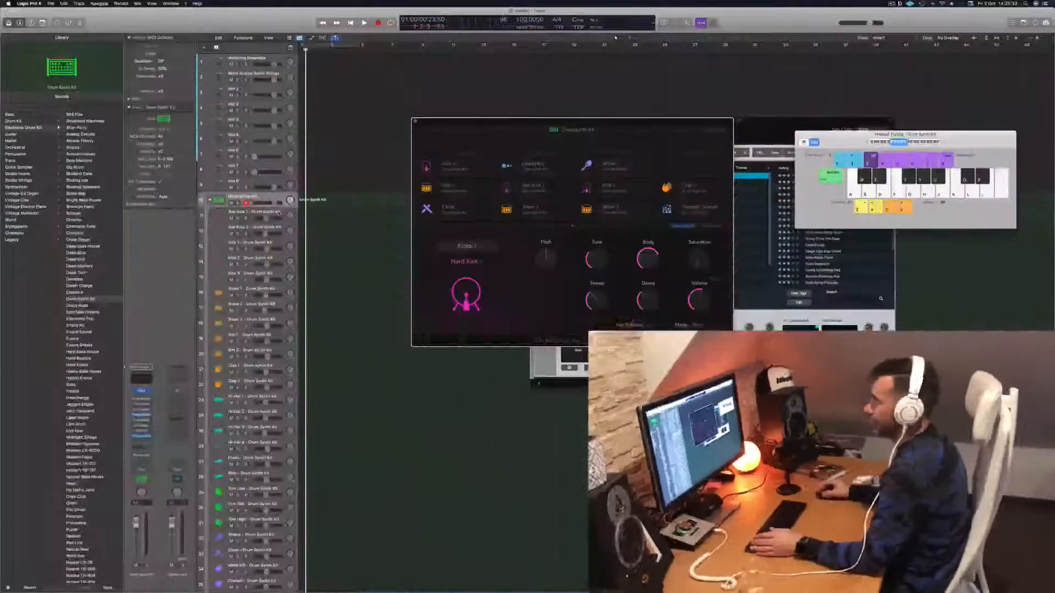
# Audition the Sub Kick 1 track at different pitches with Musical Typing and compare it with the parent Drum Synth Kit track
pyautogui.click(280, 212)
pyautogui.press('a')
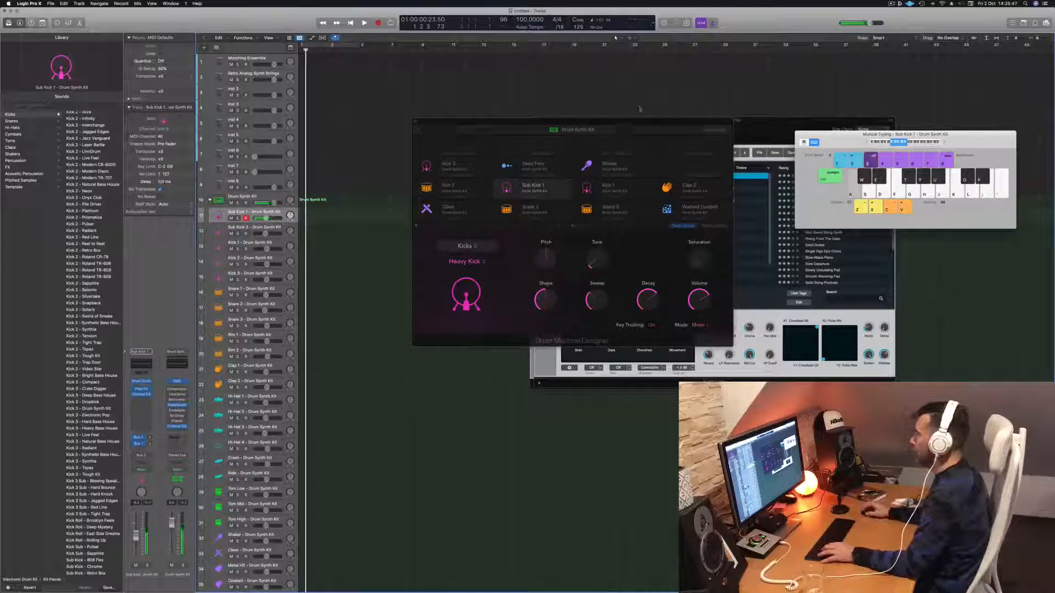
pyautogui.moveTo(627, 117); pyautogui.dragTo(579, 153)
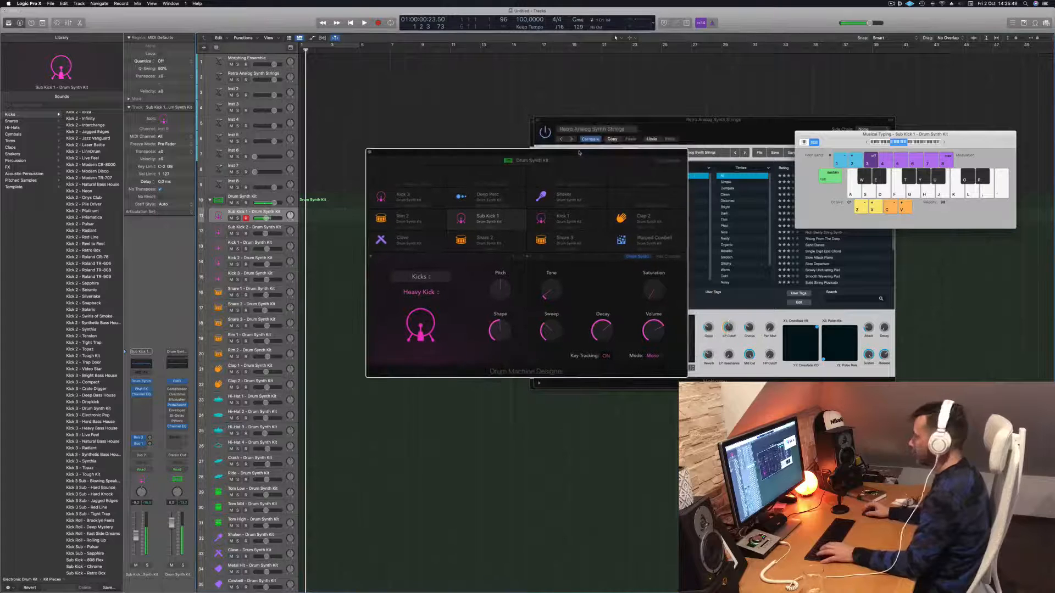
pyautogui.press('f')
pyautogui.press('d')
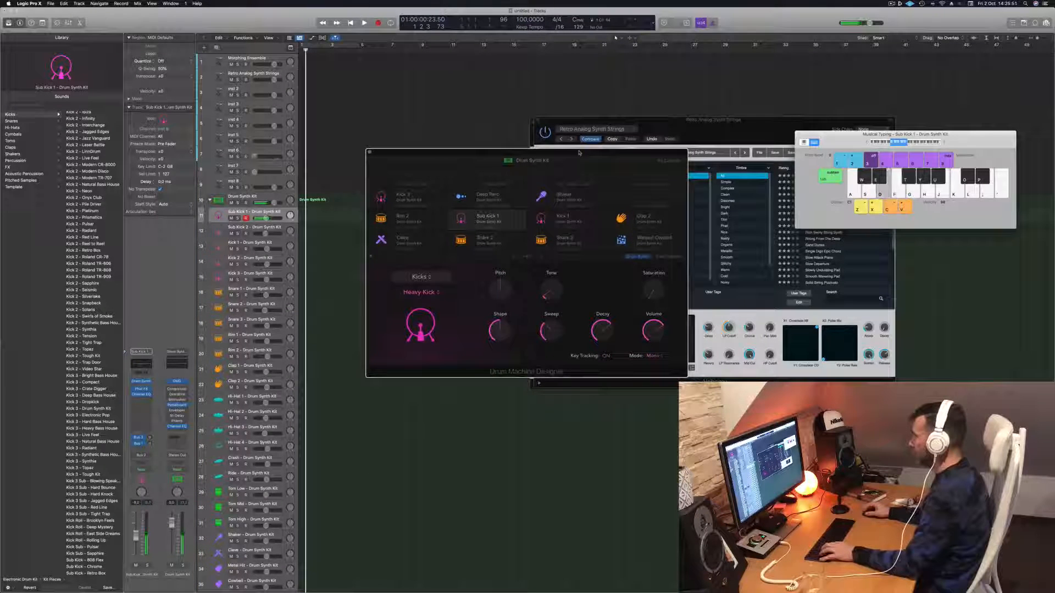
pyautogui.press('a')
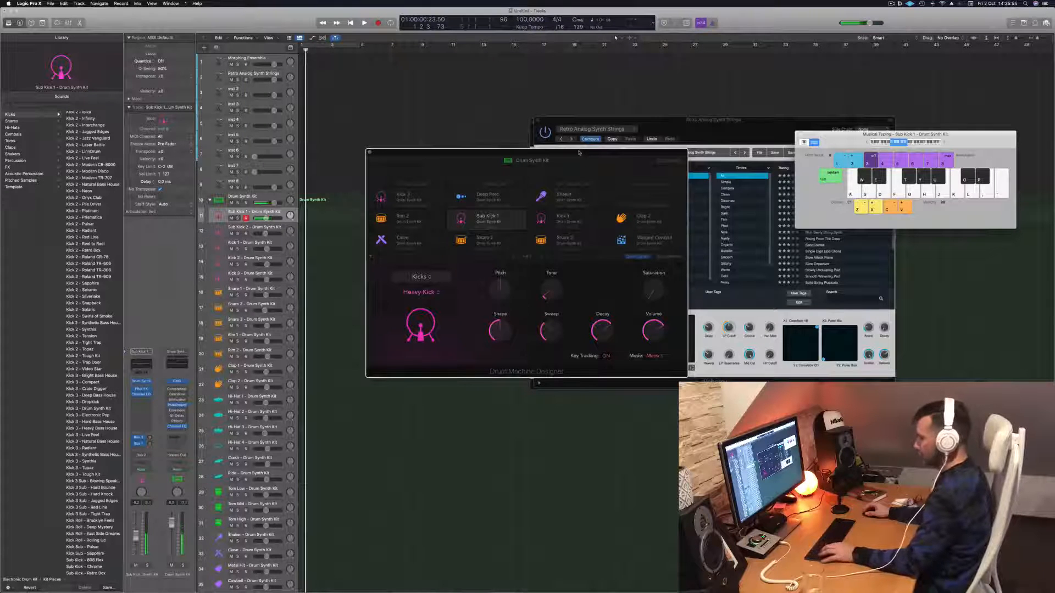
pyautogui.press('s')
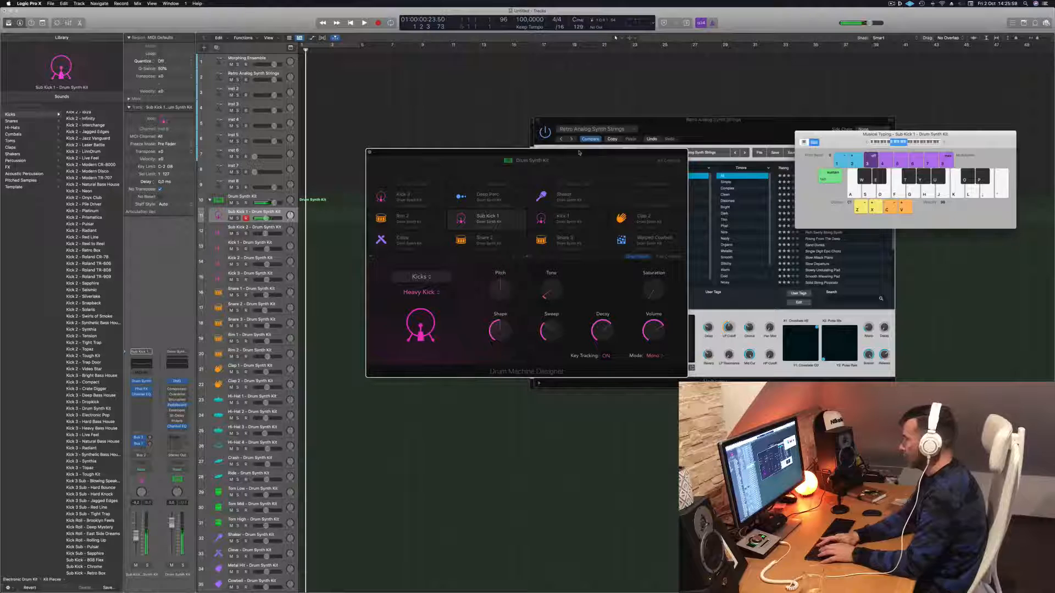
pyautogui.press('a')
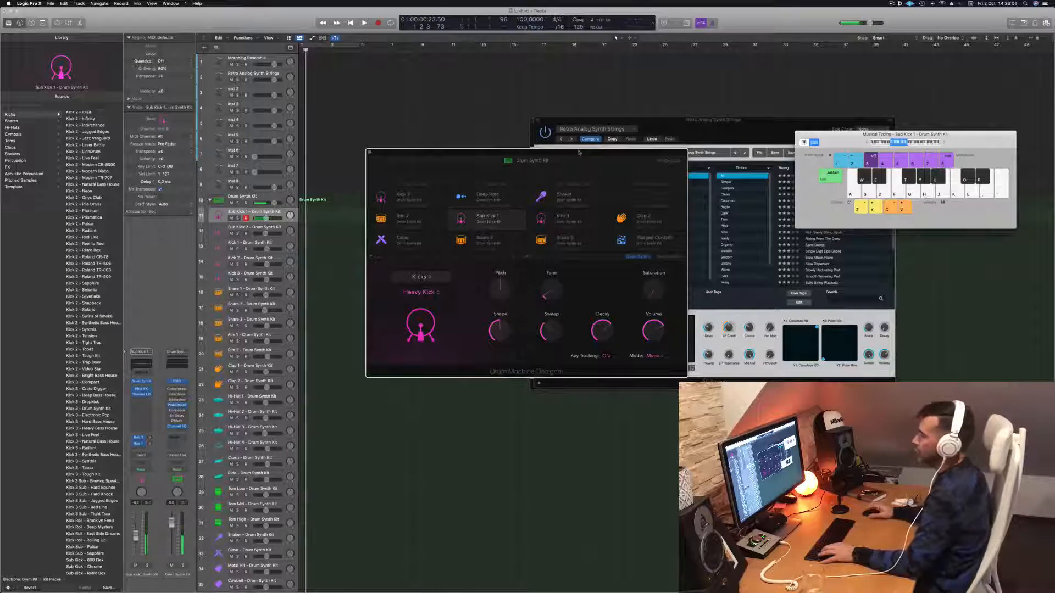
pyautogui.click(262, 198)
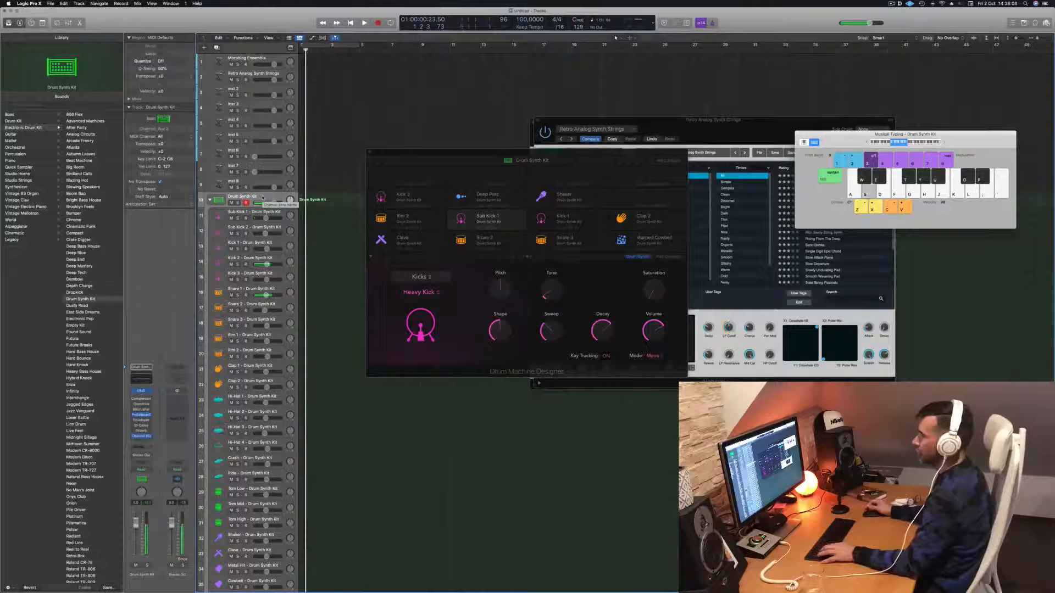
pyautogui.press('s')
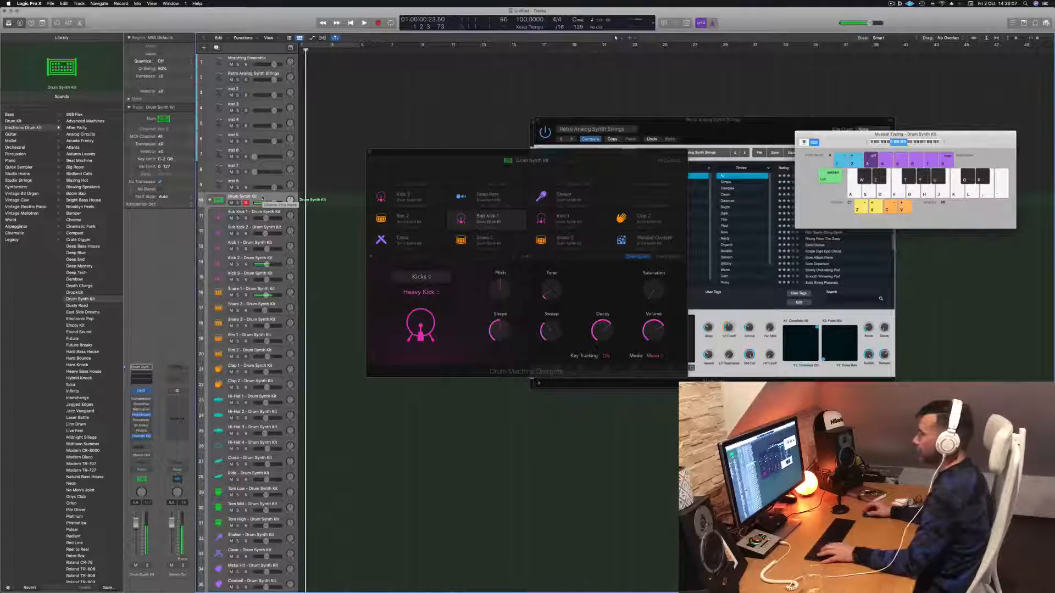
# Record a short kick pattern on the Sub Kick 1 track from the project start using Musical Typing
pyautogui.click(254, 212)
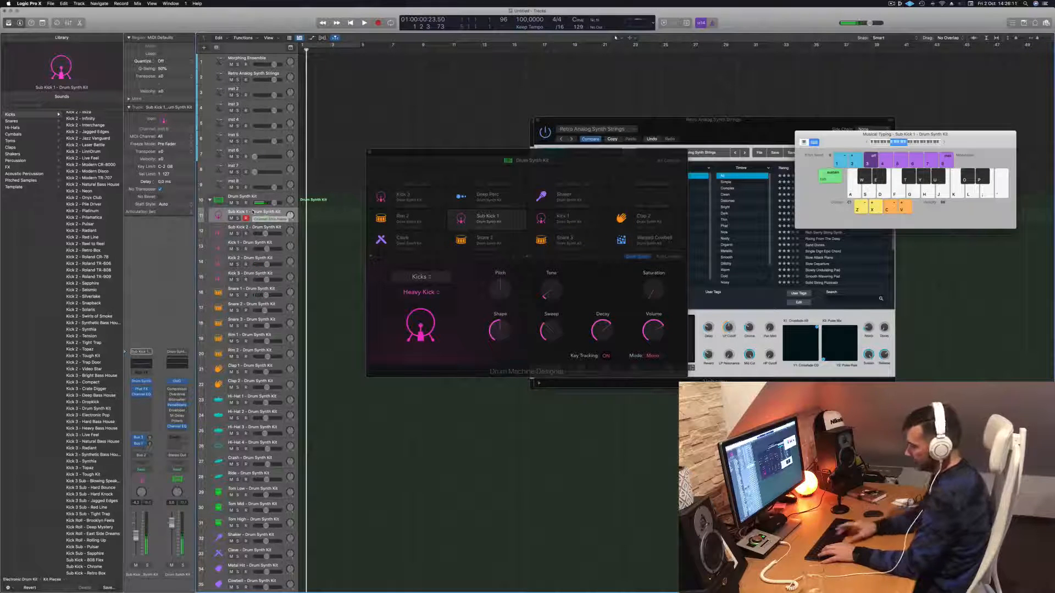
pyautogui.press('r')
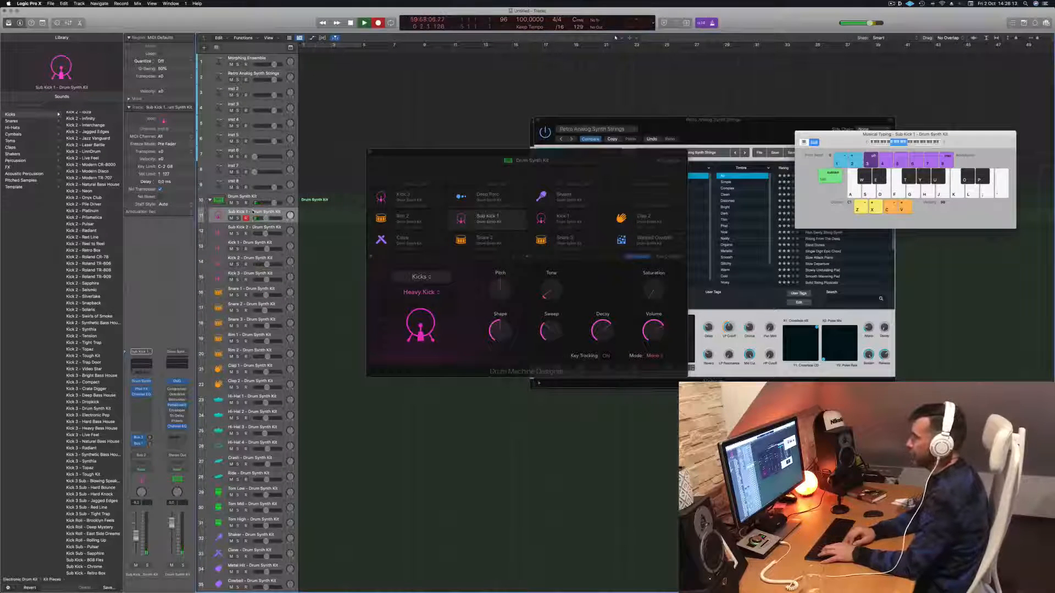
pyautogui.press('a')
pyautogui.press('a')
pyautogui.press('a')
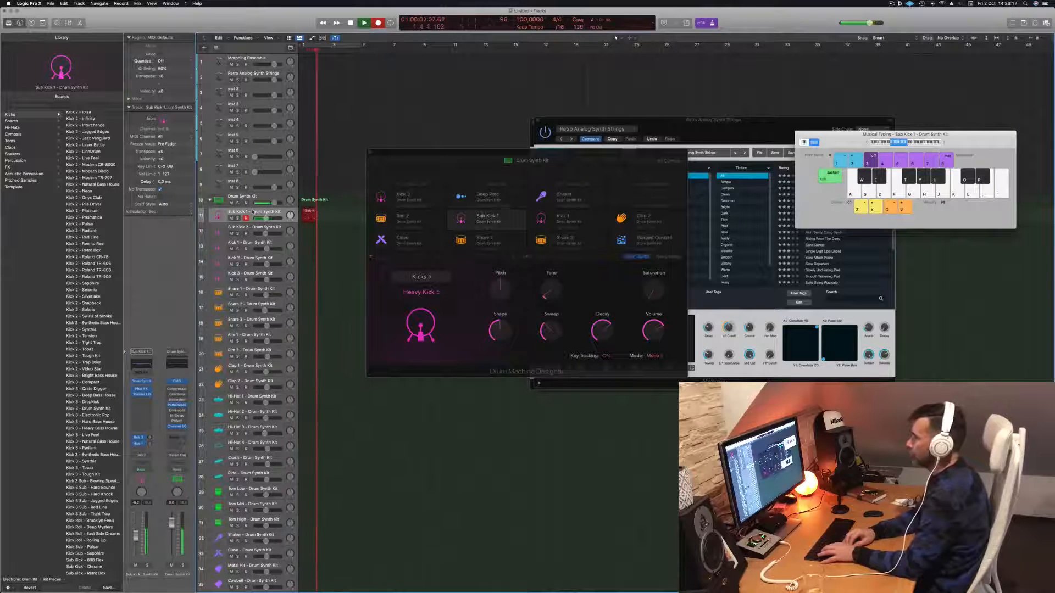
pyautogui.press('space')
pyautogui.press('space')
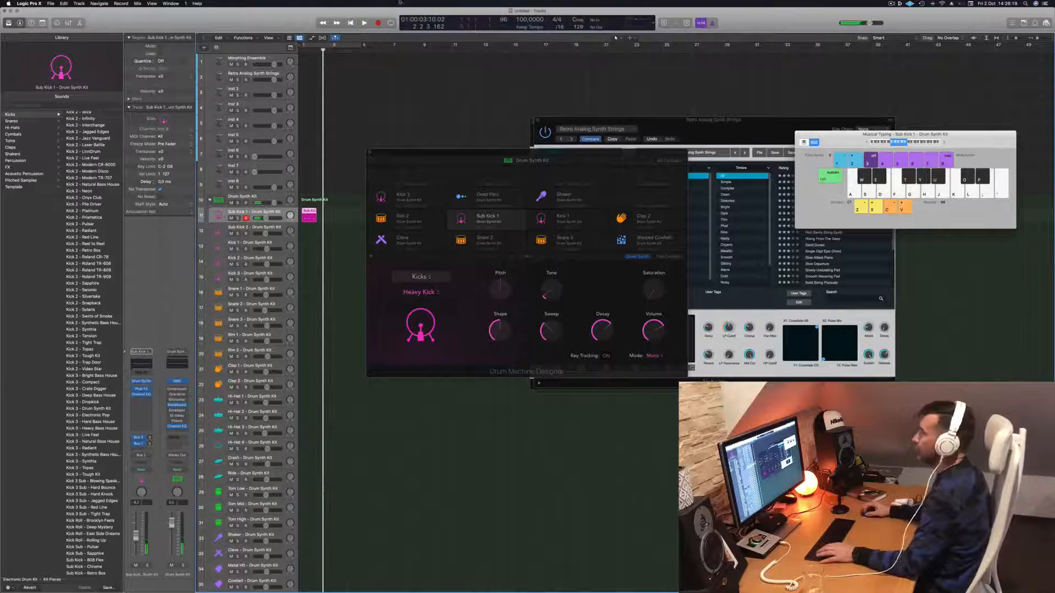
# Open the recorded Sub Kick 1 region in the Piano Roll, quantize all its notes and play it back
pyautogui.doubleClick(309, 212)
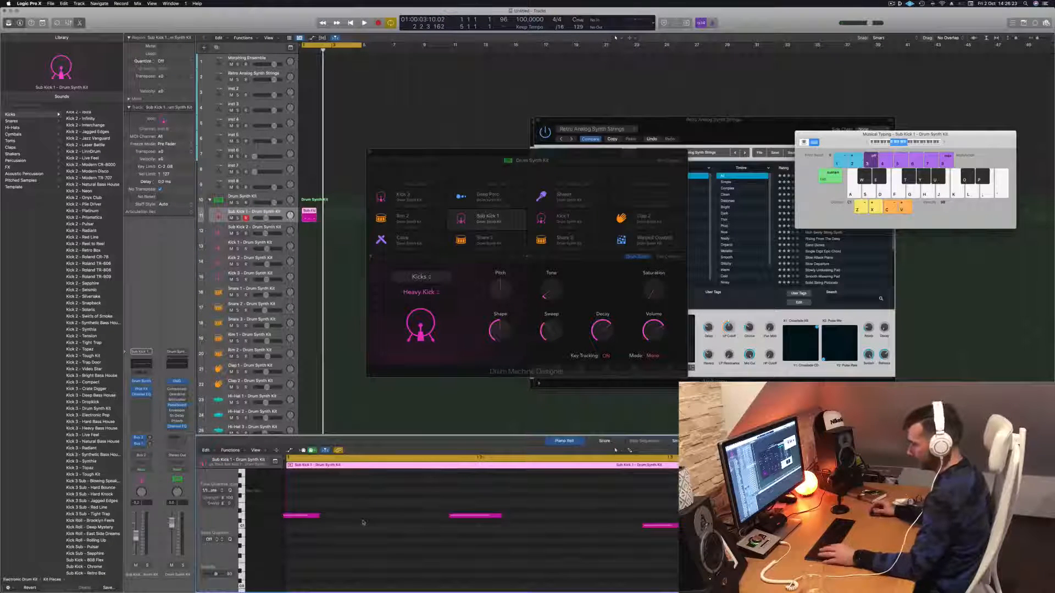
pyautogui.press('super+a')
pyautogui.press('q')
pyautogui.press('space')
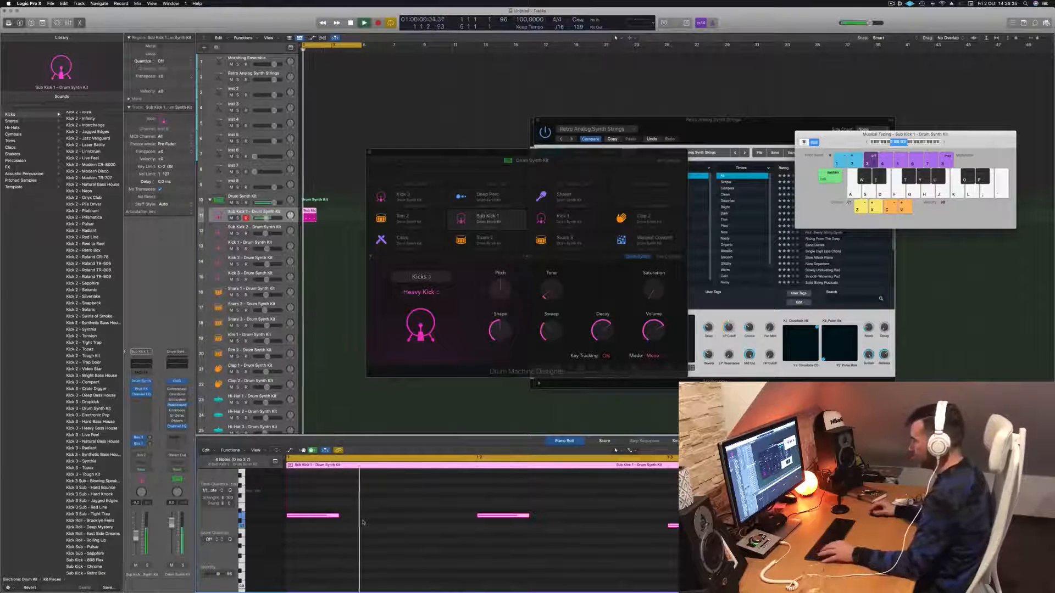
pyautogui.press('z')
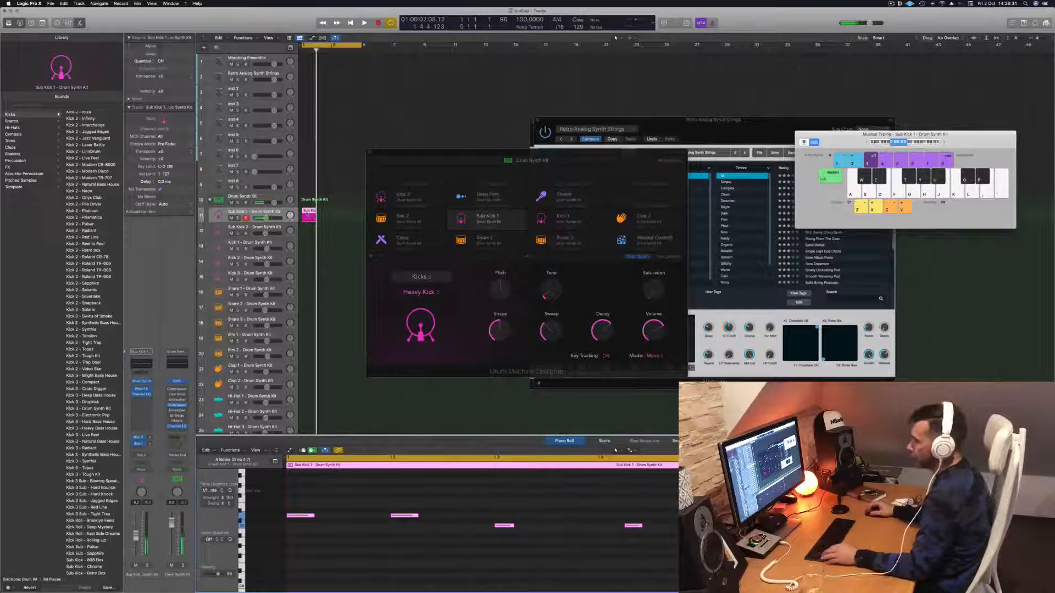
# Duplicate the one-bar Sub Kick 1 region until four copies fill the four-bar cycle, and listen to the loop
pyautogui.moveTo(308, 215); pyautogui.dragTo(344, 216)
pyautogui.press('space')
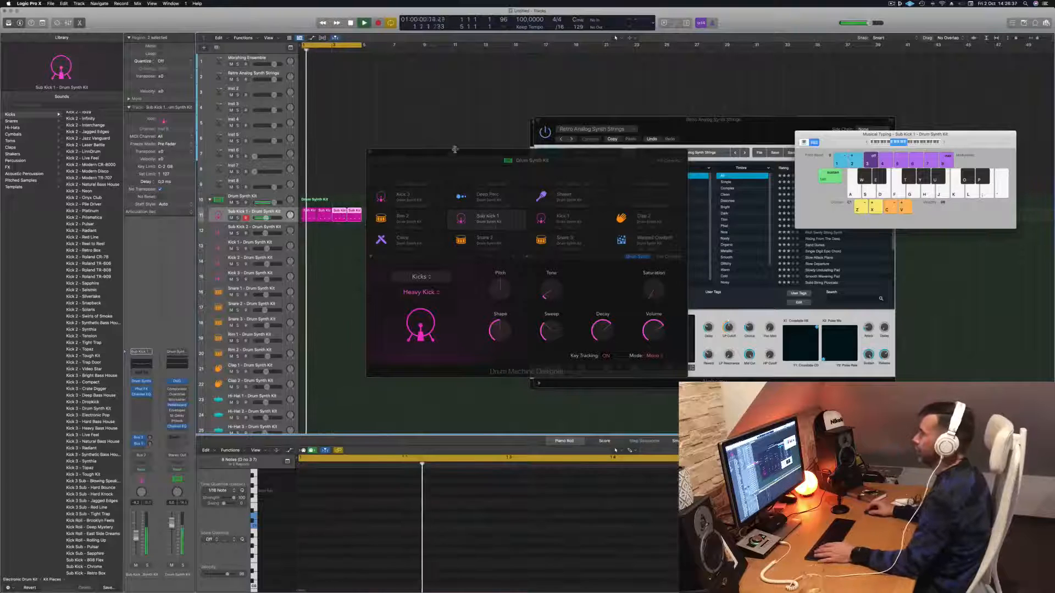
pyautogui.moveTo(457, 153); pyautogui.dragTo(554, 42)
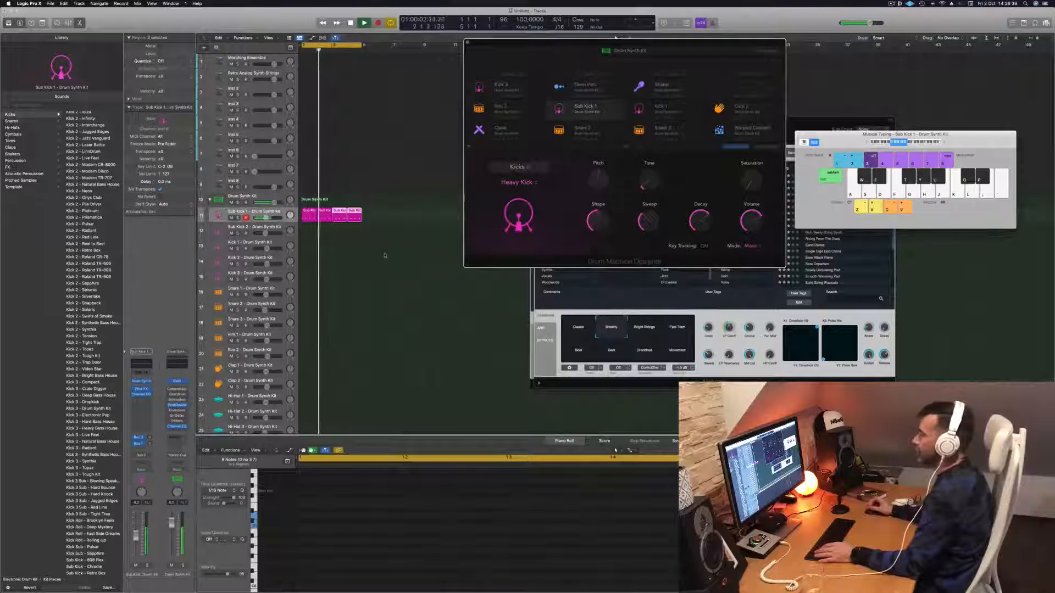
pyautogui.press('space')
pyautogui.press('space')
# In the first Sub Kick 1 region, move the fourth note one sixteenth later and the third note one sixteenth earlier
pyautogui.click(309, 215)
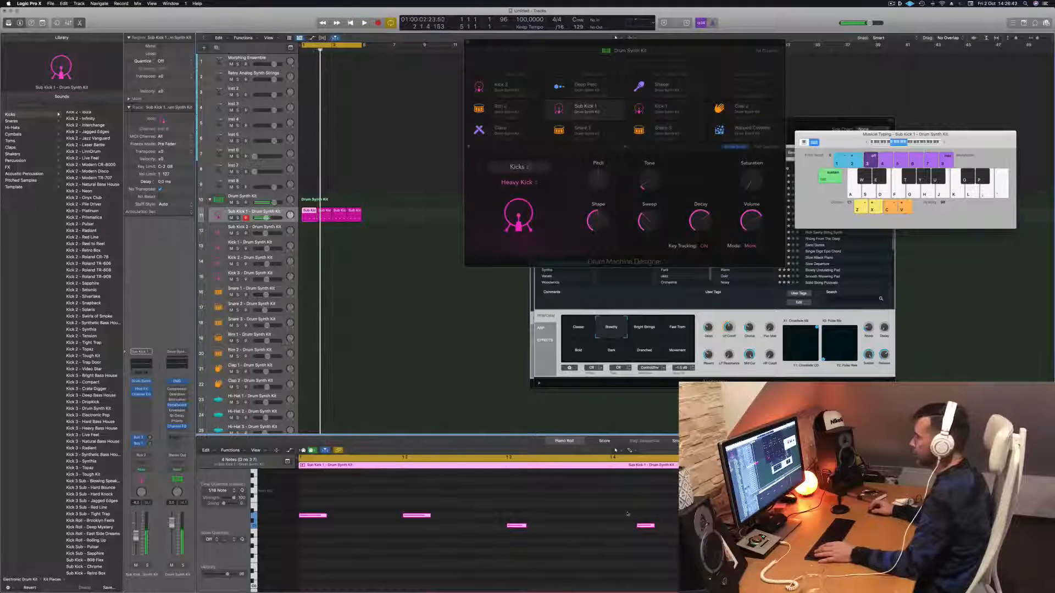
pyautogui.moveTo(645, 526); pyautogui.dragTo(671, 526)
pyautogui.press('space')
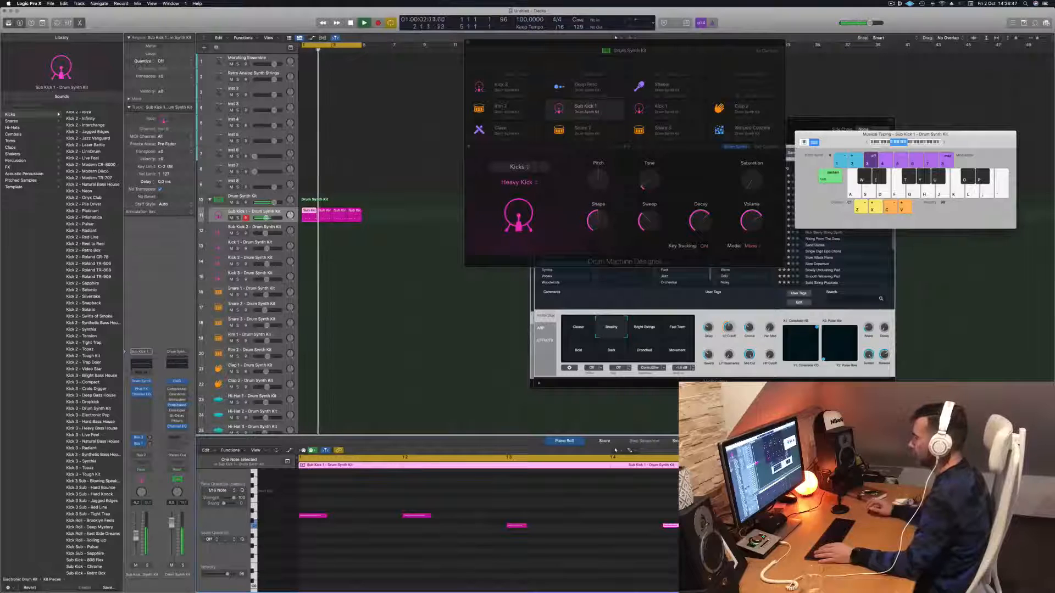
pyautogui.click(516, 526)
pyautogui.hotkey('alt', 'Left')
pyautogui.hotkey('alt', 'Left')
pyautogui.hotkey('alt', 'Right')
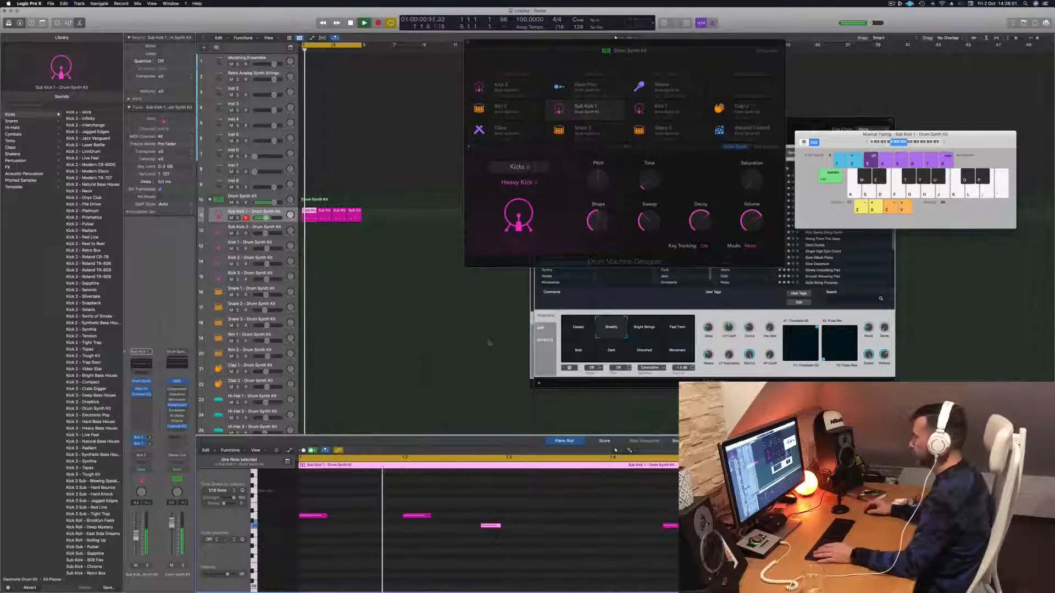
# Join the Sub Kick 1 regions into a single four-bar region and play it back
pyautogui.click(321, 226)
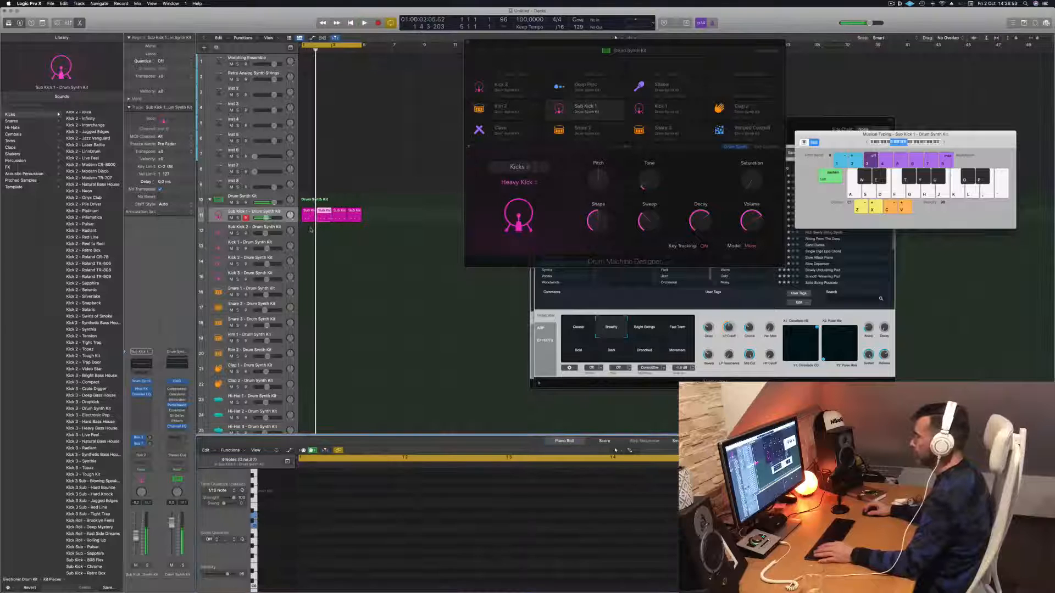
pyautogui.press('super+j')
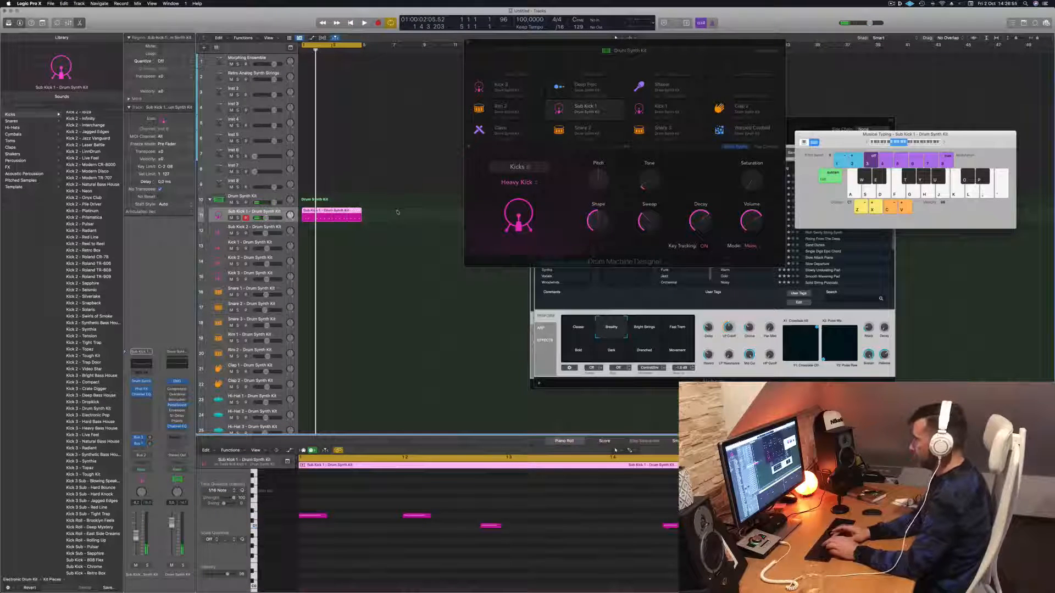
pyautogui.press('super+k')
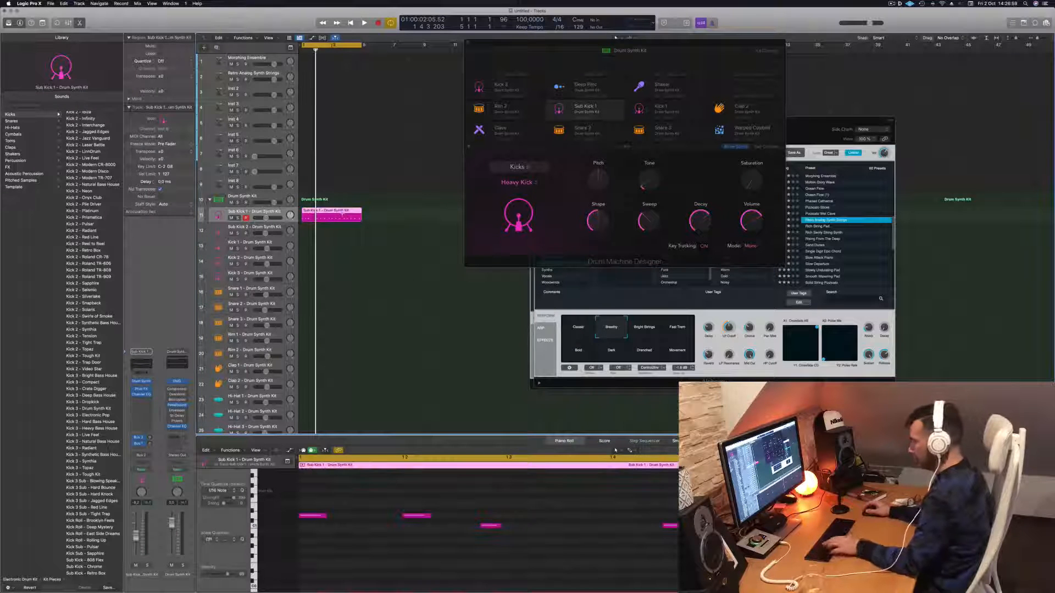
pyautogui.press('super+k')
pyautogui.press('space')
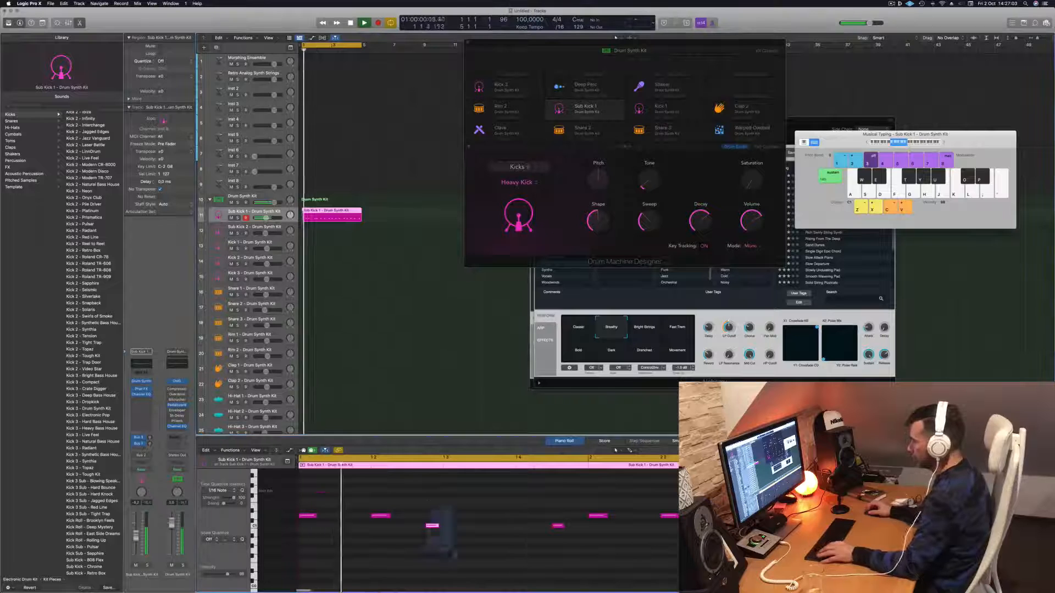
# Try the third note of bar one at several positions during playback and settle it an eighth note after beat 2
pyautogui.moveTo(433, 525); pyautogui.dragTo(450, 525)
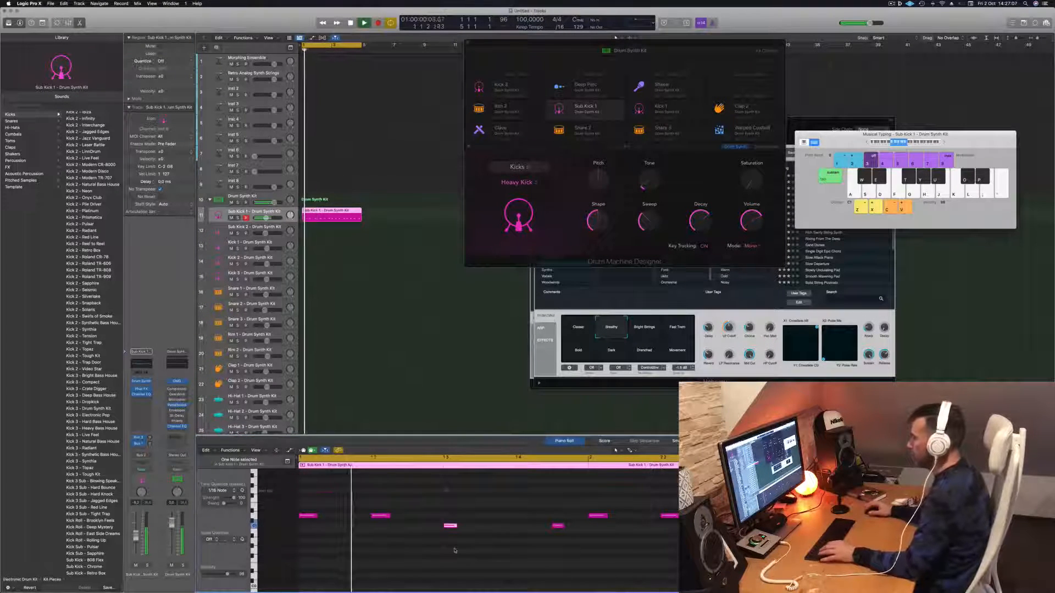
pyautogui.press('space')
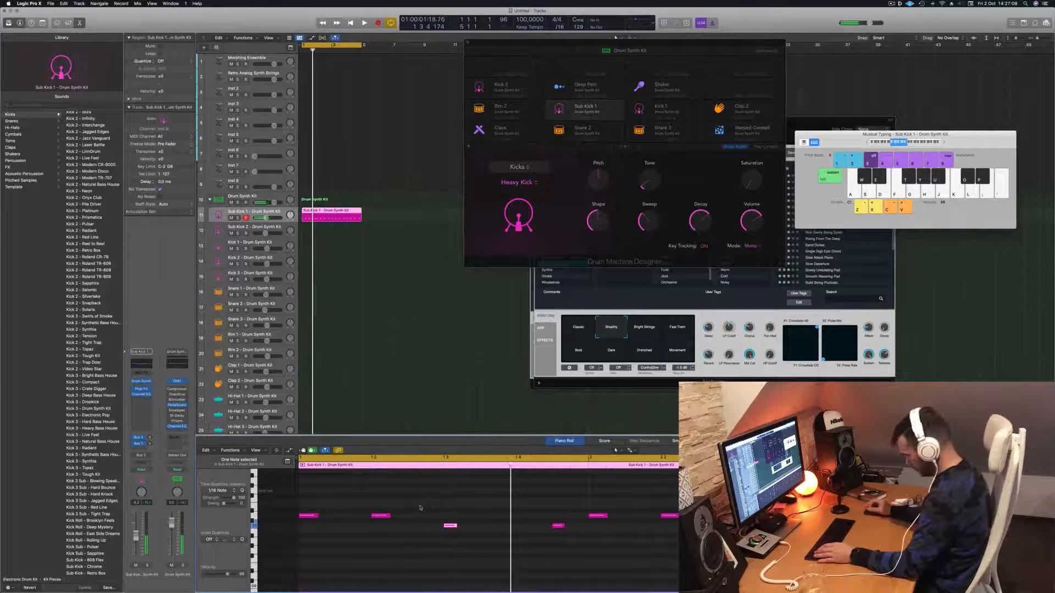
pyautogui.moveTo(428, 506); pyautogui.dragTo(483, 545)
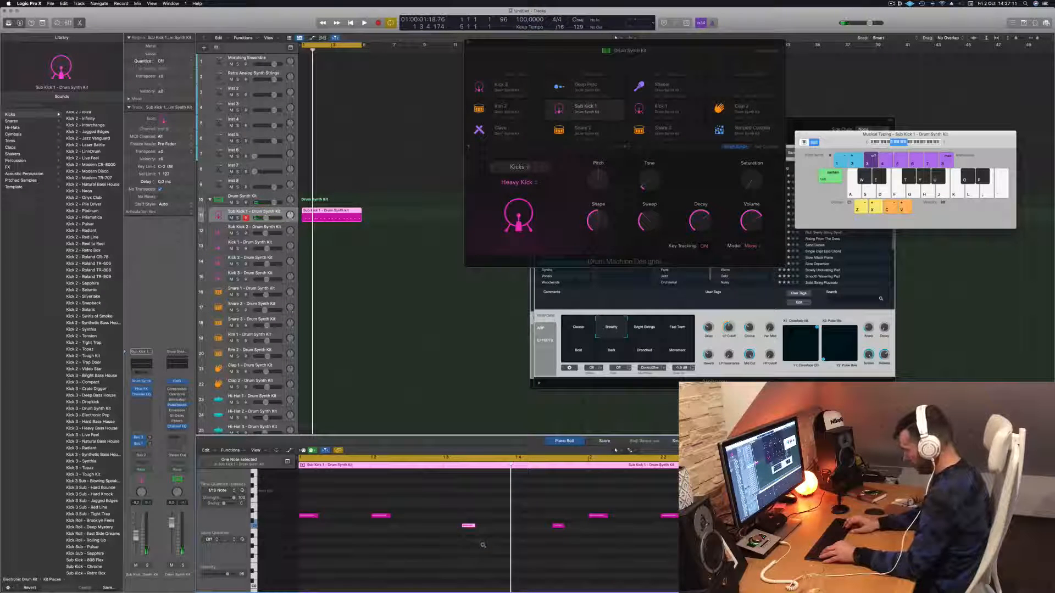
pyautogui.press('space')
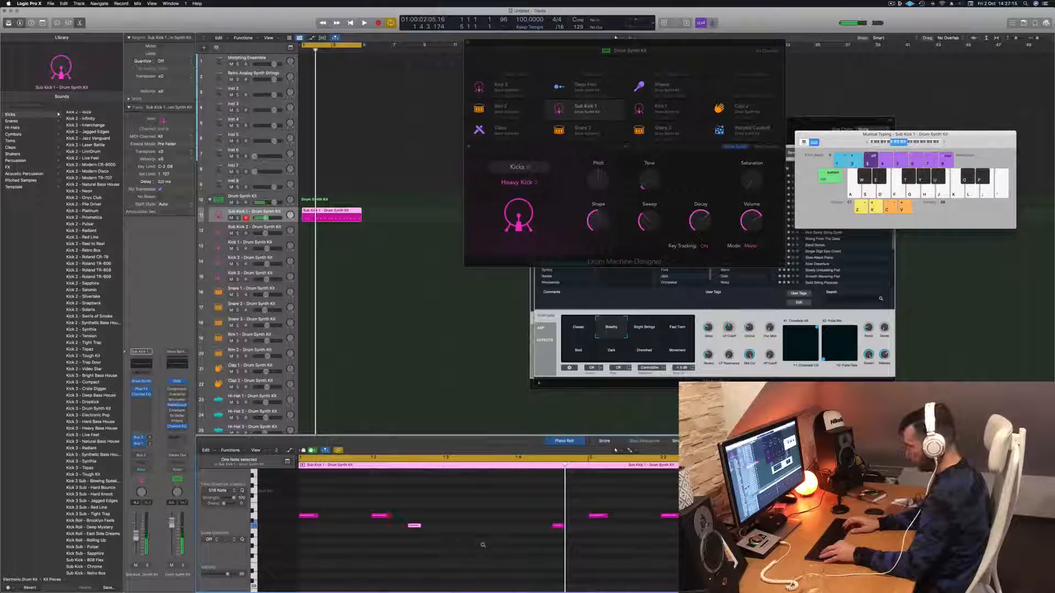
pyautogui.press('space')
# Copy the four-bar Sub Kick 1 region onto the Snare 1 track at the same start position
pyautogui.click(319, 215)
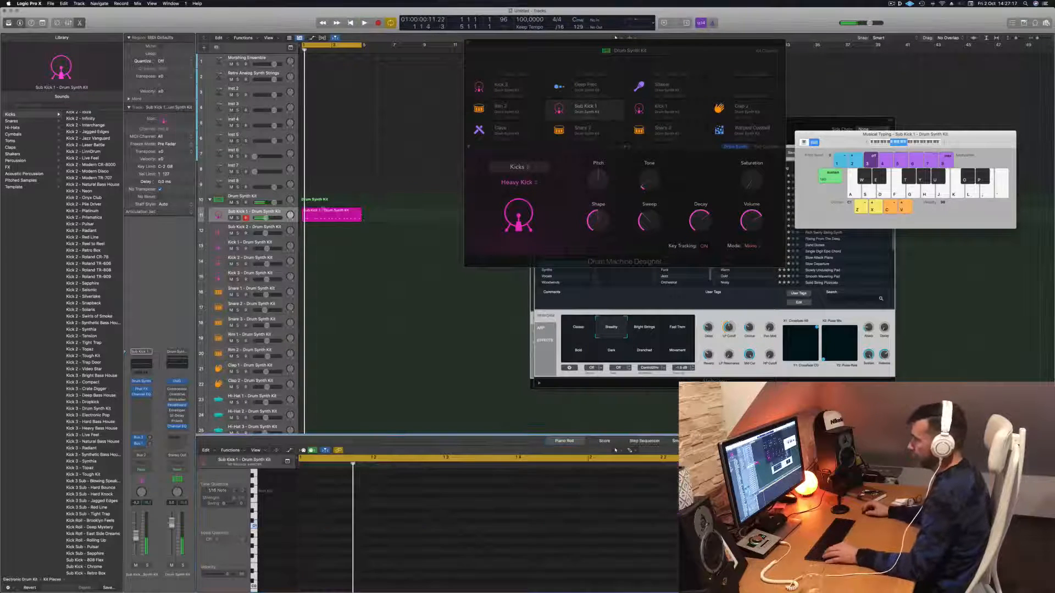
pyautogui.moveTo(319, 216); pyautogui.dragTo(317, 291)
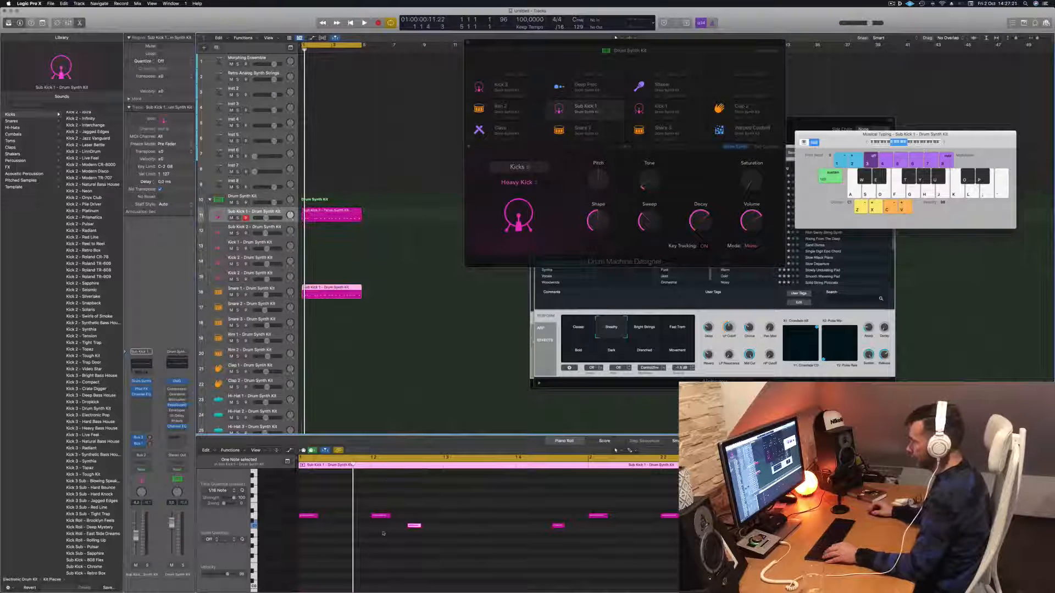
pyautogui.click(343, 536)
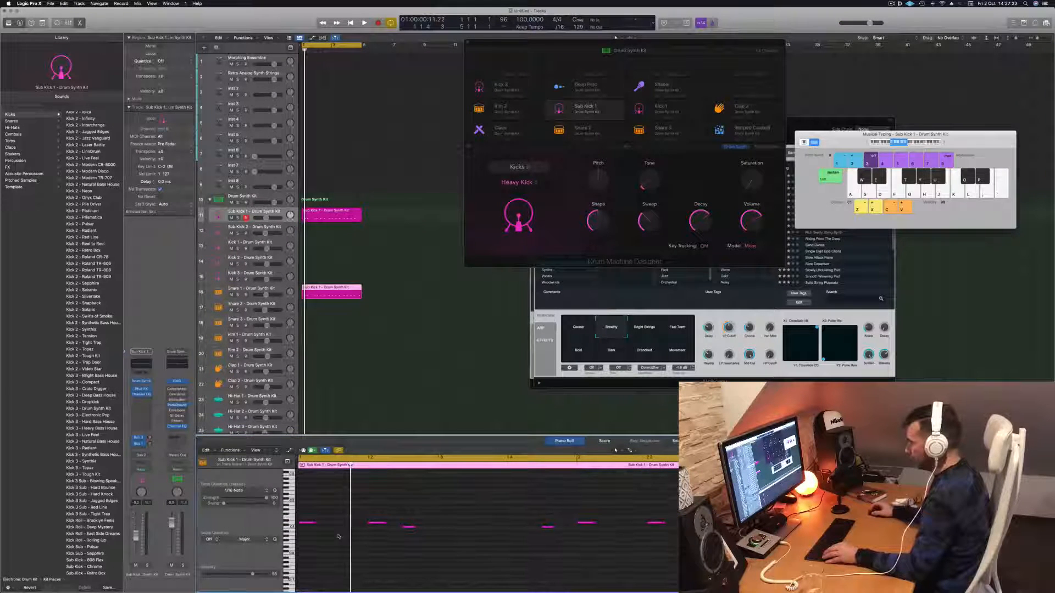
# Delete every note in the Snare 1 region except the first two notes of bar one
pyautogui.scroll(5, 340, 534)
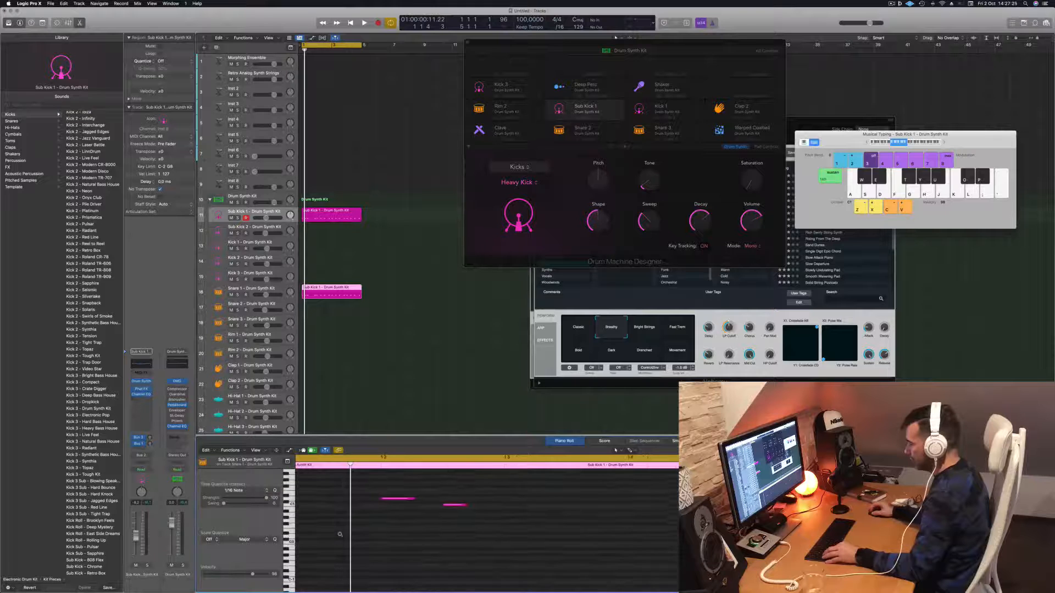
pyautogui.scroll(-5, 340, 535)
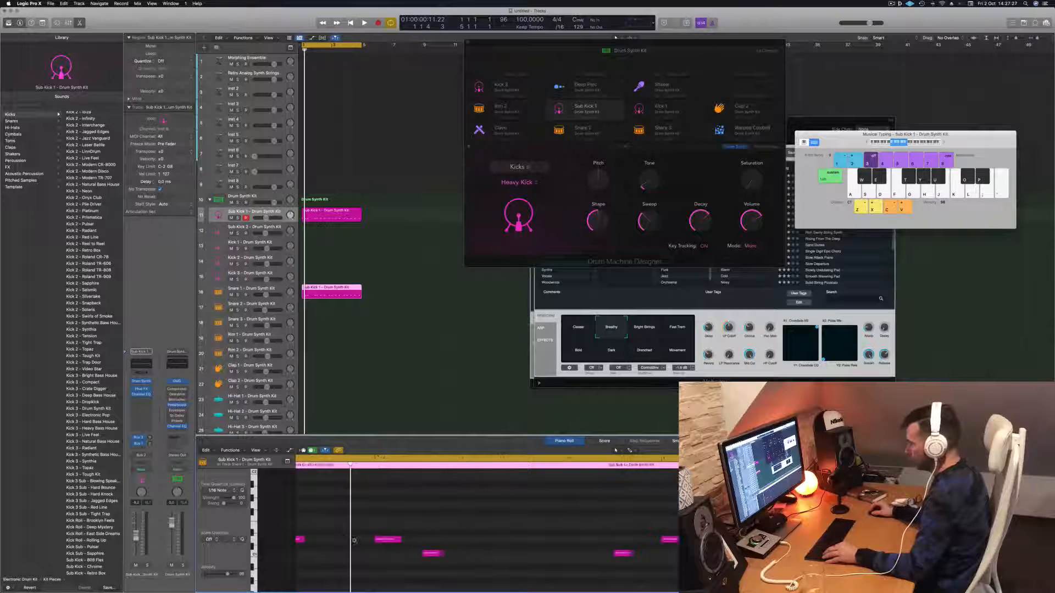
pyautogui.scroll(-2, 358, 540)
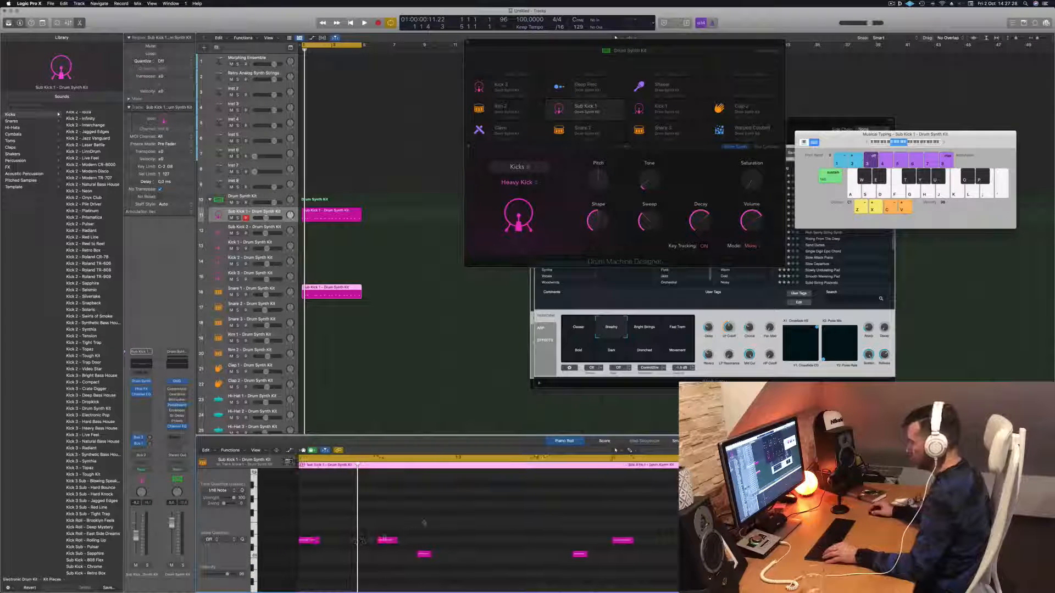
pyautogui.scroll(-3, 453, 522)
pyautogui.press('super+a')
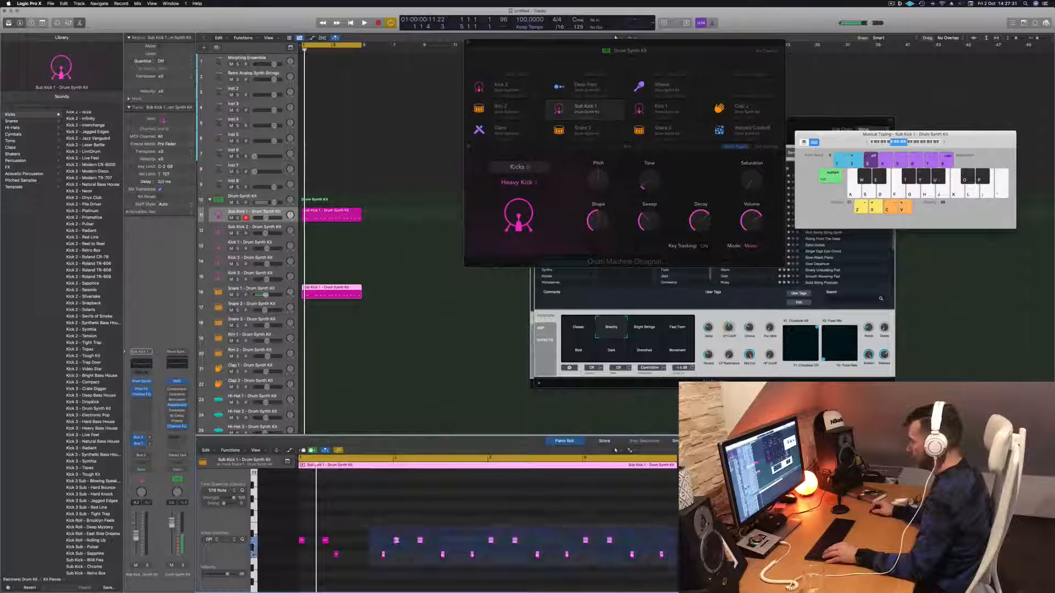
pyautogui.press('Delete')
pyautogui.moveTo(394, 528); pyautogui.dragTo(334, 565)
pyautogui.press('Delete')
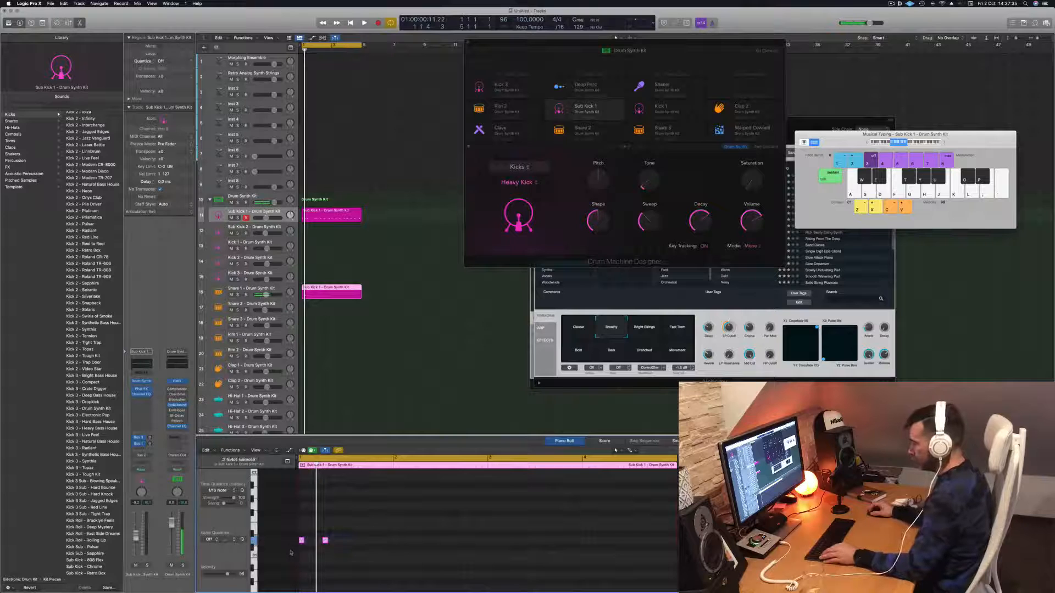
# Move the two remaining Snare 1 notes together an eighth note later in bar one
pyautogui.scroll(3, 302, 548)
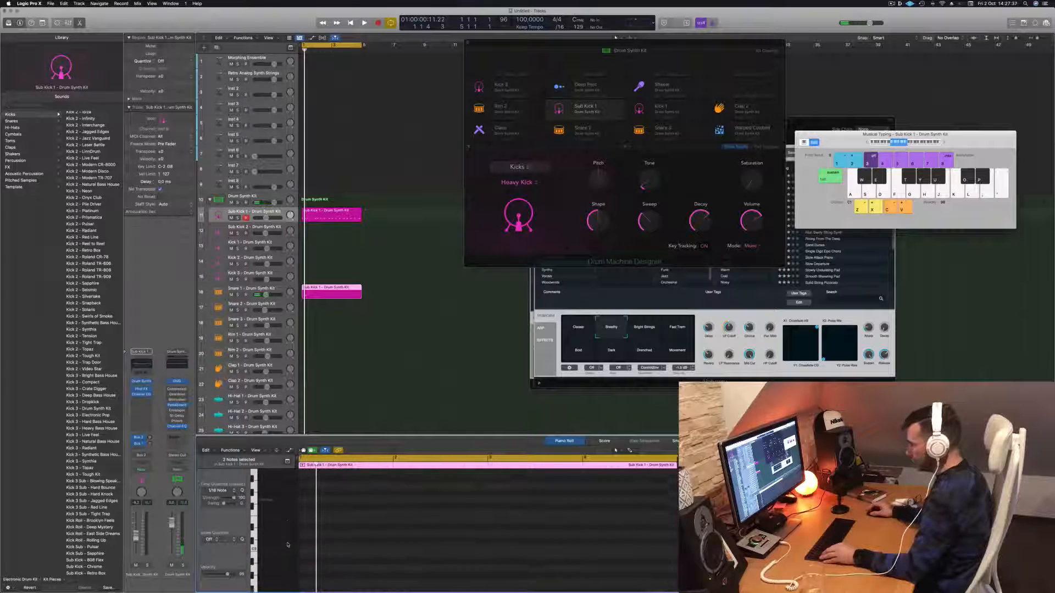
pyautogui.scroll(-2, 301, 577)
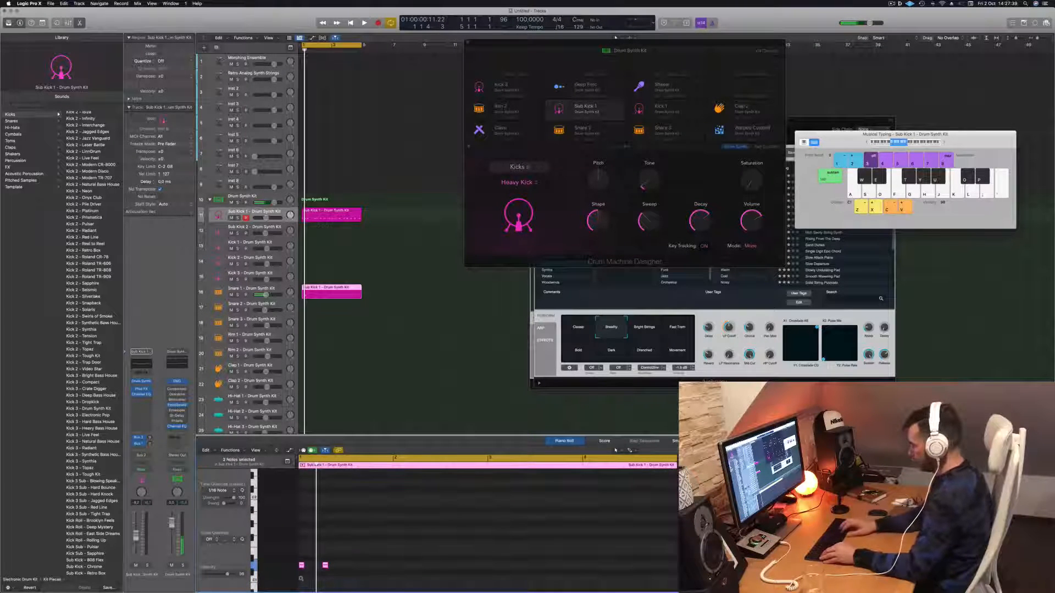
pyautogui.scroll(-3, 301, 580)
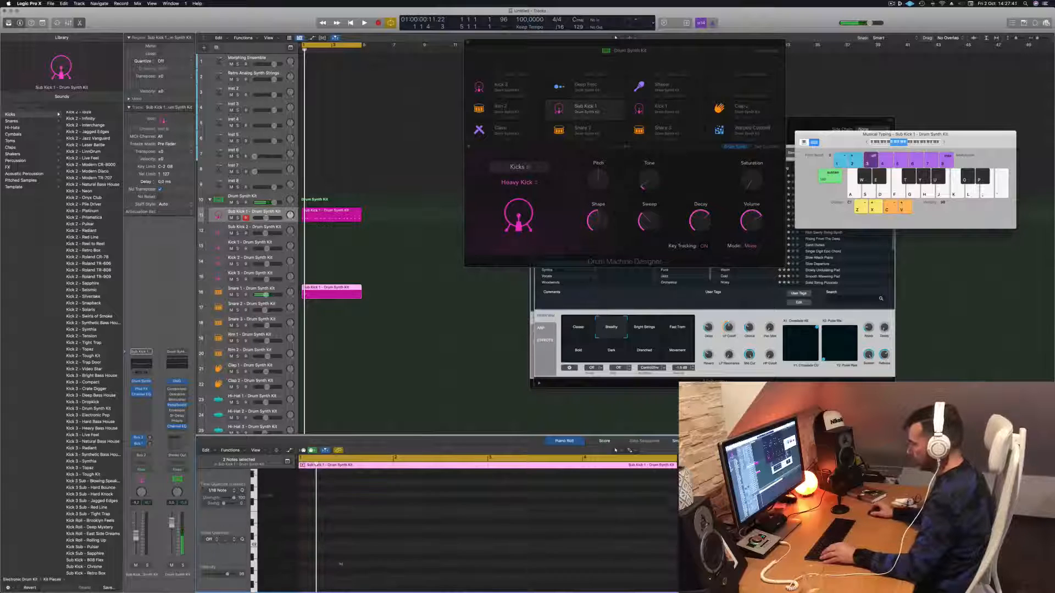
pyautogui.scroll(4, 288, 566)
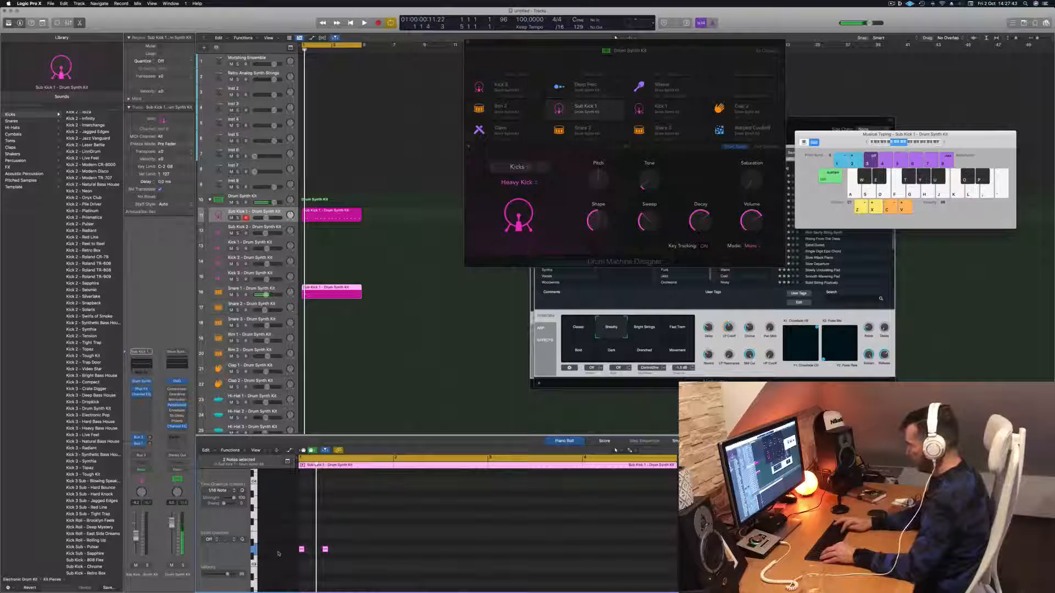
pyautogui.scroll(4, 440, 538)
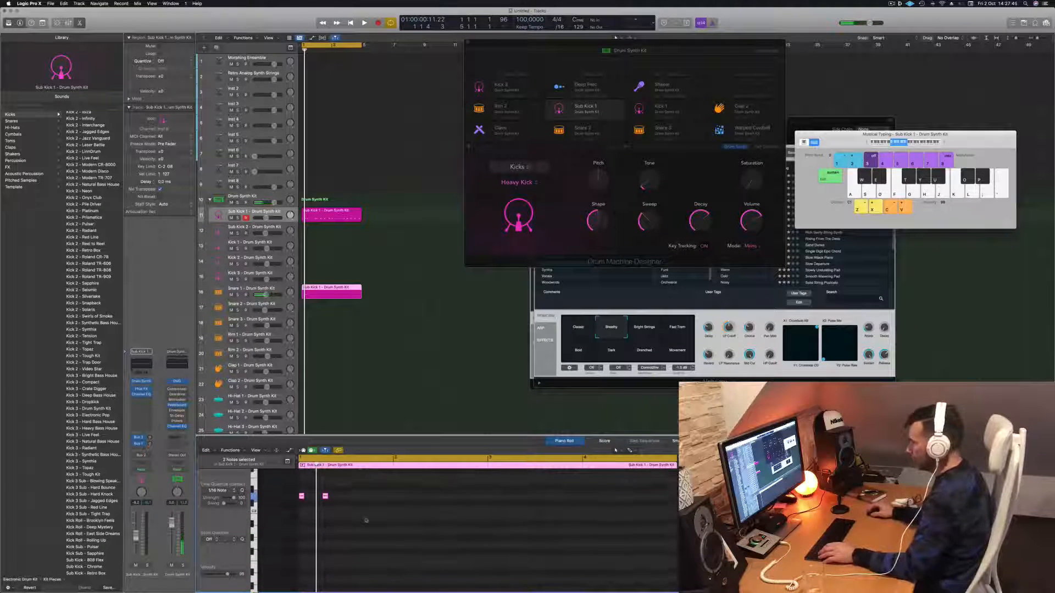
pyautogui.moveTo(352, 526); pyautogui.dragTo(301, 540)
pyautogui.scroll(-1, 301, 540)
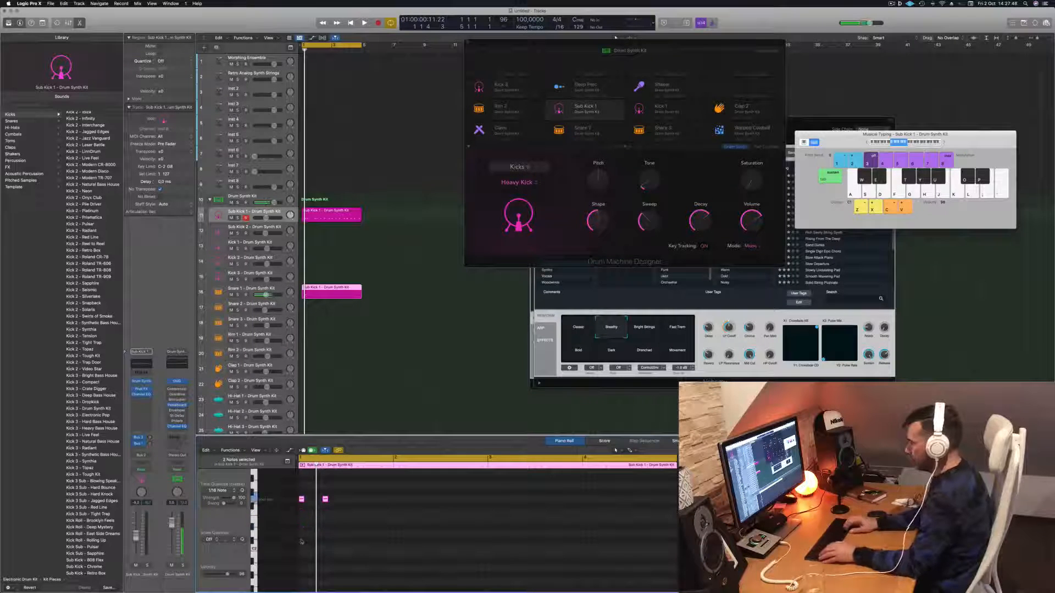
pyautogui.scroll(5, 333, 531)
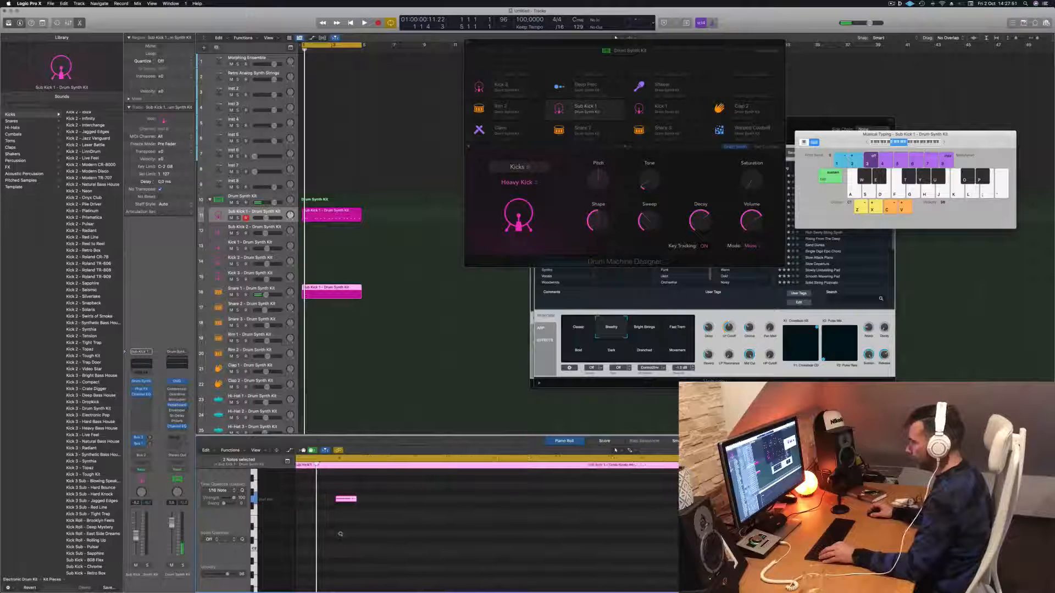
pyautogui.hscroll(-3, 339, 534)
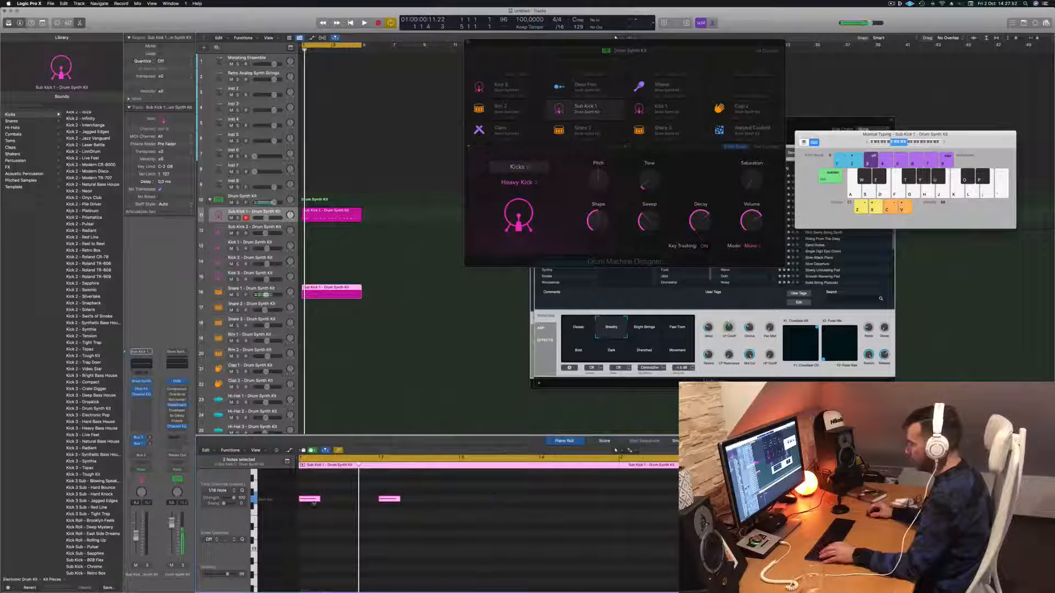
pyautogui.moveTo(314, 501); pyautogui.dragTo(352, 503)
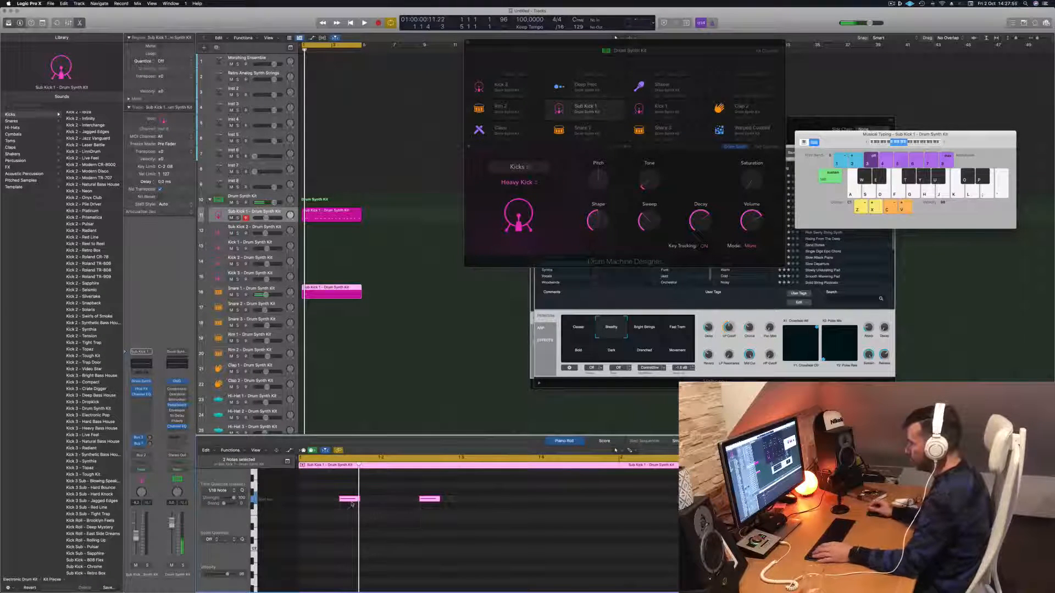
# Play the beat and move the second Snare 1 note one beat later, an eighth note after beat 3
pyautogui.press('space')
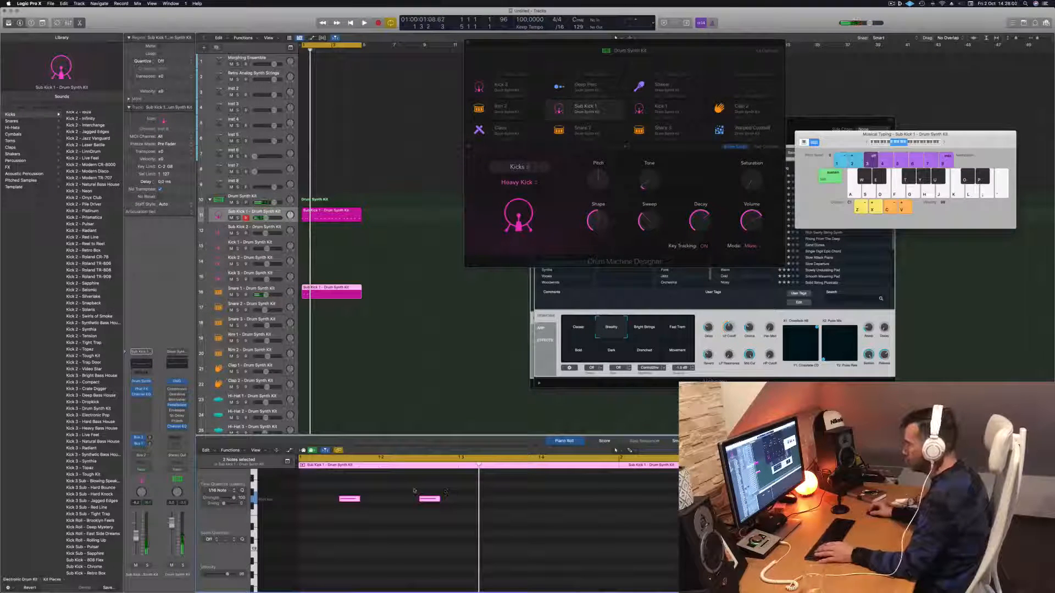
pyautogui.press('space')
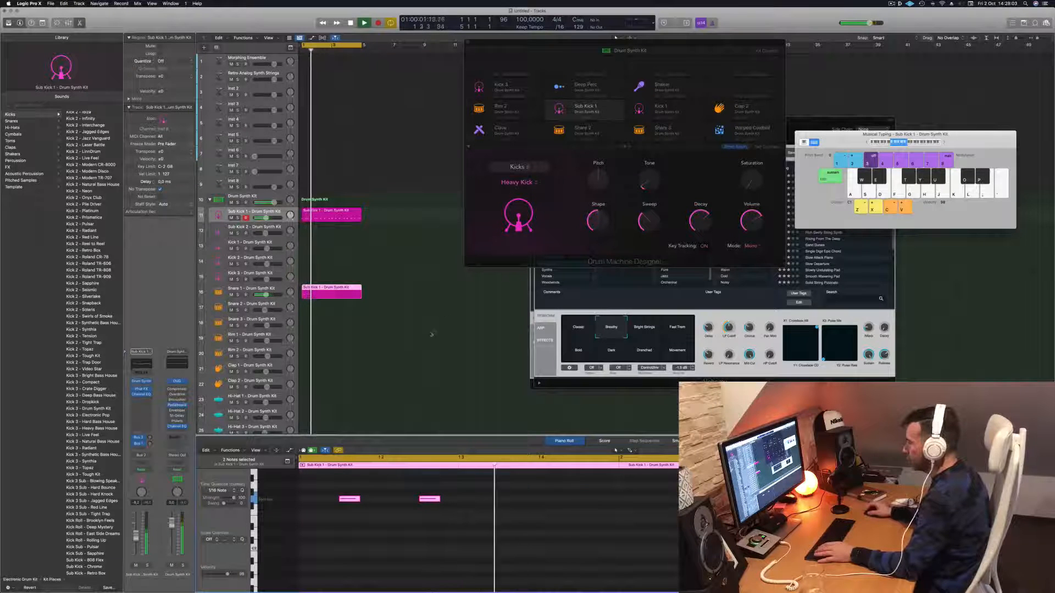
pyautogui.press('space')
pyautogui.click(331, 216)
pyautogui.press('space')
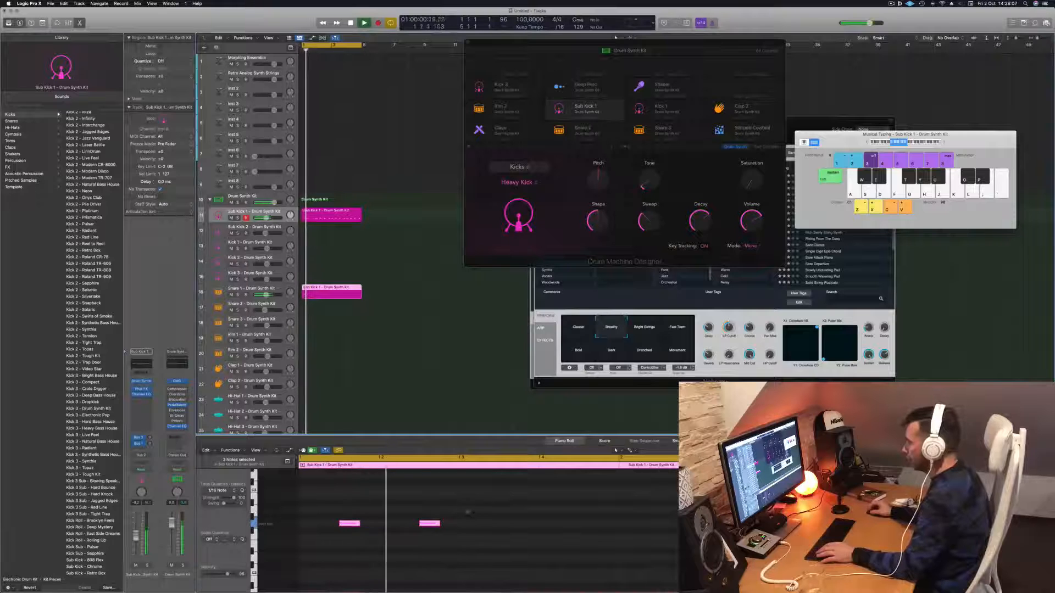
pyautogui.press('space')
pyautogui.click(434, 526)
pyautogui.moveTo(434, 529); pyautogui.dragTo(513, 526)
pyautogui.press('space')
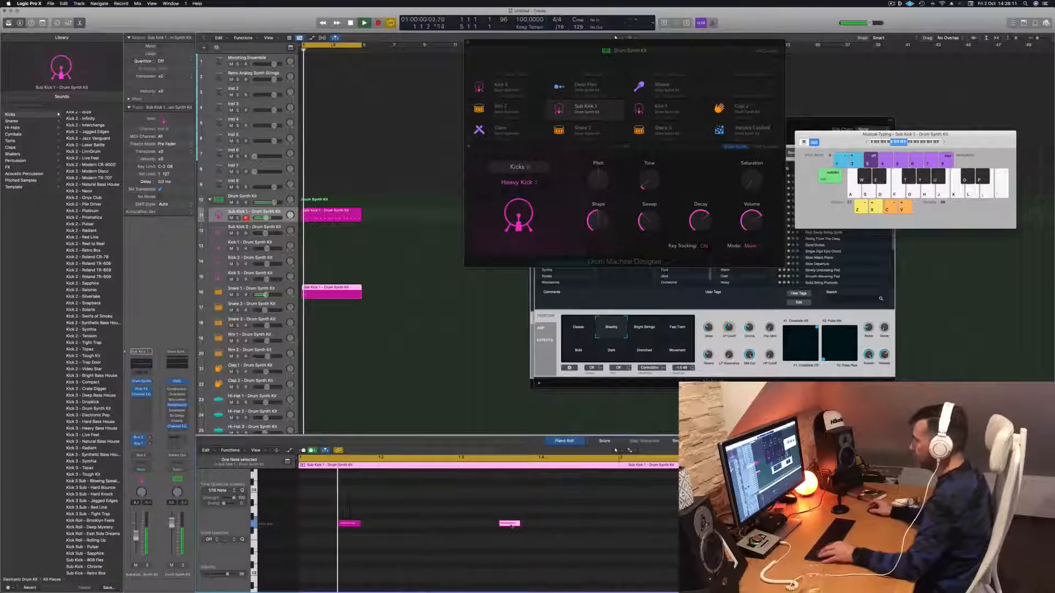
pyautogui.hscroll(-3, 384, 519)
pyautogui.hscroll(-2, 385, 518)
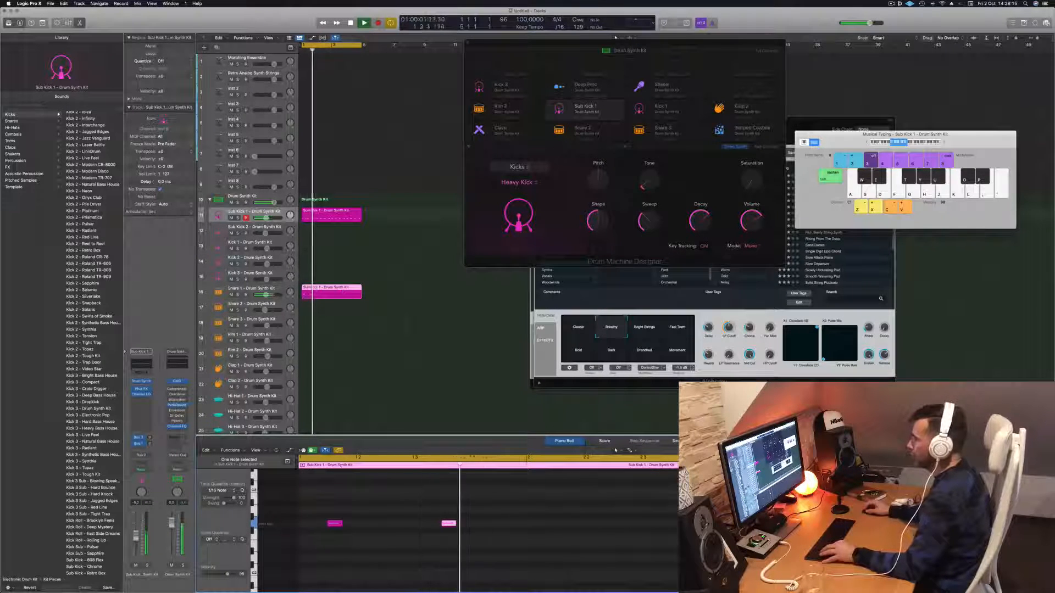
# Split the Snare 1 region at the start of bar 2 and delete the empty remainder
pyautogui.click(328, 309)
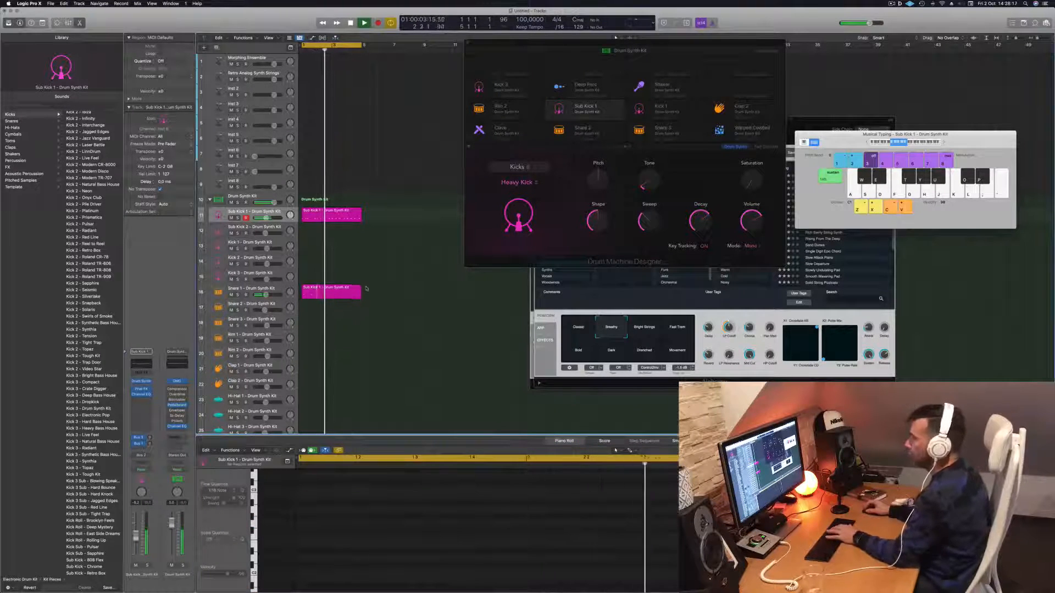
pyautogui.click(315, 296)
pyautogui.doubleClick(316, 293)
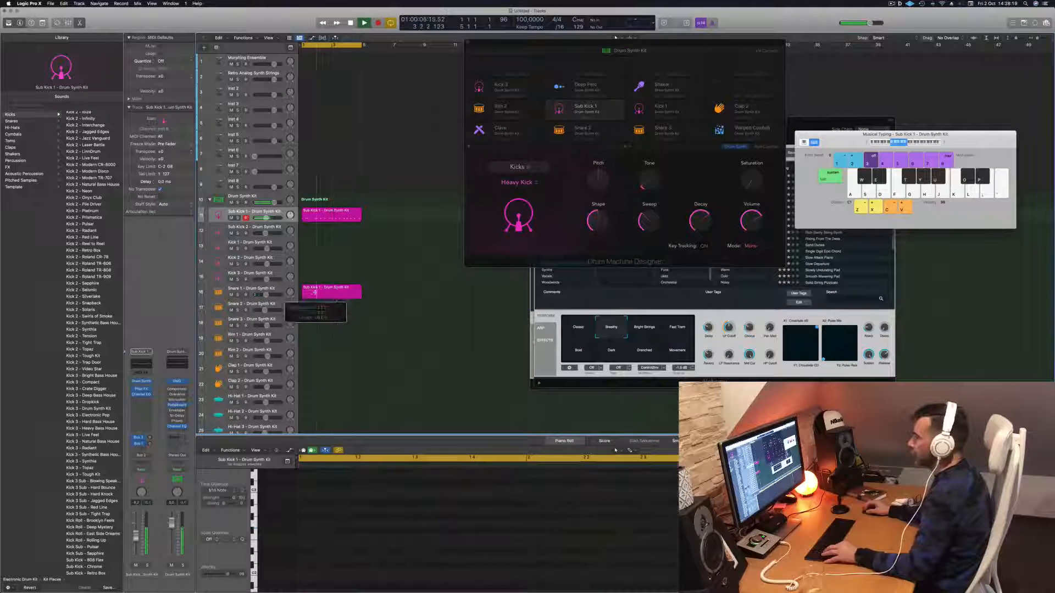
pyautogui.click(328, 288)
pyautogui.press('Delete')
pyautogui.press('space')
pyautogui.press('space')
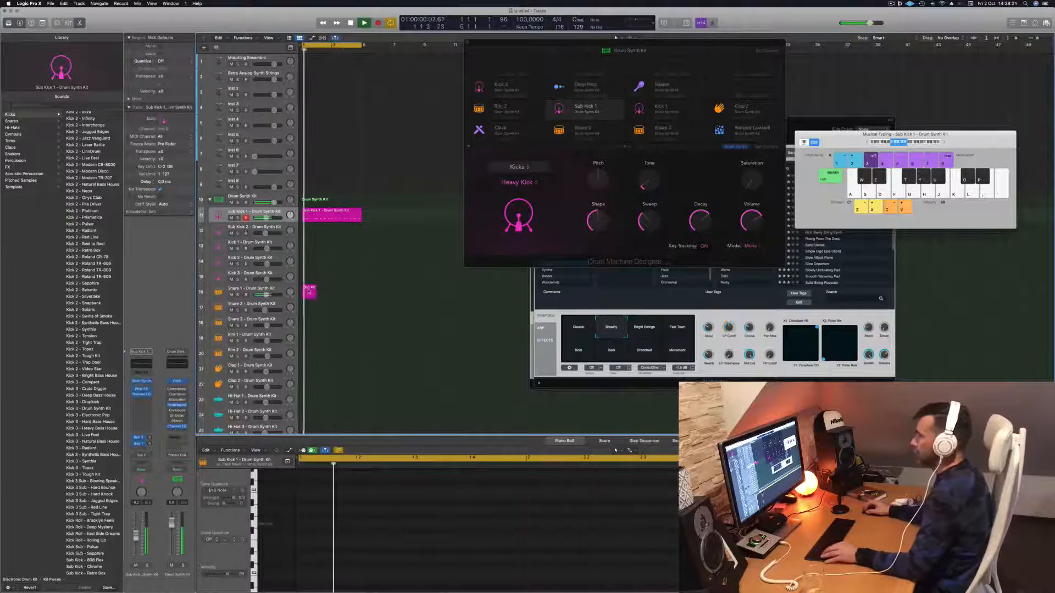
# Copy the one-bar Snare 1 region across bars 2 to 4
pyautogui.click(309, 294)
pyautogui.moveTo(309, 294); pyautogui.dragTo(341, 292)
pyautogui.keyDown('shift'); pyautogui.click(311, 293); pyautogui.keyUp('shift')
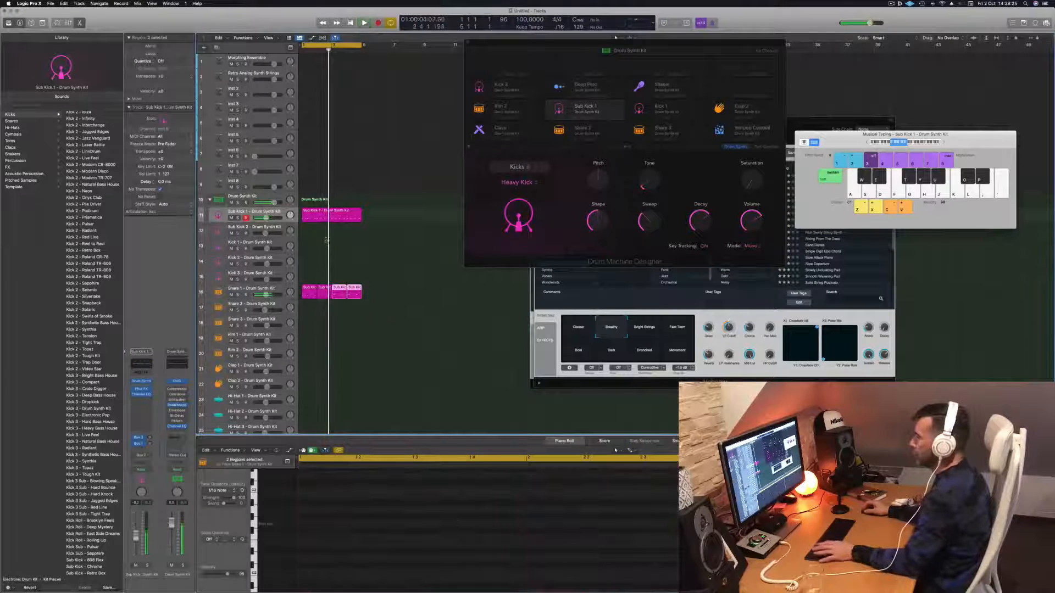
# Cut the Sub Kick 1 region down to its first bar and copy that bar to bar 2
pyautogui.click(311, 220)
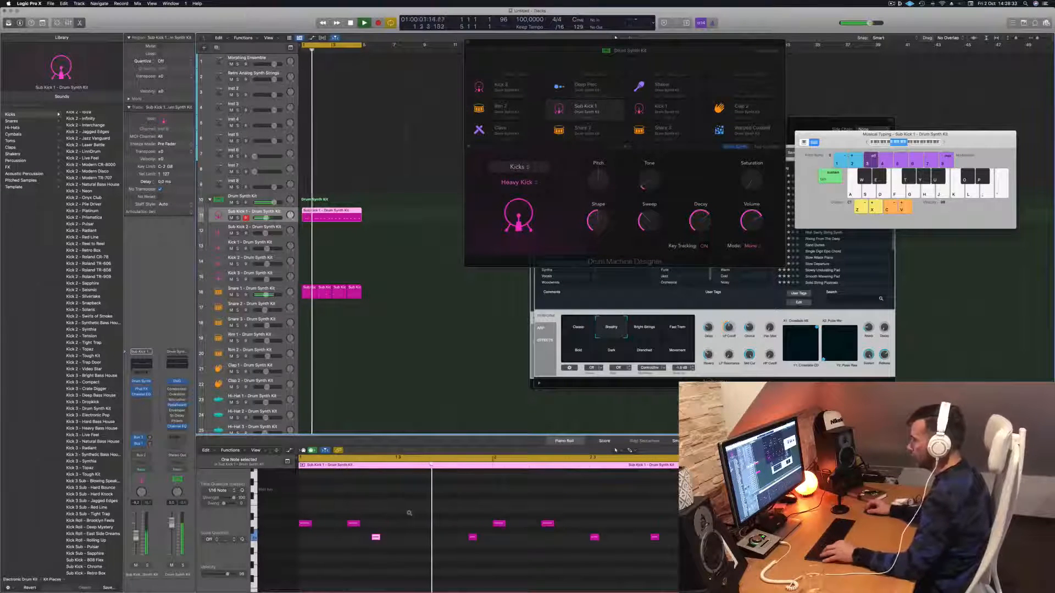
pyautogui.hscroll(-1, 409, 513)
pyautogui.press('space')
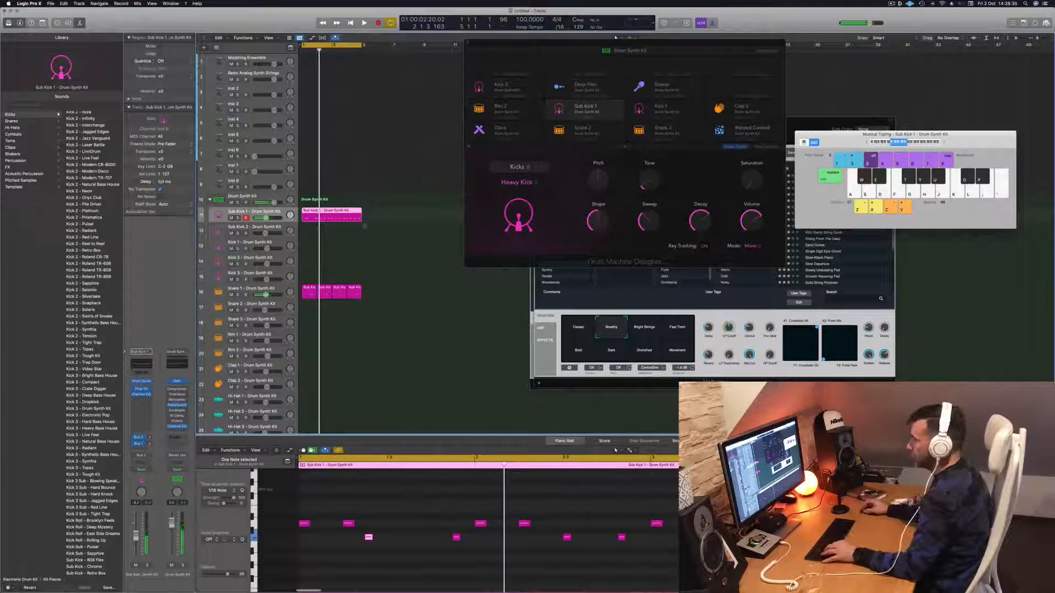
pyautogui.moveTo(362, 219); pyautogui.dragTo(326, 219)
pyautogui.click(324, 218)
pyautogui.press('BackSpace')
pyautogui.click(312, 219)
pyautogui.press('space')
pyautogui.hscroll(-1, 346, 245)
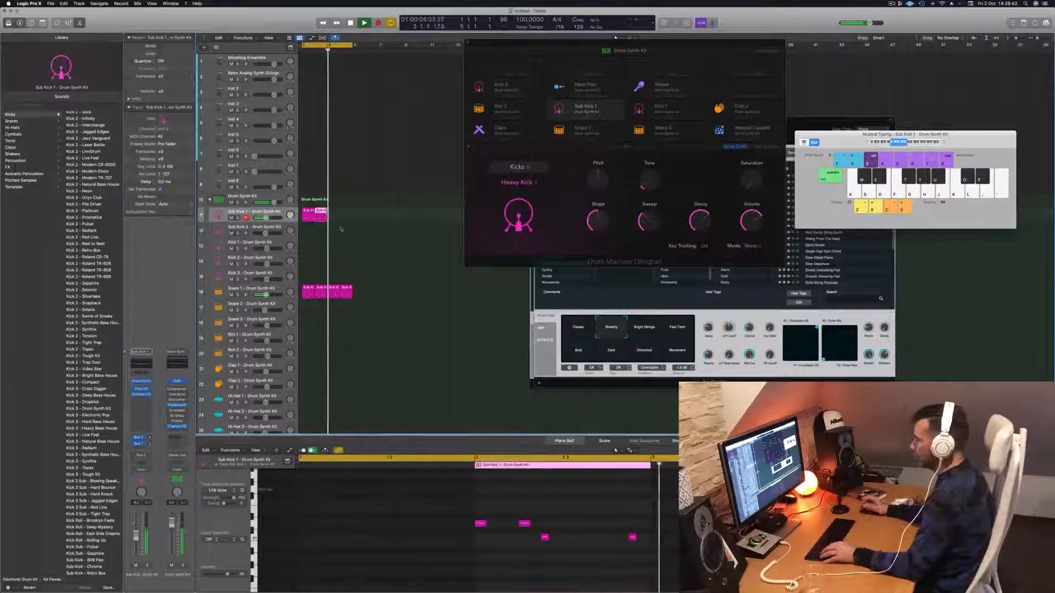
# Copy the two one-bar Sub Kick 1 regions to bars 3 and 4 during playback
pyautogui.press('space')
pyautogui.click(342, 222)
pyautogui.press('space')
pyautogui.moveTo(317, 218); pyautogui.dragTo(343, 221)
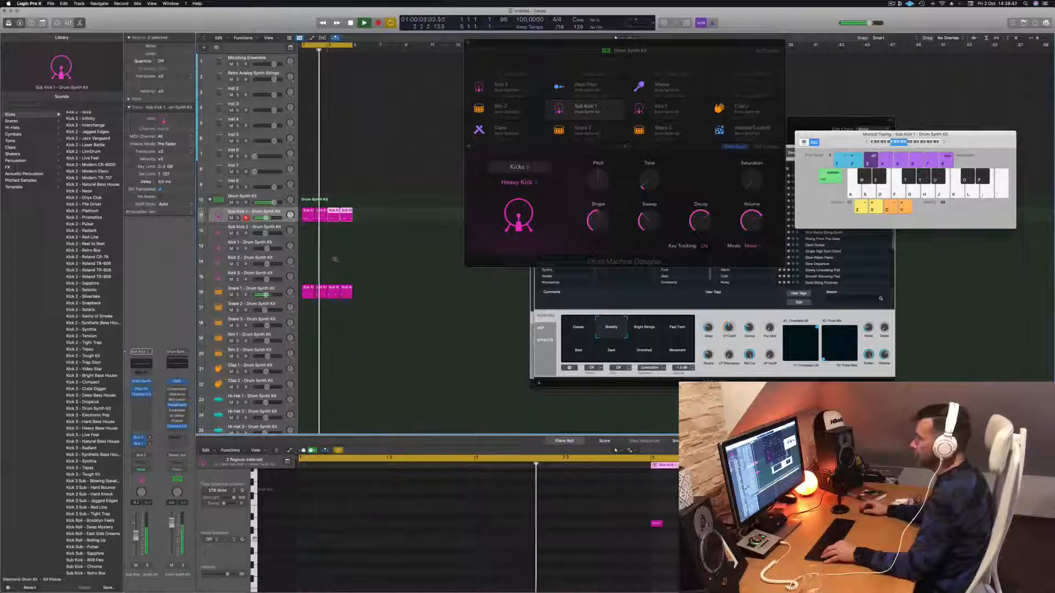
# Select the Snare 1 track and, during playback, lower the Snappy Snare's pitch and lengthen its decay
pyautogui.scroll(-1, 335, 259)
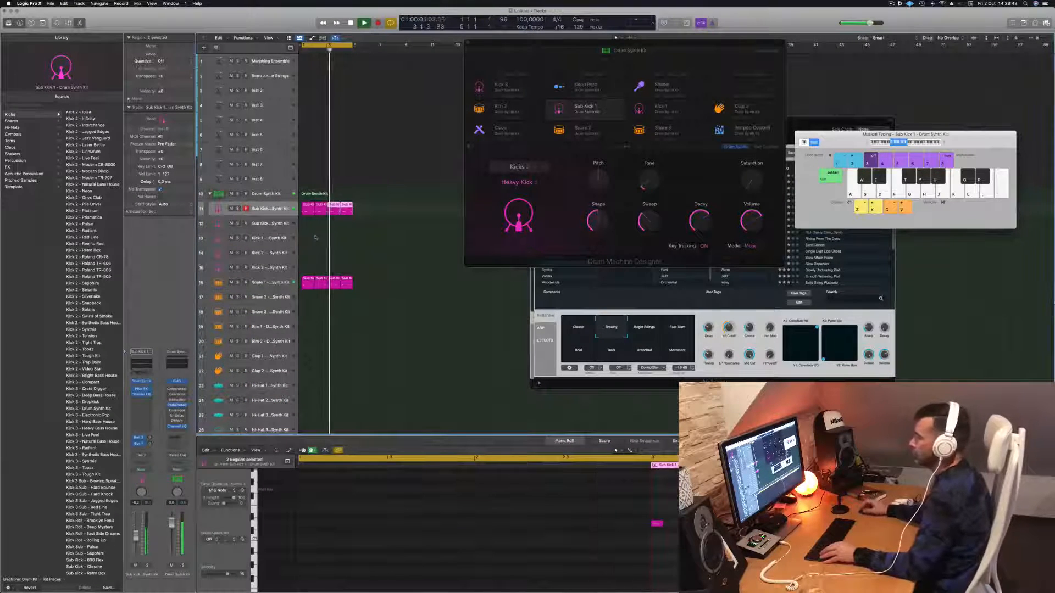
pyautogui.scroll(-1, 313, 238)
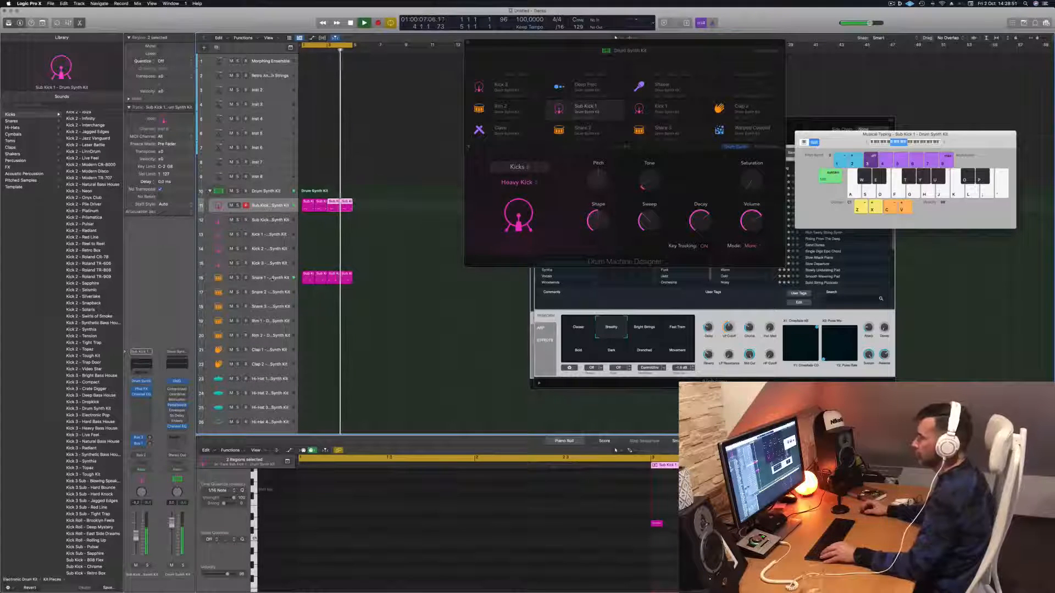
pyautogui.click(273, 279)
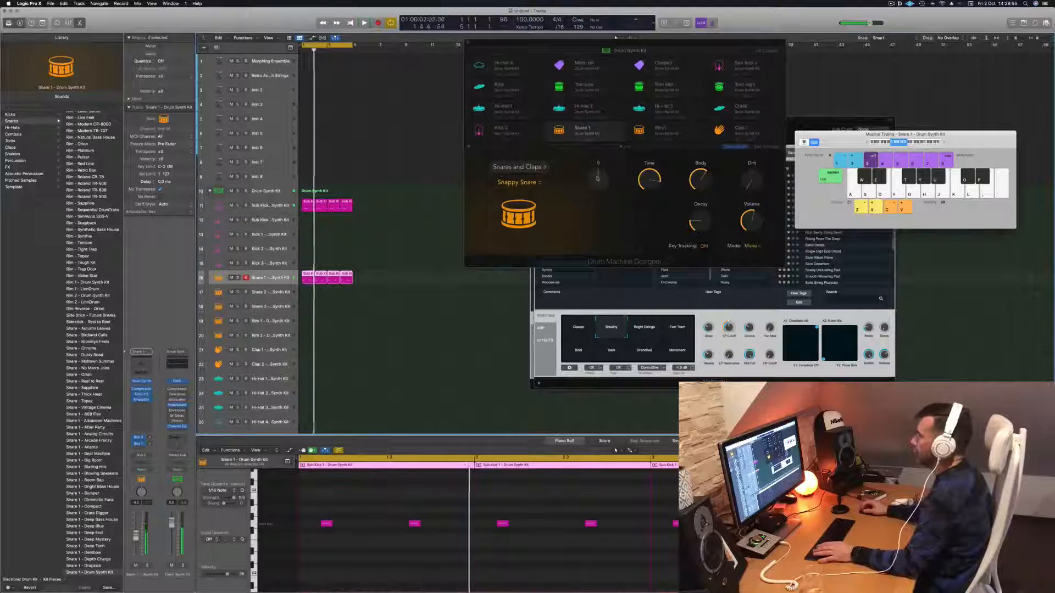
pyautogui.moveTo(598, 178); pyautogui.dragTo(599, 198)
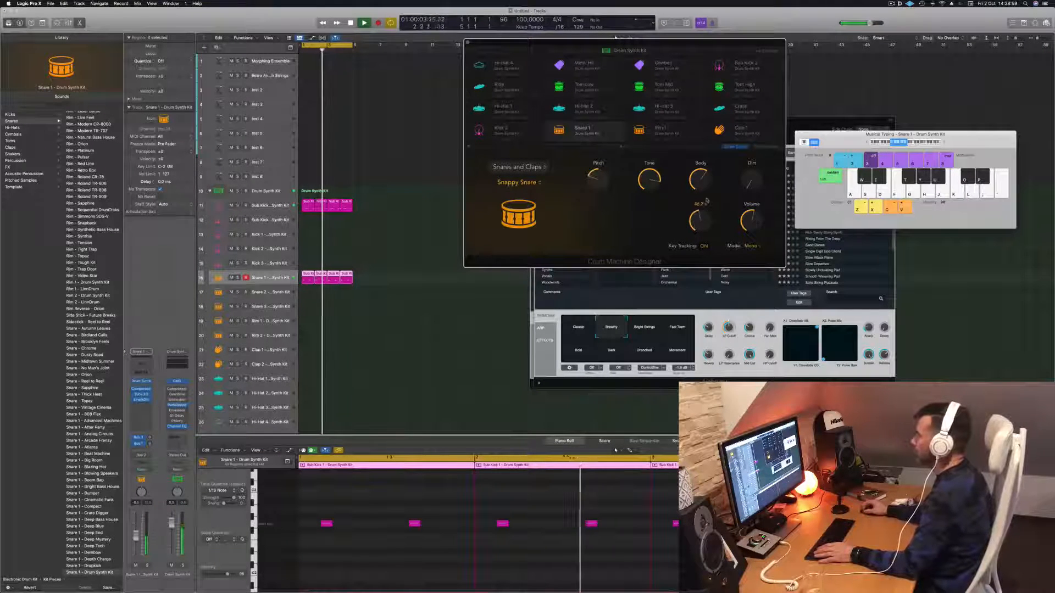
pyautogui.moveTo(695, 226); pyautogui.dragTo(704, 218)
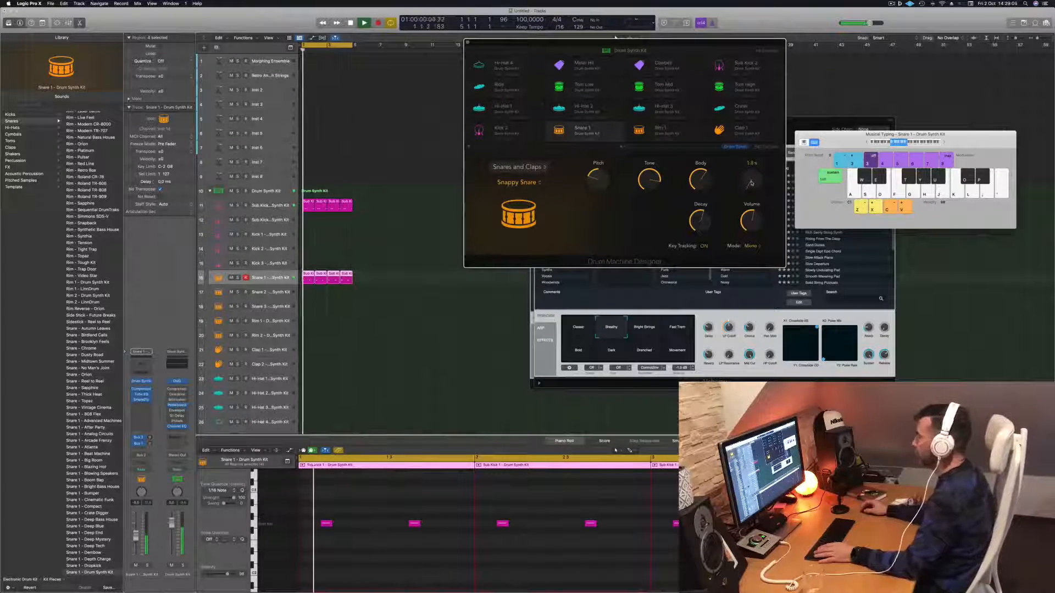
# During playback, lower the Snappy Snare's pitch, raise its dirt, and close the Drum Machine Designer window
pyautogui.moveTo(675, 43); pyautogui.dragTo(607, 129)
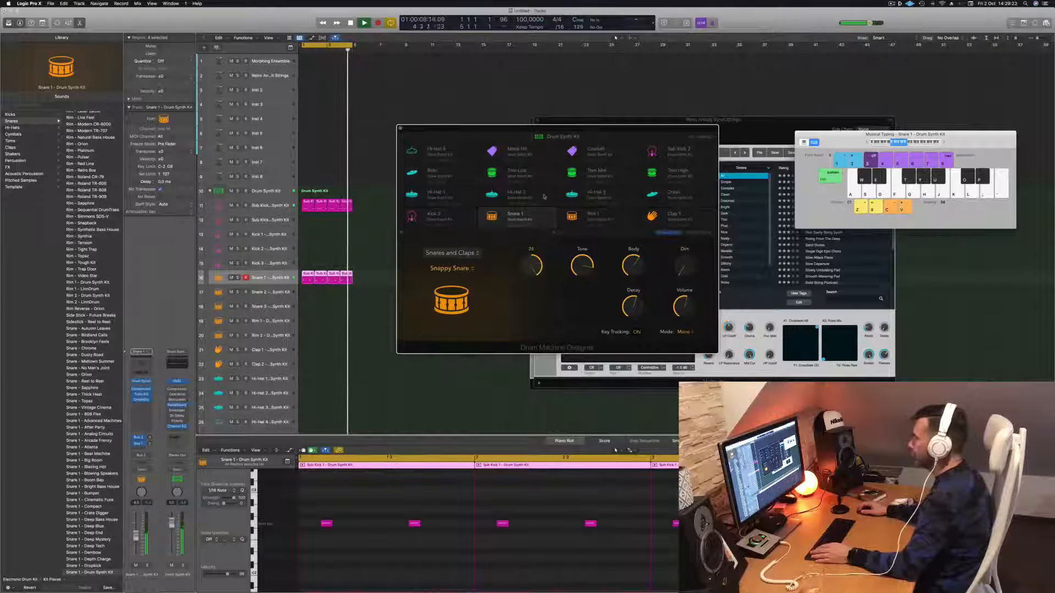
pyautogui.moveTo(543, 214); pyautogui.dragTo(544, 267)
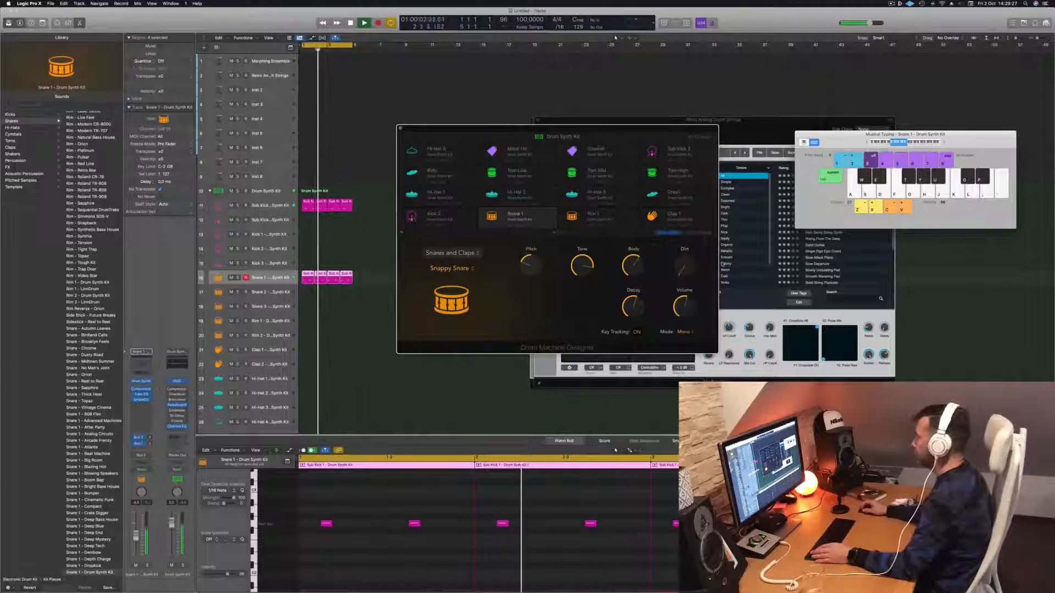
pyautogui.moveTo(681, 268); pyautogui.dragTo(686, 263)
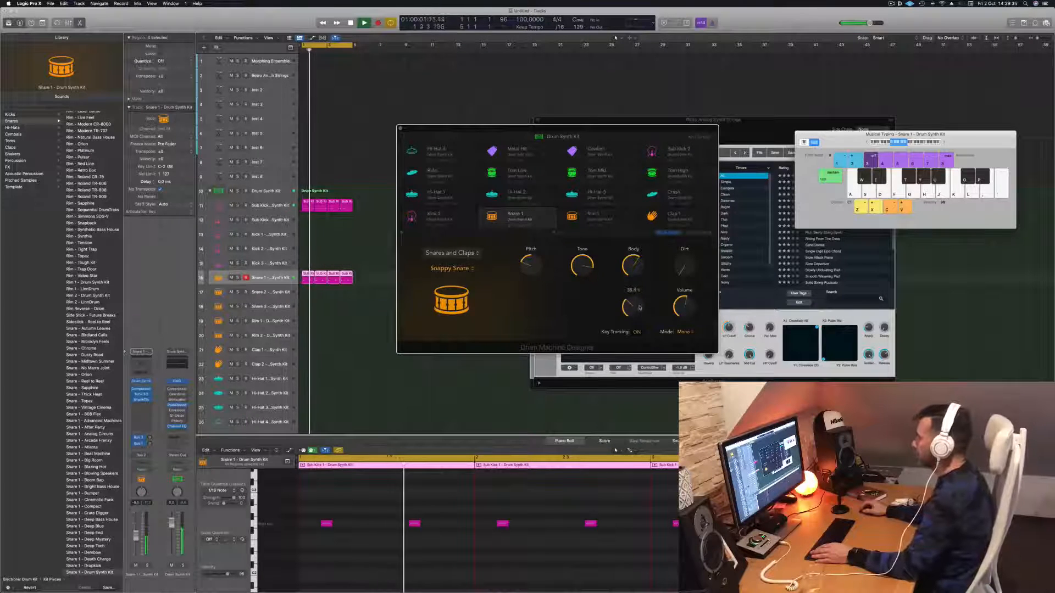
pyautogui.moveTo(682, 273); pyautogui.dragTo(686, 256)
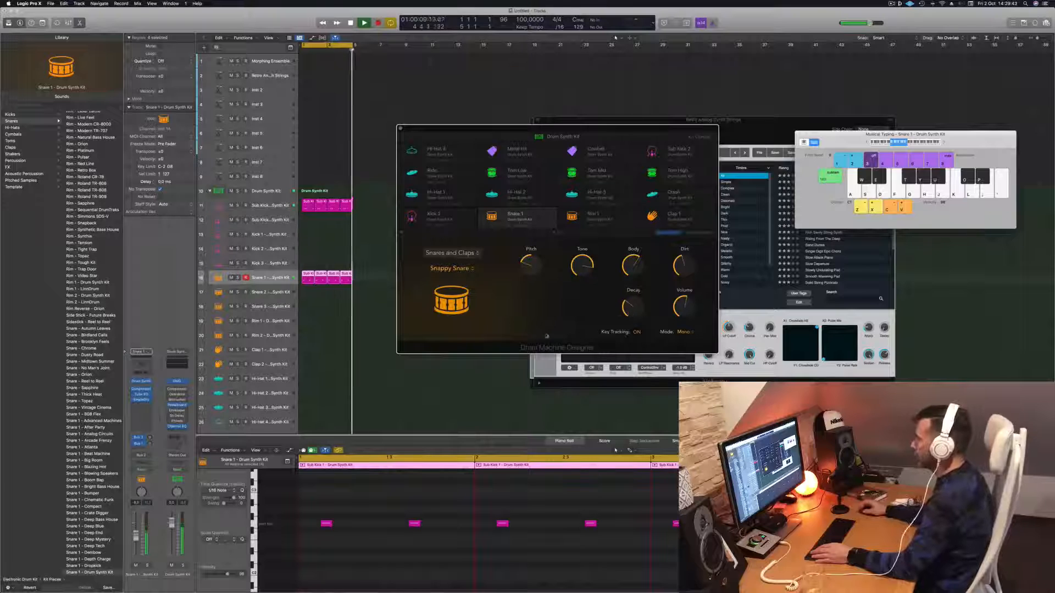
pyautogui.moveTo(604, 133); pyautogui.dragTo(628, 141)
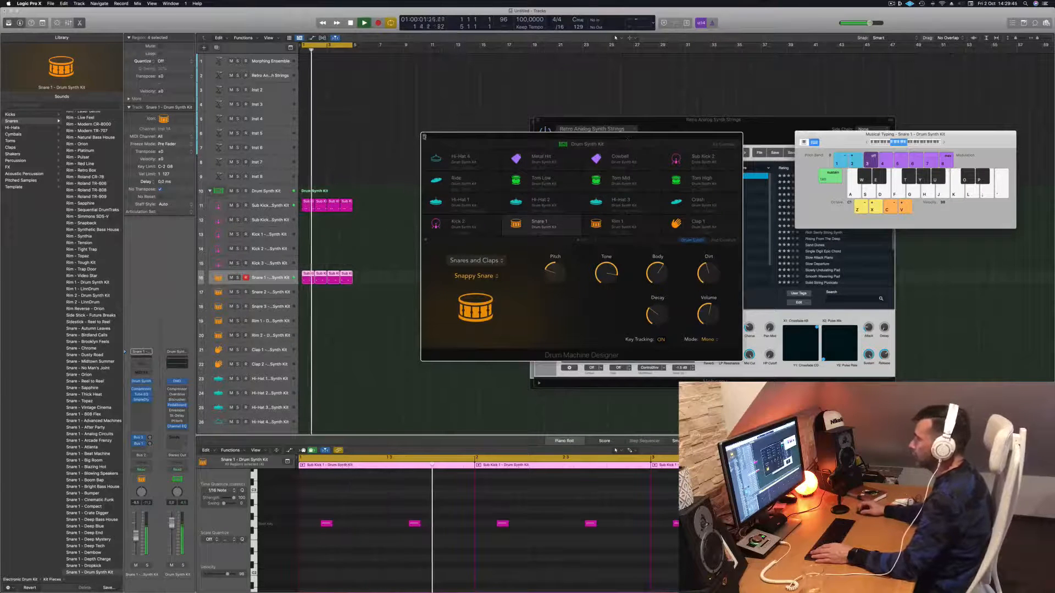
pyautogui.click(424, 136)
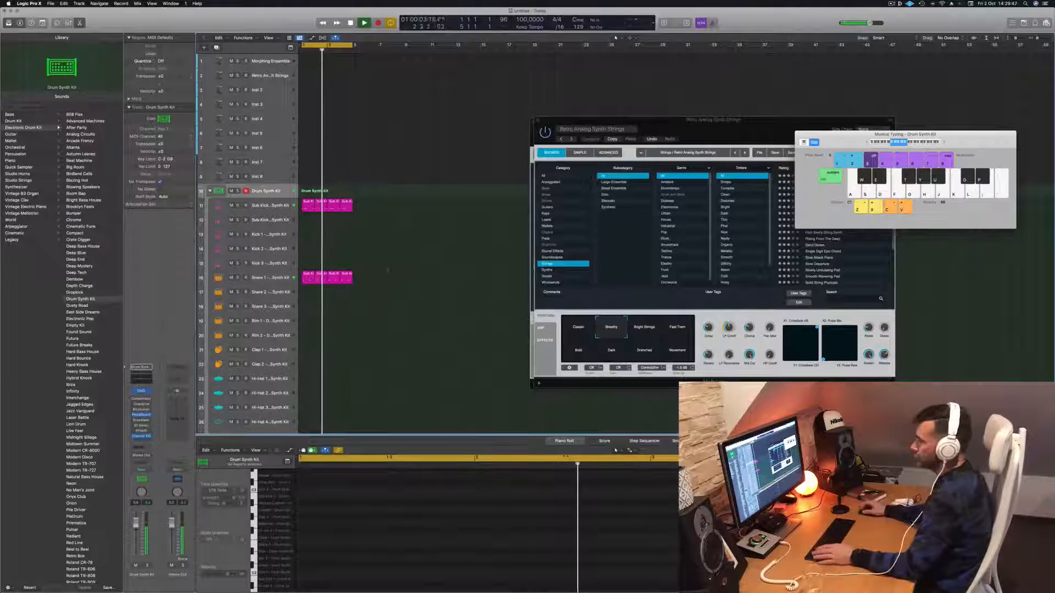
# Copy the first Snare 1 region to bar 1 of the Clap 1 track and move its two notes higher and onto beats 1 and 3
pyautogui.scroll(-1, 398, 258)
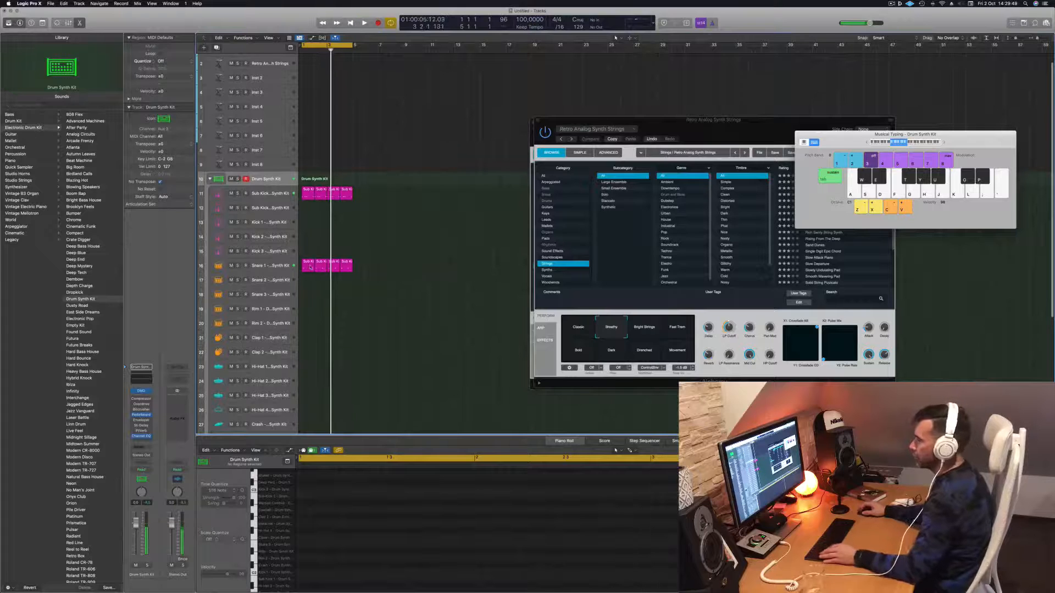
pyautogui.moveTo(310, 268); pyautogui.dragTo(310, 339)
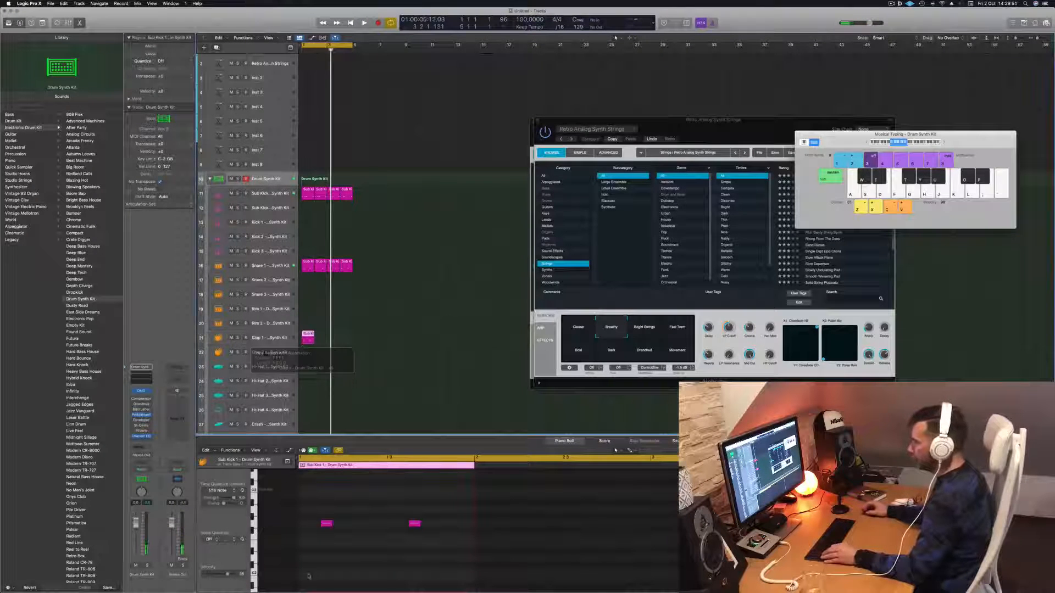
pyautogui.moveTo(438, 513); pyautogui.dragTo(316, 536)
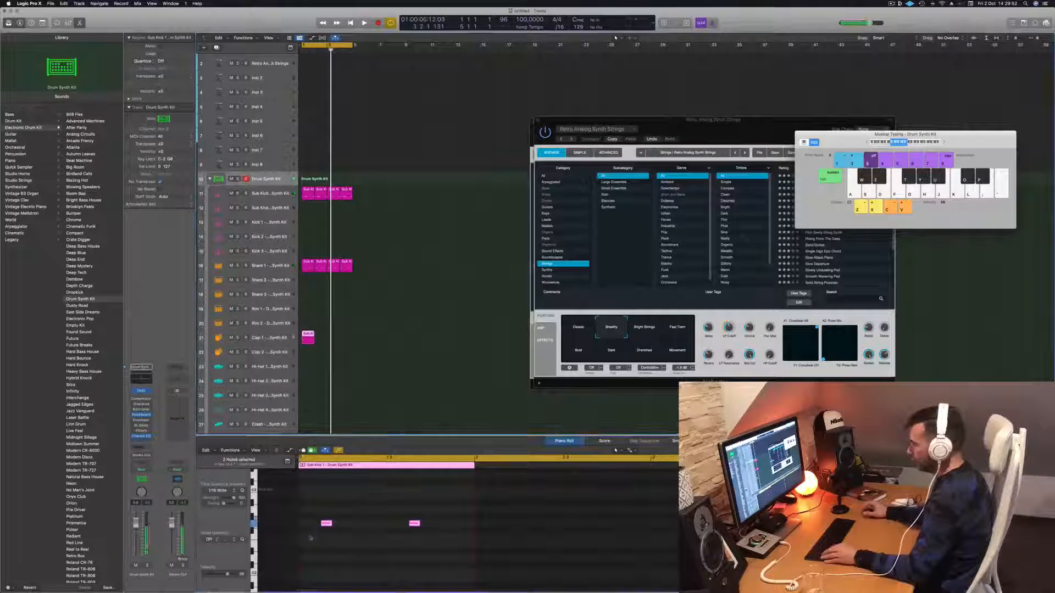
pyautogui.hotkey('alt', 'Up')
pyautogui.hotkey('alt', 'Up')
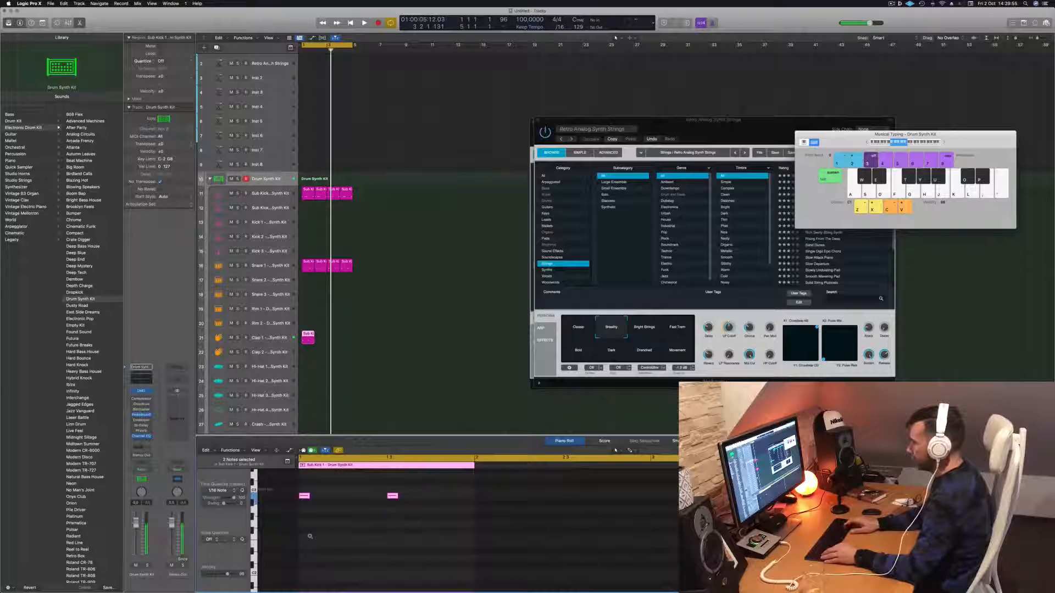
pyautogui.press('space')
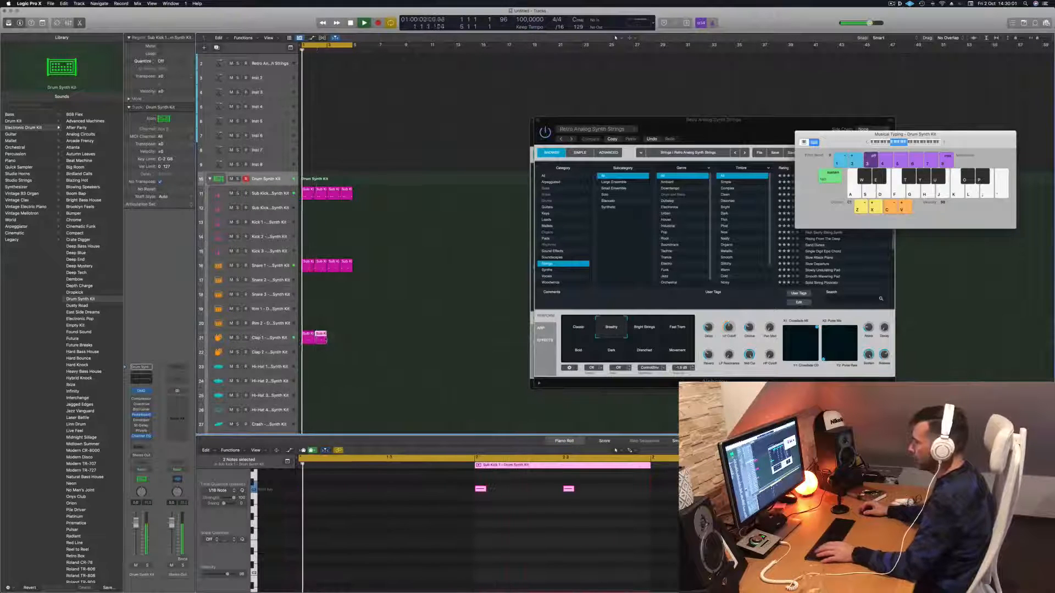
# Delete the beat 1 note from the first Clap 1 region and remove the region copy in bar 2
pyautogui.doubleClick(307, 489)
pyautogui.press('space')
pyautogui.press('space')
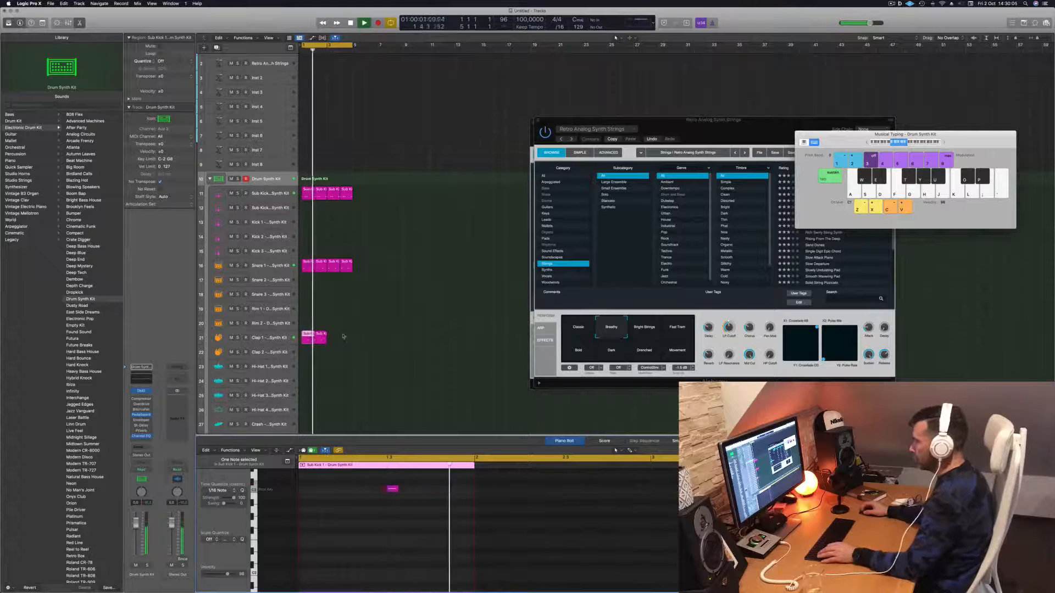
pyautogui.click(320, 336)
pyautogui.press('Delete')
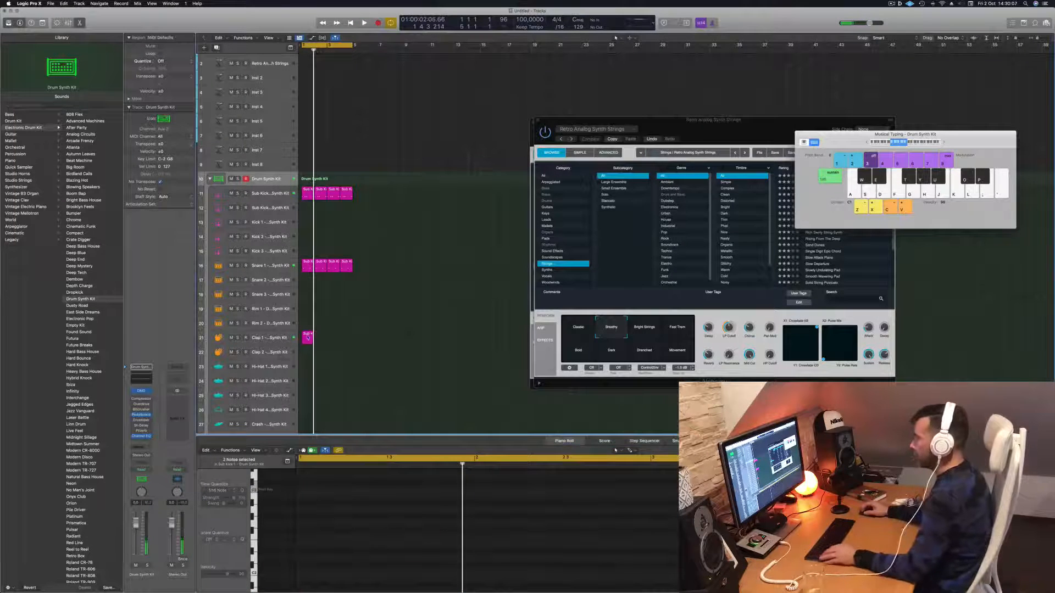
# Copy the one-bar Clap 1 region across bars 2 to 4 and play the beat from the start
pyautogui.moveTo(308, 338); pyautogui.dragTo(348, 340)
pyautogui.scroll(-2, 350, 510)
pyautogui.press('space')
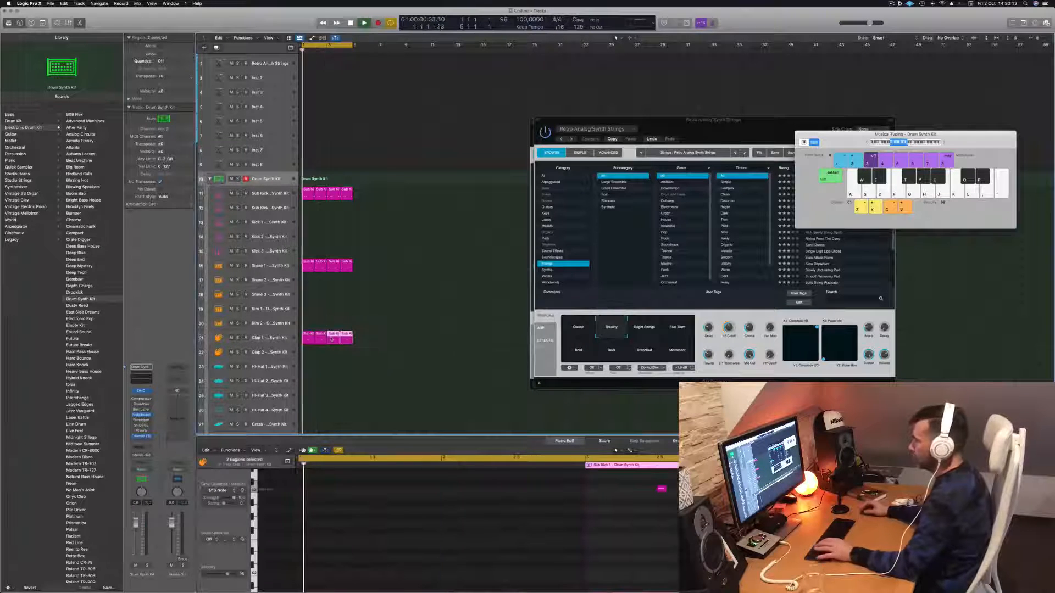
# Select the Clap 1 track and open its Drum Synth instrument during playback
pyautogui.click(278, 339)
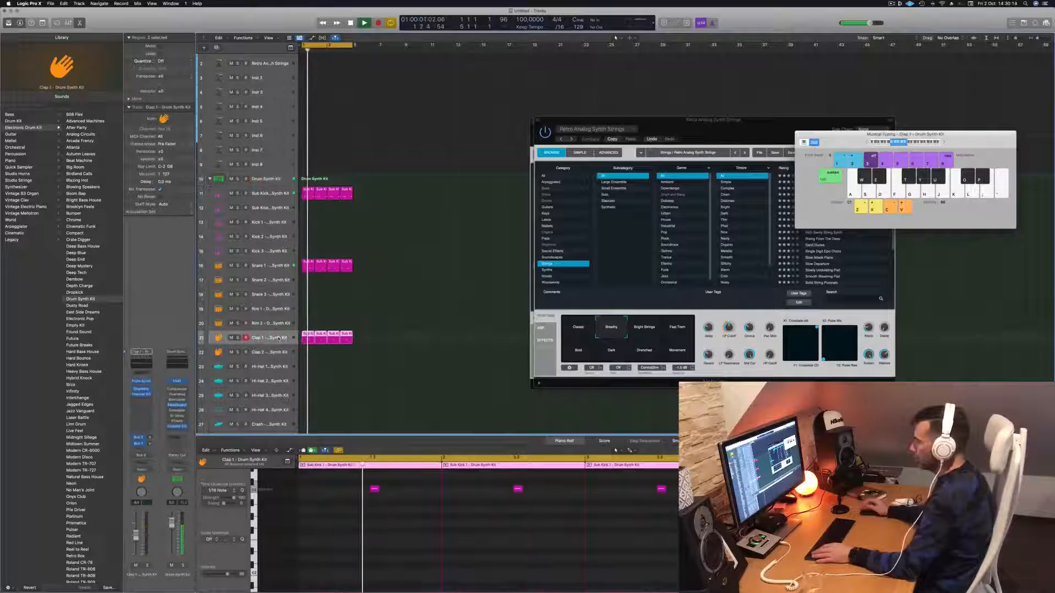
pyautogui.click(141, 382)
pyautogui.moveTo(522, 95); pyautogui.dragTo(539, 192)
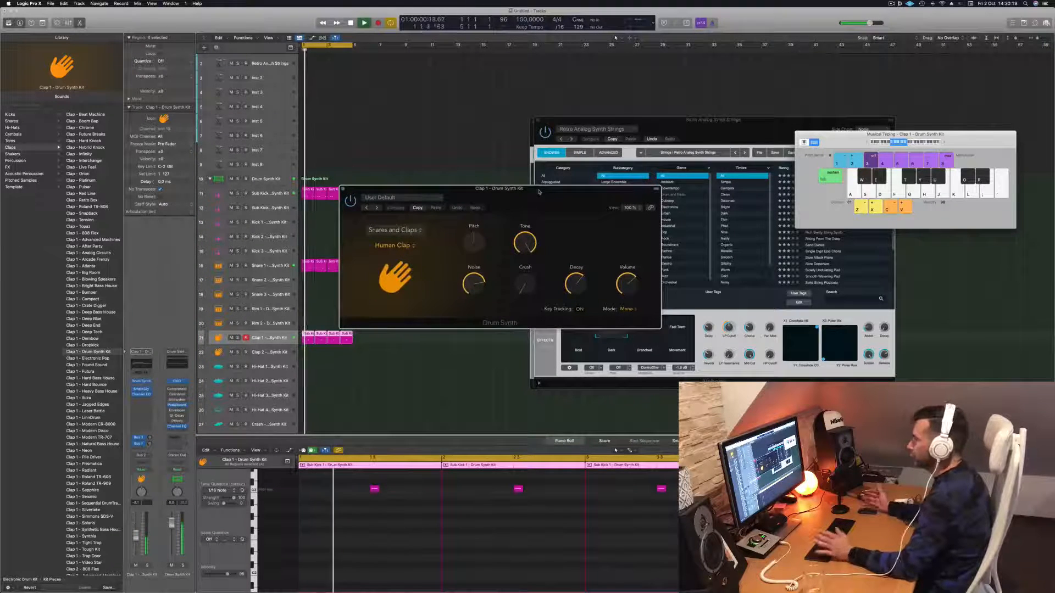
# Try reshaping the Human Clap by raising its pitch and crush and reducing its noise and decay
pyautogui.moveTo(477, 244); pyautogui.dragTo(482, 221)
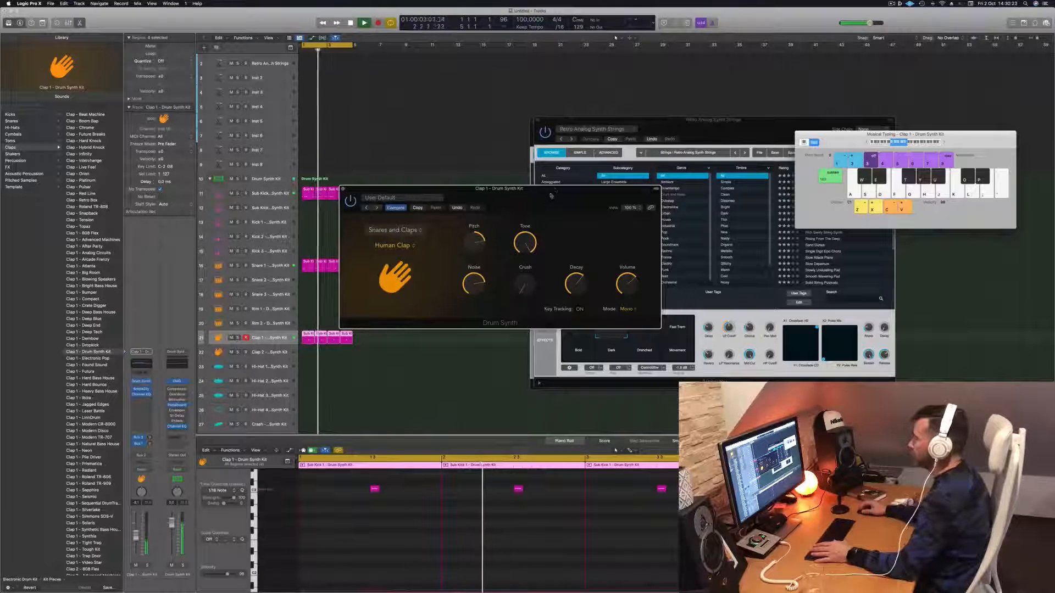
pyautogui.moveTo(555, 190); pyautogui.dragTo(561, 192)
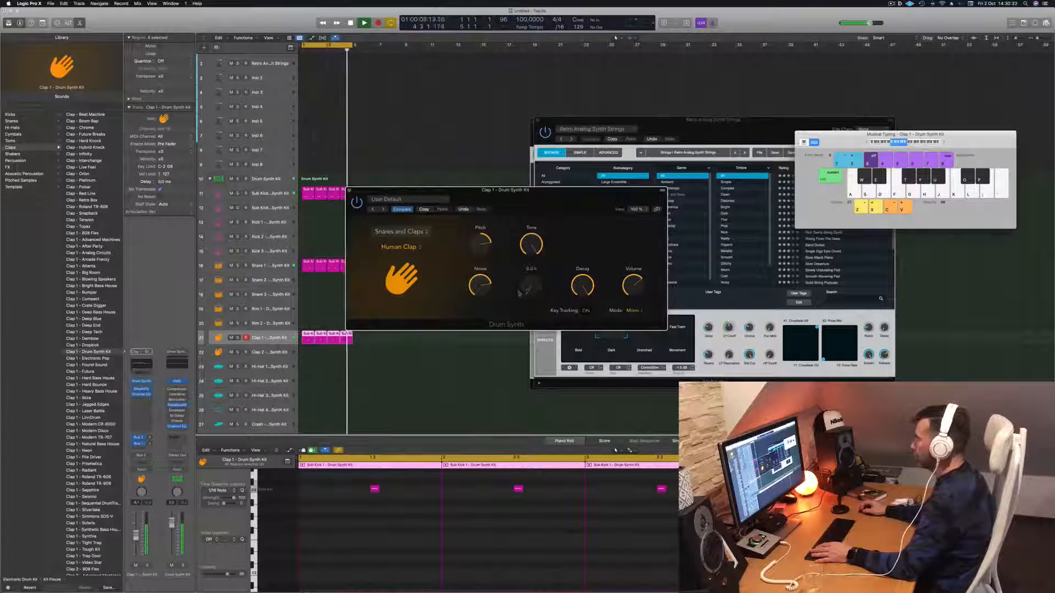
pyautogui.moveTo(534, 297); pyautogui.dragTo(534, 257)
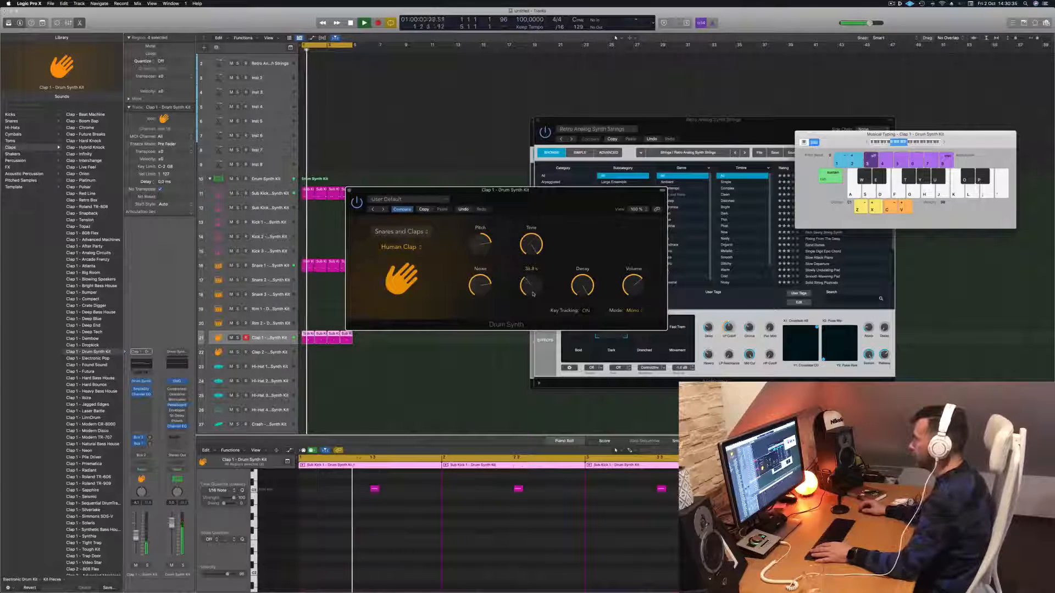
pyautogui.moveTo(533, 294); pyautogui.dragTo(511, 388)
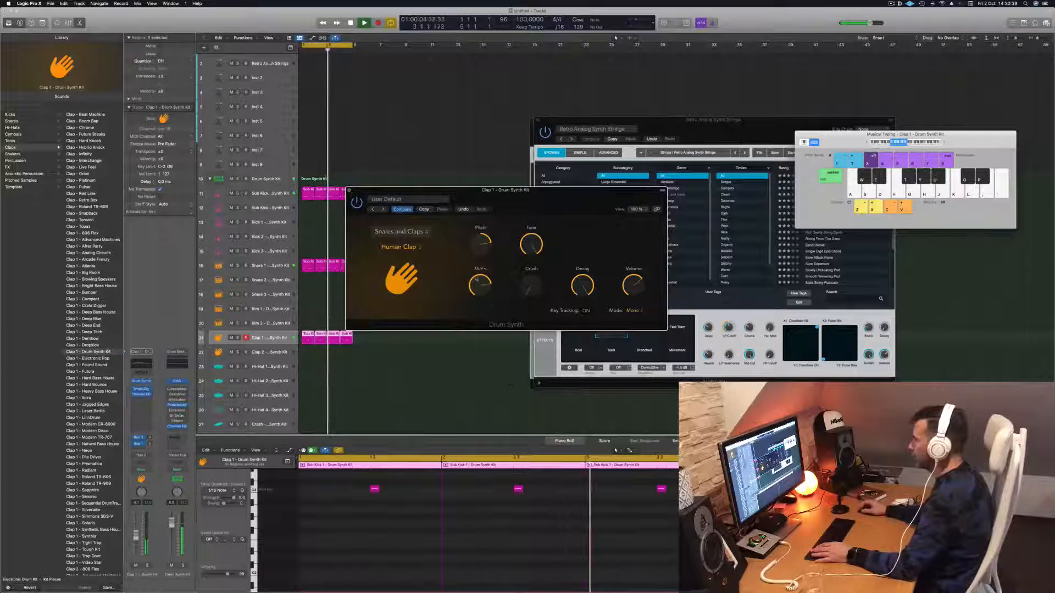
pyautogui.moveTo(476, 279); pyautogui.dragTo(478, 338)
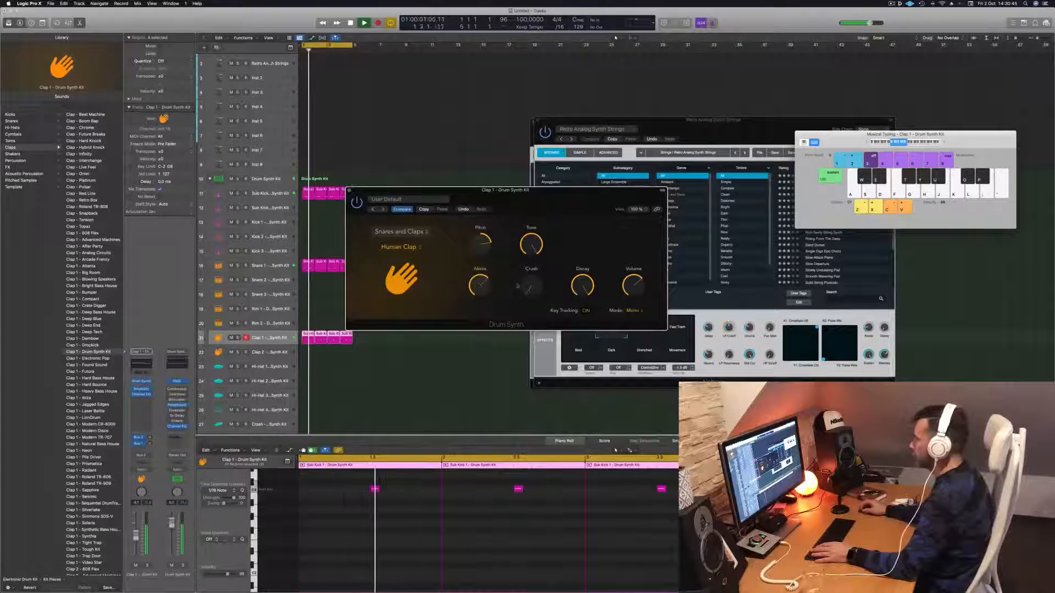
pyautogui.moveTo(526, 293); pyautogui.dragTo(535, 245)
pyautogui.moveTo(582, 280); pyautogui.dragTo(583, 398)
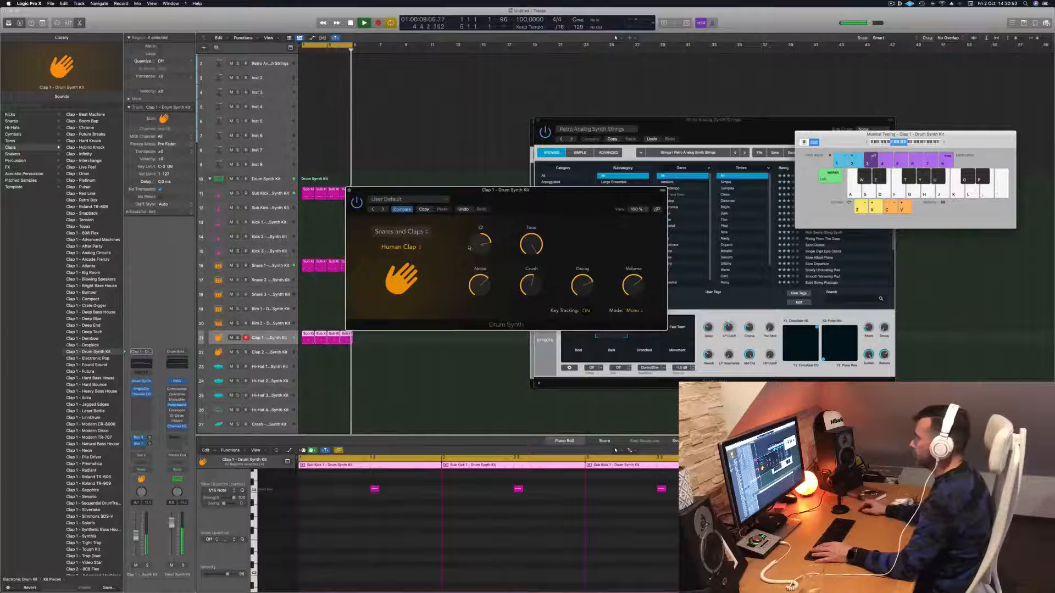
# Switch the clap sound to Mechanical Clap and raise its speed, cycles and tone
pyautogui.click(401, 247)
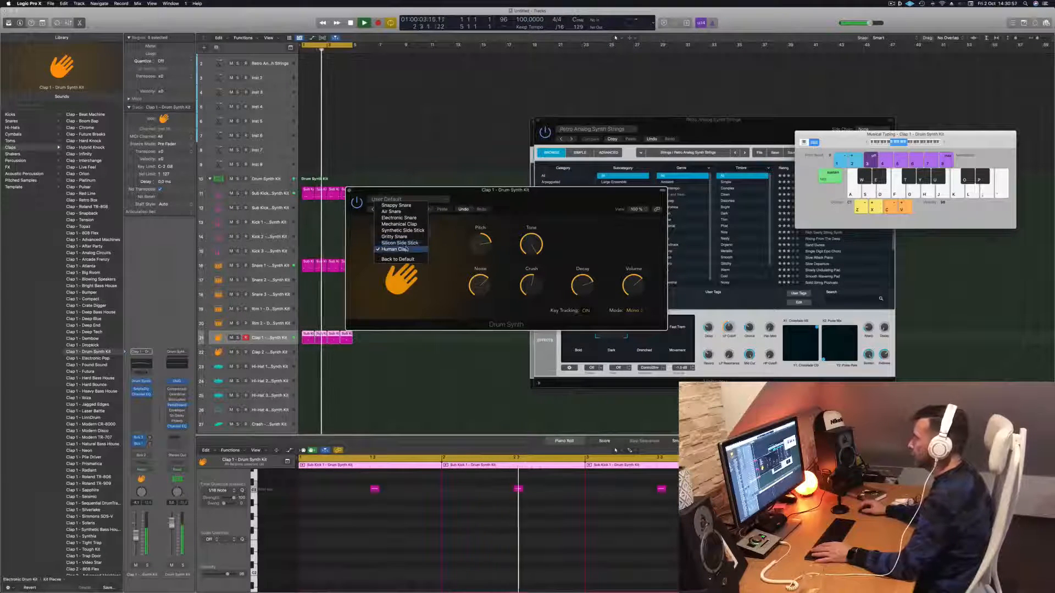
pyautogui.click(395, 224)
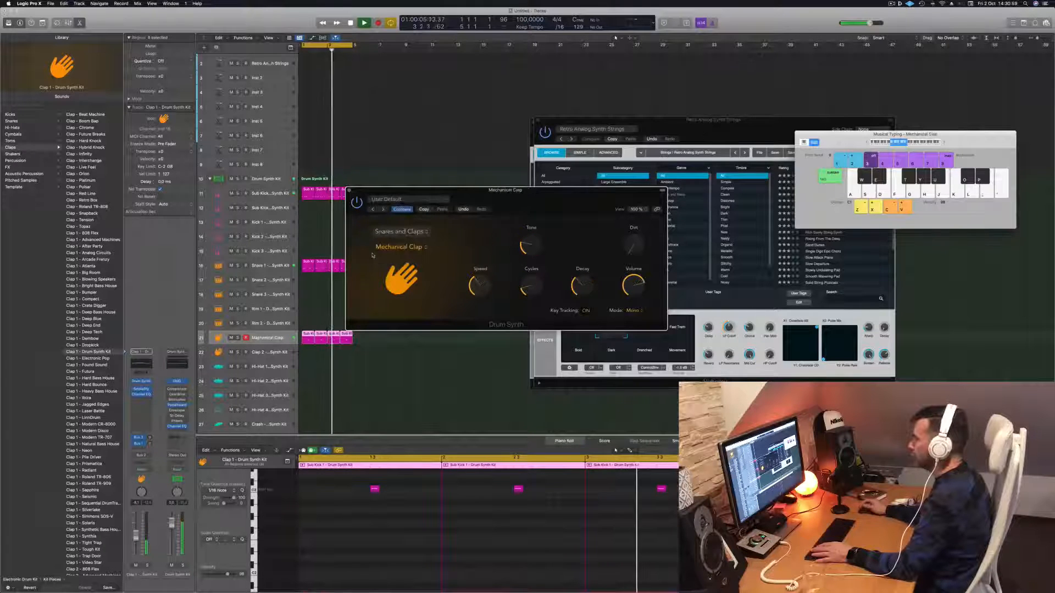
pyautogui.moveTo(554, 195); pyautogui.dragTo(572, 196)
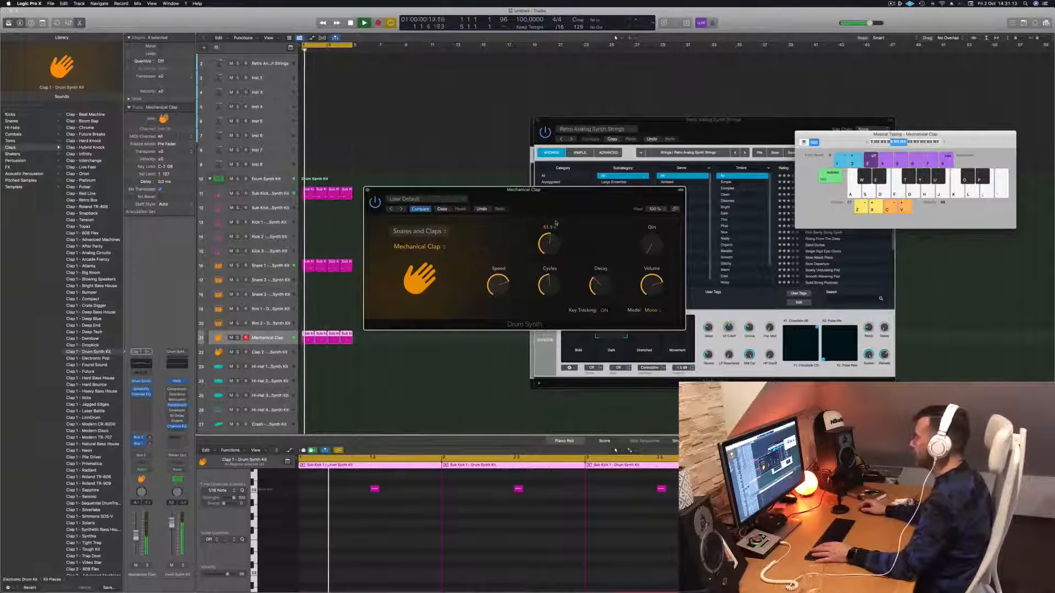
# Raise the Mechanical Clap's dirt and decay, and close its Drum Synth window
pyautogui.moveTo(599, 201); pyautogui.dragTo(622, 167)
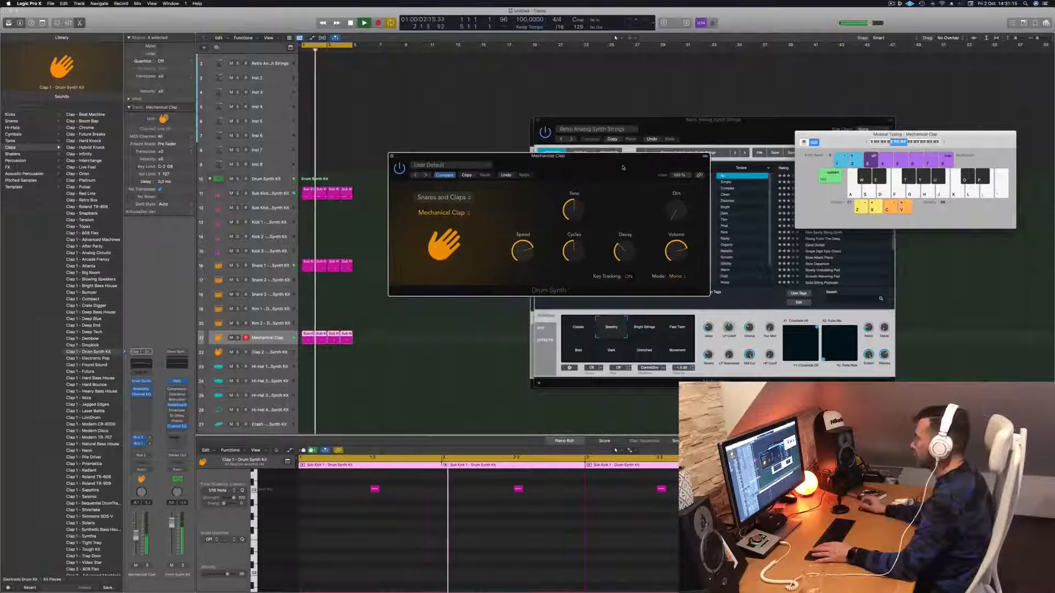
pyautogui.moveTo(674, 212); pyautogui.dragTo(663, 223)
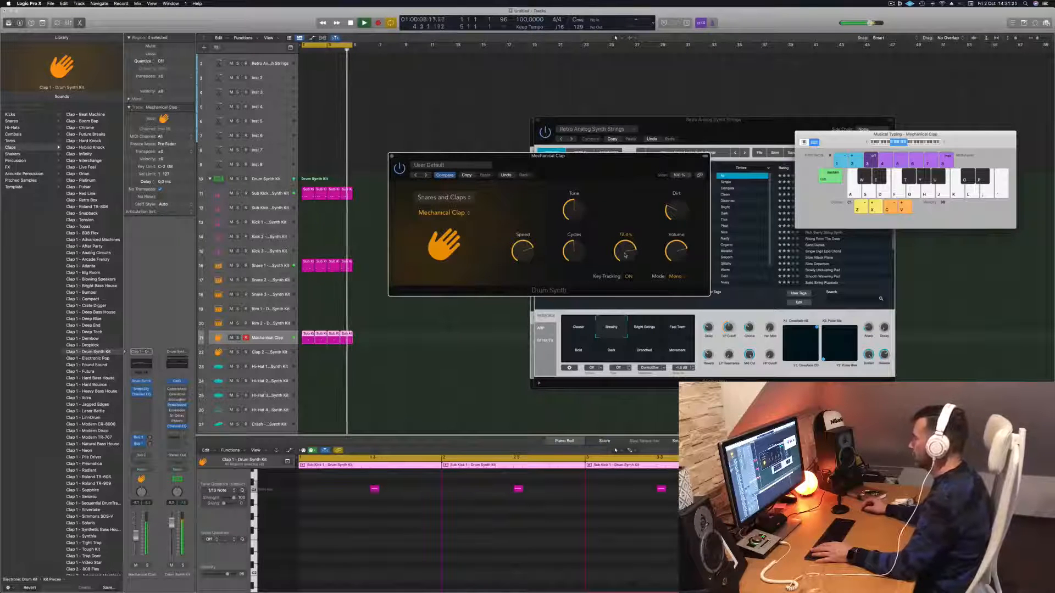
pyautogui.moveTo(562, 159); pyautogui.dragTo(619, 157)
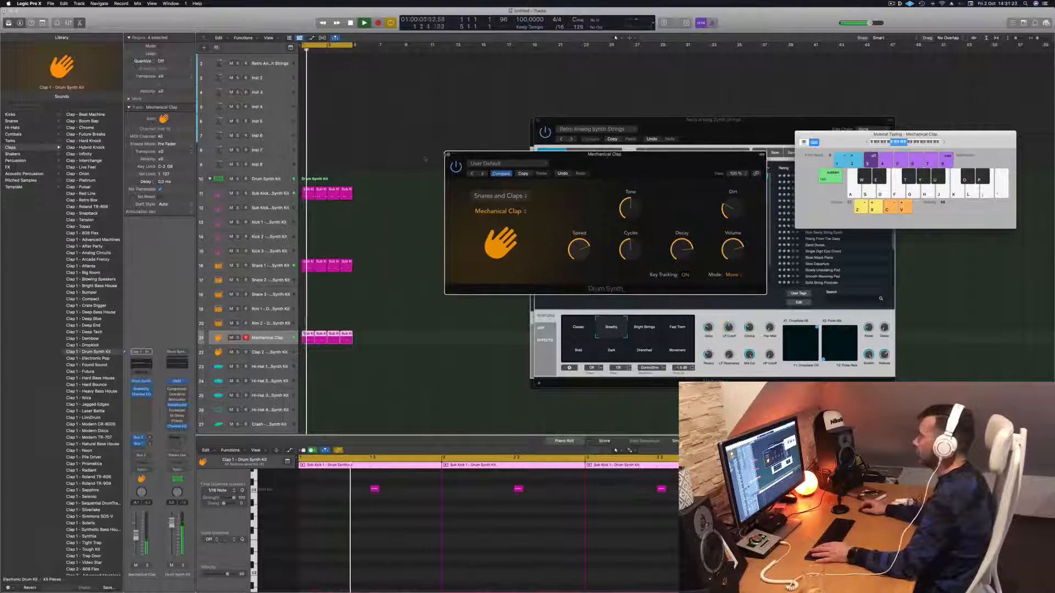
pyautogui.click(448, 155)
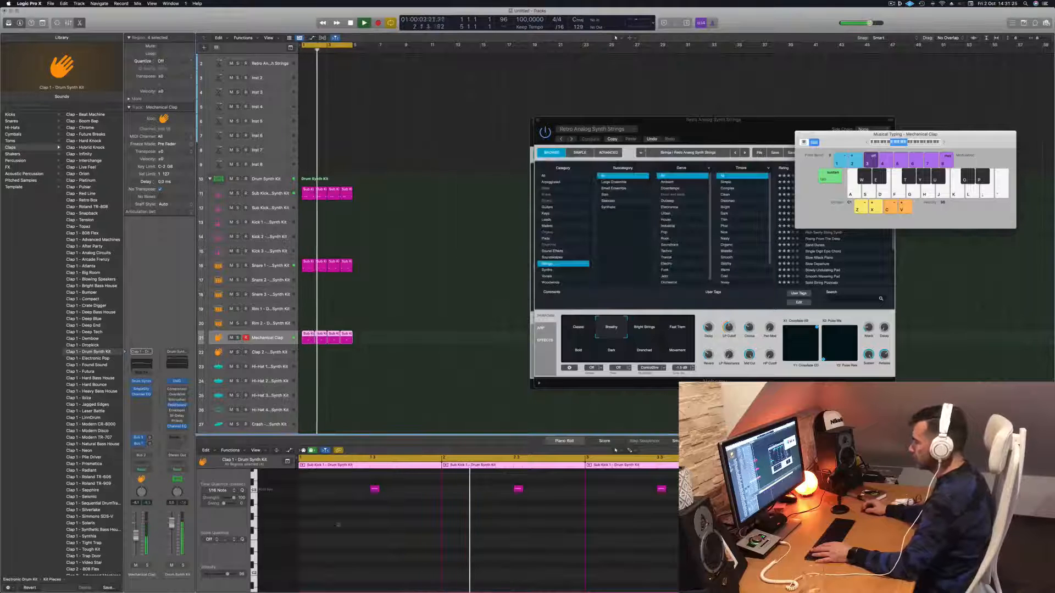
# Select all notes in the four Mechanical Clap regions and shift their pitch during playback
pyautogui.click(347, 529)
pyautogui.press('super+a')
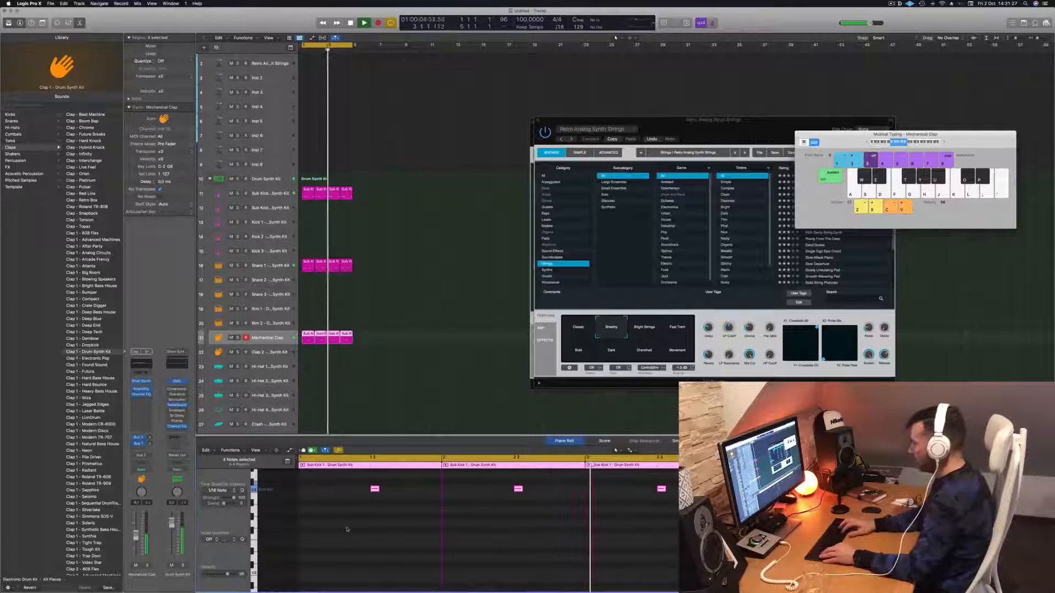
pyautogui.click(287, 340)
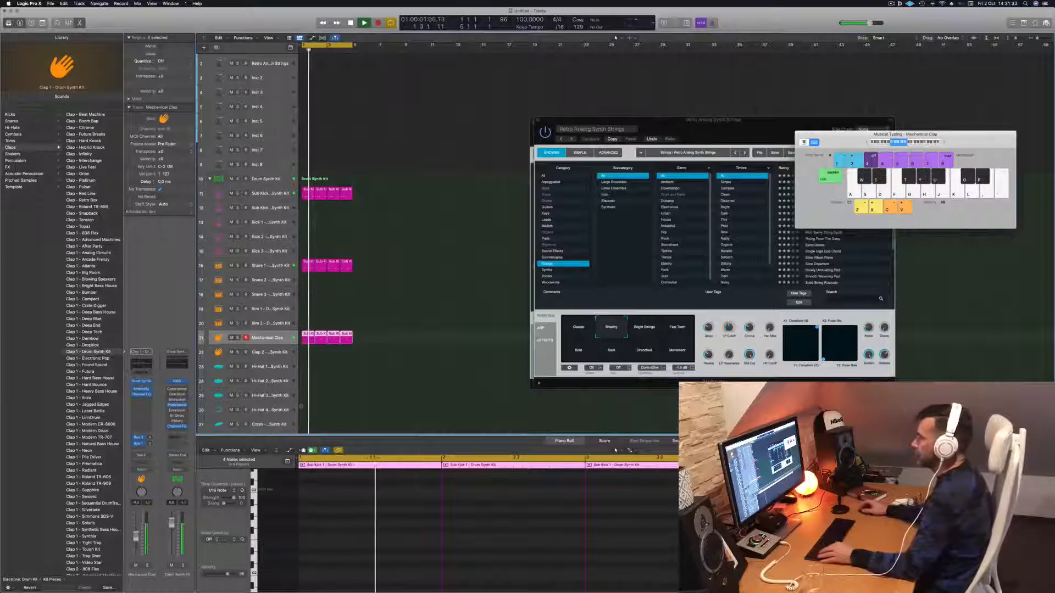
# Repeat the four-bar sub kick, snare and clap regions three times to fill 16 bars
pyautogui.scroll(2, 351, 352)
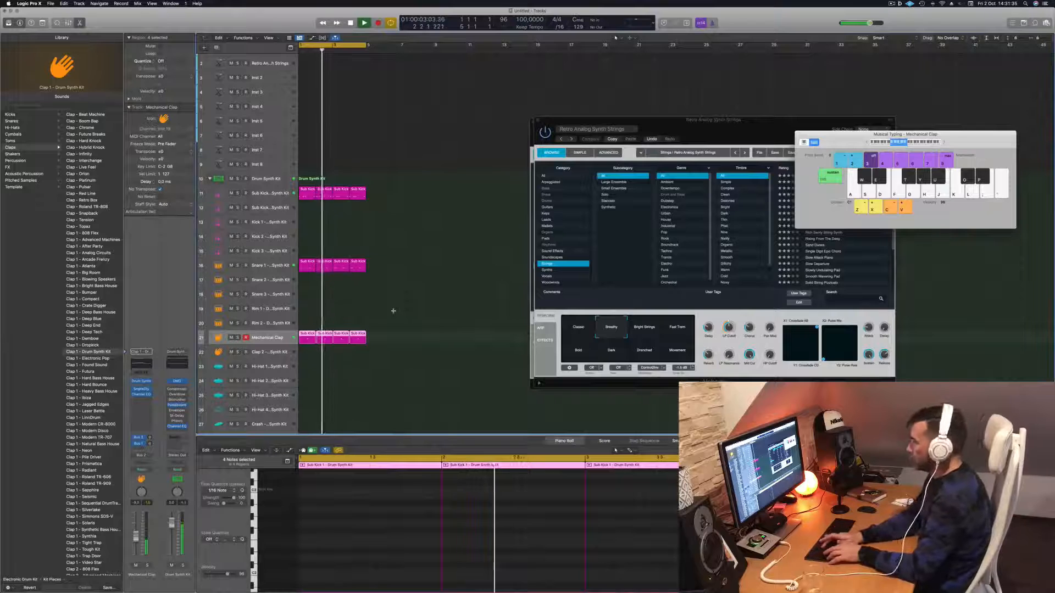
pyautogui.press('super+r')
pyautogui.press('super+r')
pyautogui.press('super+r')
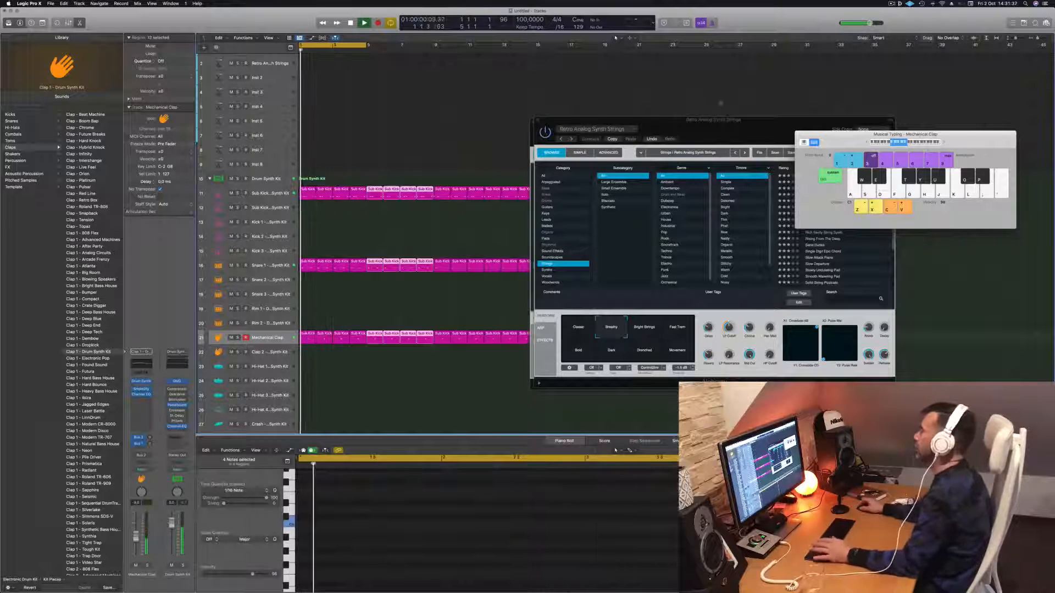
# Move the open synth windows out of the way and extend the cycle range to cover all 16 bars
pyautogui.moveTo(719, 120); pyautogui.dragTo(1000, 125)
pyautogui.moveTo(714, 120); pyautogui.dragTo(801, 122)
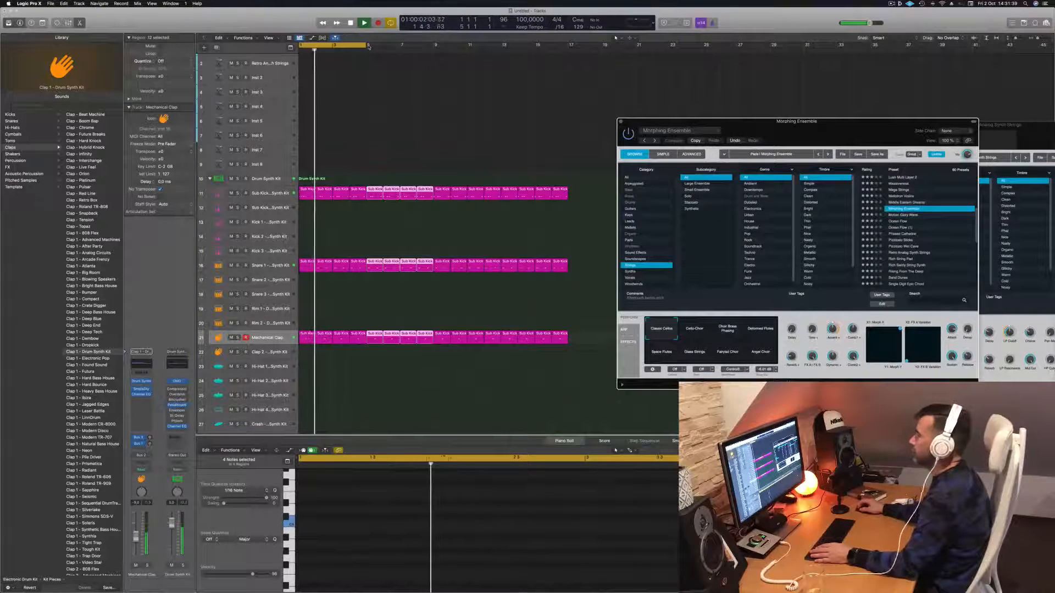
pyautogui.moveTo(366, 45); pyautogui.dragTo(566, 61)
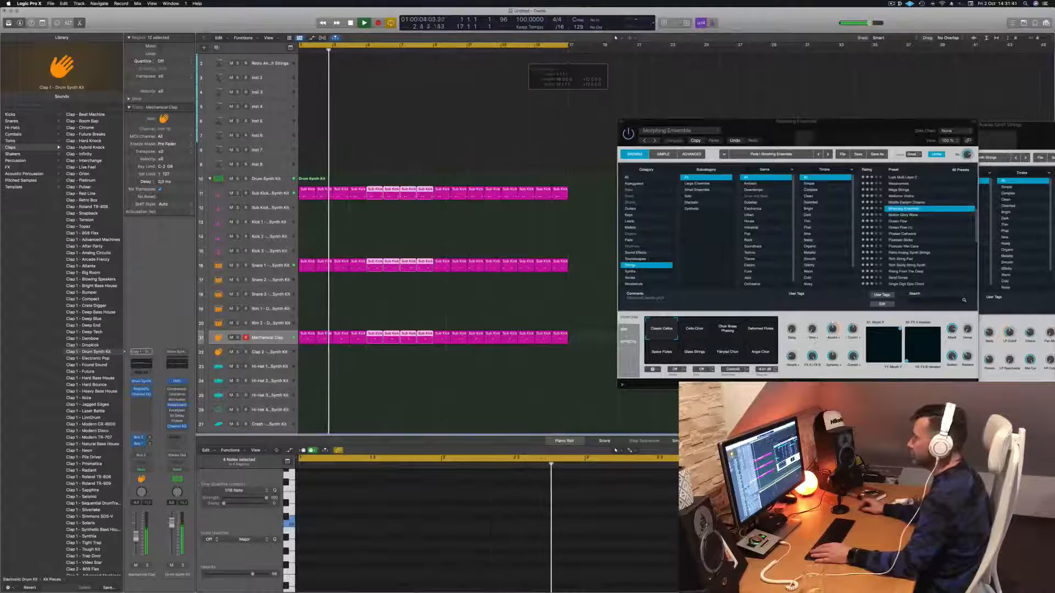
# Move the first Mechanical Clap region to bar 1 of the Ride track
pyautogui.scroll(-3, 365, 295)
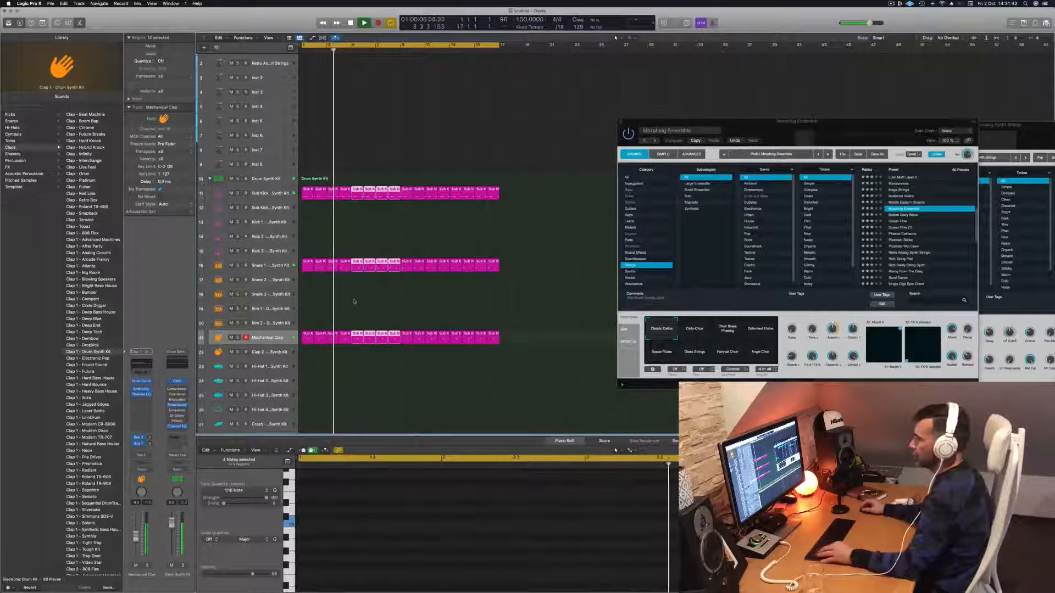
pyautogui.scroll(-2, 357, 278)
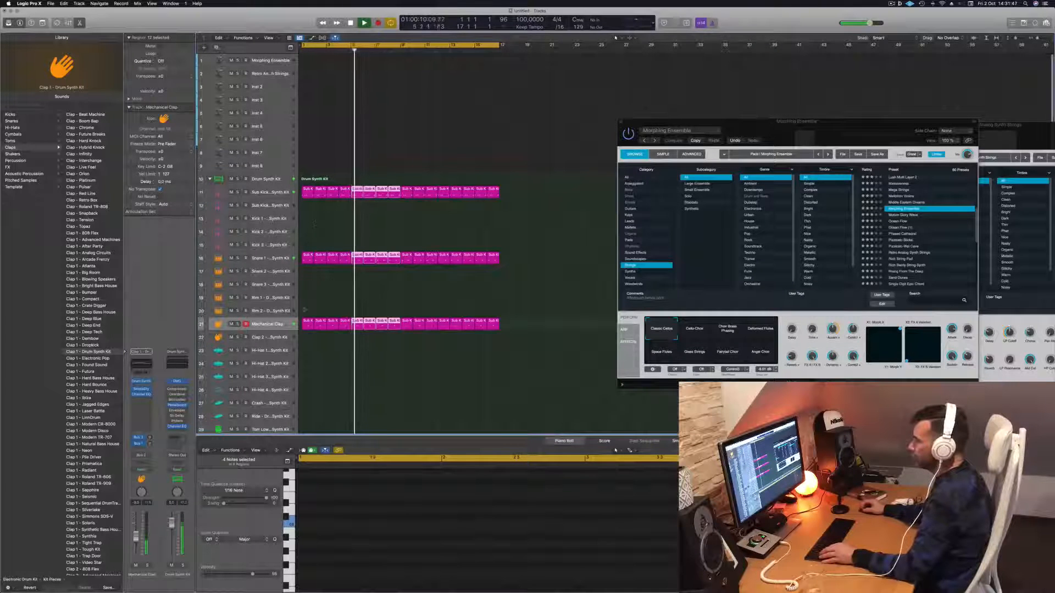
pyautogui.click(308, 322)
pyautogui.moveTo(308, 325); pyautogui.dragTo(301, 421)
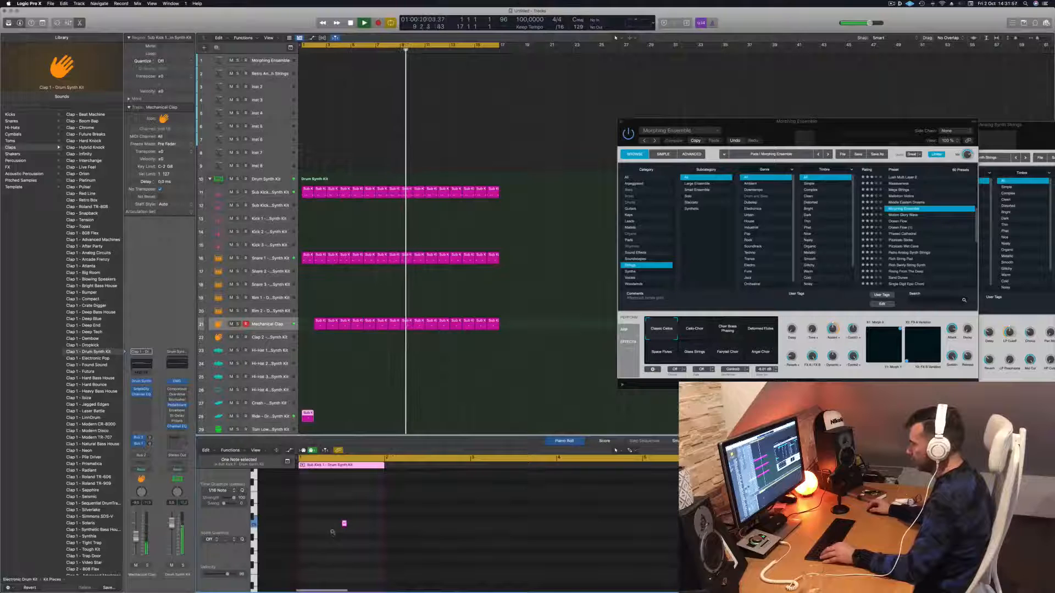
pyautogui.scroll(5, 328, 529)
pyautogui.scroll(-5, 328, 528)
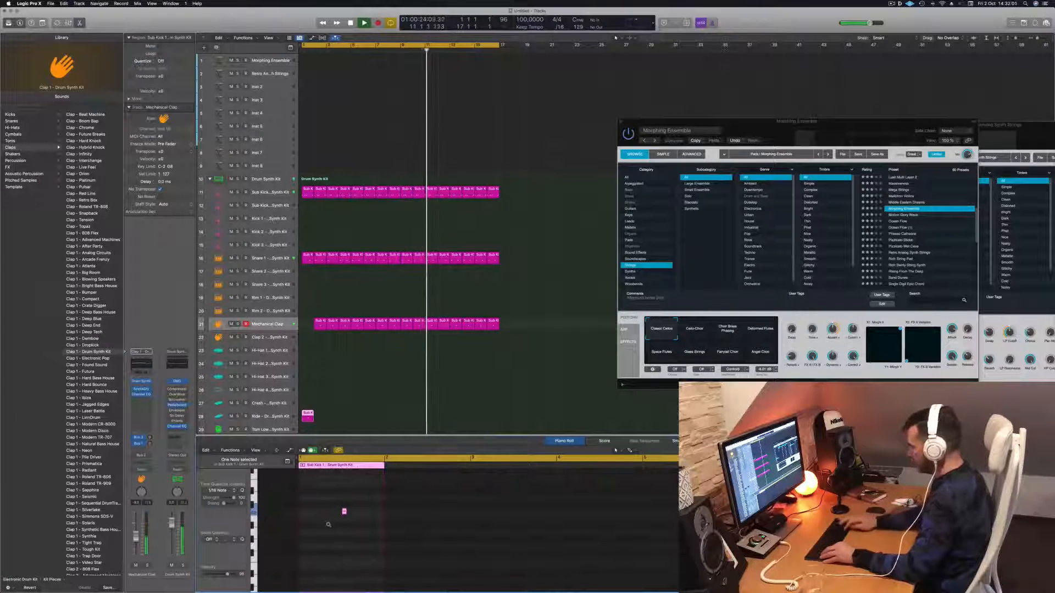
# Fill the empty first bar of the Mechanical Clap track with a copy of its neighbouring region
pyautogui.press('`')
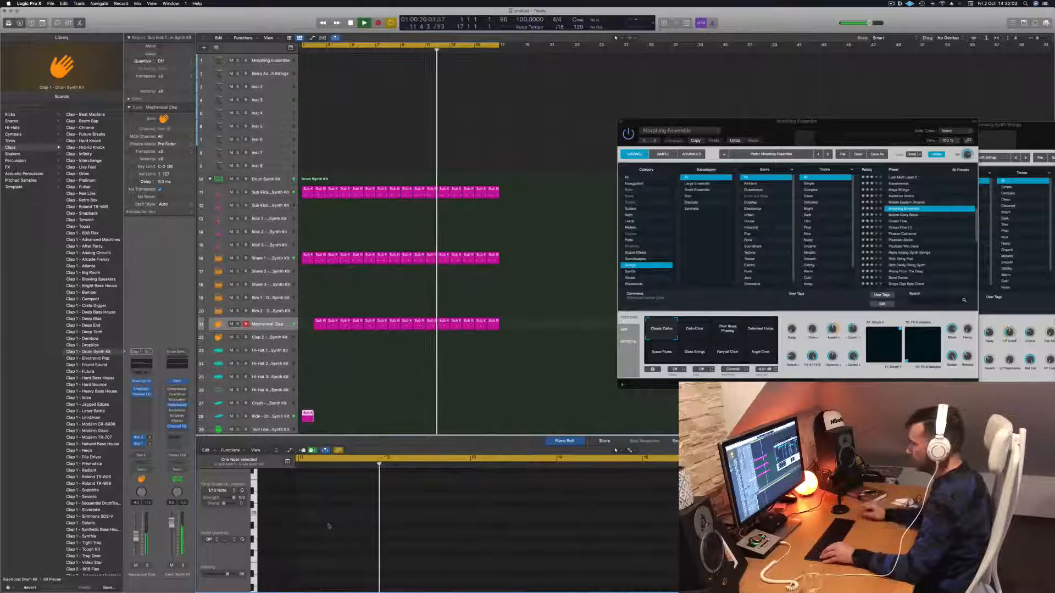
pyautogui.click(317, 357)
pyautogui.press('Return')
pyautogui.moveTo(318, 328); pyautogui.dragTo(306, 327)
pyautogui.scroll(-1, 309, 399)
# Duplicate the single note in the Ride region until eight evenly spaced notes fill the bar
pyautogui.click(307, 401)
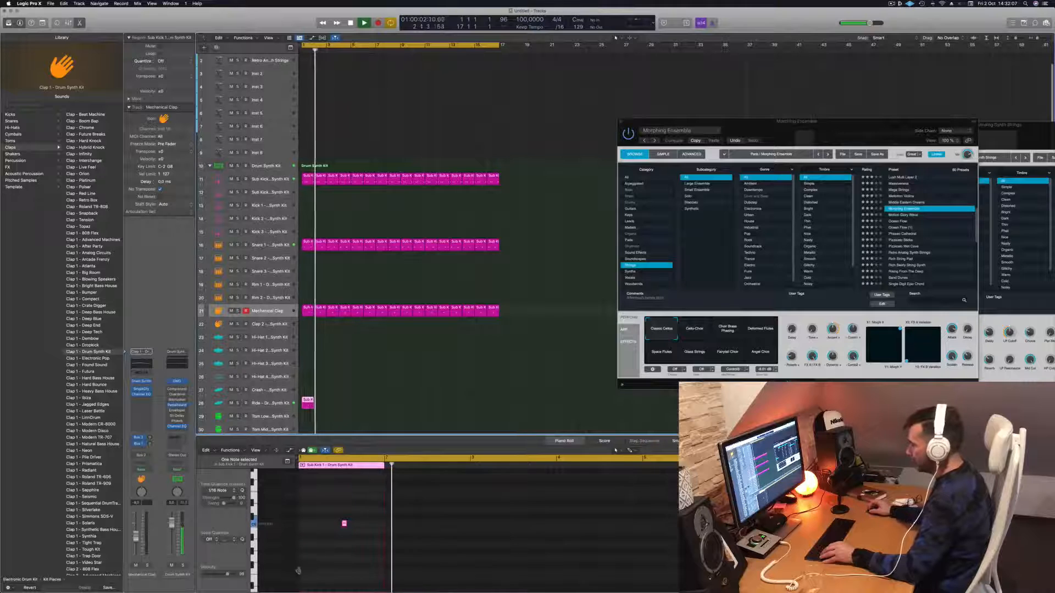
pyautogui.press('Return')
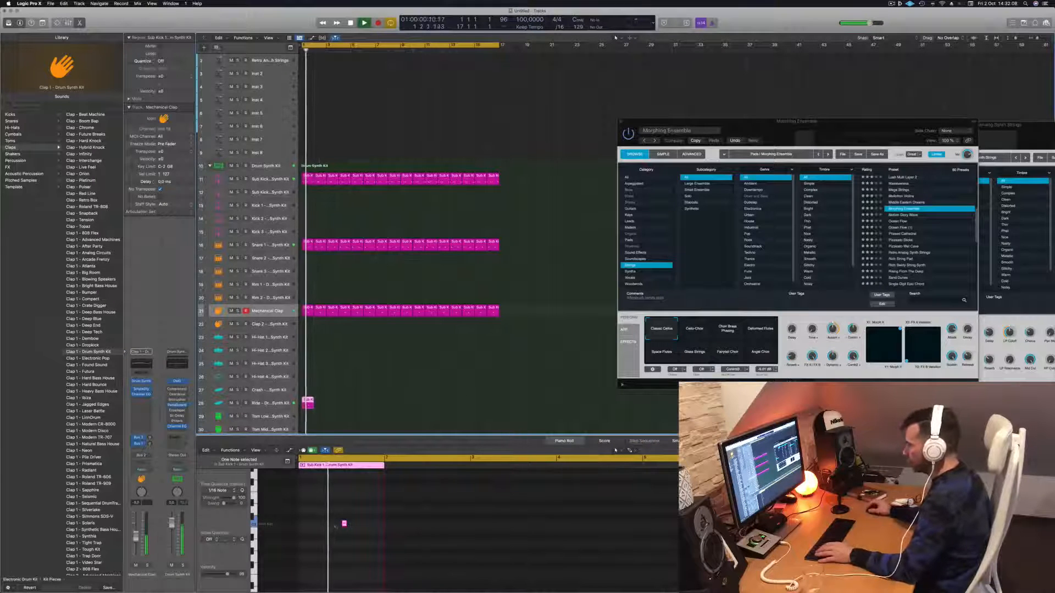
pyautogui.press('space')
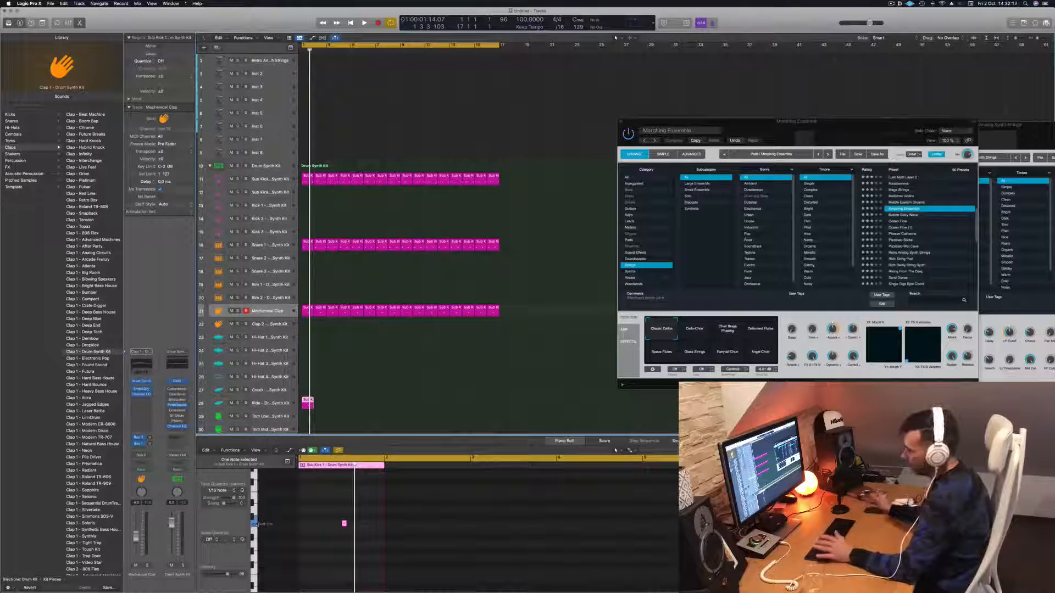
pyautogui.press('space')
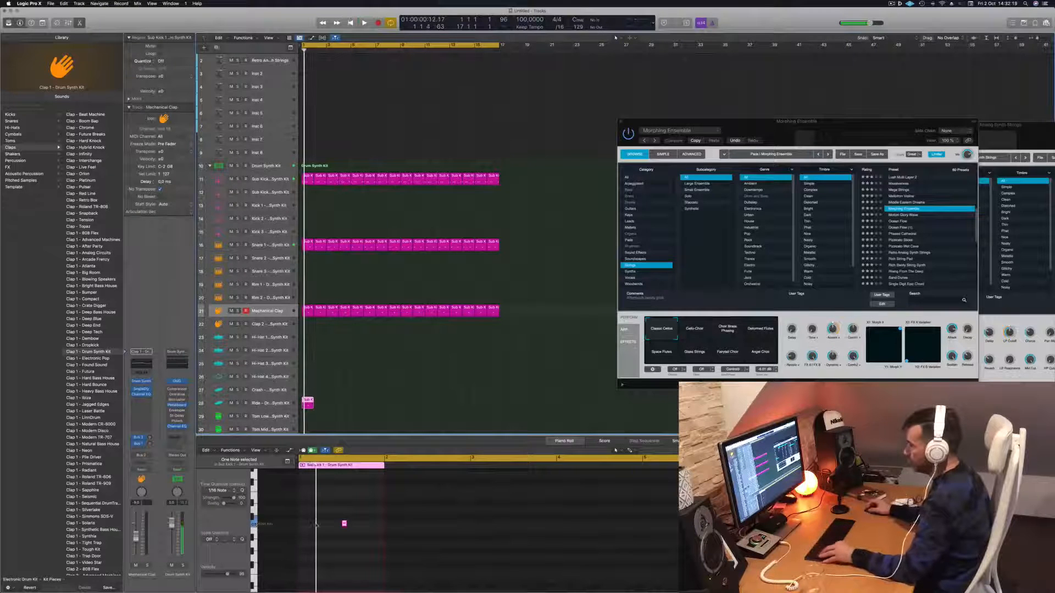
pyautogui.scroll(3, 317, 524)
pyautogui.moveTo(397, 511); pyautogui.dragTo(329, 527)
pyautogui.hscroll(-2, 302, 525)
pyautogui.press('space')
pyautogui.press('space')
pyautogui.moveTo(451, 517); pyautogui.dragTo(351, 530)
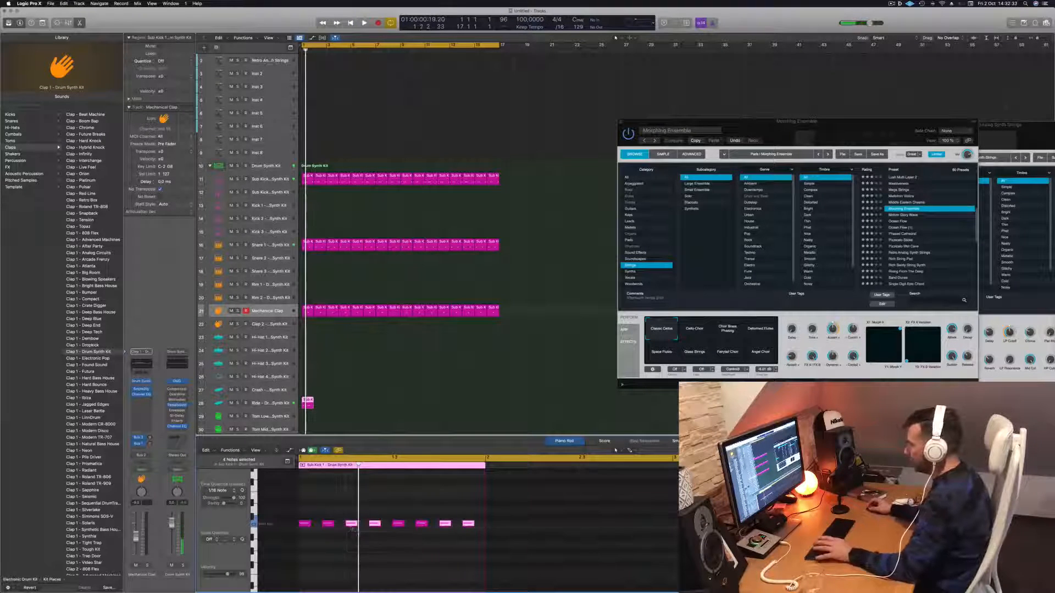
# Open the Ride track's Drum Synth and change its sound from Bell Cymbal to Ride Cymbal
pyautogui.click(273, 404)
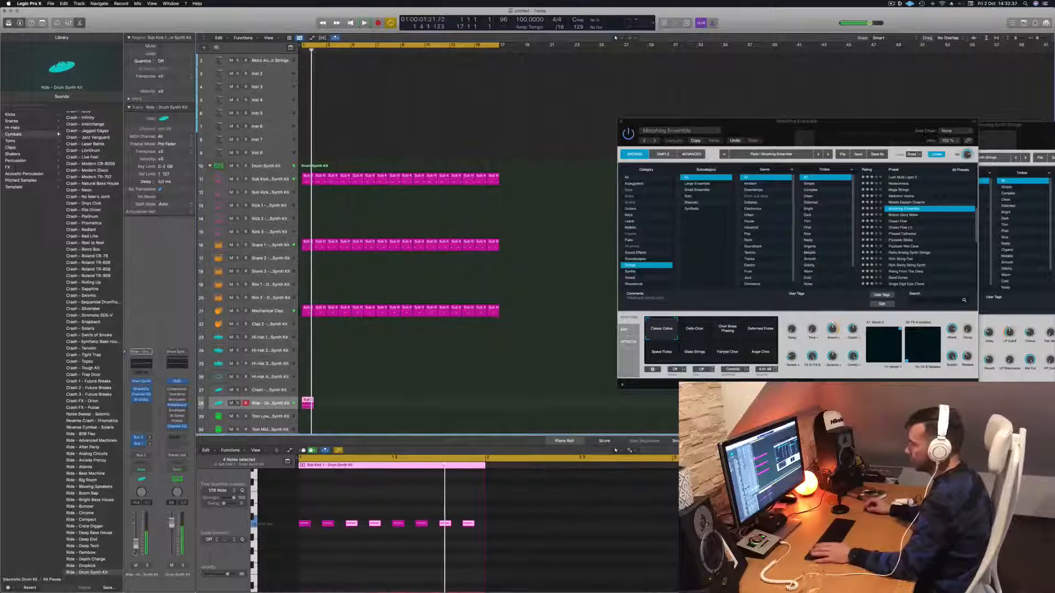
pyautogui.press('space')
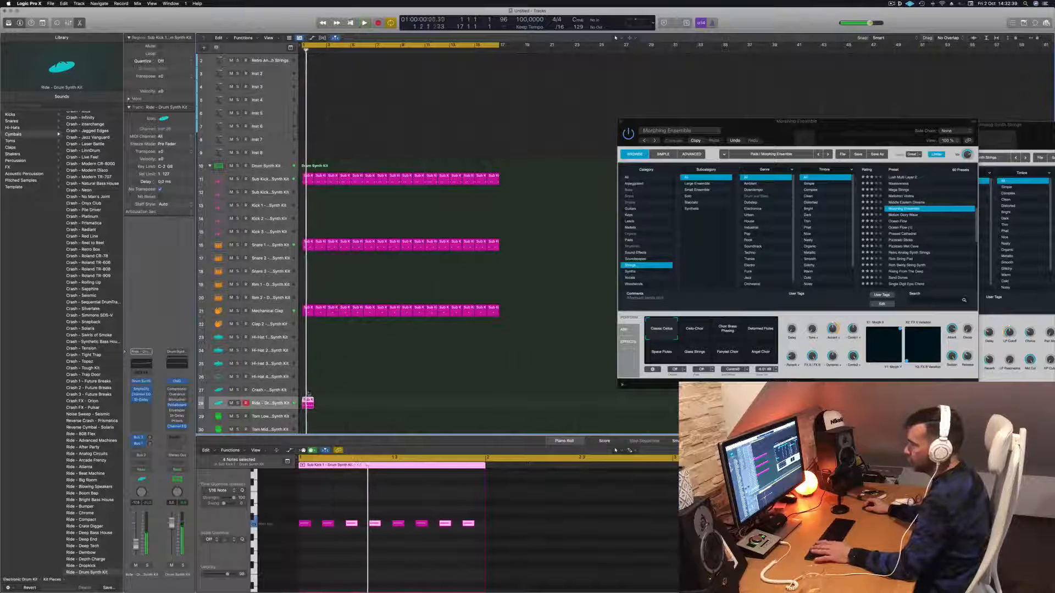
pyautogui.click(139, 382)
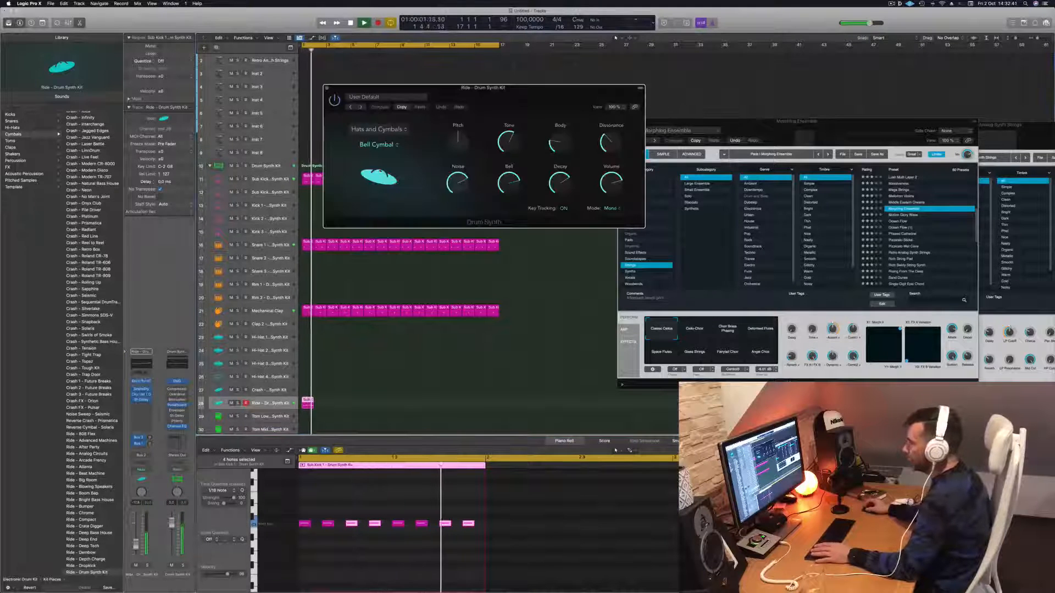
pyautogui.moveTo(494, 92); pyautogui.dragTo(494, 117)
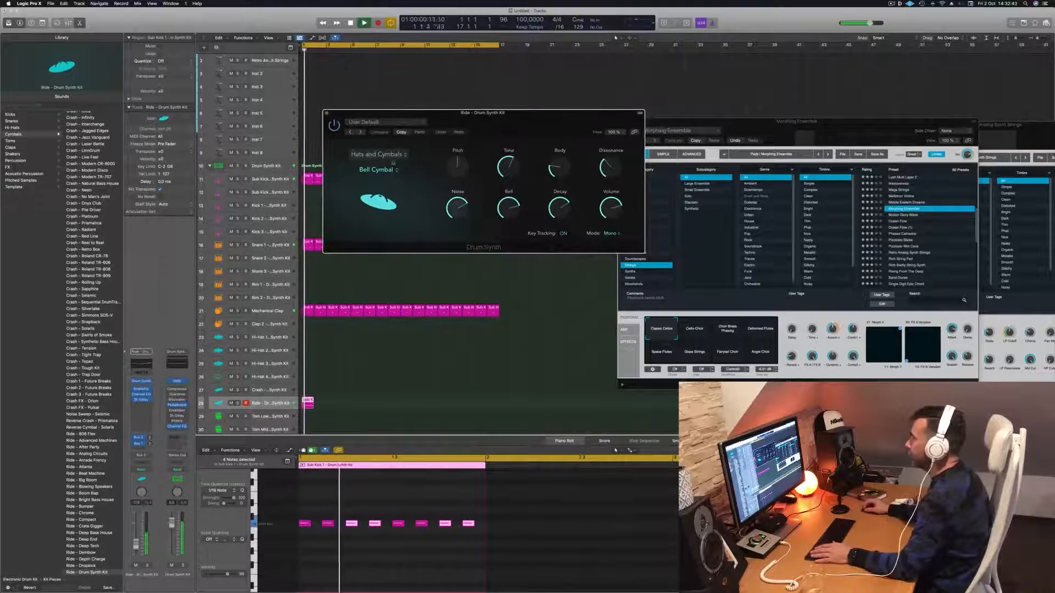
pyautogui.click(378, 154)
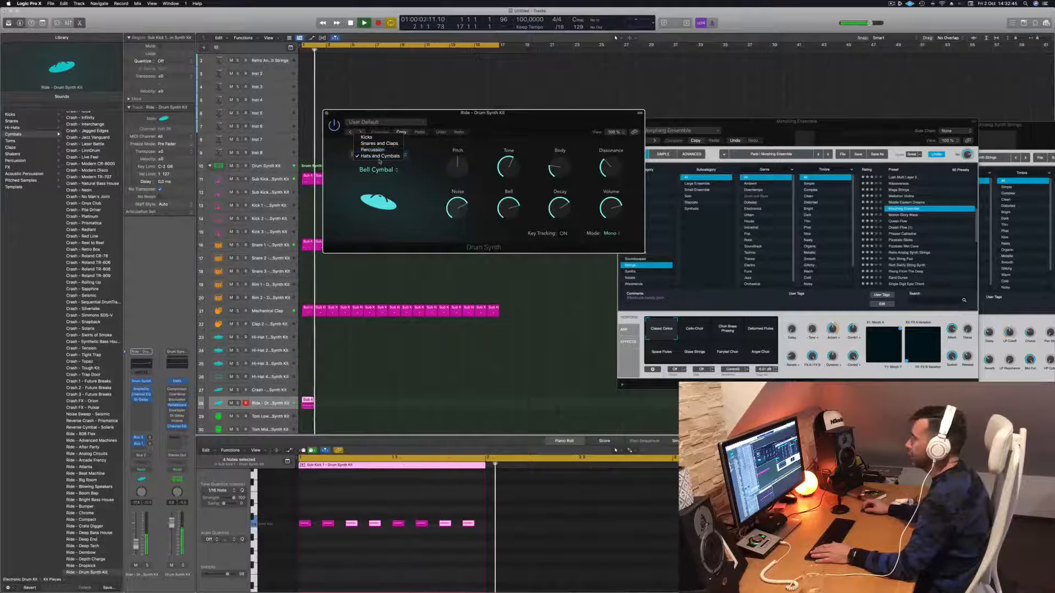
pyautogui.click(420, 200)
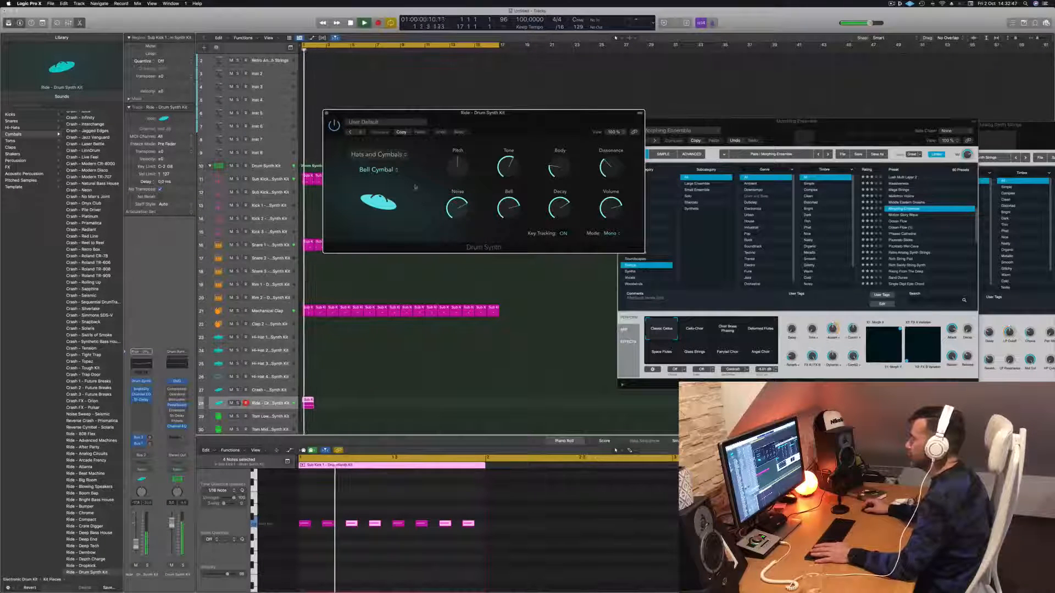
pyautogui.click(377, 170)
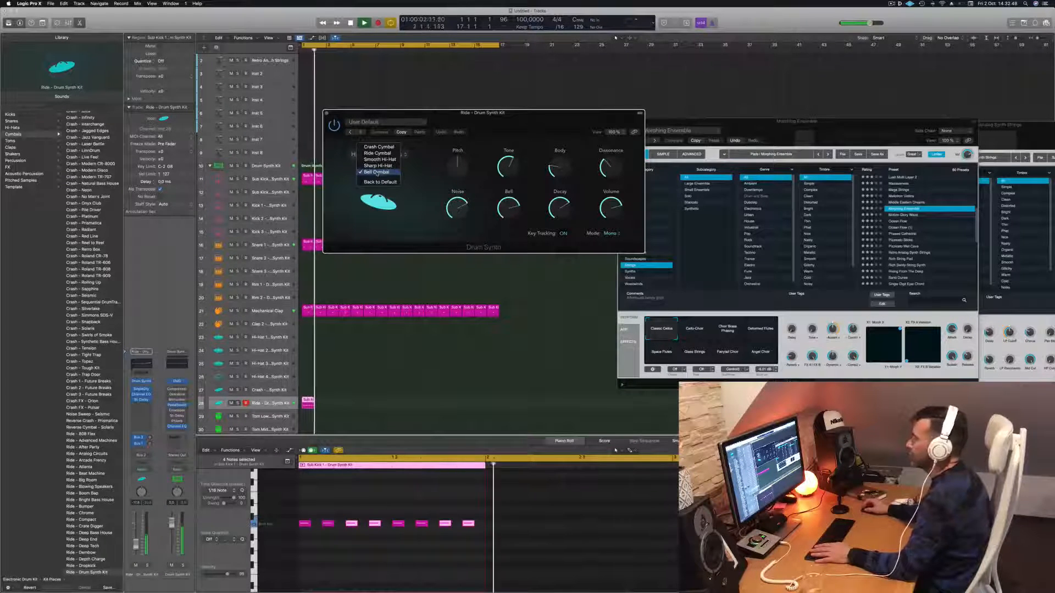
pyautogui.click(378, 154)
# Lower the Ride Cymbal's pitch and body and lengthen its decay slightly while auditioning the pattern
pyautogui.press('space')
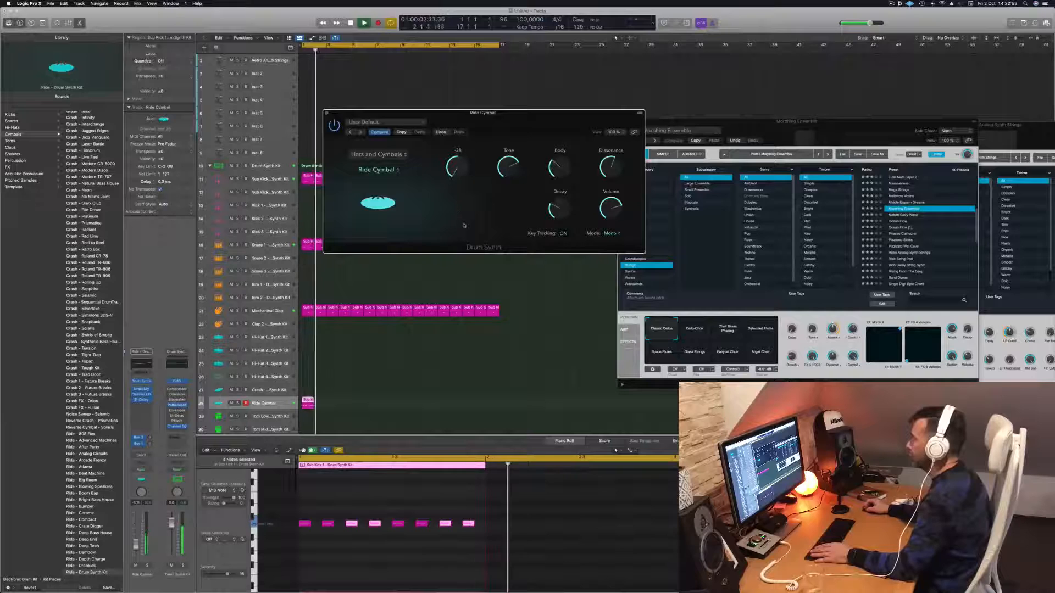
pyautogui.press('space')
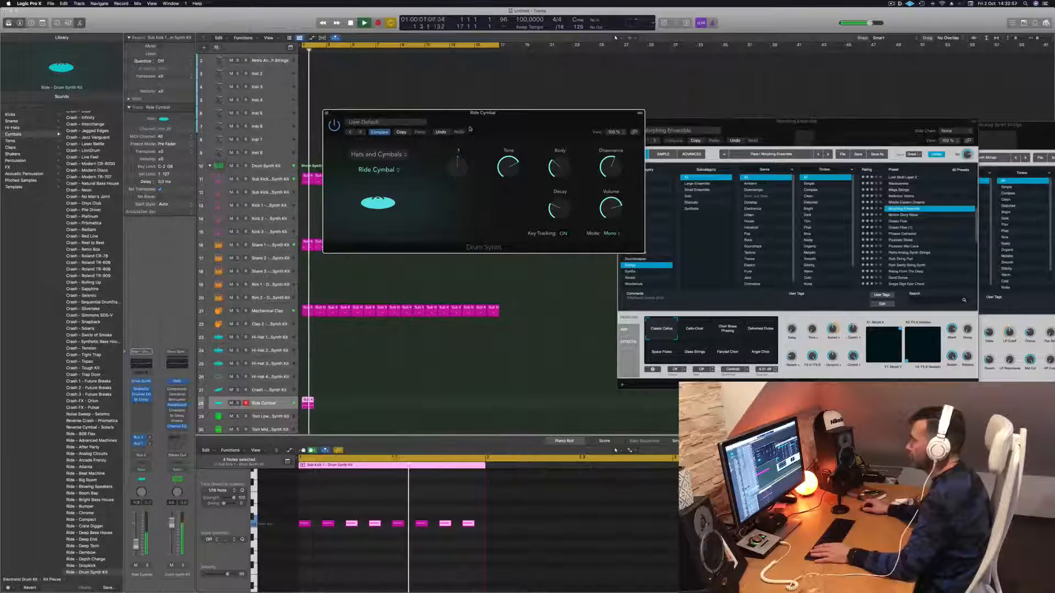
pyautogui.press('space')
pyautogui.press('space')
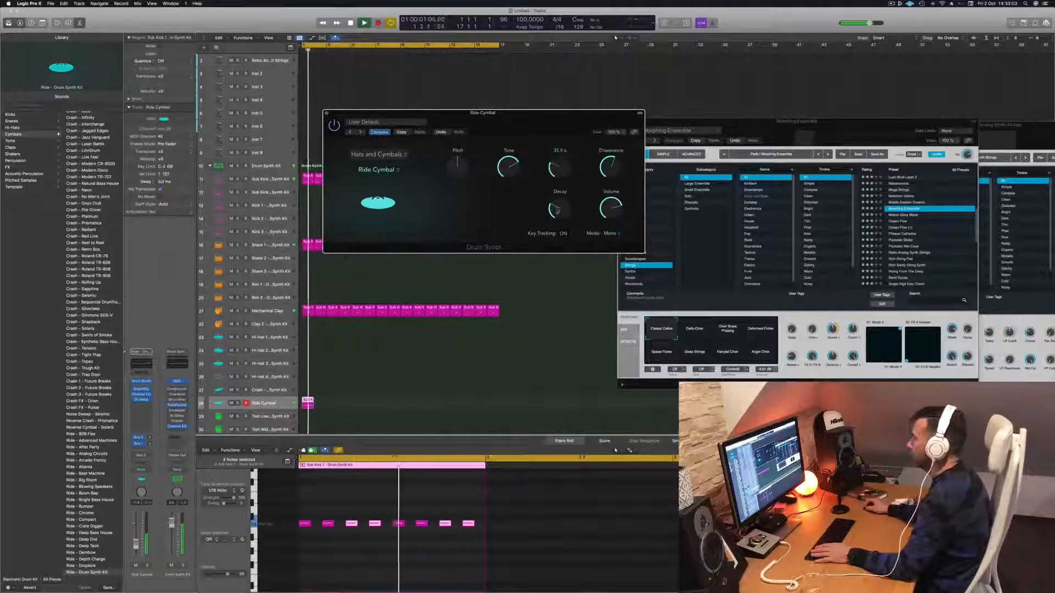
pyautogui.moveTo(559, 213)
pyautogui.mouseDown()
pyautogui.moveTo(568, 195)
pyautogui.moveTo(566, 213)
pyautogui.mouseUp()
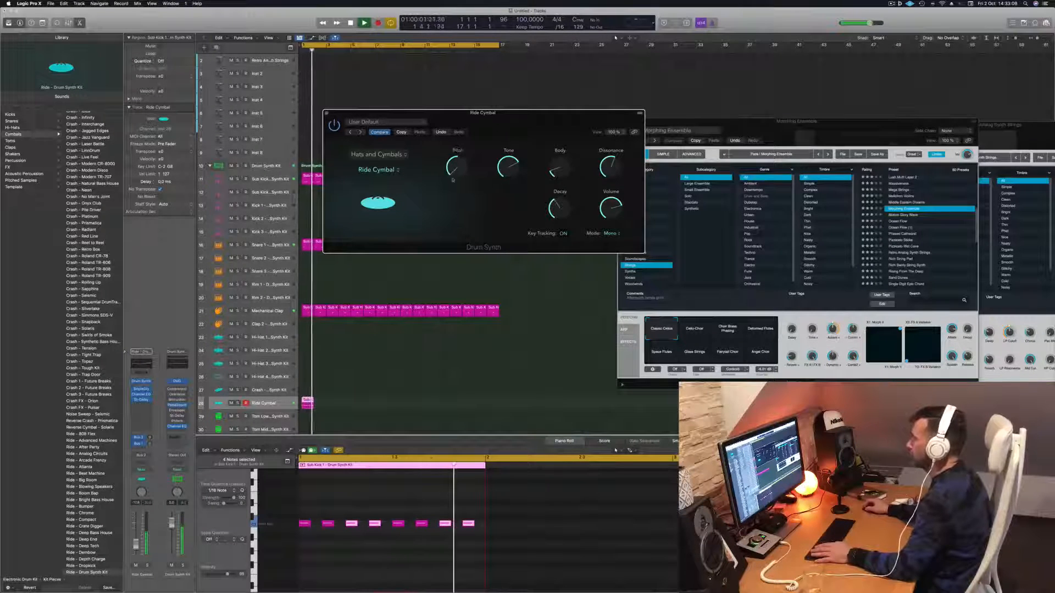
pyautogui.press('Return')
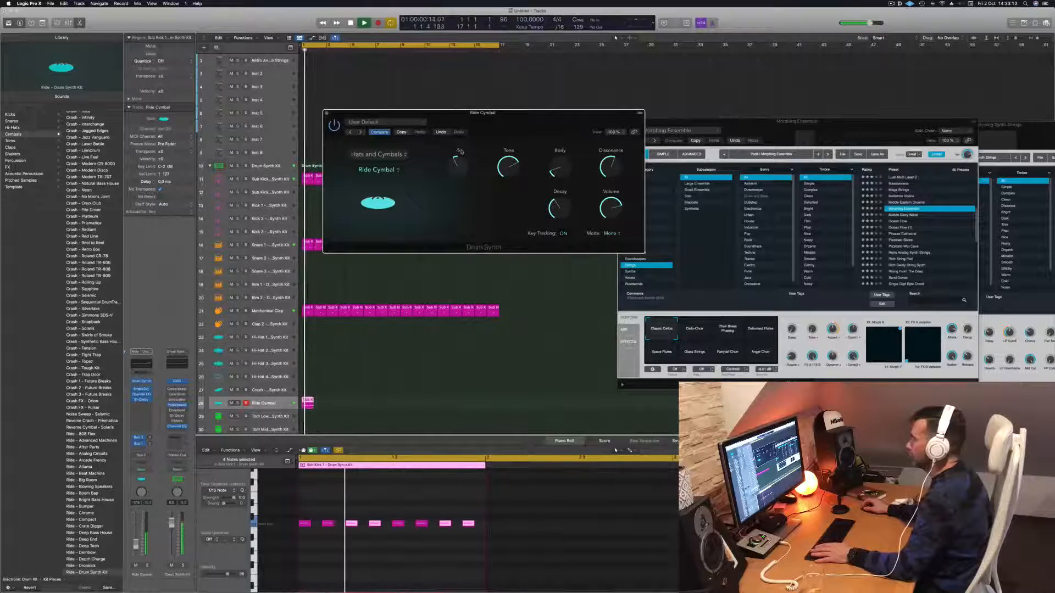
# Move the Drum Synth window aside and duplicate the one-bar Ride Cymbal region to fill four bars
pyautogui.click(406, 344)
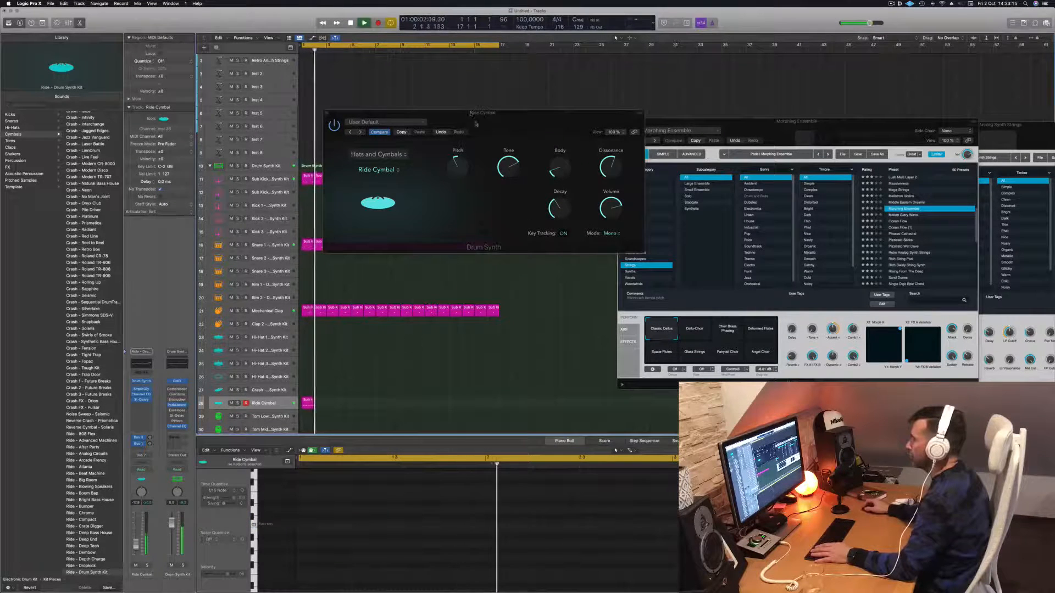
pyautogui.moveTo(476, 123); pyautogui.dragTo(615, 109)
pyautogui.click(308, 402)
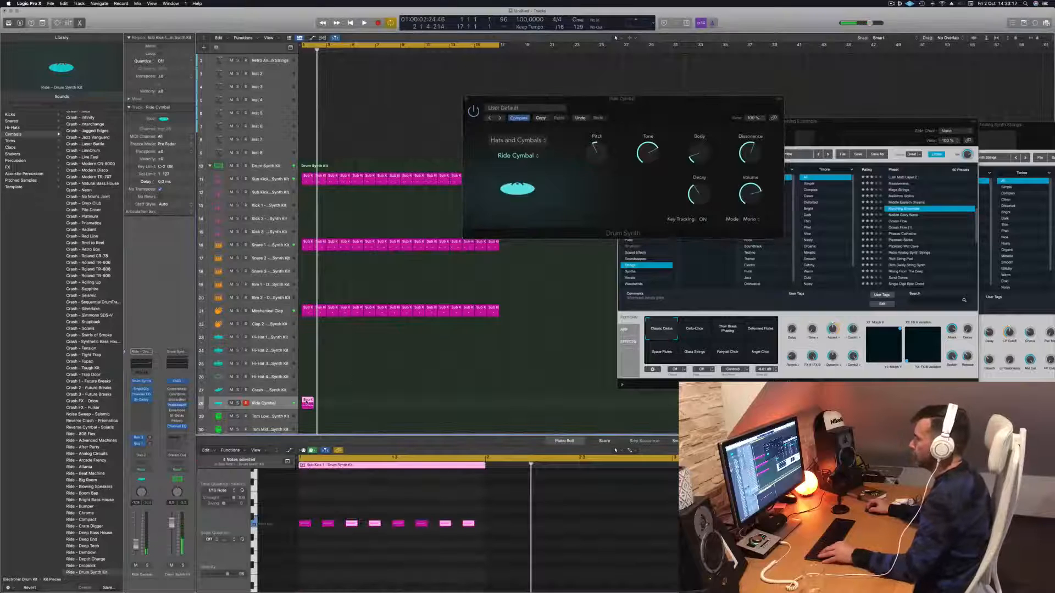
pyautogui.moveTo(322, 403); pyautogui.dragTo(331, 406)
pyautogui.press('space')
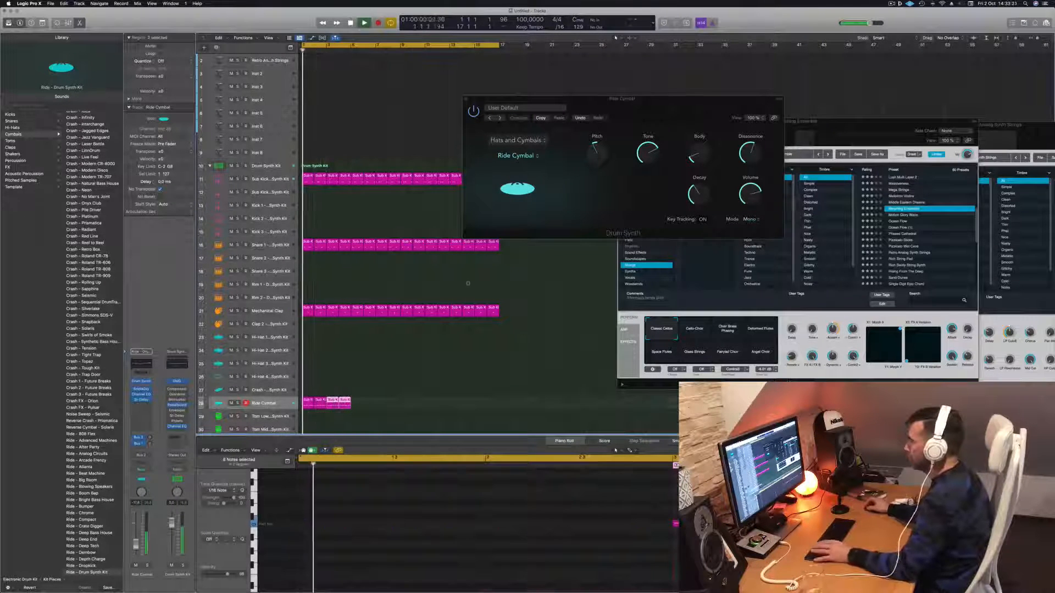
# Lower the Ride Cymbal's pitch further and turn down its channel volume during playback
pyautogui.moveTo(596, 153); pyautogui.dragTo(596, 188)
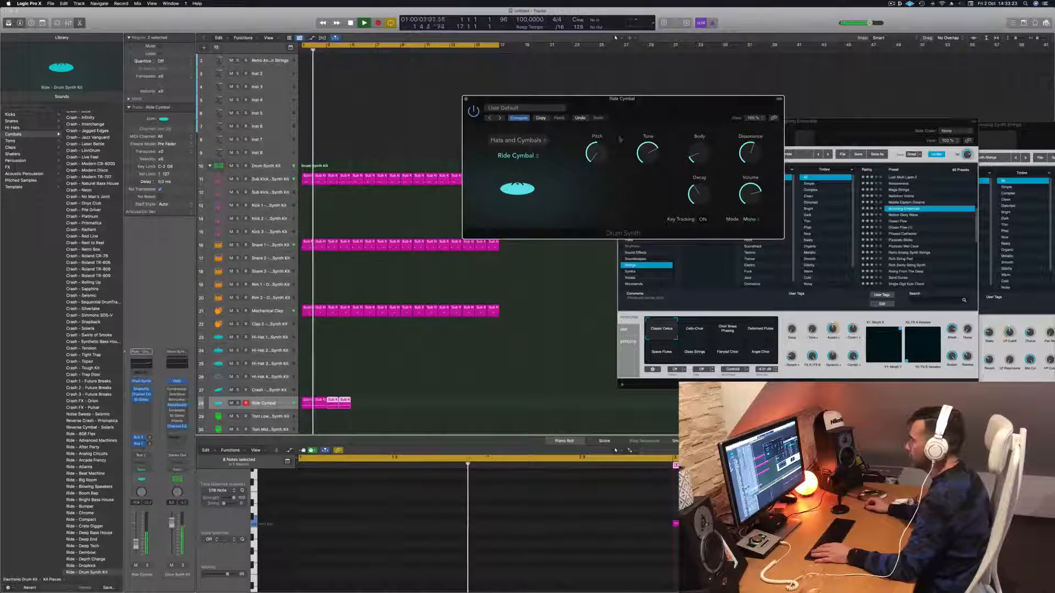
pyautogui.moveTo(636, 112); pyautogui.dragTo(450, 187)
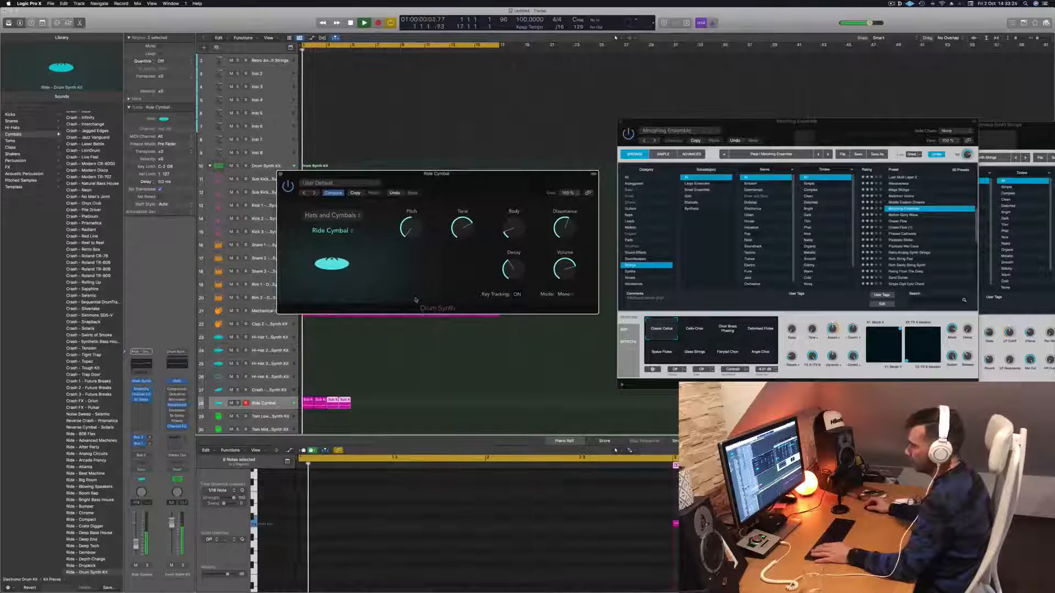
pyautogui.moveTo(136, 544); pyautogui.dragTo(136, 547)
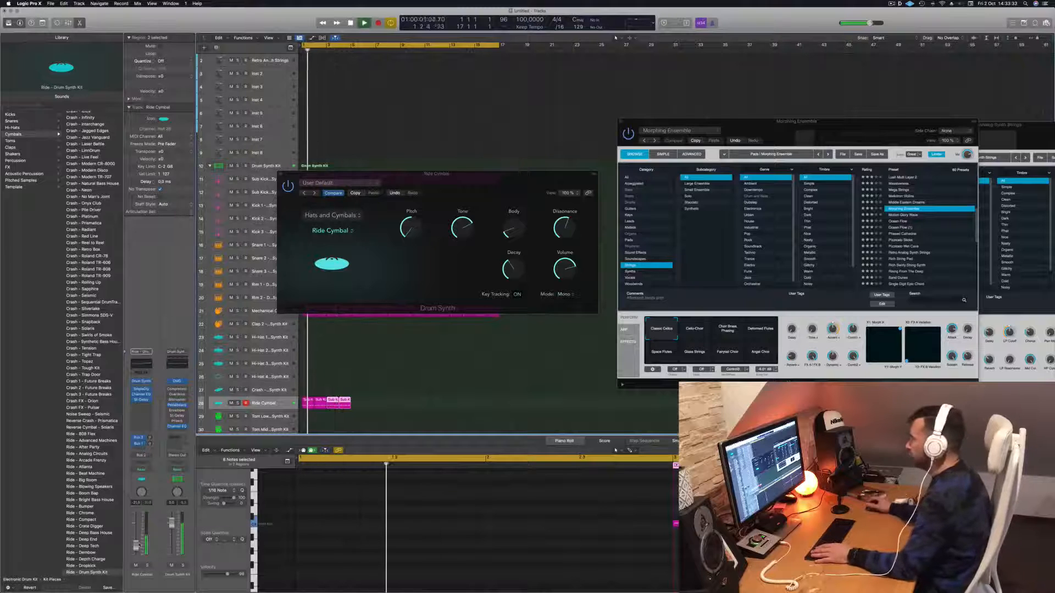
pyautogui.moveTo(480, 180); pyautogui.dragTo(759, 172)
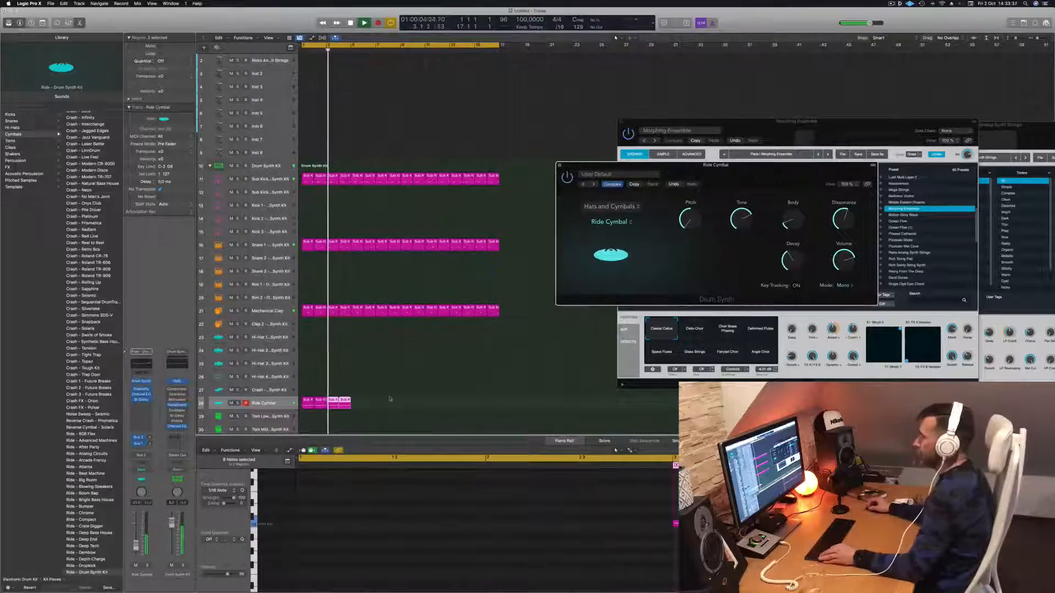
# Repeat the four-bar Ride Cymbal regions to fill all 16 bars and restart playback from the beginning
pyautogui.click(301, 405)
pyautogui.moveTo(301, 407); pyautogui.dragTo(401, 409)
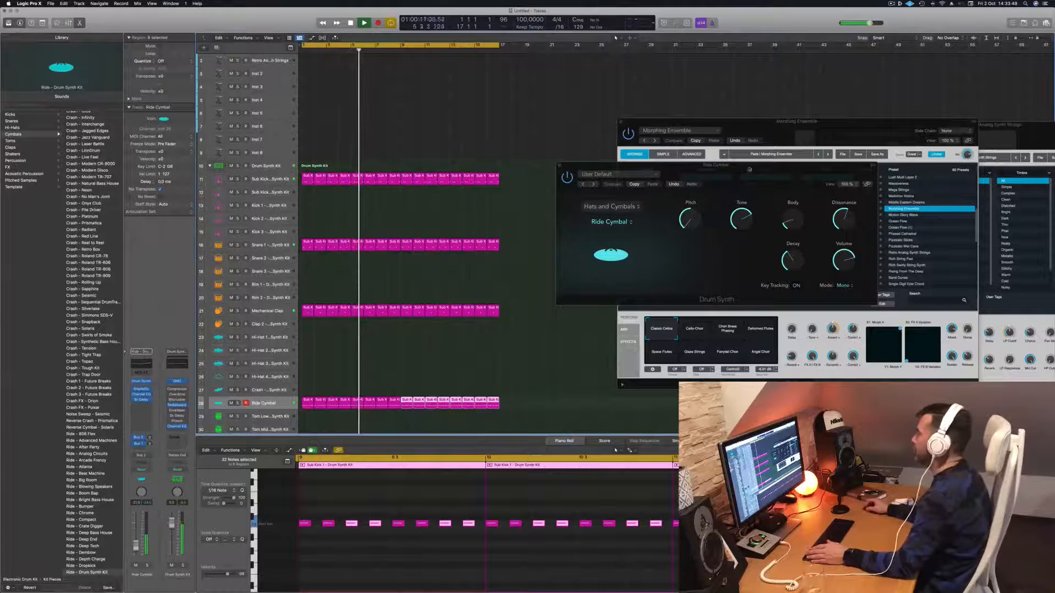
pyautogui.moveTo(762, 165); pyautogui.dragTo(685, 133)
pyautogui.press('Return')
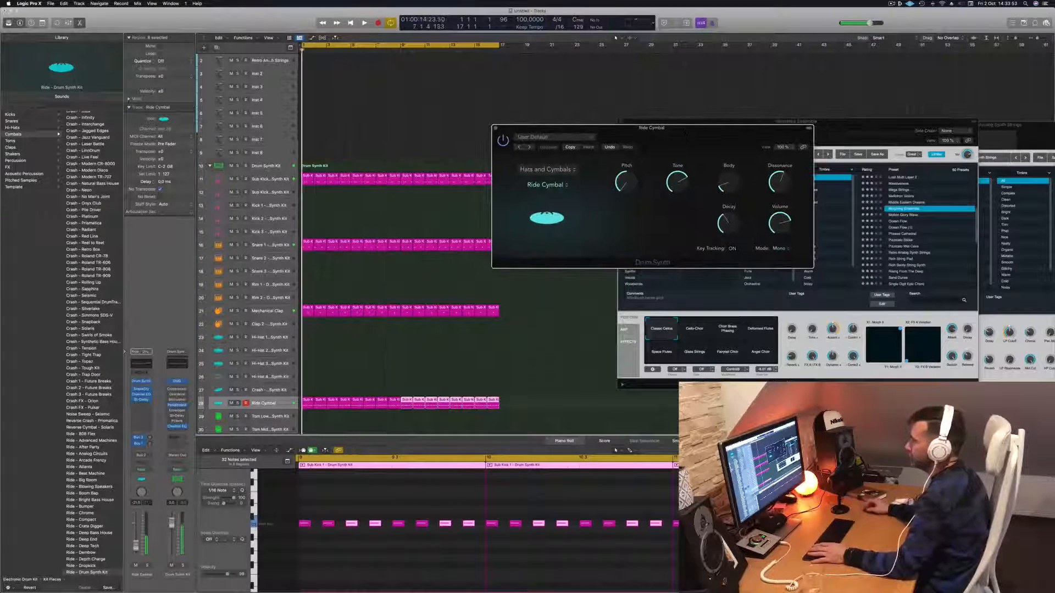
# Select all Ride Cymbal regions and close the track's Drum Synth window
pyautogui.click(237, 404)
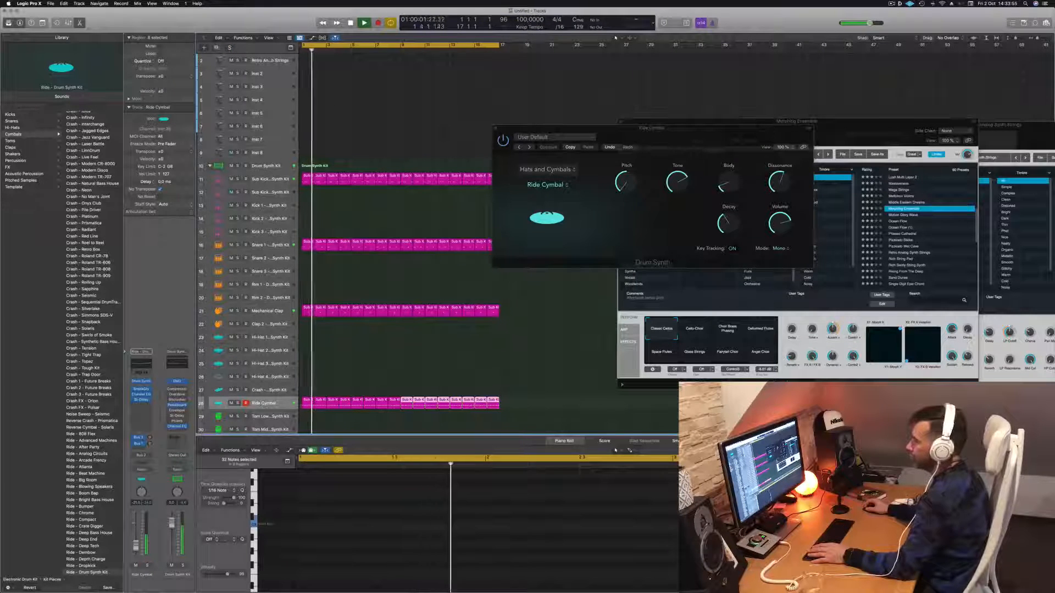
pyautogui.click(260, 405)
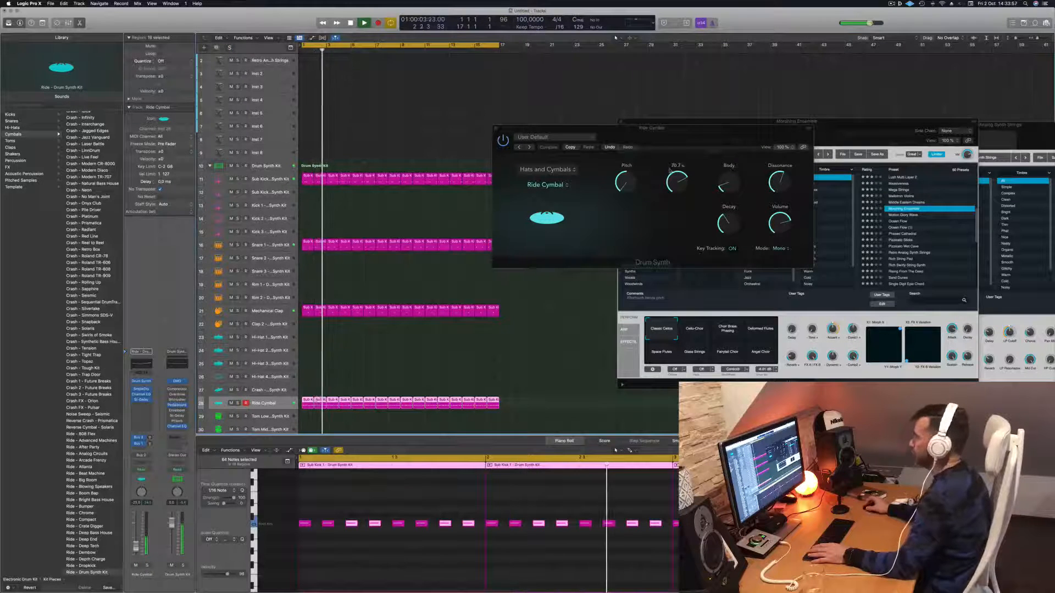
pyautogui.moveTo(697, 130); pyautogui.dragTo(657, 123)
pyautogui.click(452, 139)
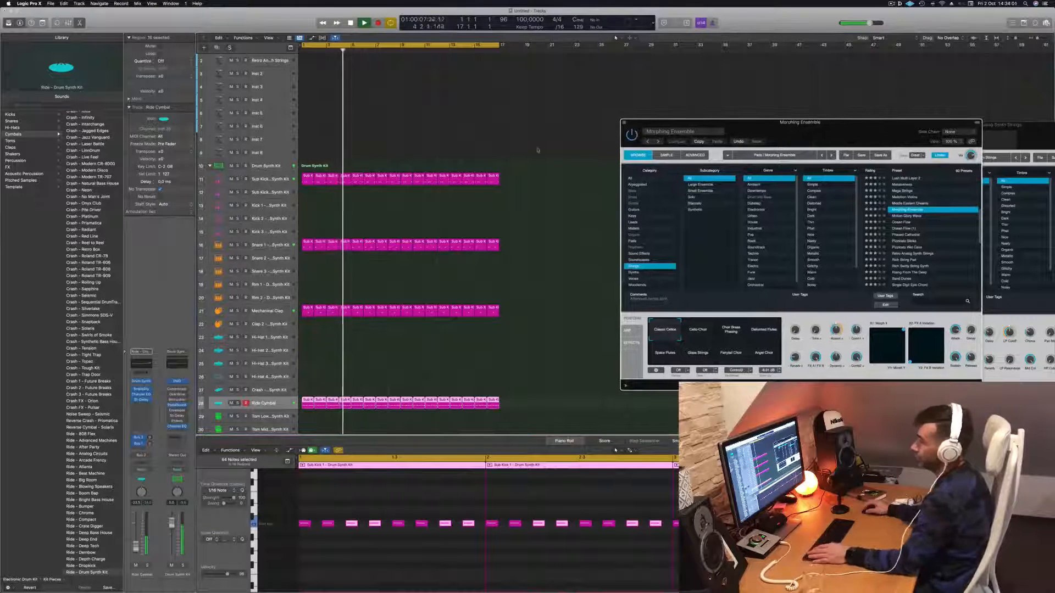
pyautogui.scroll(3, 530, 128)
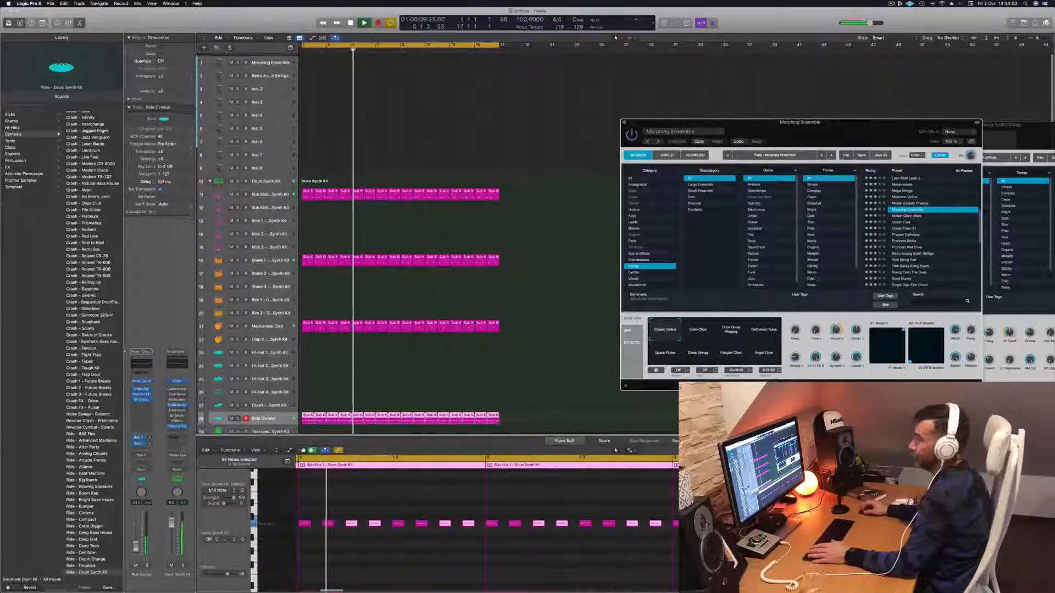
# Select the Retro Analog Synth Strings track, restart playback and place the Morphing Ensemble and Musical Typing windows over the arrangement
pyautogui.click(263, 75)
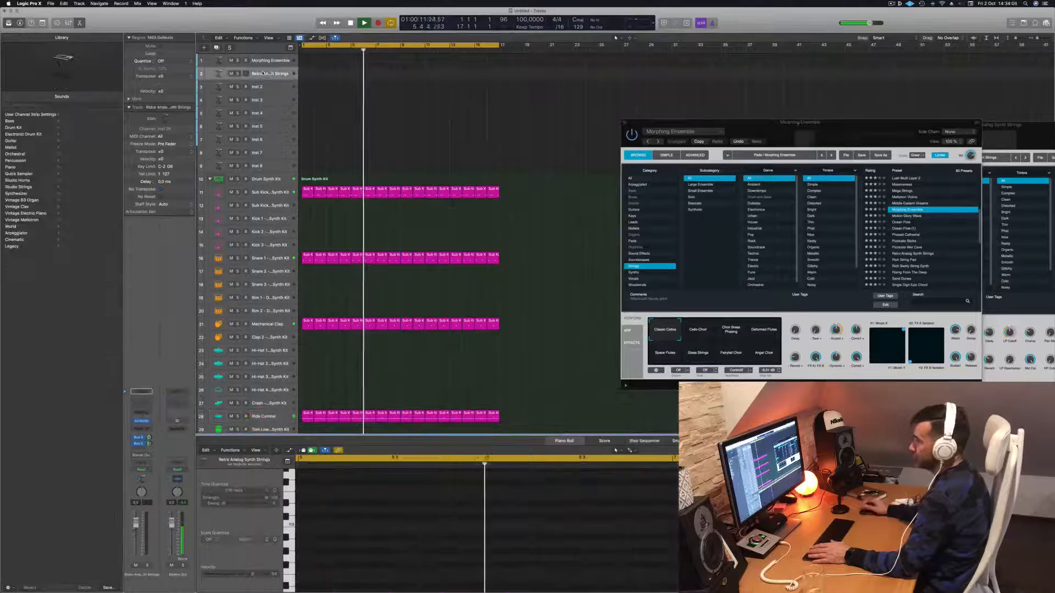
pyautogui.press('Return')
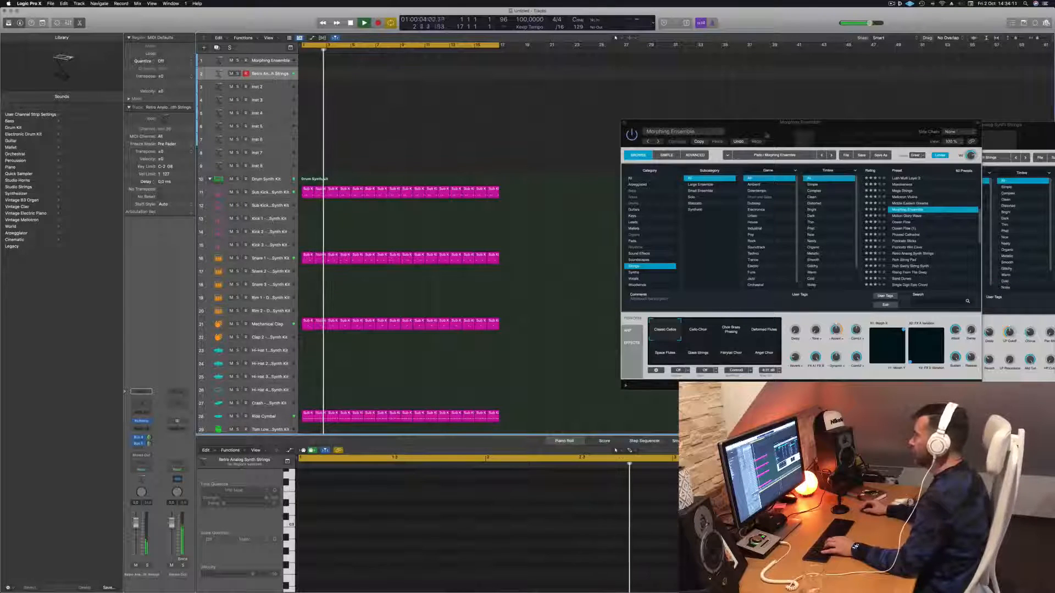
pyautogui.moveTo(795, 122); pyautogui.dragTo(520, 201)
pyautogui.press('super+k')
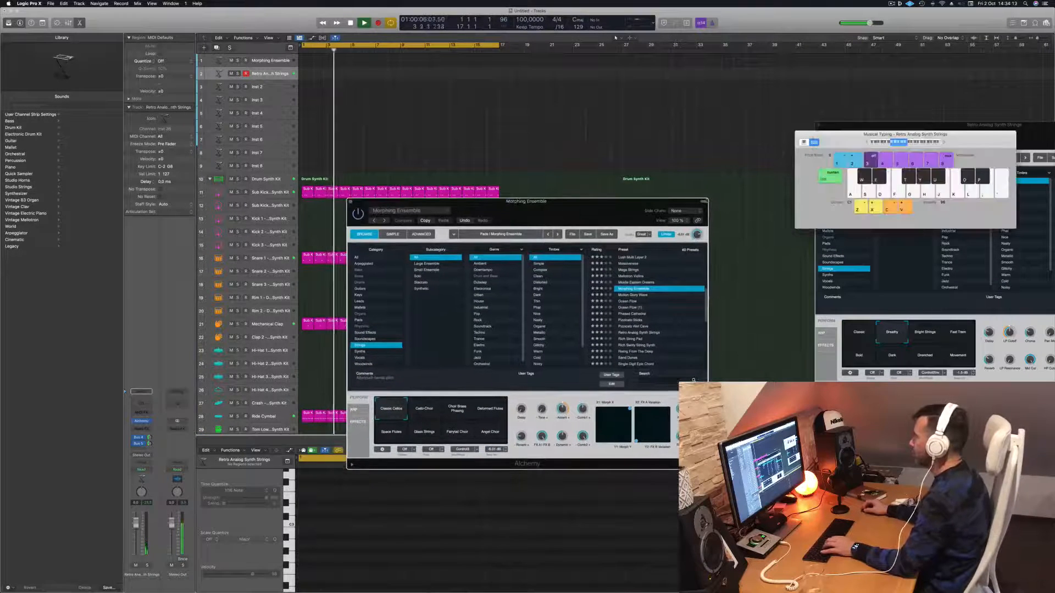
pyautogui.moveTo(840, 137); pyautogui.dragTo(697, 137)
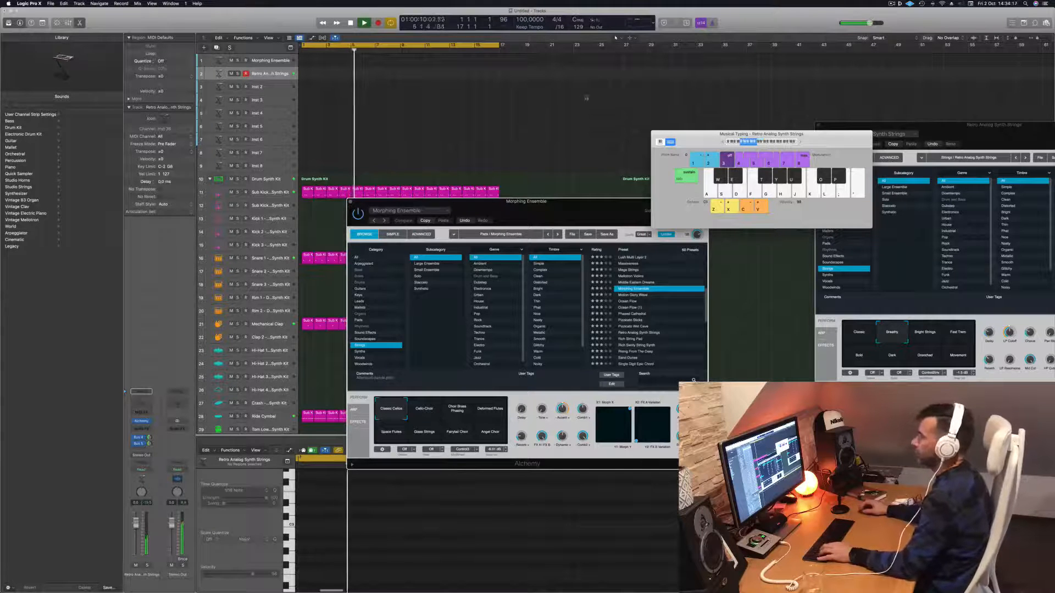
pyautogui.moveTo(726, 143); pyautogui.dragTo(565, 87)
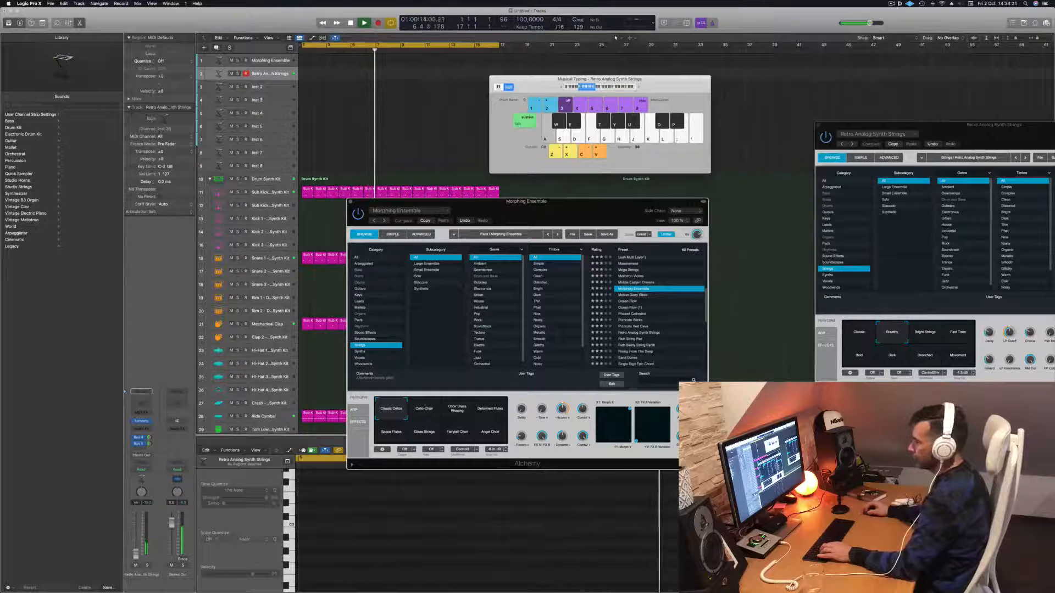
# Adjust the Retro Analog Synth Strings channel volume while auditioning a repeated low note over the beat
pyautogui.click(133, 548)
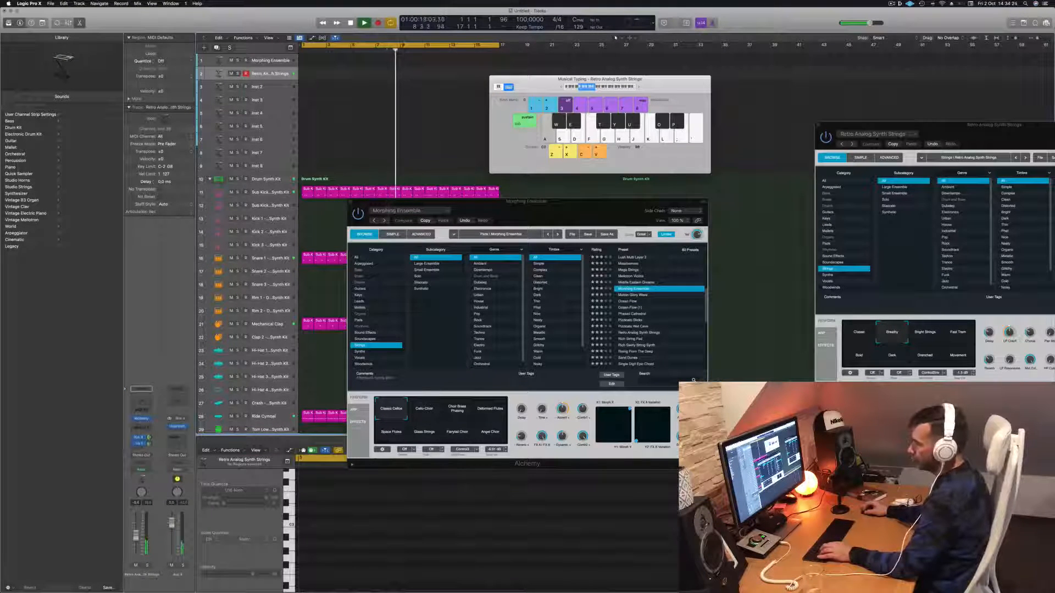
pyautogui.press('a')
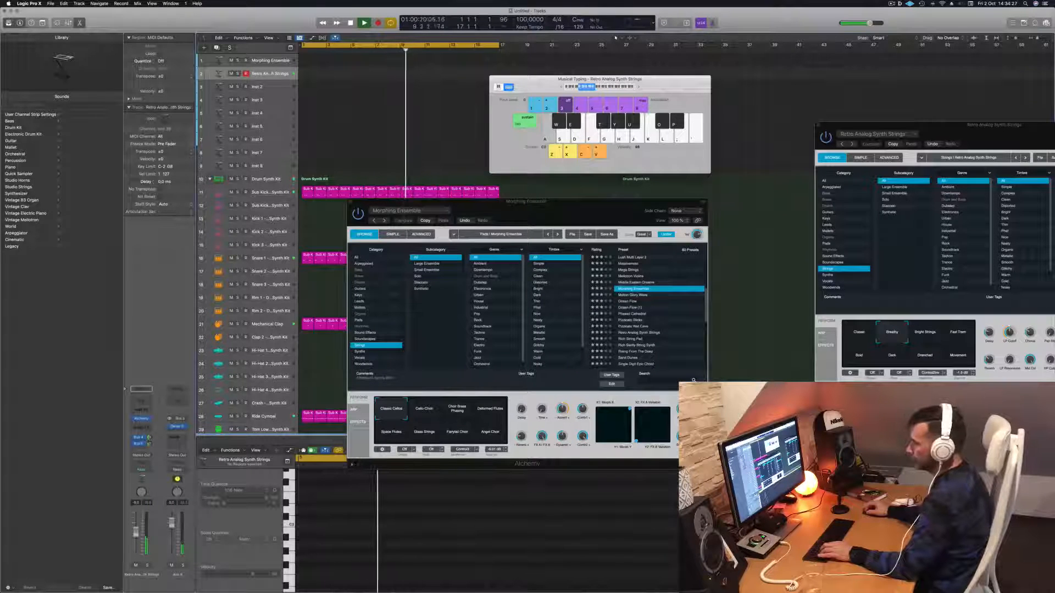
pyautogui.press('a')
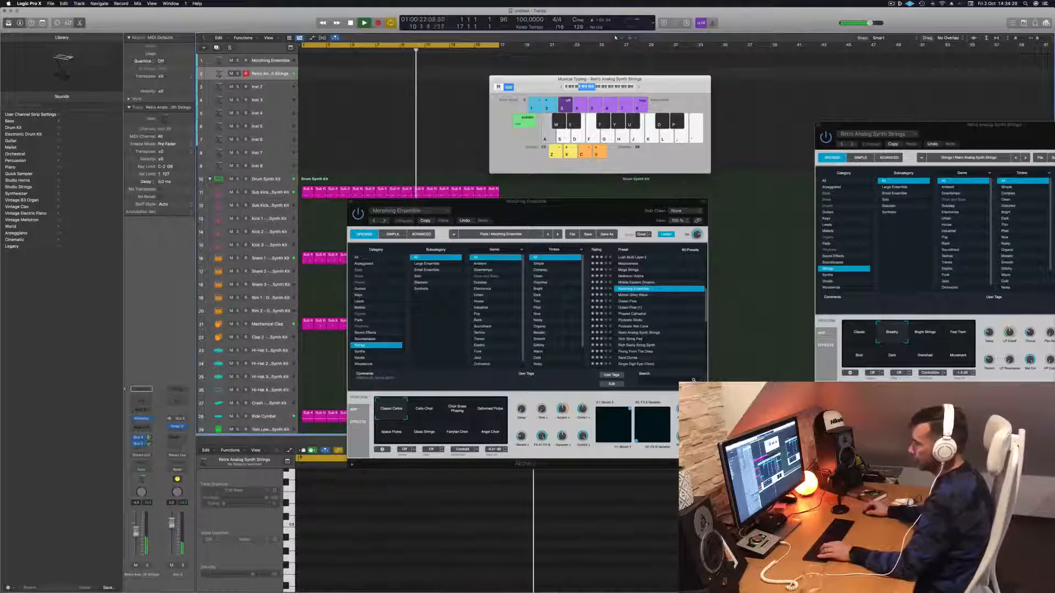
pyautogui.moveTo(137, 532); pyautogui.dragTo(136, 529)
pyautogui.press('a')
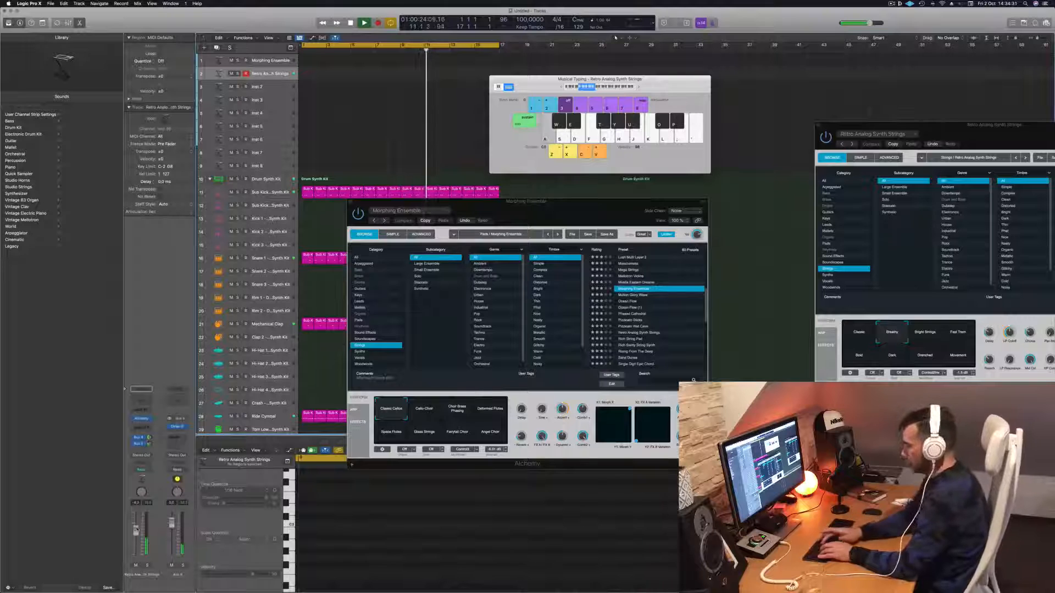
# Record the repeated sustained string note on the Retro Analog Synth Strings track over the beat, and stop recording
pyautogui.press('r')
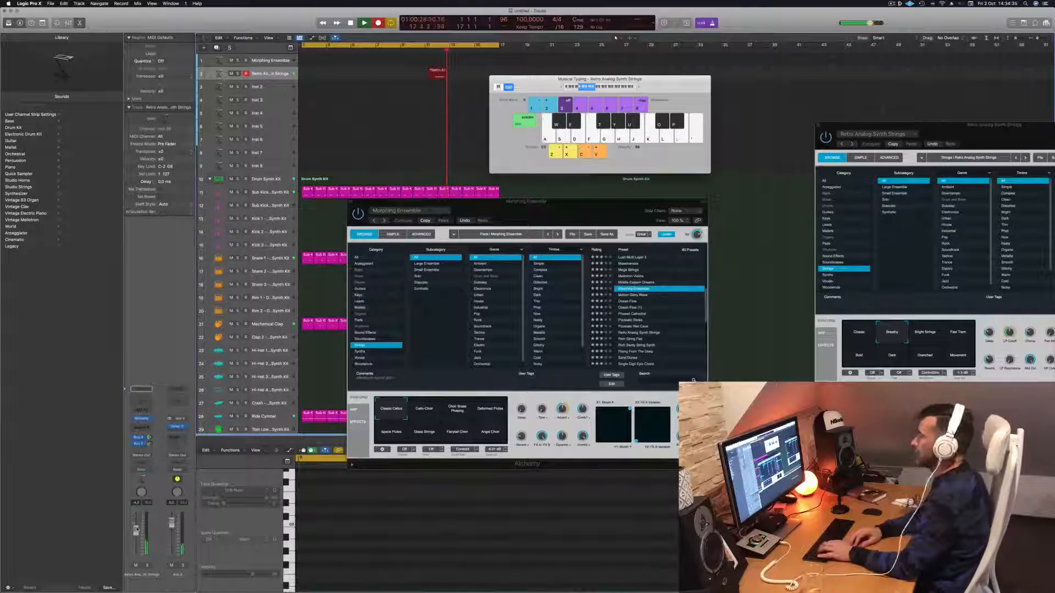
pyautogui.press('a')
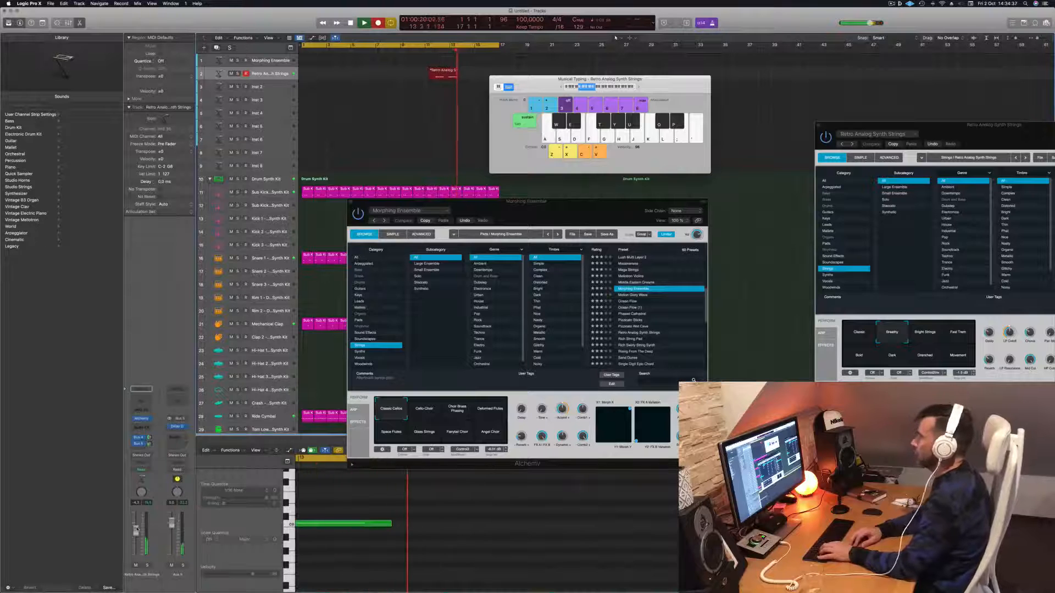
pyautogui.press('a')
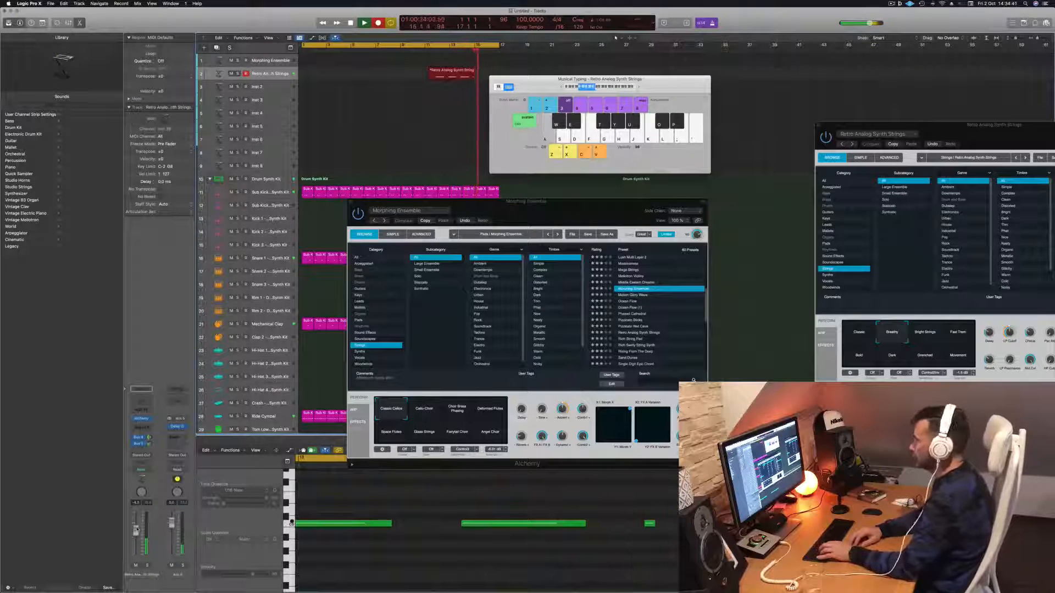
pyautogui.press('space')
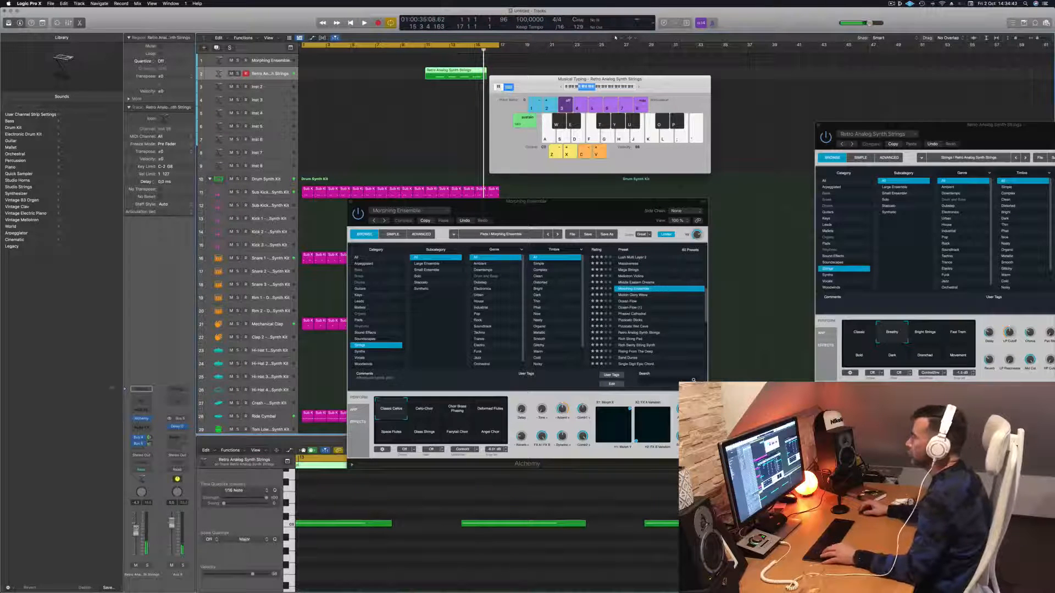
# Split the recorded string region near its start, delete the short leading piece and move the rest to bar 1
pyautogui.doubleClick(437, 78)
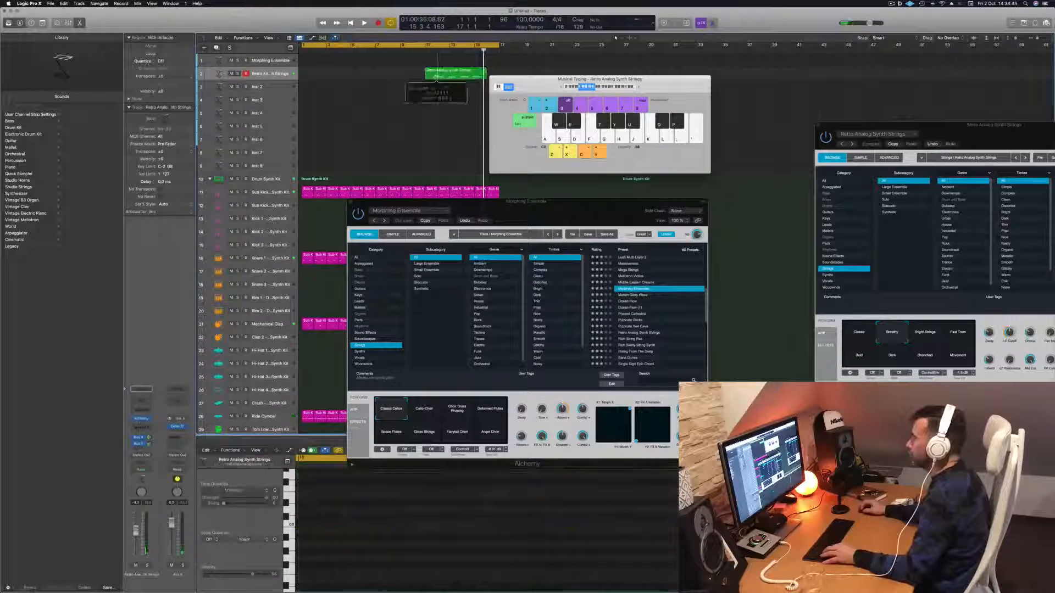
pyautogui.click(577, 192)
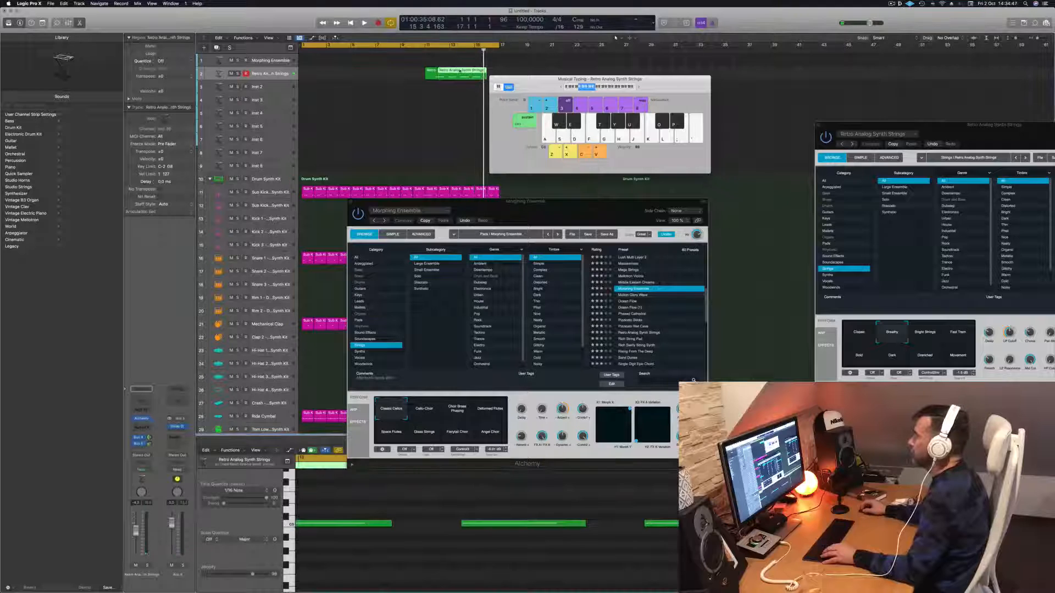
pyautogui.press('Delete')
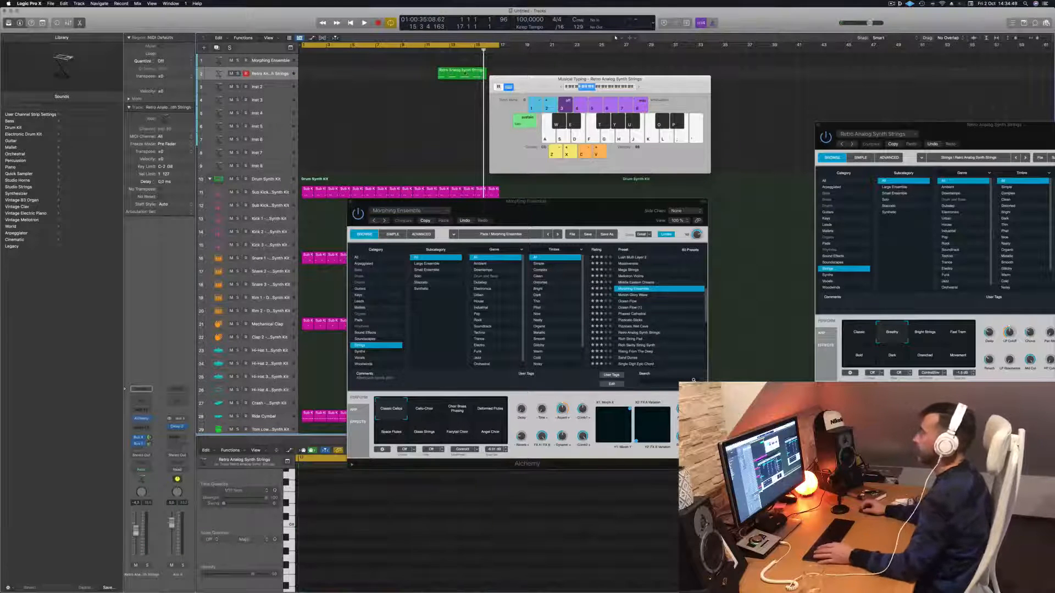
pyautogui.moveTo(466, 72); pyautogui.dragTo(330, 73)
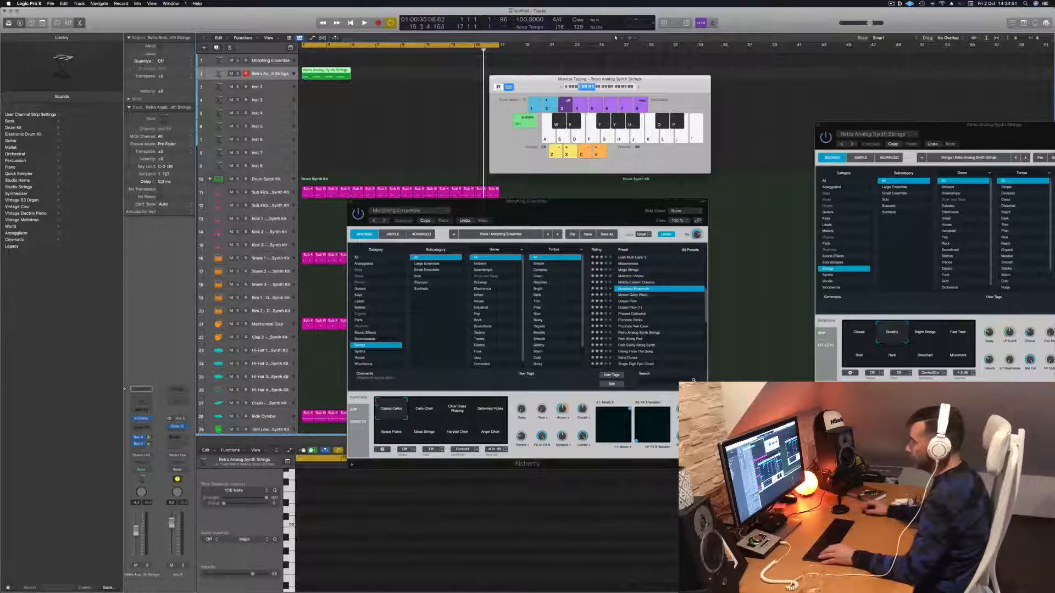
# Select all notes of the string region in the Piano Roll and play the pattern back from the beginning
pyautogui.click(326, 70)
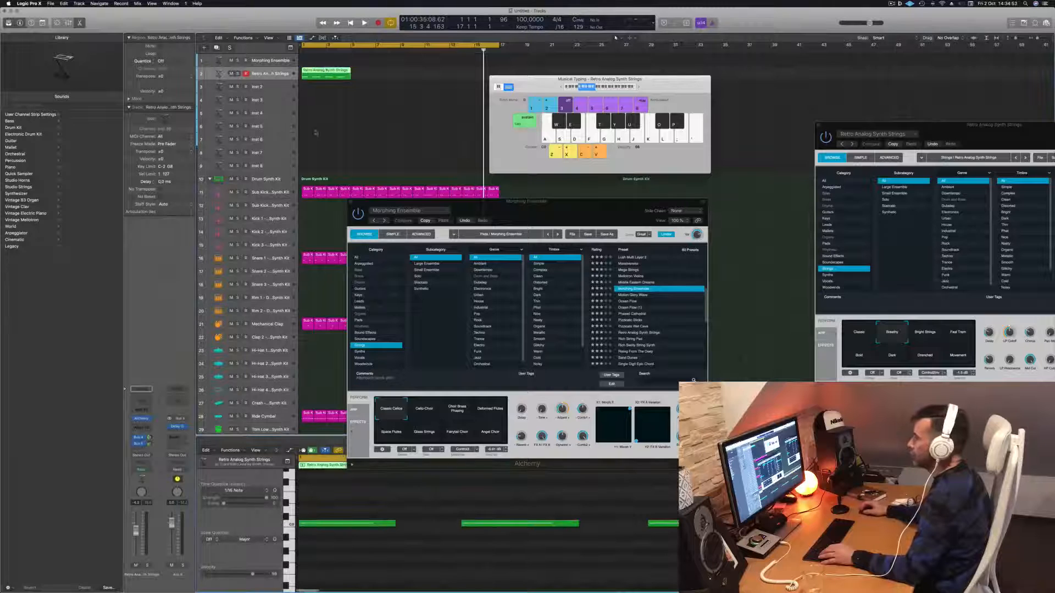
pyautogui.press('super+a')
pyautogui.click(426, 553)
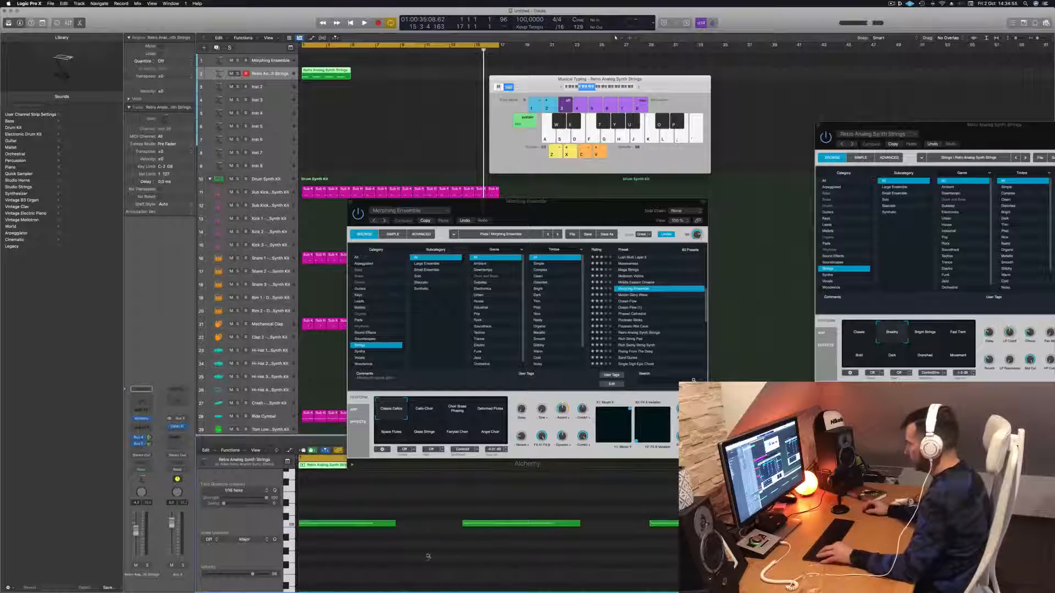
pyautogui.press('super+Left')
pyautogui.press('space')
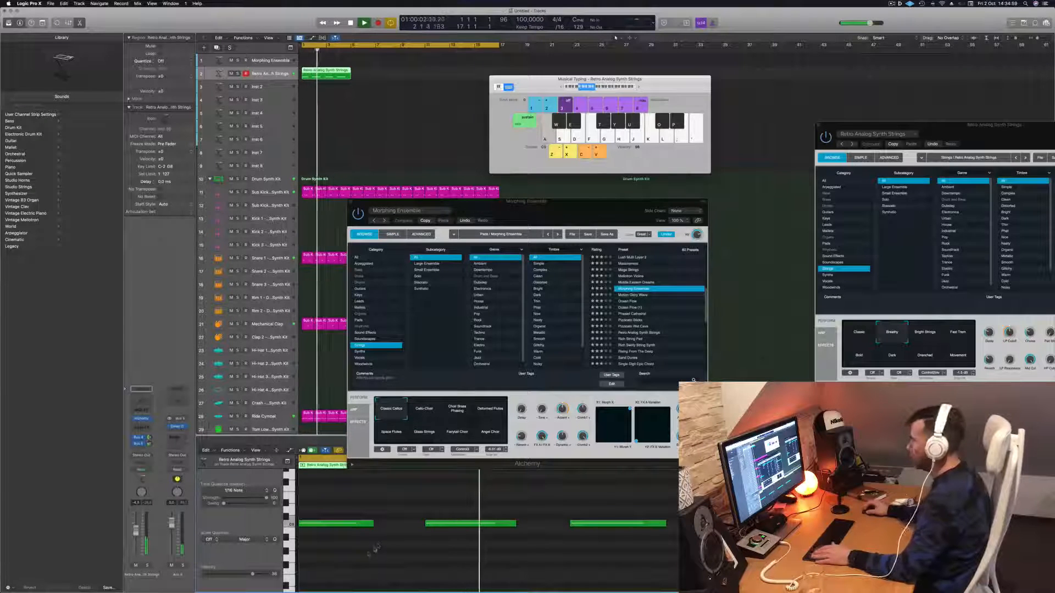
pyautogui.press('space')
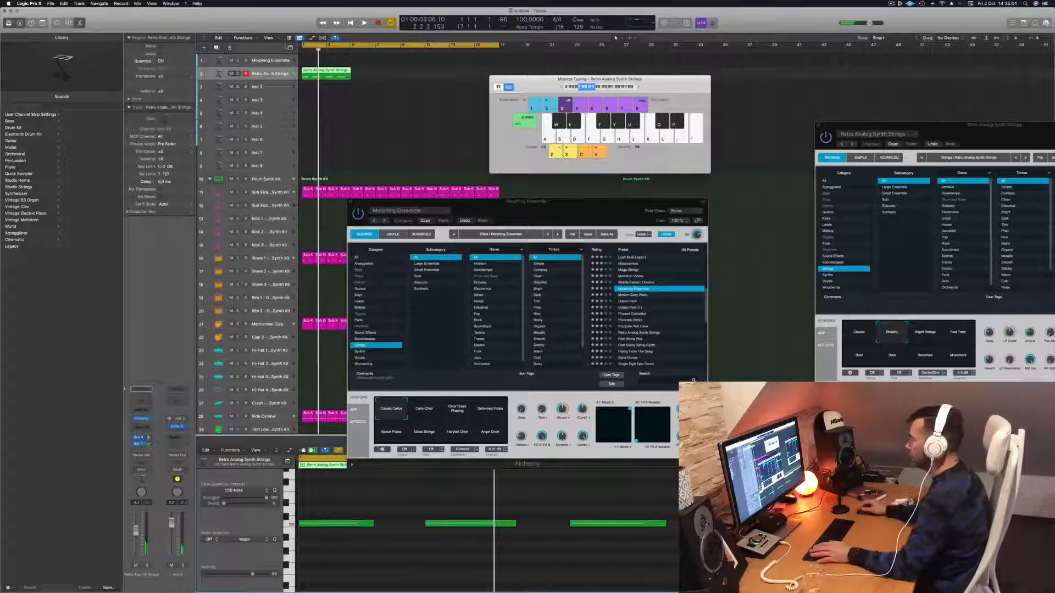
pyautogui.press('space')
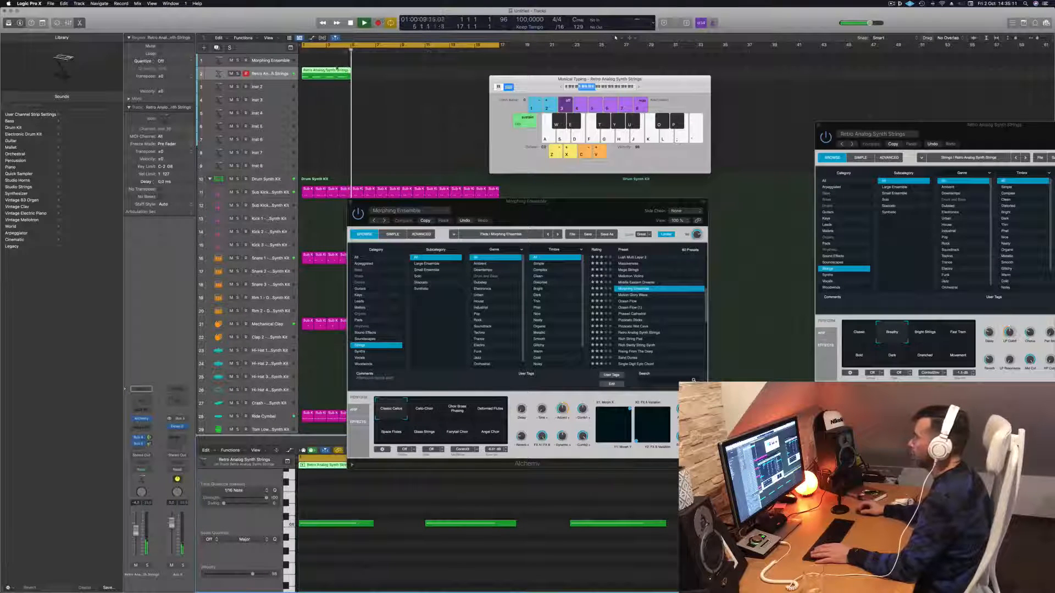
pyautogui.press('space')
# Duplicate the four-bar string region until it fills all 16 bars, and move the Musical Typing window aside
pyautogui.moveTo(317, 74); pyautogui.dragTo(366, 78)
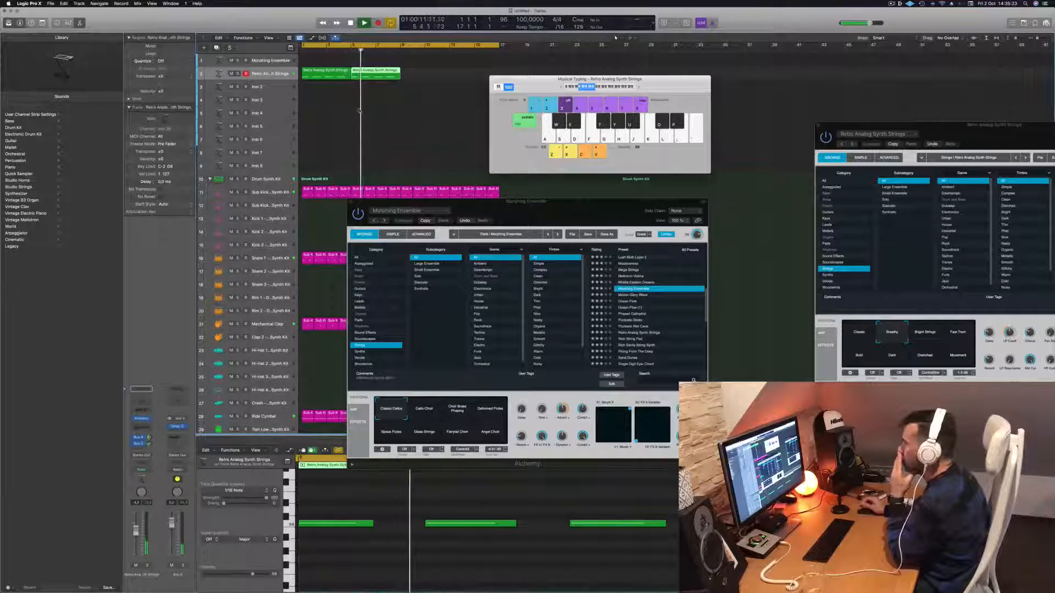
pyautogui.keyDown('shift'); pyautogui.click(322, 71); pyautogui.keyUp('shift')
pyautogui.press('space')
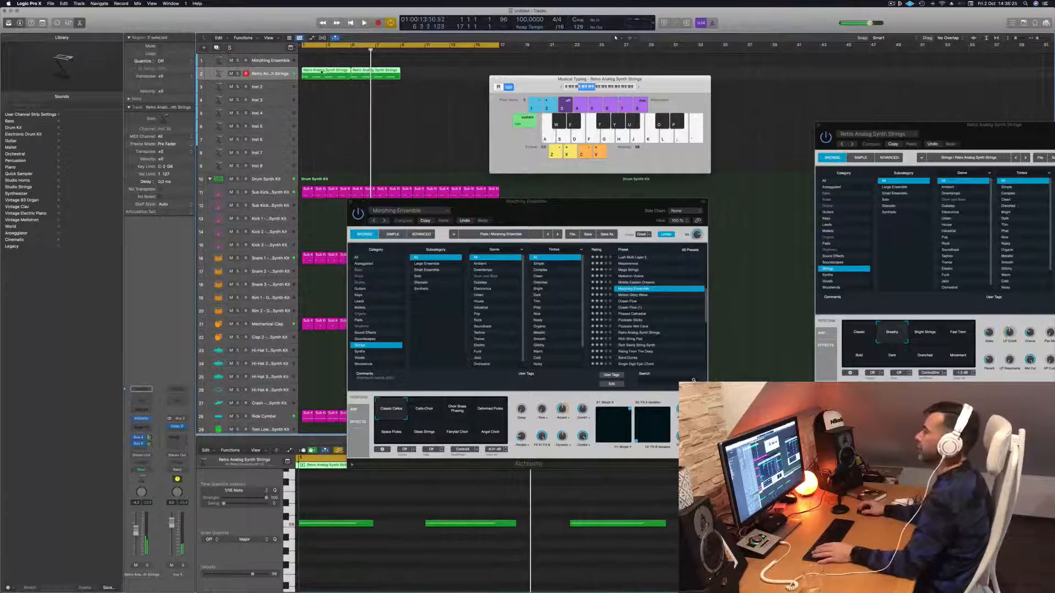
pyautogui.press('space')
pyautogui.moveTo(321, 72); pyautogui.dragTo(424, 81)
pyautogui.moveTo(528, 79); pyautogui.dragTo(687, 99)
pyautogui.click(405, 117)
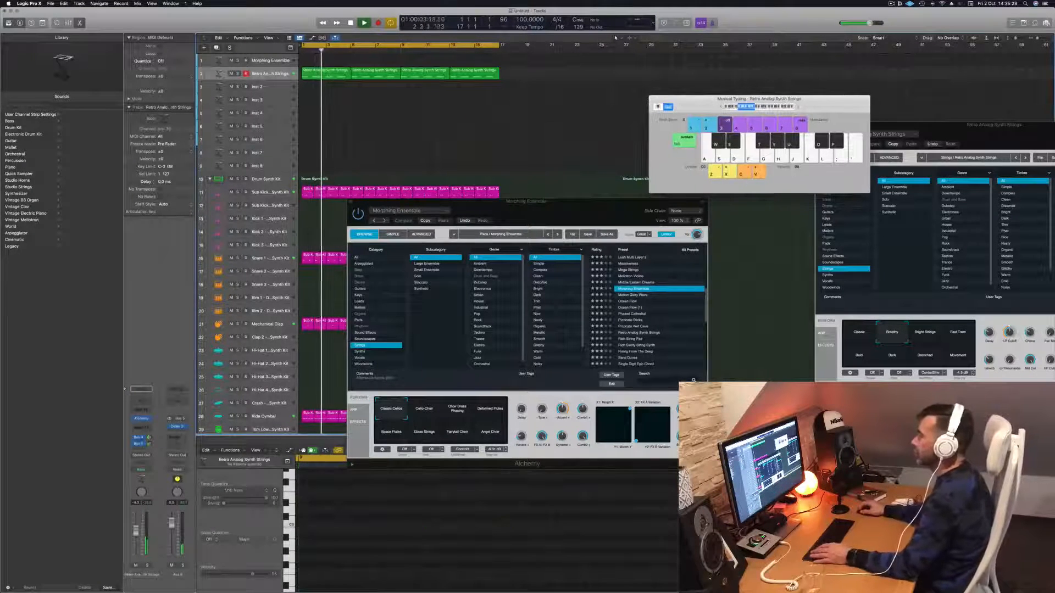
# Move the Morphing Ensemble window aside, select its track and reopen the track's Alchemy instrument
pyautogui.click(269, 74)
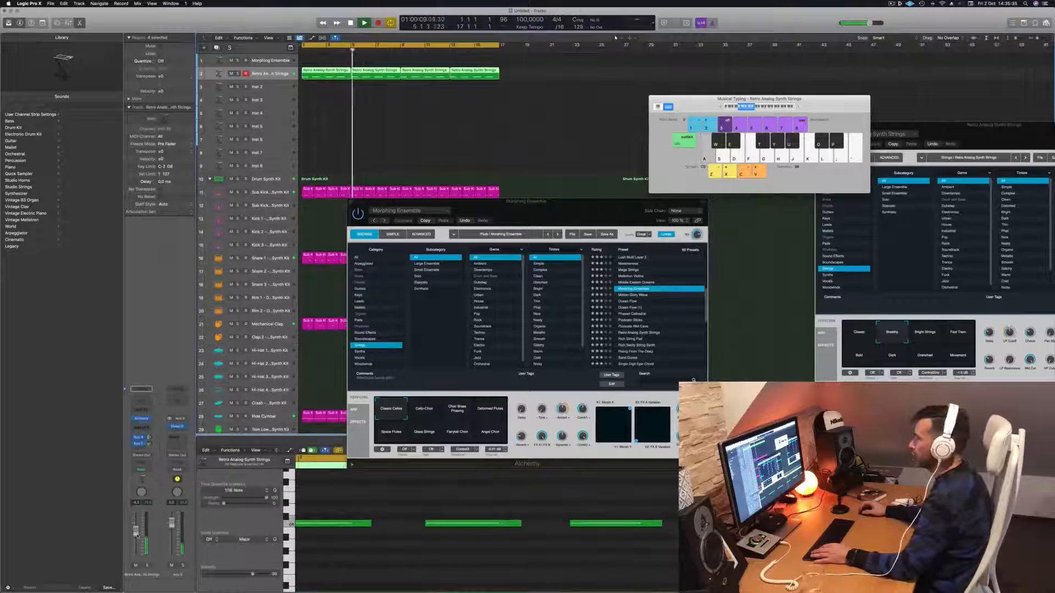
pyautogui.moveTo(437, 201); pyautogui.dragTo(598, 152)
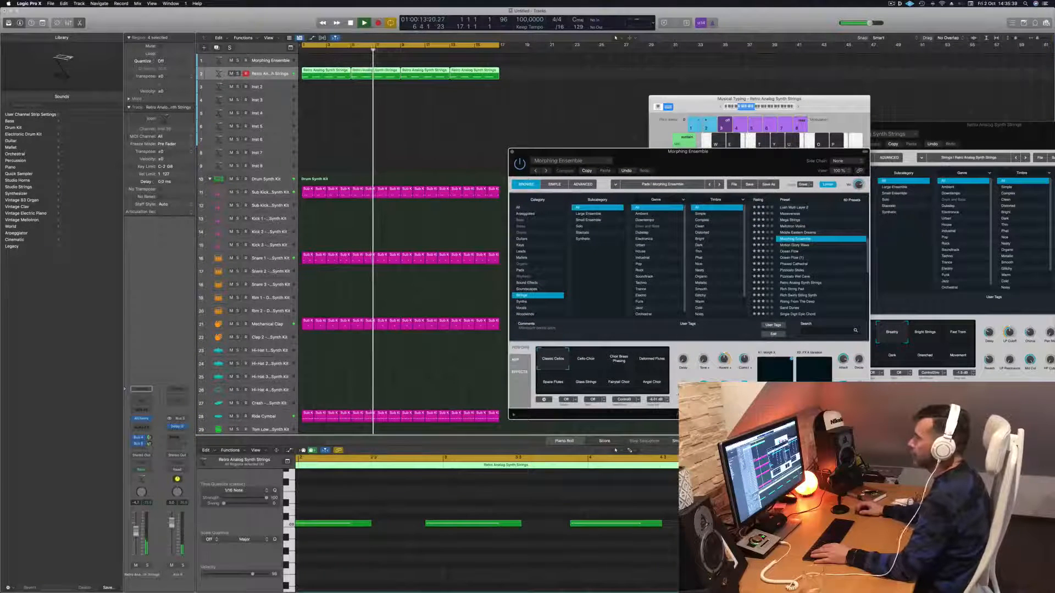
pyautogui.click(335, 60)
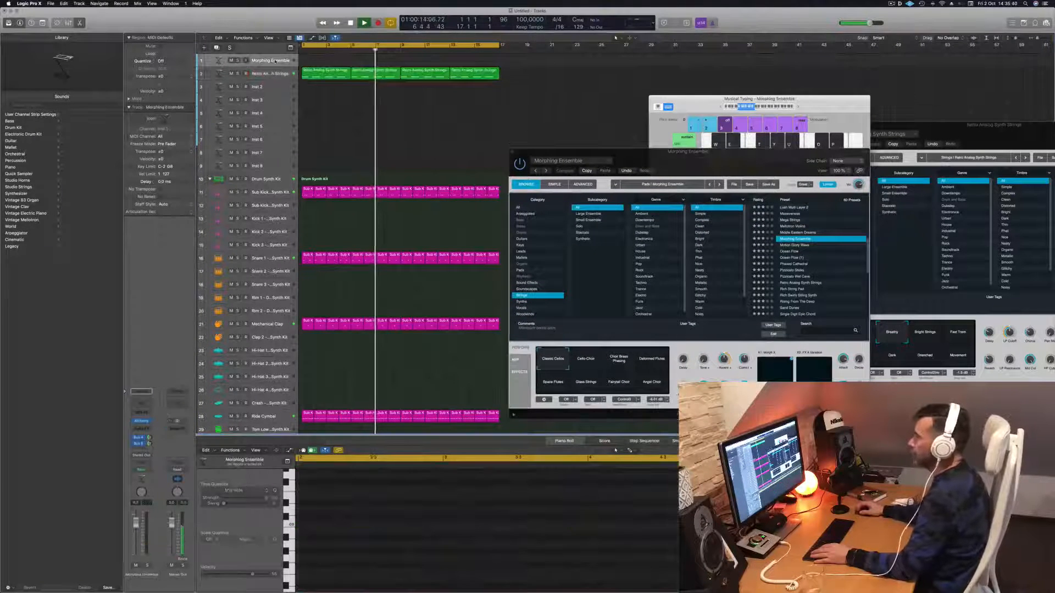
pyautogui.click(143, 422)
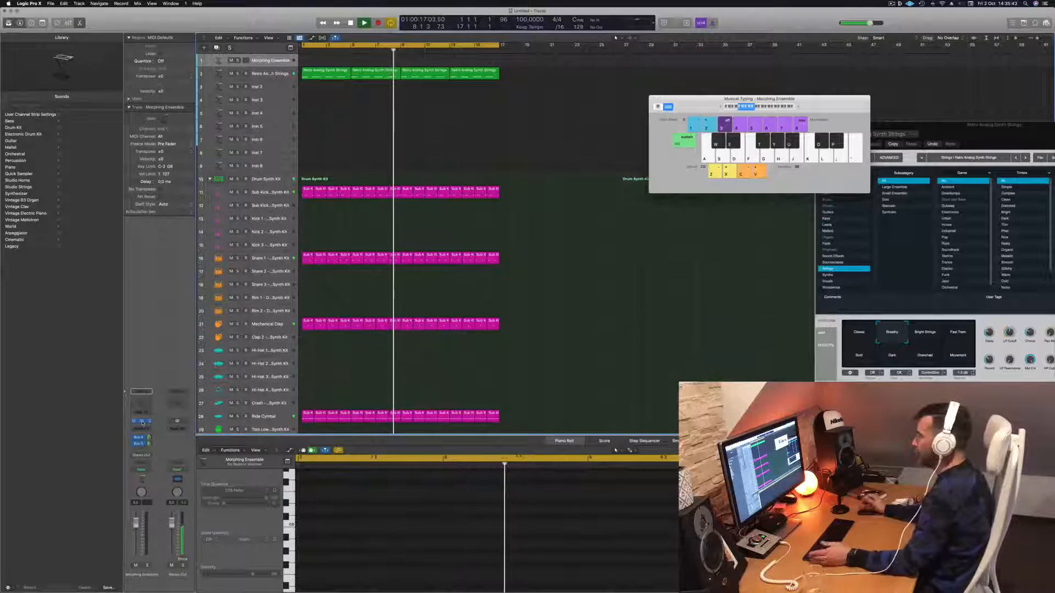
pyautogui.click(143, 422)
pyautogui.click(605, 160)
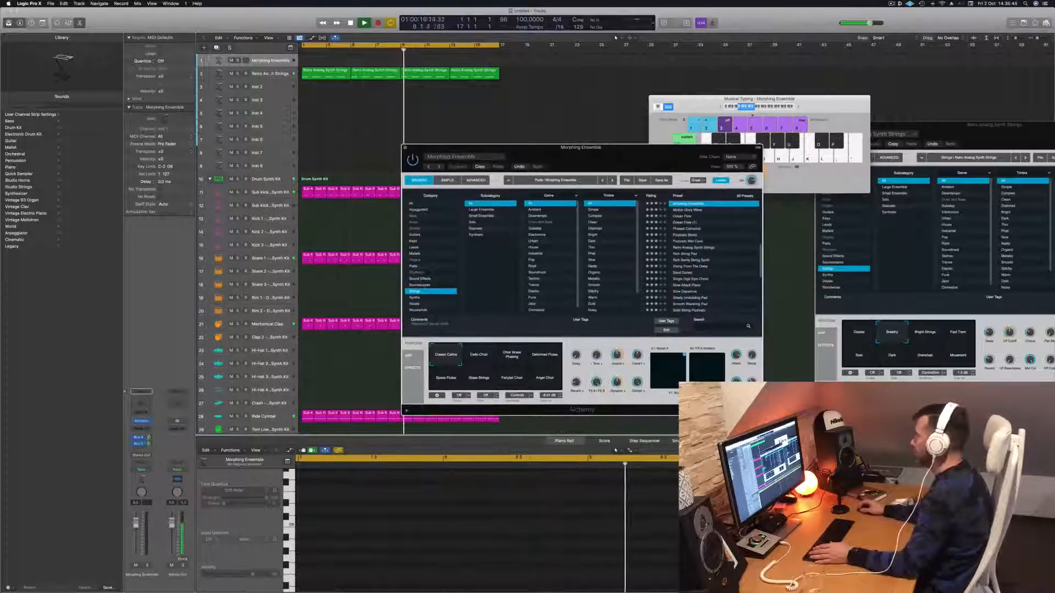
# Shift the Musical Typing octave range and audition Morphing Ensemble notes over the playing beat
pyautogui.click(797, 107)
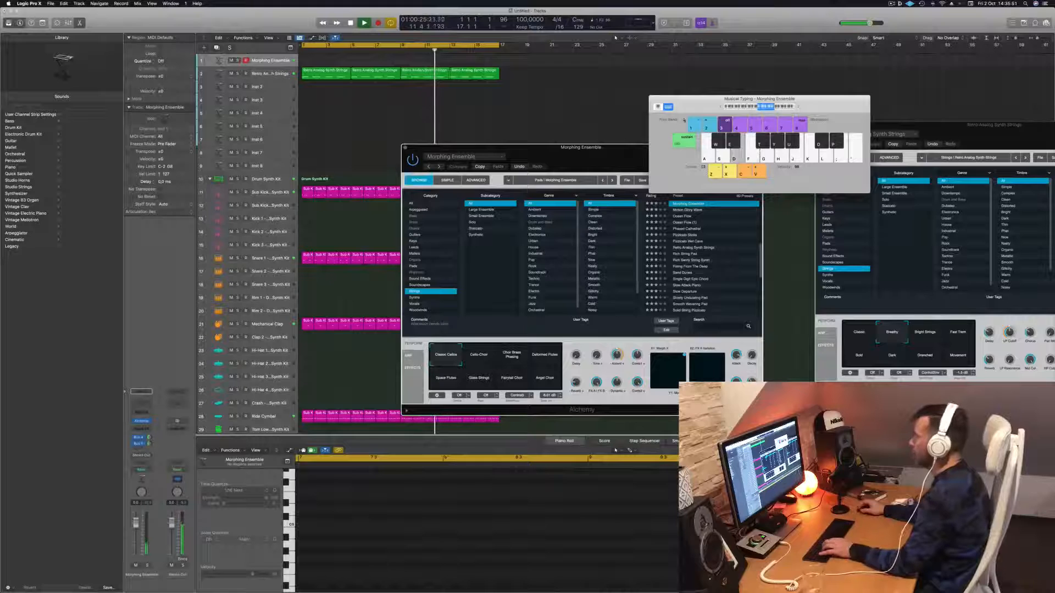
pyautogui.click(721, 107)
pyautogui.press('d')
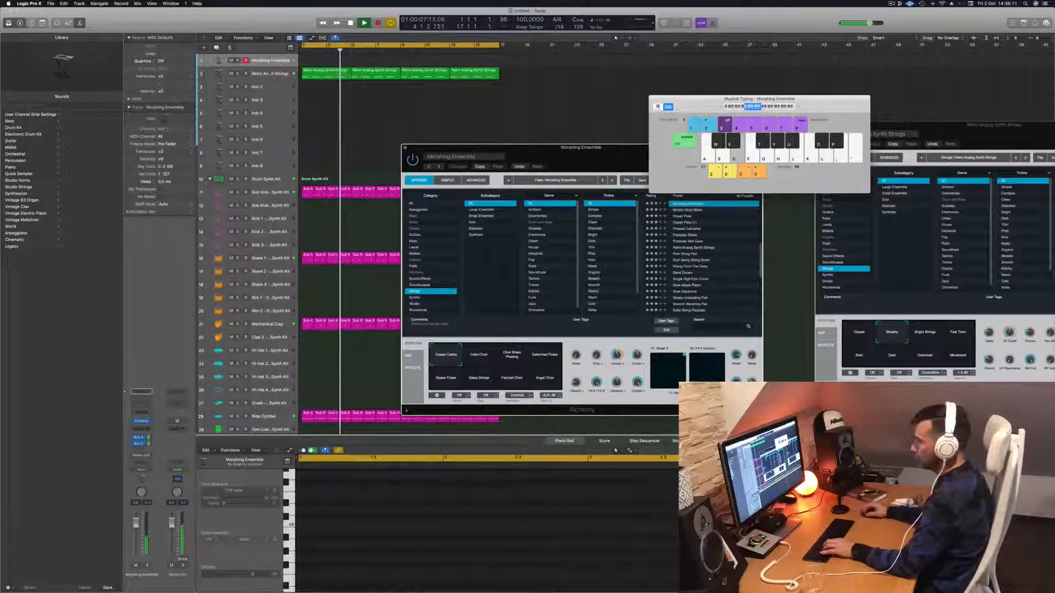
# Lower the Morphing Ensemble channel volume during playback and move its Alchemy window up
pyautogui.moveTo(135, 522); pyautogui.dragTo(135, 536)
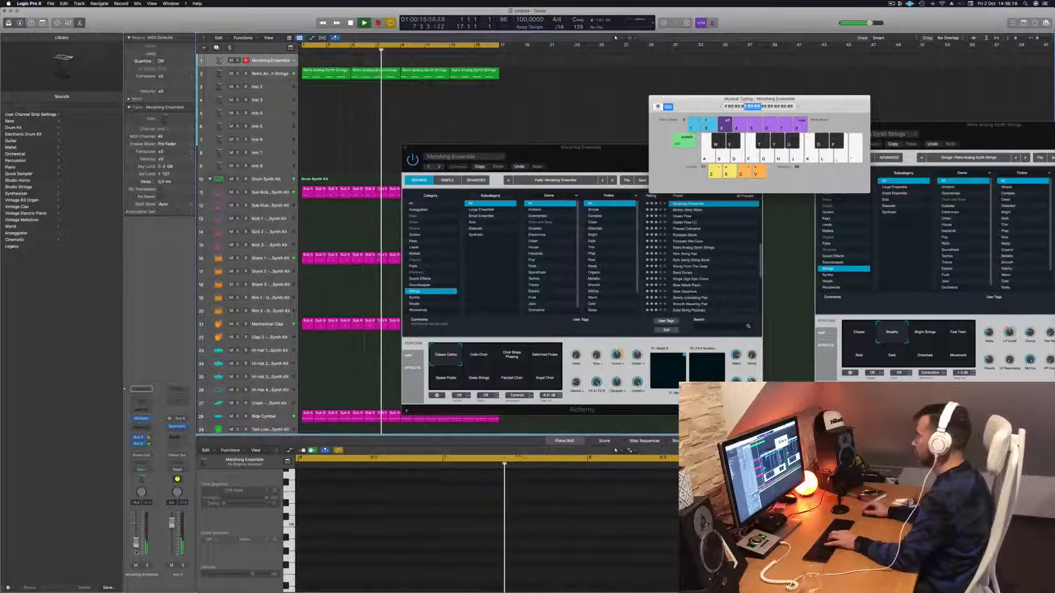
pyautogui.moveTo(607, 156); pyautogui.dragTo(605, 126)
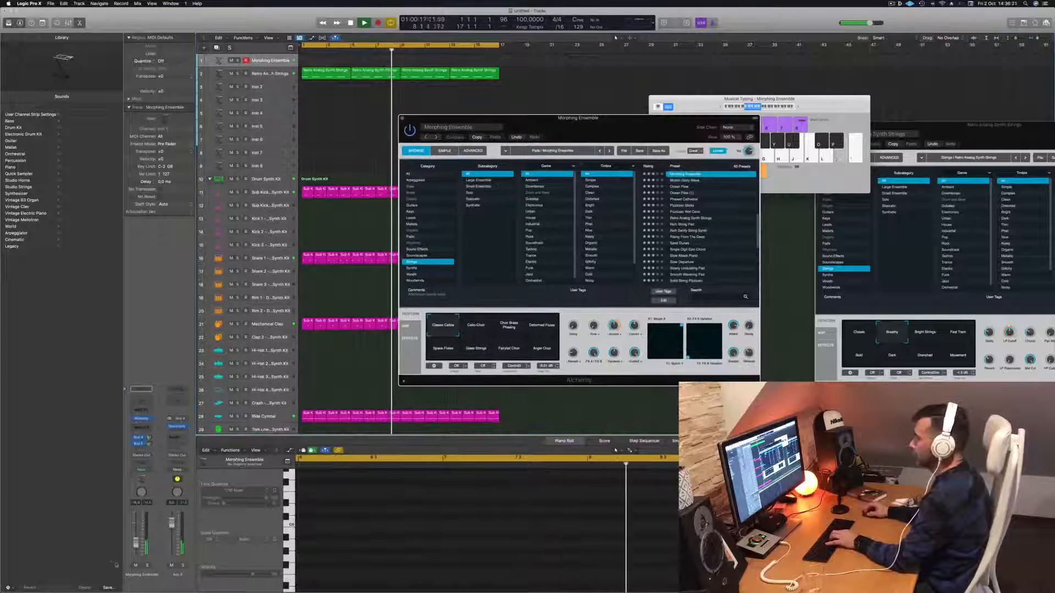
pyautogui.moveTo(136, 543); pyautogui.dragTo(136, 545)
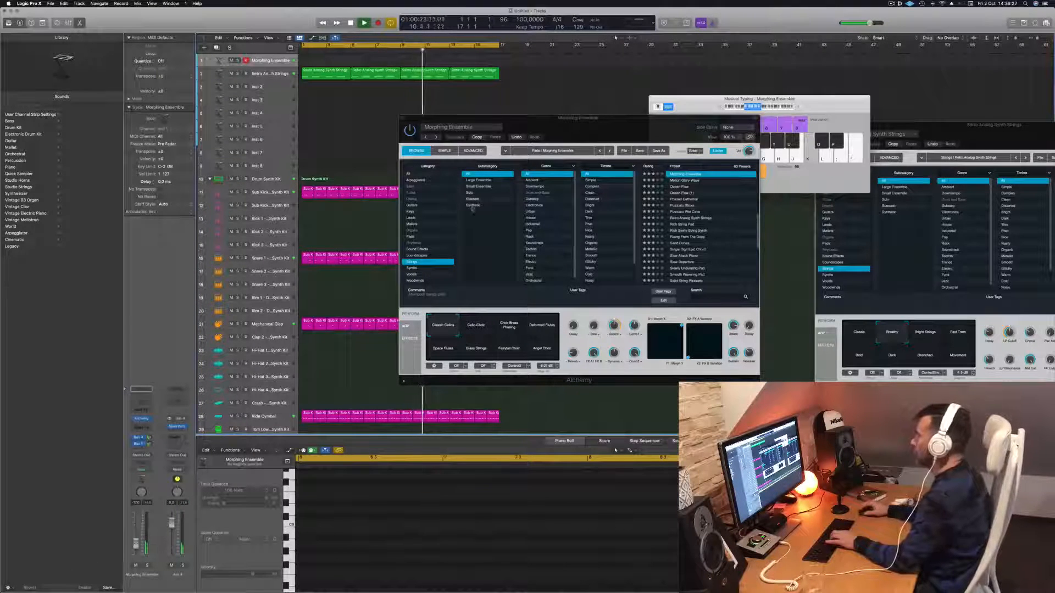
# Move the Musical Typing and Morphing Ensemble windows clear of each other while the beat plays
pyautogui.click(802, 110)
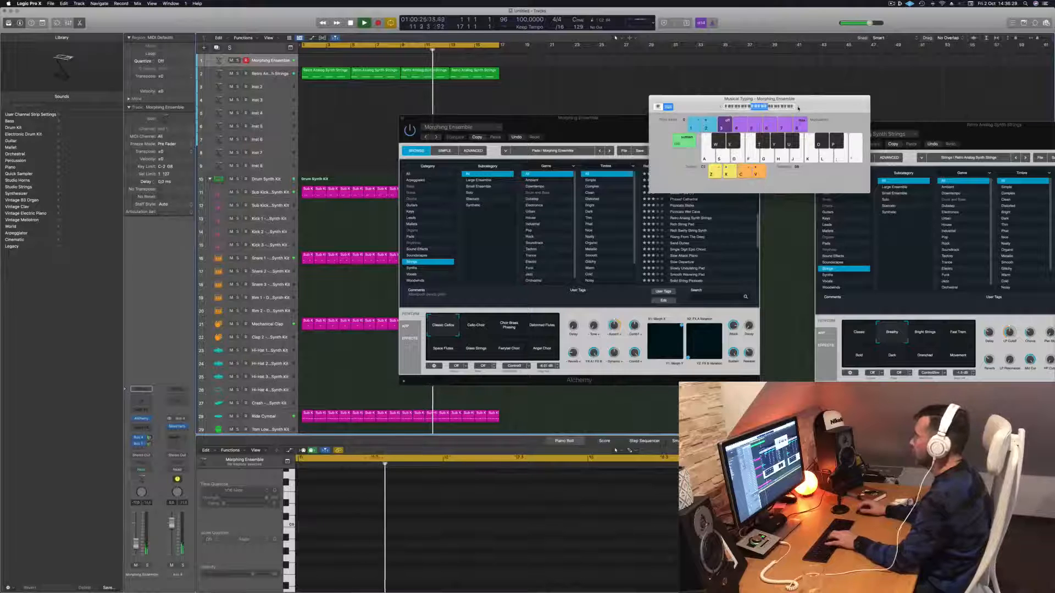
pyautogui.moveTo(807, 105); pyautogui.dragTo(789, 96)
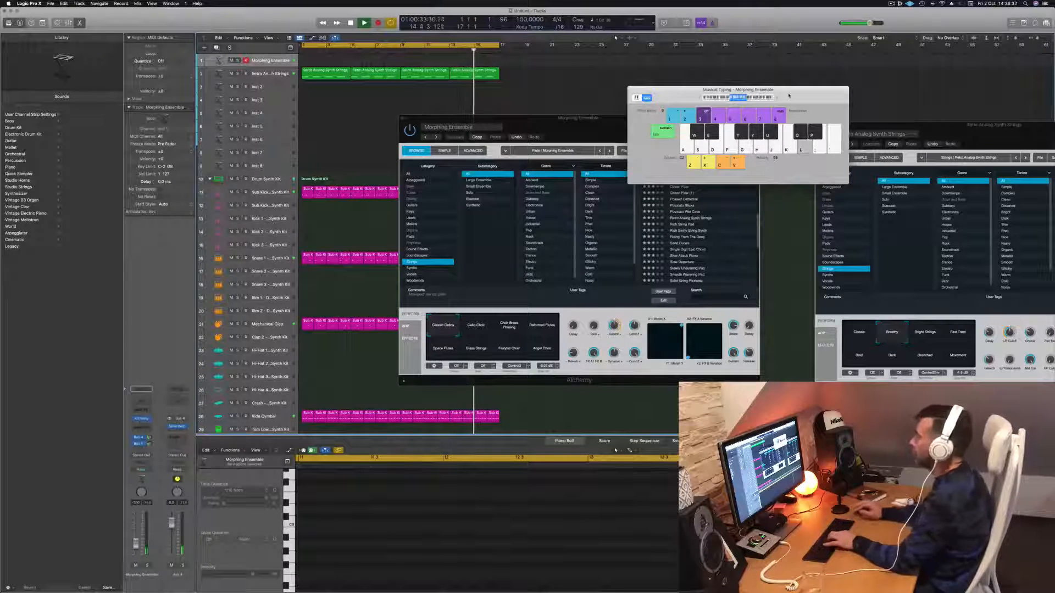
pyautogui.moveTo(789, 96); pyautogui.dragTo(891, 66)
pyautogui.moveTo(657, 129); pyautogui.dragTo(560, 78)
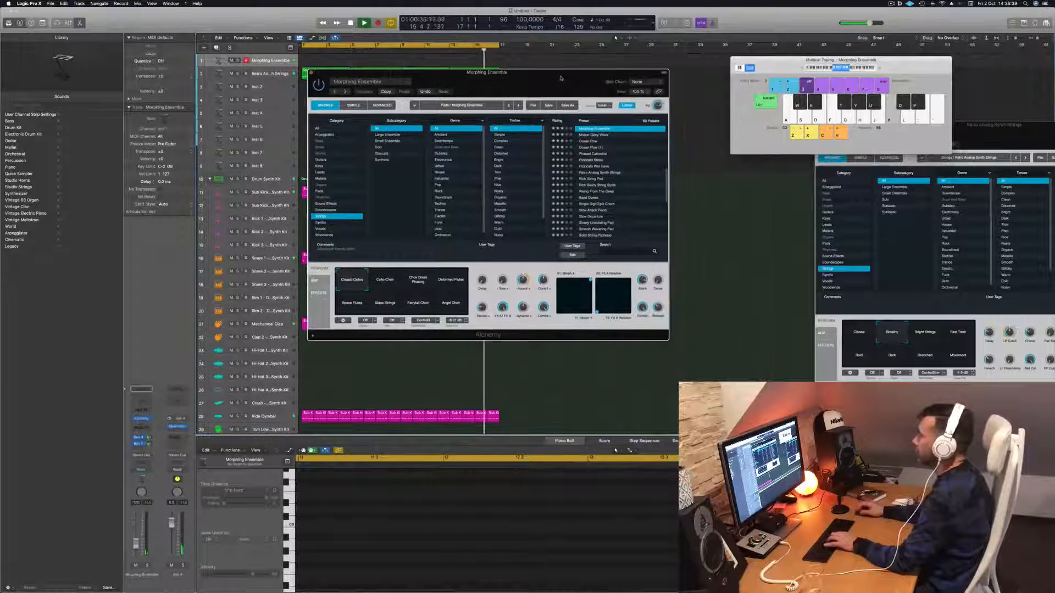
# Load the Motion Glory Wave preset in Alchemy, reposition its window and audition notes over the beat
pyautogui.click(593, 134)
pyautogui.moveTo(534, 79); pyautogui.dragTo(690, 109)
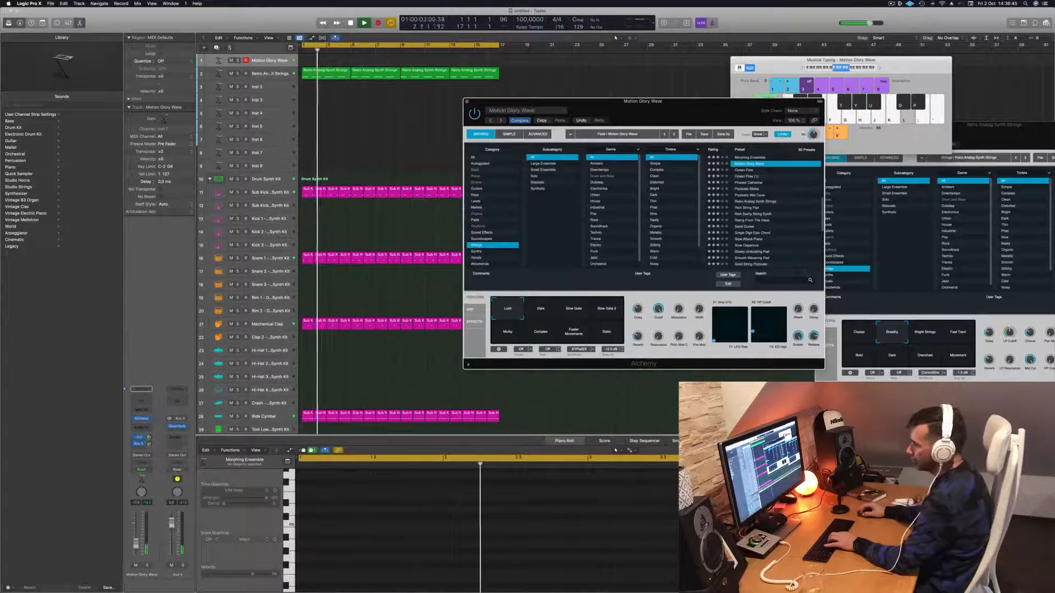
pyautogui.press('a')
pyautogui.press('j')
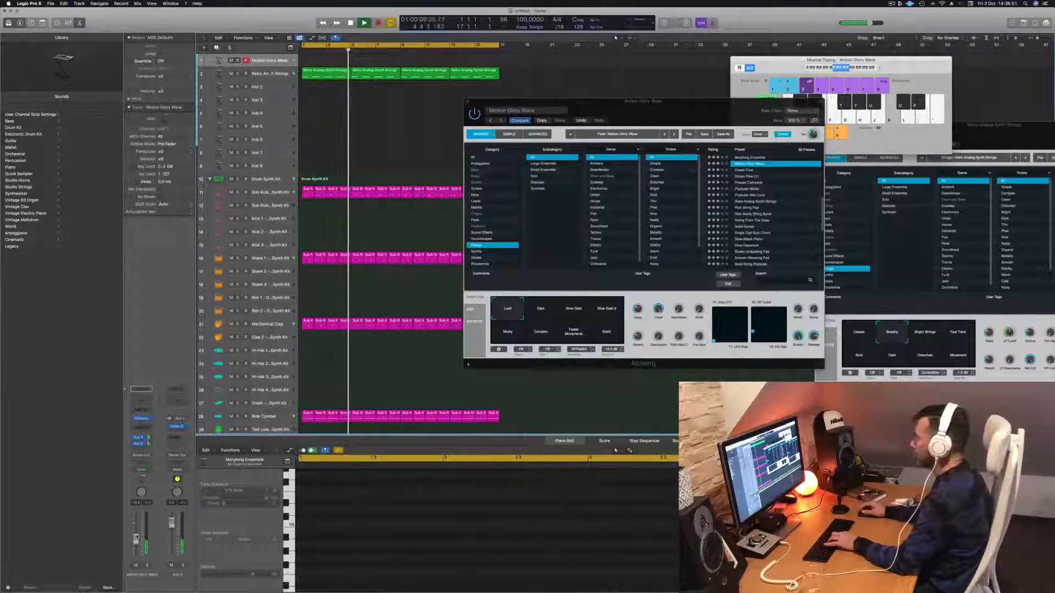
pyautogui.moveTo(554, 101); pyautogui.dragTo(490, 97)
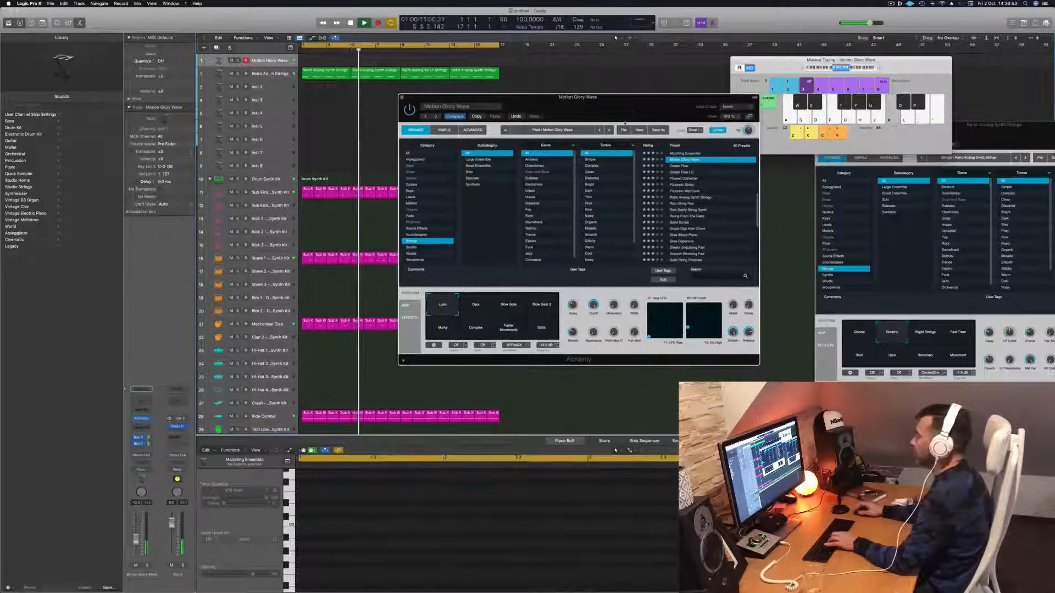
pyautogui.press('l')
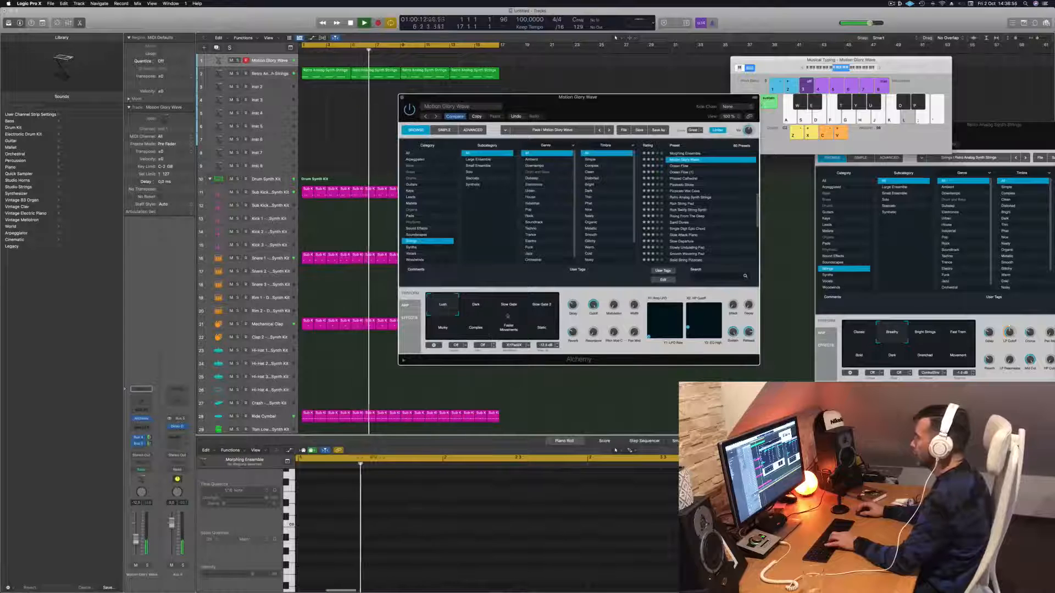
# Audition the Dark, Slow Gate, Complex and Faster Movements variations of Motion Glory Wave and raise the channel volume slightly
pyautogui.click(475, 306)
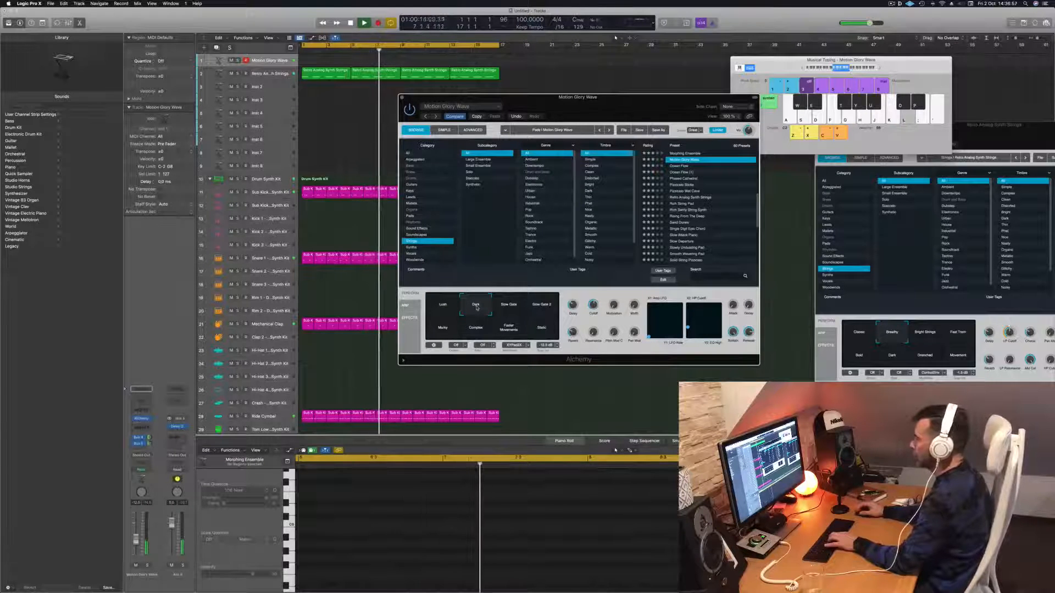
pyautogui.click(509, 309)
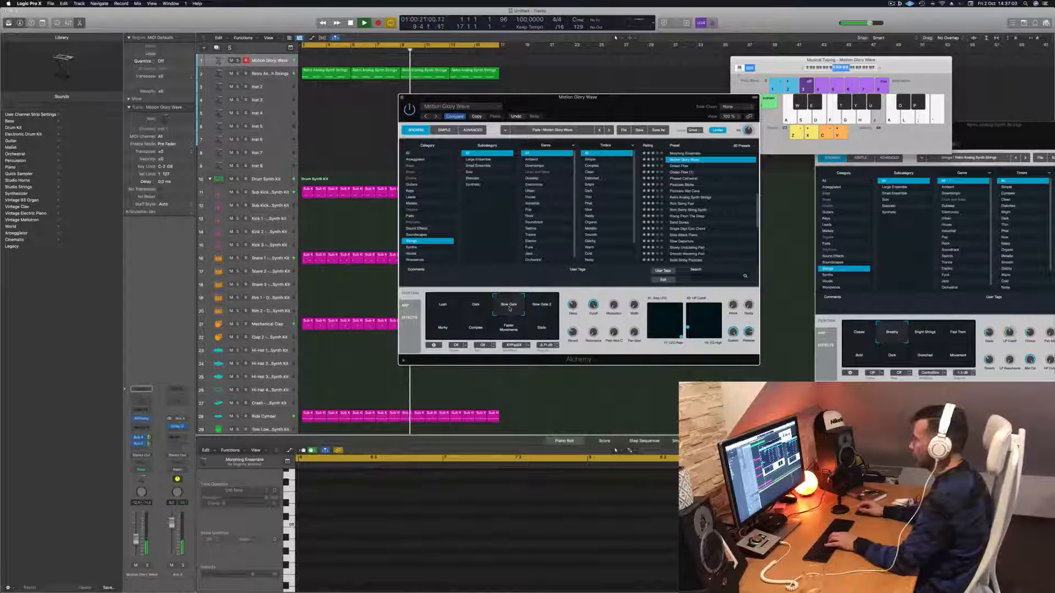
pyautogui.click(477, 331)
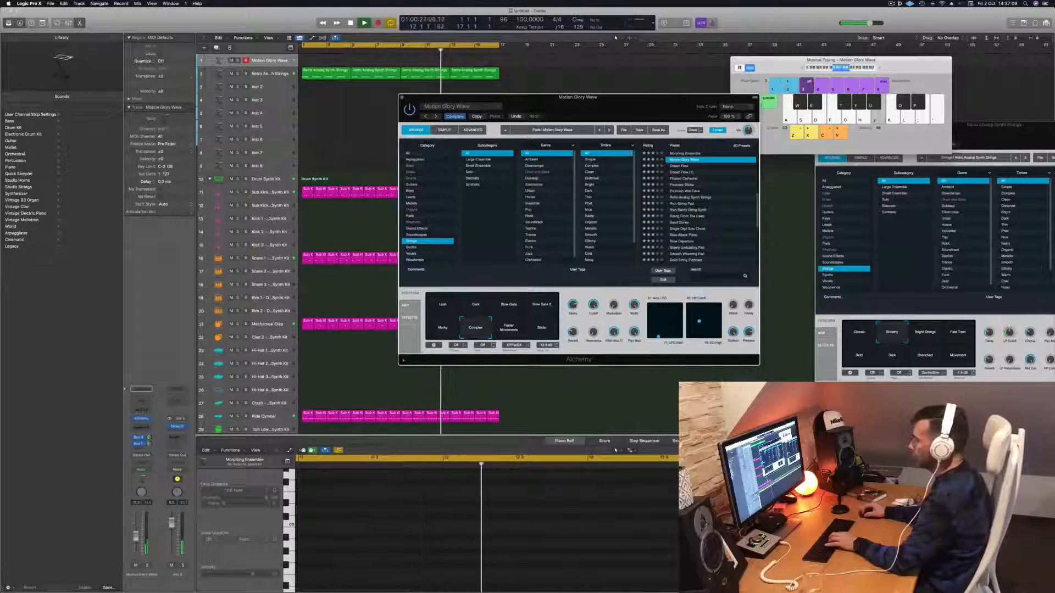
pyautogui.moveTo(136, 536); pyautogui.dragTo(135, 534)
pyautogui.press('k')
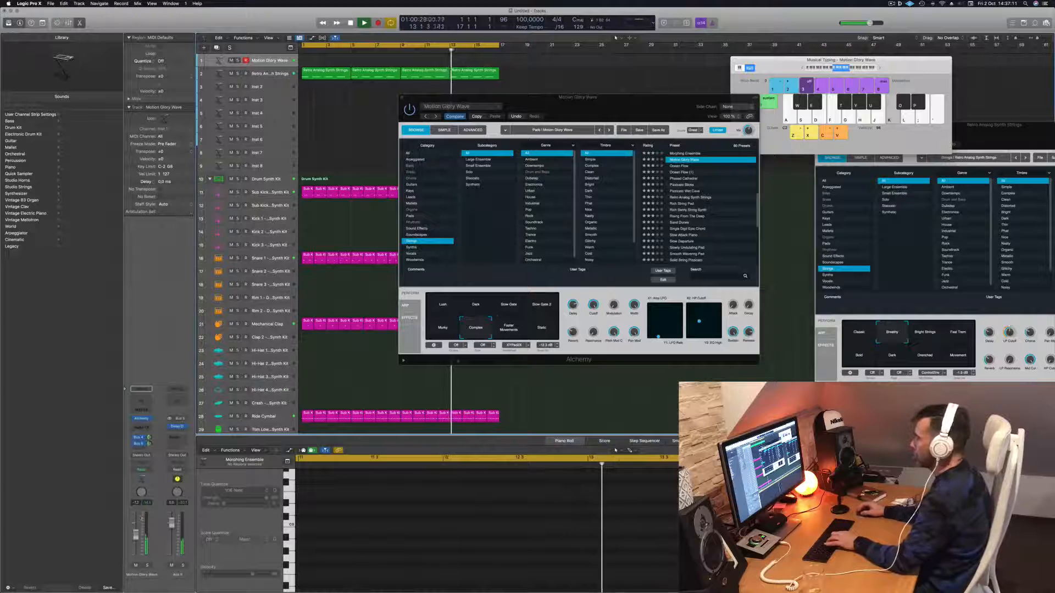
pyautogui.click(508, 335)
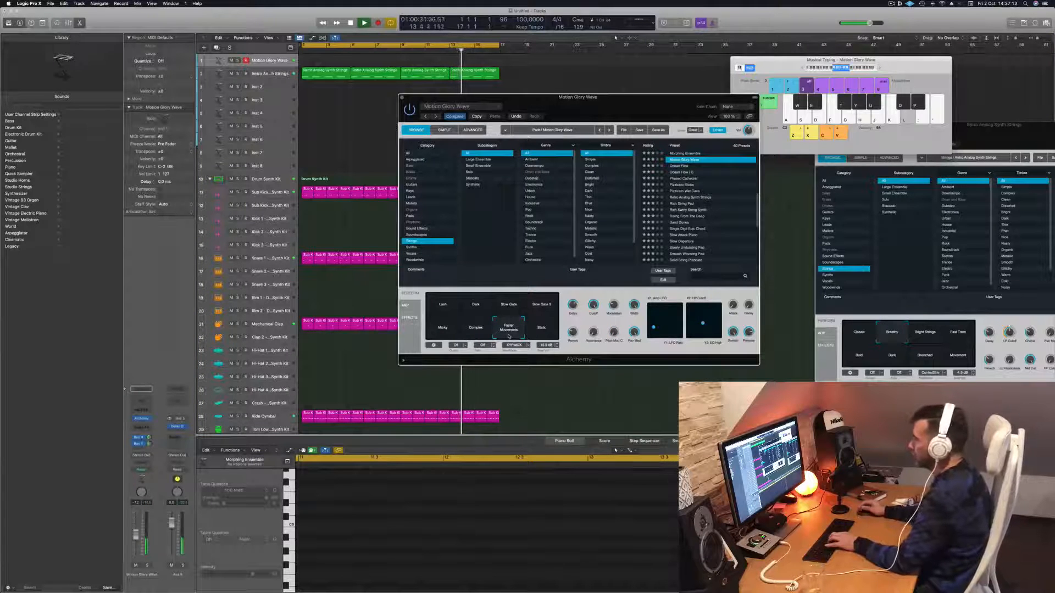
# Try the Phased Cathedral preset, load Rich String Pad instead, audition notes and lower its channel volume
pyautogui.moveTo(663, 108)
pyautogui.mouseDown()
pyautogui.moveTo(636, 108)
pyautogui.moveTo(649, 119)
pyautogui.mouseUp()
pyautogui.click(656, 178)
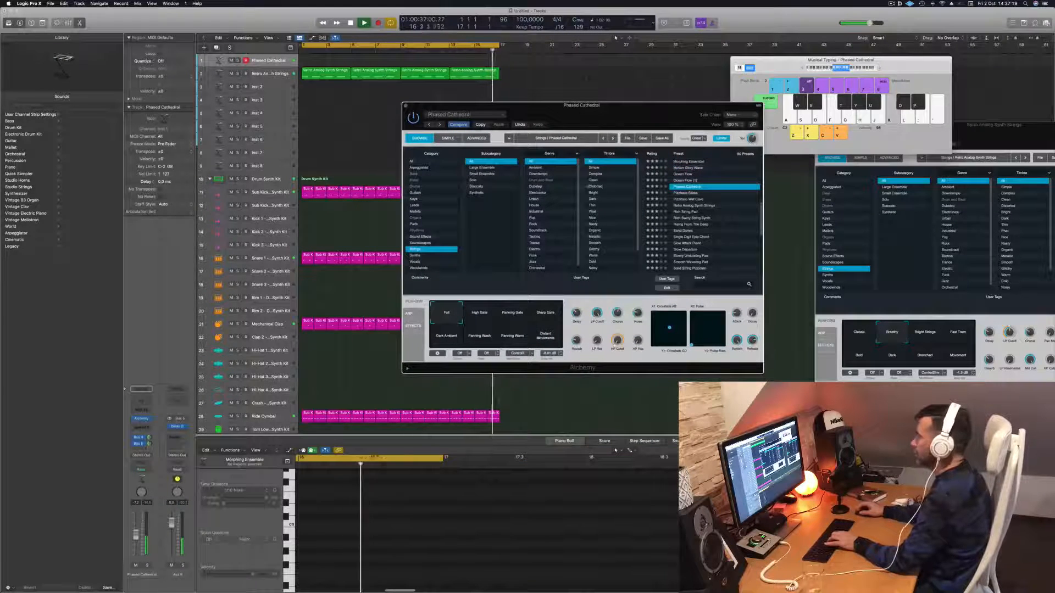
pyautogui.click(684, 213)
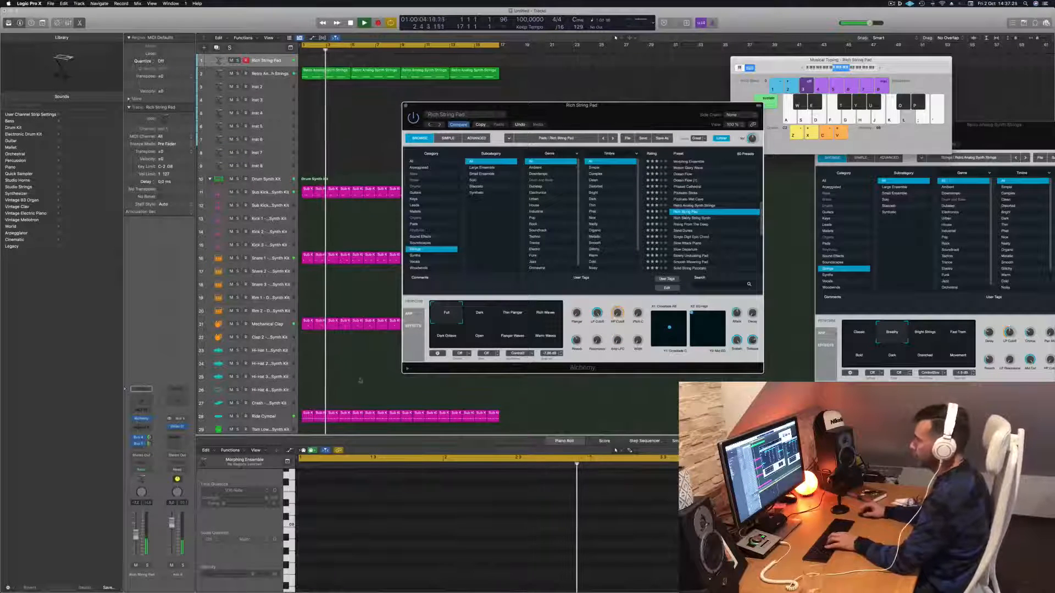
pyautogui.press('h')
pyautogui.moveTo(136, 537); pyautogui.dragTo(135, 545)
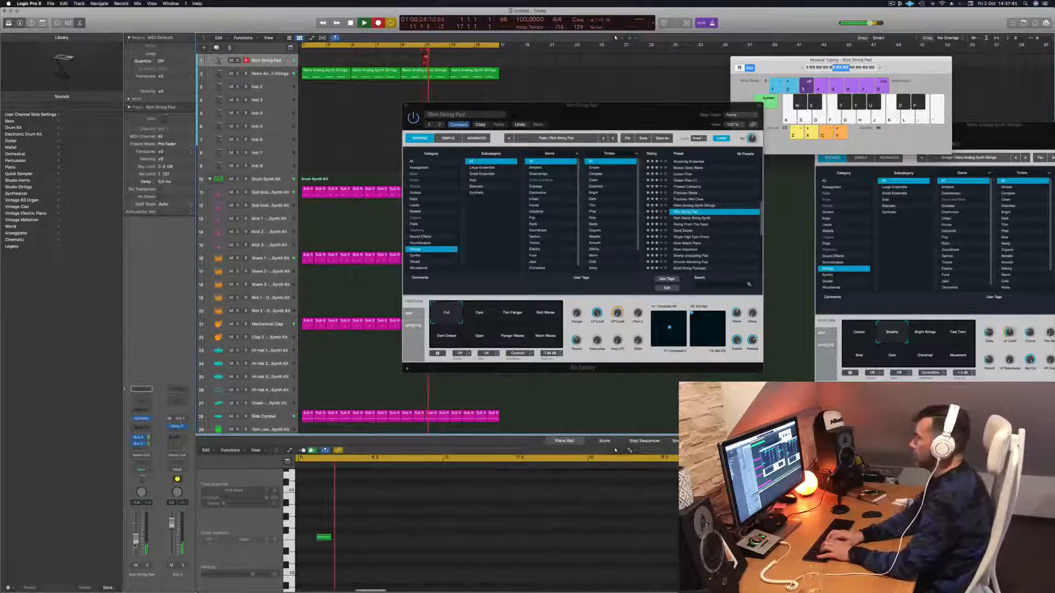
# Record a Rich String Pad melody over the beat and move the recorded region to bar 1
pyautogui.press('f')
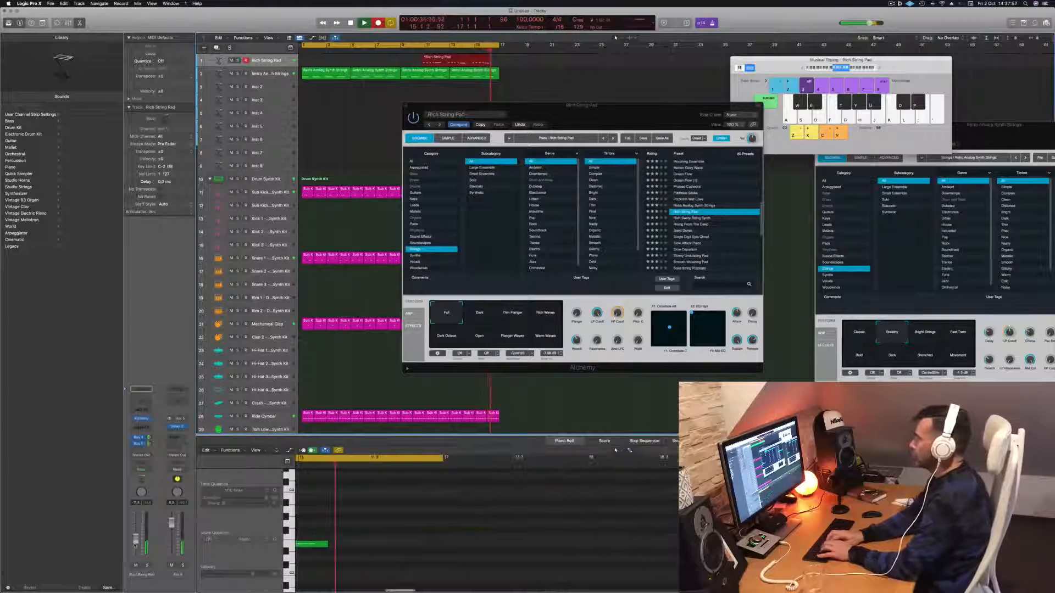
pyautogui.press('space')
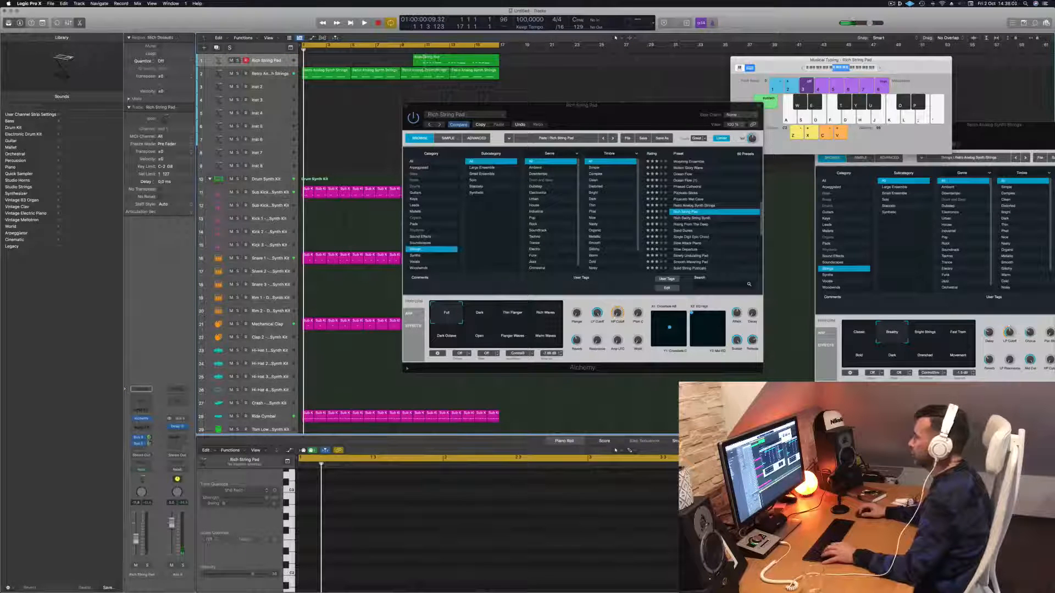
pyautogui.click(448, 58)
pyautogui.press('space')
pyautogui.moveTo(450, 59); pyautogui.dragTo(349, 59)
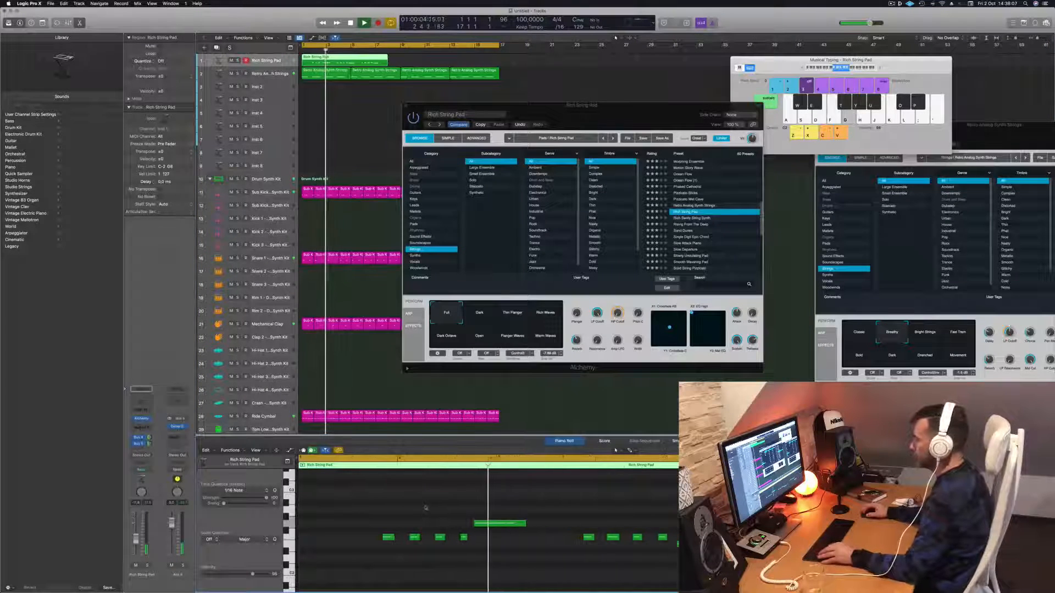
# Quantize the recorded Rich String Pad notes to 1/16 notes and replay them from the start
pyautogui.press('Return')
pyautogui.press('q')
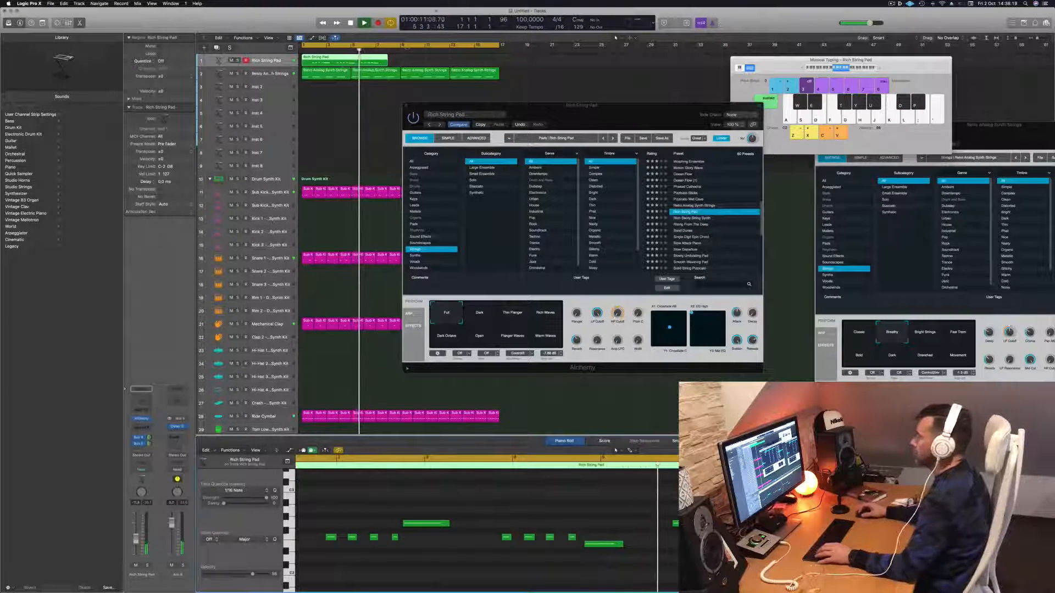
pyautogui.press('Return')
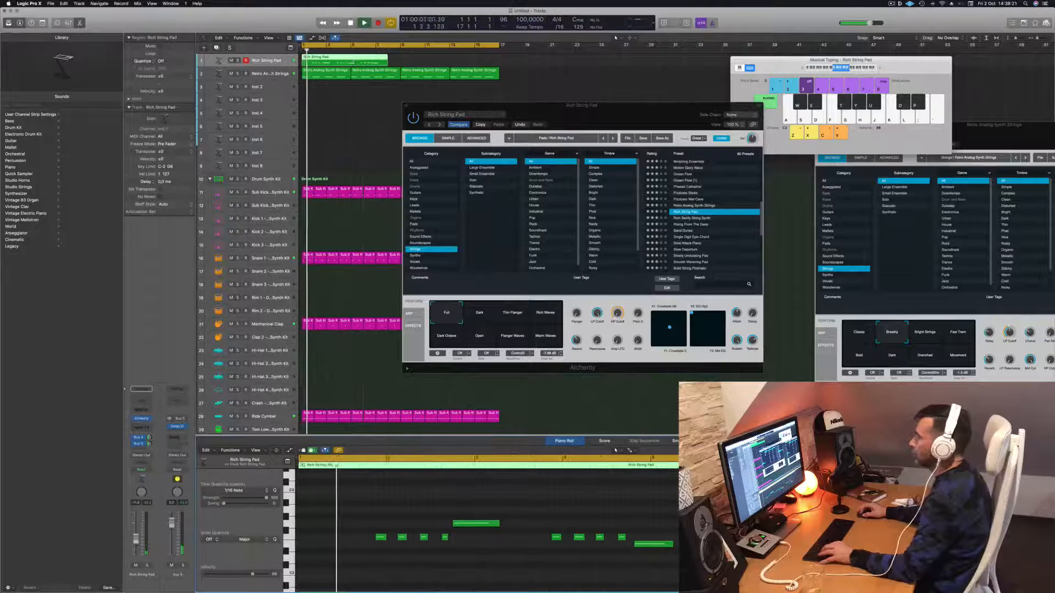
# Split the Rich String Pad region just after bar 5, splitting the overlapping notes, and delete the part behind the cut
pyautogui.keyDown('super'); pyautogui.doubleClick(354, 59); pyautogui.keyUp('super')
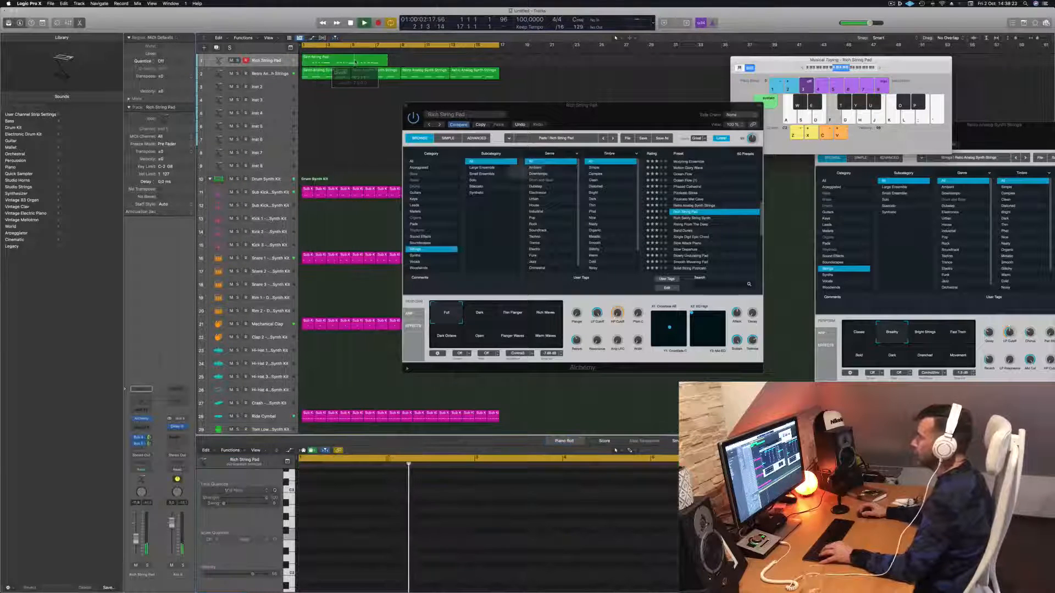
pyautogui.click(550, 190)
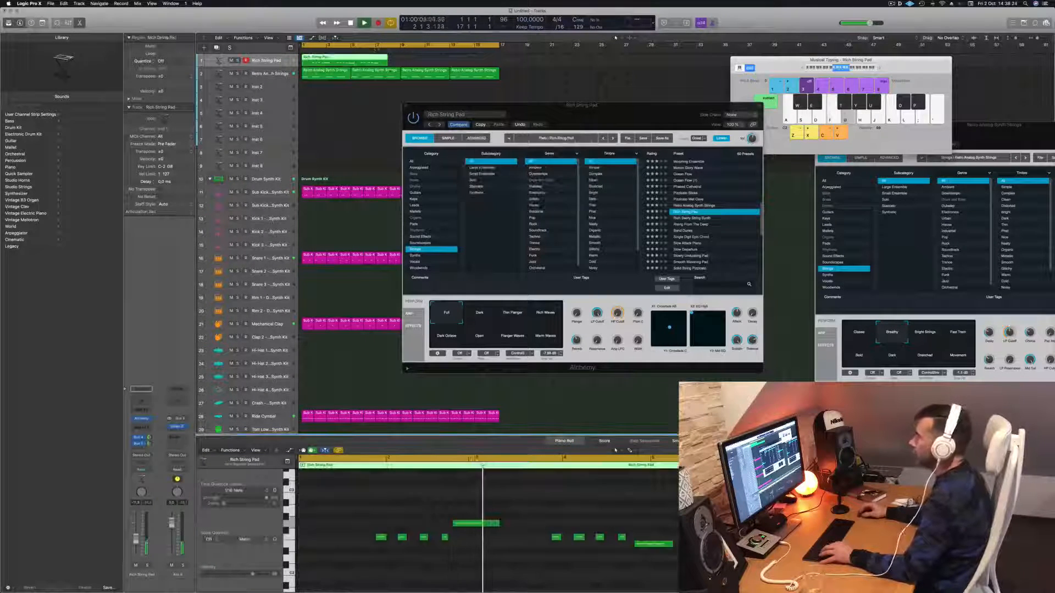
pyautogui.scroll(5, 399, 66)
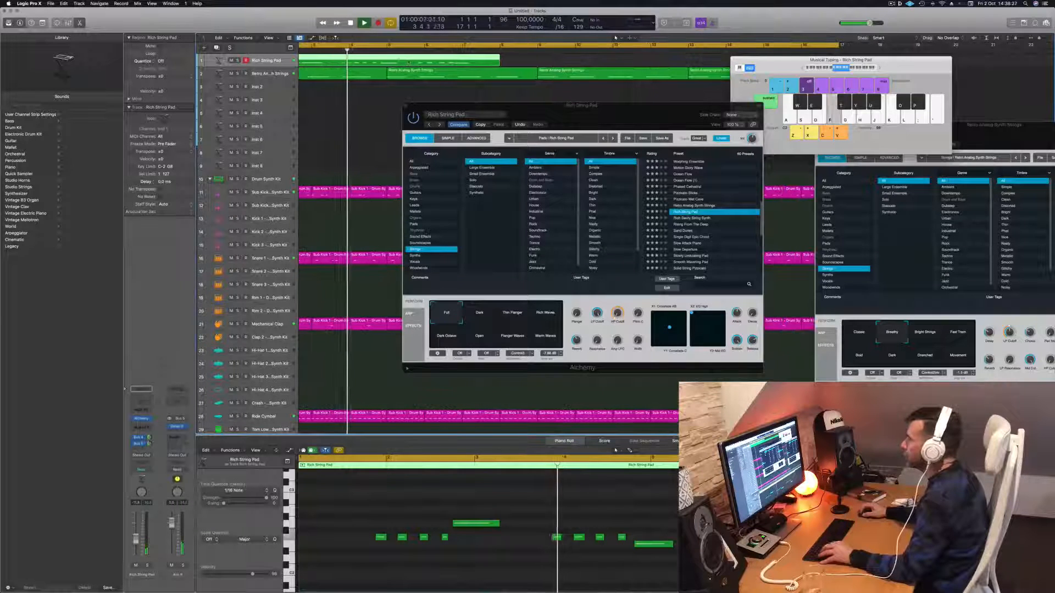
pyautogui.keyDown('super'); pyautogui.click(397, 62); pyautogui.keyUp('super')
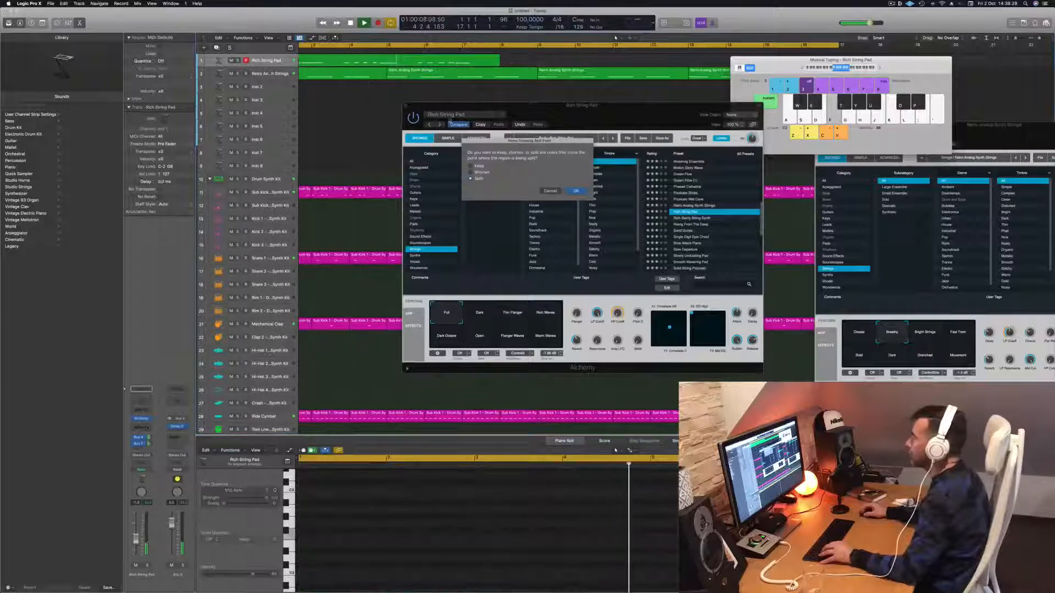
pyautogui.press('Return')
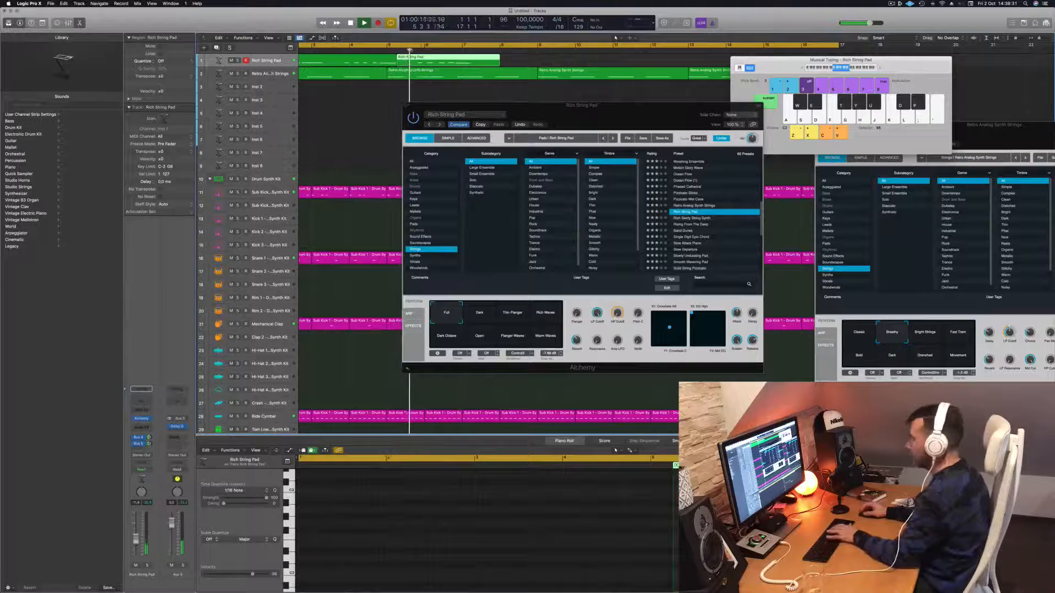
pyautogui.press('Delete')
pyautogui.press('Return')
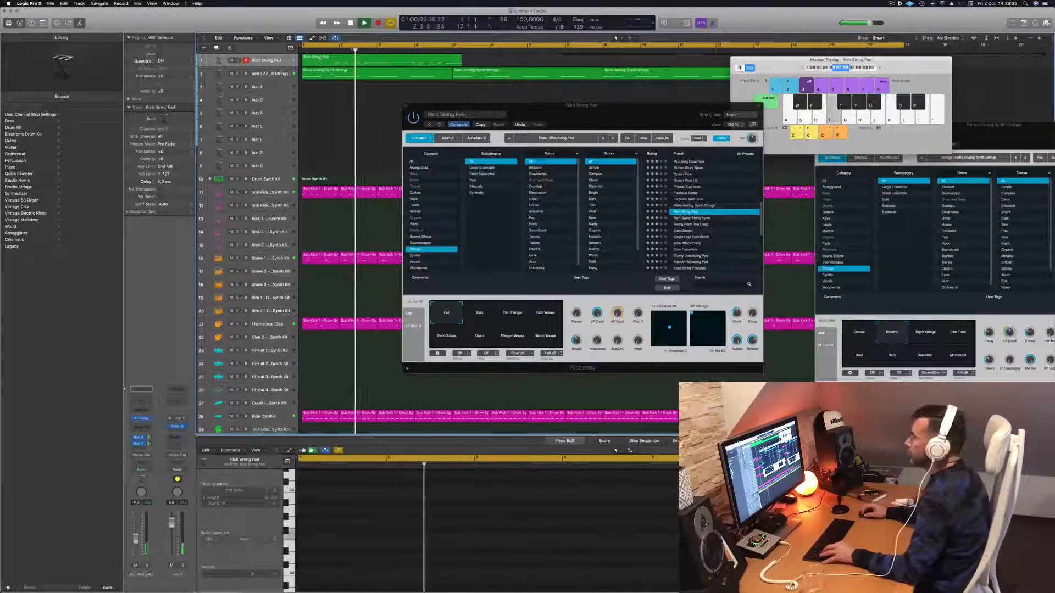
# Cut off the empty first beat of the Rich String Pad region, delete it and restart playback
pyautogui.click(309, 61)
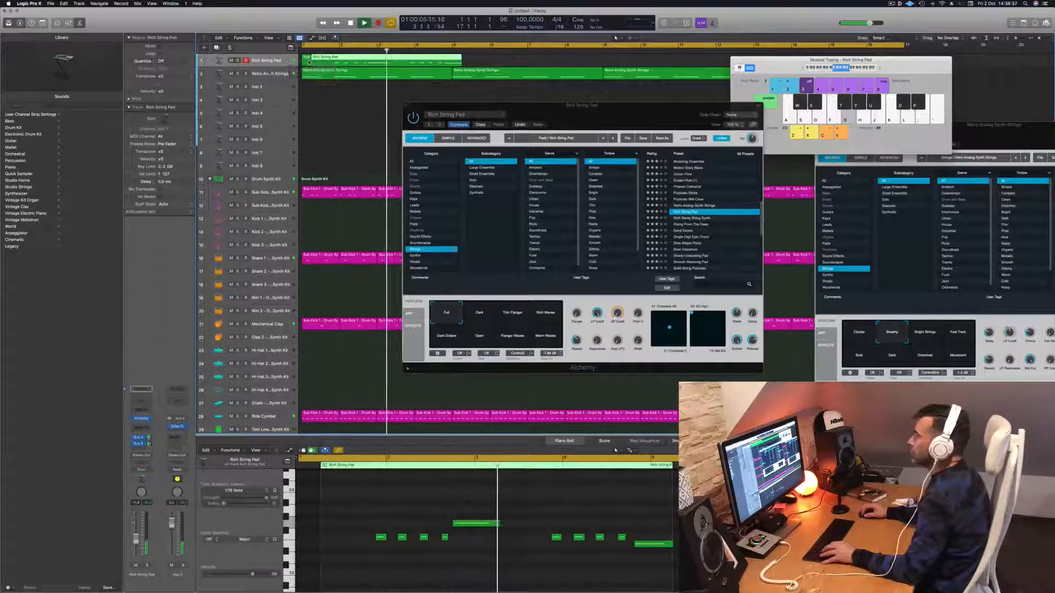
pyautogui.click(309, 63)
pyautogui.press('Delete')
pyautogui.press('space')
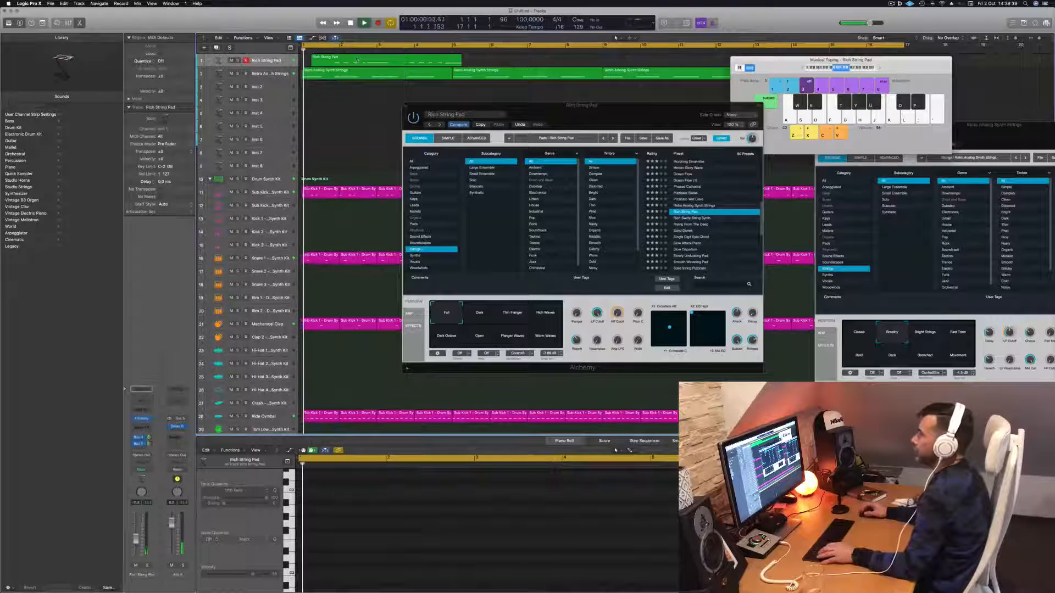
# Copy the four-bar Rich String Pad region until four regions span the track, move the Alchemy window aside and replay
pyautogui.press('super+Left')
pyautogui.press('super+Left')
pyautogui.click(360, 62)
pyautogui.moveTo(360, 63); pyautogui.dragTo(565, 66)
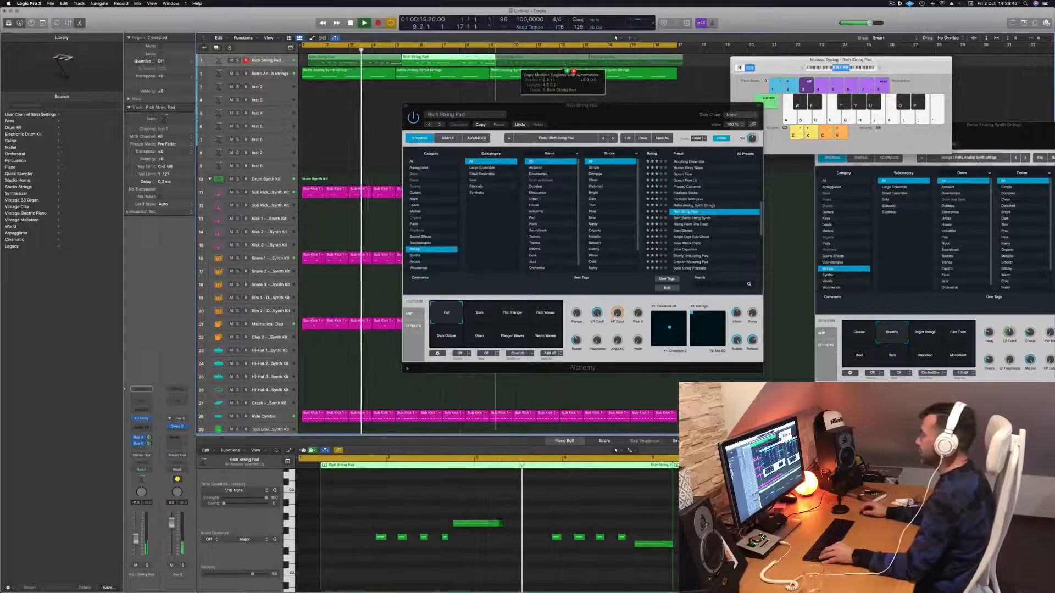
pyautogui.moveTo(577, 113); pyautogui.dragTo(531, 130)
pyautogui.click(285, 62)
pyautogui.press('Return')
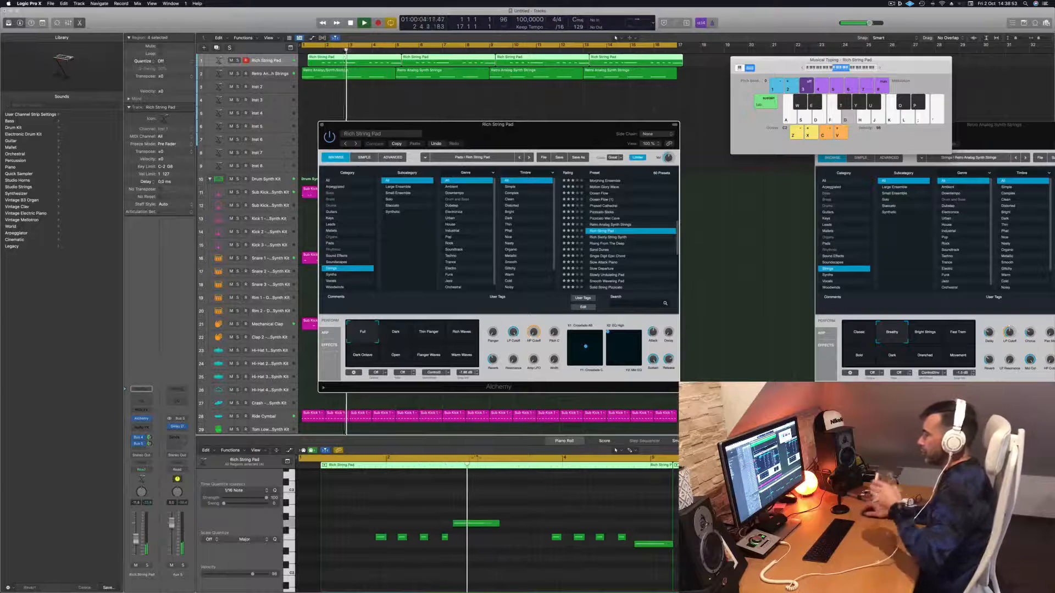
# Lower the channel volume slightly, load the Rich Swirly String Synth preset and choose its Vibrato Strings variation during playback
pyautogui.moveTo(502, 130); pyautogui.dragTo(503, 130)
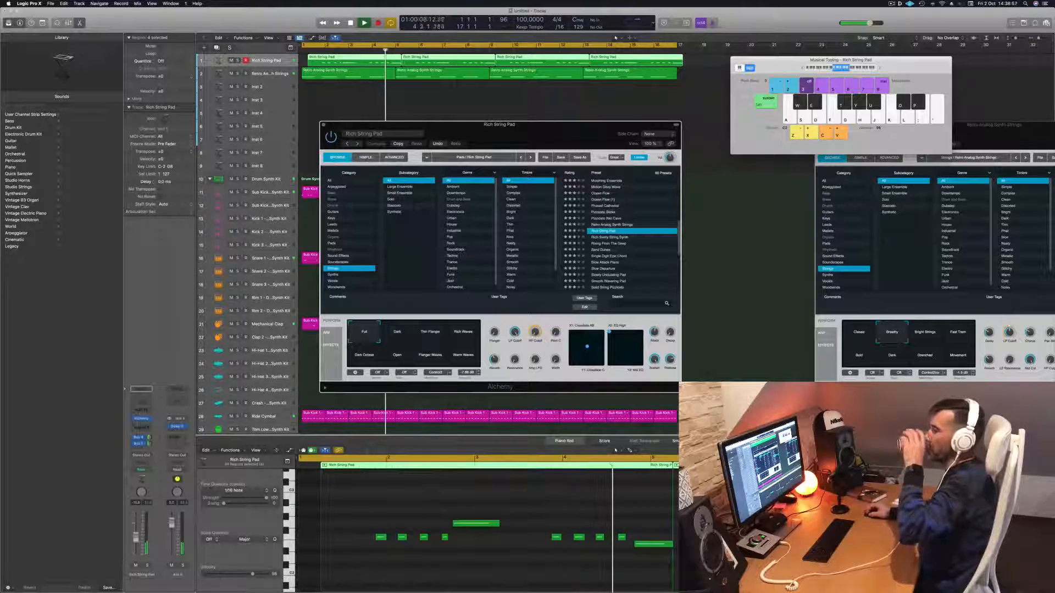
pyautogui.moveTo(136, 537); pyautogui.dragTo(137, 539)
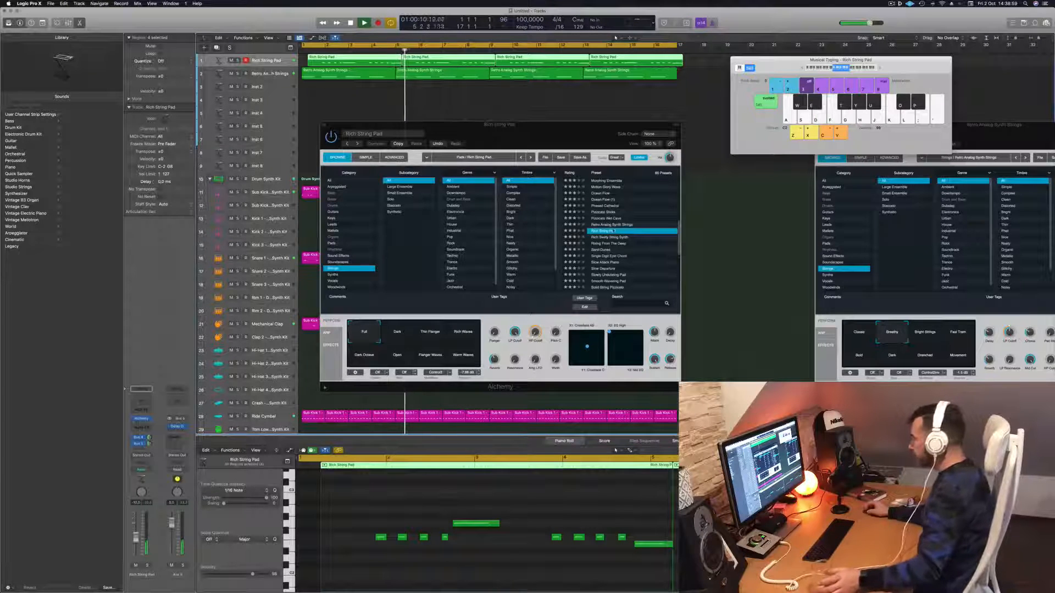
pyautogui.click(610, 238)
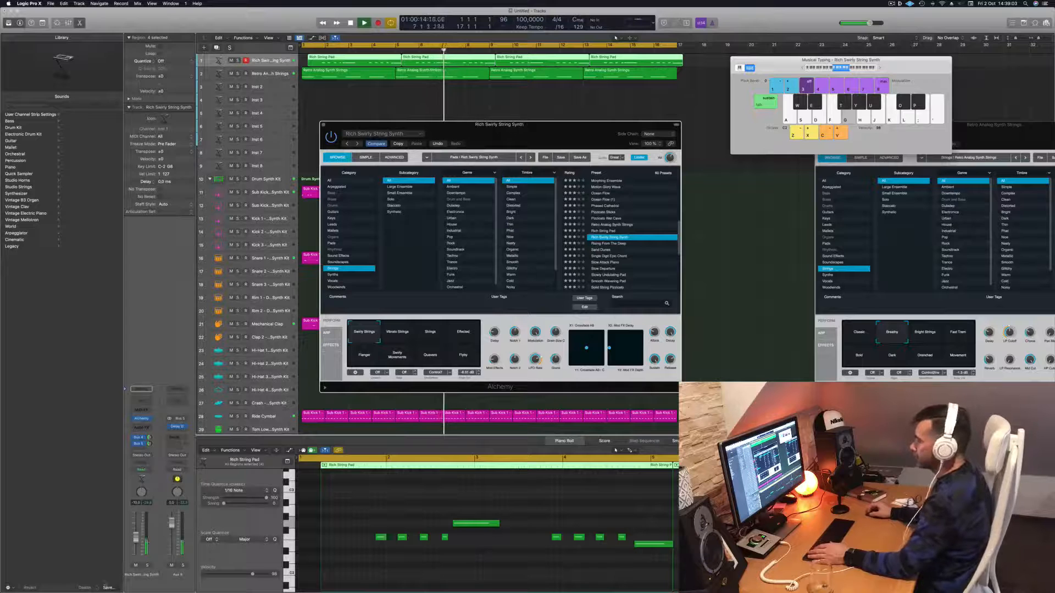
pyautogui.click(136, 537)
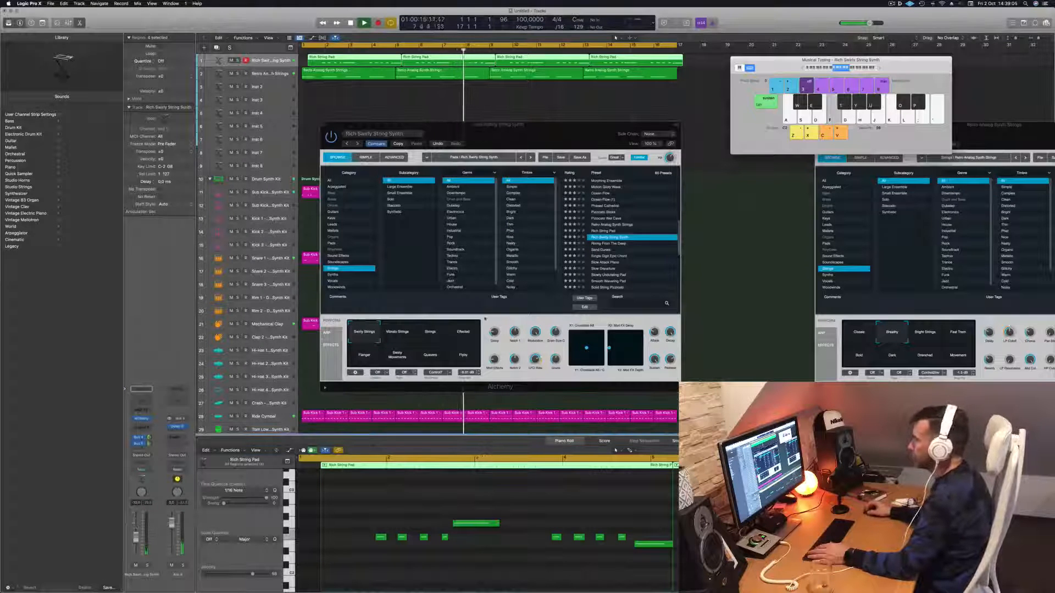
pyautogui.click(393, 332)
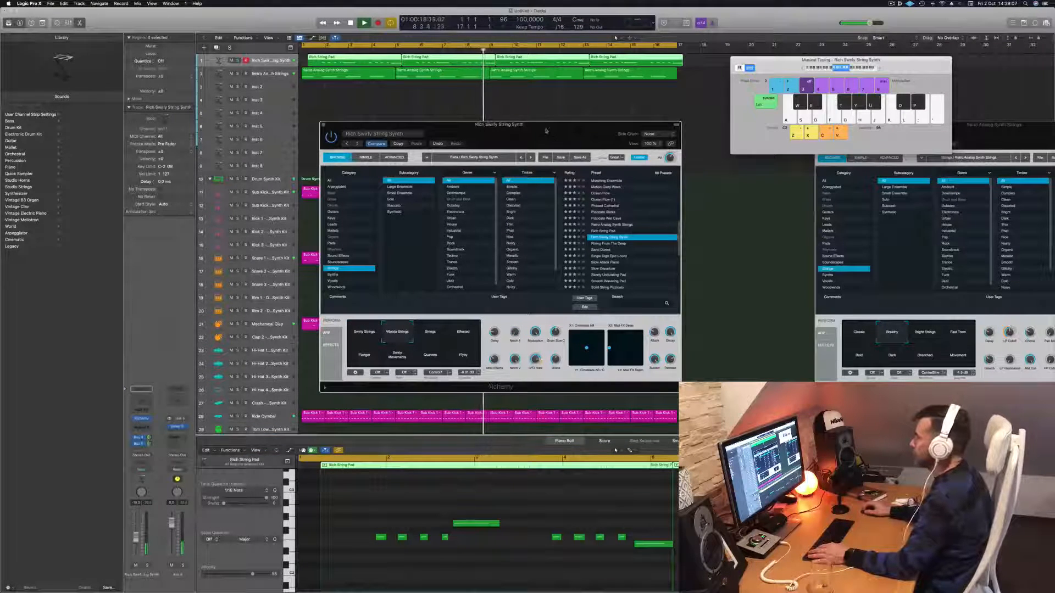
# Audition the Rising From The Deep, Sand Dunes, Single Digit Epic Chord, Slow Attack Piano and Slow Departure presets in Alchemy during playback
pyautogui.moveTo(546, 131); pyautogui.dragTo(621, 120)
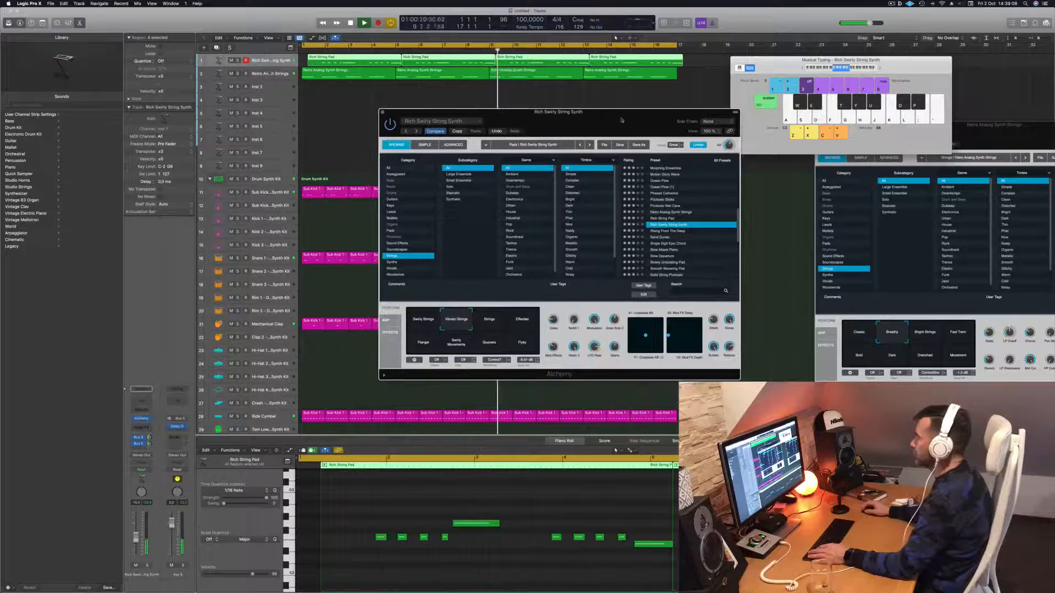
pyautogui.click(662, 231)
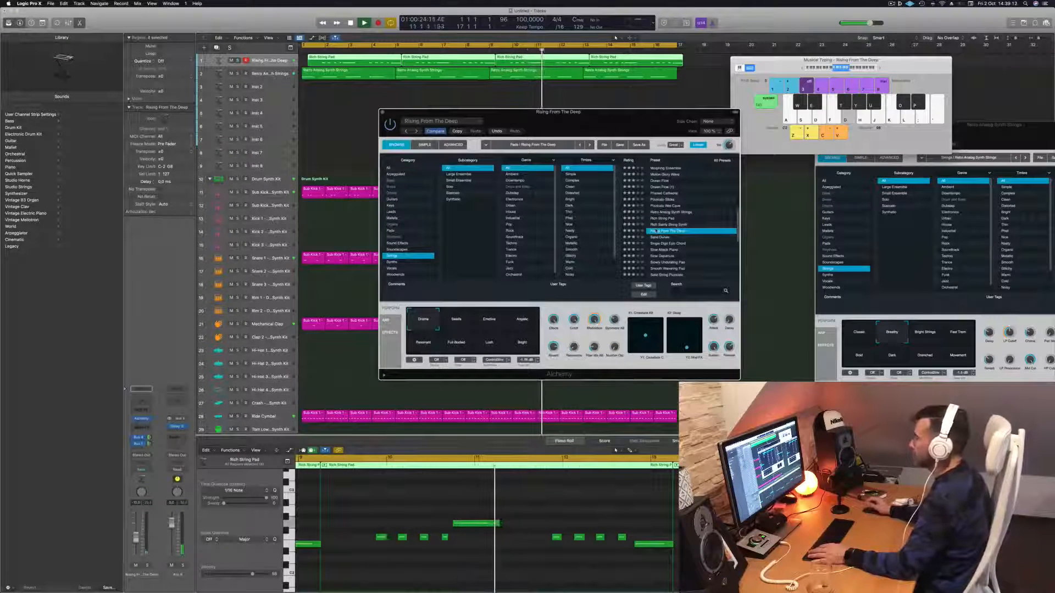
pyautogui.press('space')
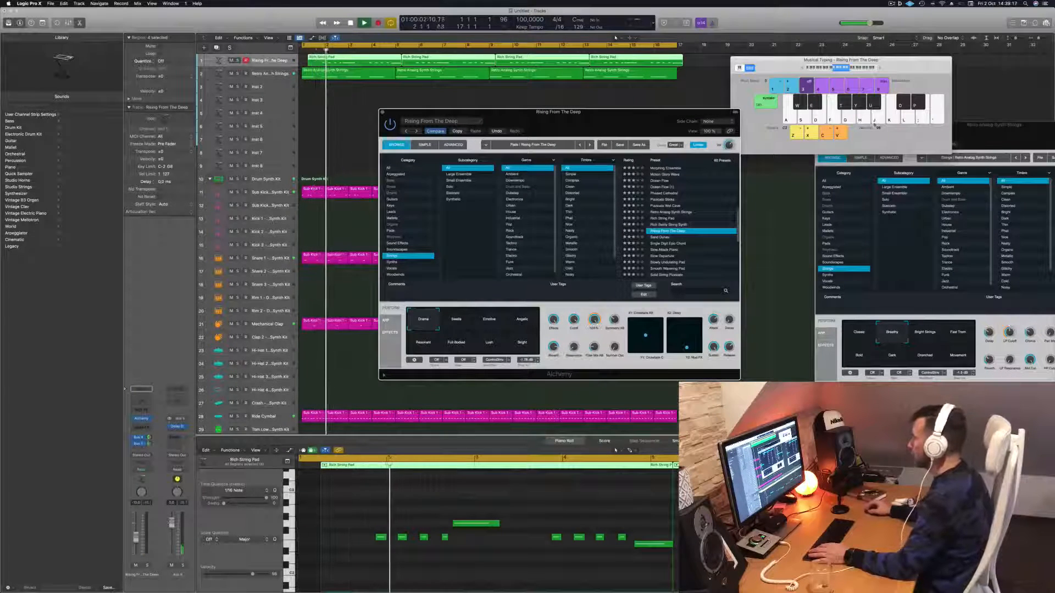
pyautogui.click(659, 238)
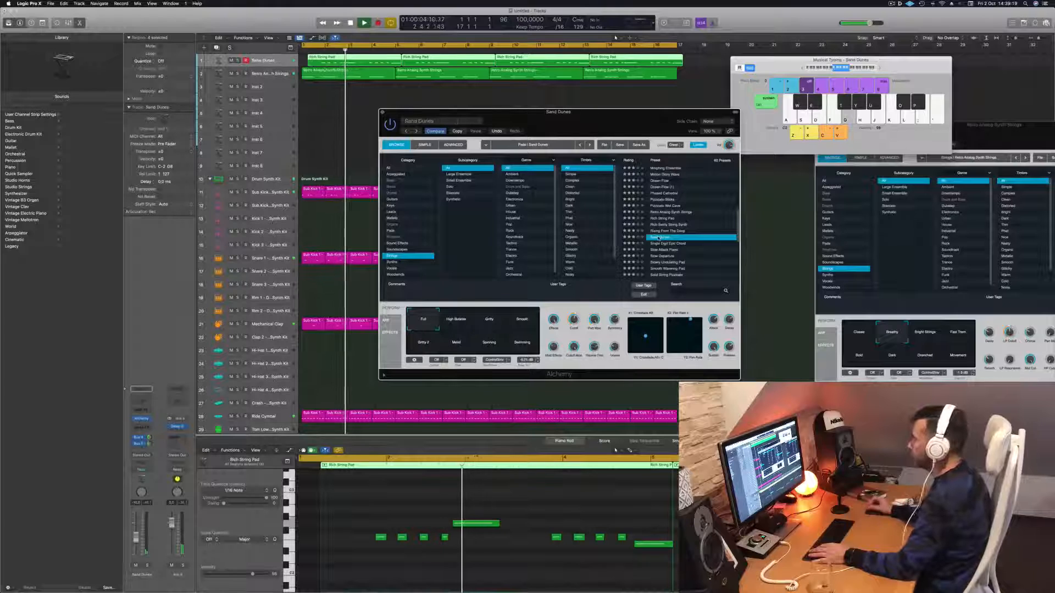
pyautogui.moveTo(642, 123); pyautogui.dragTo(584, 99)
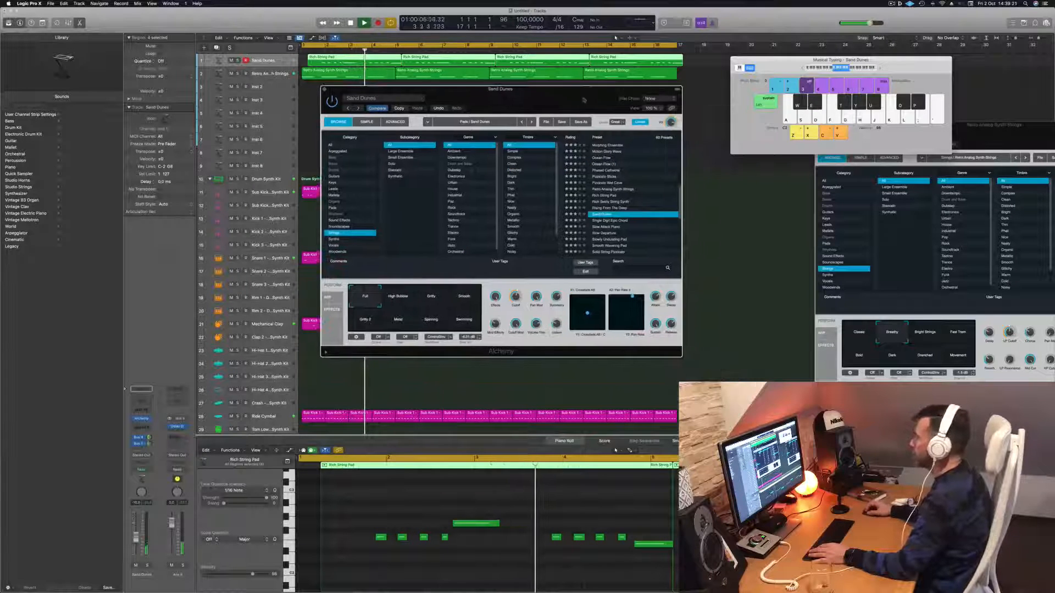
pyautogui.click(614, 221)
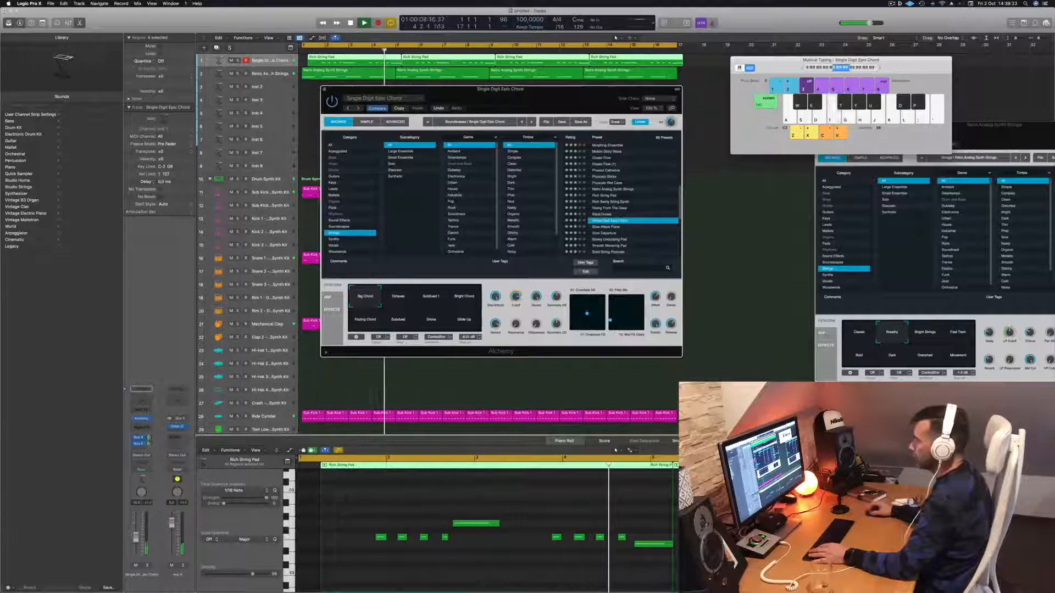
pyautogui.click(511, 500)
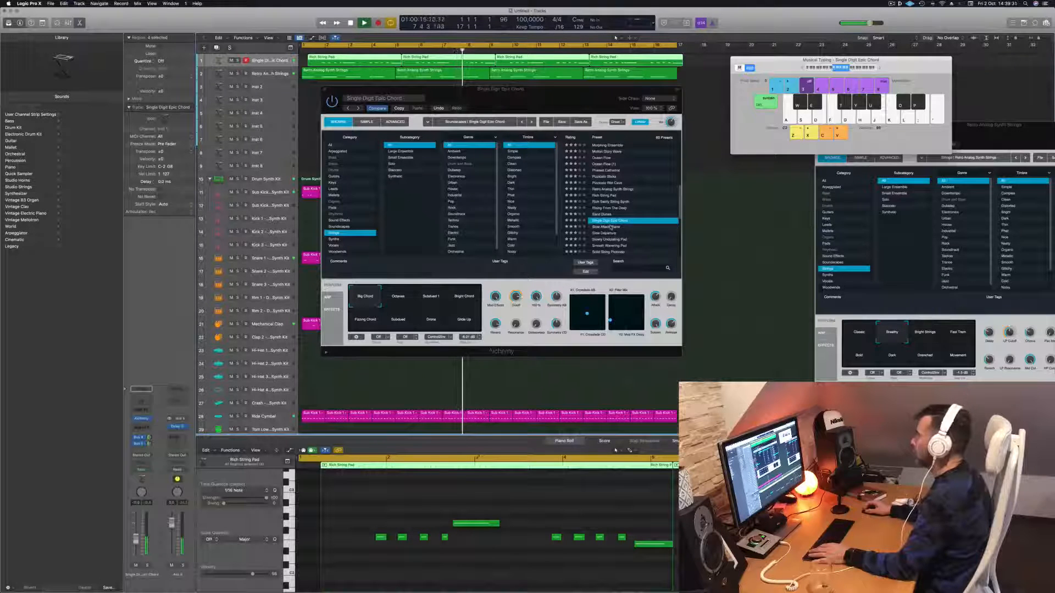
pyautogui.click(611, 226)
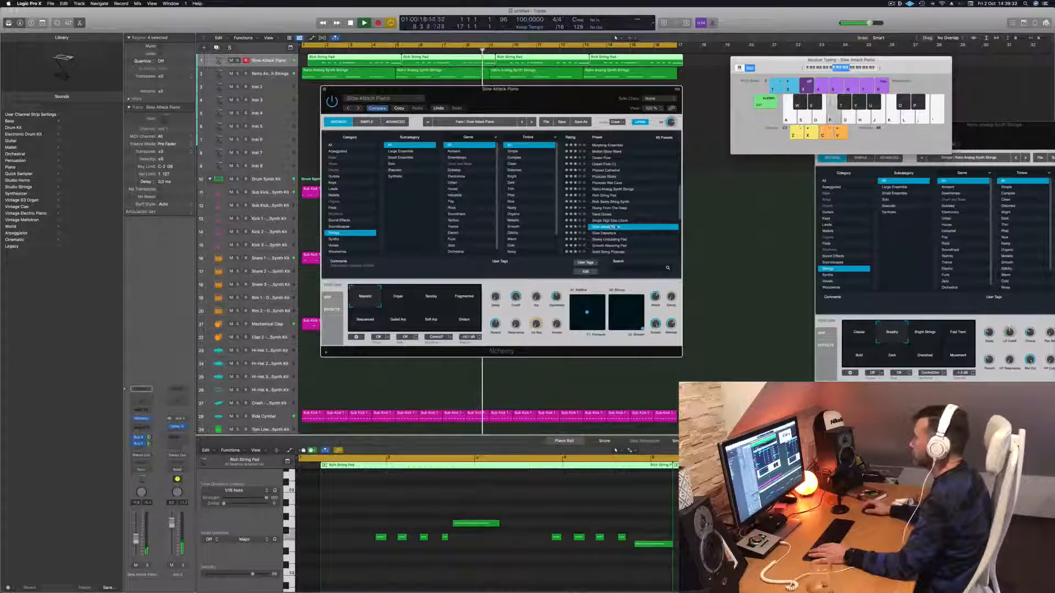
pyautogui.click(602, 232)
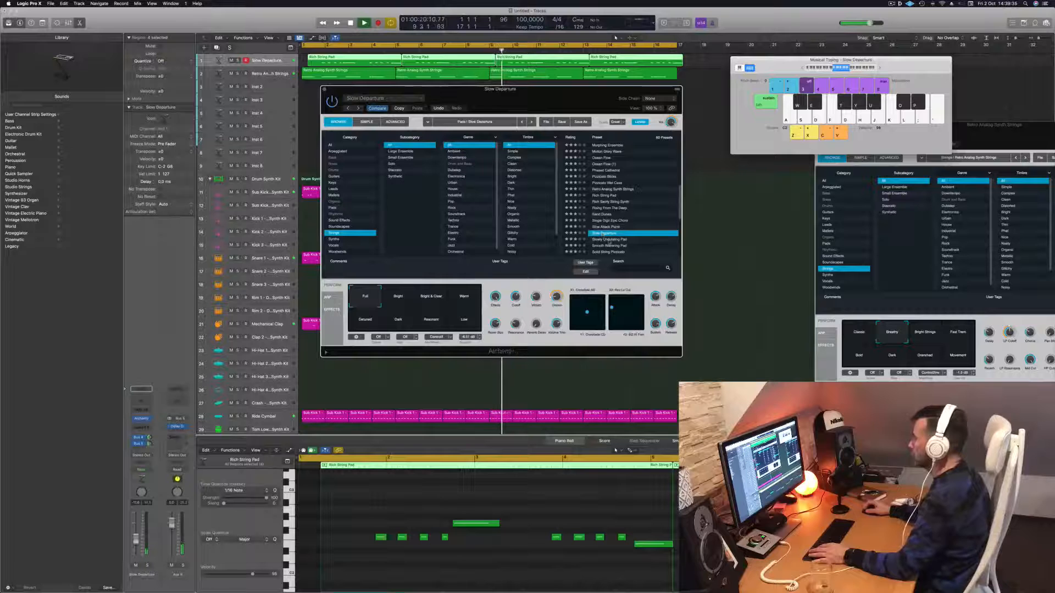
# Load the Slowly Undulating Pad preset, fine-tune the channel volume during playback and close Alchemy
pyautogui.scroll(-3, 627, 233)
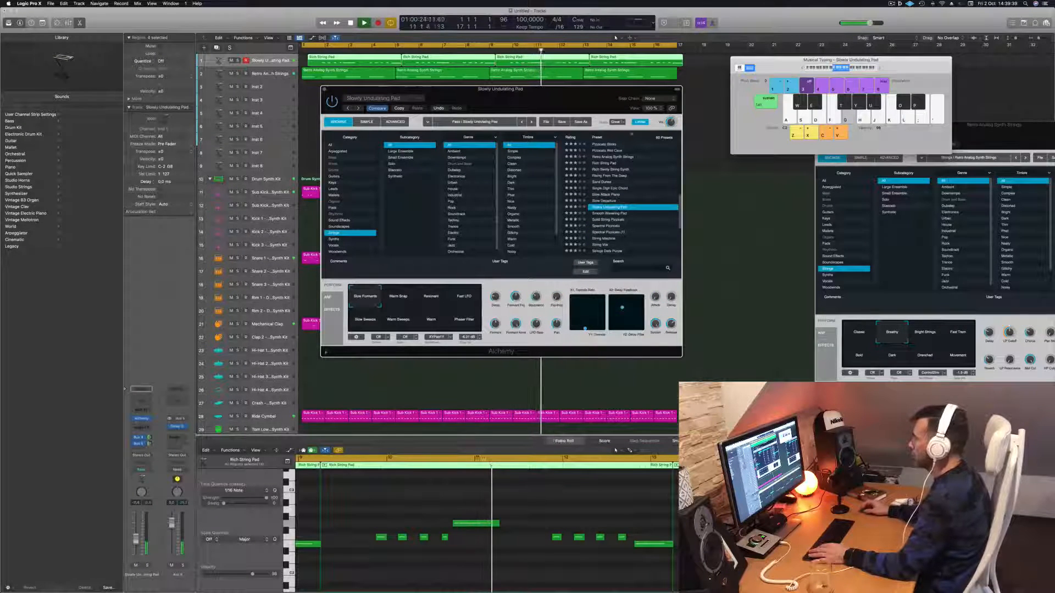
pyautogui.moveTo(559, 108); pyautogui.dragTo(569, 102)
pyautogui.click(138, 537)
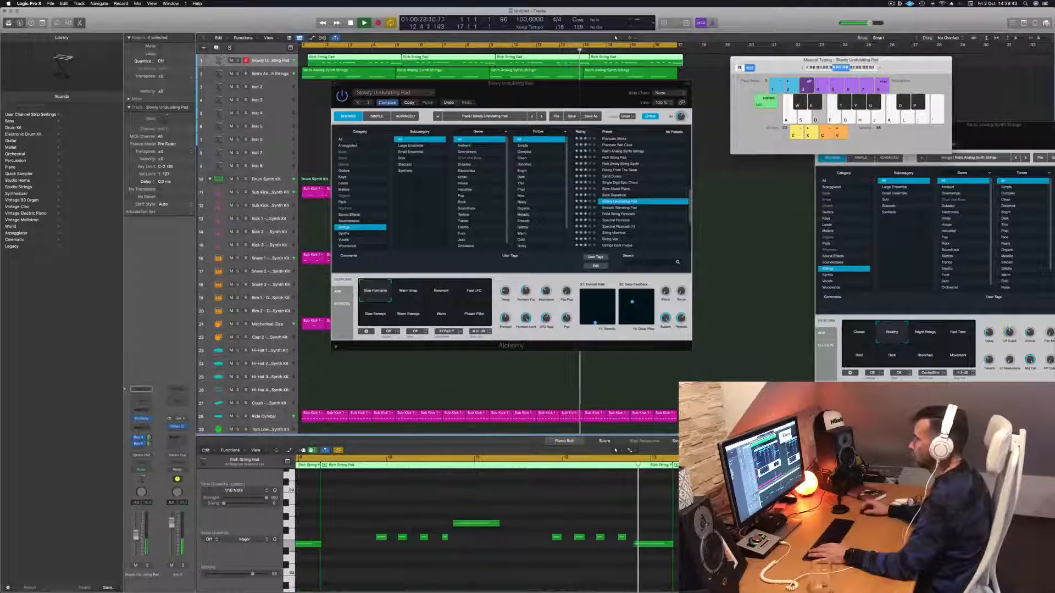
pyautogui.moveTo(520, 103); pyautogui.dragTo(569, 92)
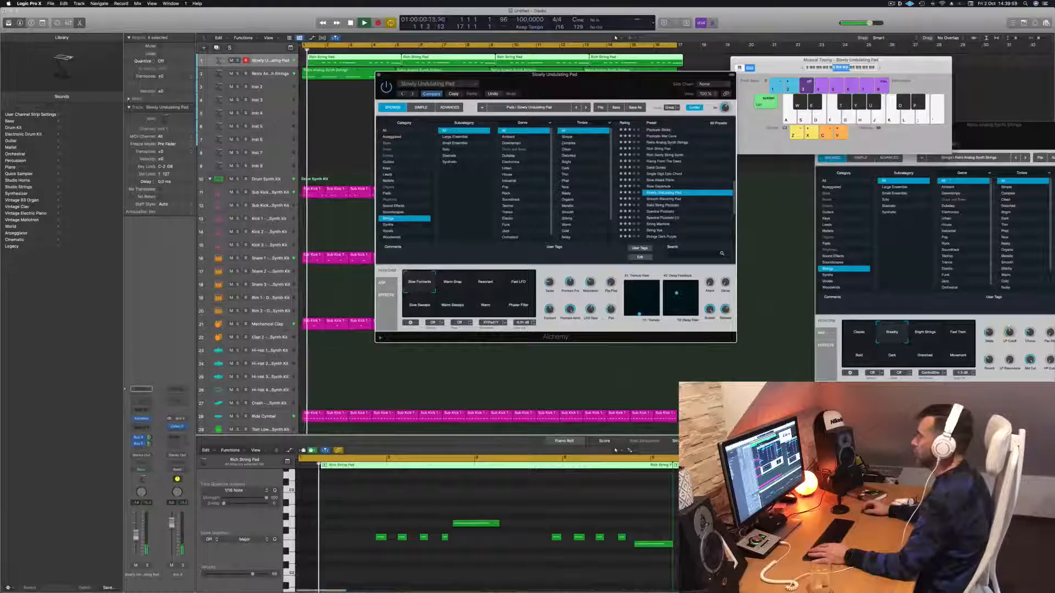
pyautogui.moveTo(561, 88); pyautogui.dragTo(542, 110)
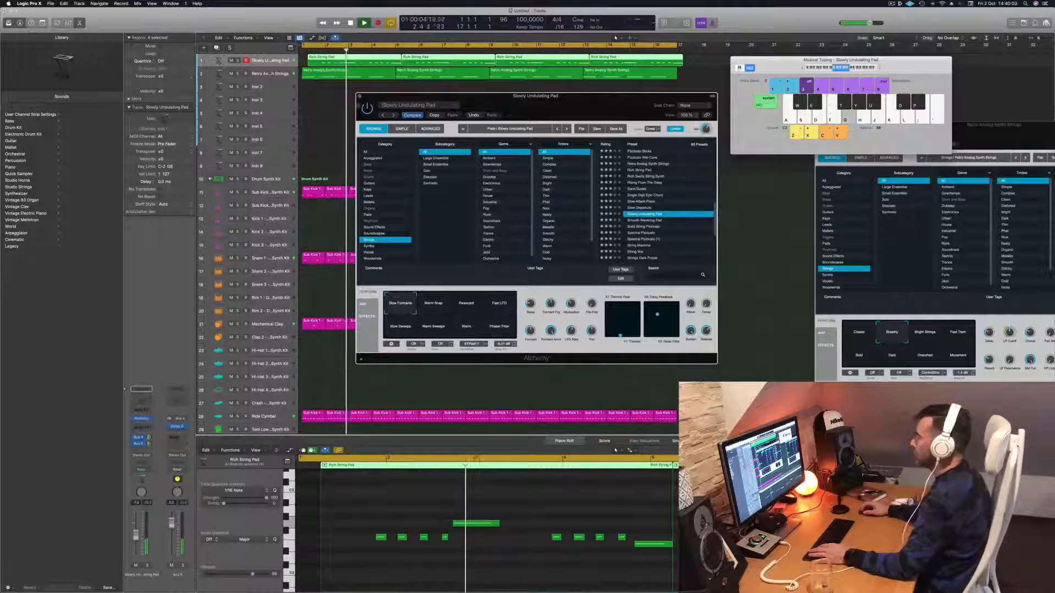
pyautogui.click(360, 96)
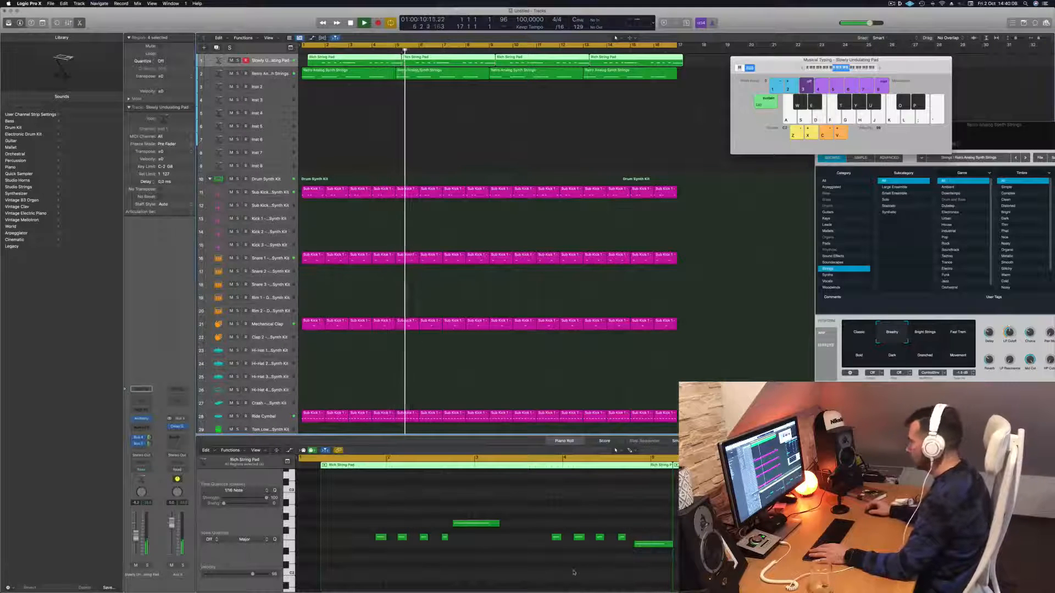
# Restart playback and nudge the long last note of the first Rich String Pad region slightly earlier
pyautogui.press('space')
pyautogui.click(642, 544)
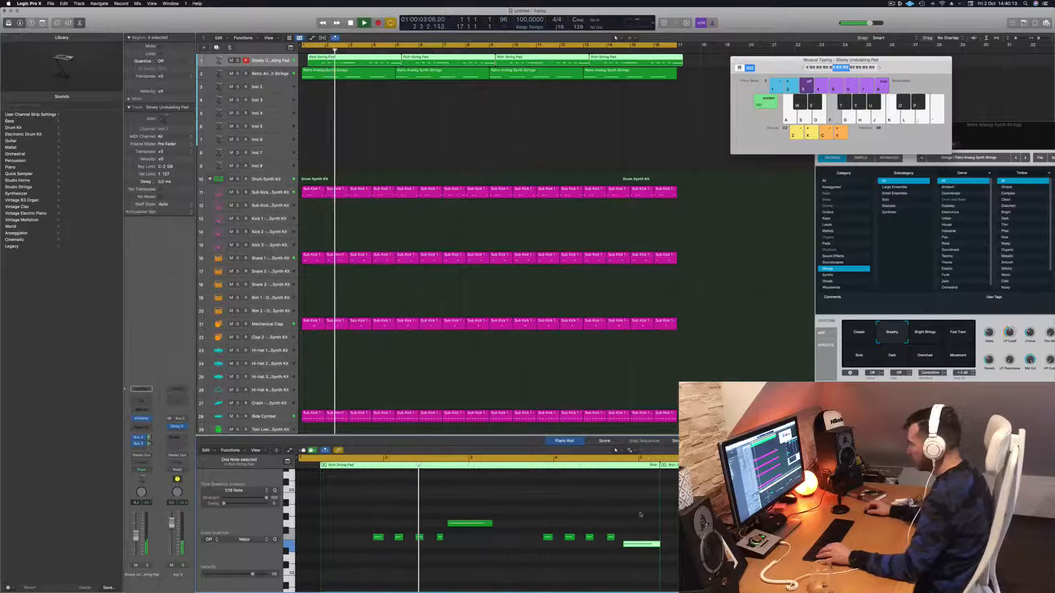
pyautogui.hotkey('alt', 'Left')
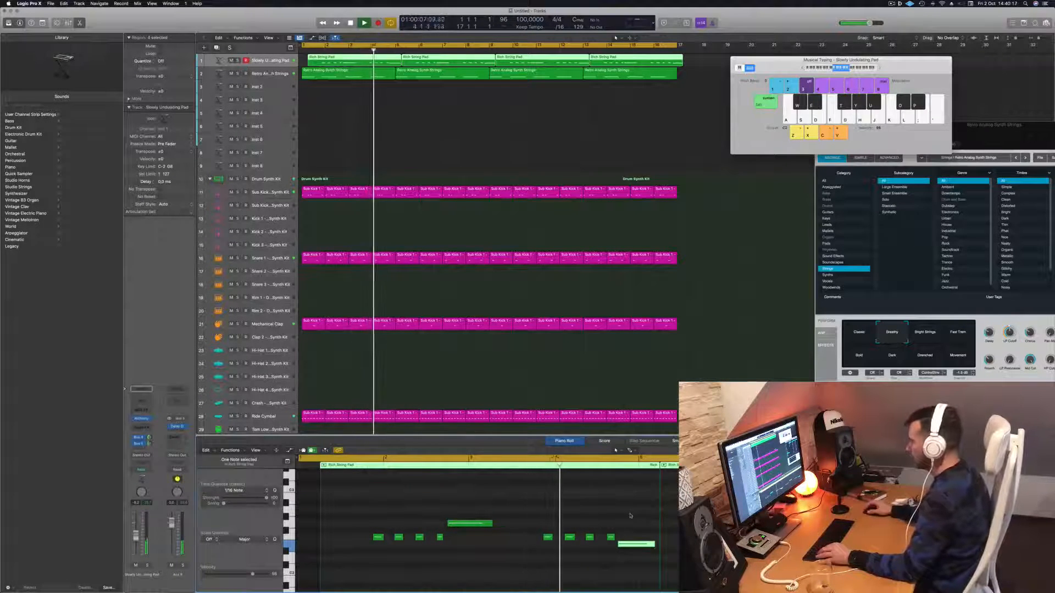
pyautogui.scroll(-1, 623, 515)
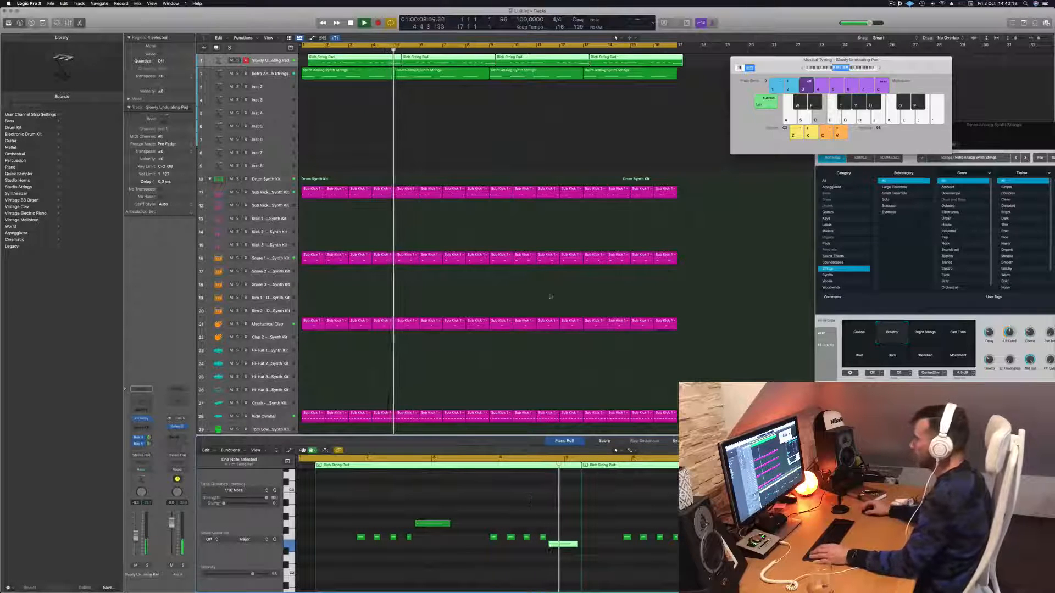
# Stop playback, replace the three later Rich String Pad copies with copies of the edited first region, and replay from the start
pyautogui.press('space')
pyautogui.moveTo(713, 62); pyautogui.dragTo(434, 56)
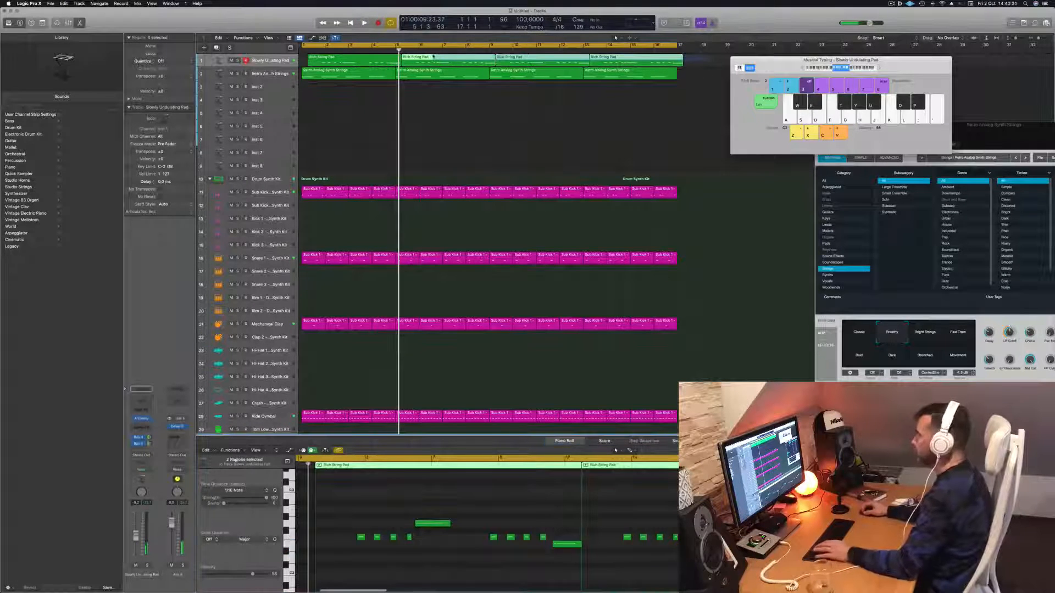
pyautogui.press('Delete')
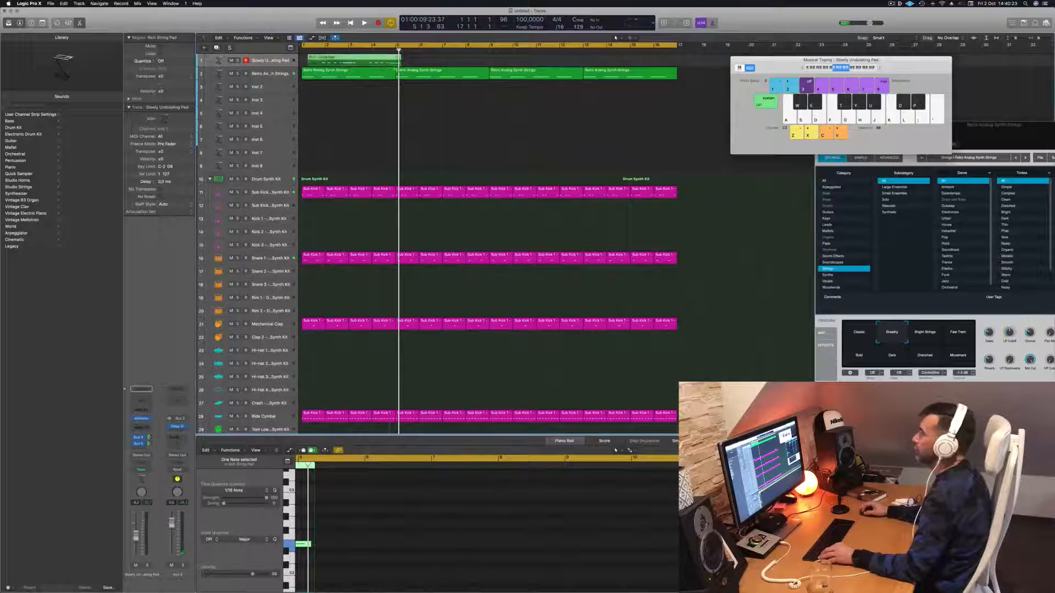
pyautogui.keyDown('alt'); pyautogui.moveTo(346, 62); pyautogui.dragTo(440, 62); pyautogui.keyUp('alt')
pyautogui.moveTo(527, 62)
pyautogui.mouseDown()
pyautogui.moveTo(359, 61)
pyautogui.moveTo(545, 66)
pyautogui.mouseUp()
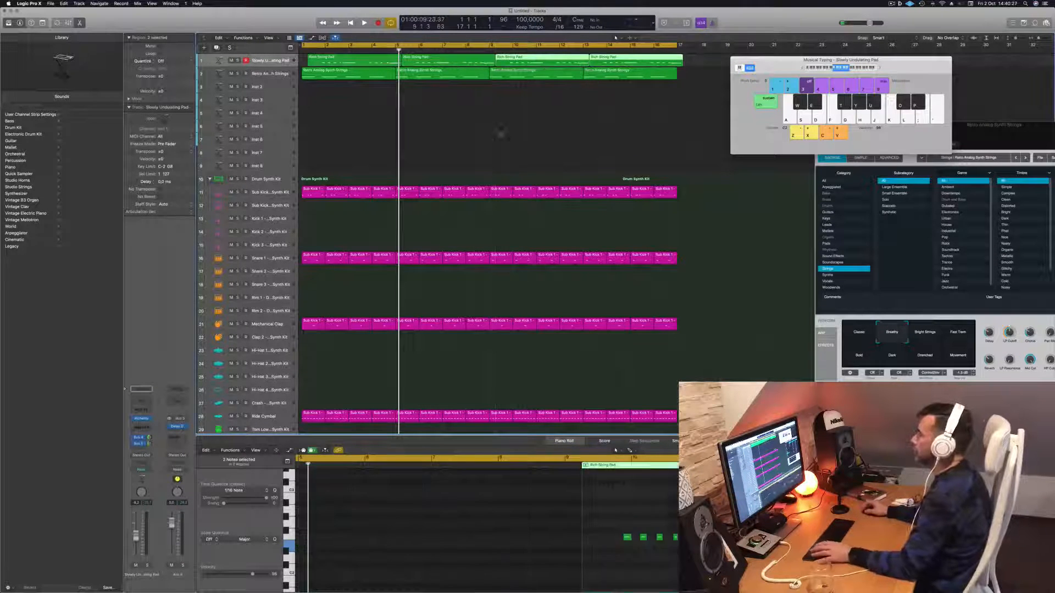
pyautogui.press('space')
pyautogui.press('super+Left')
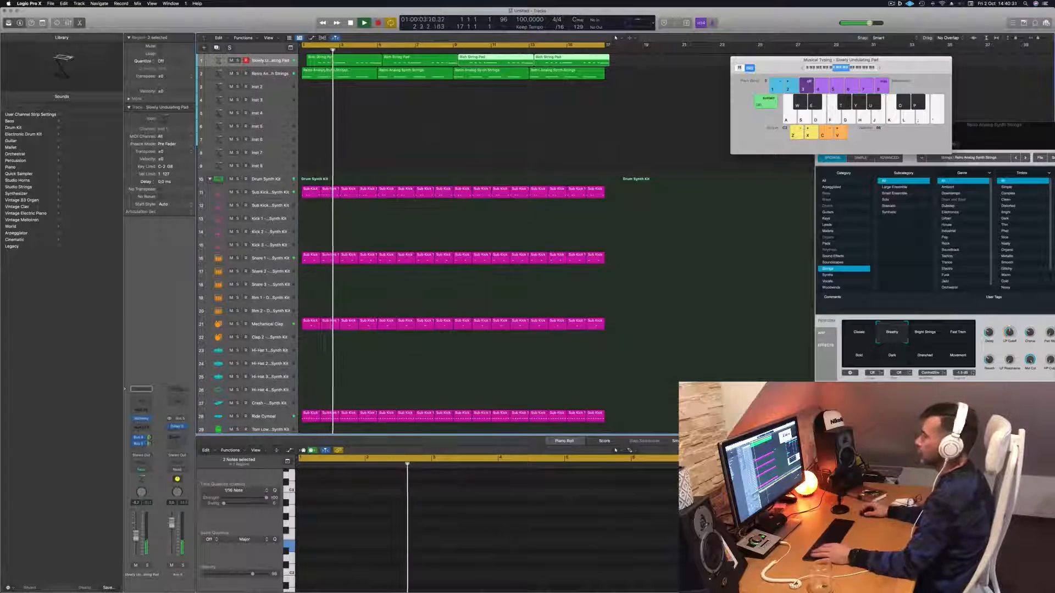
# Insert a Channel EQ on the Slowly Undulating Pad track and enable its low cut at 152 Hz
pyautogui.click(270, 64)
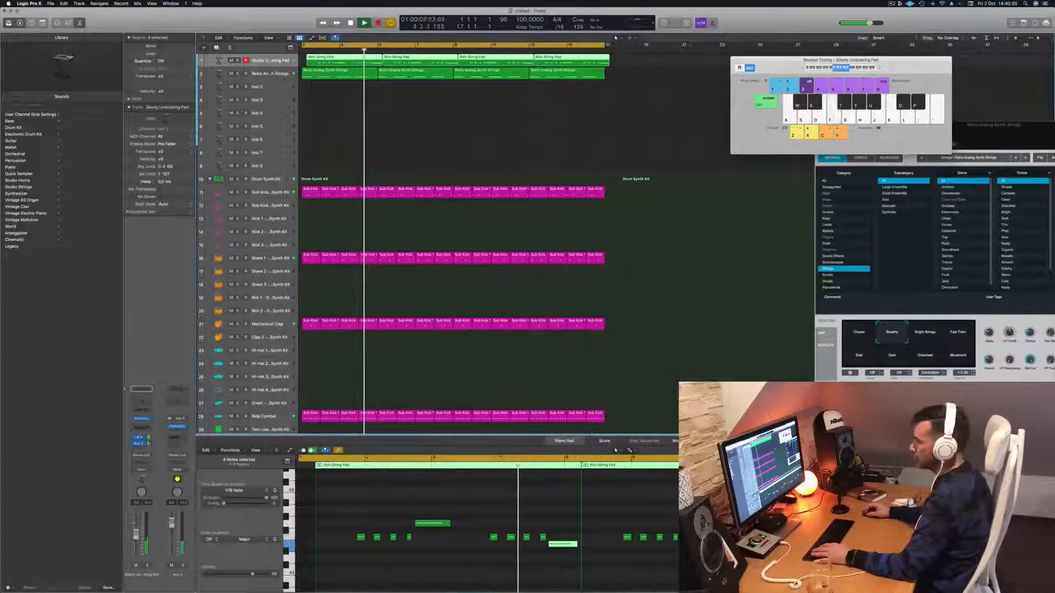
pyautogui.click(141, 402)
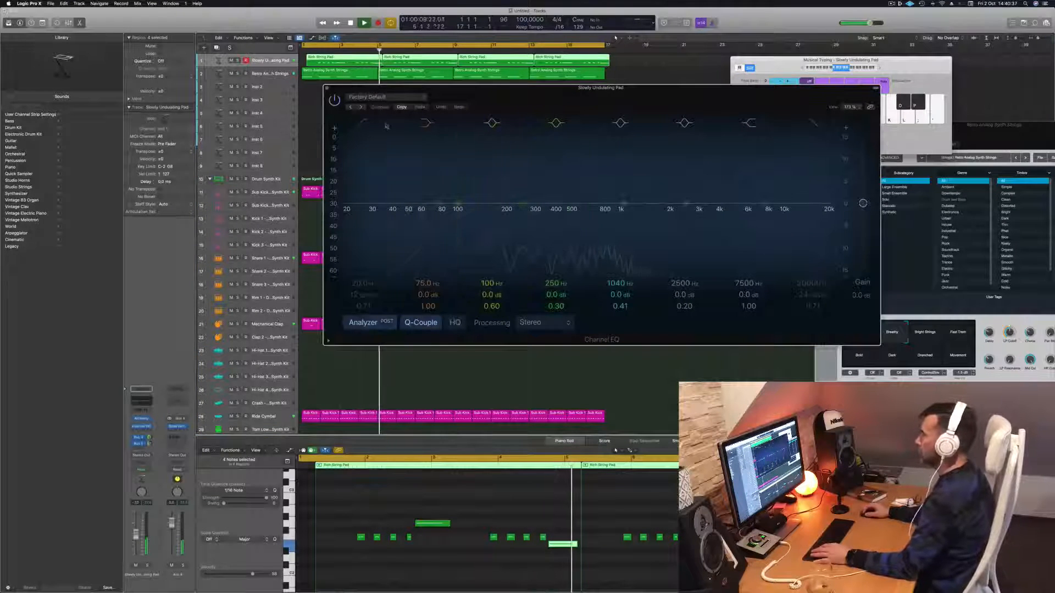
pyautogui.click(363, 123)
pyautogui.moveTo(372, 172); pyautogui.dragTo(516, 161)
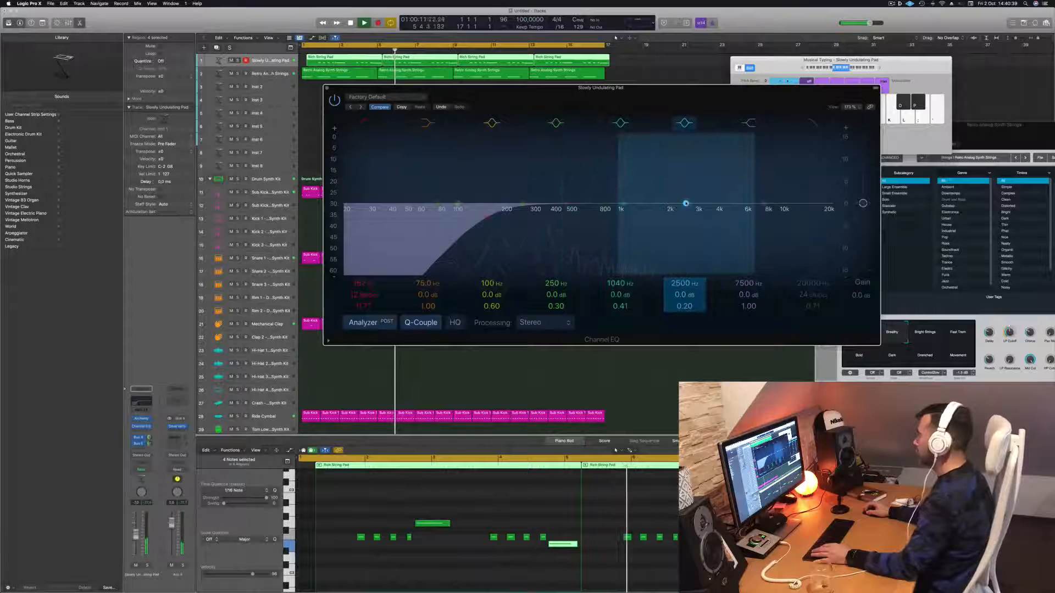
# Set the sixth EQ band to 1060 Hz at -0.8 dB and the high shelf to 1980 Hz at +4.6 dB
pyautogui.moveTo(686, 204); pyautogui.dragTo(703, 205)
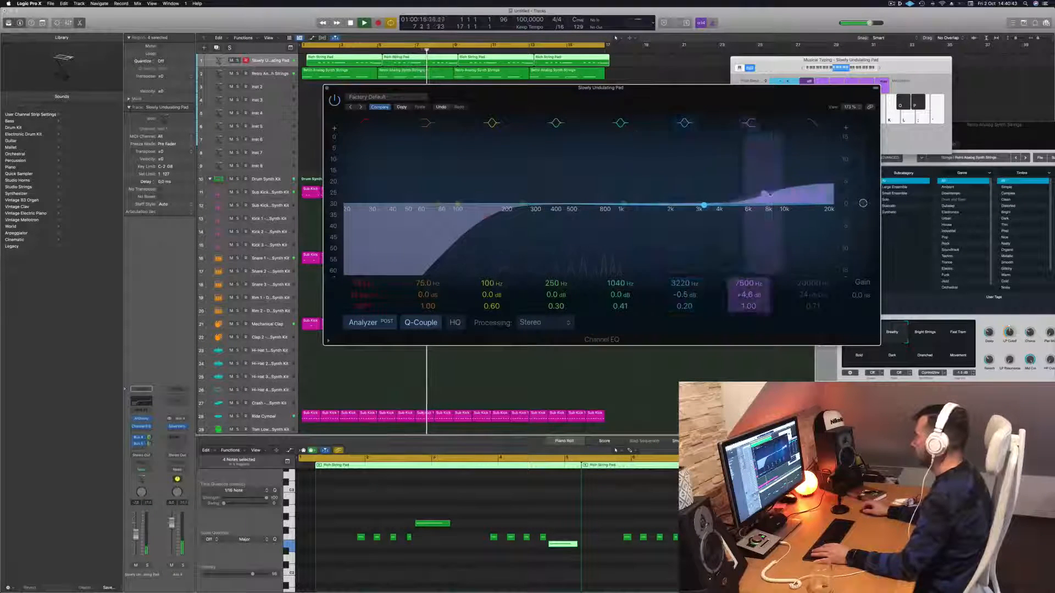
pyautogui.moveTo(704, 205); pyautogui.dragTo(623, 204)
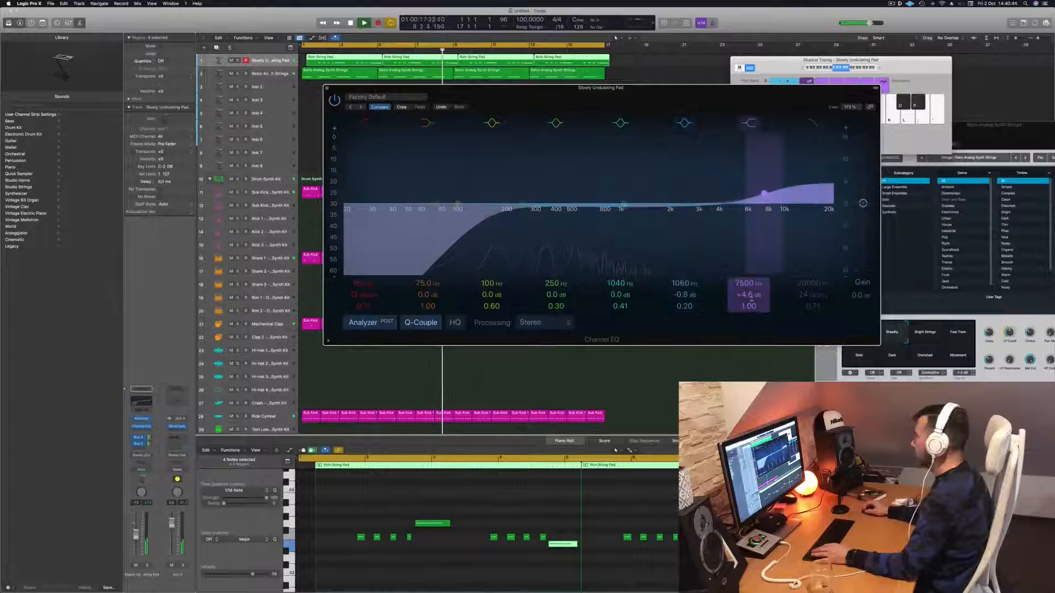
pyautogui.moveTo(763, 193); pyautogui.dragTo(666, 194)
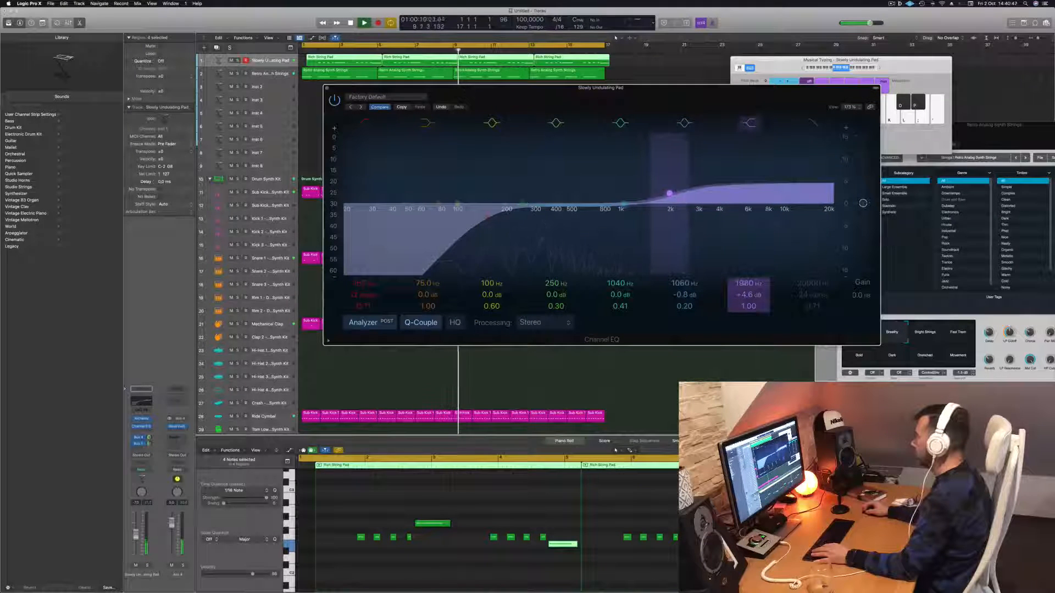
# Move the EQ window aside, fine-tune the pad's formant frequency control in Alchemy and close Alchemy
pyautogui.moveTo(534, 93); pyautogui.dragTo(822, 127)
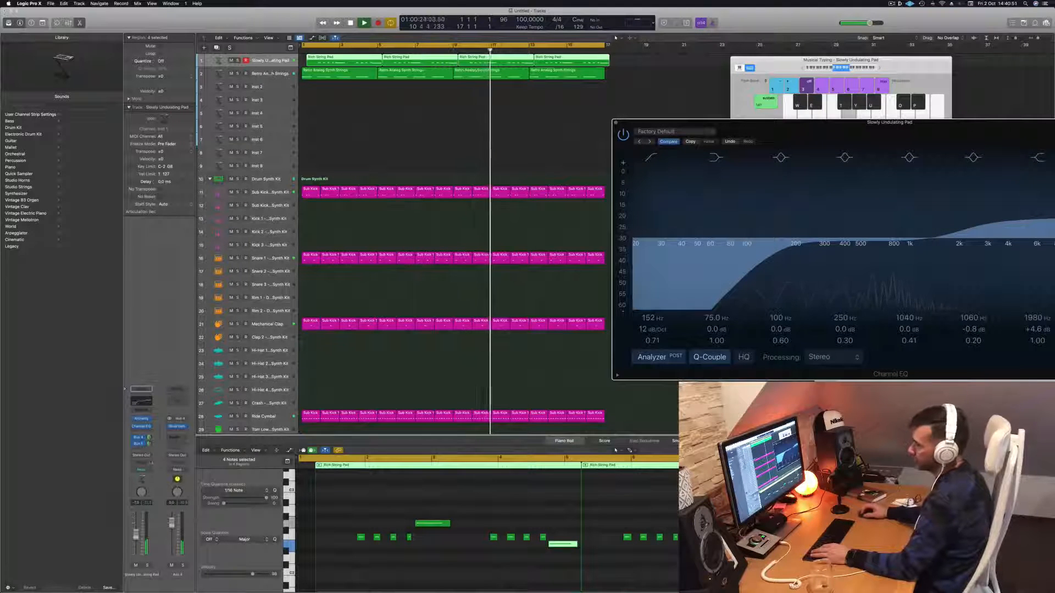
pyautogui.click(141, 419)
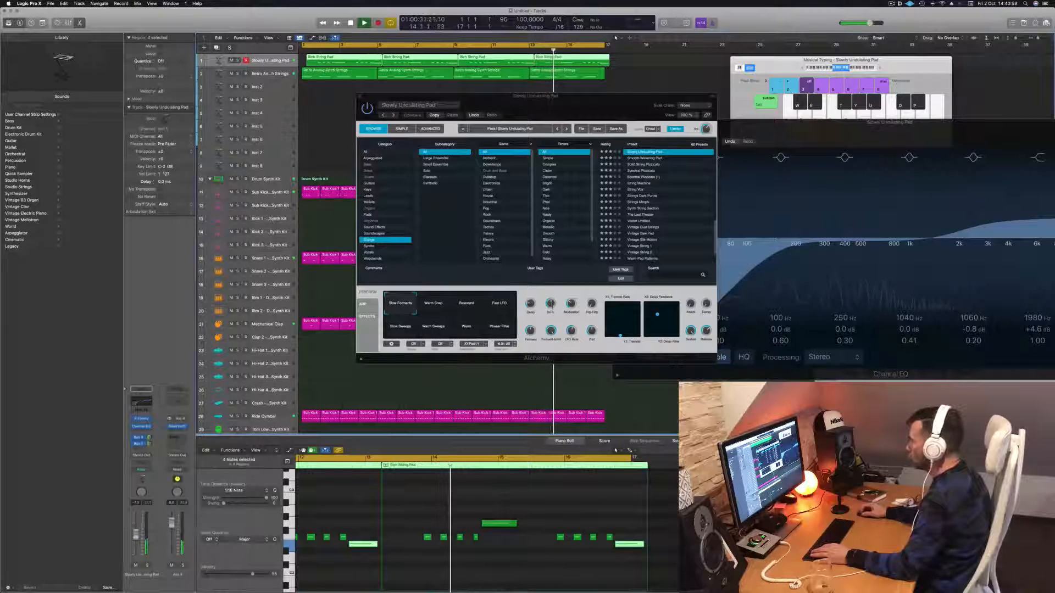
pyautogui.moveTo(551, 304); pyautogui.dragTo(553, 295)
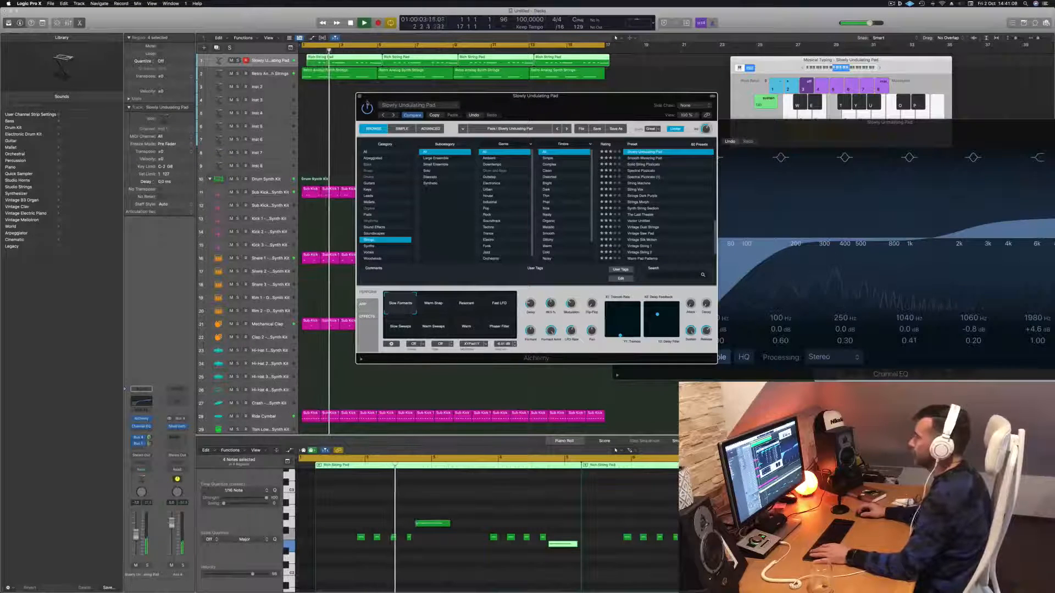
pyautogui.click(360, 96)
# Turn off the high shelf band in the pad's Channel EQ and close the EQ window
pyautogui.moveTo(871, 134); pyautogui.dragTo(645, 129)
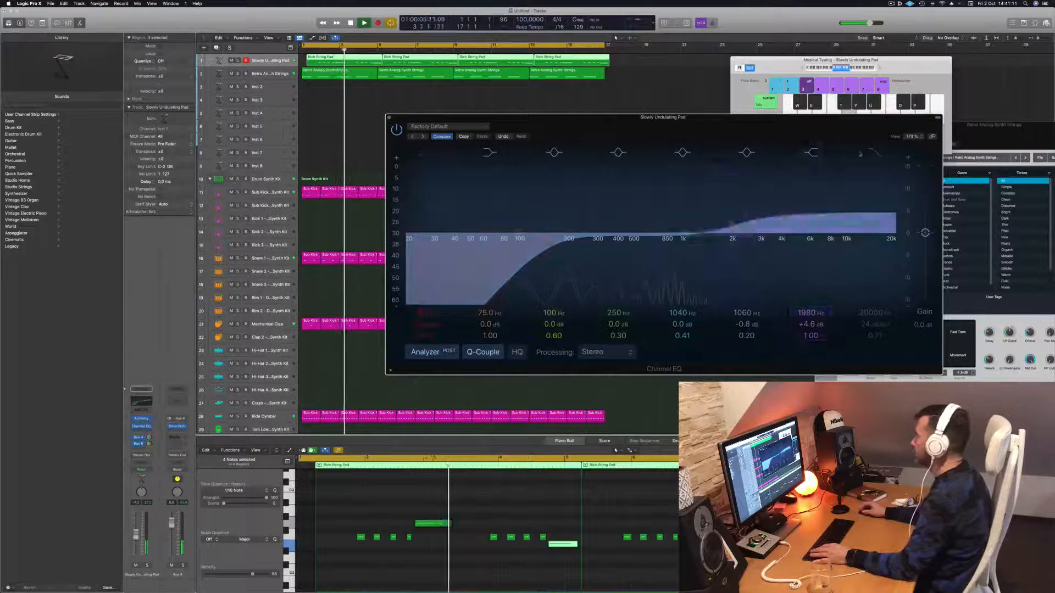
pyautogui.click(812, 153)
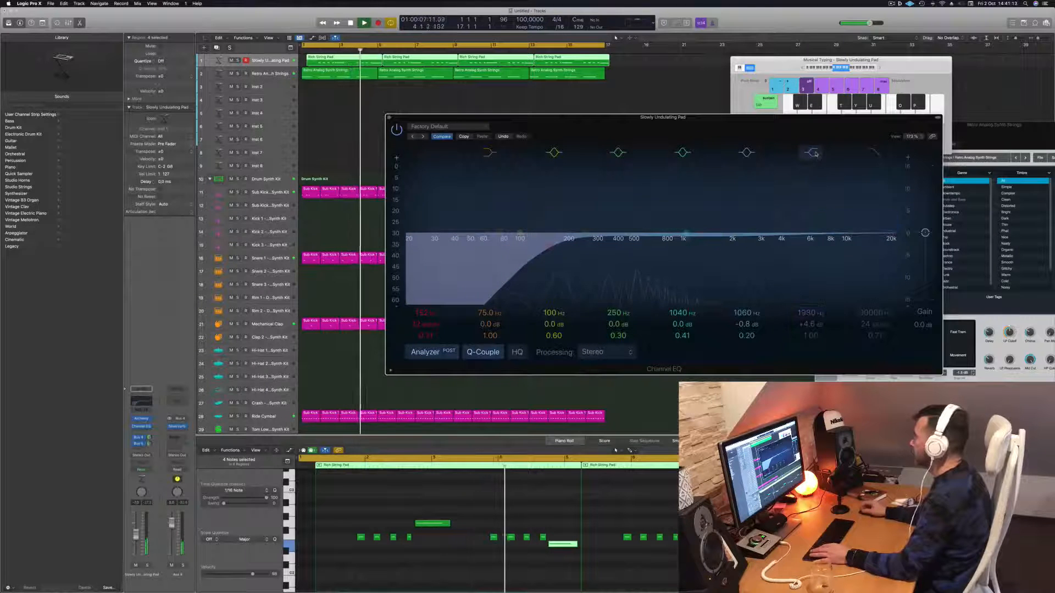
pyautogui.moveTo(389, 119); pyautogui.dragTo(434, 112)
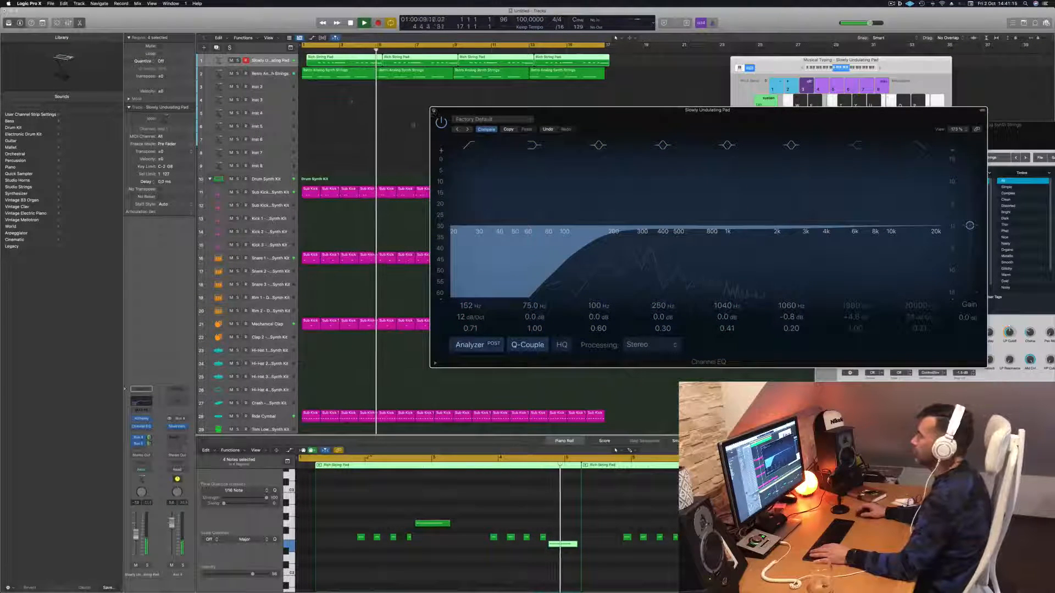
pyautogui.click(433, 111)
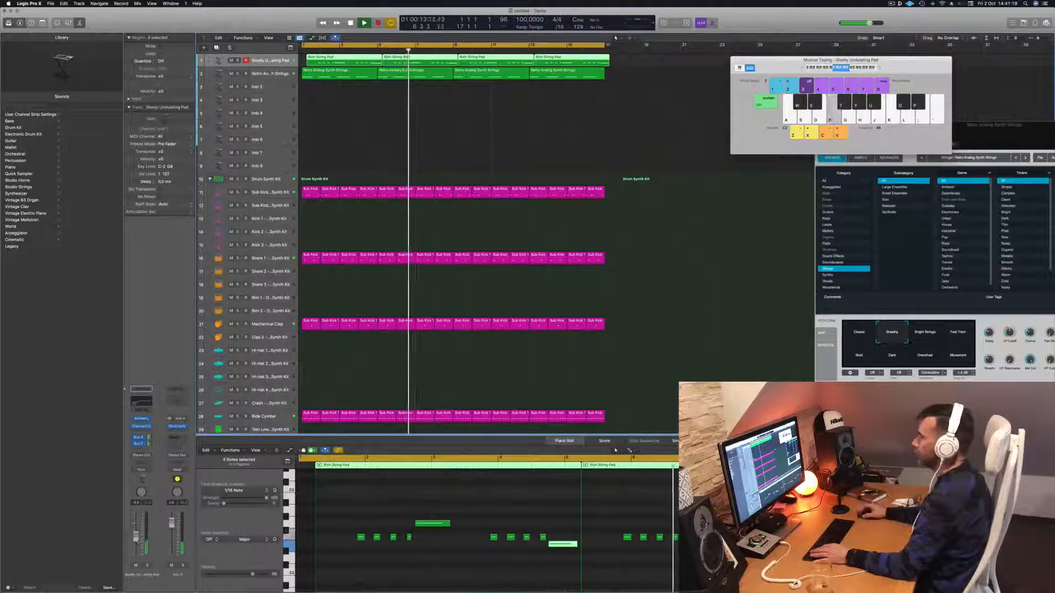
pyautogui.scroll(-3, 450, 242)
pyautogui.scroll(-1, 328, 173)
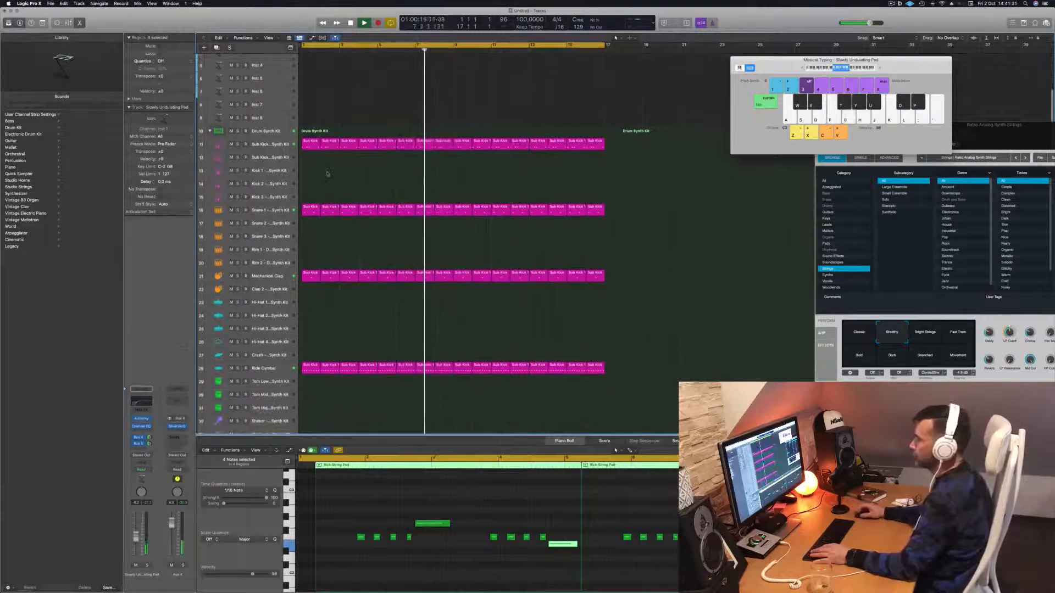
# Select the Sub Kick 2 track, lower the Musical Typing keyboard by one octave and audition its kick notes against the loop
pyautogui.click(306, 145)
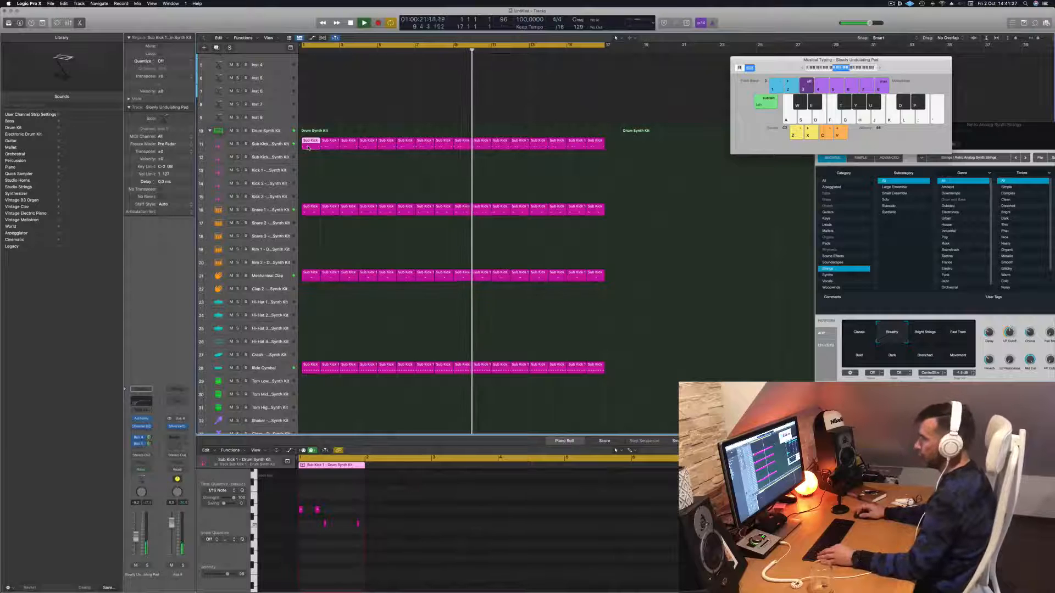
pyautogui.click(285, 158)
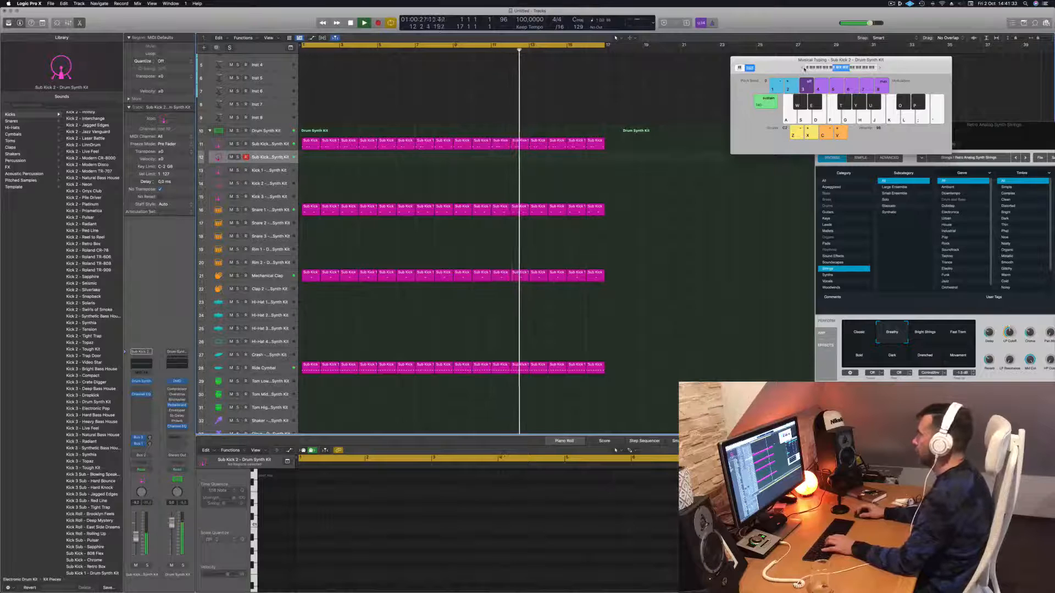
pyautogui.press('g')
pyautogui.click(804, 69)
pyautogui.press('g')
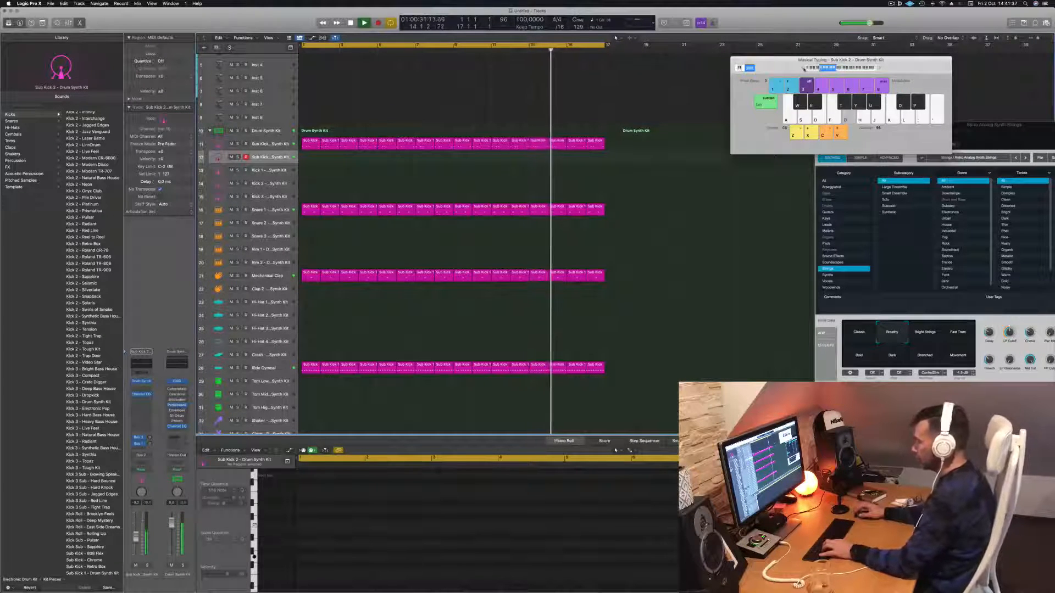
pyautogui.press('d')
pyautogui.press('a')
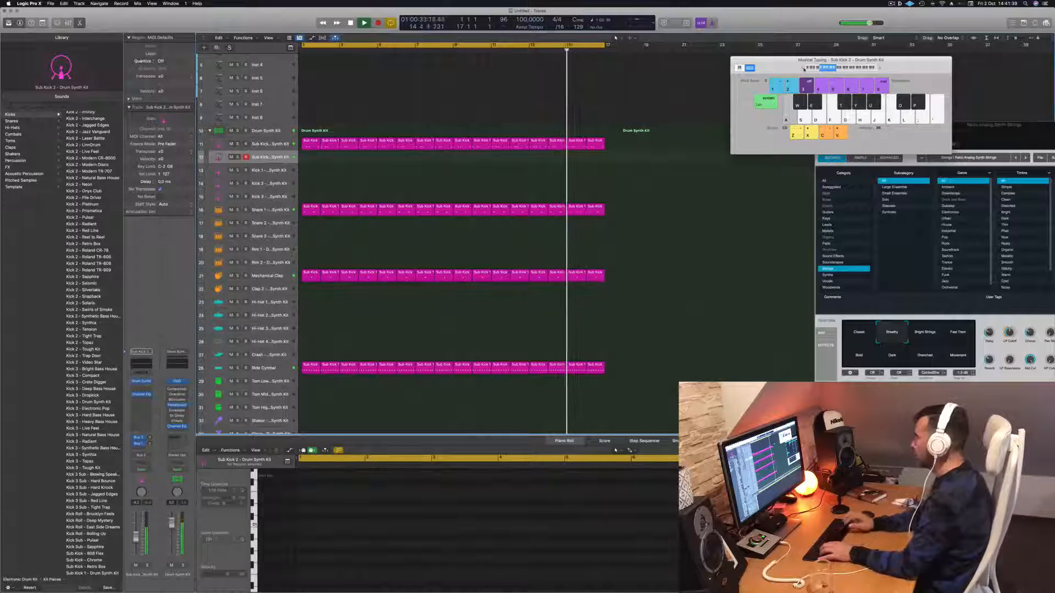
pyautogui.press('s')
pyautogui.press('j')
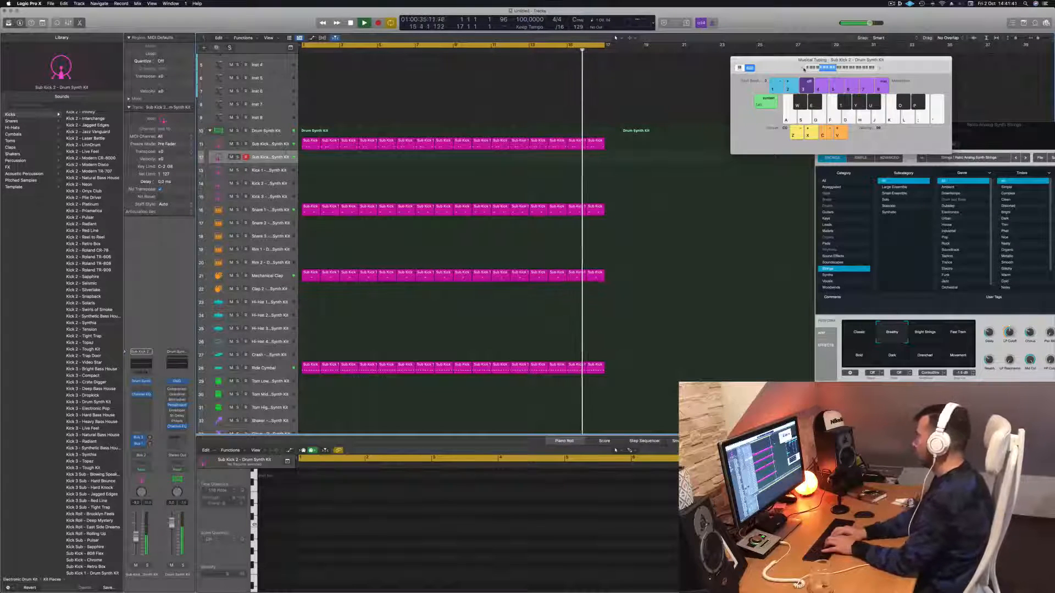
pyautogui.press('k')
pyautogui.press('f')
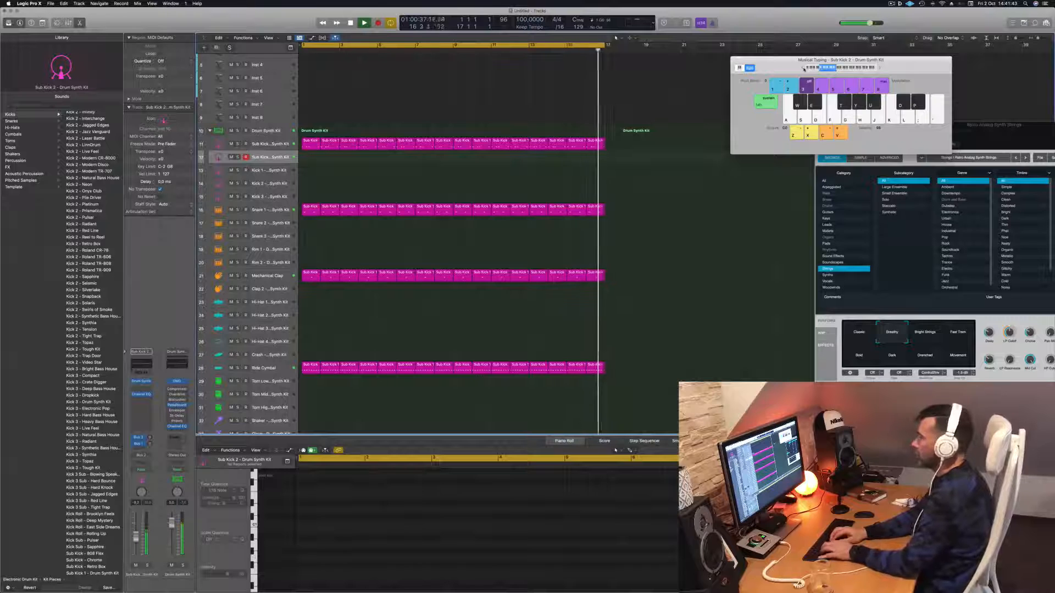
pyautogui.press('d')
pyautogui.press('k')
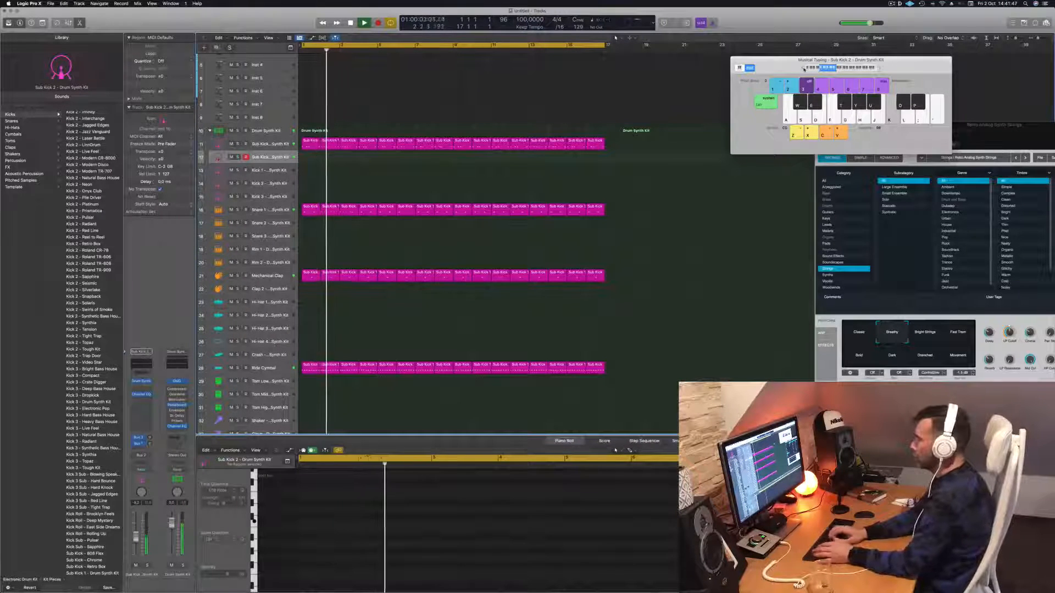
pyautogui.press('k')
pyautogui.press('k')
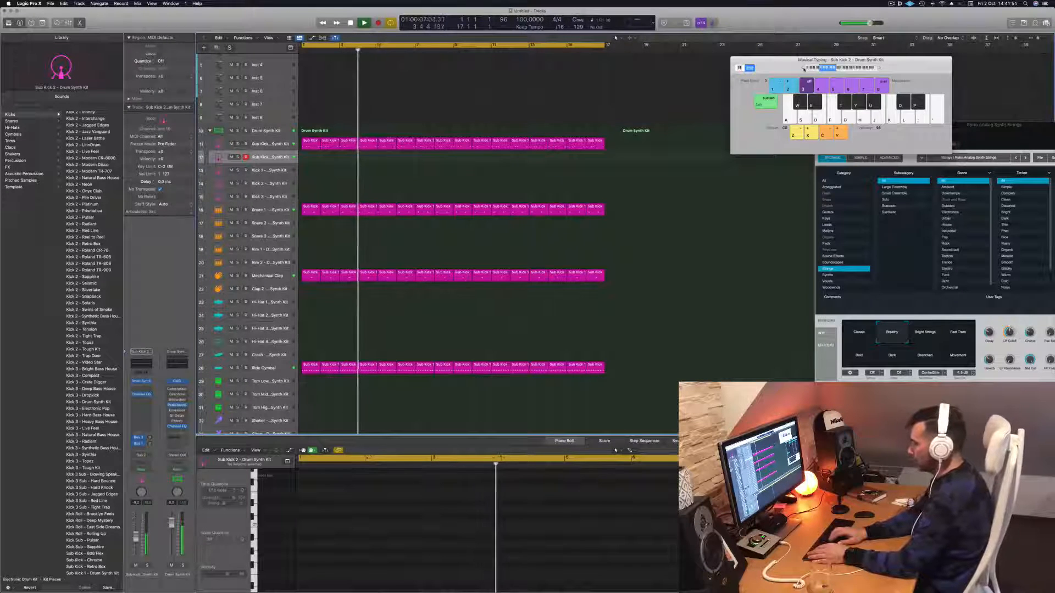
pyautogui.press('d')
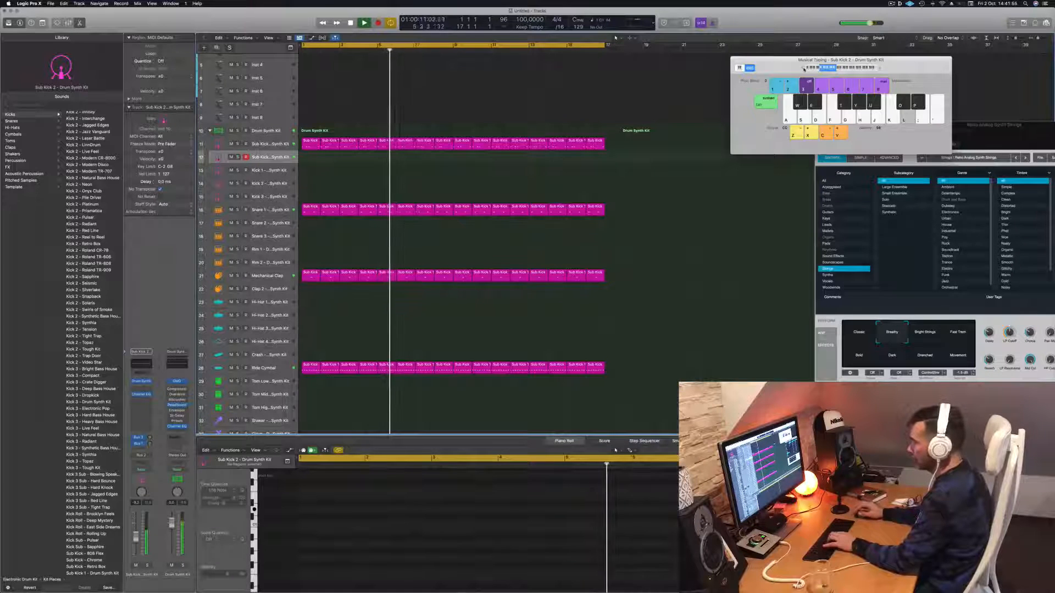
pyautogui.press('k')
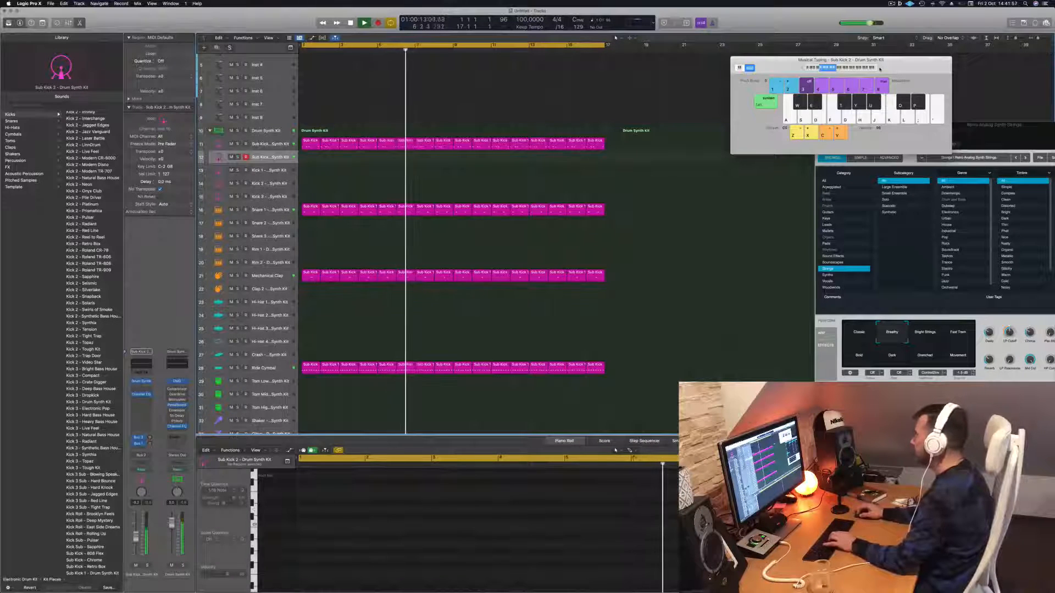
# Raise the Musical Typing keyboard by one octave and audition Sub Kick 2 hits over the loop
pyautogui.click(879, 69)
pyautogui.press('j')
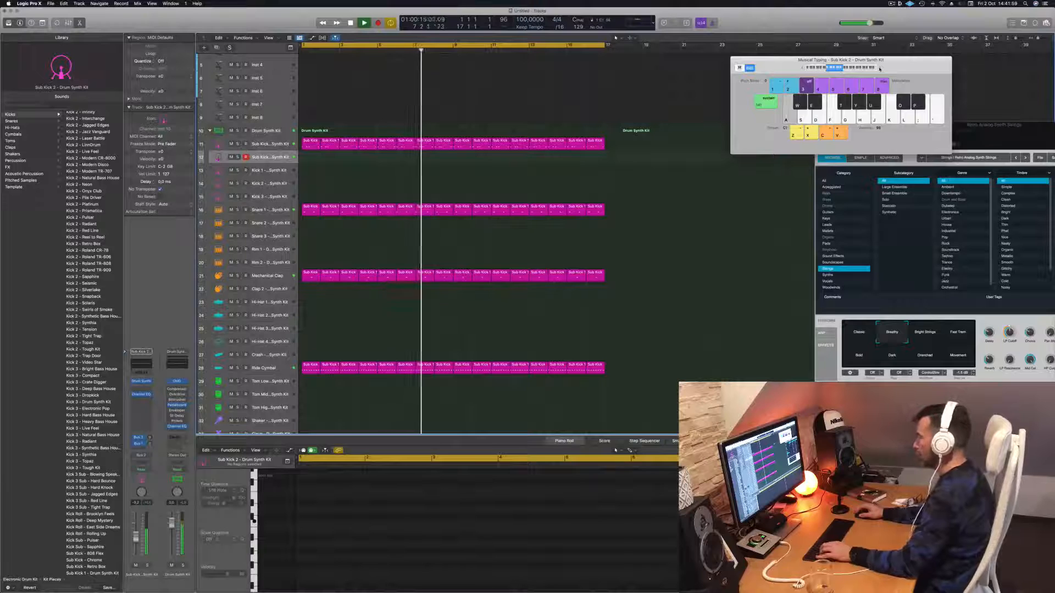
pyautogui.press('g')
pyautogui.press('g')
pyautogui.press('g')
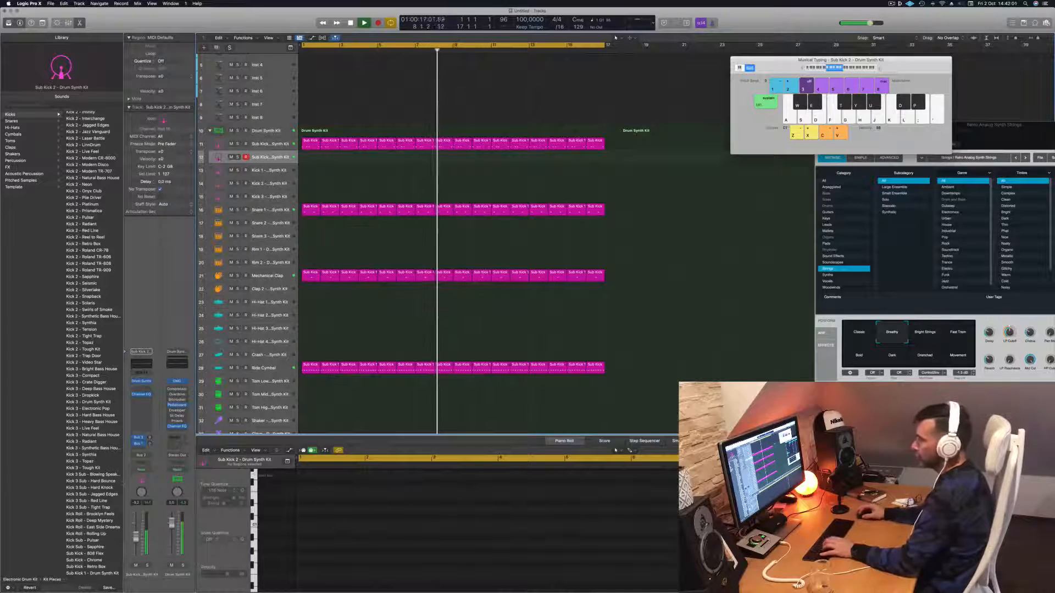
pyautogui.press('g')
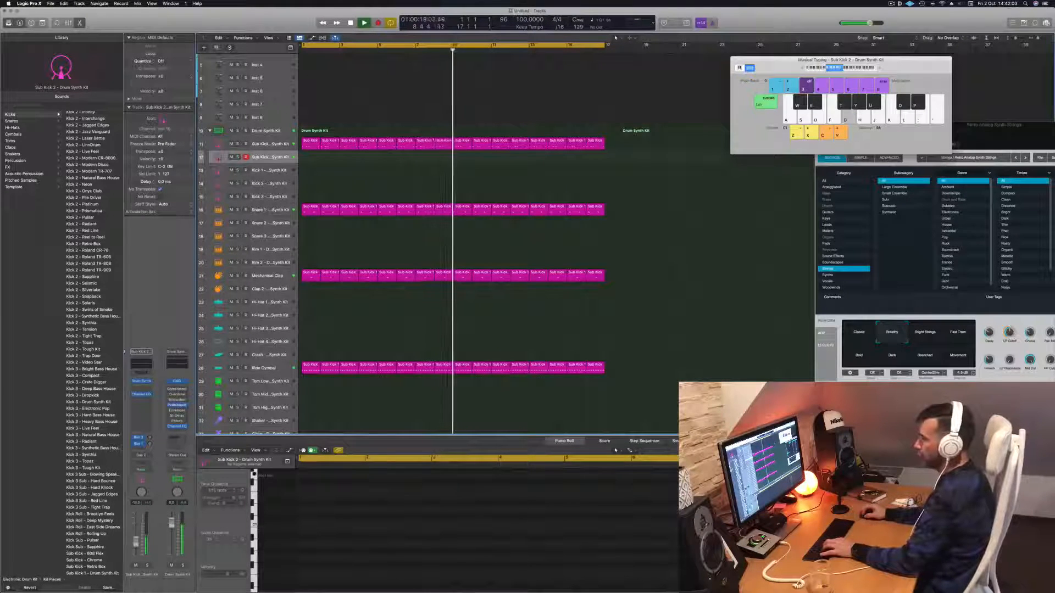
pyautogui.press('g')
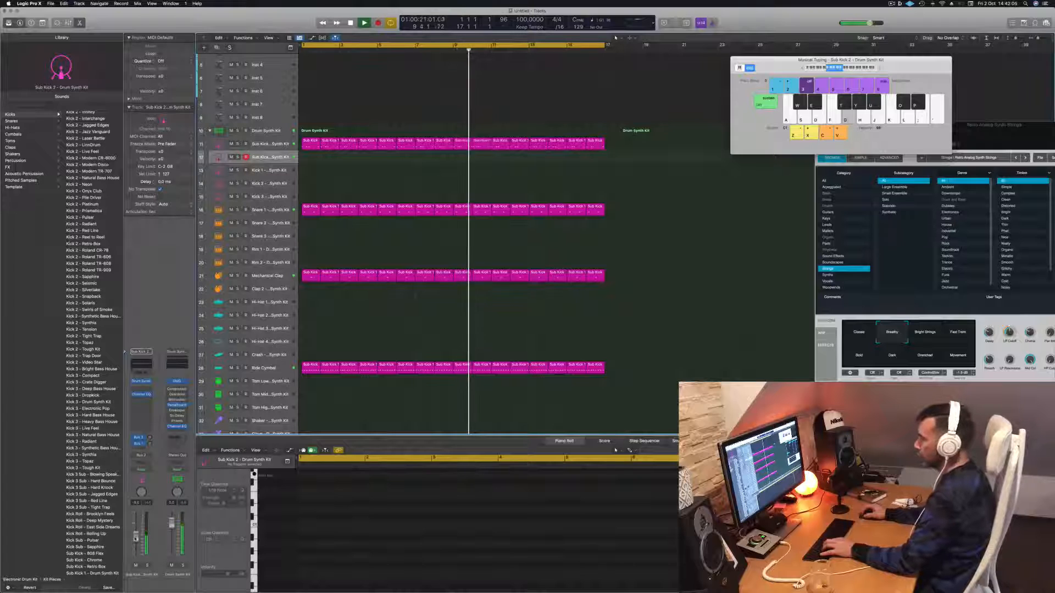
pyautogui.press('g')
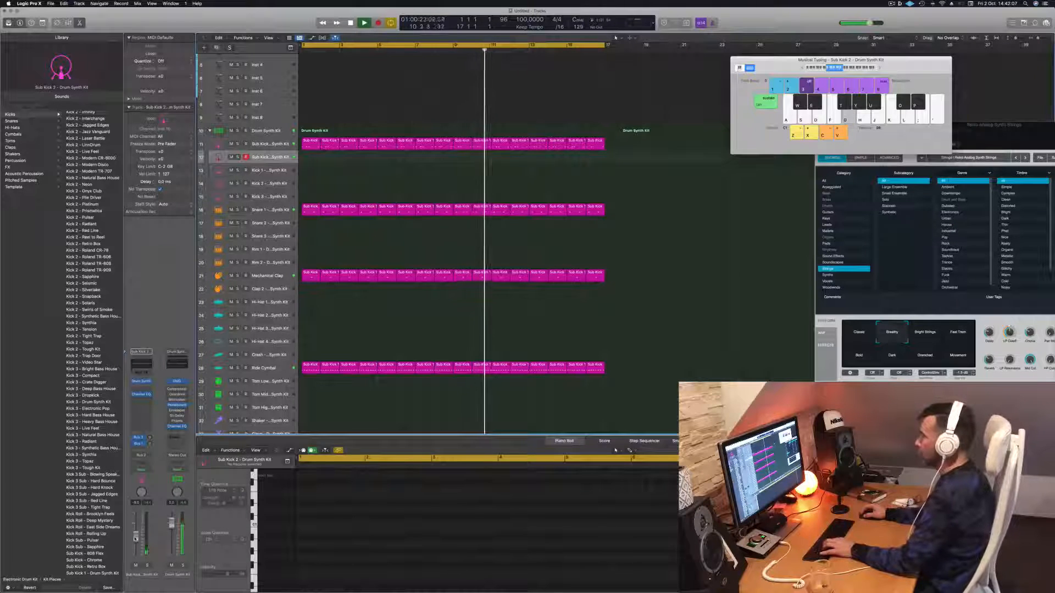
pyautogui.press('d')
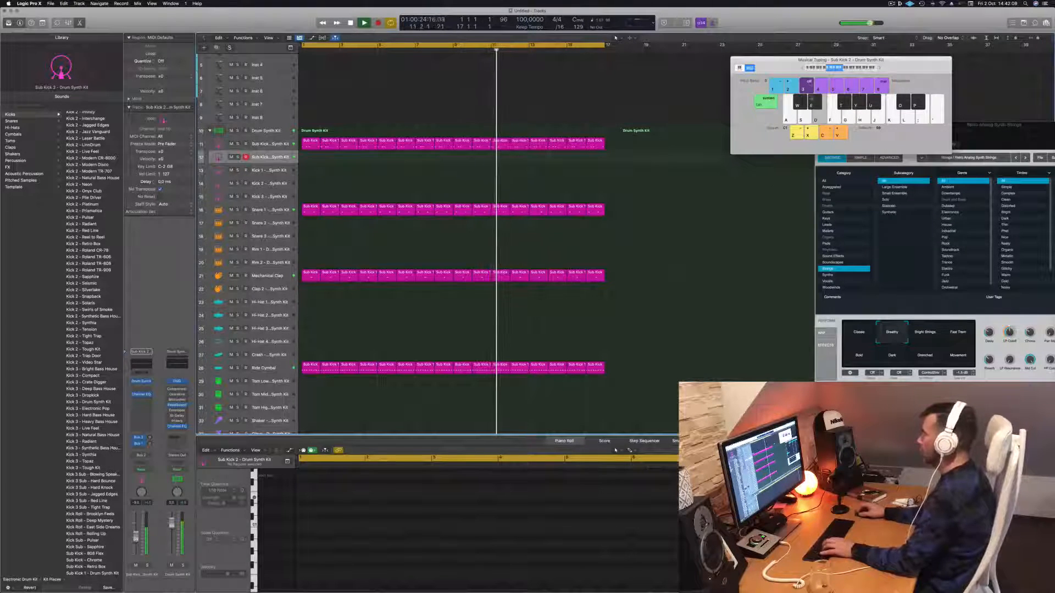
# Lower the Musical Typing keyboard by one octave and rehearse a Sub Kick 2 pattern over the loop
pyautogui.click(803, 69)
pyautogui.press('d')
pyautogui.press('d')
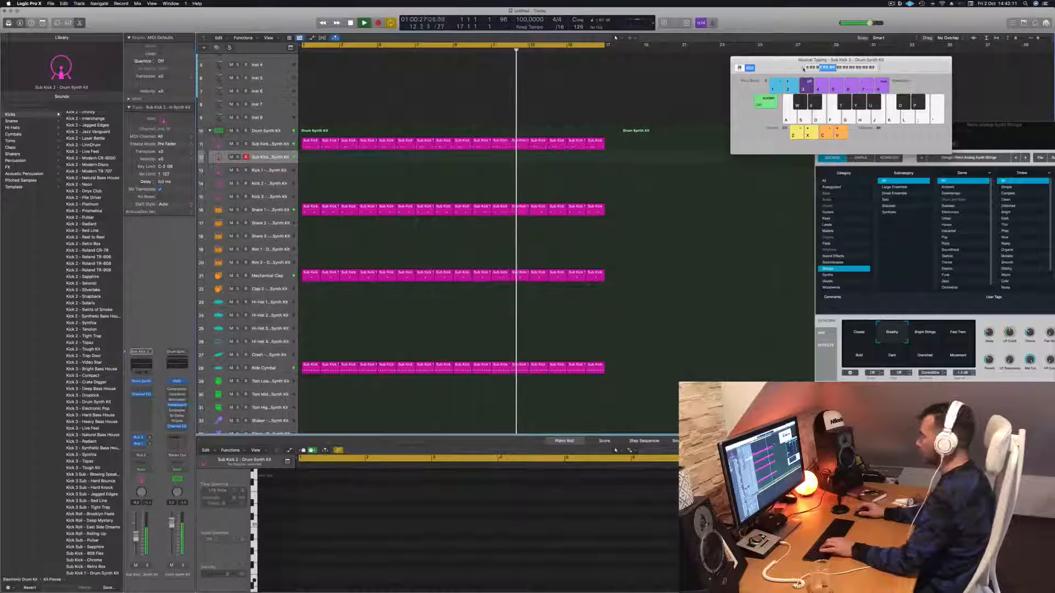
pyautogui.press('f')
pyautogui.press('j')
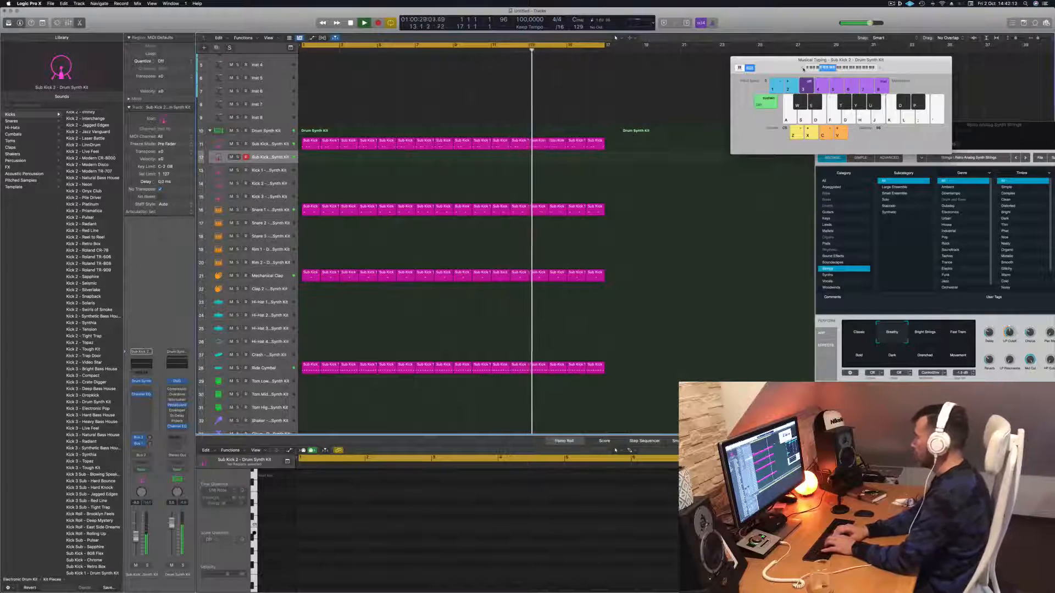
pyautogui.press('j')
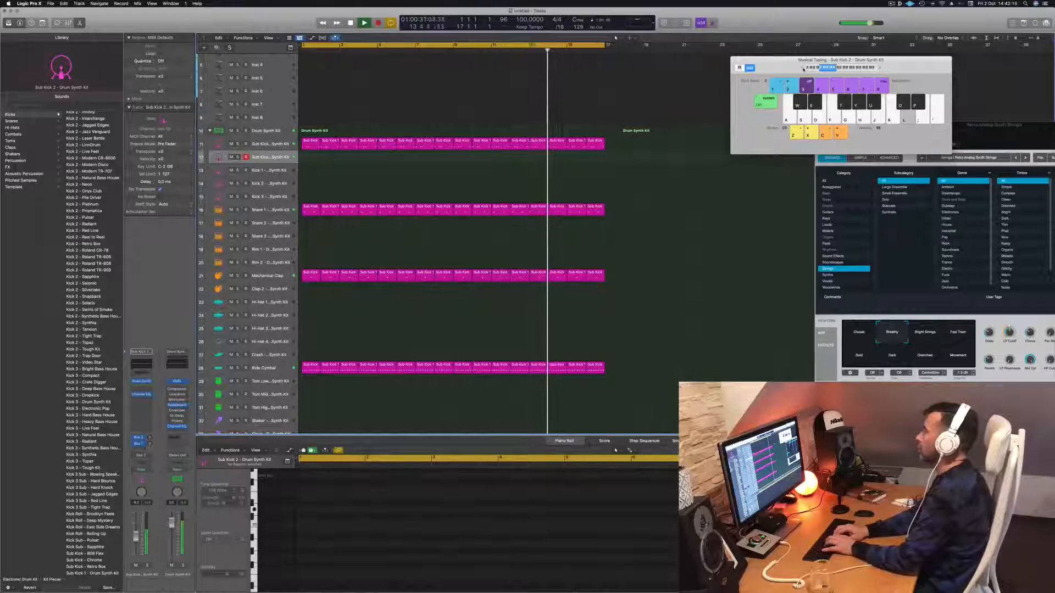
pyautogui.press('j')
pyautogui.press('k')
pyautogui.press('g')
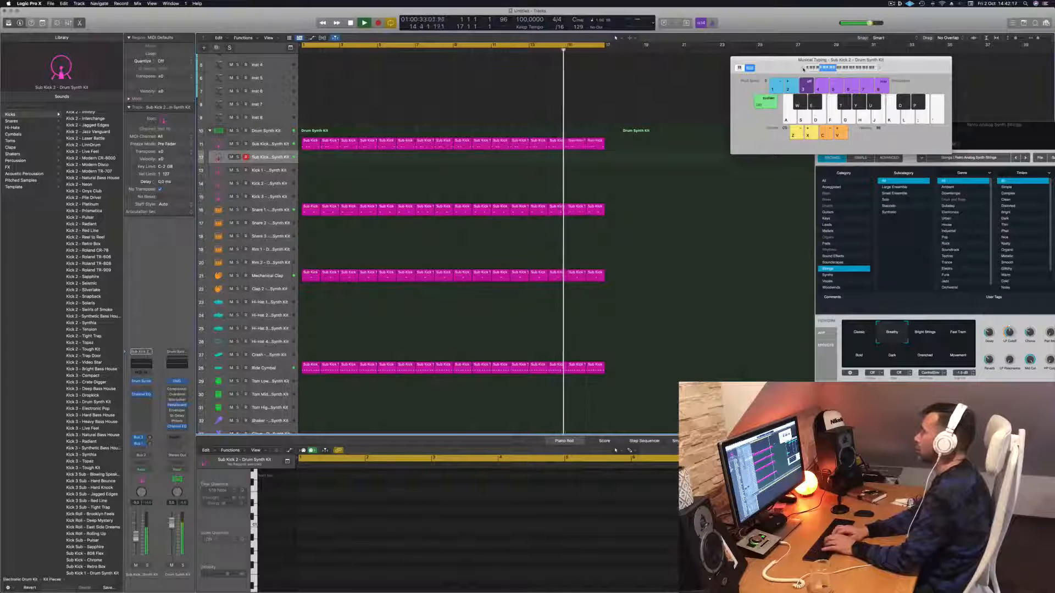
pyautogui.press('f')
pyautogui.press('f')
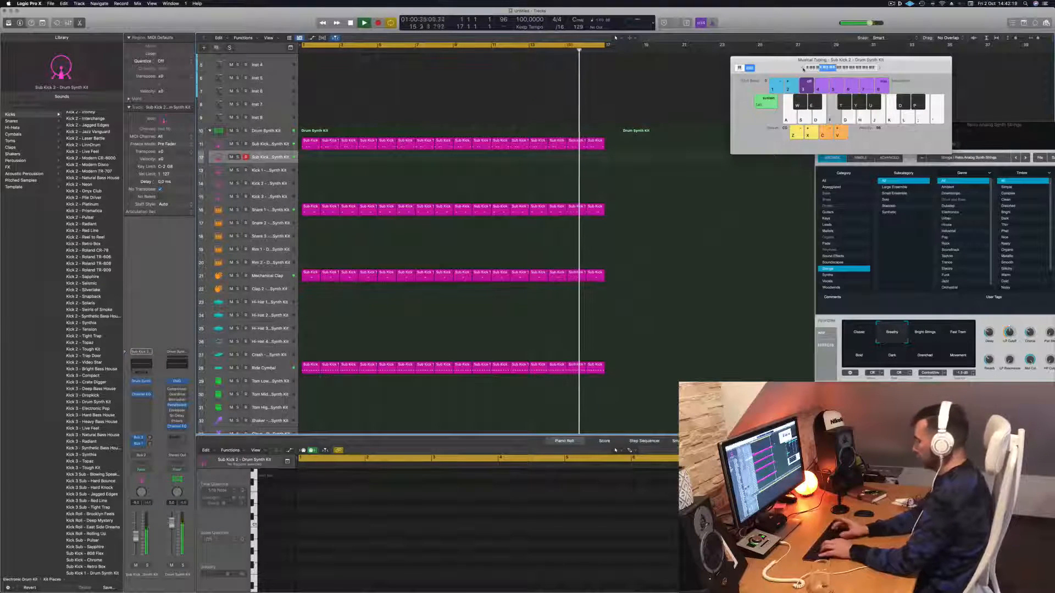
pyautogui.press("'")
pyautogui.press('f')
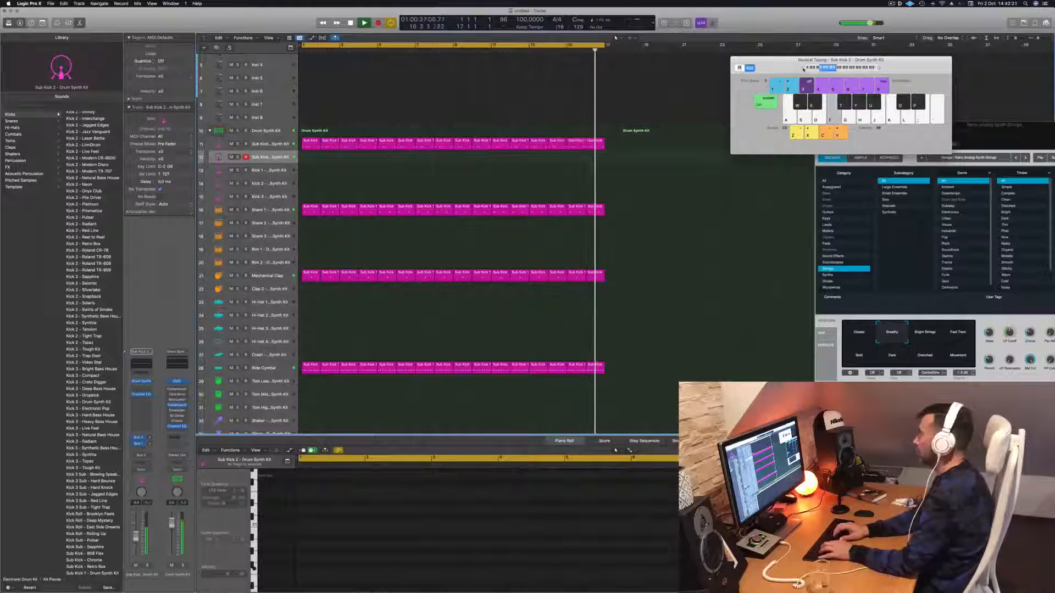
pyautogui.press('f')
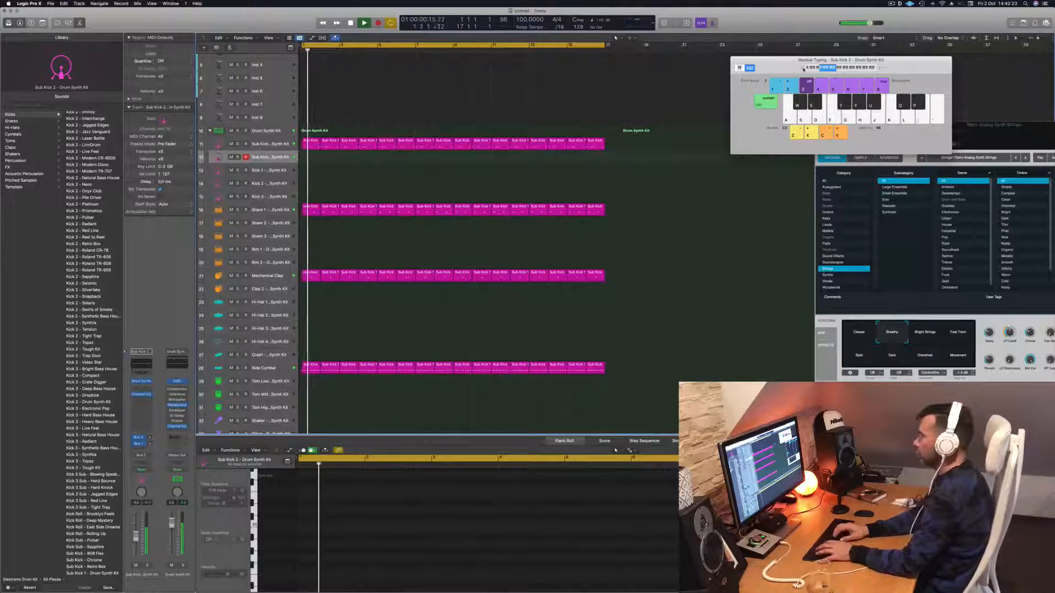
pyautogui.press('f')
# Record a single-pitch kick pattern on the Sub Kick 2 track from bar 3 to bar 11
pyautogui.press('r')
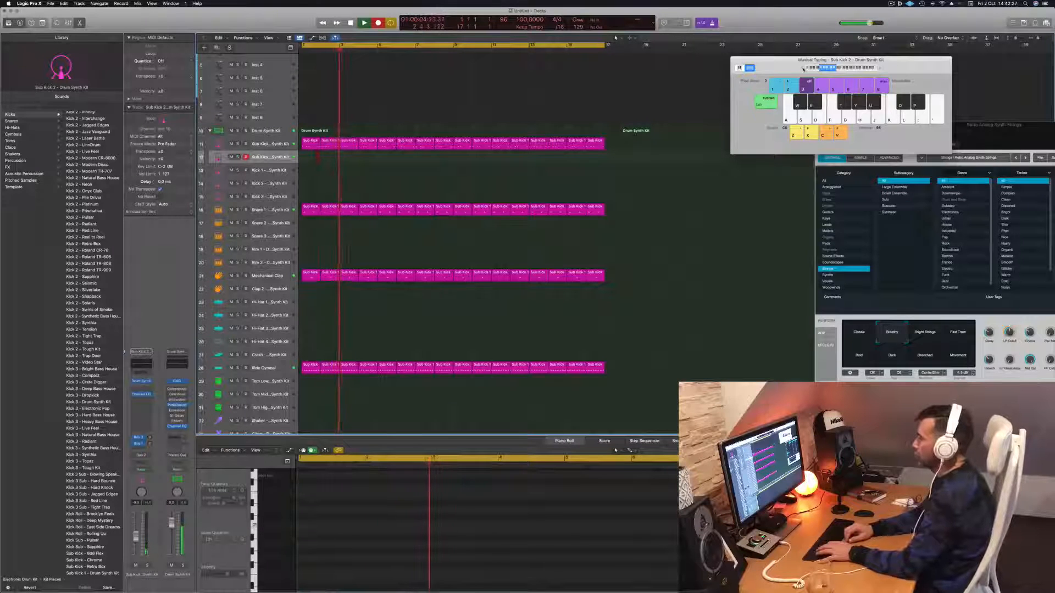
pyautogui.press('f')
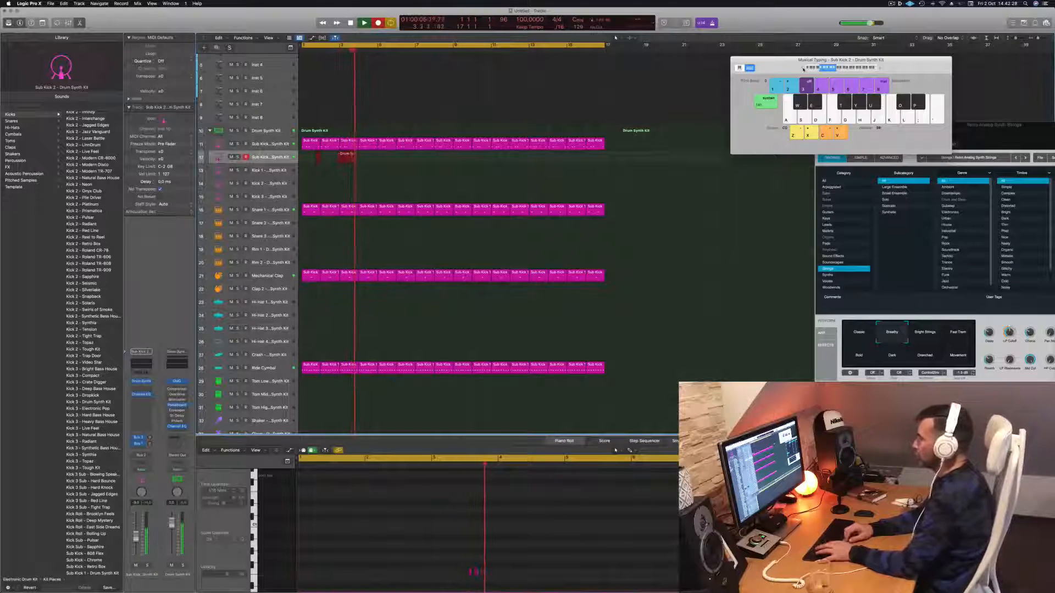
pyautogui.press('f')
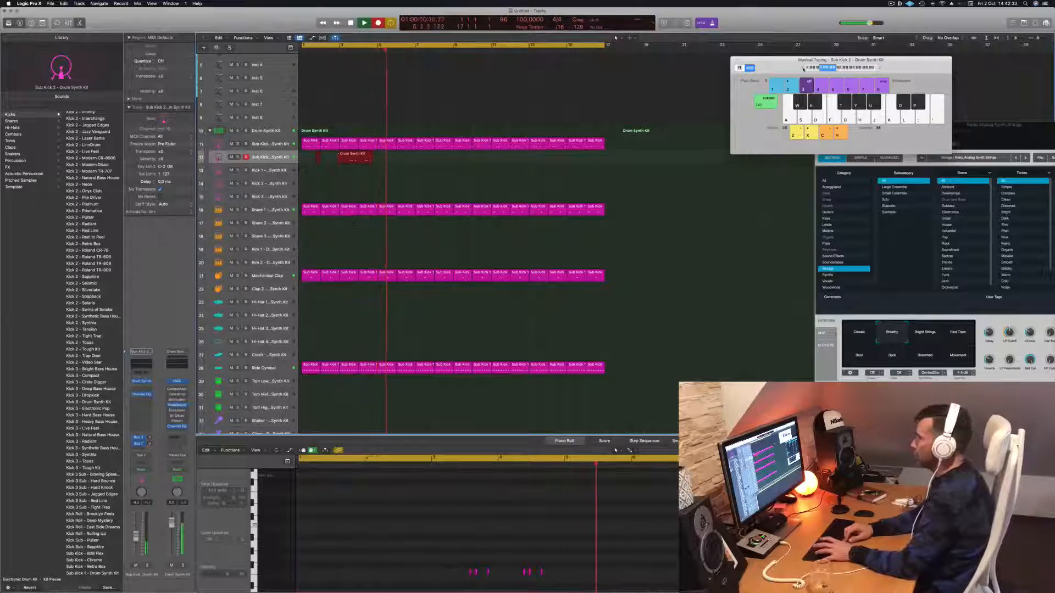
pyautogui.press('f')
pyautogui.press('f')
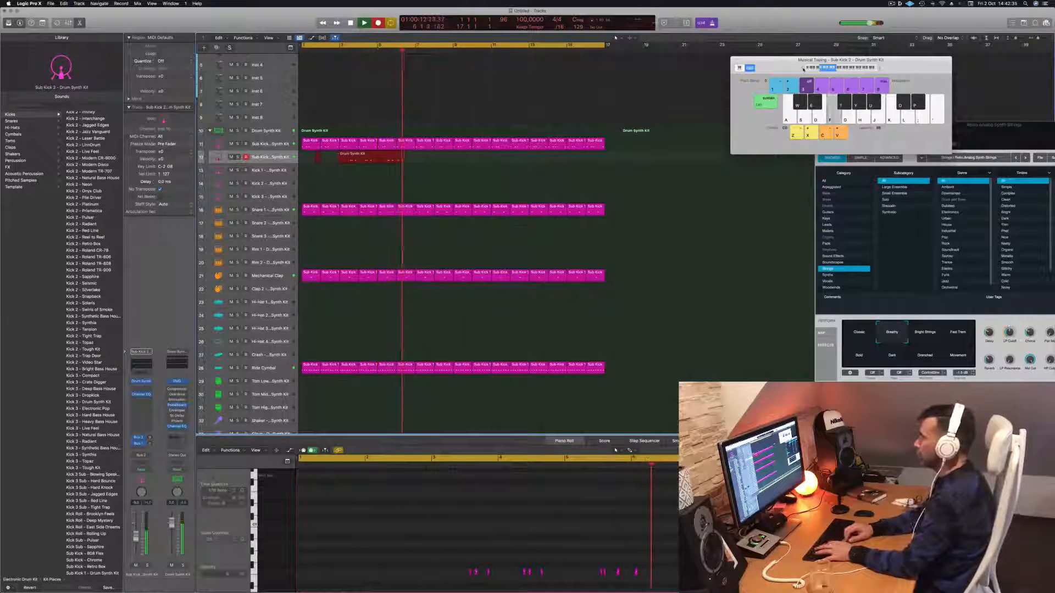
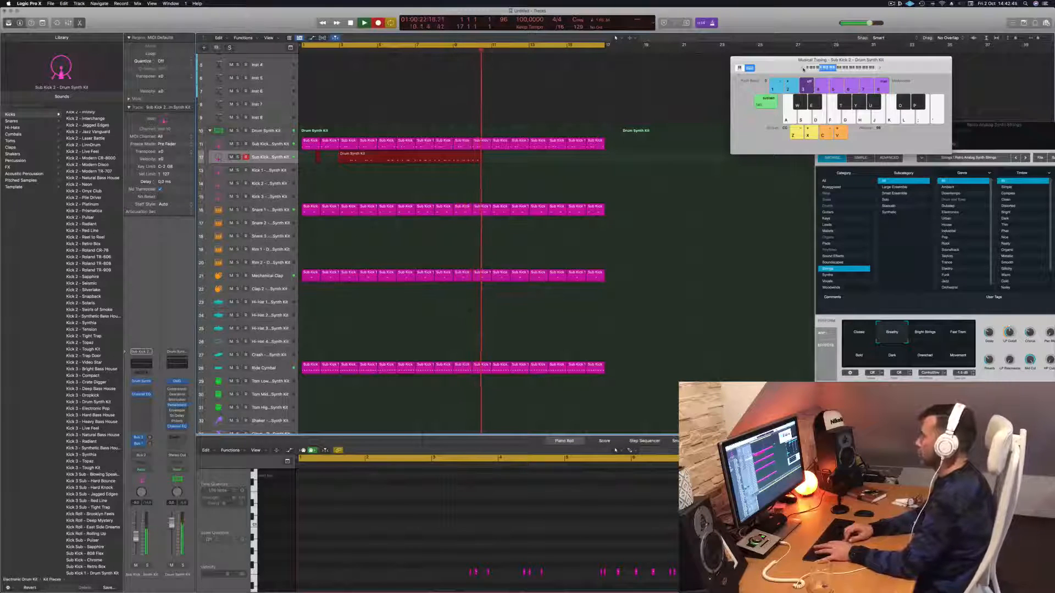
pyautogui.press('space')
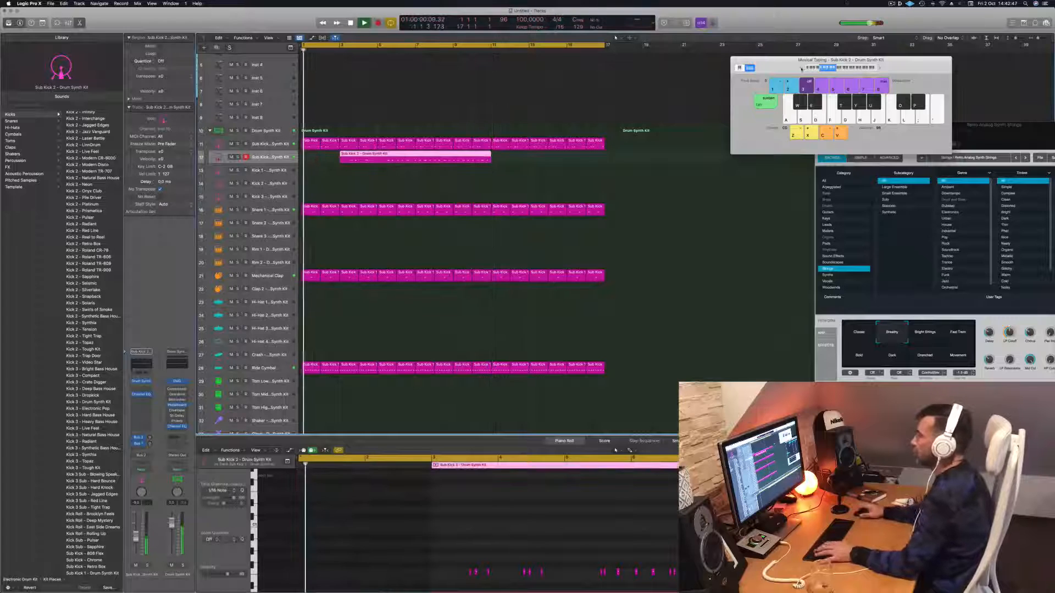
# Split the recorded Sub Kick 2 region at bar 8, delete its earlier part and move the remaining three bars to bar 1
pyautogui.press('space')
pyautogui.press('space')
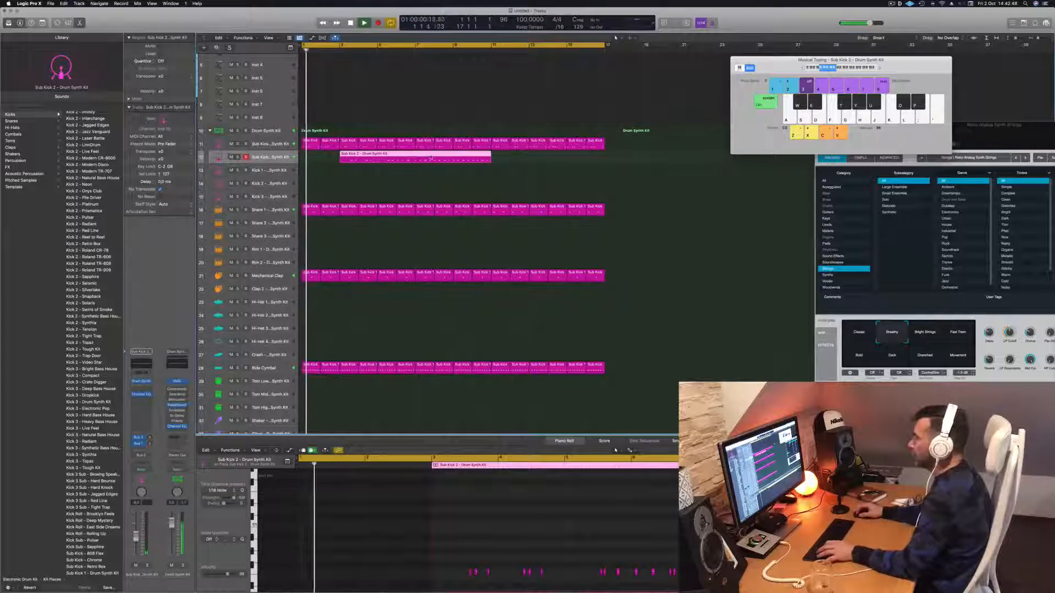
pyautogui.keyDown('super'); pyautogui.doubleClick(434, 158); pyautogui.keyUp('super')
pyautogui.click(423, 159)
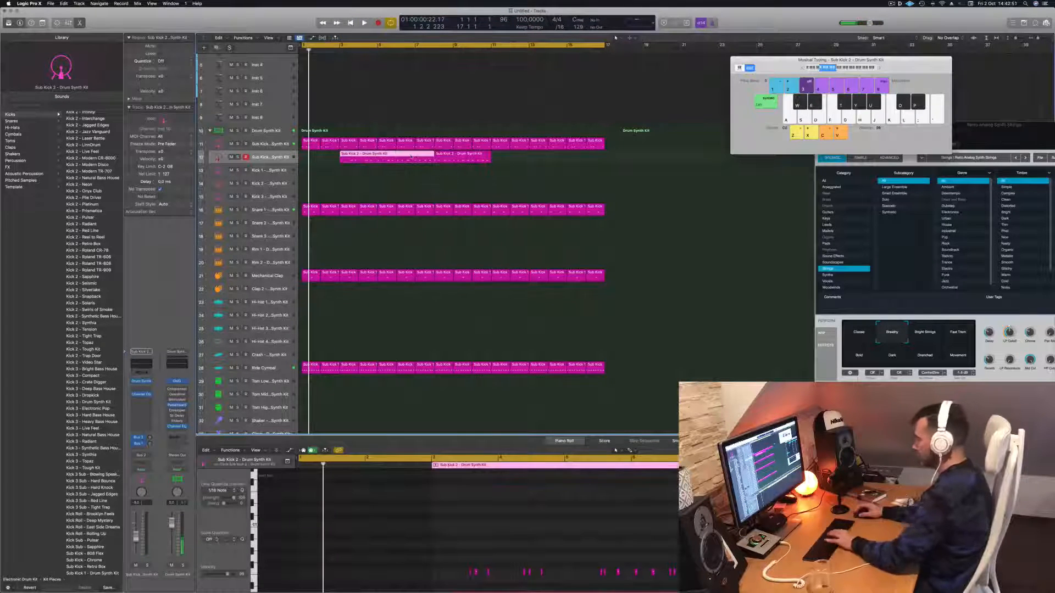
pyautogui.press('Delete')
pyautogui.moveTo(471, 158); pyautogui.dragTo(324, 157)
# Select all notes of the Sub Kick 2 region in the Piano Roll and replay the pattern from the start
pyautogui.click(345, 544)
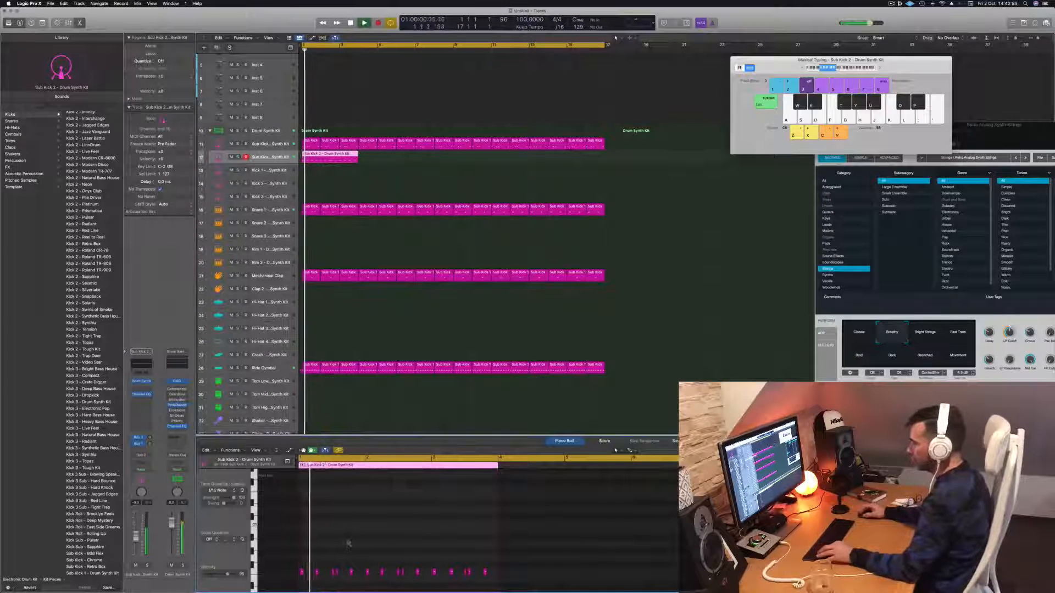
pyautogui.scroll(3, 348, 543)
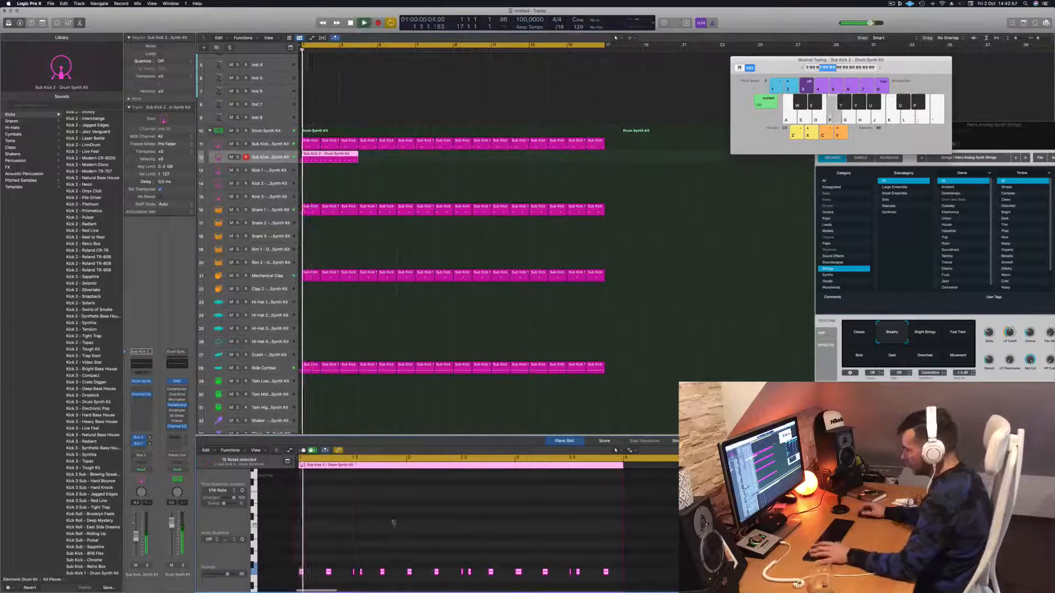
pyautogui.scroll(2, 387, 523)
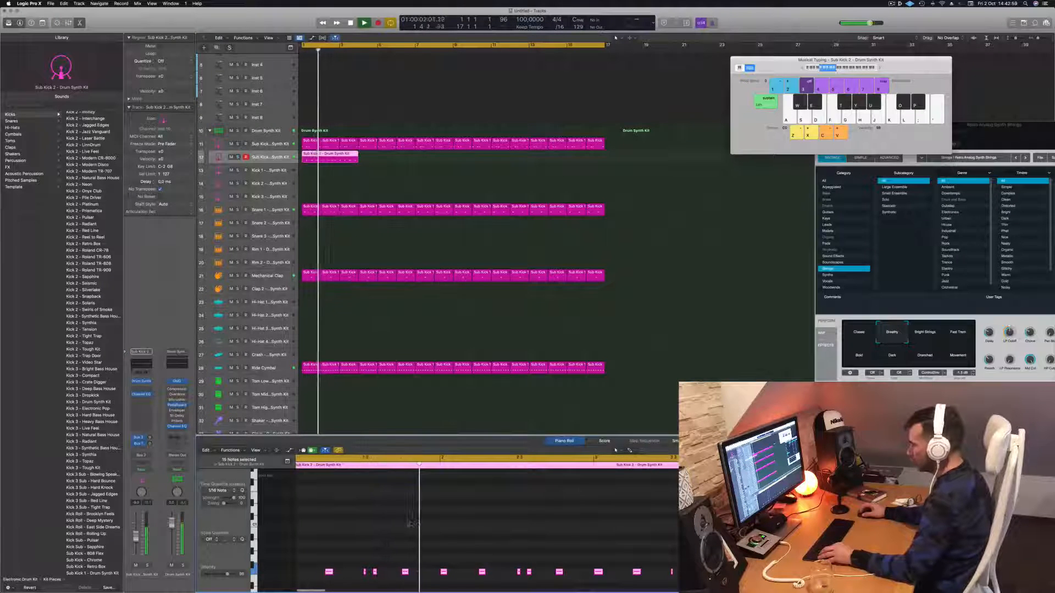
pyautogui.press('Return')
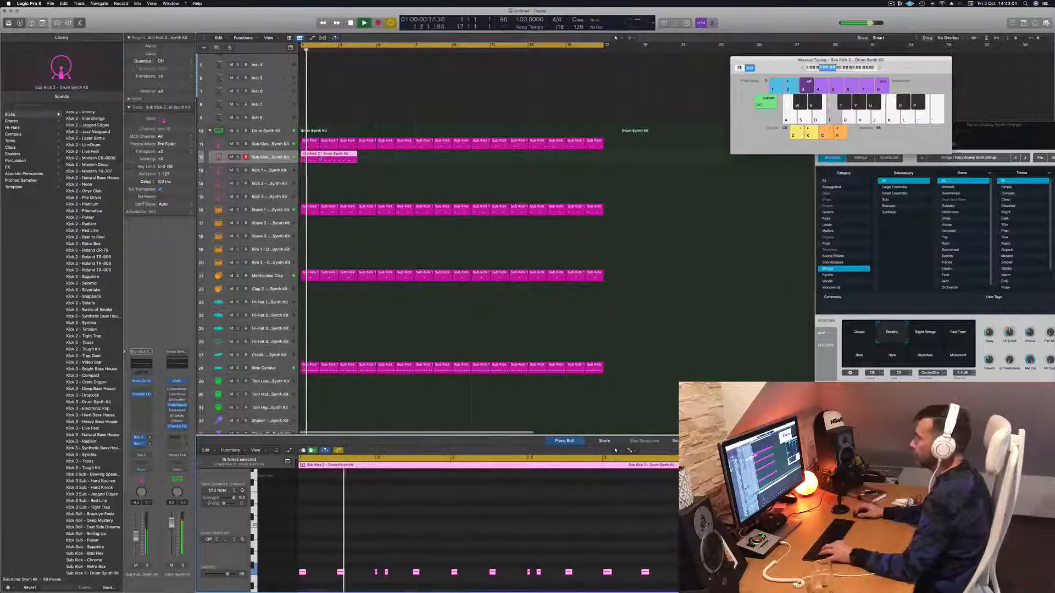
# Split the Sub Kick 2 region at bar 2, delete the later part and select the remaining first bar
pyautogui.click(320, 158)
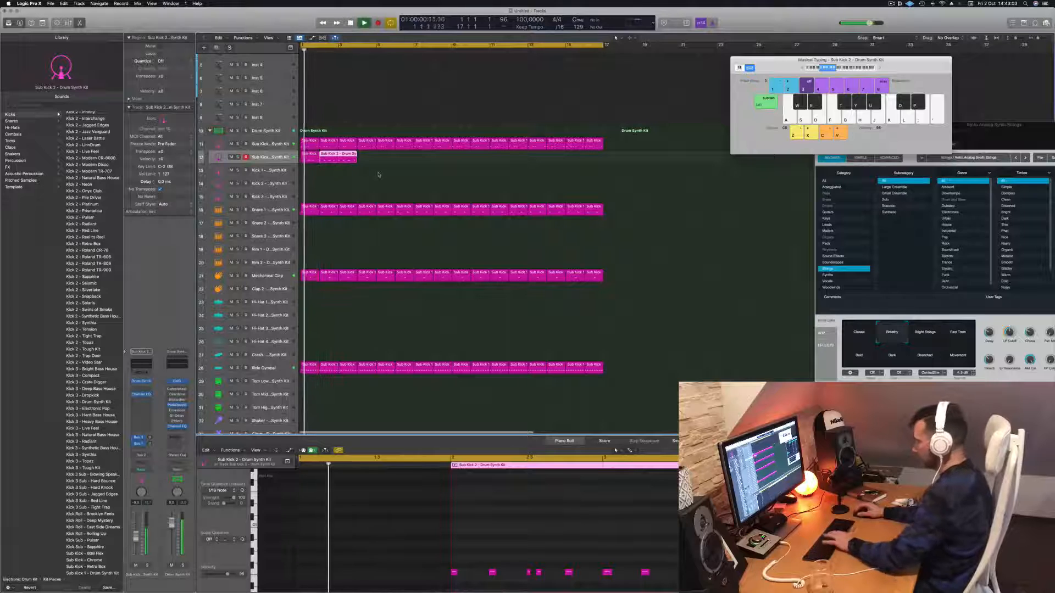
pyautogui.press('Delete')
pyautogui.click(307, 159)
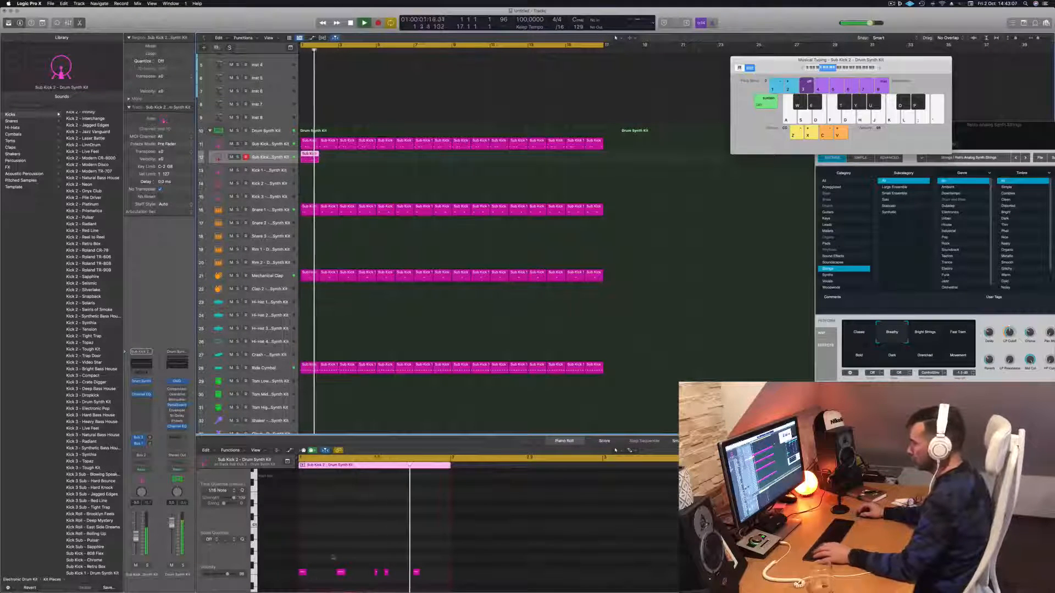
# Select all notes in the one-bar Sub Kick 2 region, transpose them up and replay the pattern from the start
pyautogui.moveTo(435, 564); pyautogui.dragTo(323, 577)
pyautogui.press('space')
pyautogui.press('space')
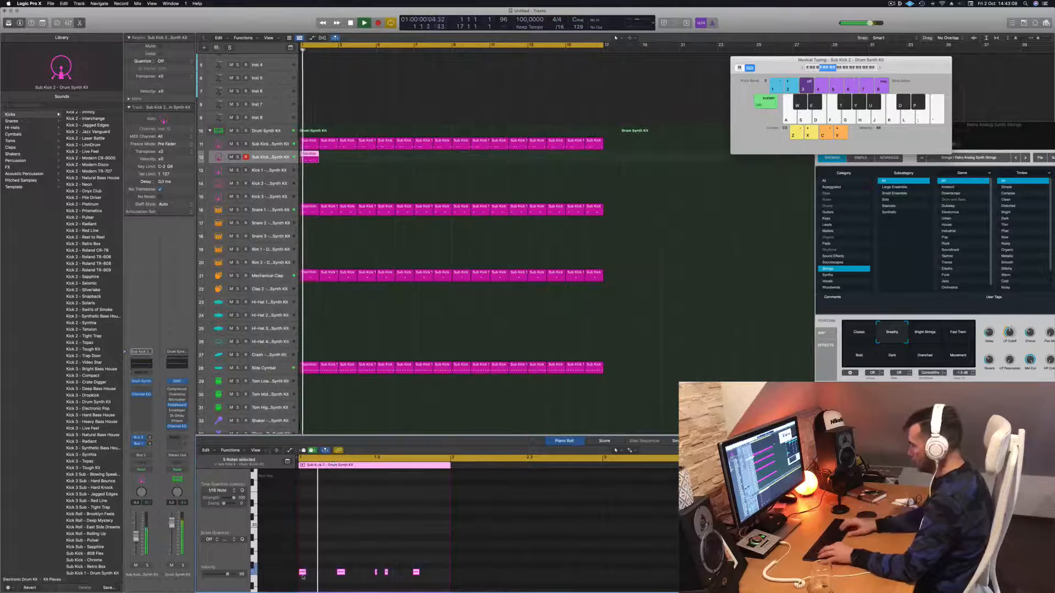
pyautogui.press('Delete')
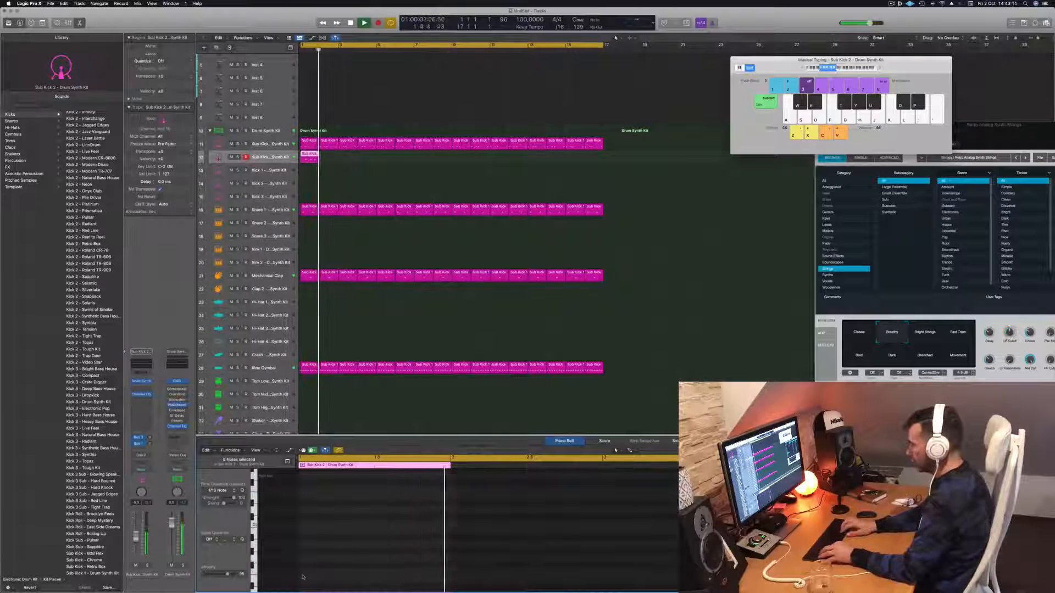
pyautogui.hotkey('alt', 'Up')
pyautogui.hotkey('alt', 'Up')
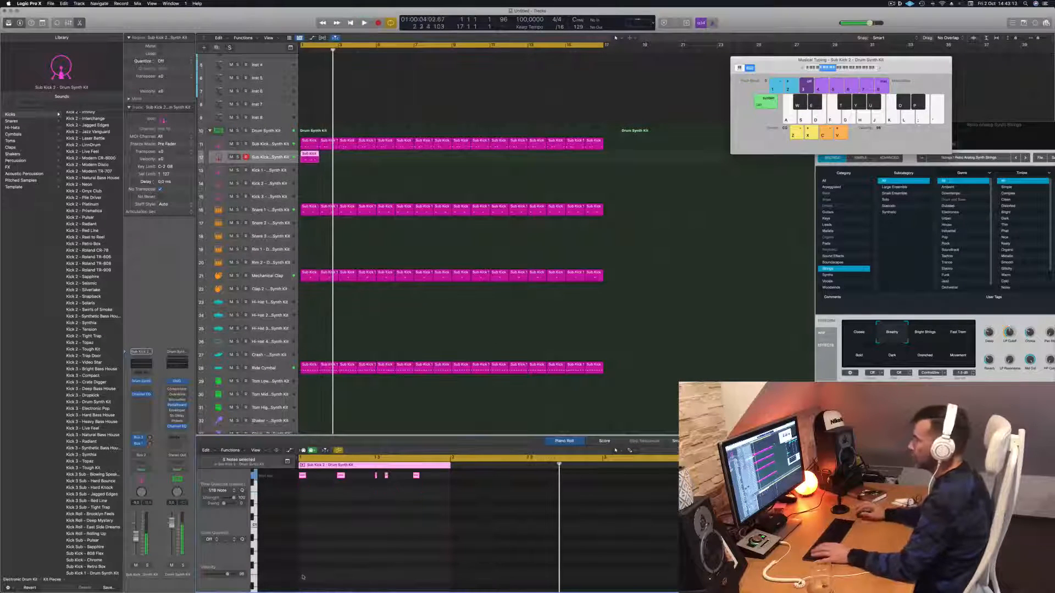
pyautogui.click(284, 160)
pyautogui.press('space')
pyautogui.press('space')
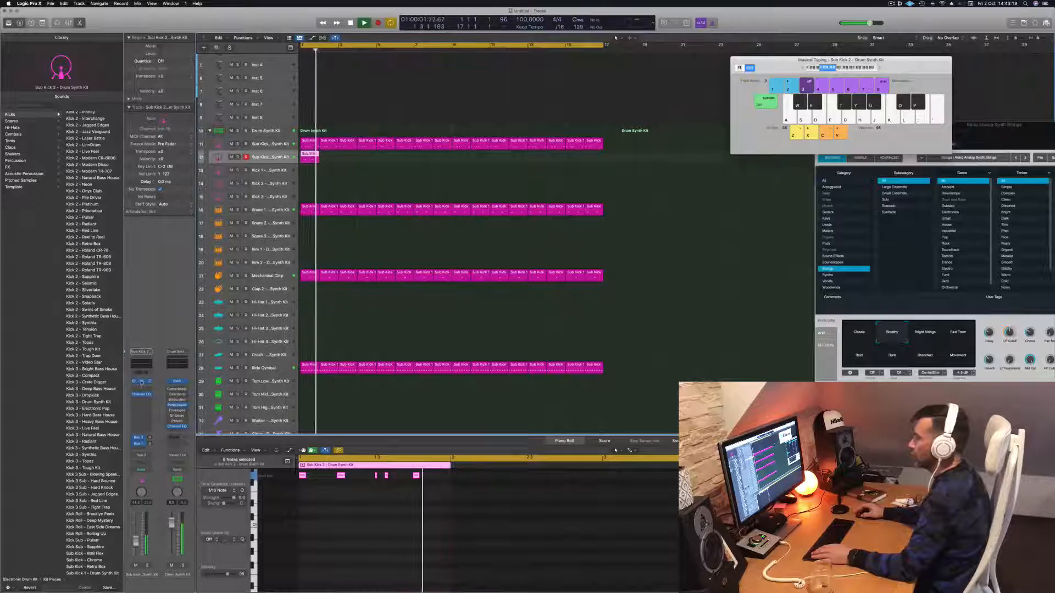
# Open the Drum Synth plug-in of the Sub Kick 2 track, move its window clear of the regions and replay the pattern
pyautogui.click(141, 381)
pyautogui.moveTo(407, 87); pyautogui.dragTo(302, 223)
pyautogui.press('space')
pyautogui.press('space')
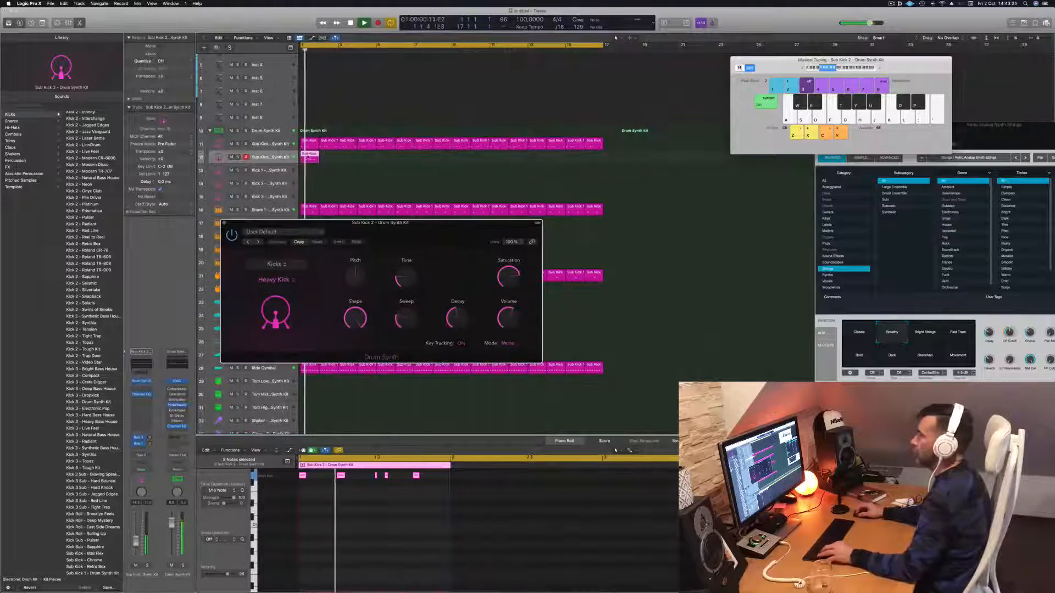
pyautogui.moveTo(309, 158); pyautogui.dragTo(329, 159)
pyautogui.click(314, 157)
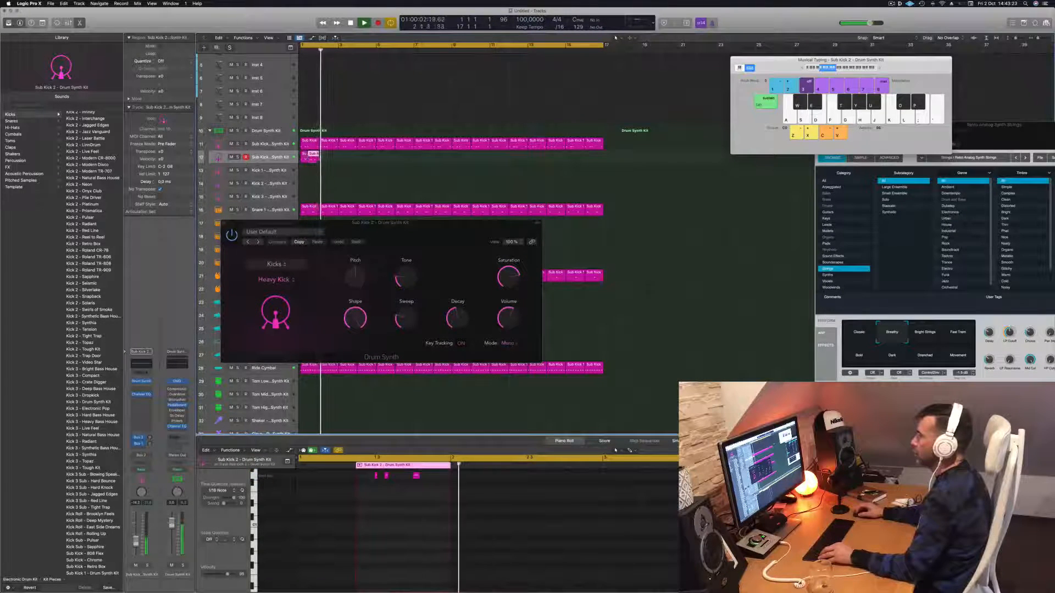
pyautogui.press('super+z')
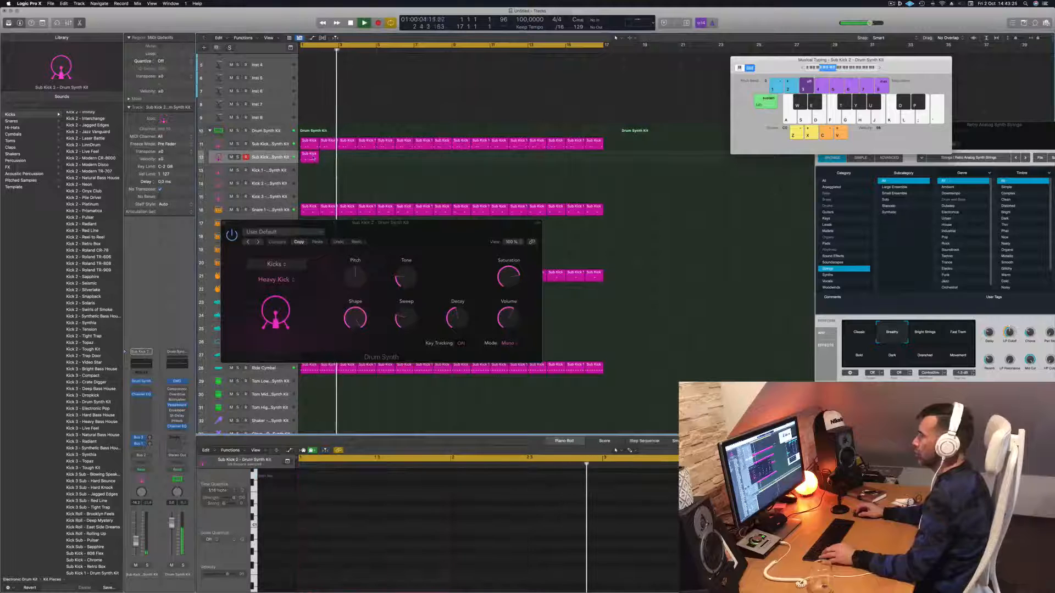
# Duplicate the one-bar Sub Kick 2 region along its track until it fills all bars up to bar 17
pyautogui.moveTo(310, 158); pyautogui.dragTo(350, 158)
pyautogui.moveTo(370, 168)
pyautogui.mouseDown()
pyautogui.moveTo(309, 159)
pyautogui.moveTo(387, 160)
pyautogui.mouseUp()
pyautogui.moveTo(456, 167)
pyautogui.mouseDown()
pyautogui.moveTo(310, 157)
pyautogui.moveTo(459, 160)
pyautogui.moveTo(462, 177)
pyautogui.mouseUp()
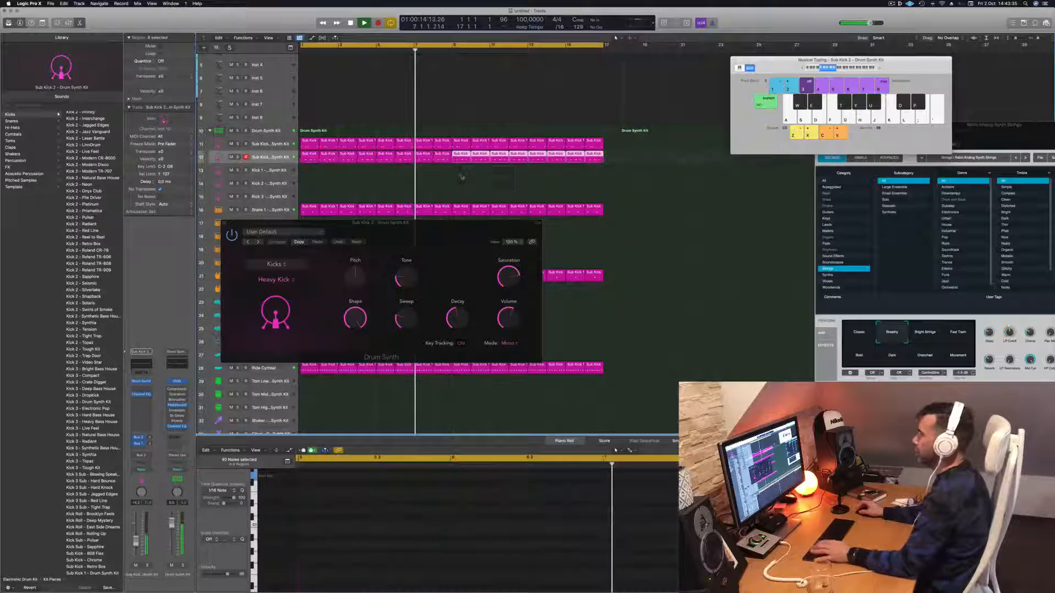
# Lower the Sub Kick 2 Drum Synth's pitch and adjust its tone while replaying the loop
pyautogui.press('Return')
pyautogui.moveTo(391, 223); pyautogui.dragTo(569, 133)
pyautogui.press('Return')
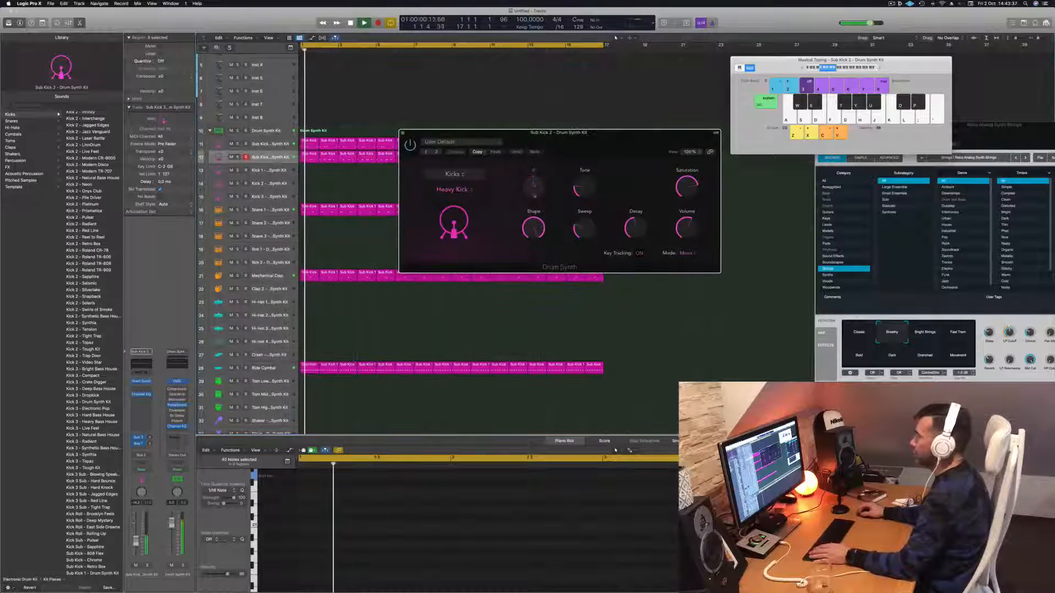
pyautogui.moveTo(534, 185); pyautogui.dragTo(534, 214)
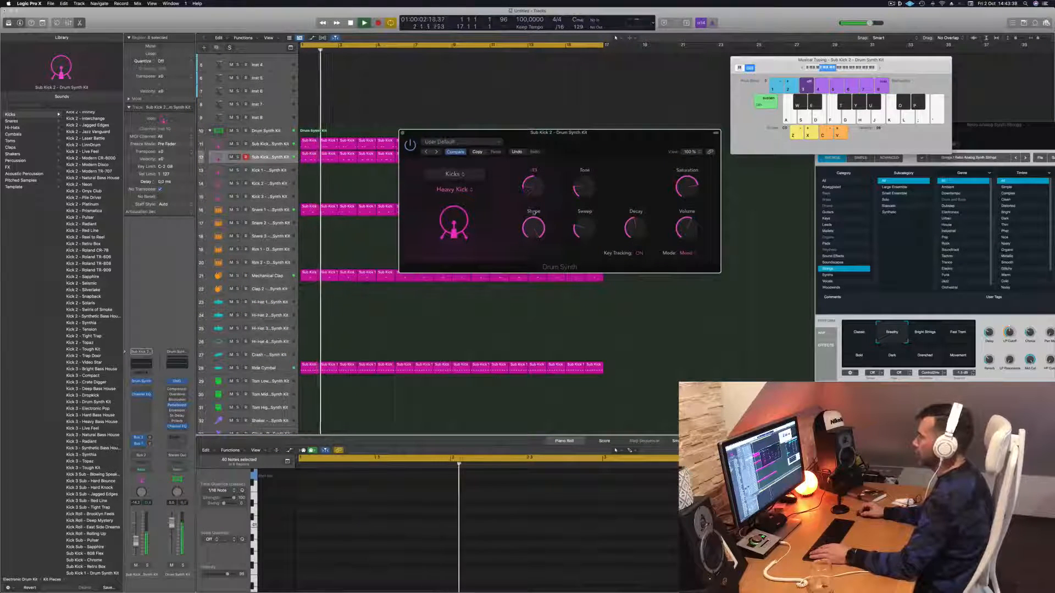
pyautogui.press('Return')
pyautogui.moveTo(598, 134); pyautogui.dragTo(606, 109)
pyautogui.moveTo(599, 160)
pyautogui.mouseDown()
pyautogui.moveTo(600, 120)
pyautogui.moveTo(600, 143)
pyautogui.mouseUp()
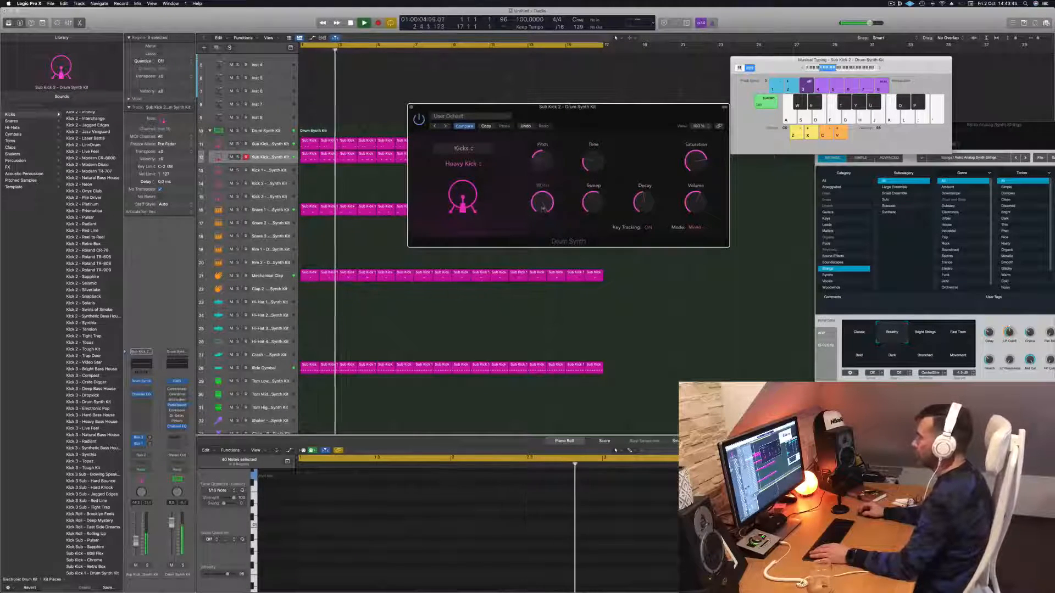
# Adjust the Drum Synth's shape, lengthen its decay and reduce its saturation while replaying the kick pattern
pyautogui.moveTo(543, 208); pyautogui.dragTo(553, 185)
pyautogui.press('space')
pyautogui.press('space')
pyautogui.moveTo(644, 213); pyautogui.dragTo(646, 201)
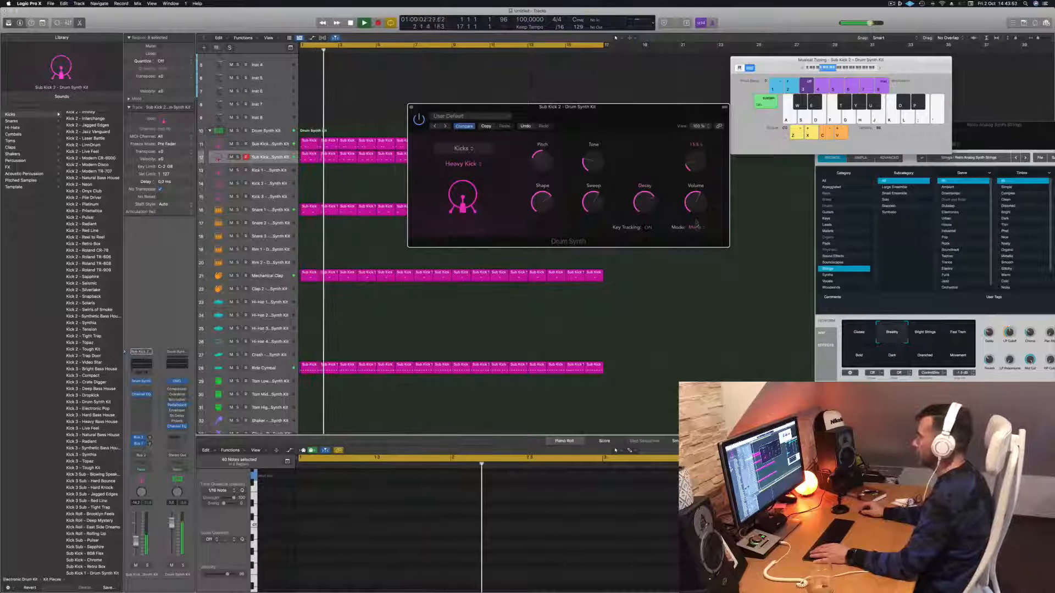
pyautogui.press('space')
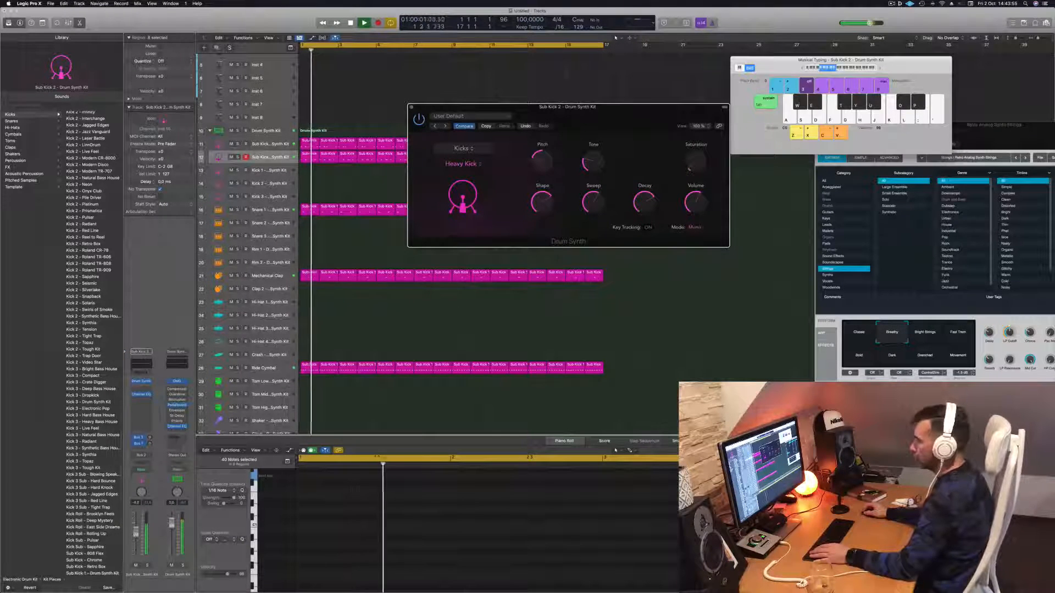
# Raise the Sub Kick 2 channel level slightly and fine-tune the Drum Synth's saturation and decay
pyautogui.moveTo(135, 540); pyautogui.dragTo(136, 536)
pyautogui.click(690, 162)
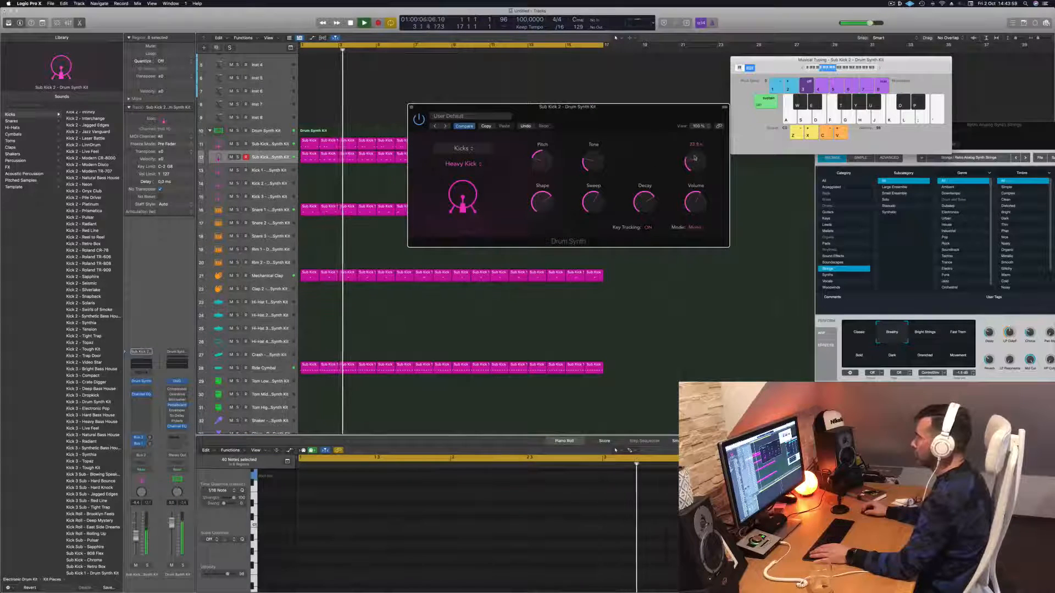
pyautogui.moveTo(692, 163); pyautogui.dragTo(692, 162)
pyautogui.moveTo(651, 208); pyautogui.dragTo(651, 198)
# Raise the Drum Synth's tone and reduce its shape while listening to the loop from the start
pyautogui.moveTo(592, 160); pyautogui.dragTo(593, 139)
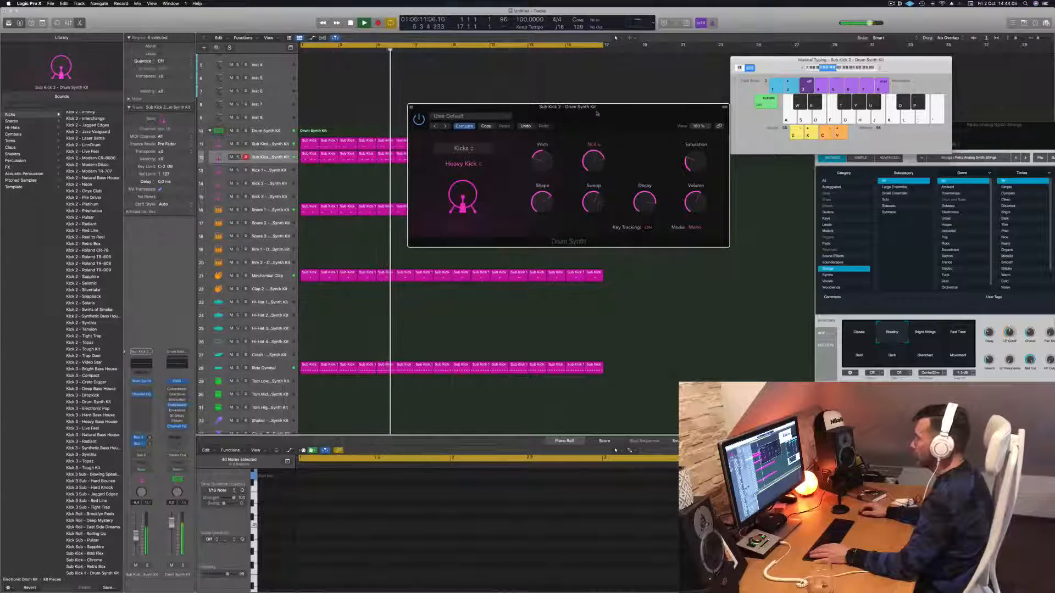
pyautogui.moveTo(593, 161); pyautogui.dragTo(595, 170)
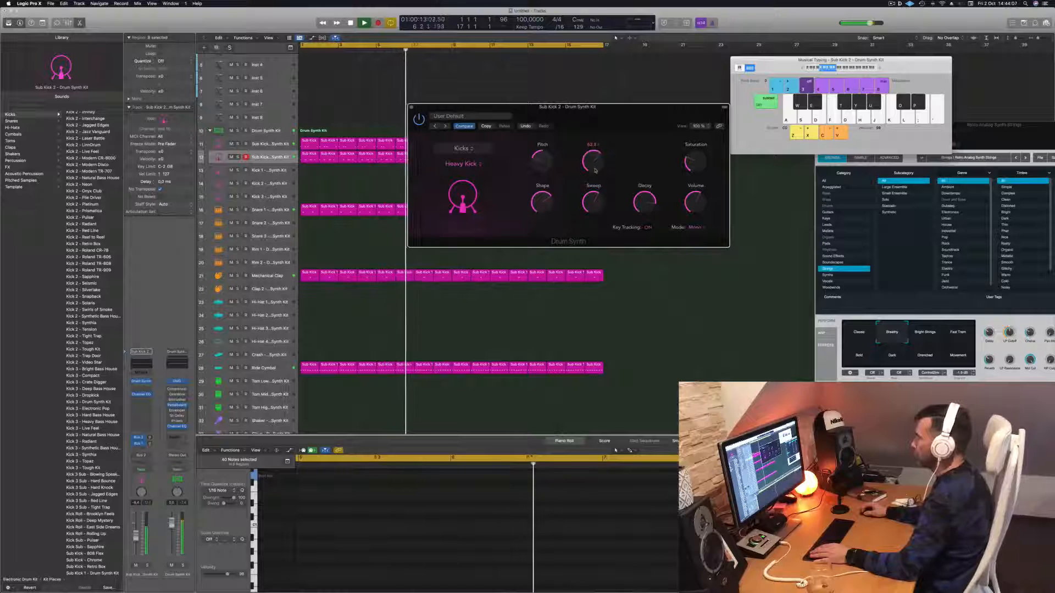
pyautogui.press('Return')
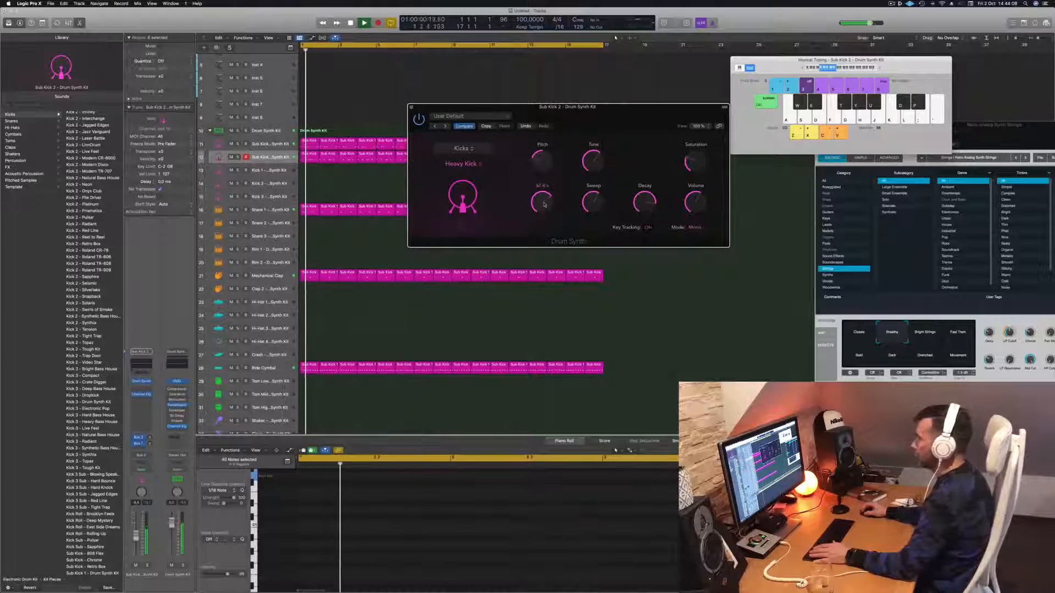
pyautogui.moveTo(544, 205)
pyautogui.mouseDown()
pyautogui.moveTo(544, 196)
pyautogui.moveTo(552, 210)
pyautogui.mouseUp()
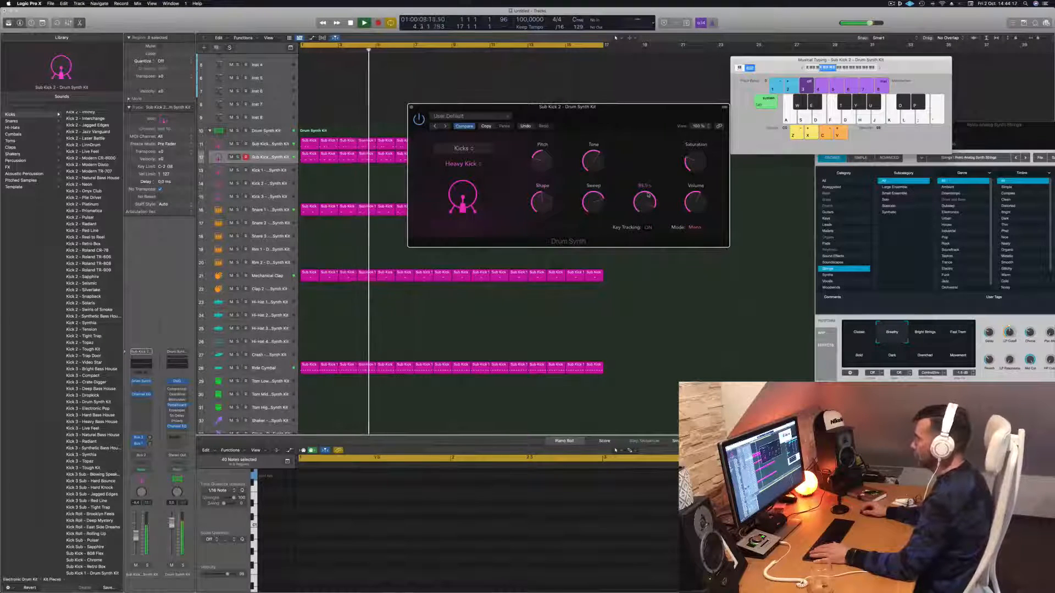
# Look over the available kick types while keeping Heavy Kick, and close the Drum Synth plug-in window
pyautogui.click(461, 163)
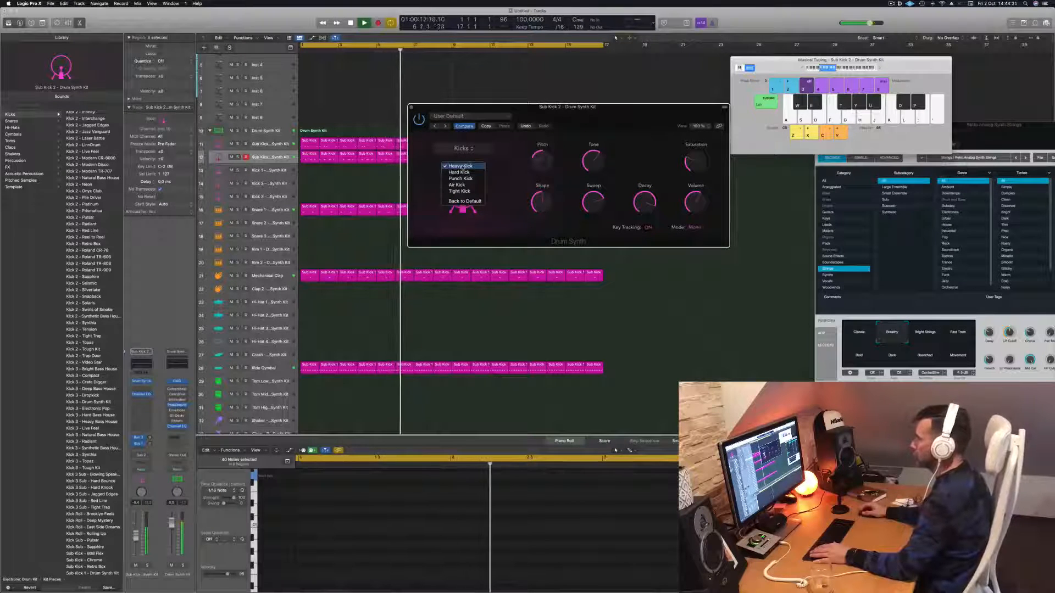
pyautogui.click(427, 191)
pyautogui.press('Return')
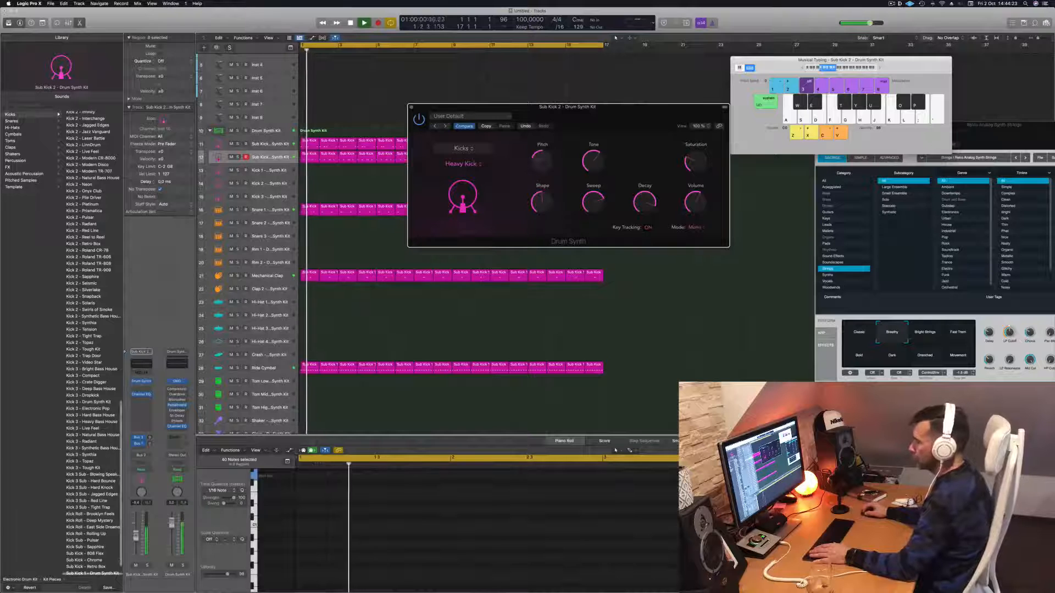
pyautogui.click(270, 158)
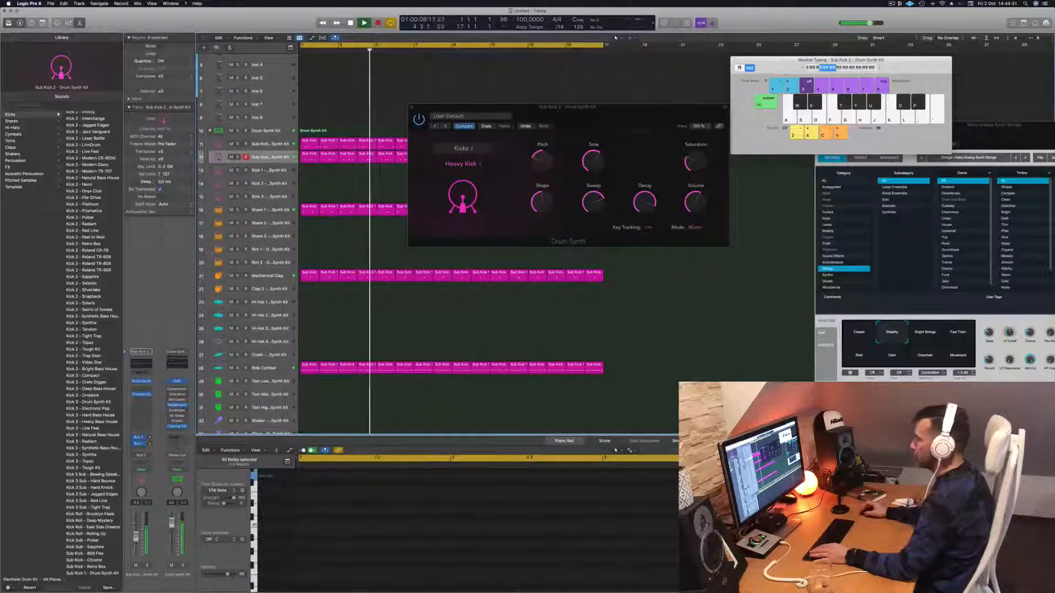
pyautogui.press('super+w')
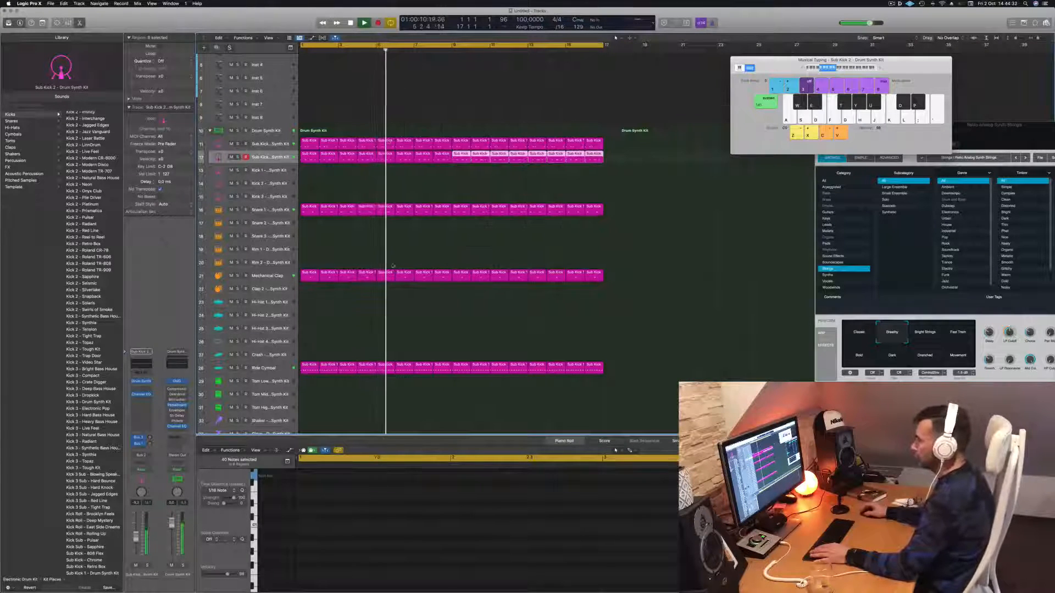
# Copy the first-bar region of the Snare 1 track to bar 1 of the Hi-Hat 1 track
pyautogui.click(347, 251)
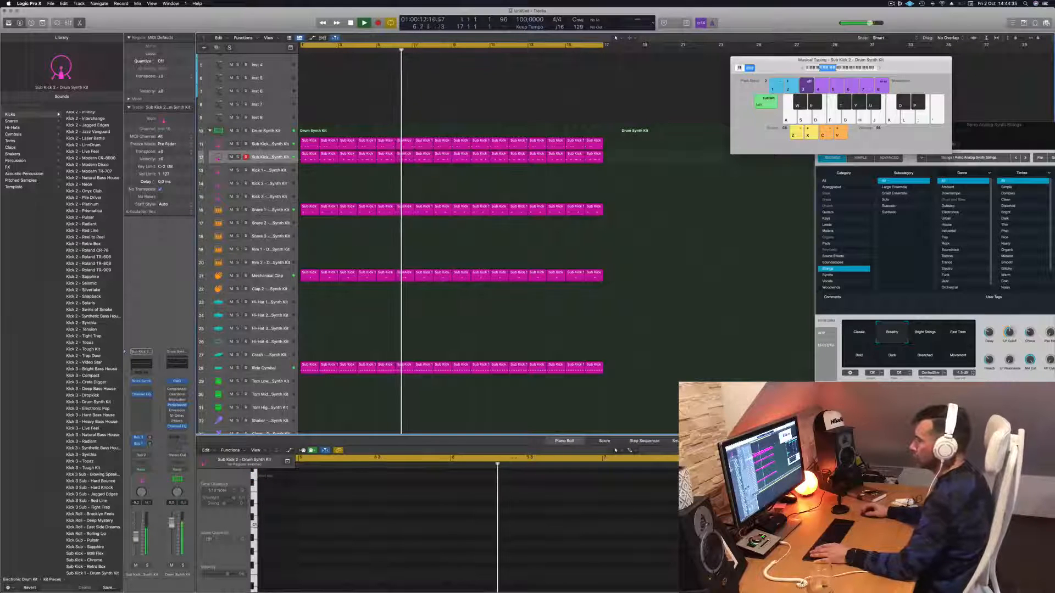
pyautogui.click(310, 208)
pyautogui.moveTo(302, 330); pyautogui.dragTo(304, 303)
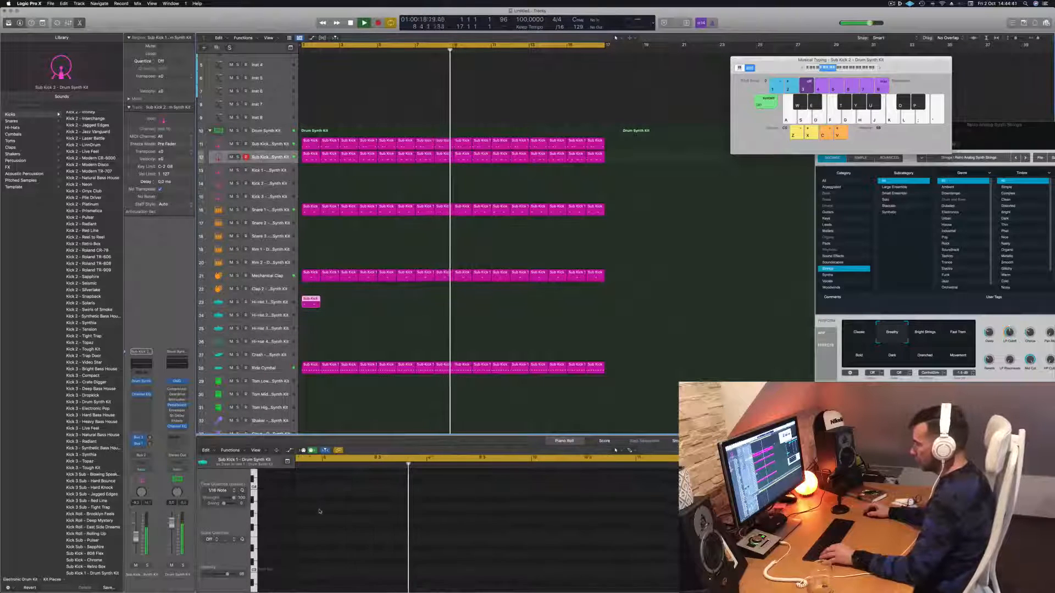
# Transpose both notes of the copied Hi-Hat 1 region up in the Piano Roll and replay from the start
pyautogui.scroll(-10, 364, 523)
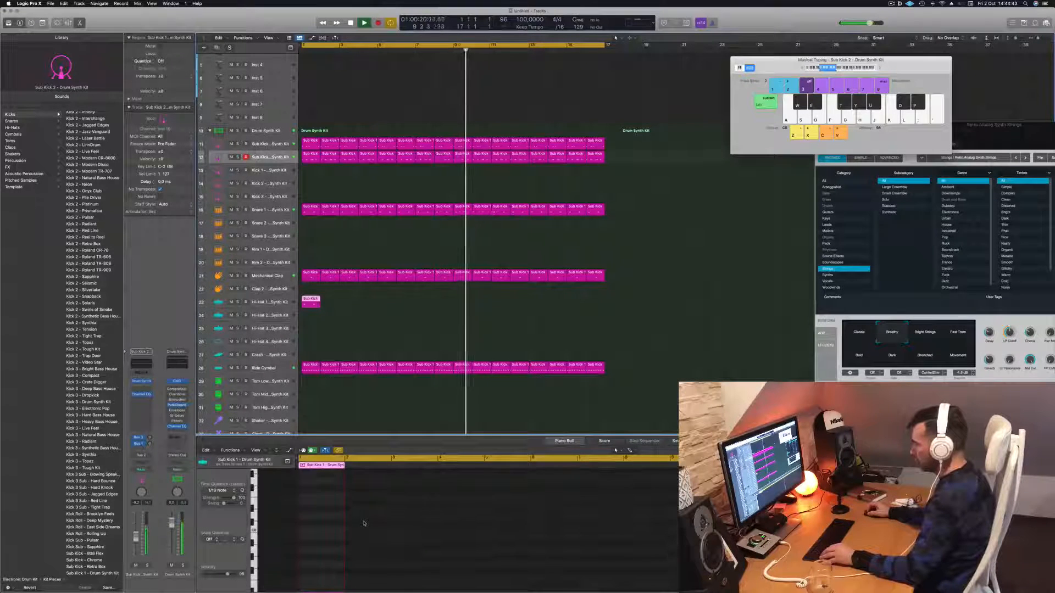
pyautogui.moveTo(334, 501); pyautogui.dragTo(297, 514)
pyautogui.hotkey('alt', 'Up')
pyautogui.hotkey('alt', 'Up')
pyautogui.hotkey('alt', 'Up')
pyautogui.hotkey('alt', 'Up')
pyautogui.hotkey('alt', 'Up')
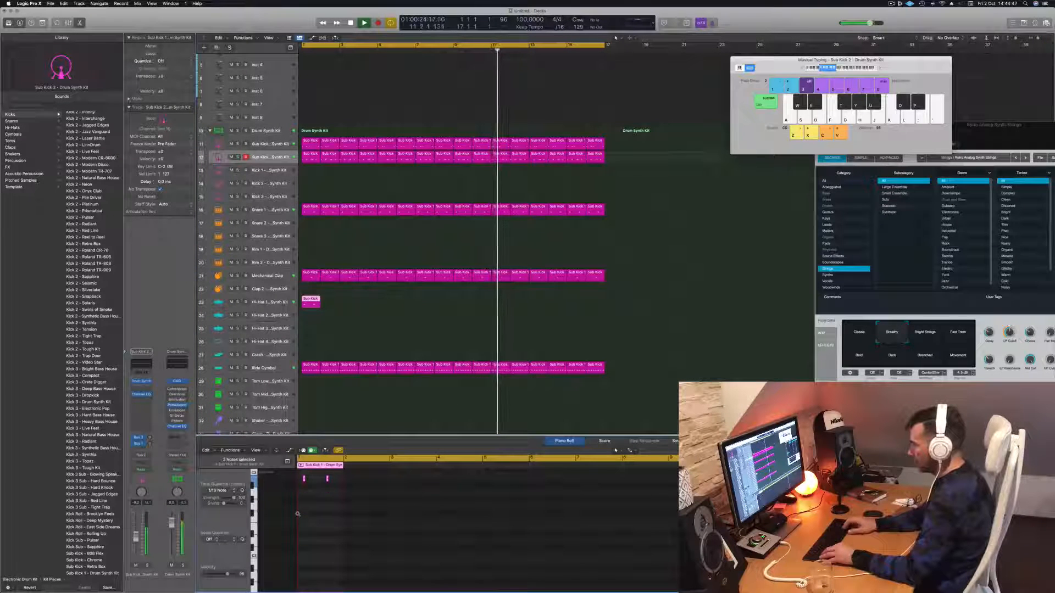
pyautogui.press('space')
pyautogui.press('space')
# Audition the two Hi-Hat 1 notes and duplicate both of them three sixteenths later within the bar
pyautogui.scroll(5, 328, 513)
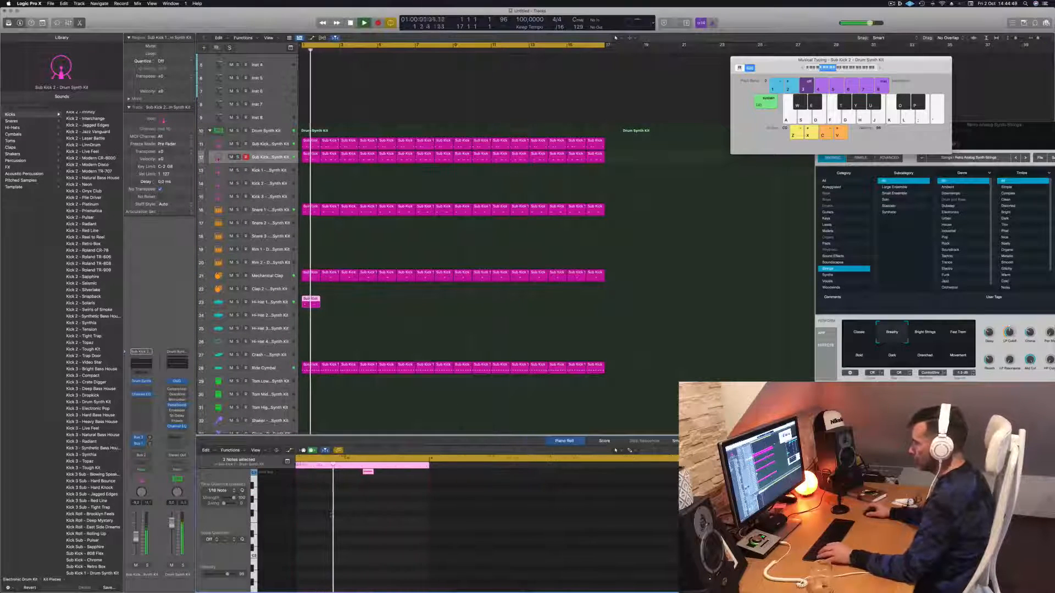
pyautogui.hscroll(-4, 337, 519)
pyautogui.scroll(3, 338, 520)
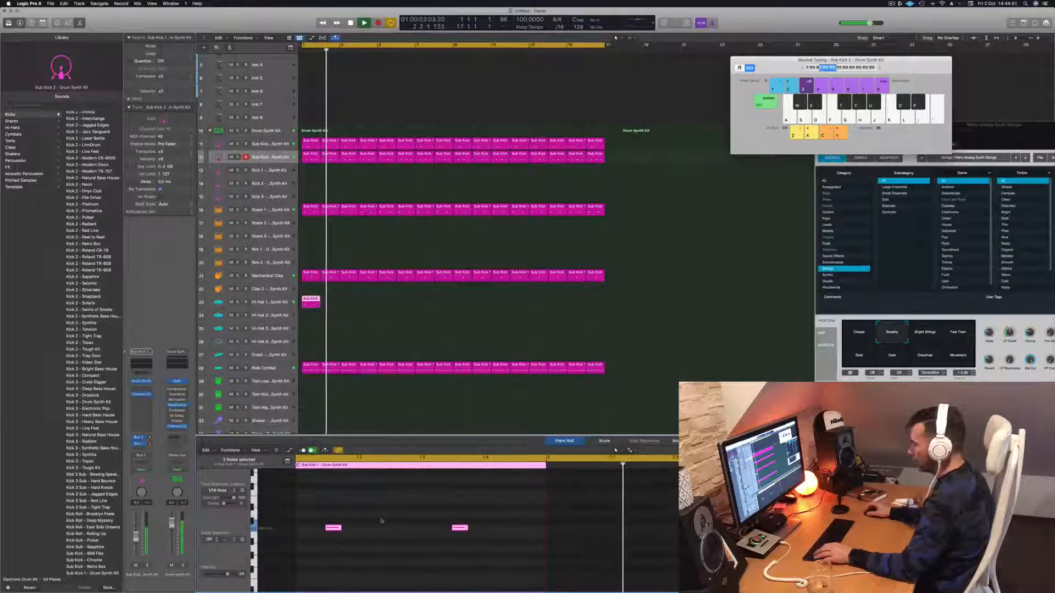
pyautogui.press('space')
pyautogui.press('space')
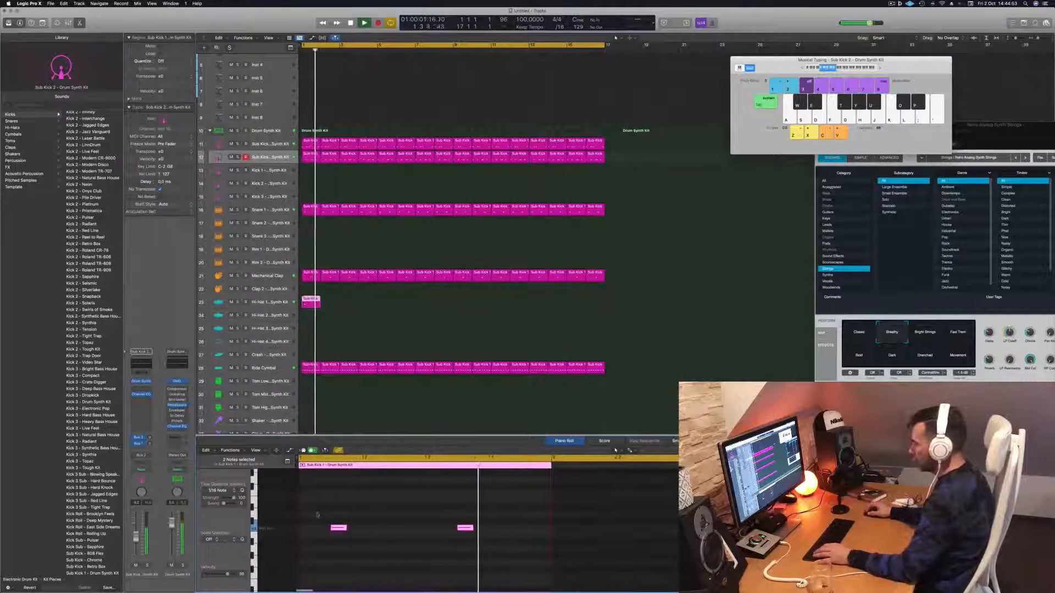
pyautogui.moveTo(323, 509); pyautogui.dragTo(552, 544)
pyautogui.press('space')
pyautogui.press('space')
pyautogui.press('space')
pyautogui.press('space')
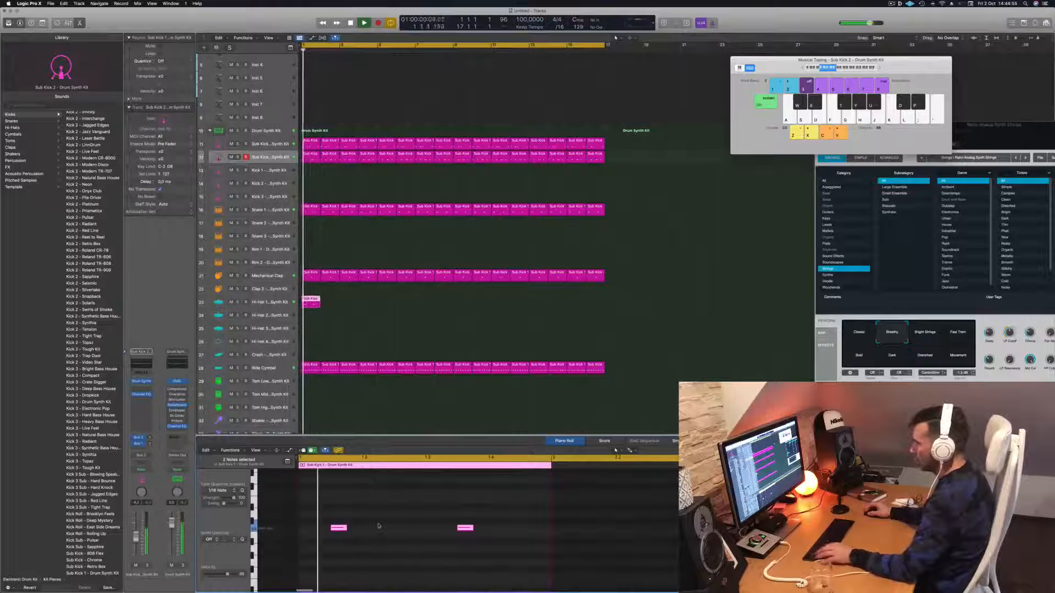
pyautogui.moveTo(338, 527); pyautogui.dragTo(386, 532)
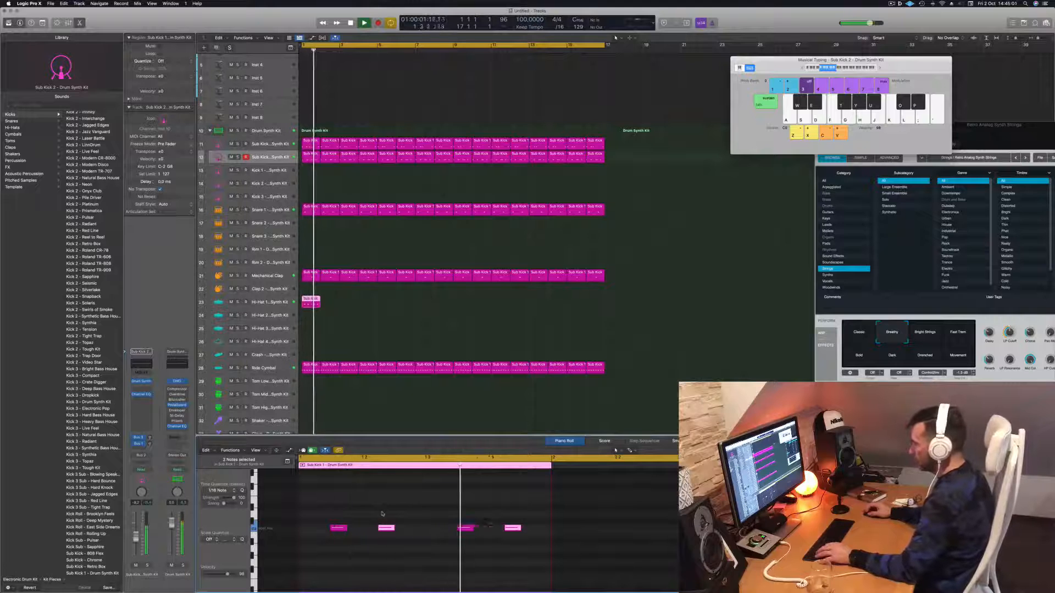
# Add three short copied notes on consecutive sixteenths in the gap before the second original Hi-Hat 1 note
pyautogui.click(385, 528)
pyautogui.moveTo(385, 529); pyautogui.dragTo(418, 534)
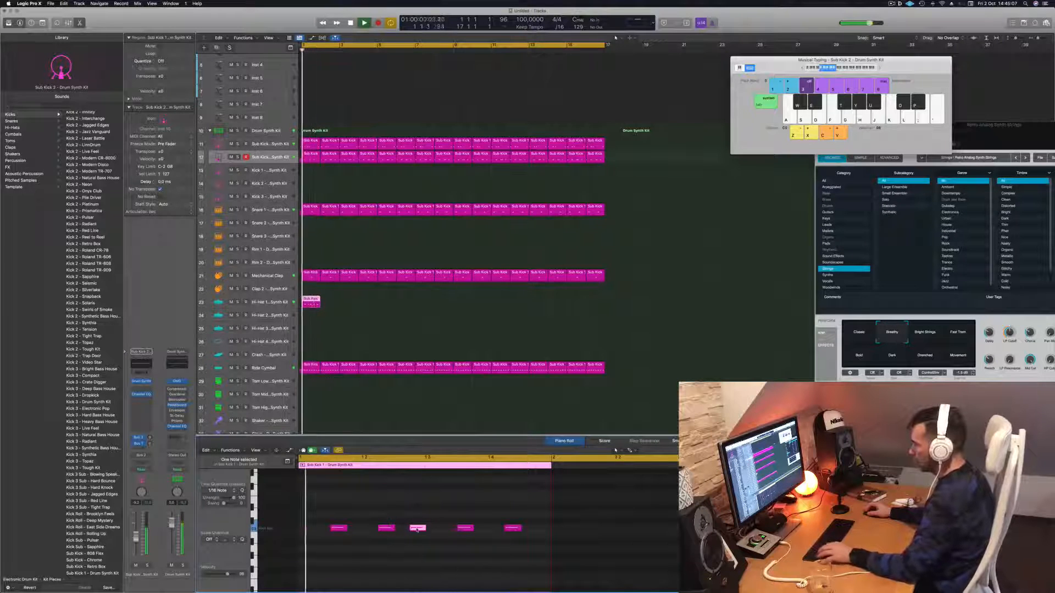
pyautogui.moveTo(417, 529); pyautogui.dragTo(465, 534)
pyautogui.press('space')
pyautogui.click(474, 514)
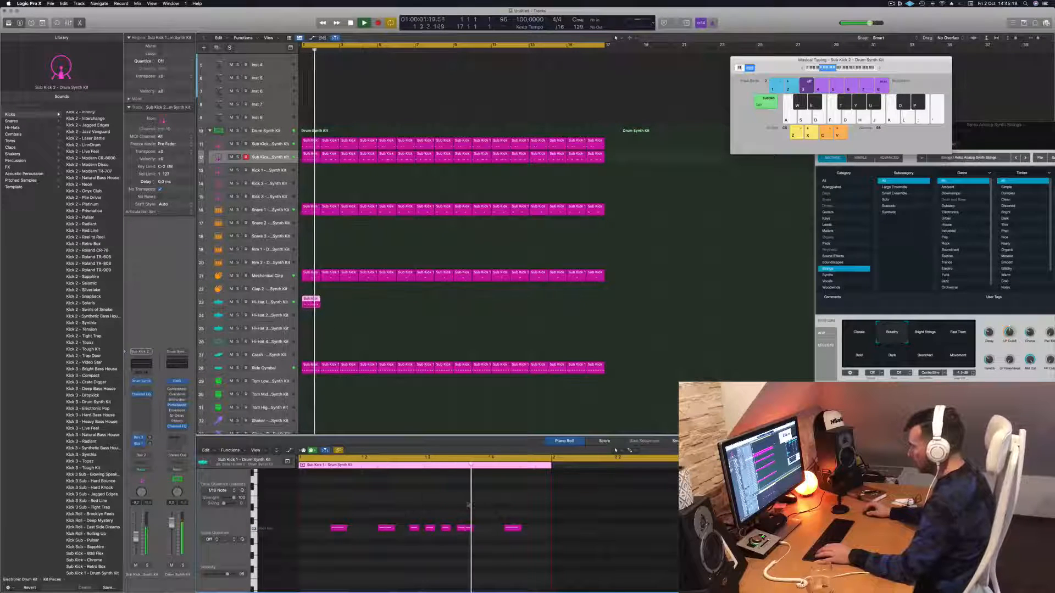
# Turn the notes before the last Hi-Hat 1 hit into a fast roll of four short notes, without an extra note before that hit
pyautogui.click(466, 528)
pyautogui.press('space')
pyautogui.moveTo(488, 532); pyautogui.dragTo(450, 529)
pyautogui.press('space')
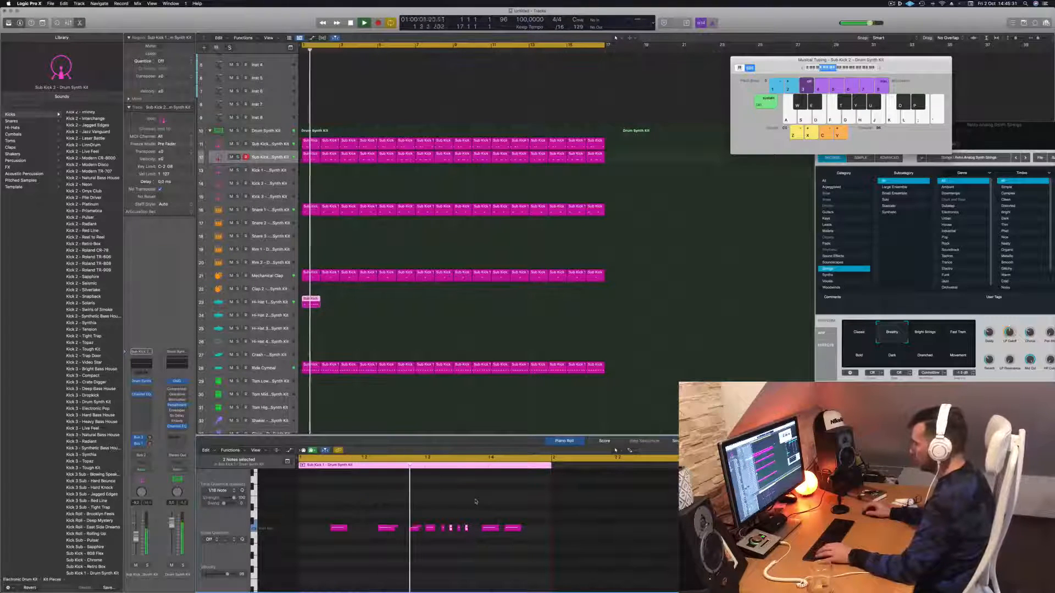
pyautogui.click(492, 540)
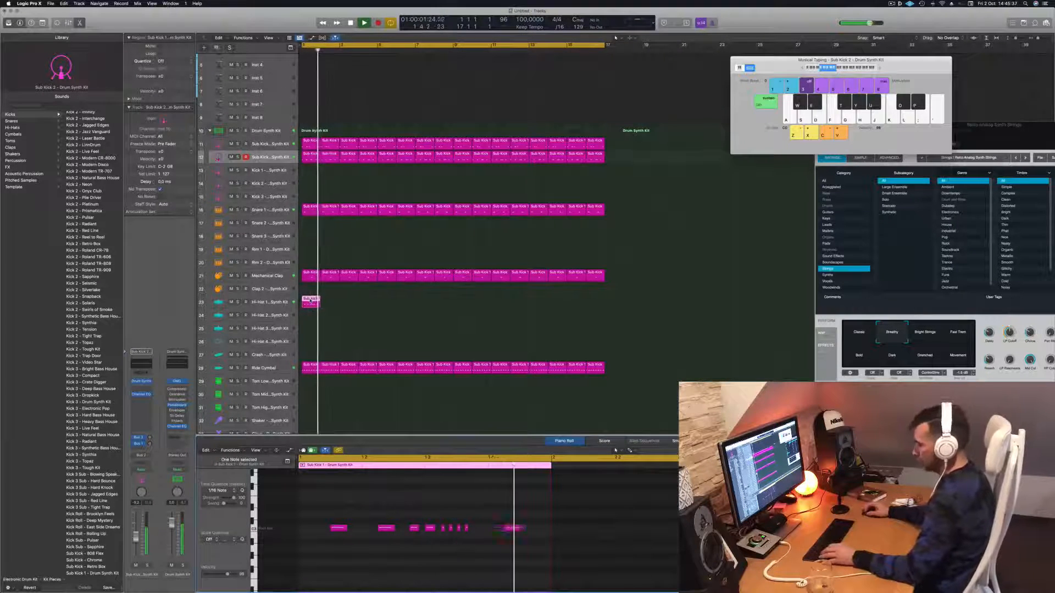
# Copy the Hi-Hat 1 region across the track to fill all 16 bars and replay from the start
pyautogui.moveTo(310, 301); pyautogui.dragTo(388, 301)
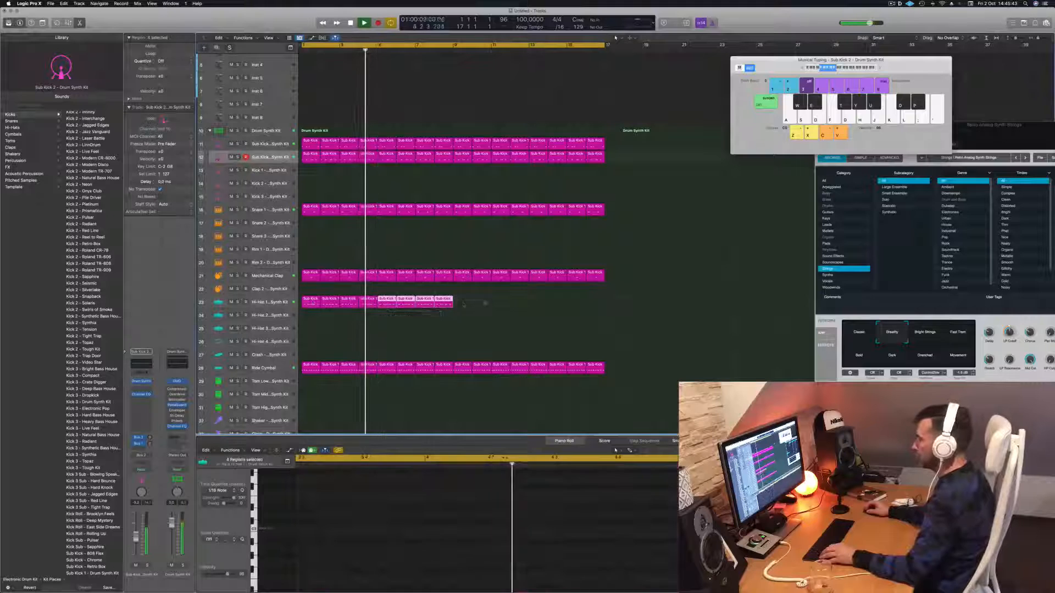
pyautogui.keyDown('alt'); pyautogui.moveTo(310, 302); pyautogui.dragTo(462, 306); pyautogui.keyUp('alt')
pyautogui.press('Return')
pyautogui.click(262, 303)
pyautogui.press('Return')
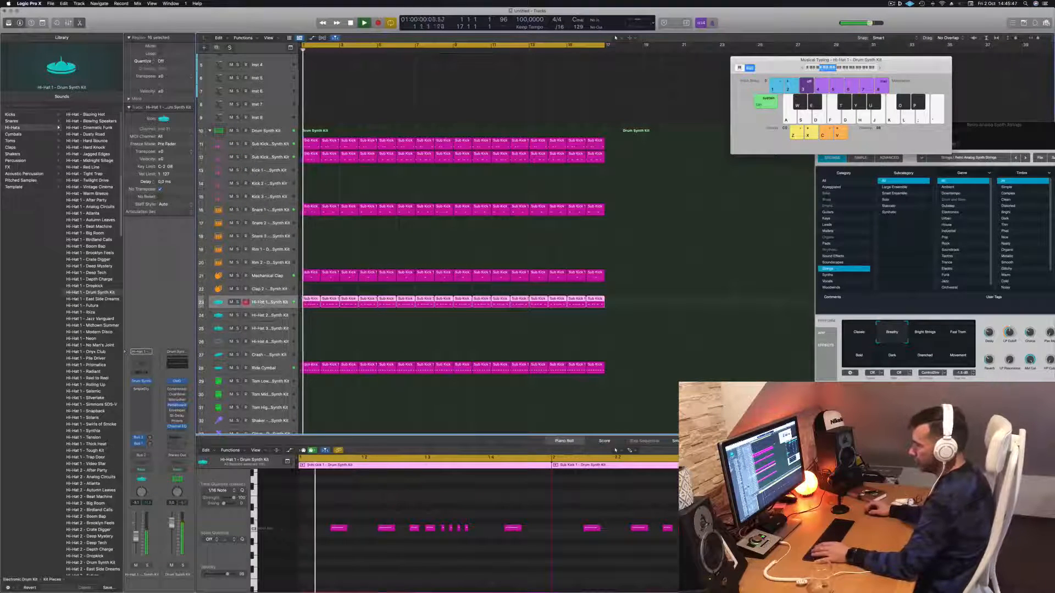
# Raise the Decay of the Smooth Hi-Hat in the Hi-Hat 1 Drum Synth to about mid-range and replay the beat
pyautogui.click(141, 381)
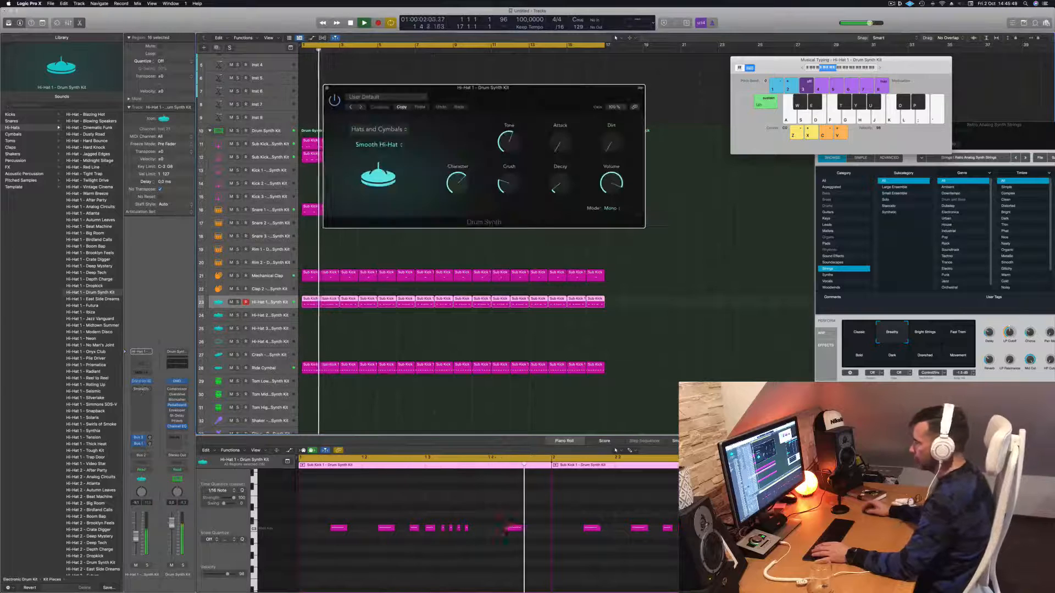
pyautogui.press('Return')
pyautogui.press('Return')
pyautogui.moveTo(564, 184); pyautogui.dragTo(568, 141)
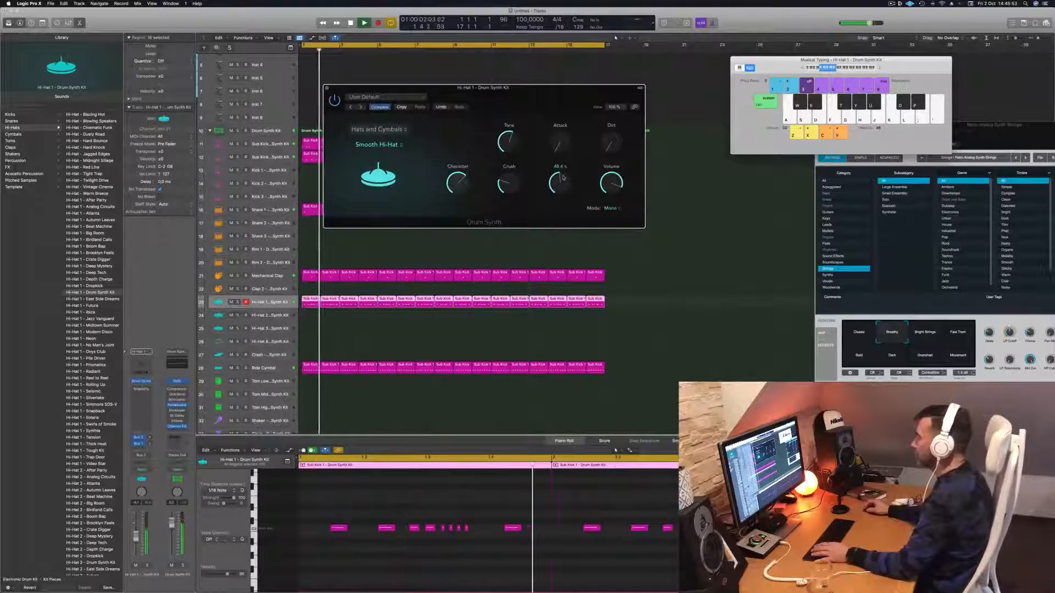
pyautogui.press('Return')
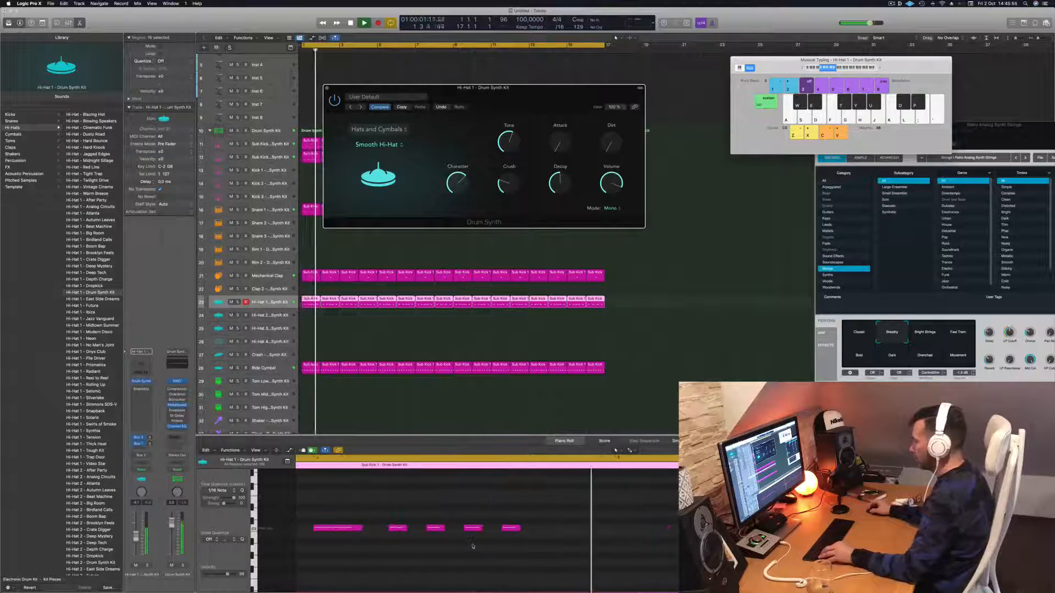
# Try the Hi-Hat 1 pattern without the last note of its first bar
pyautogui.scroll(-8, 473, 546)
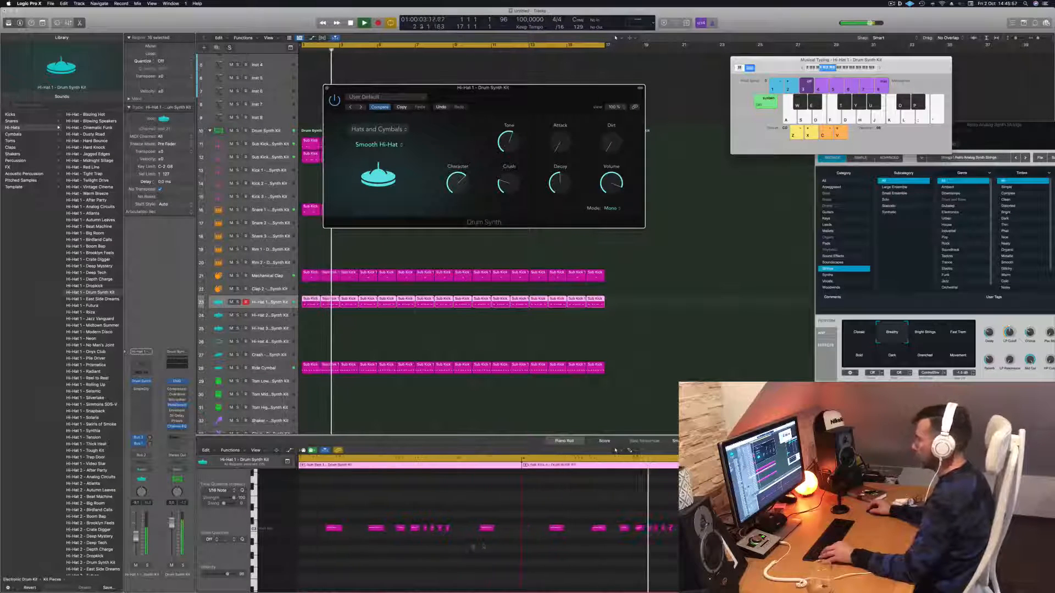
pyautogui.press('Return')
pyautogui.moveTo(502, 144)
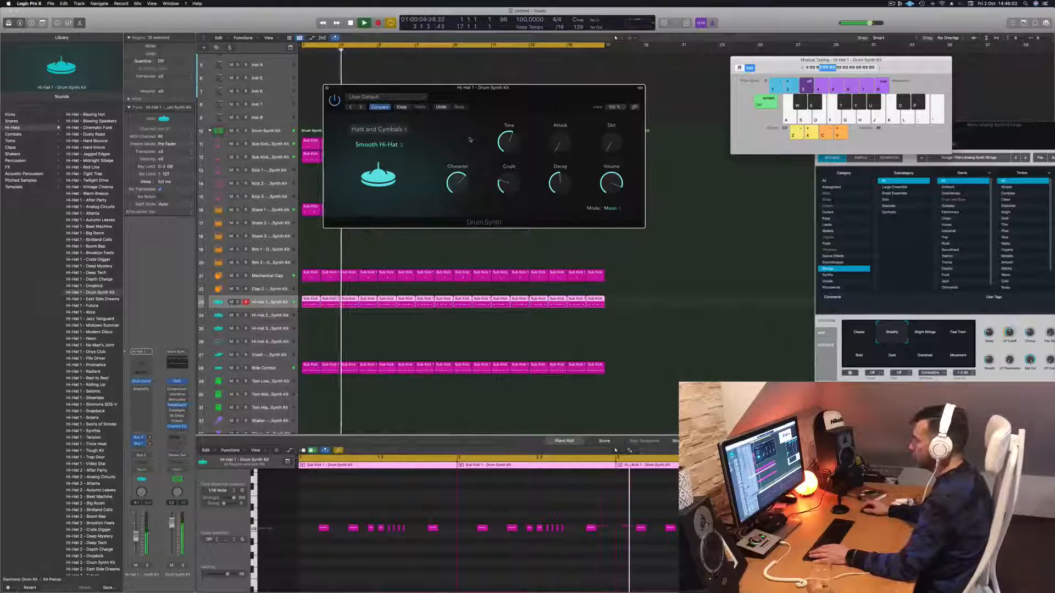
pyautogui.click(434, 528)
pyautogui.press('BackSpace')
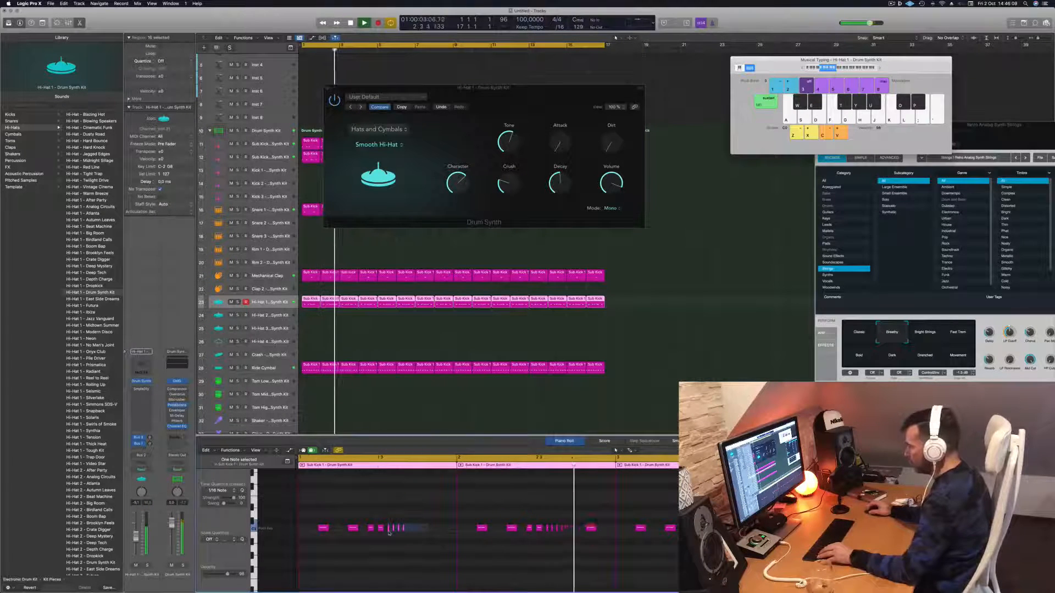
pyautogui.moveTo(389, 533); pyautogui.dragTo(388, 531)
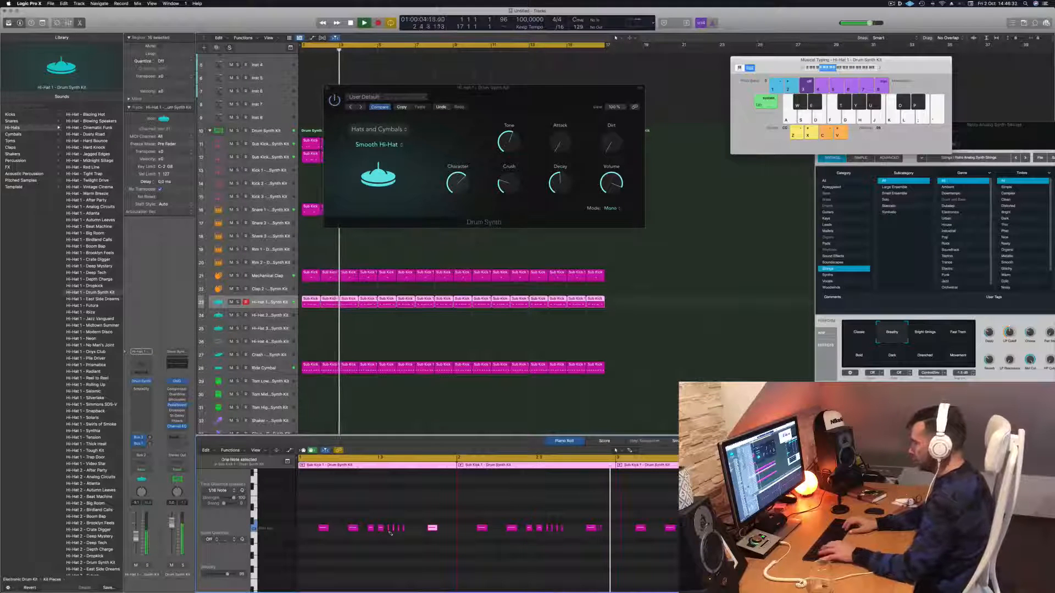
pyautogui.press('Return')
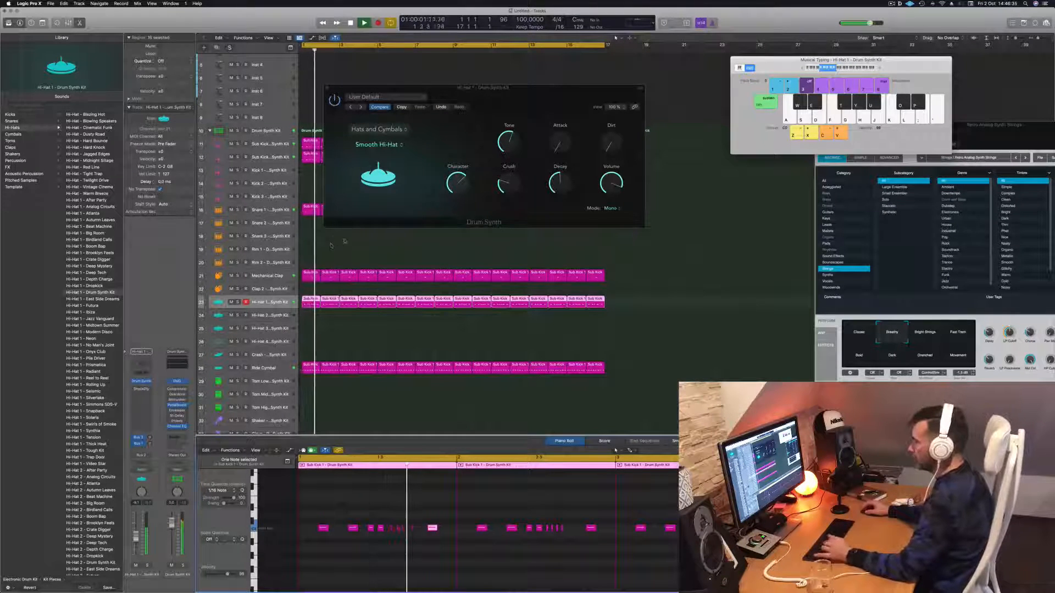
pyautogui.press('Return')
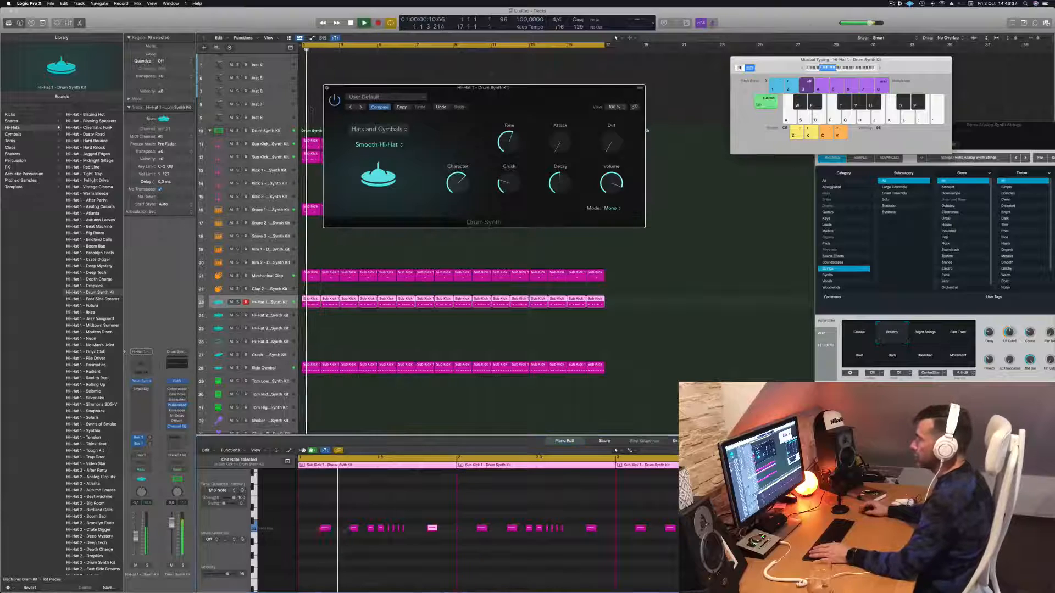
# Close the Drum Synth and adjust the left delay of Hi-Hat 1's Sample Delay effect to about 375 samples
pyautogui.click(327, 88)
pyautogui.press('Return')
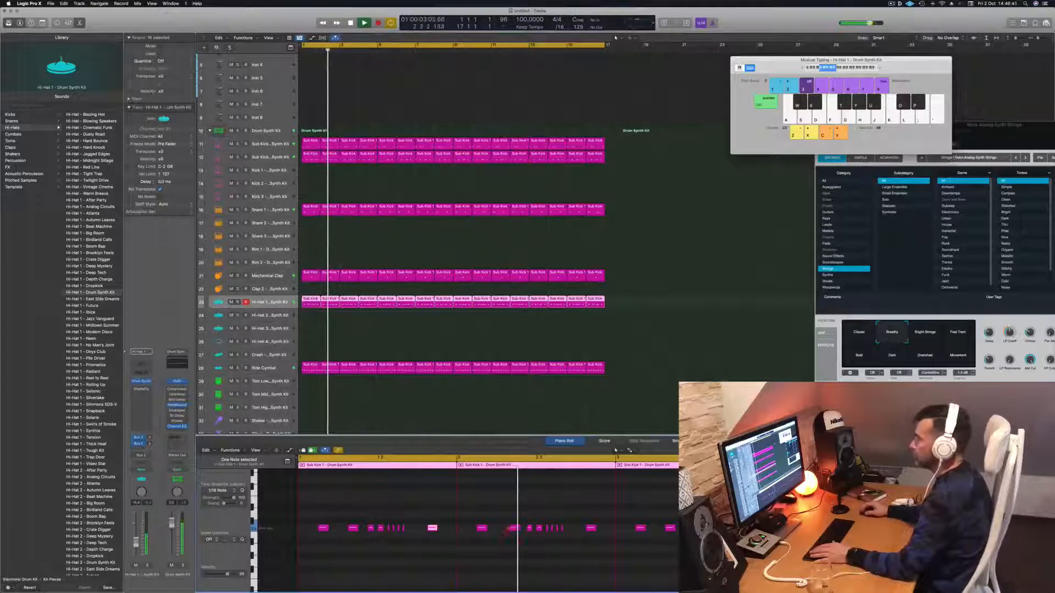
pyautogui.click(135, 389)
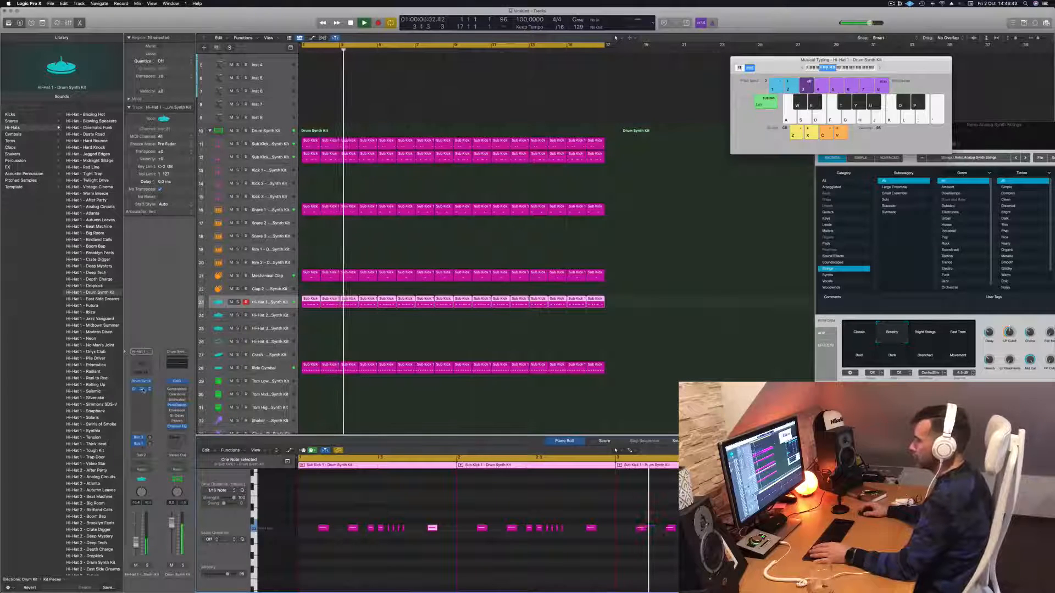
pyautogui.click(142, 389)
pyautogui.moveTo(340, 142)
pyautogui.mouseDown()
pyautogui.moveTo(386, 141)
pyautogui.moveTo(384, 157)
pyautogui.moveTo(341, 148)
pyautogui.moveTo(386, 160)
pyautogui.moveTo(338, 139)
pyautogui.moveTo(345, 120)
pyautogui.moveTo(385, 155)
pyautogui.moveTo(385, 168)
pyautogui.moveTo(342, 155)
pyautogui.mouseUp()
pyautogui.click(363, 131)
pyautogui.click(411, 131)
pyautogui.click(363, 131)
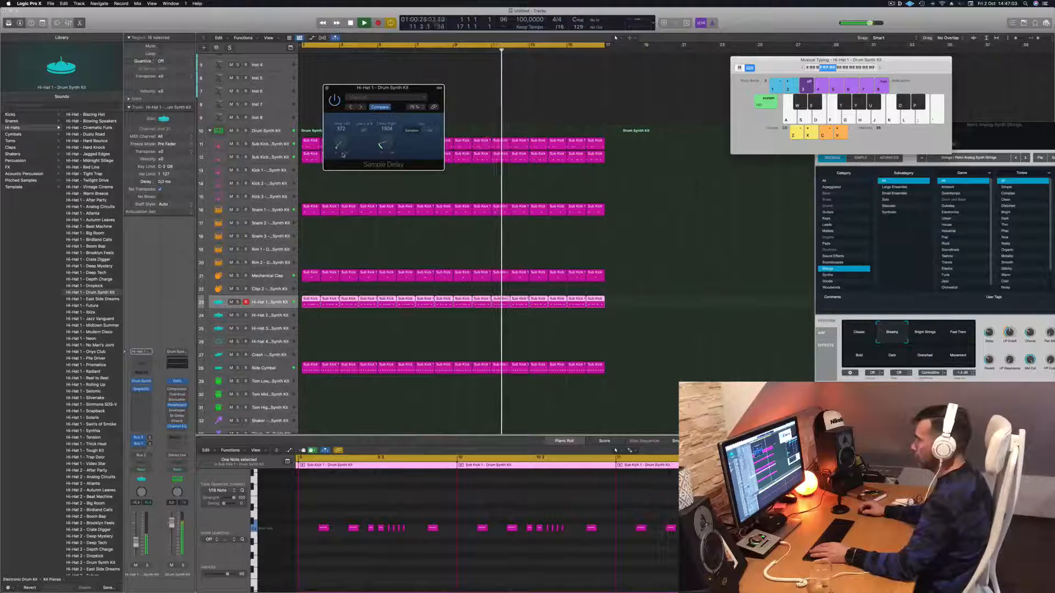
pyautogui.moveTo(408, 86); pyautogui.dragTo(415, 114)
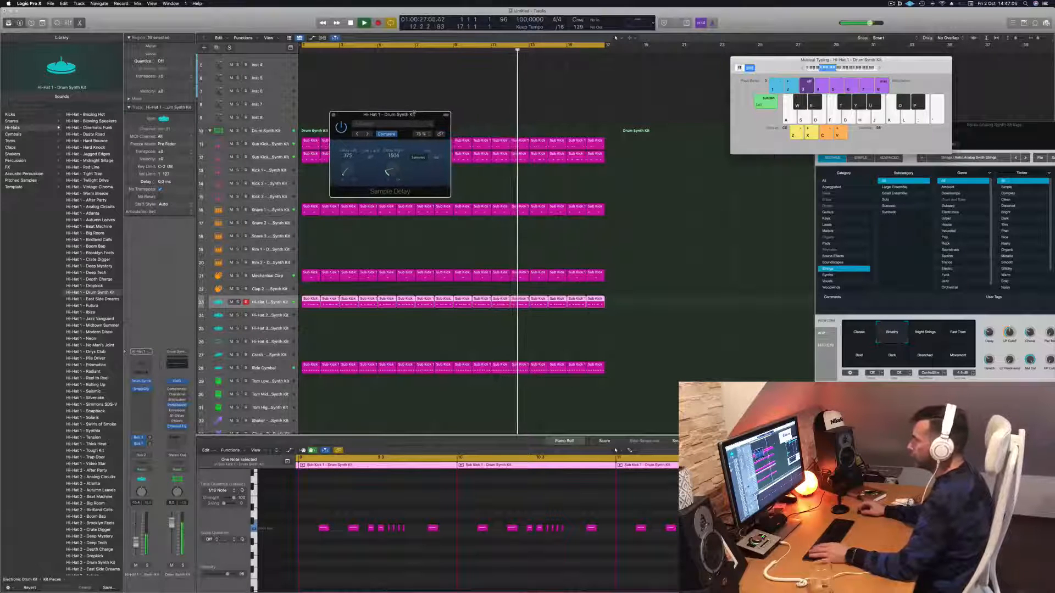
pyautogui.click(333, 115)
# Replay the arrangement, enlarge the empty Inst 2 track below the strings and open its Alchemy synth
pyautogui.click(651, 240)
pyautogui.press('space')
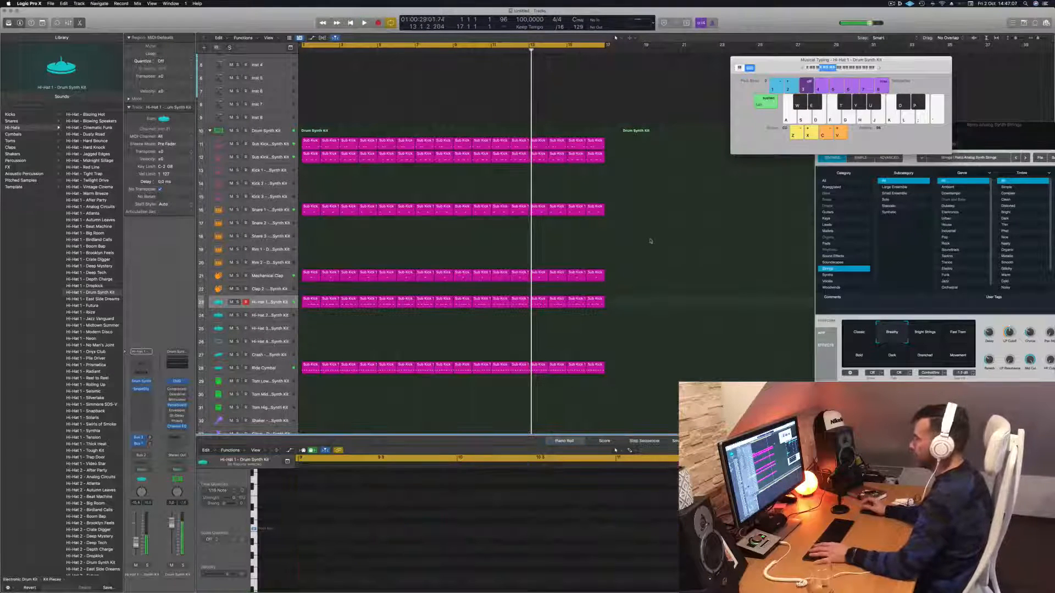
pyautogui.press('space')
pyautogui.scroll(3, 628, 244)
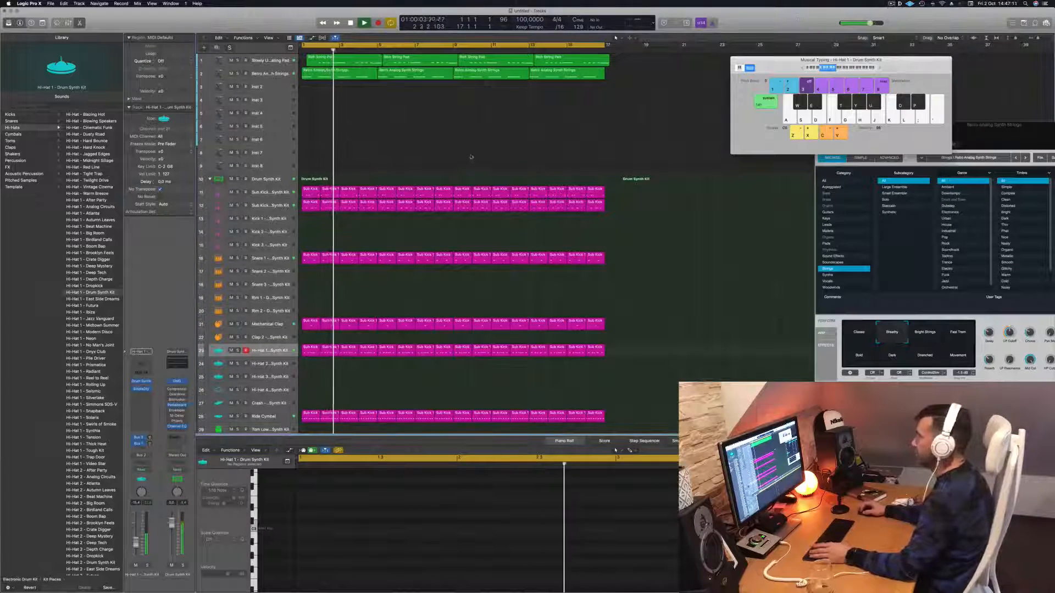
pyautogui.click(277, 88)
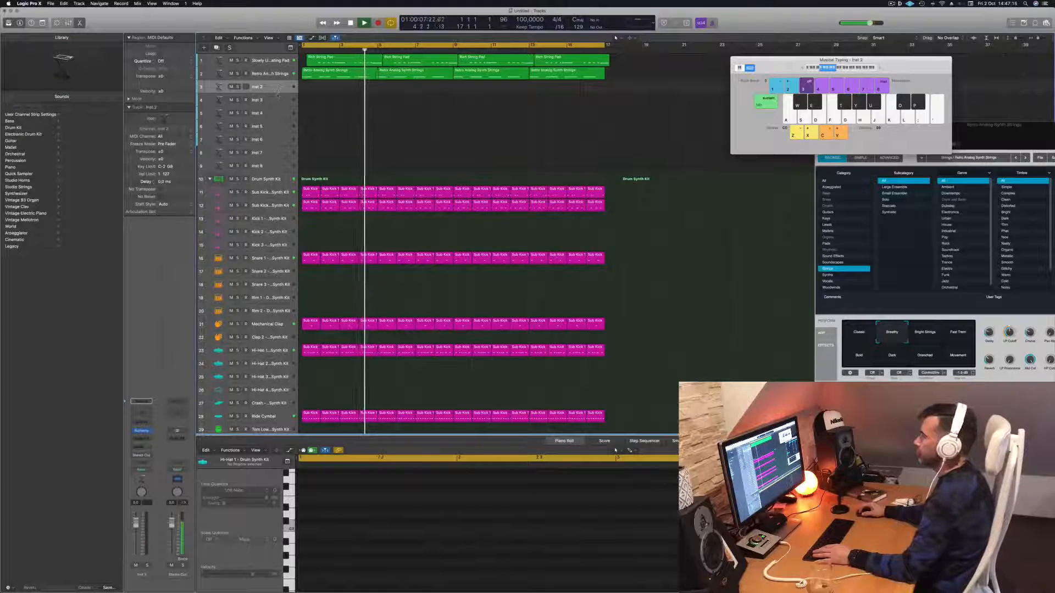
pyautogui.moveTo(277, 93); pyautogui.dragTo(278, 109)
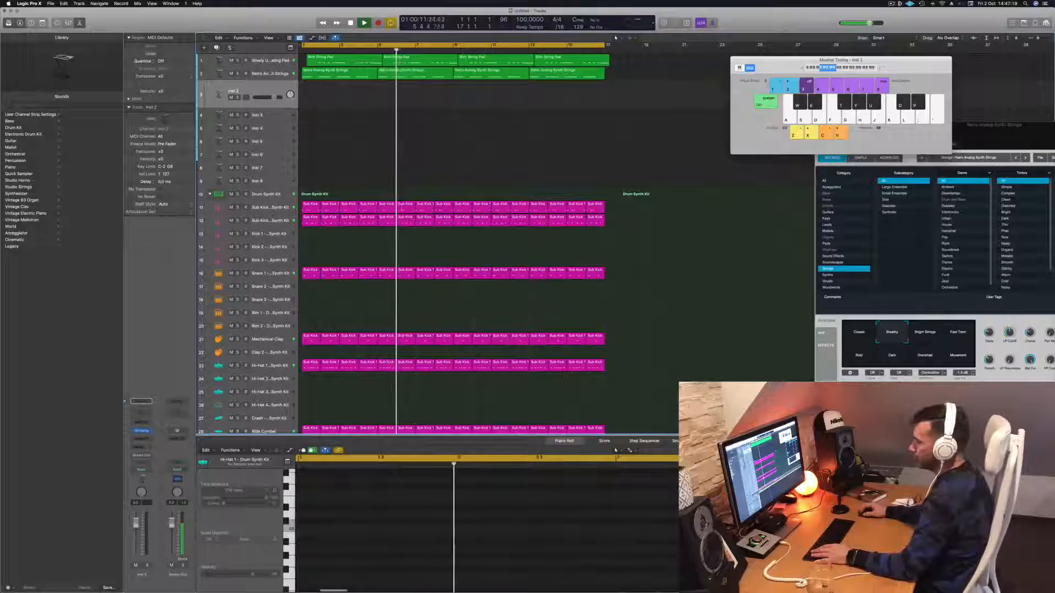
pyautogui.click(270, 366)
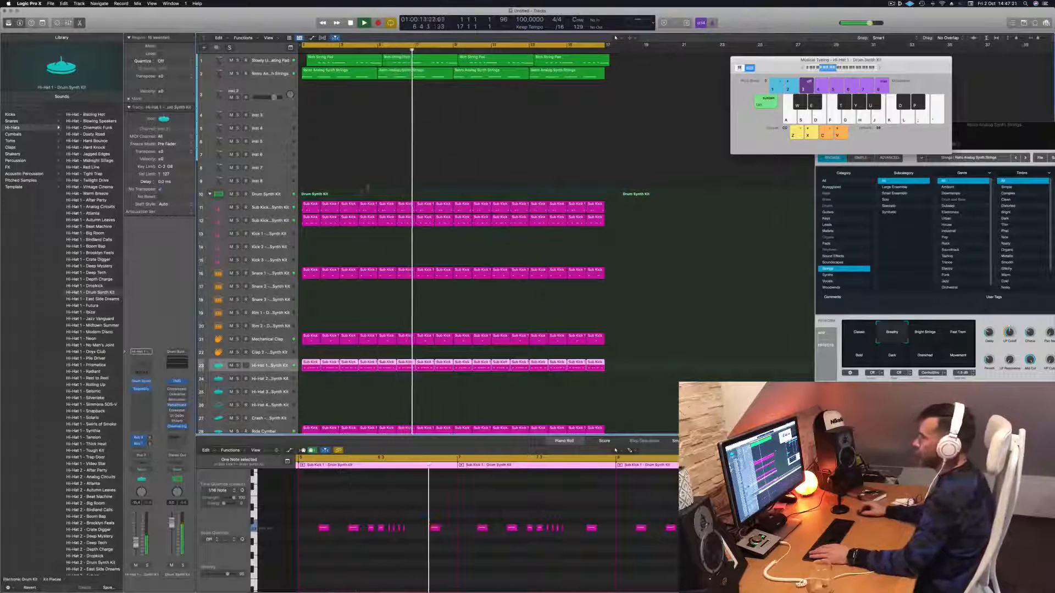
pyautogui.click(266, 91)
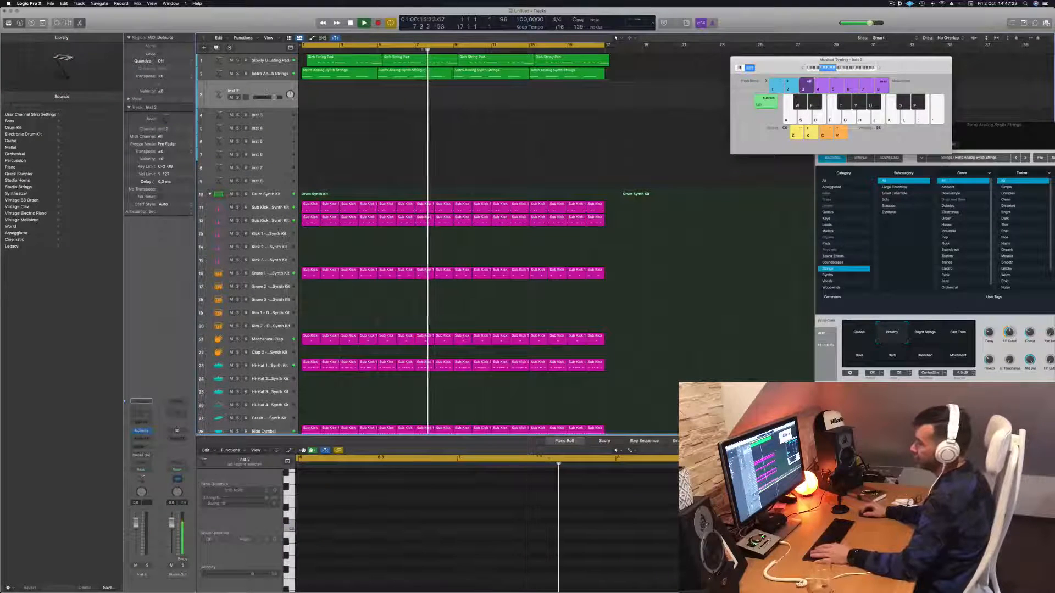
pyautogui.click(141, 431)
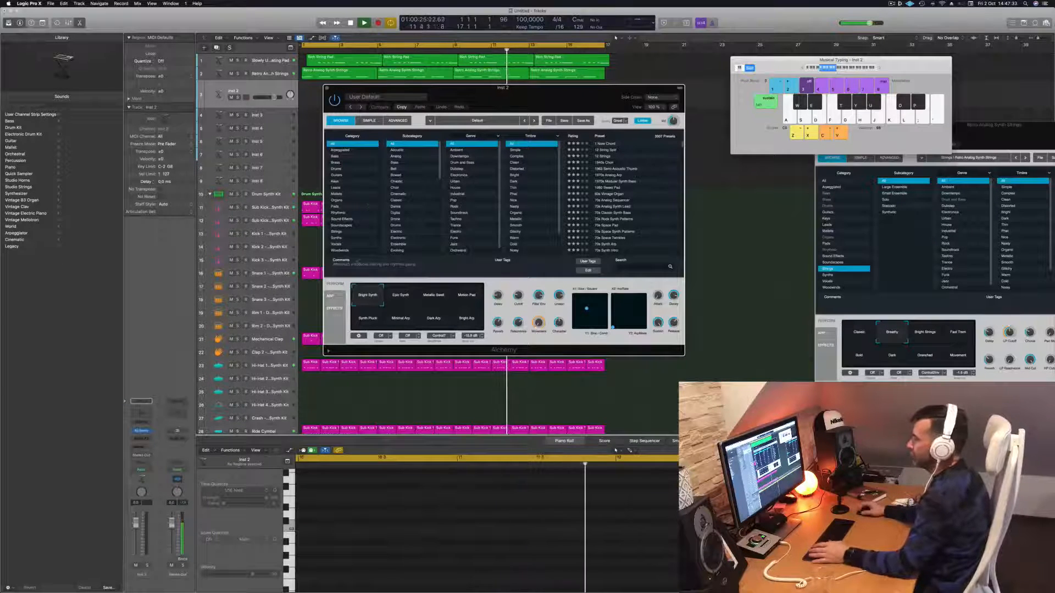
# Load the Deep Air Patterns preset from Alchemy's Synths category and shift Musical Typing to a higher octave range
pyautogui.click(337, 238)
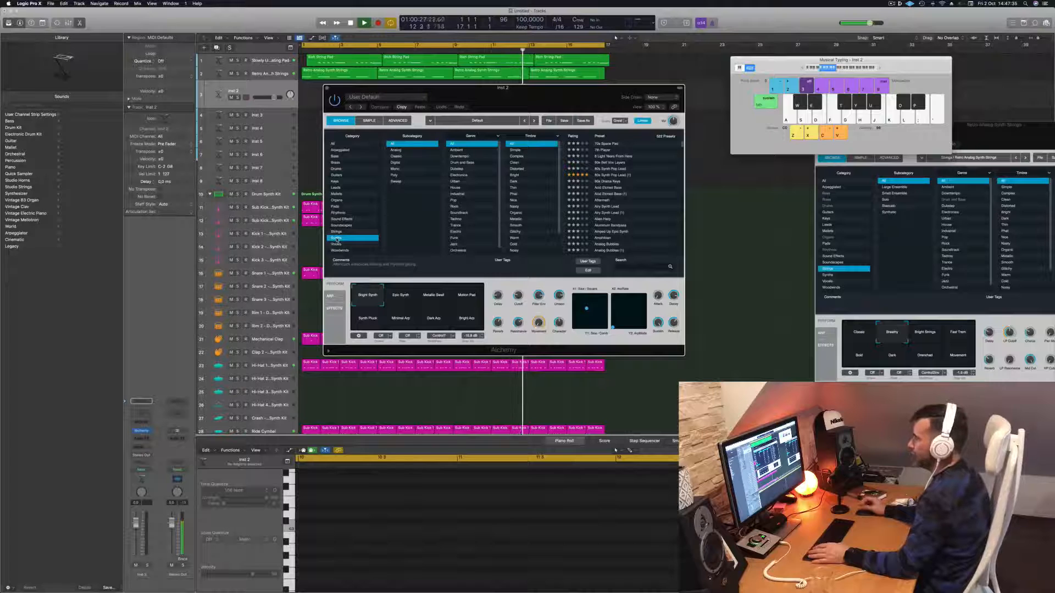
pyautogui.scroll(-10, 618, 217)
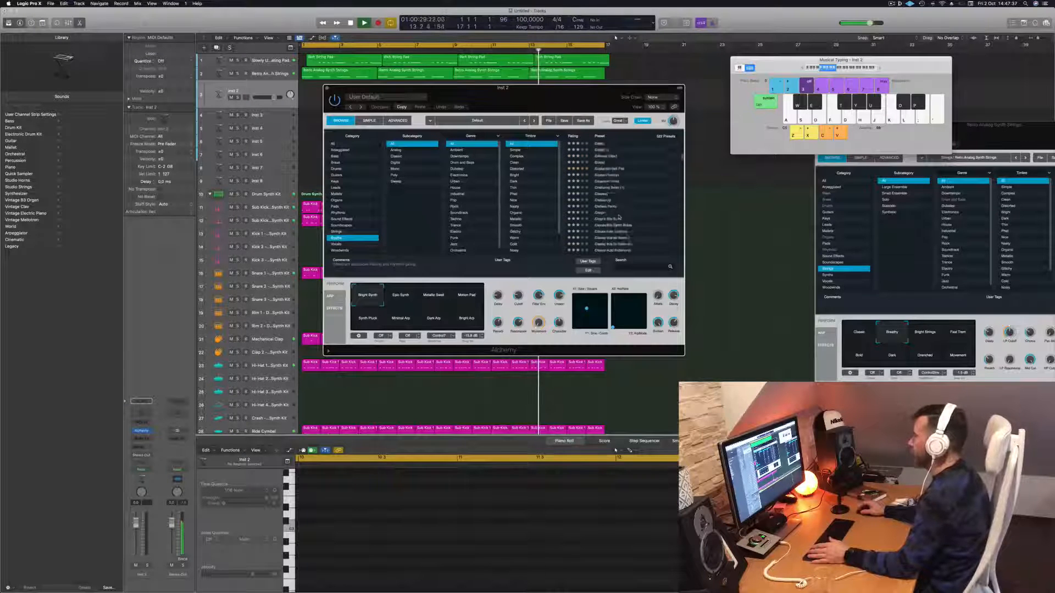
pyautogui.click(600, 209)
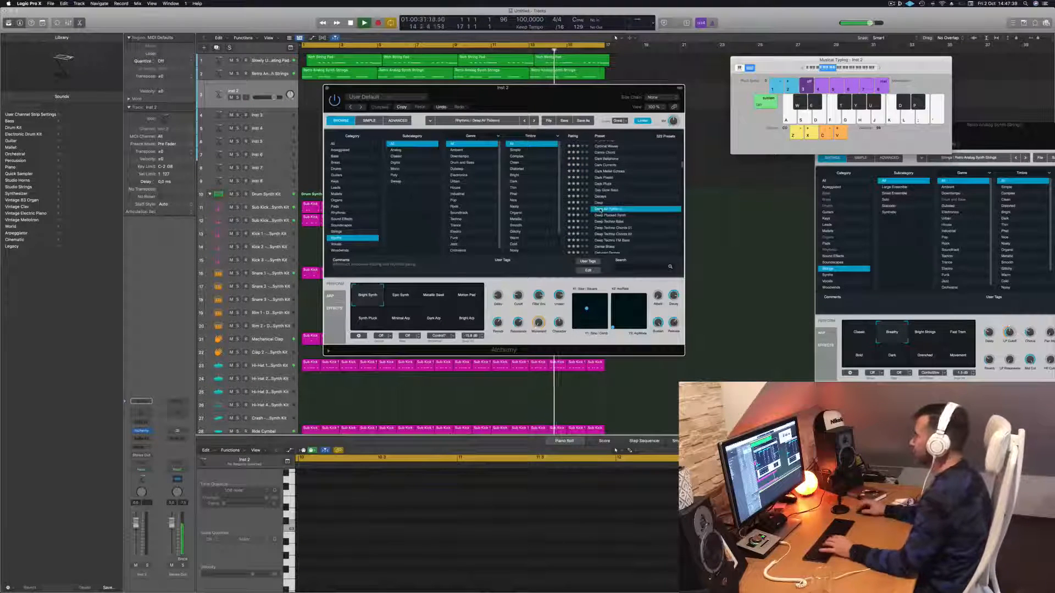
pyautogui.click(846, 70)
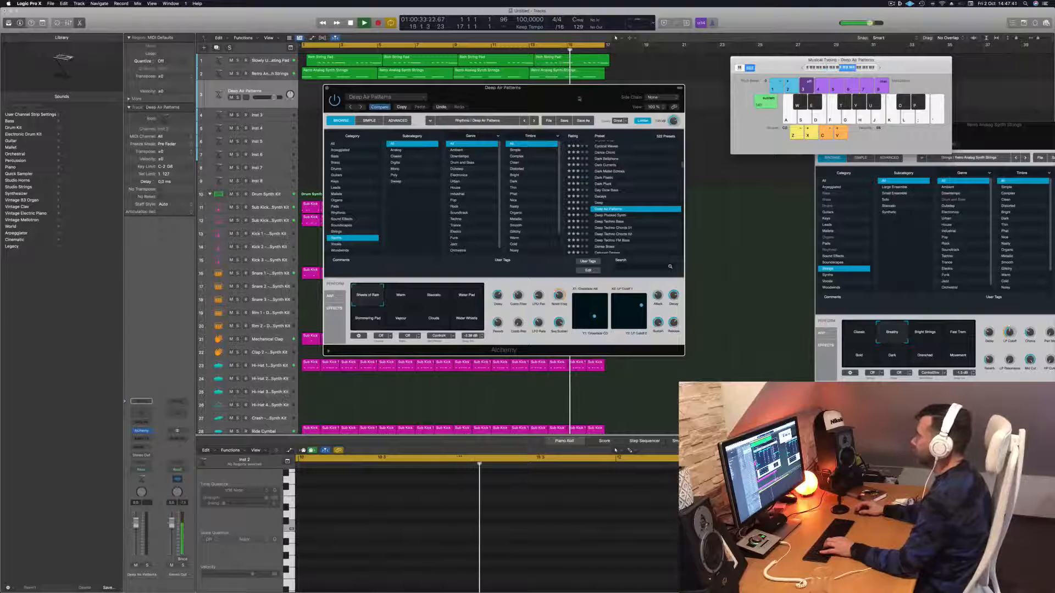
# Move the Alchemy window lower, raise the Deep Air Patterns track level slightly and play a test note
pyautogui.moveTo(573, 100); pyautogui.dragTo(551, 143)
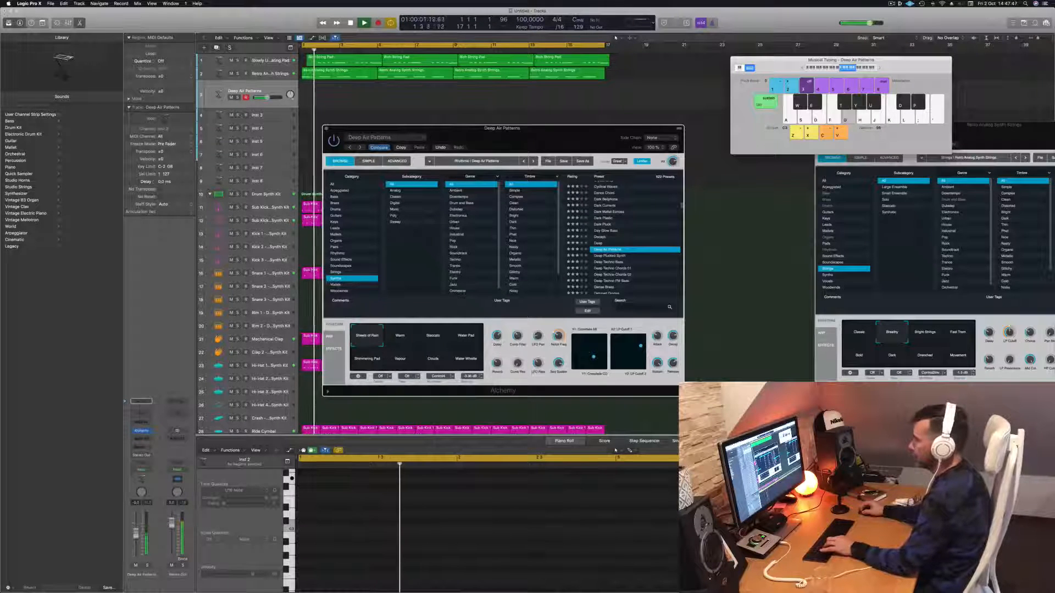
pyautogui.moveTo(136, 537); pyautogui.dragTo(137, 533)
pyautogui.press('f')
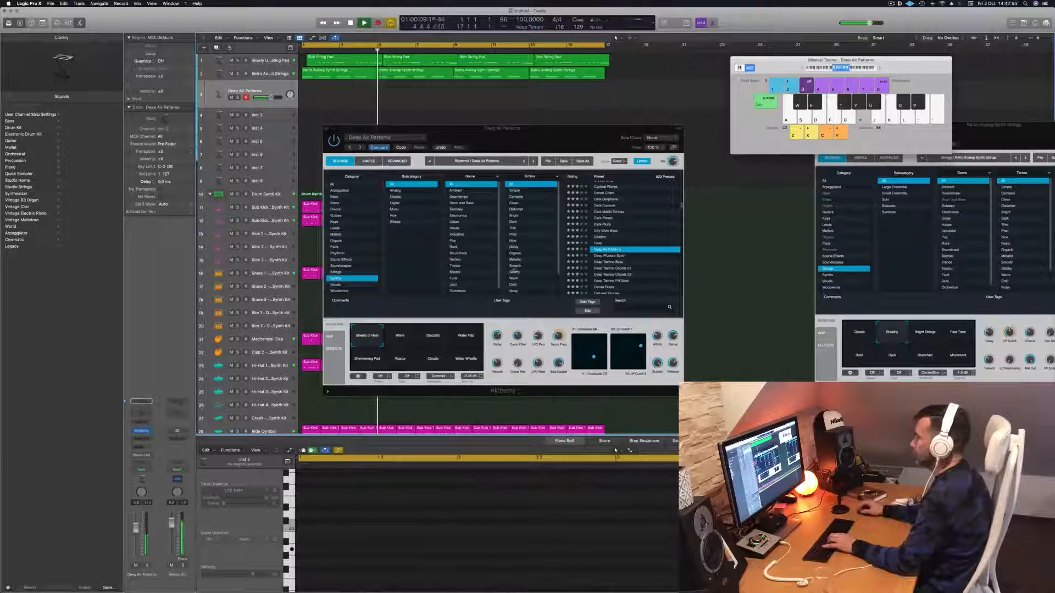
# Audition the Deep Air Patterns snapshots from Warm through Water Whistle during playback, then return to Vapour
pyautogui.click(400, 339)
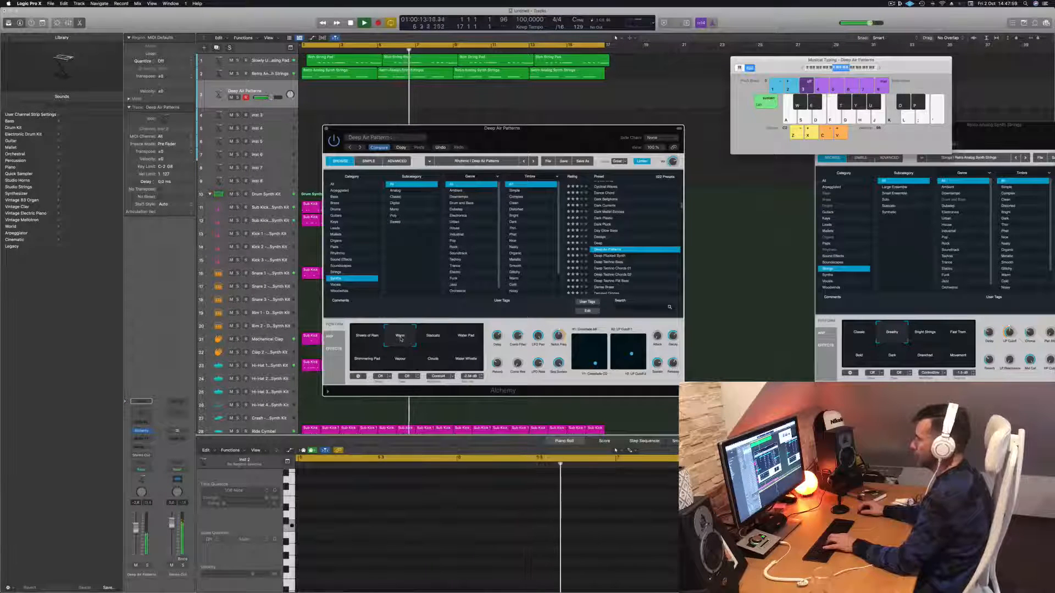
pyautogui.click(426, 337)
pyautogui.click(462, 337)
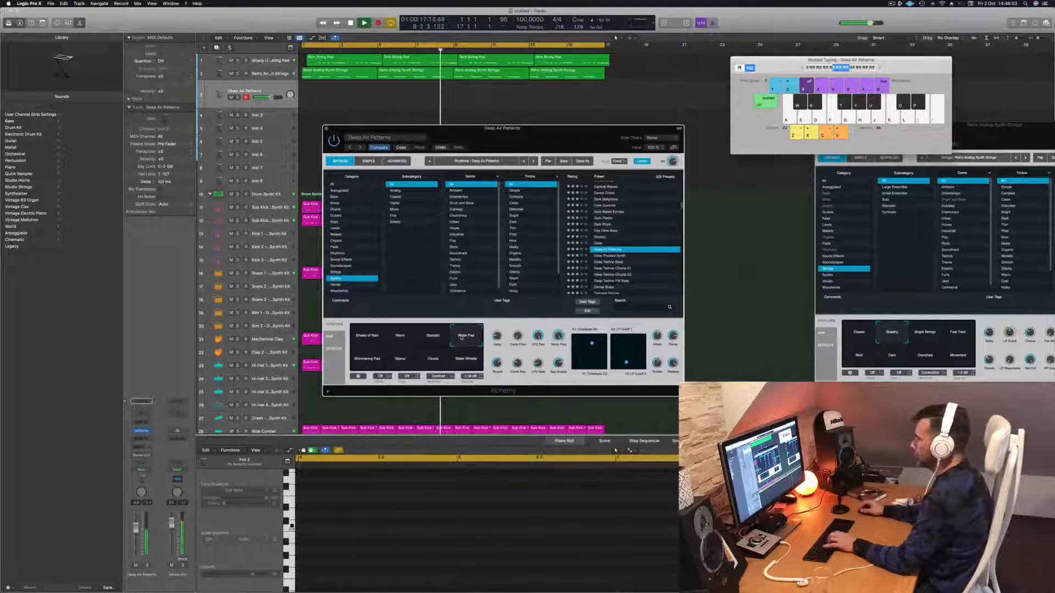
pyautogui.click(369, 363)
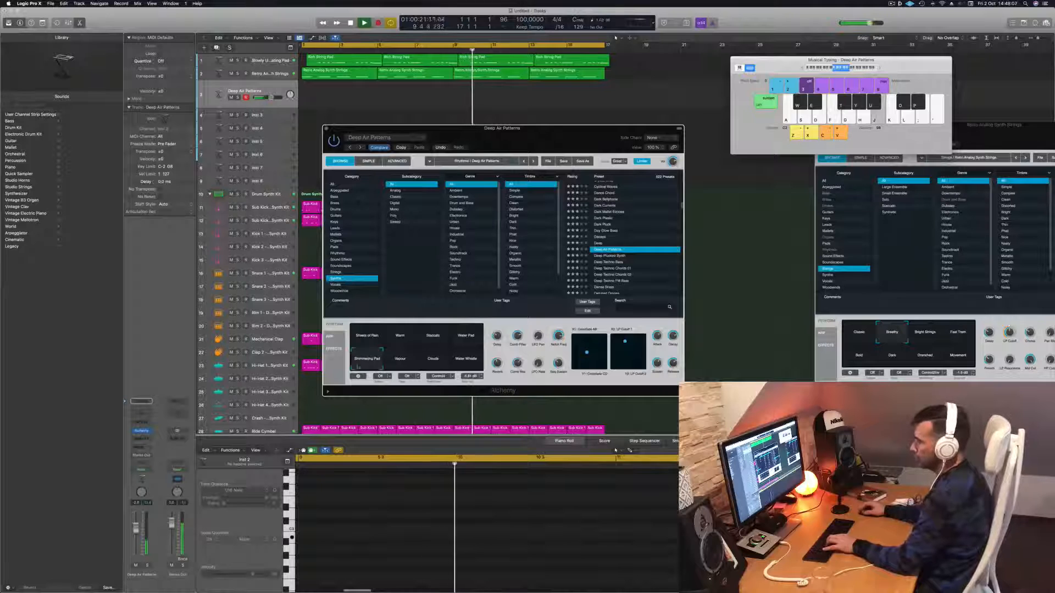
pyautogui.click(400, 359)
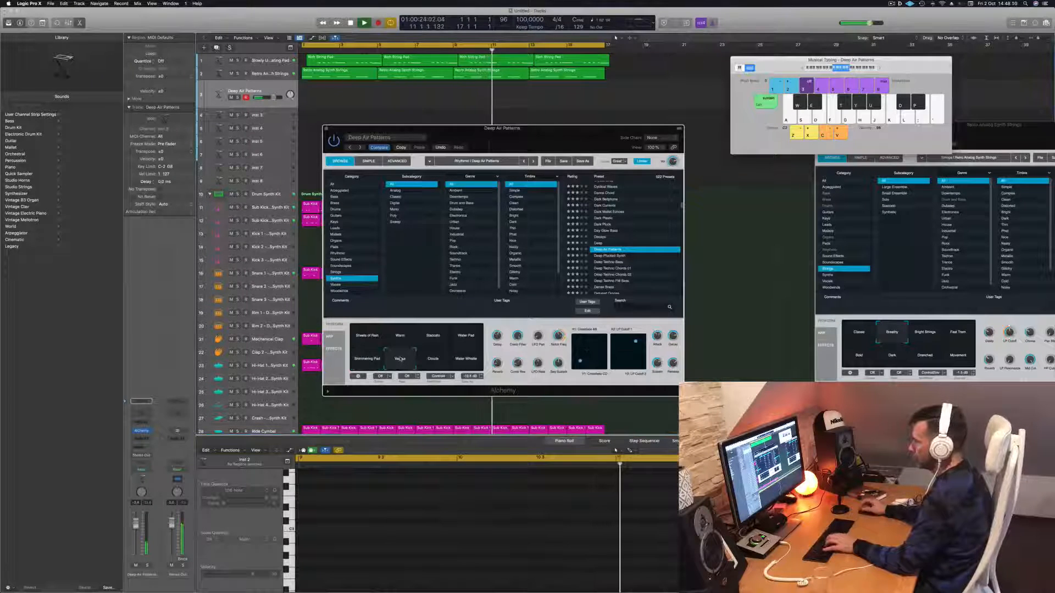
pyautogui.click(431, 360)
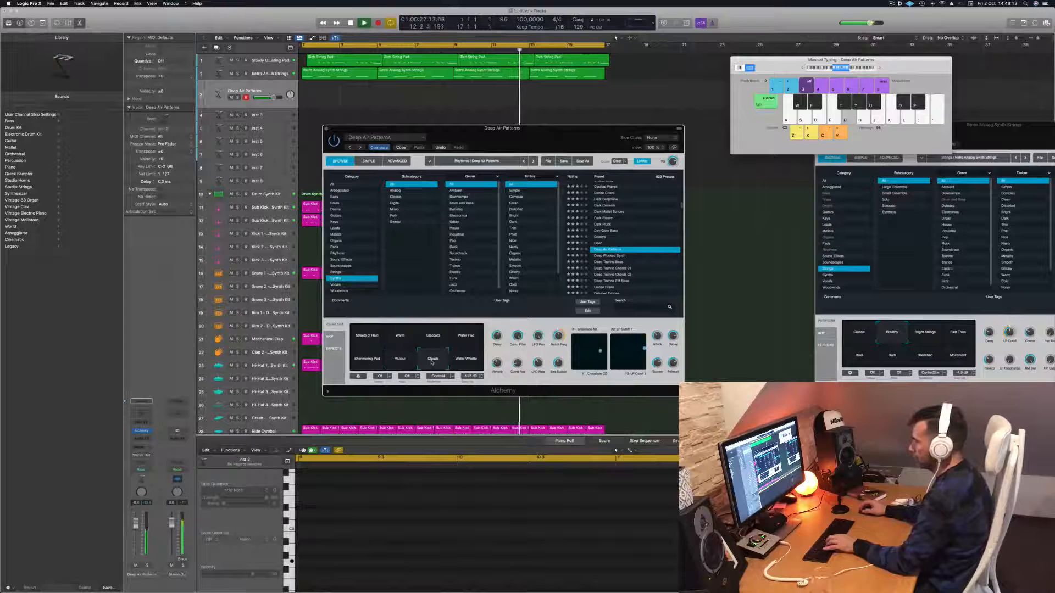
pyautogui.click(465, 361)
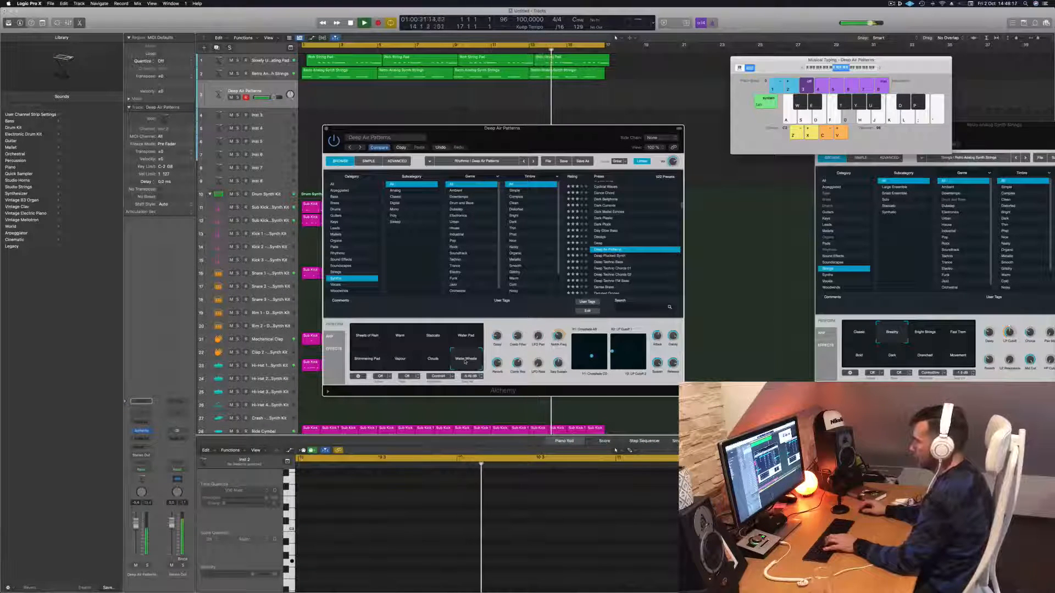
pyautogui.click(400, 359)
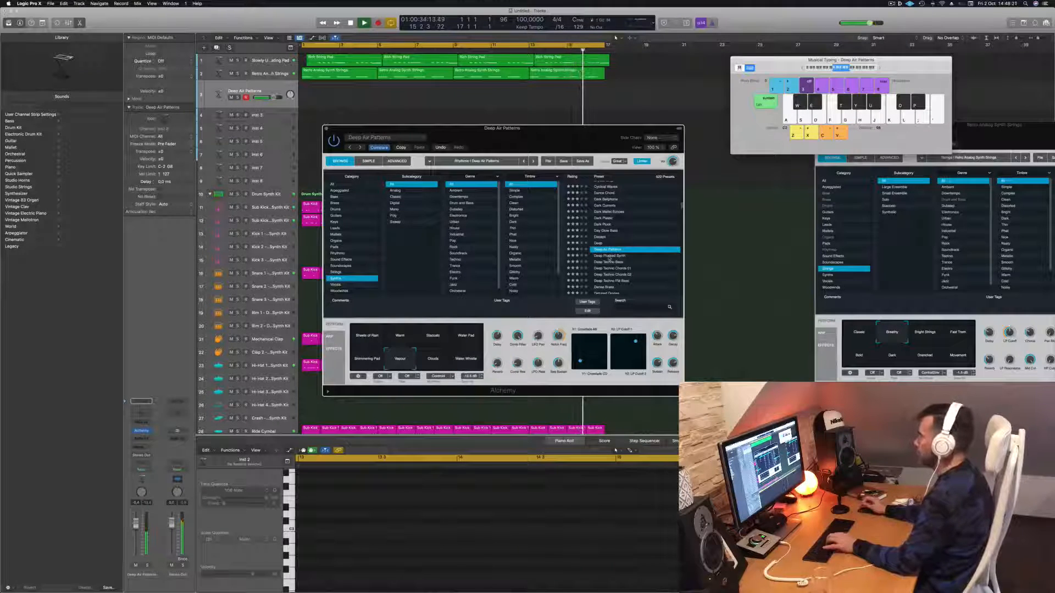
# Try the Deep Plucked Synth and Deep presets with test notes, then load the Decays preset in Alchemy
pyautogui.click(609, 256)
pyautogui.press('h')
pyautogui.press('j')
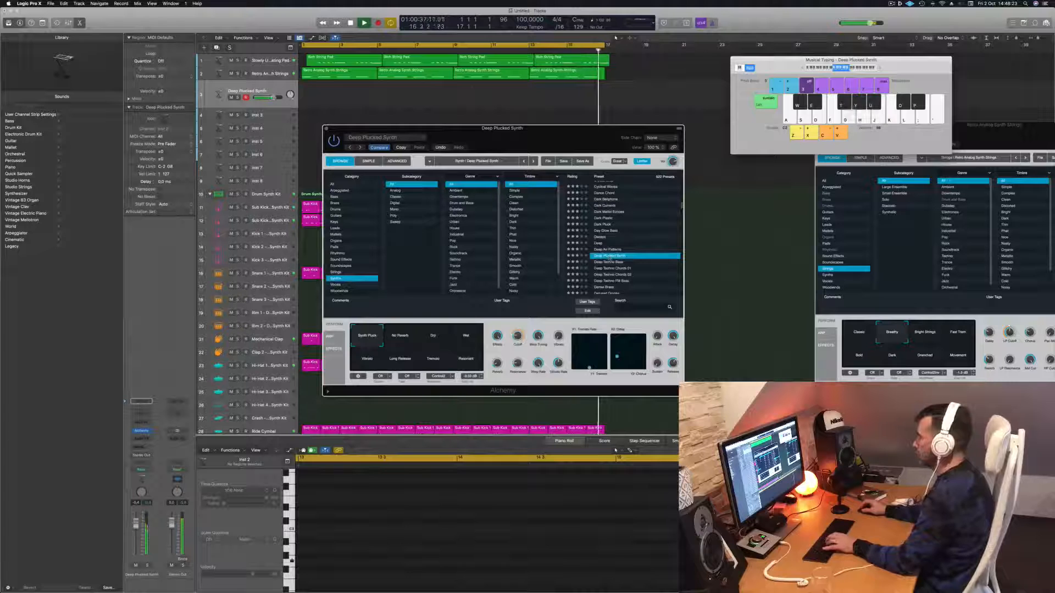
pyautogui.click(600, 244)
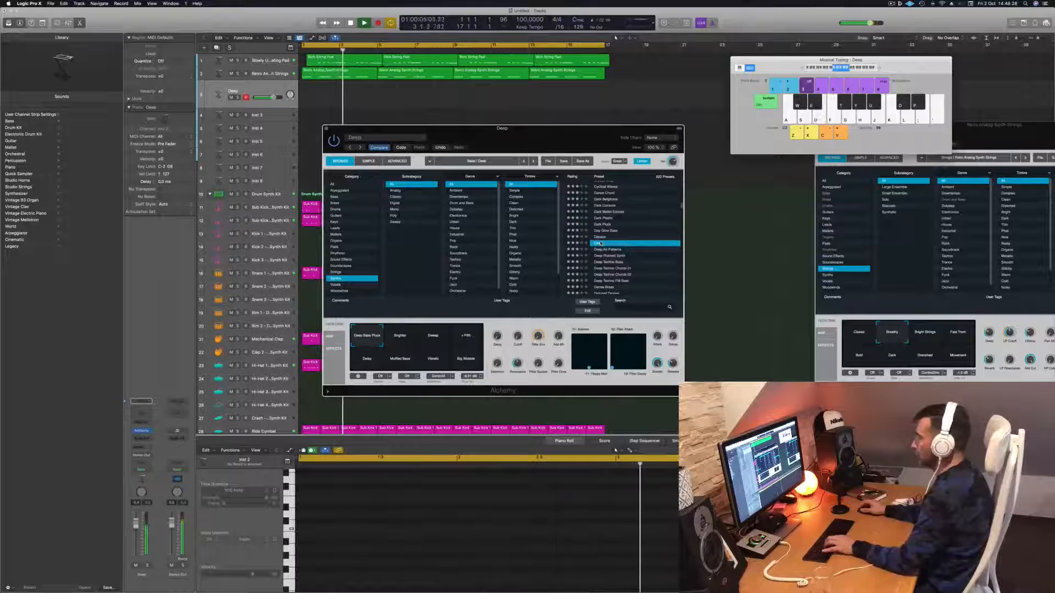
pyautogui.click(602, 237)
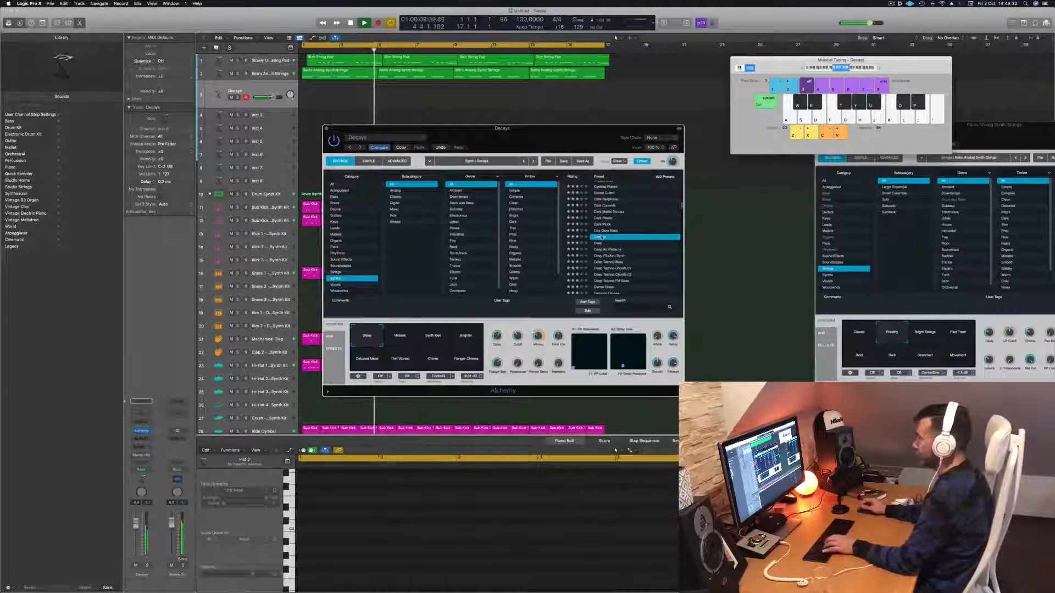
# Audition the Decays snapshots, including Chimes, Flanger Chimes and Detuned Metal, and settle on Synth Bell
pyautogui.click(433, 358)
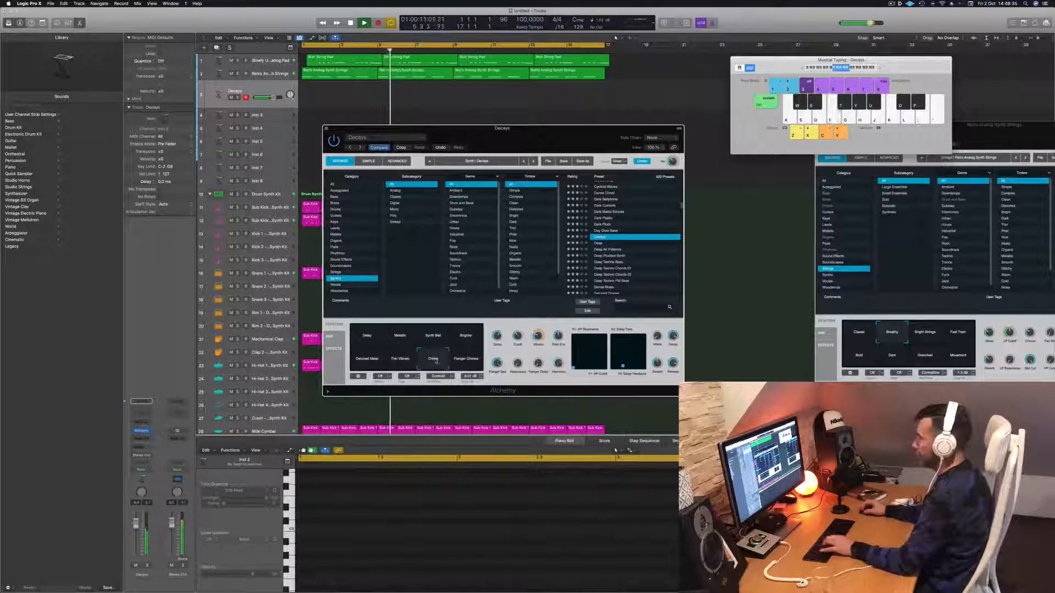
pyautogui.click(465, 360)
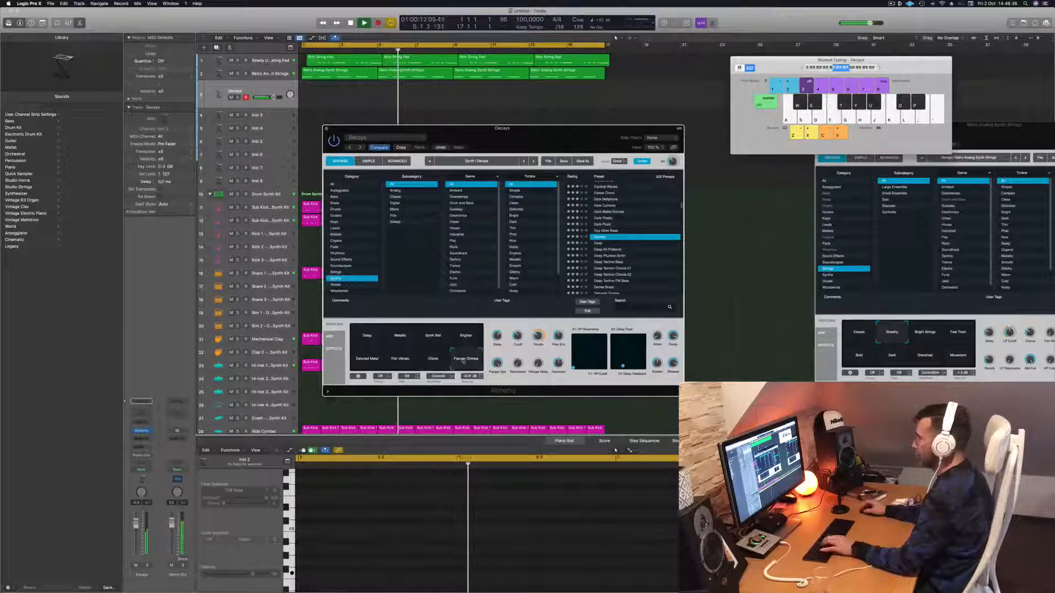
pyautogui.click(399, 360)
pyautogui.click(372, 363)
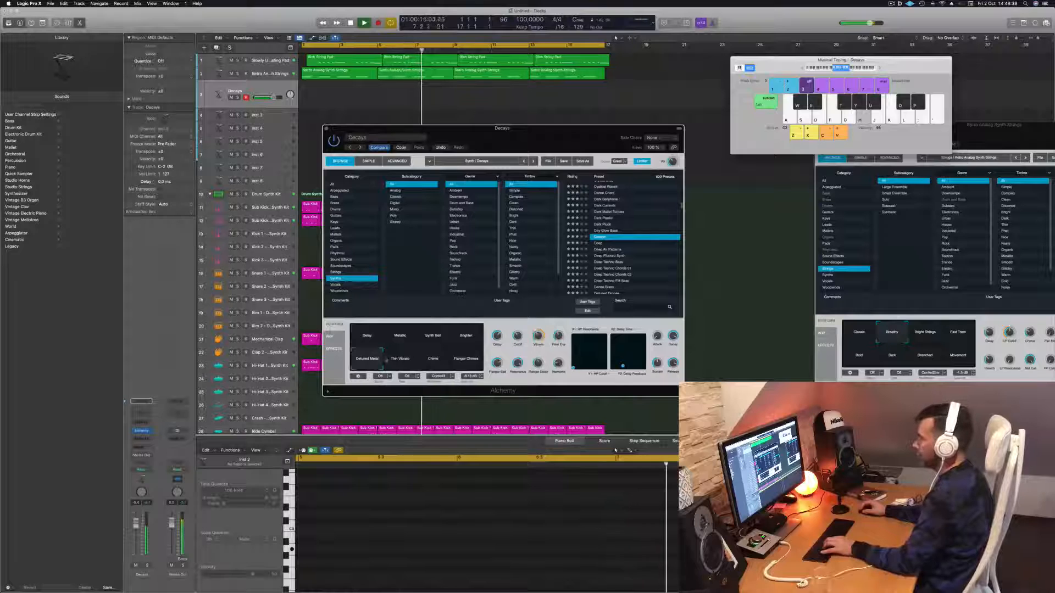
pyautogui.click(471, 339)
pyautogui.click(434, 342)
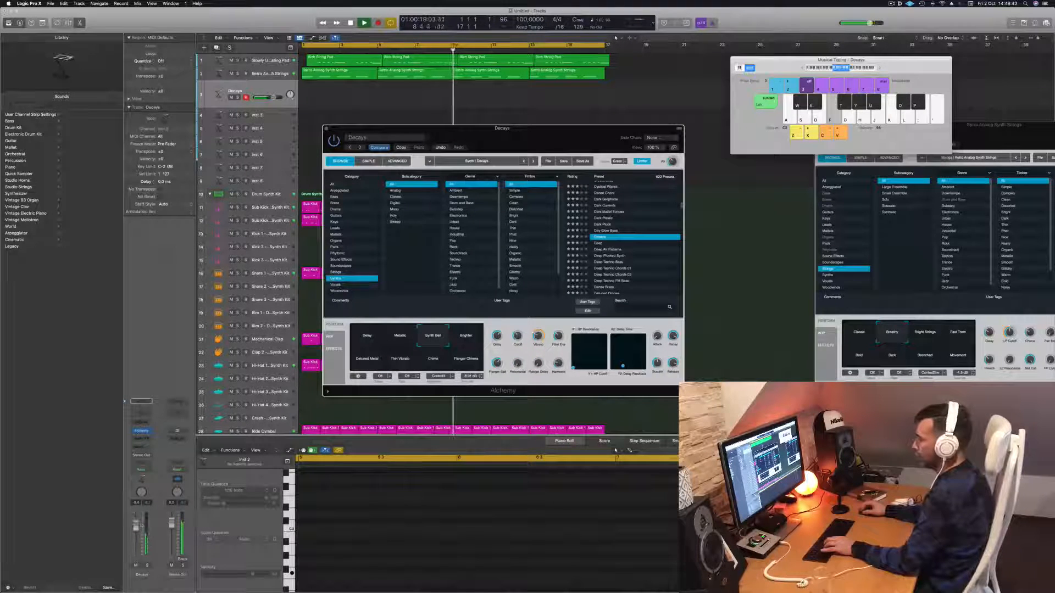
# Lower the Decays track level slightly and adjust the Musical Typing octave range while playing test notes
pyautogui.moveTo(137, 525); pyautogui.dragTo(137, 528)
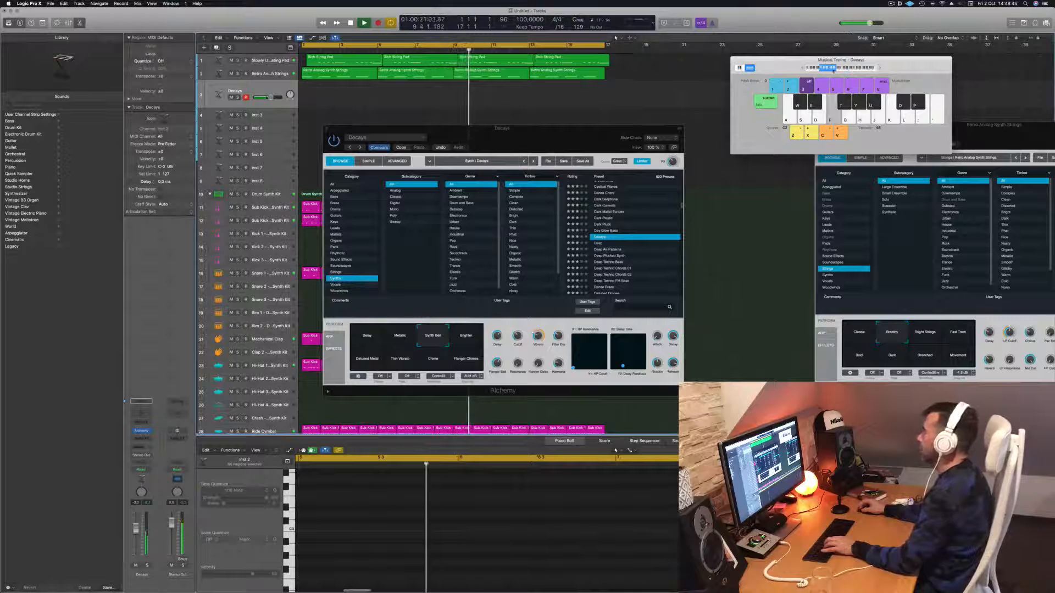
pyautogui.press('g')
pyautogui.press('h')
pyautogui.click(879, 69)
# Rehearse a short melody with the Synth Bell sound over the playing arrangement
pyautogui.press('f')
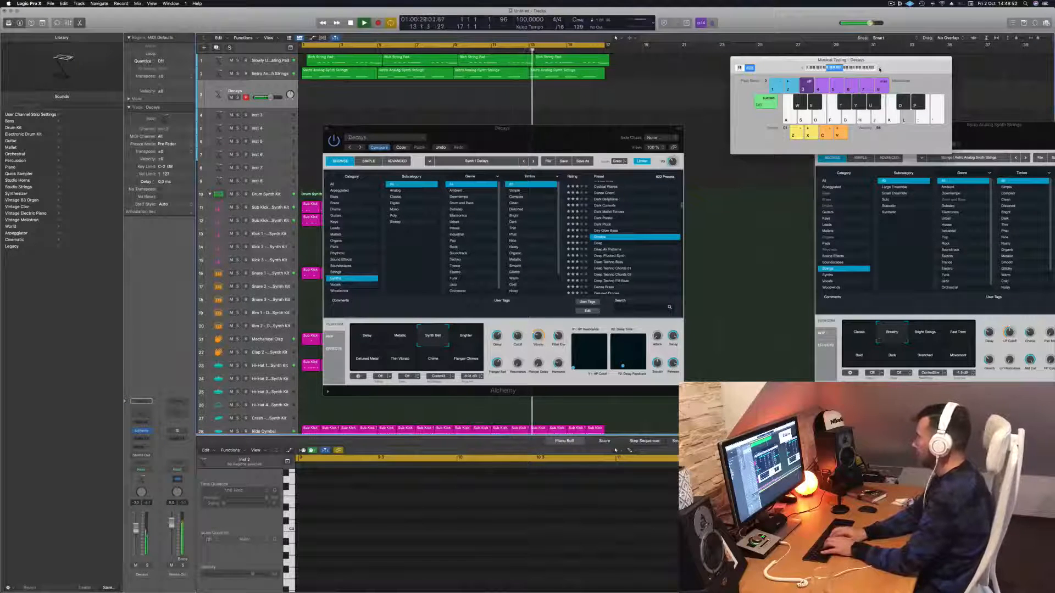
pyautogui.press('h')
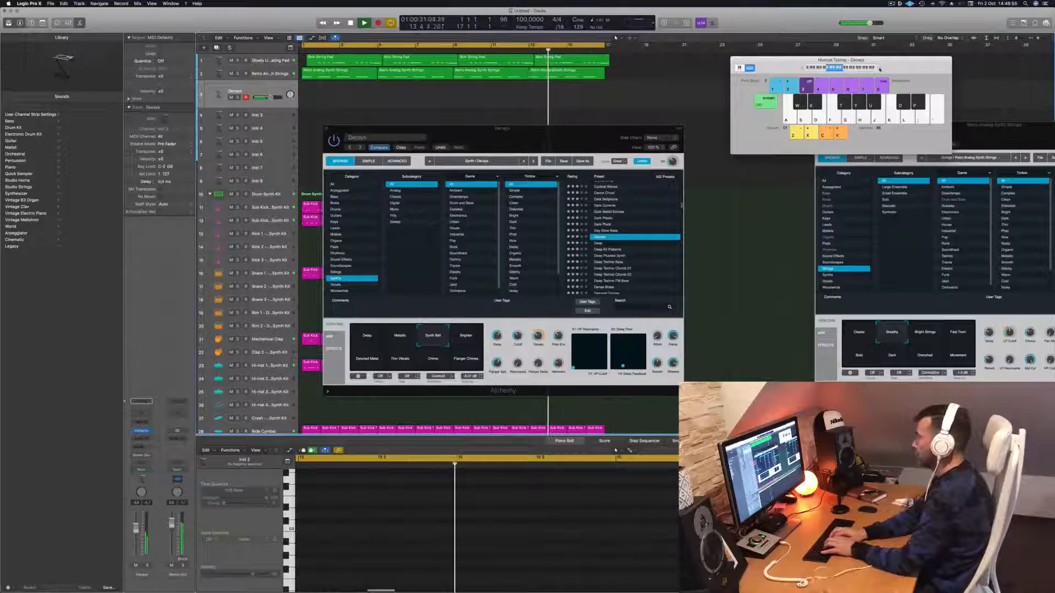
pyautogui.press('f')
pyautogui.press('g')
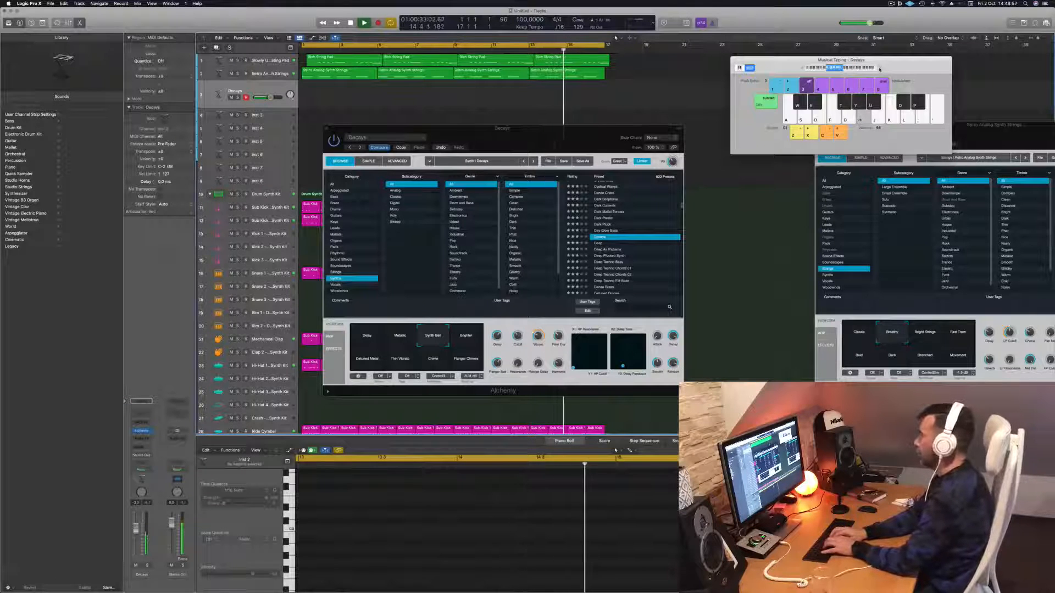
pyautogui.press('j')
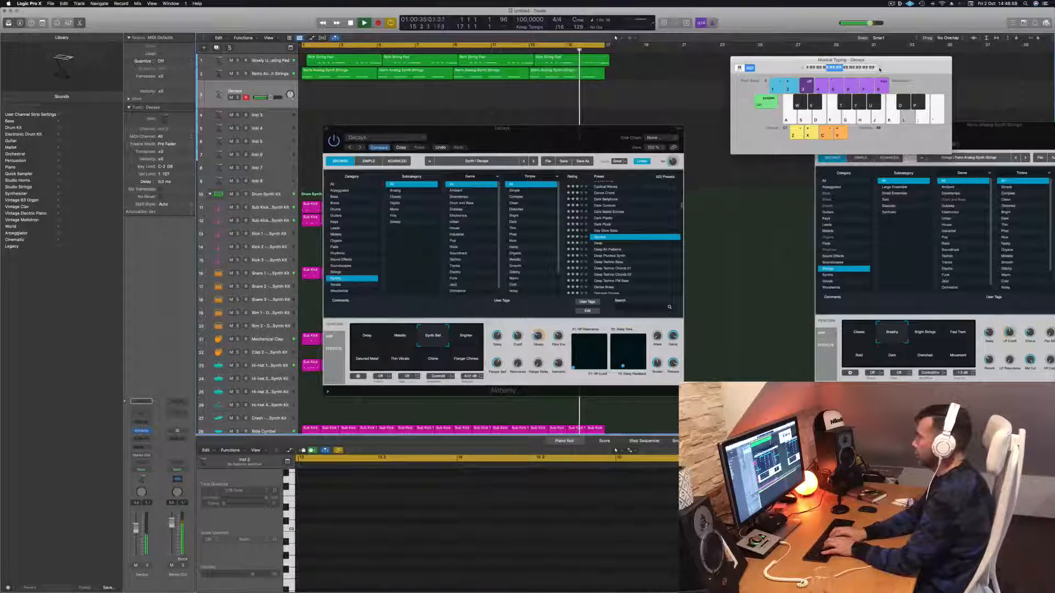
pyautogui.press('k')
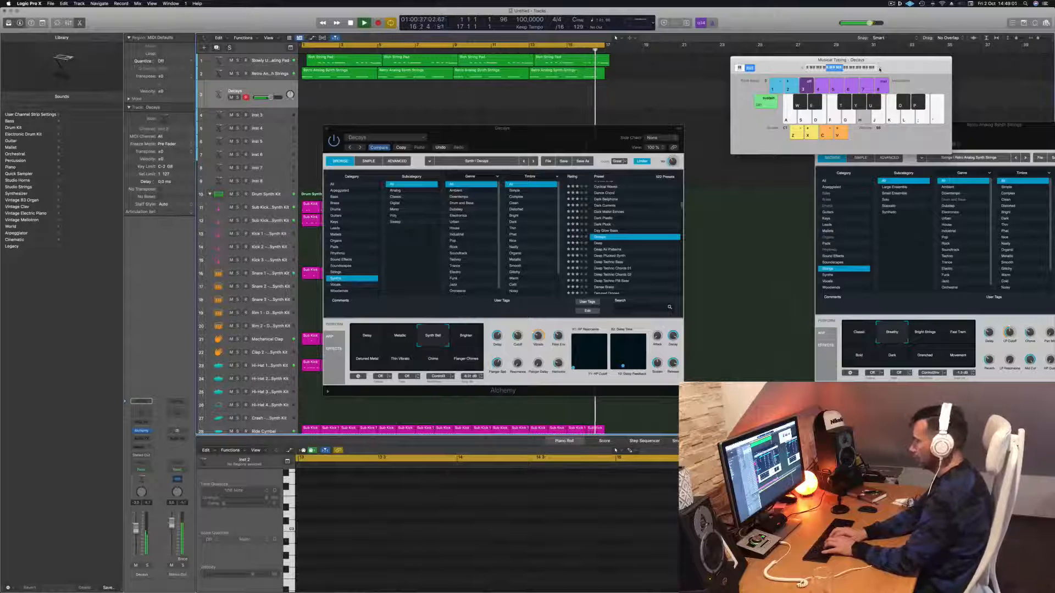
# Record the Synth Bell melody on the Decays track across the cycled 16-bar arrangement
pyautogui.press('r')
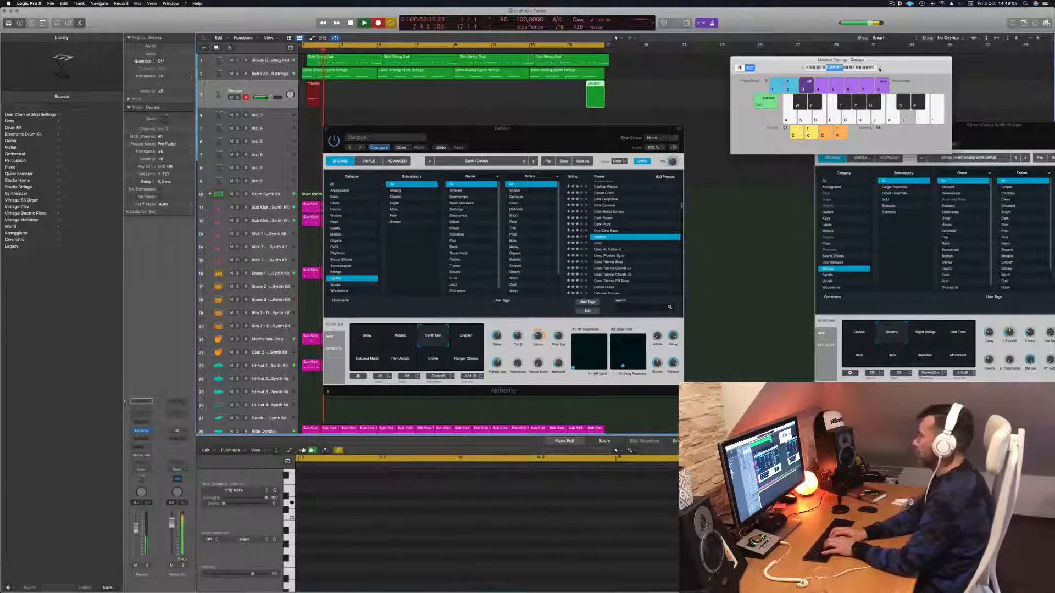
pyautogui.press('h')
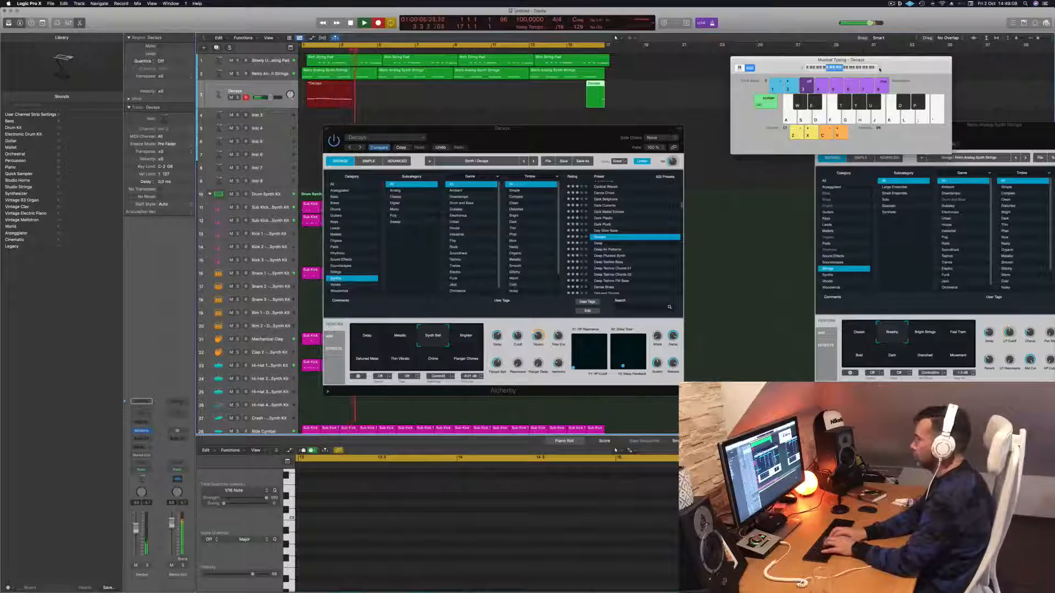
pyautogui.press('j')
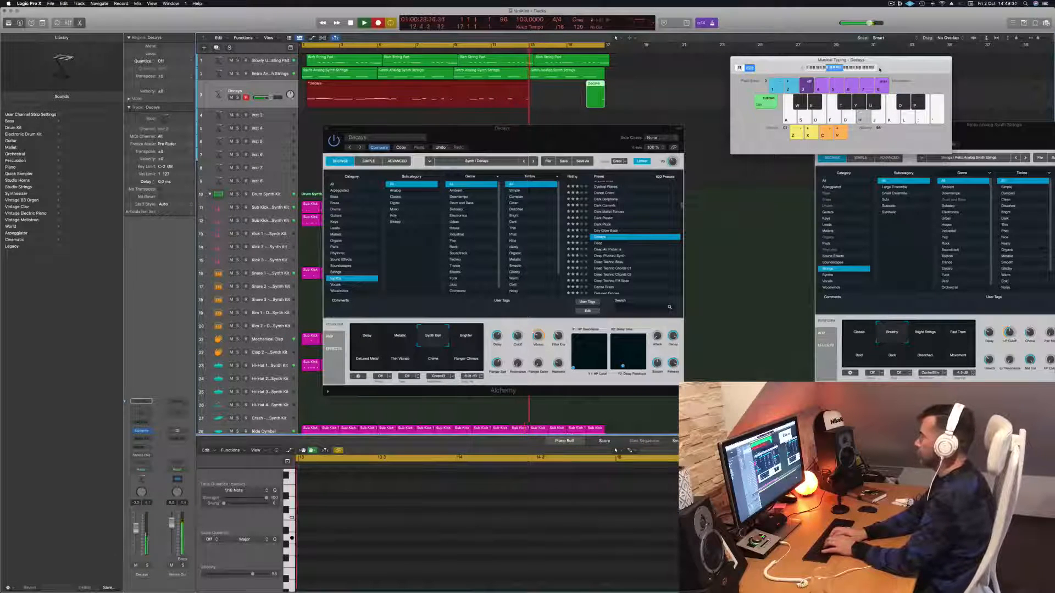
pyautogui.press('j')
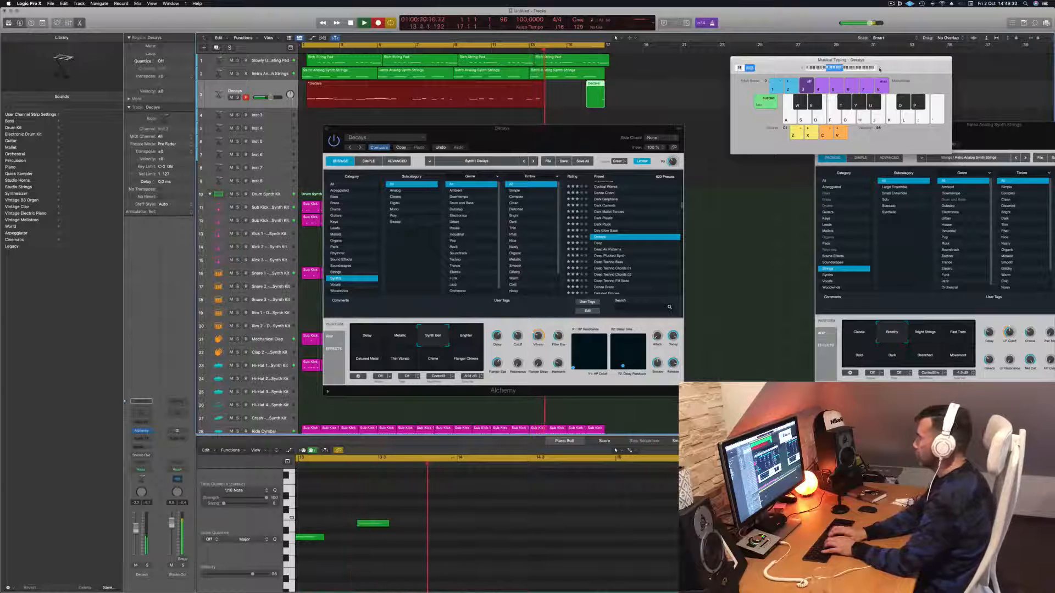
# Finish recording the melody on the Decays track, stop the recording and play the take back
pyautogui.press('o')
pyautogui.press('g')
pyautogui.press('h')
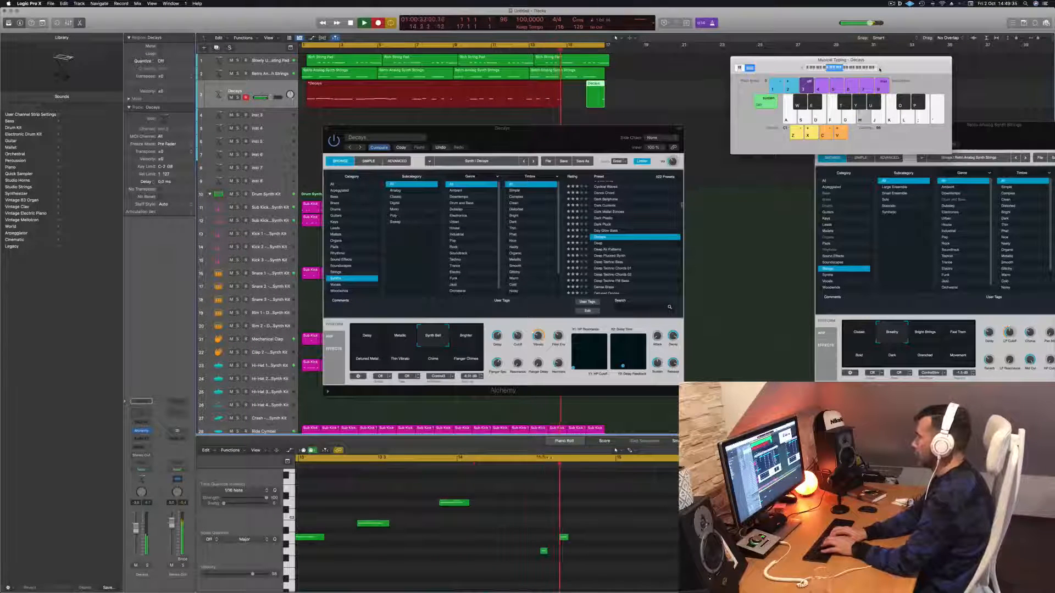
pyautogui.press('k')
pyautogui.press('j')
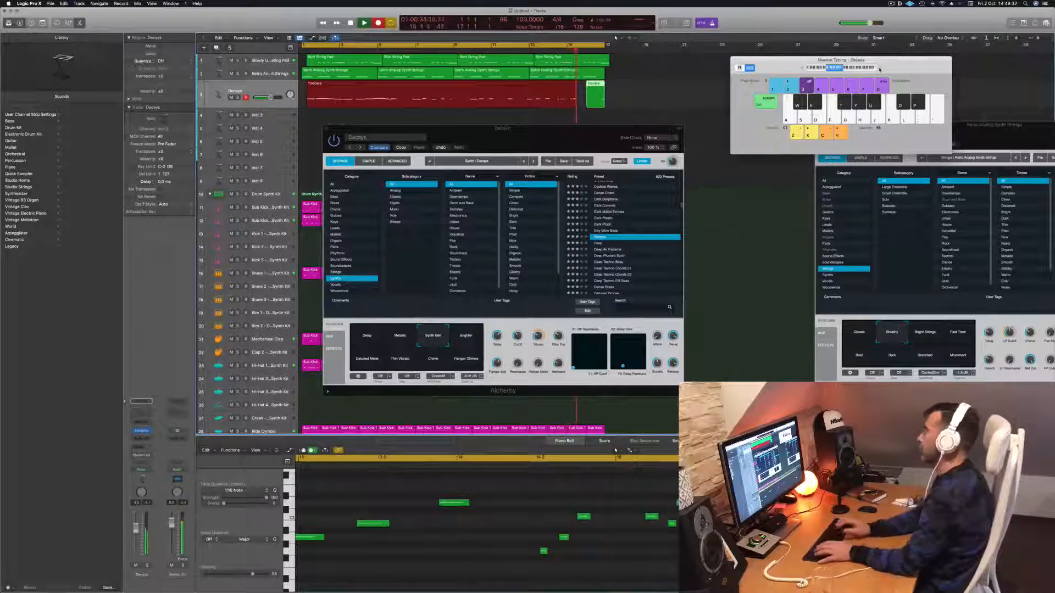
pyautogui.press('space')
pyautogui.press('space')
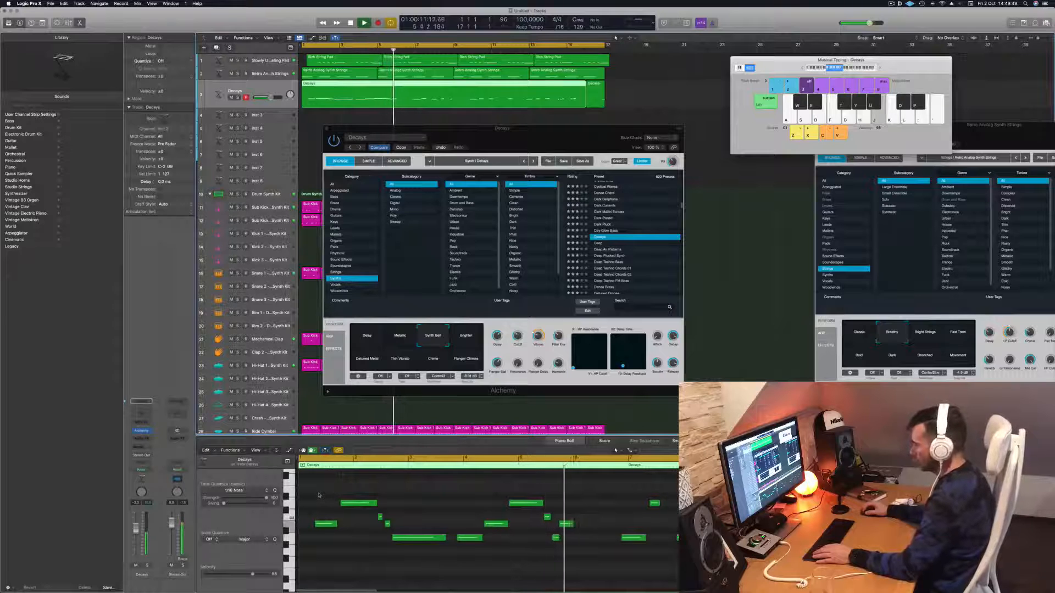
# Delete the first two notes of the recorded Decays melody and restart playback from the beginning
pyautogui.moveTo(336, 493); pyautogui.dragTo(317, 526)
pyautogui.moveTo(320, 489); pyautogui.dragTo(355, 535)
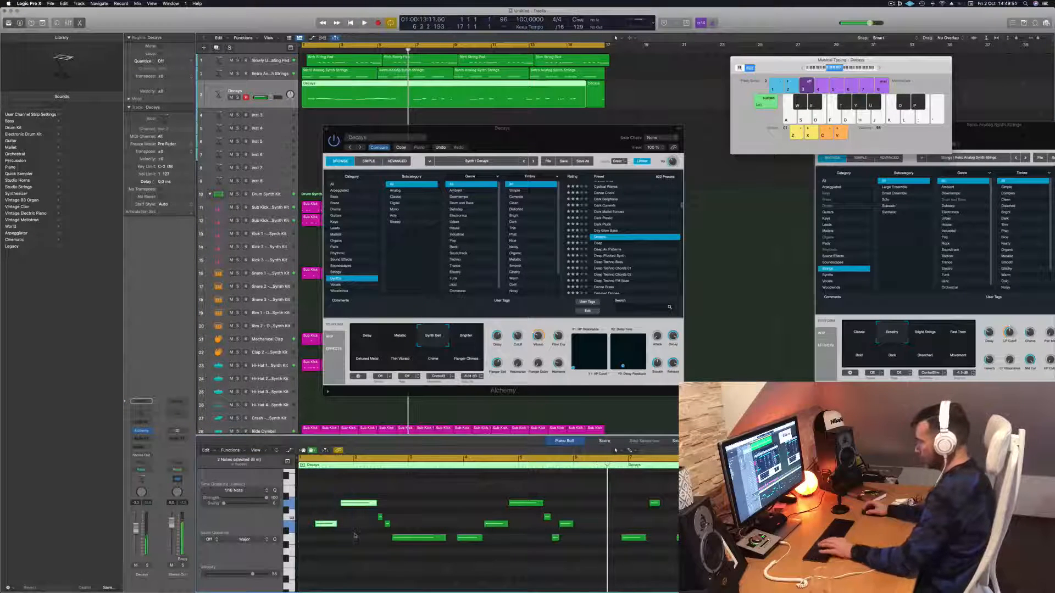
pyautogui.press('Return')
pyautogui.press('space')
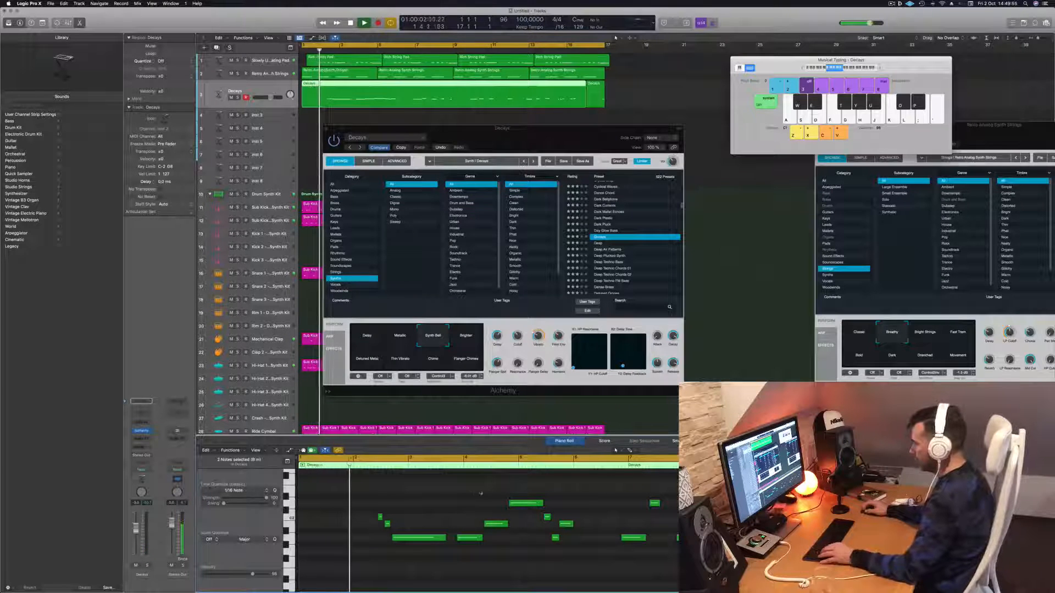
# Move the rising three-note phrase that follows the long low note to the start of the melody and play it back
pyautogui.moveTo(470, 495); pyautogui.dragTo(512, 549)
pyautogui.press('h')
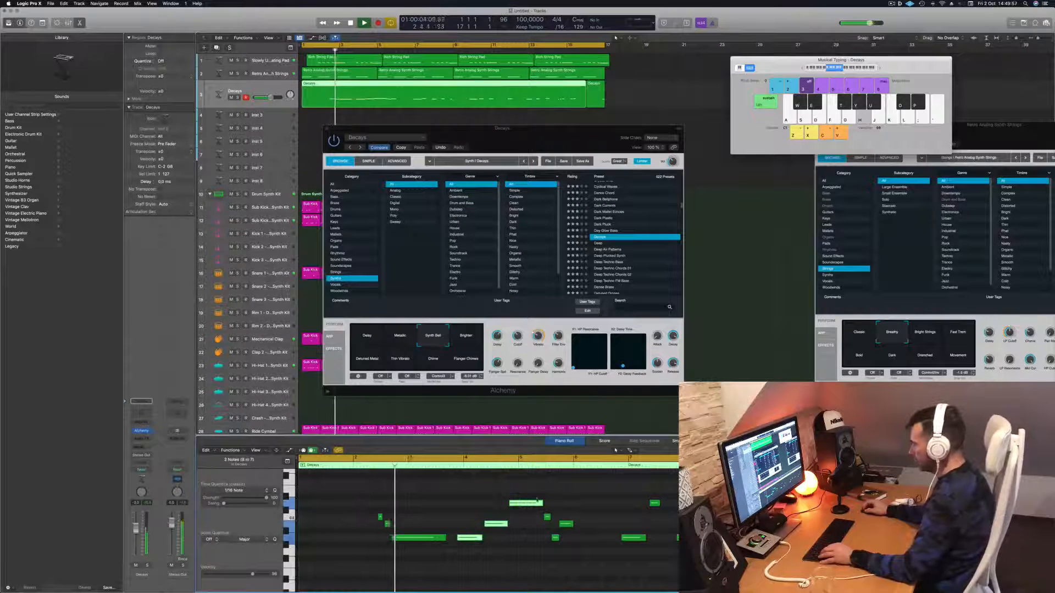
pyautogui.moveTo(534, 503); pyautogui.dragTo(374, 505)
pyautogui.press('space')
pyautogui.press('Return')
pyautogui.press('space')
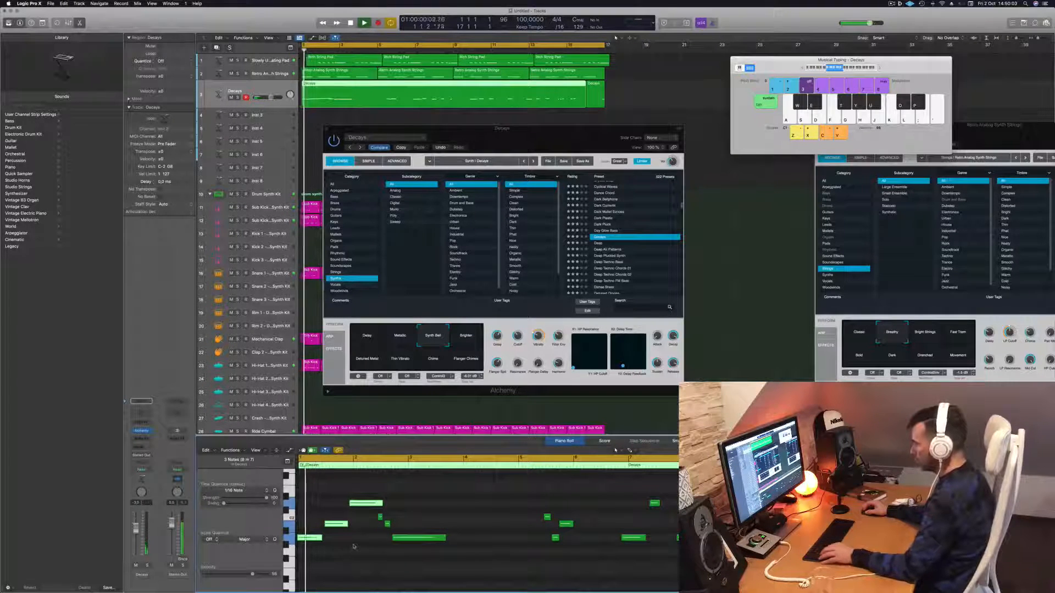
# Nudge the three opening notes slightly later and shift the first two of them slightly back
pyautogui.moveTo(308, 538); pyautogui.dragTo(311, 539)
pyautogui.click(321, 551)
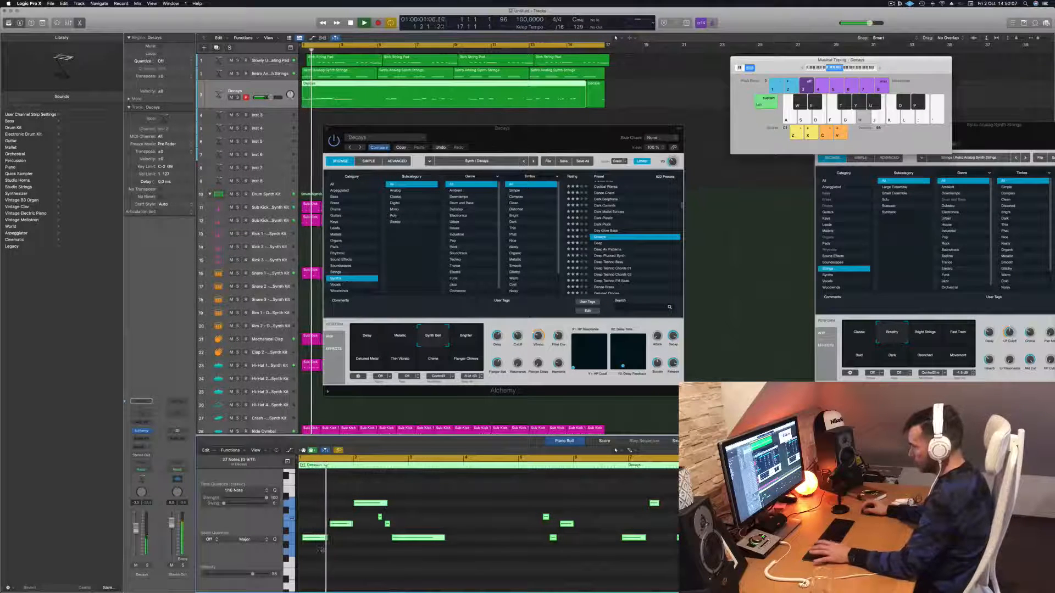
pyautogui.scroll(3, 321, 550)
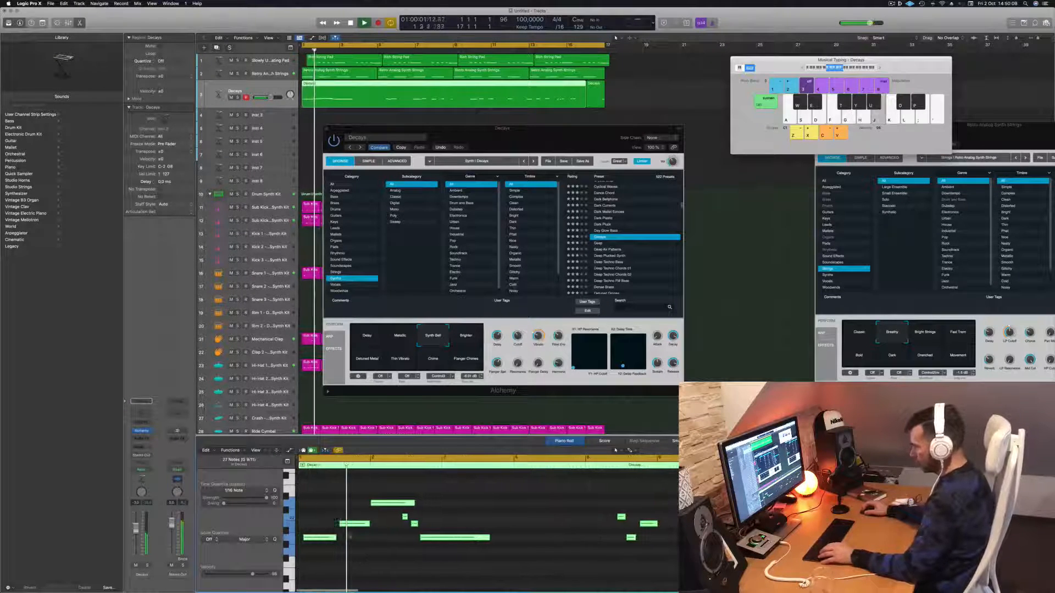
pyautogui.moveTo(322, 511); pyautogui.dragTo(341, 542)
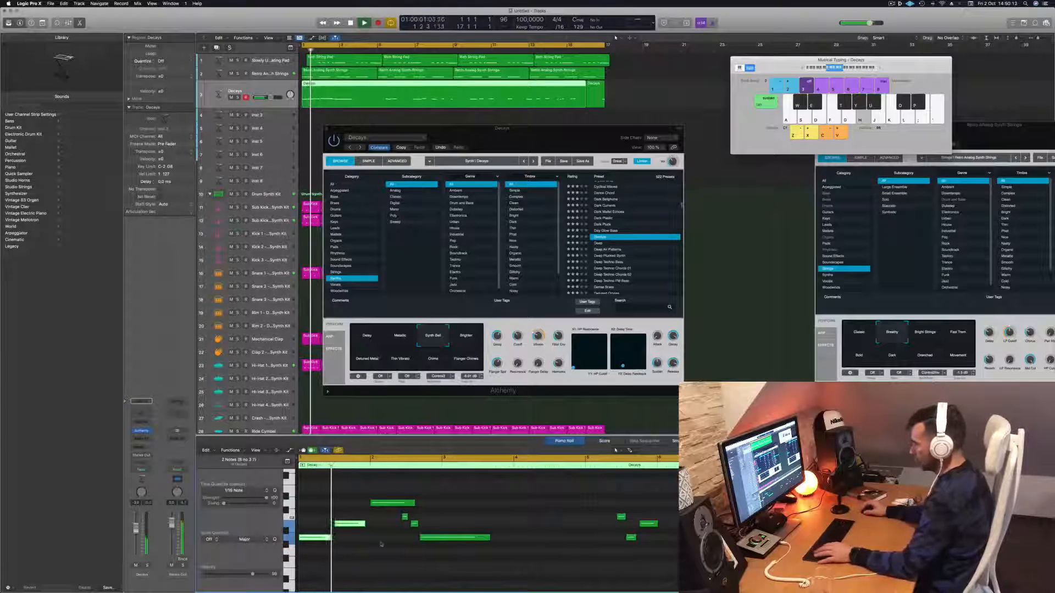
pyautogui.scroll(1, 420, 510)
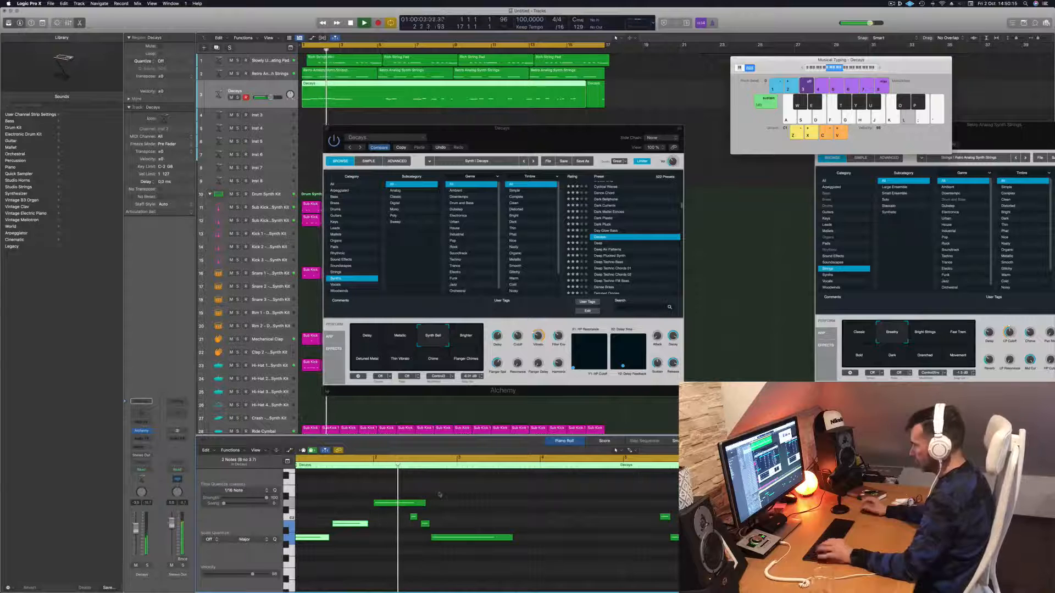
# Shorten the high third note and shift the two short notes after it slightly later
pyautogui.press('space')
pyautogui.moveTo(424, 503); pyautogui.dragTo(399, 505)
pyautogui.press('Return')
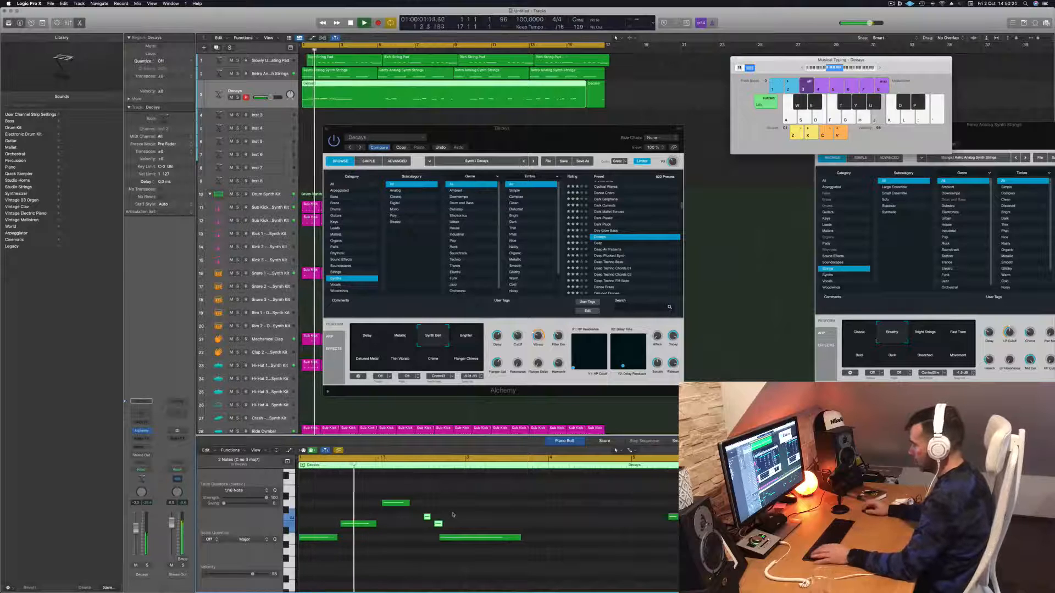
pyautogui.click(468, 511)
# Move the long low note slightly later and shorten it so it ends near bar 3
pyautogui.moveTo(463, 539); pyautogui.dragTo(464, 539)
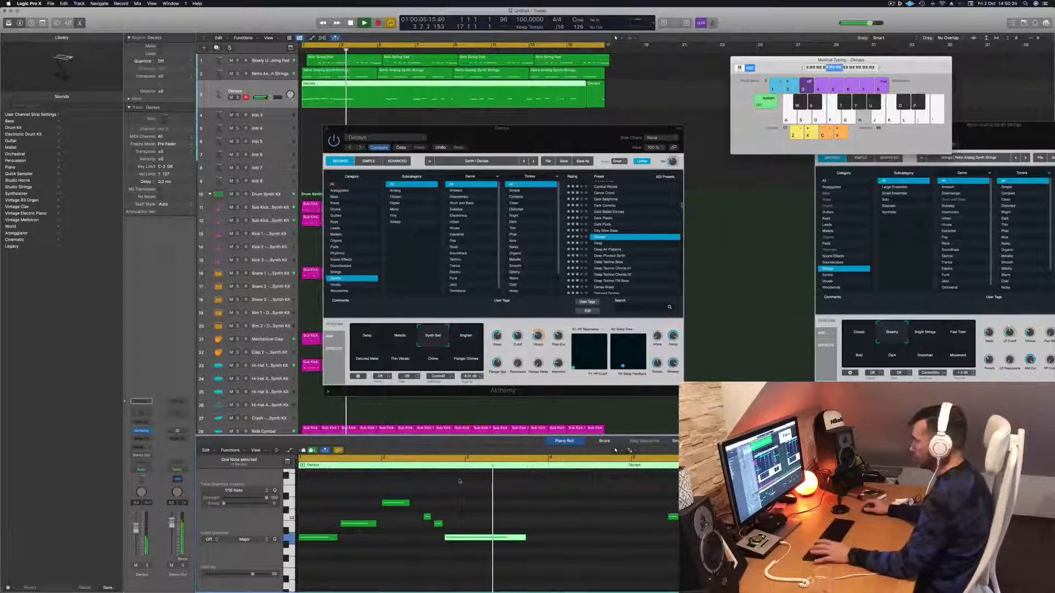
pyautogui.press('Return')
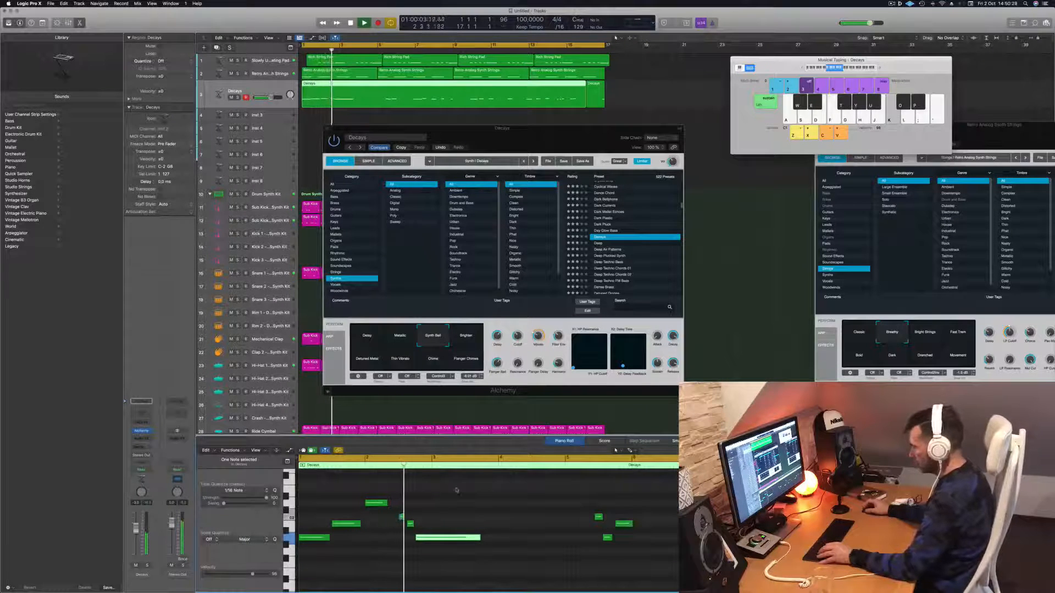
pyautogui.moveTo(480, 537); pyautogui.dragTo(438, 543)
# Split the long Decays region at bar 3, splitting the overlapping notes, and delete the part after the cut
pyautogui.moveTo(506, 137); pyautogui.dragTo(631, 114)
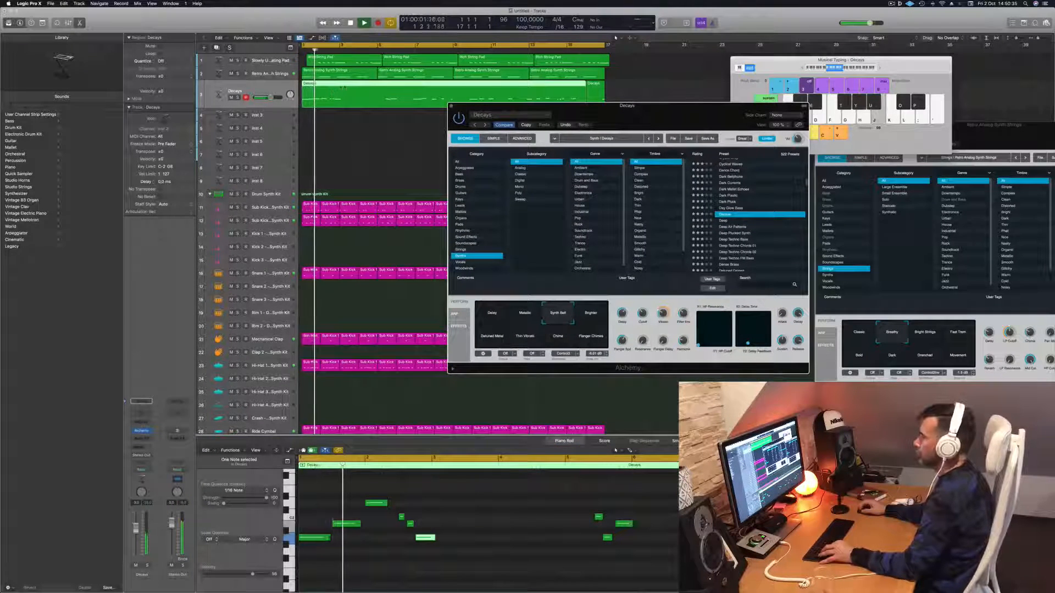
pyautogui.click(340, 87)
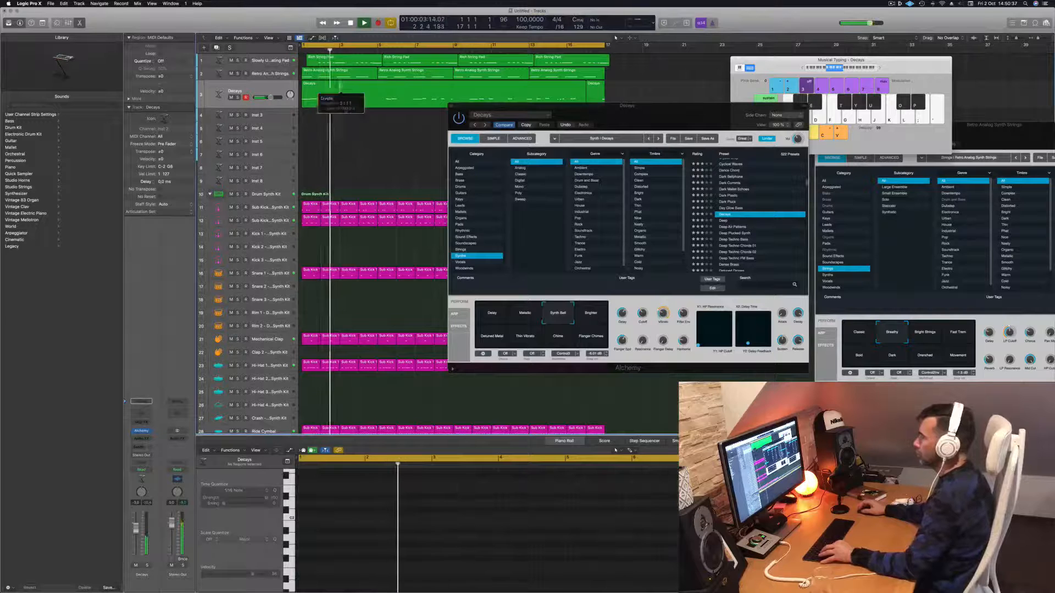
pyautogui.click(339, 86)
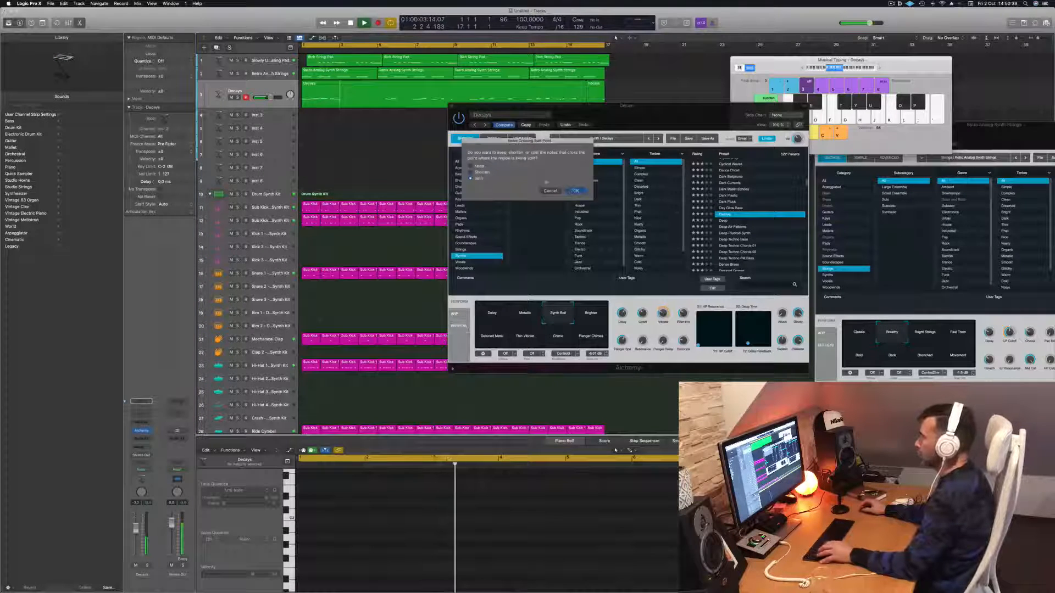
pyautogui.click(575, 190)
pyautogui.press('Return')
pyautogui.press('Delete')
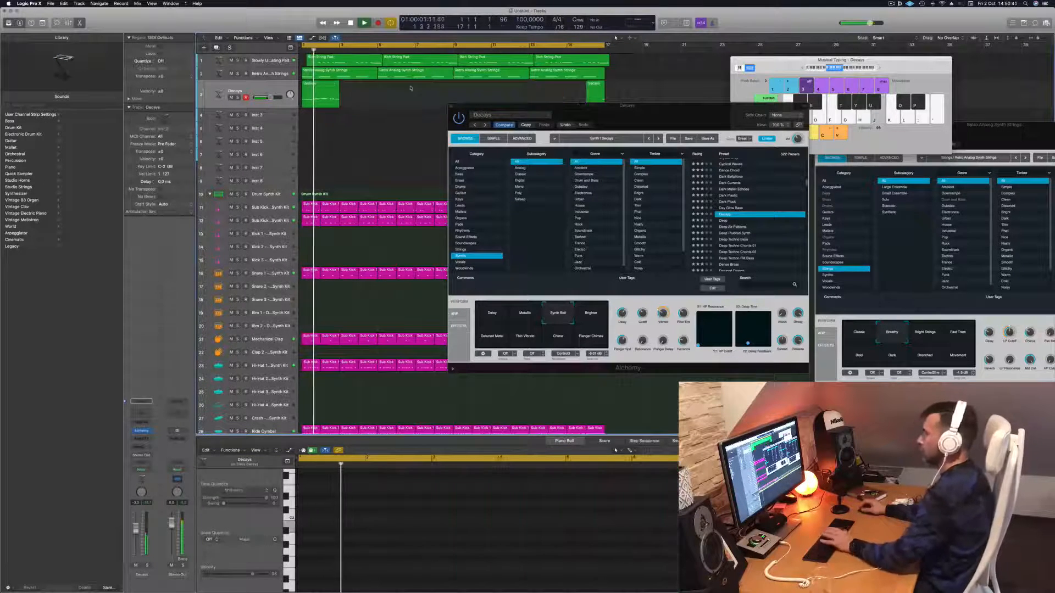
# Add sends to Bus 4 and Bus 5 on the Decays channel strip
pyautogui.click(321, 94)
pyautogui.moveTo(613, 108); pyautogui.dragTo(518, 95)
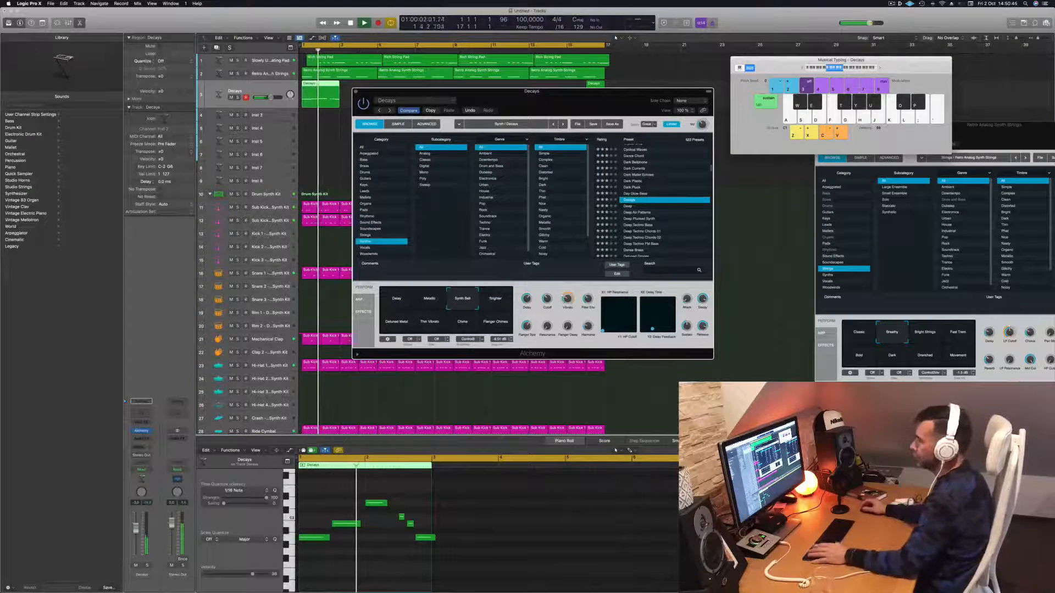
pyautogui.click(142, 446)
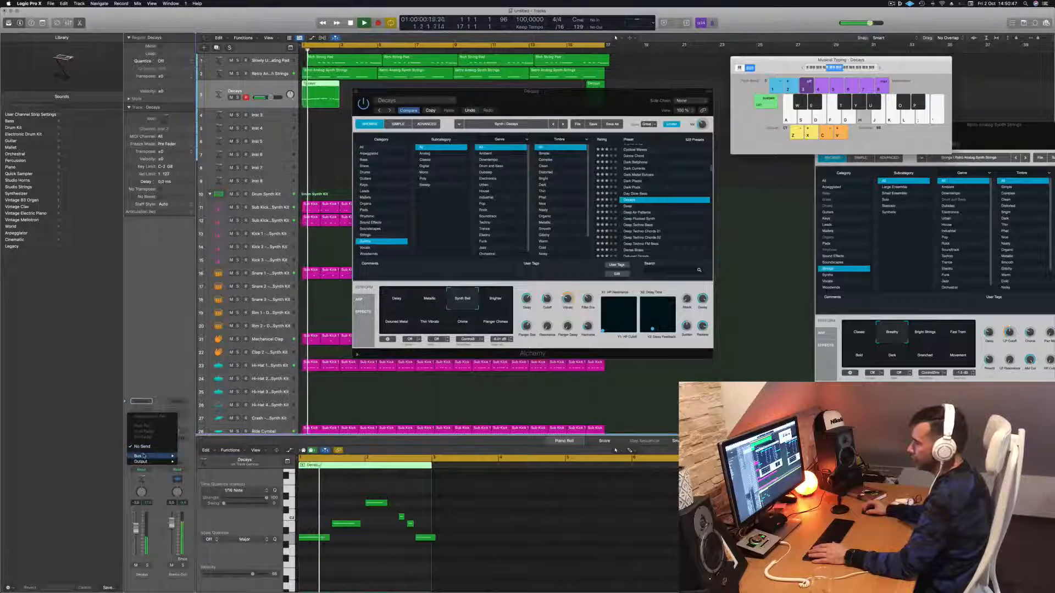
pyautogui.moveTo(144, 456)
pyautogui.click(193, 386)
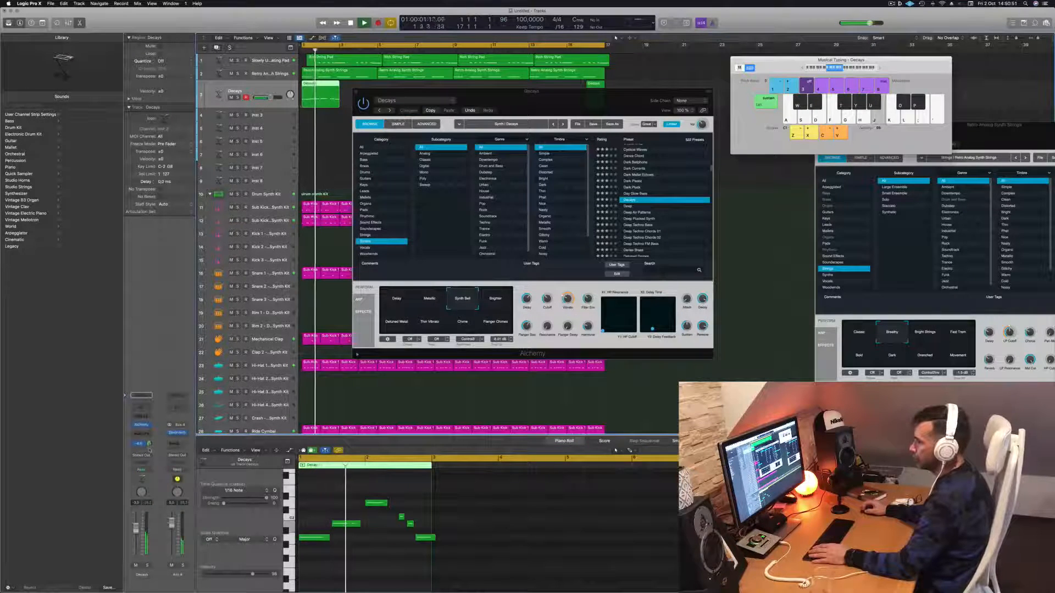
pyautogui.click(142, 445)
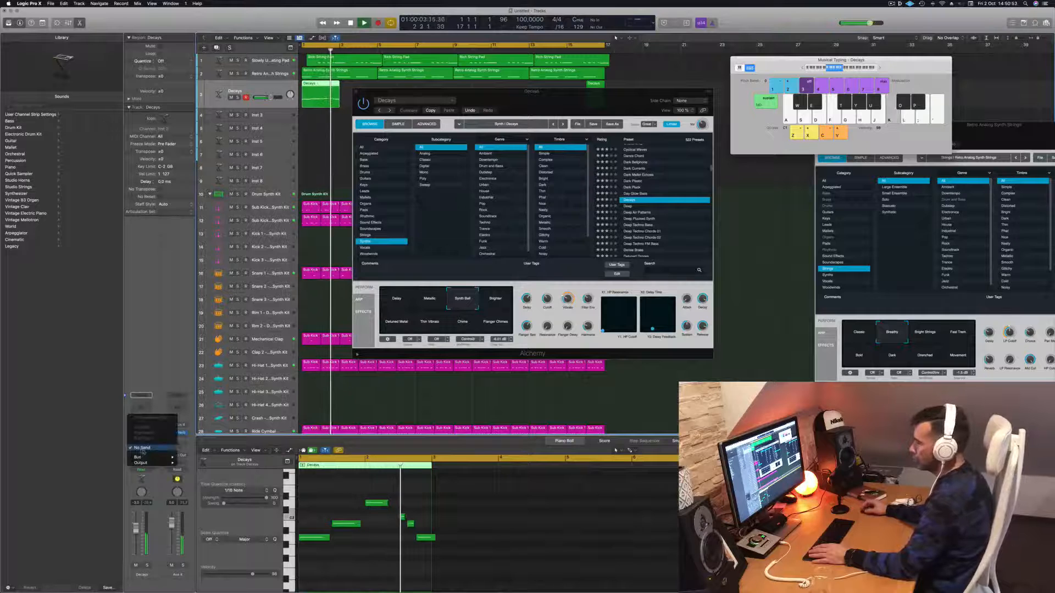
pyautogui.moveTo(143, 457)
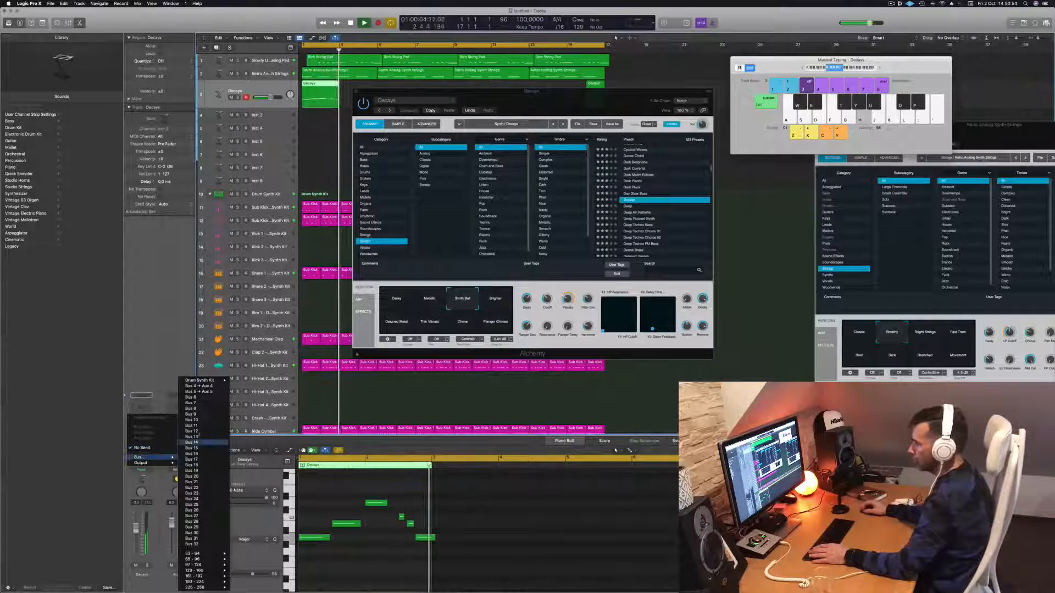
pyautogui.click(204, 392)
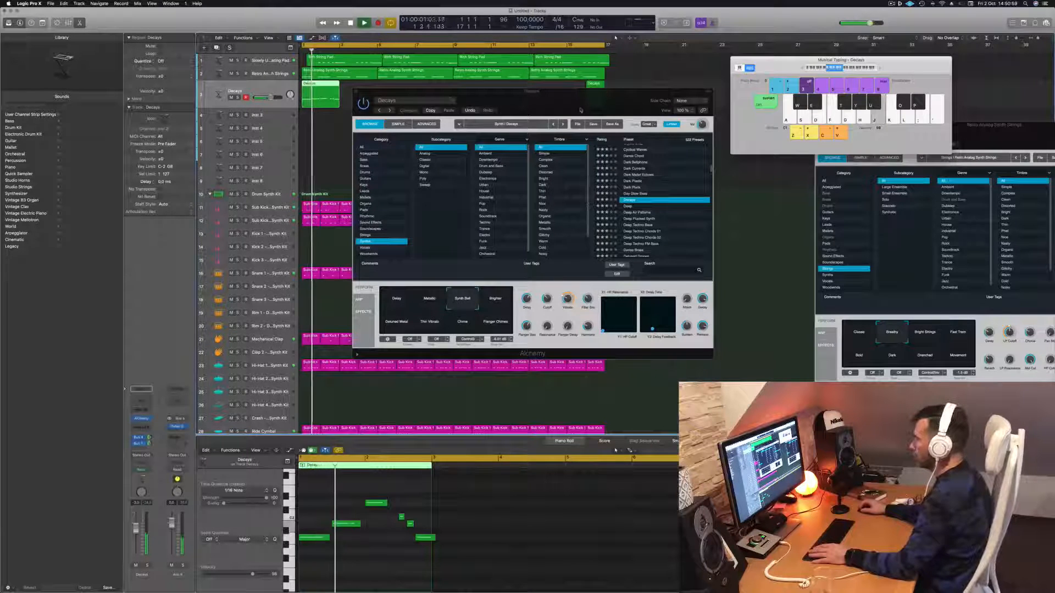
# Adjust the Bus 5 send level on the Decays track and switch the Alchemy sound to the Brighter snapshot
pyautogui.moveTo(581, 110); pyautogui.dragTo(633, 148)
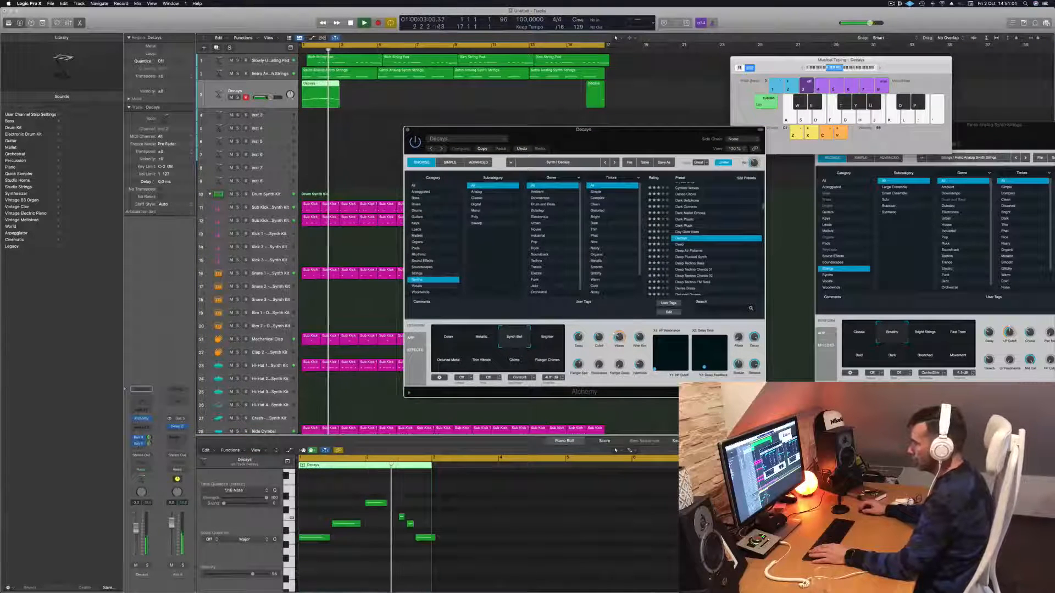
pyautogui.moveTo(149, 444); pyautogui.dragTo(149, 449)
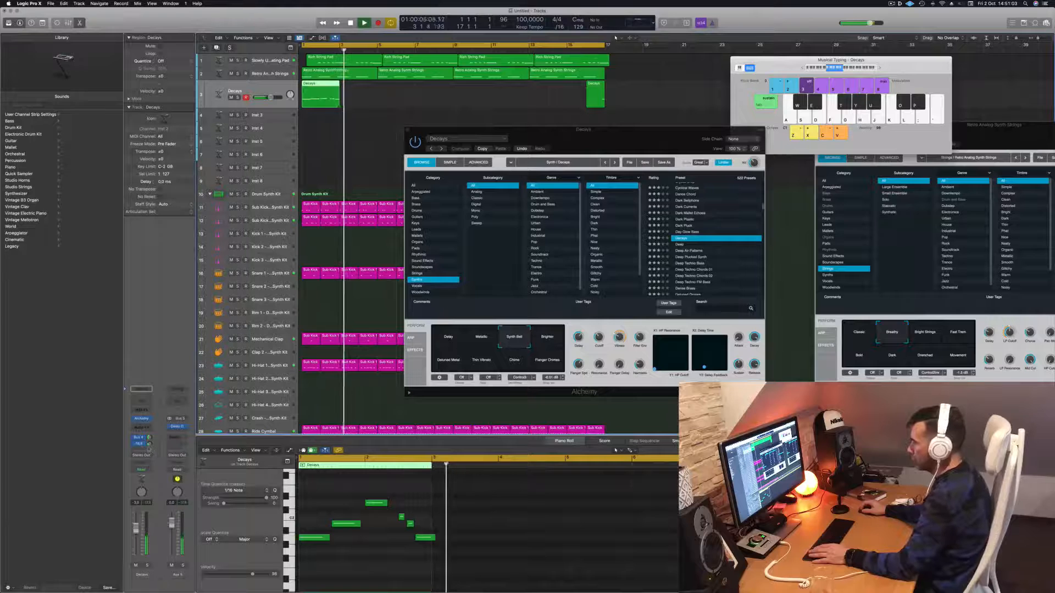
pyautogui.click(547, 342)
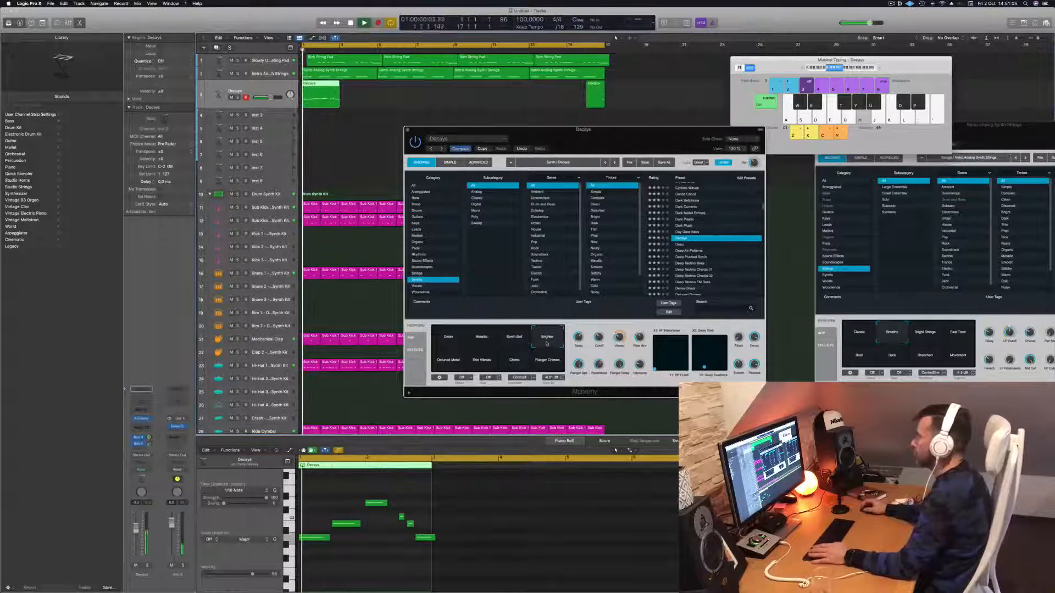
pyautogui.moveTo(587, 131); pyautogui.dragTo(556, 147)
# Delete the short leftover Decays region at the end of the track and play the remaining two-bar region
pyautogui.click(594, 102)
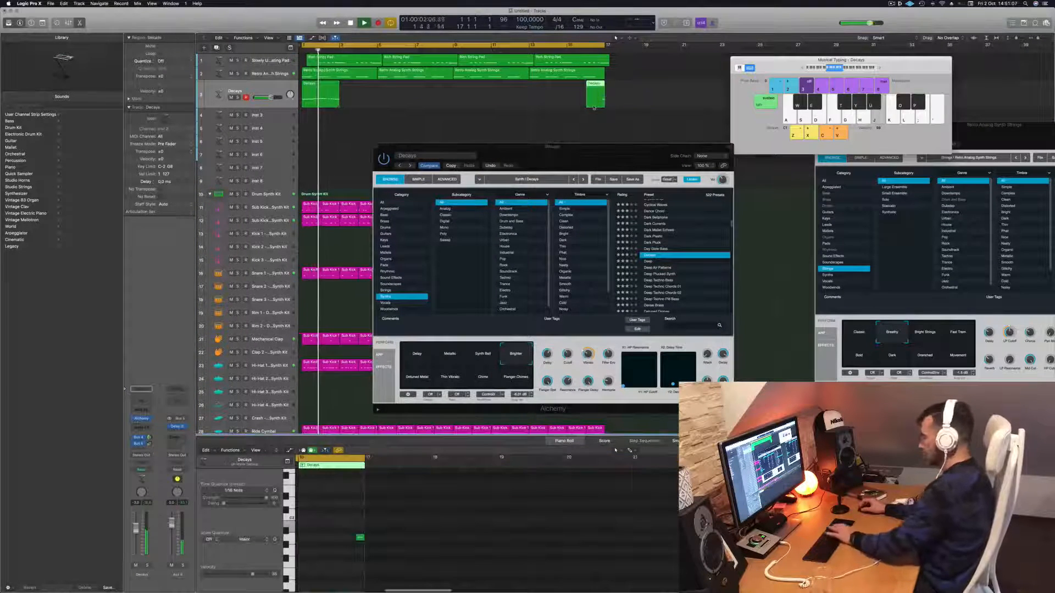
pyautogui.press('Delete')
pyautogui.press('space')
pyautogui.press('space')
pyautogui.click(321, 99)
pyautogui.click(350, 23)
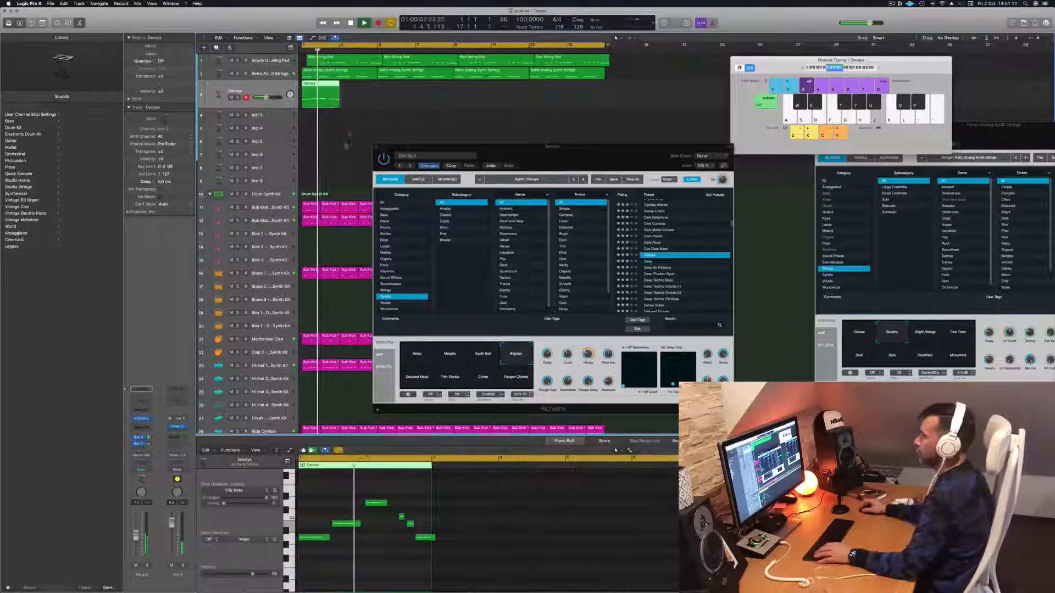
# Copy the two-bar Decays region repeatedly along its track until it fills the arrangement up to bar 17
pyautogui.moveTo(320, 95); pyautogui.dragTo(404, 96)
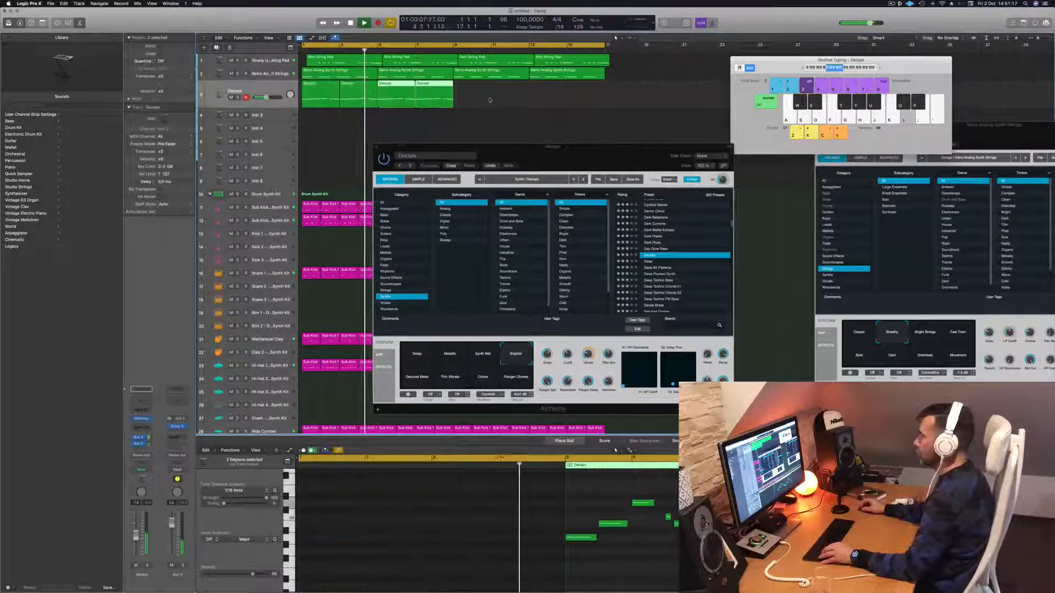
pyautogui.moveTo(489, 100); pyautogui.dragTo(318, 85)
pyautogui.moveTo(413, 93); pyautogui.dragTo(479, 101)
pyautogui.moveTo(496, 155); pyautogui.dragTo(465, 147)
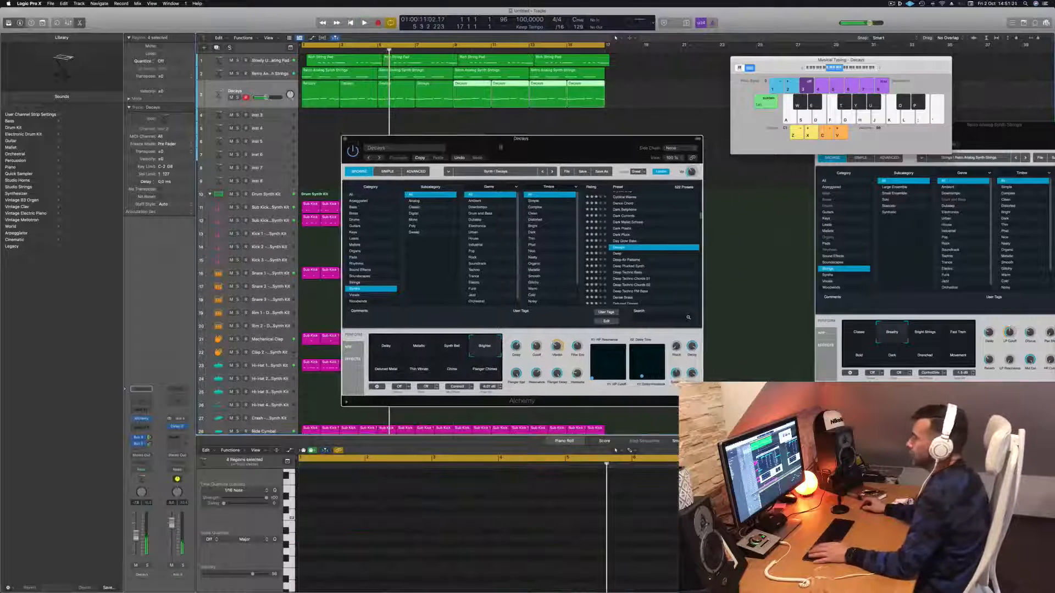
# Audition the Detuned Metal, Thin Vibrato and Chime snapshots in Alchemy during playback and settle on Flanger Chimes
pyautogui.press('Return')
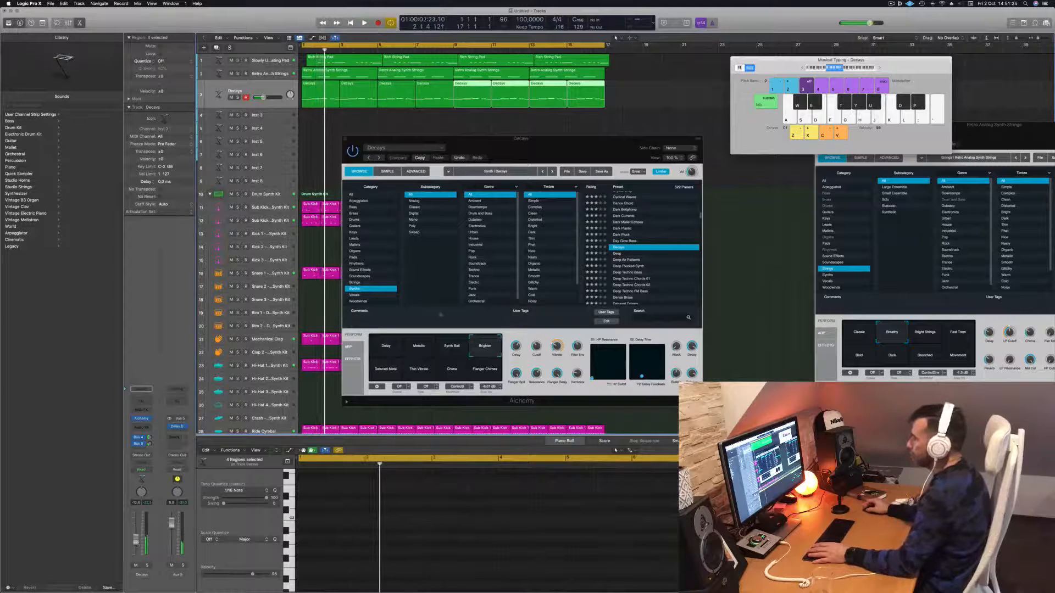
pyautogui.press('space')
pyautogui.click(387, 369)
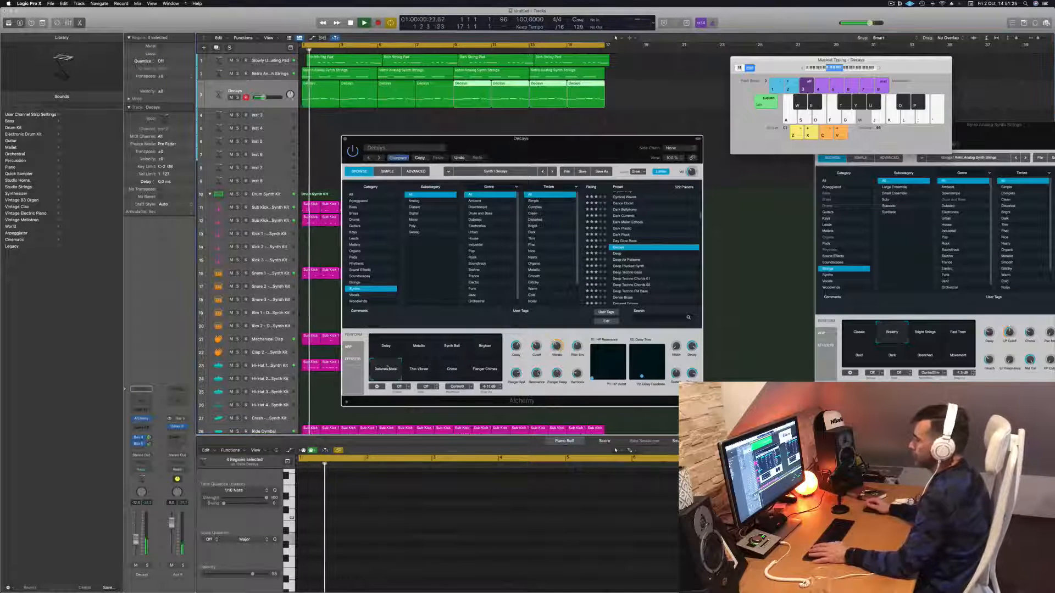
pyautogui.click(426, 375)
pyautogui.click(455, 375)
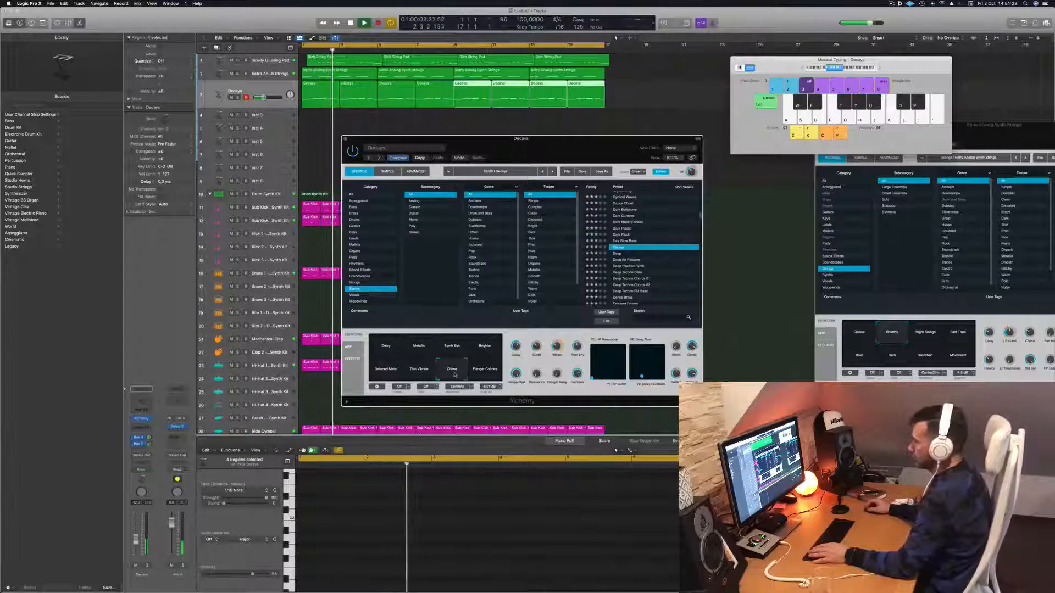
pyautogui.click(489, 373)
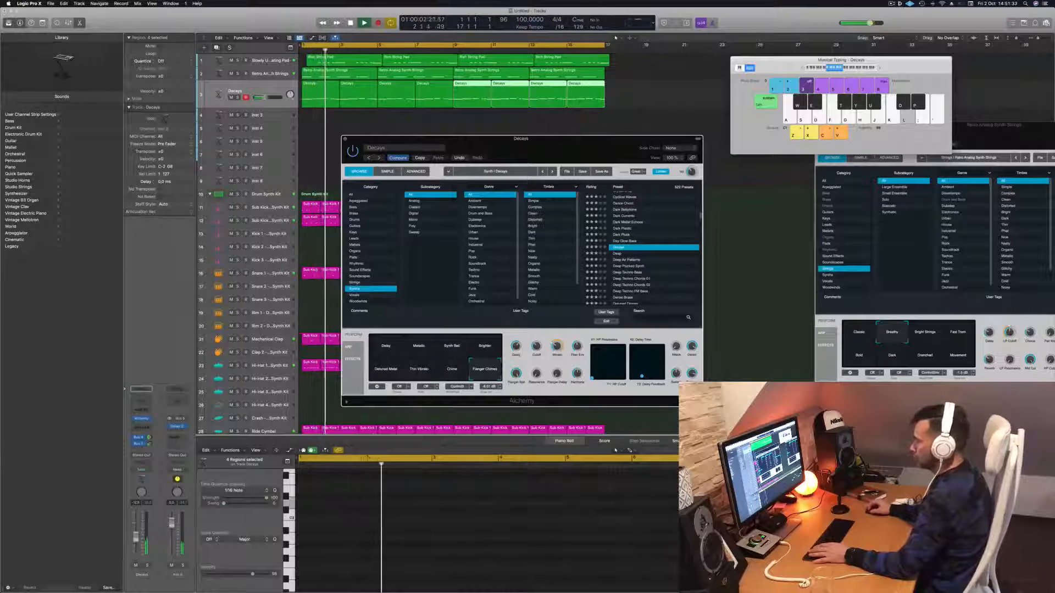
# Raise the Decays track's volume slightly and load the Deviation preset in Alchemy to hear it with the arrangement
pyautogui.moveTo(136, 540); pyautogui.dragTo(136, 532)
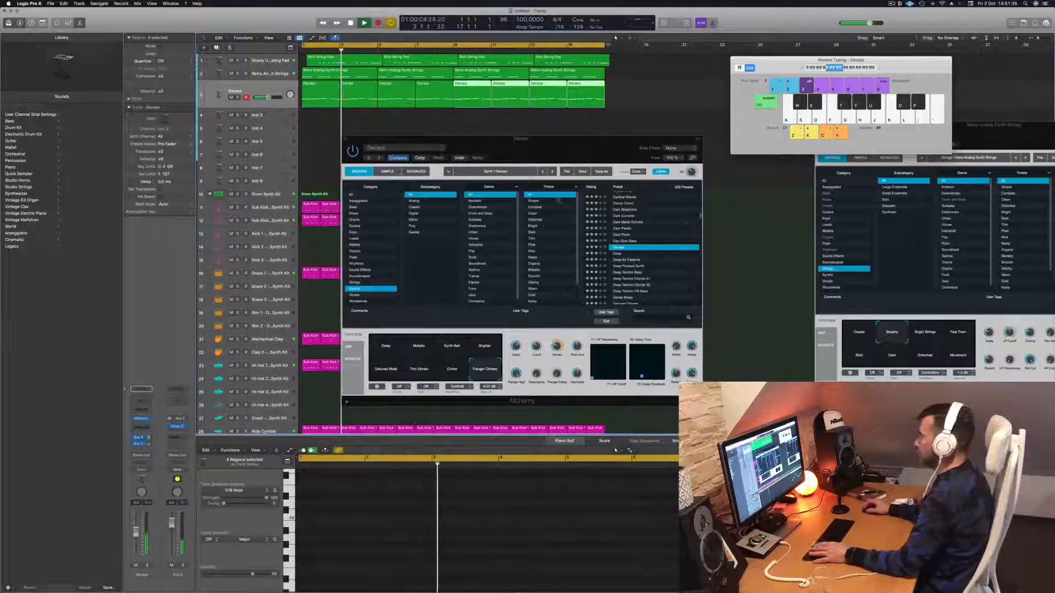
pyautogui.click(419, 159)
pyautogui.click(420, 159)
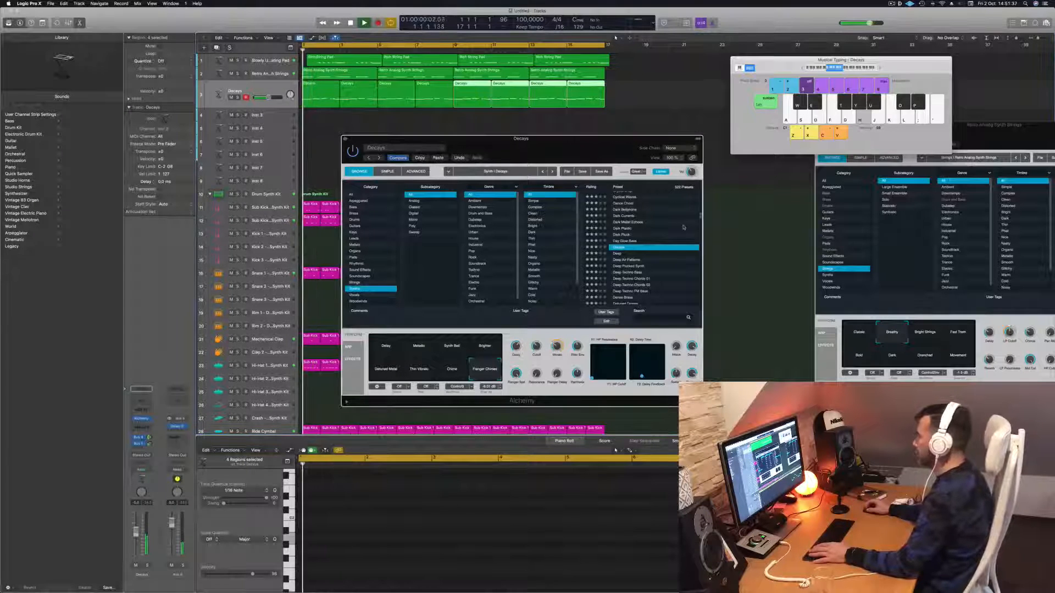
pyautogui.scroll(-3, 635, 275)
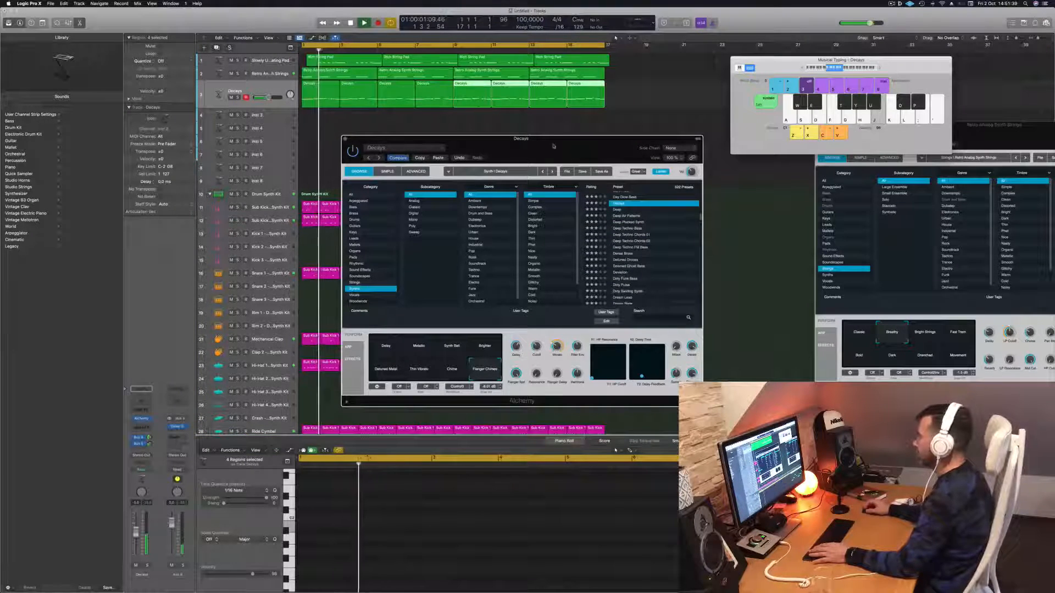
pyautogui.moveTo(551, 139); pyautogui.dragTo(586, 117)
pyautogui.press('space')
pyautogui.press('space')
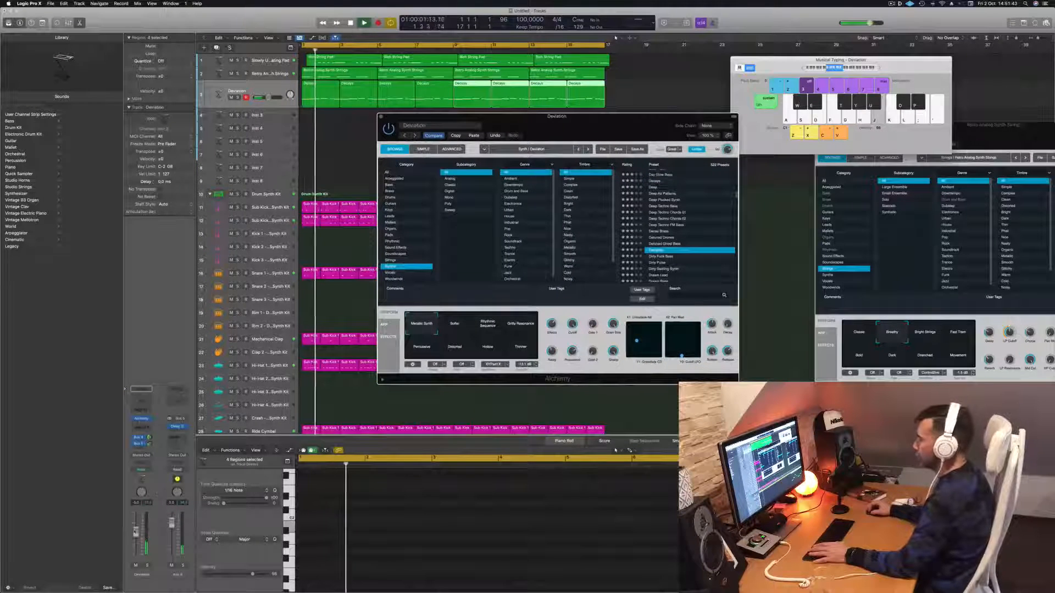
# Load the Dirty Funk Bass preset in Alchemy during playback and lower the track's volume slightly
pyautogui.click(665, 248)
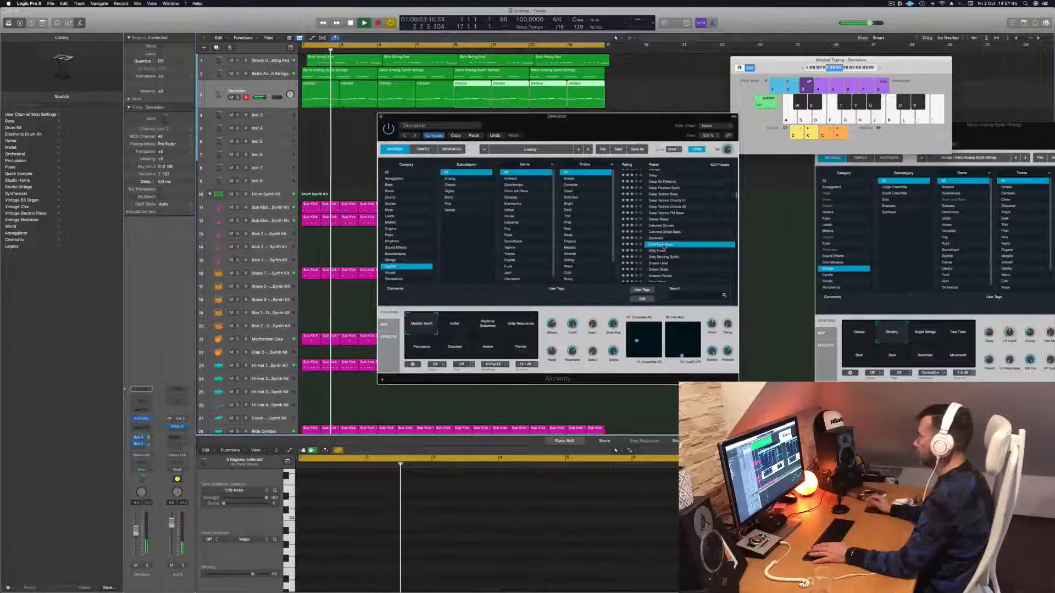
pyautogui.press('h')
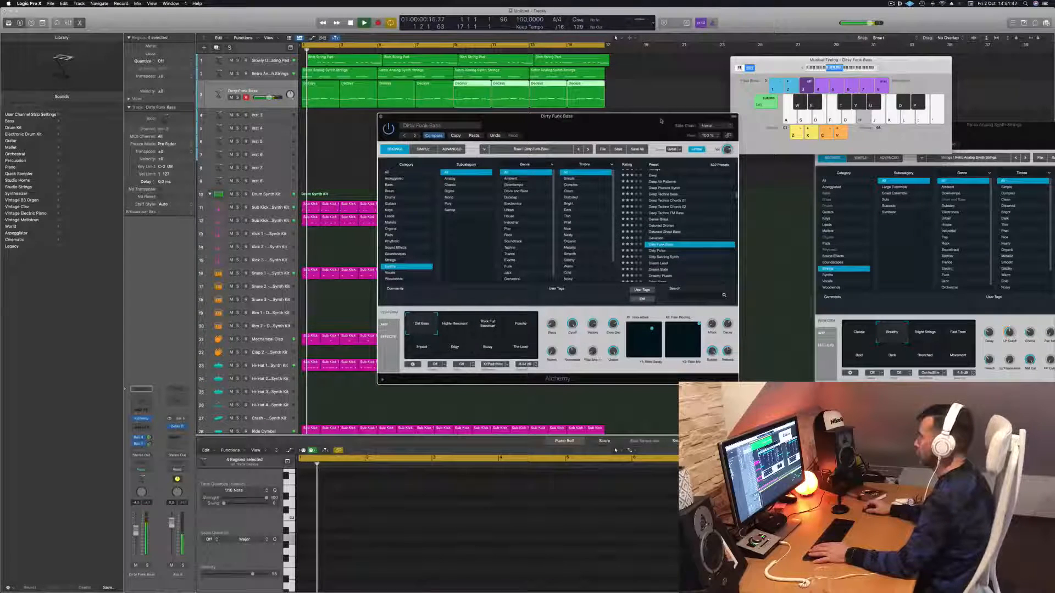
pyautogui.moveTo(661, 121); pyautogui.dragTo(685, 97)
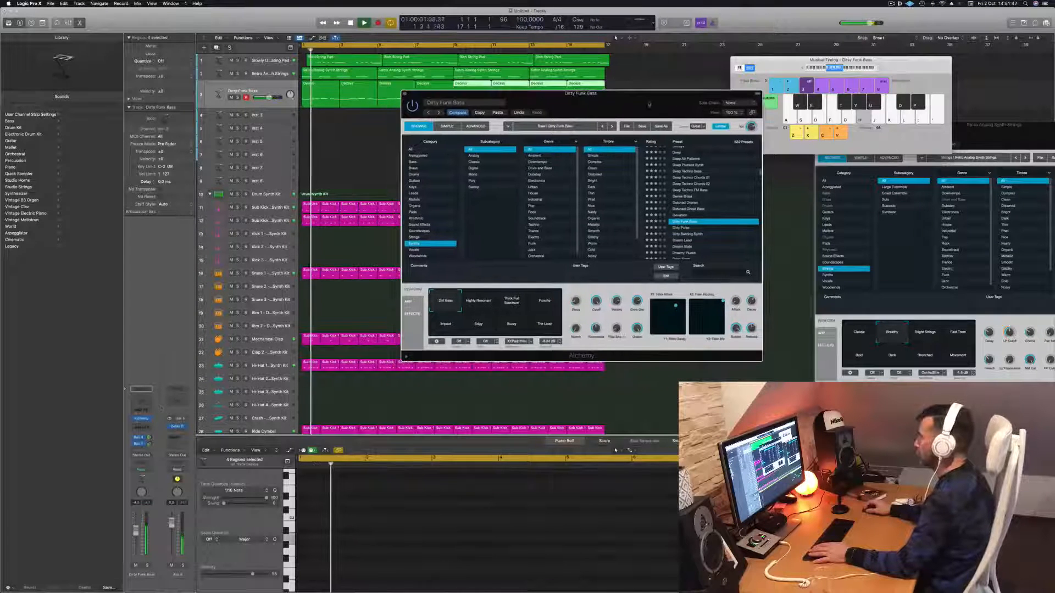
pyautogui.moveTo(135, 545); pyautogui.dragTo(136, 540)
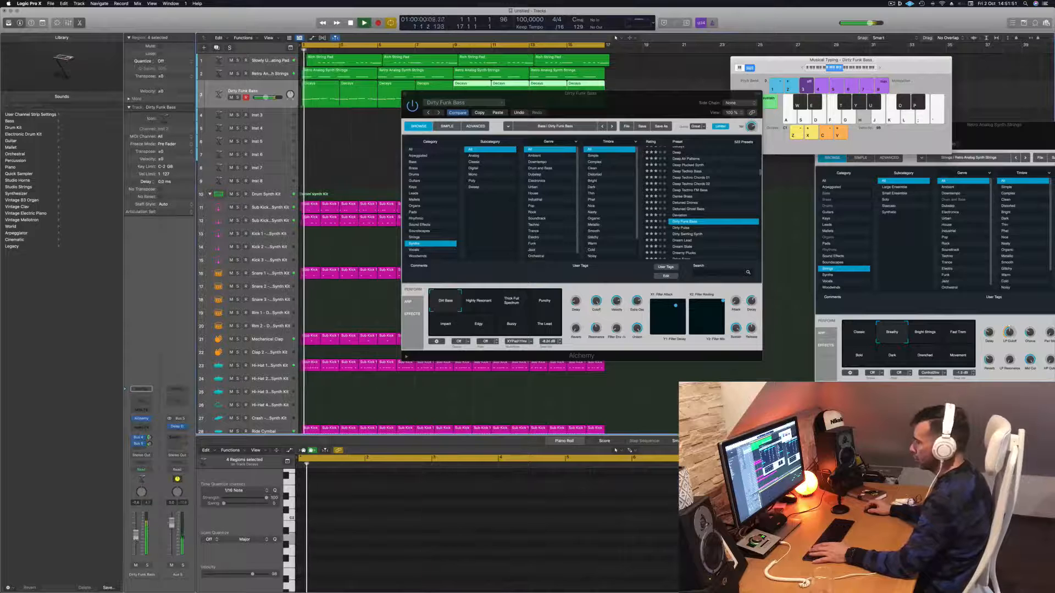
# Audition Dirty Funk Bass's Highly Resonant, Thick Full Spectrum, Punchy, Impact, Edgy, Buzzy and The Lead snapshots during playback
pyautogui.click(477, 303)
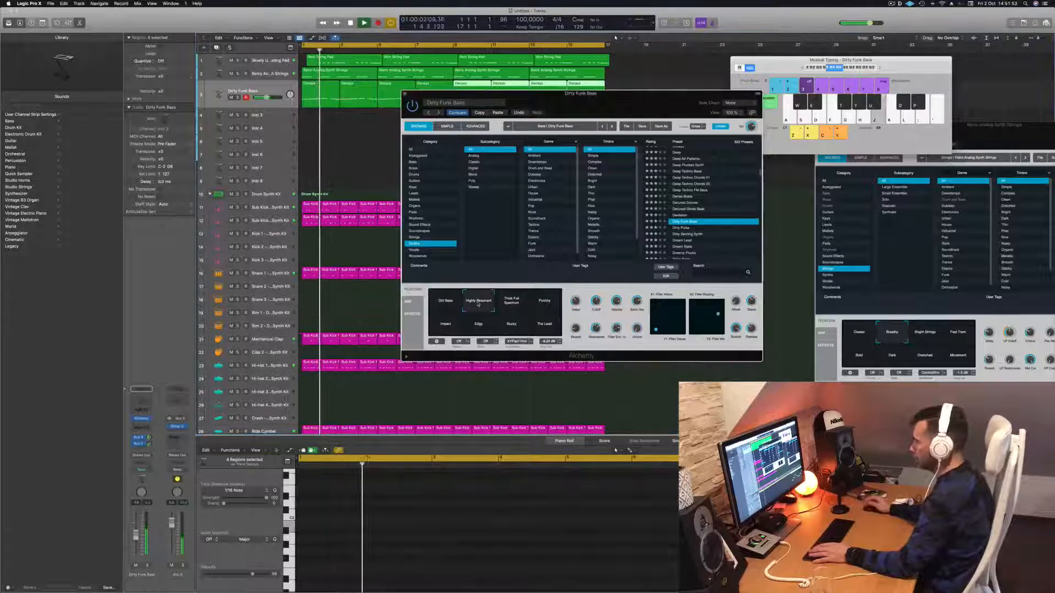
pyautogui.click(523, 308)
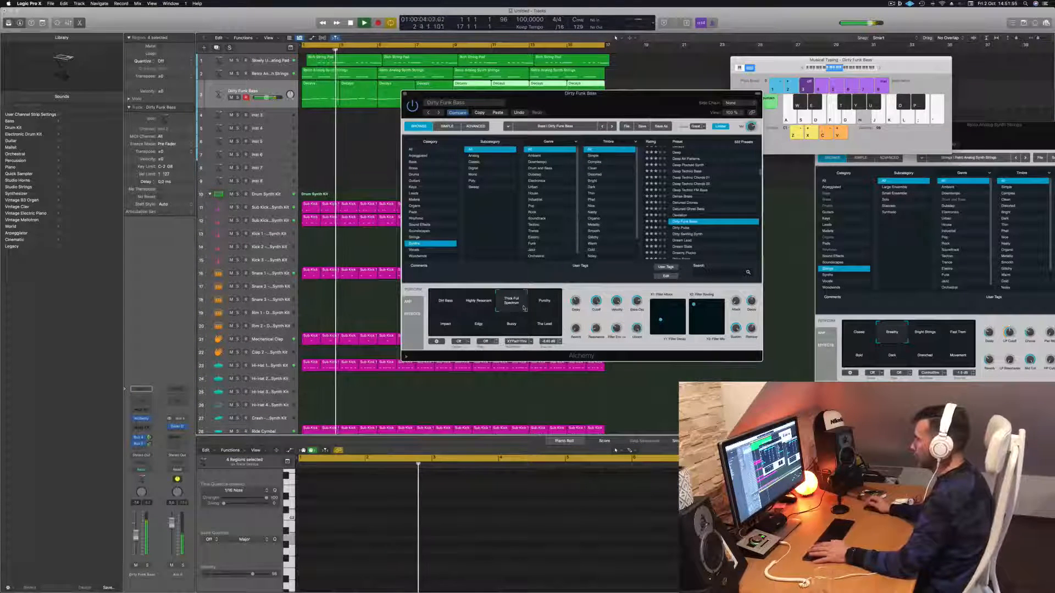
pyautogui.moveTo(632, 100); pyautogui.dragTo(560, 145)
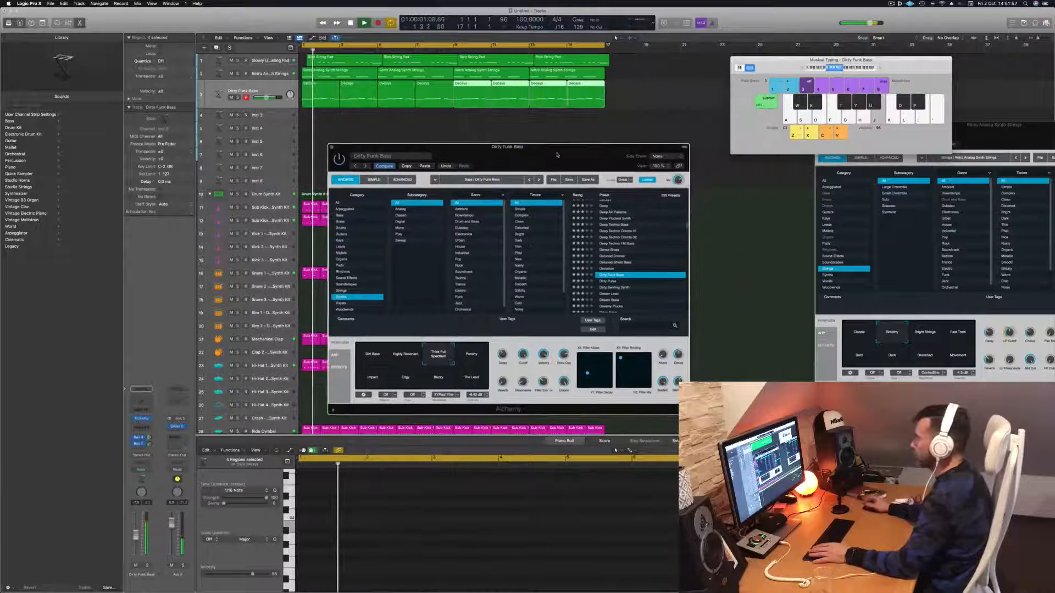
pyautogui.click(474, 345)
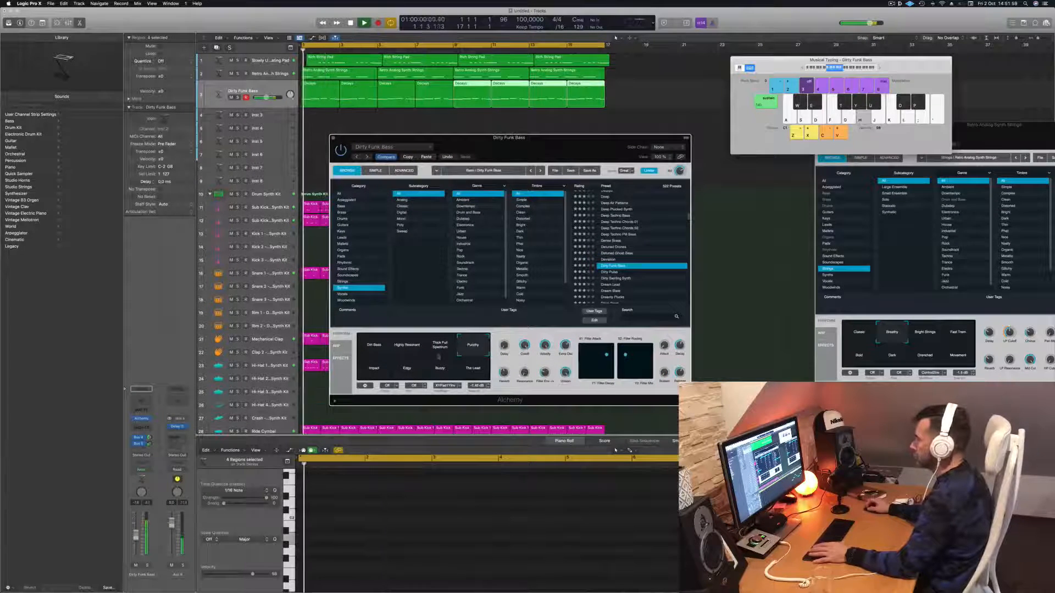
pyautogui.click(373, 374)
pyautogui.click(406, 368)
pyautogui.click(439, 368)
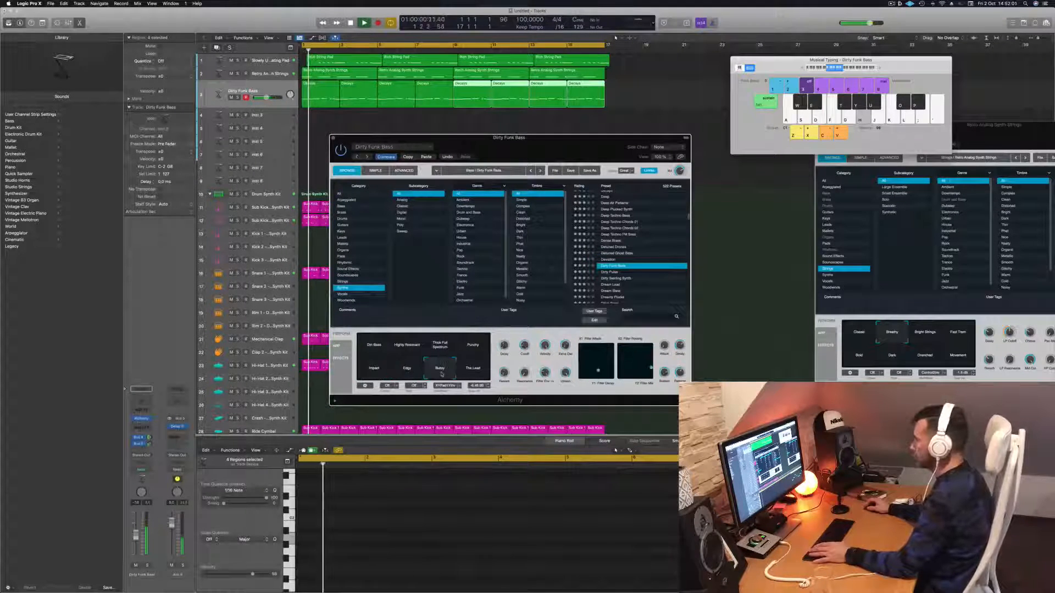
pyautogui.click(469, 370)
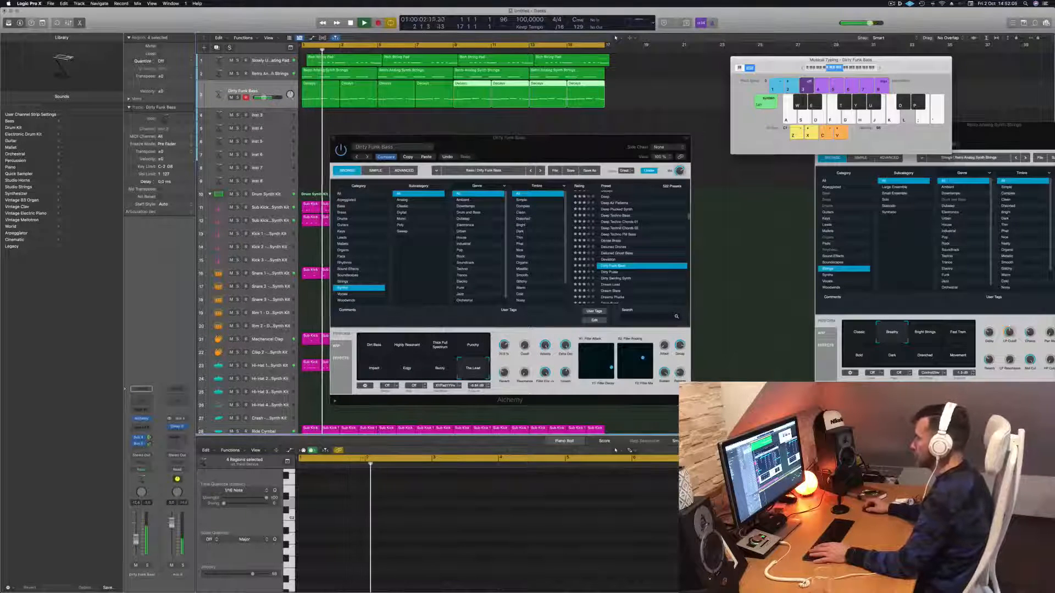
# Try the Dirty Pulse preset and then the Dirty Swirling Synth preset on the melody track during playback
pyautogui.scroll(-2, 618, 235)
pyautogui.click(607, 242)
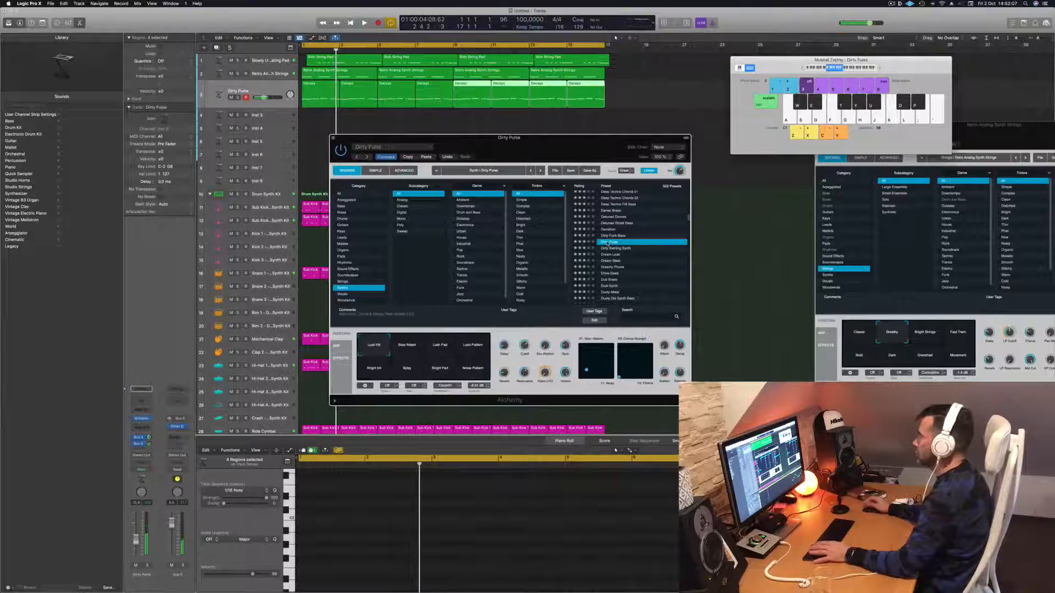
pyautogui.moveTo(572, 144); pyautogui.dragTo(591, 122)
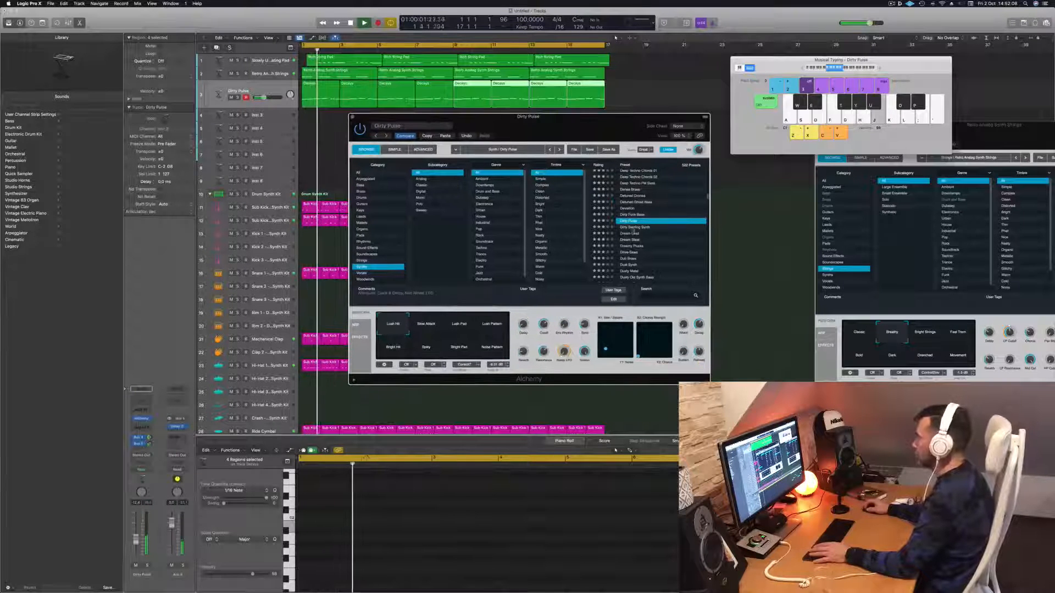
pyautogui.click(632, 228)
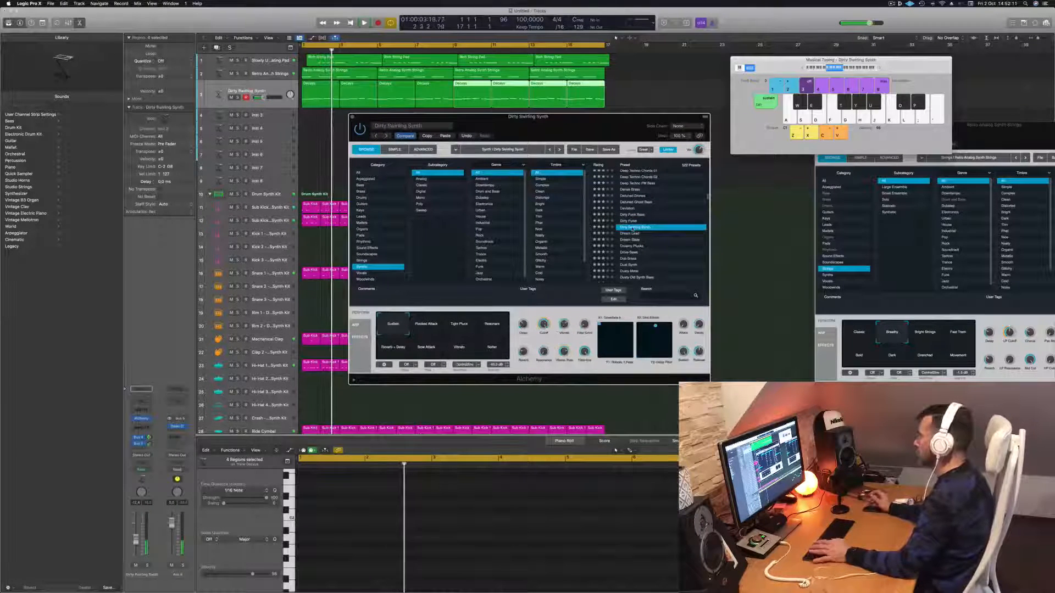
pyautogui.moveTo(568, 124); pyautogui.dragTo(616, 113)
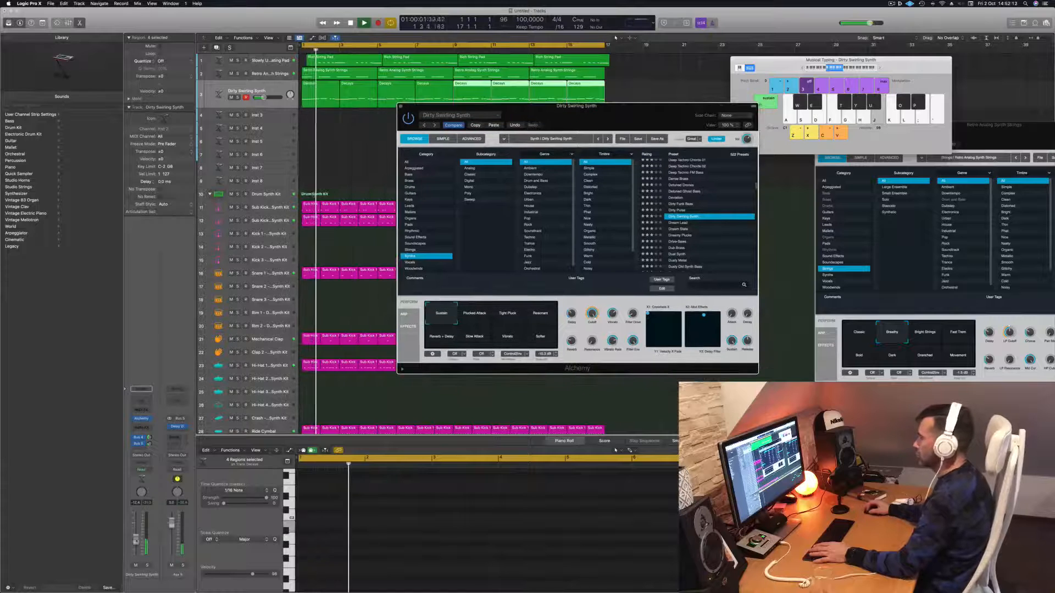
# Audition Dirty Swirling Synth's Plucked Attack, Tight Pluck, Resonant, Reverb + Delay, Slow Attack and Vibrato snapshots
pyautogui.click(475, 313)
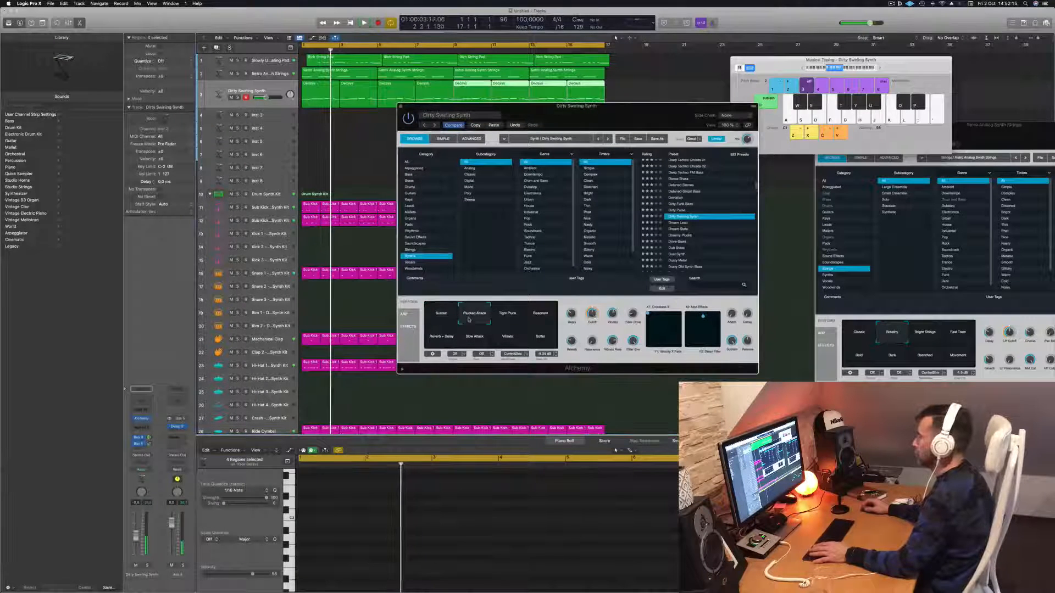
pyautogui.click(518, 314)
pyautogui.click(548, 315)
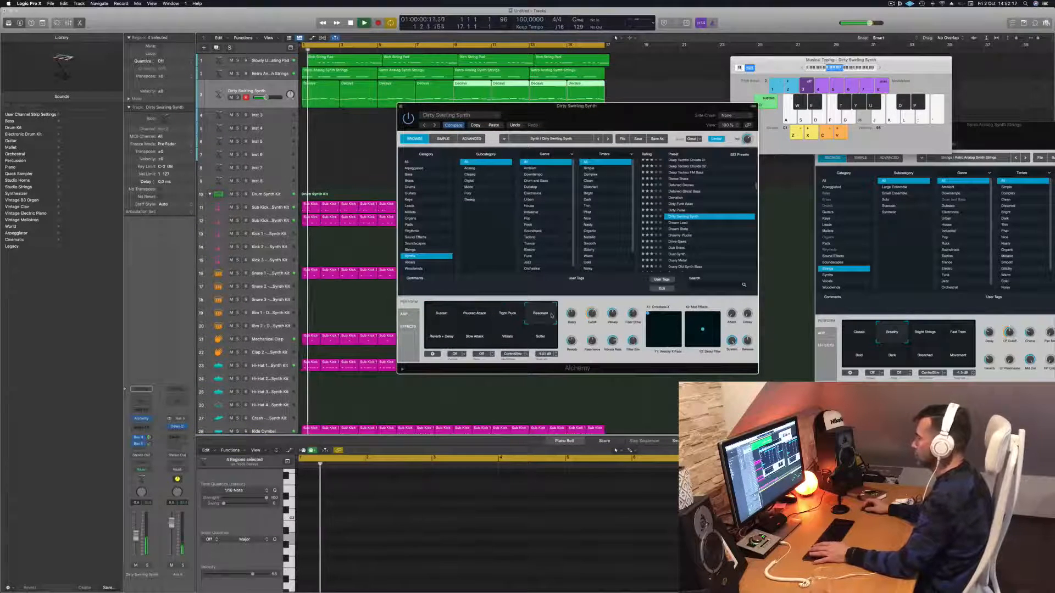
pyautogui.click(442, 340)
pyautogui.click(475, 339)
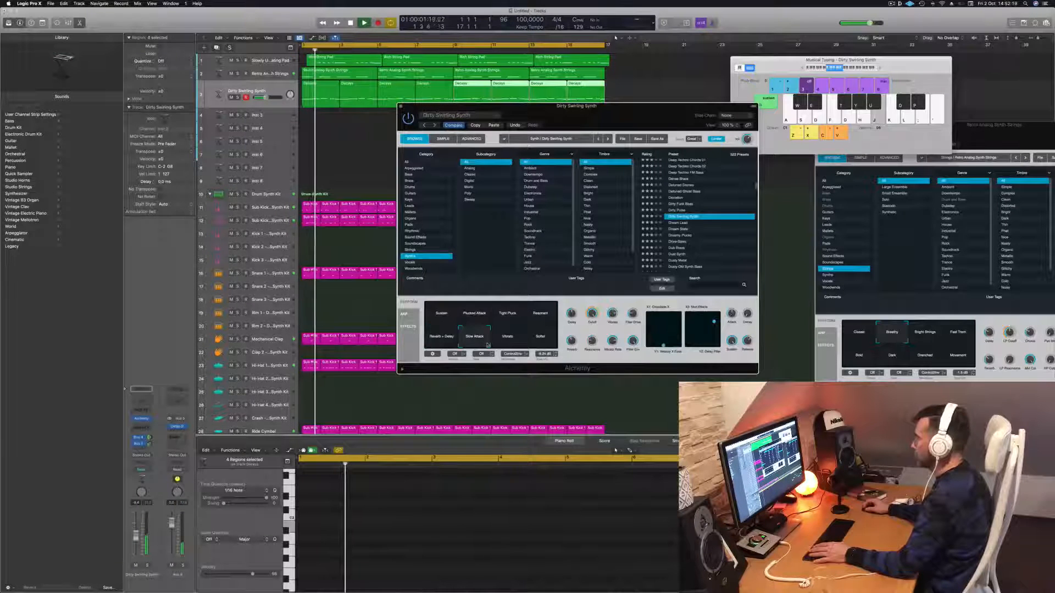
pyautogui.click(508, 338)
# Try the Dusty Old Synth Bass and Eastern Dream Vox presets on the melody track
pyautogui.scroll(-2, 690, 238)
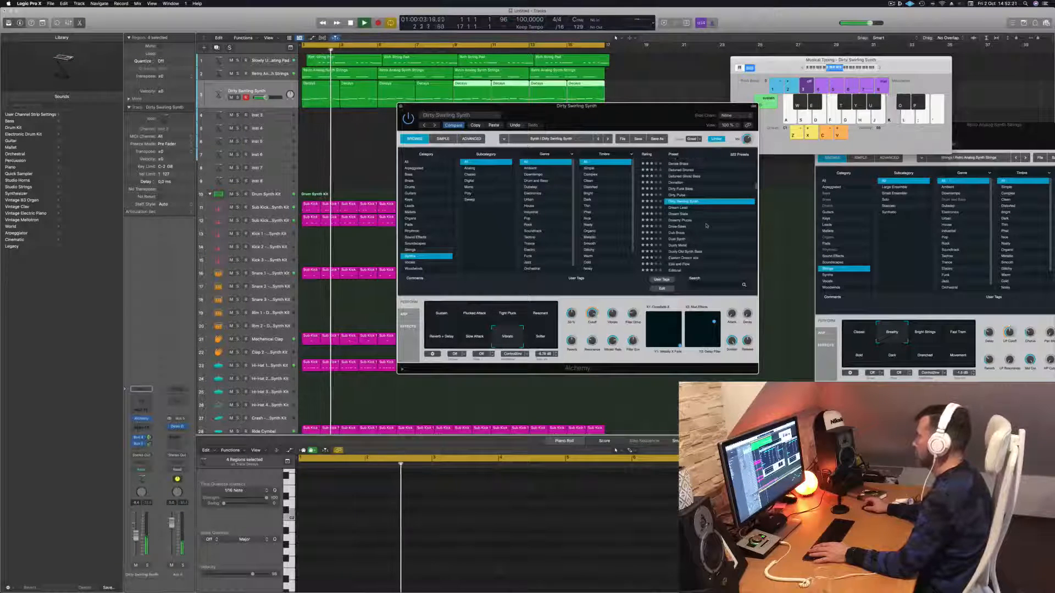
pyautogui.scroll(-3, 691, 235)
pyautogui.click(684, 233)
pyautogui.press('space')
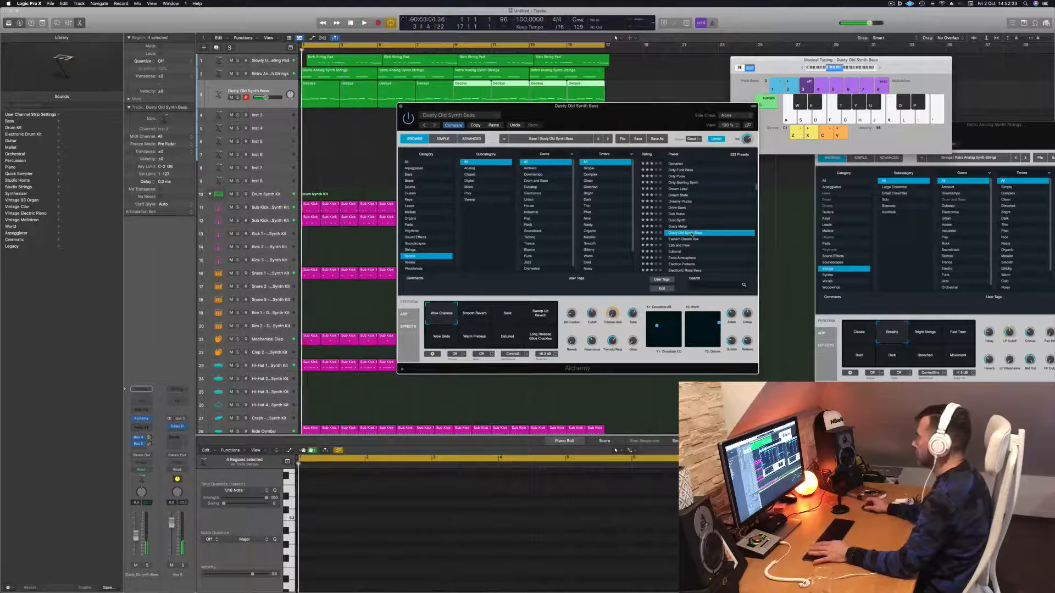
pyautogui.scroll(-1, 716, 219)
pyautogui.click(685, 224)
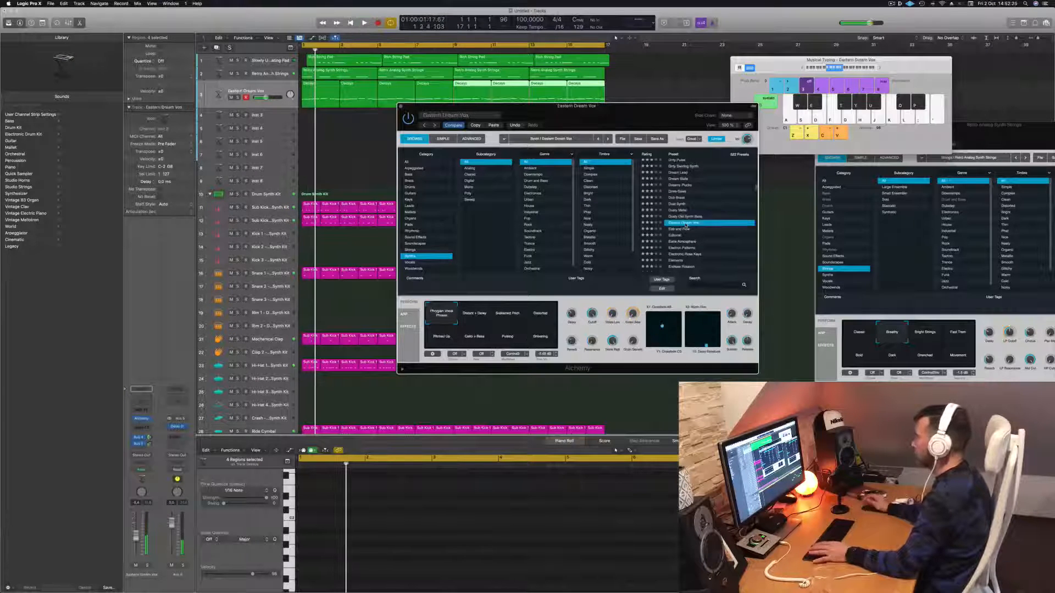
pyautogui.moveTo(611, 114); pyautogui.dragTo(597, 115)
# Load the Editorial synth preset in Alchemy and play the arrangement with it
pyautogui.scroll(-1, 670, 231)
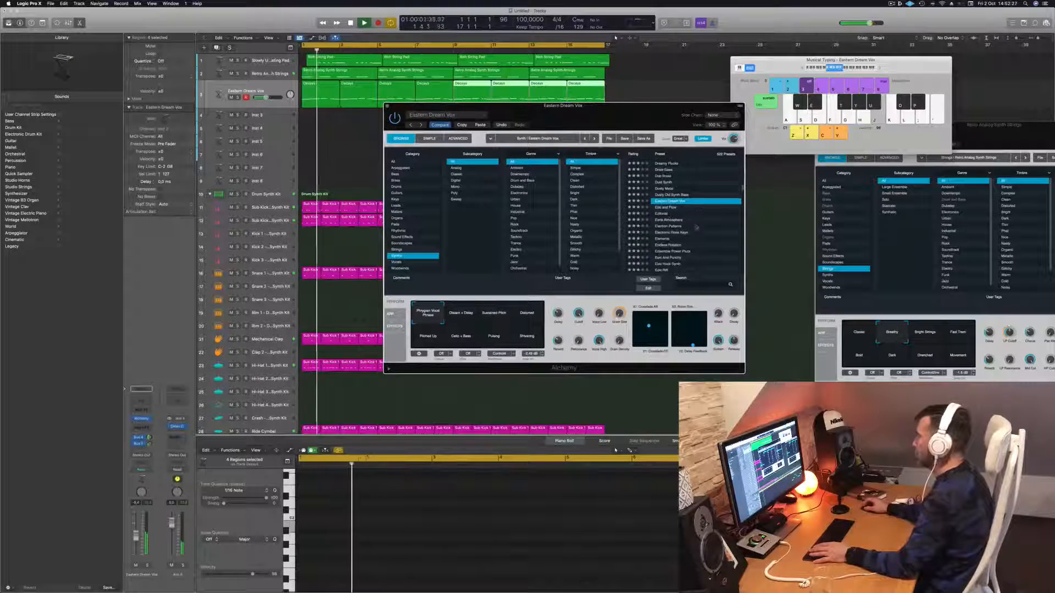
pyautogui.click(664, 215)
pyautogui.press('space')
pyautogui.press('space')
pyautogui.scroll(-1, 699, 212)
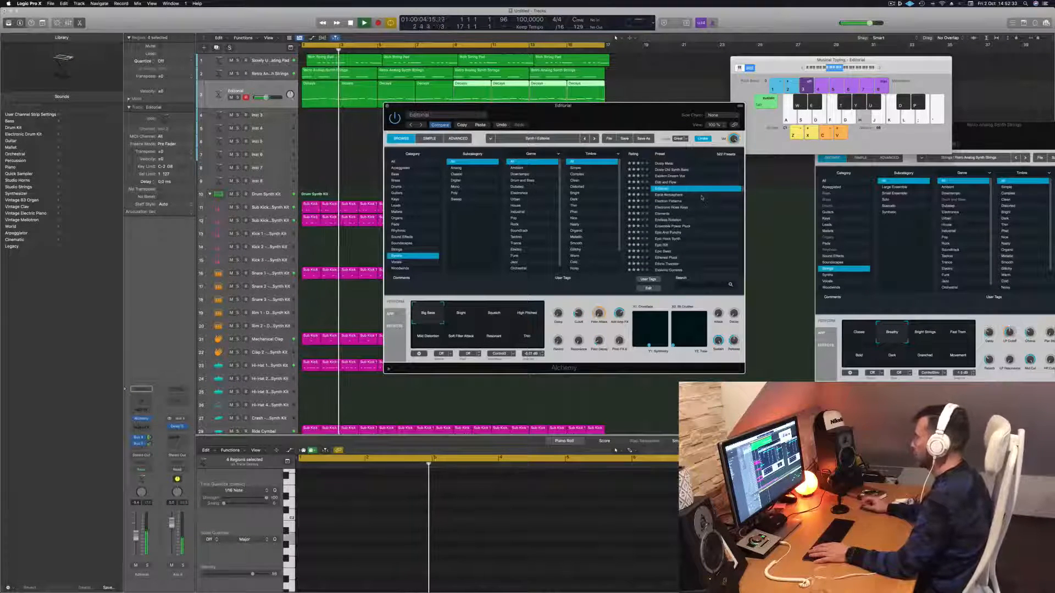
pyautogui.press('space')
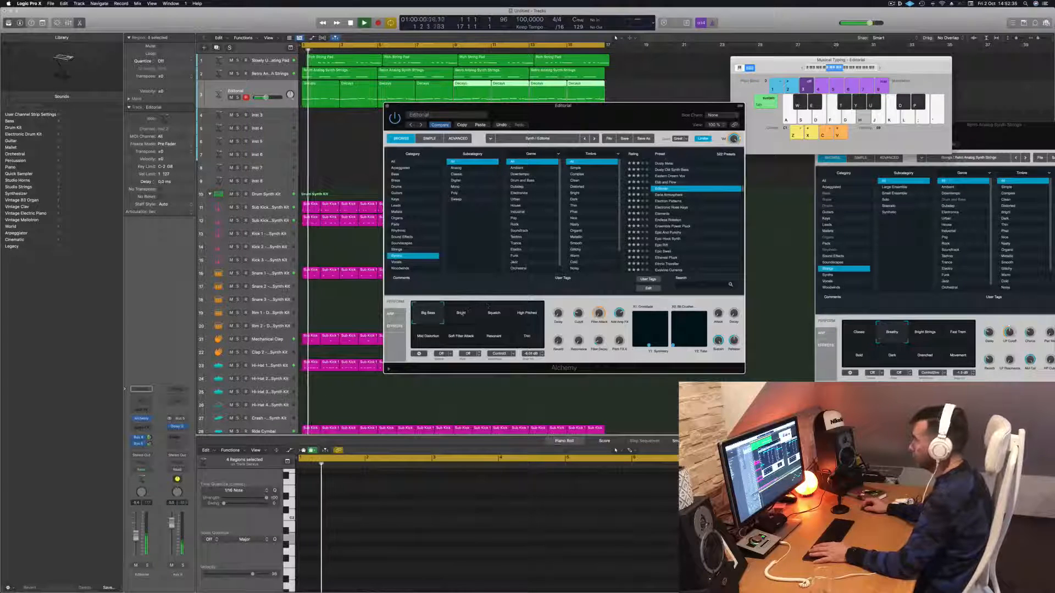
# Compare Editorial's Bright, Squelch and High Pitched snapshots during playback and select Bright
pyautogui.click(462, 313)
pyautogui.press('space')
pyautogui.click(497, 317)
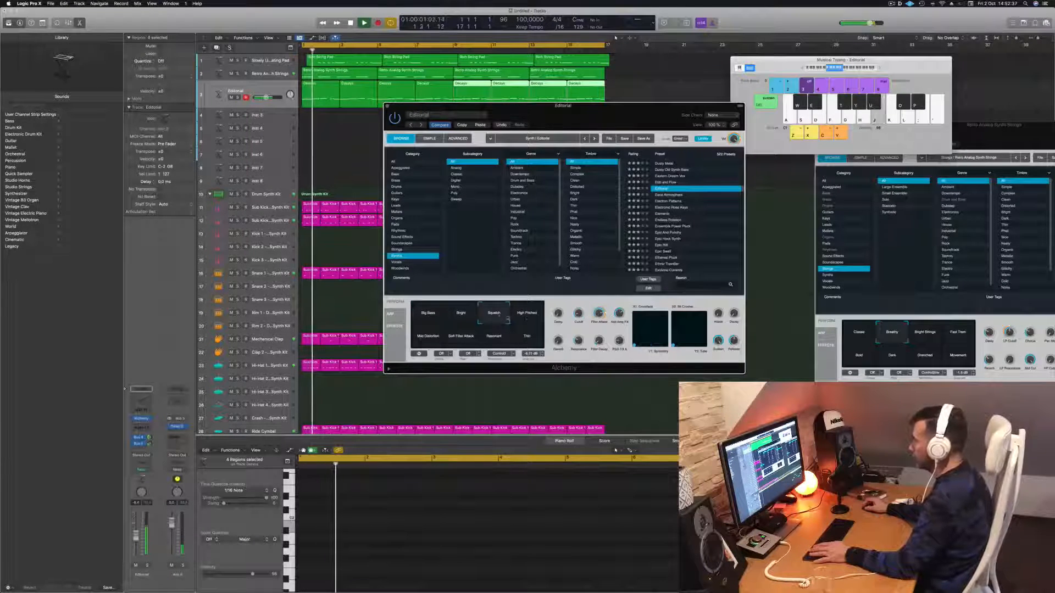
pyautogui.click(528, 315)
pyautogui.press('space')
pyautogui.press('space')
pyautogui.click(459, 316)
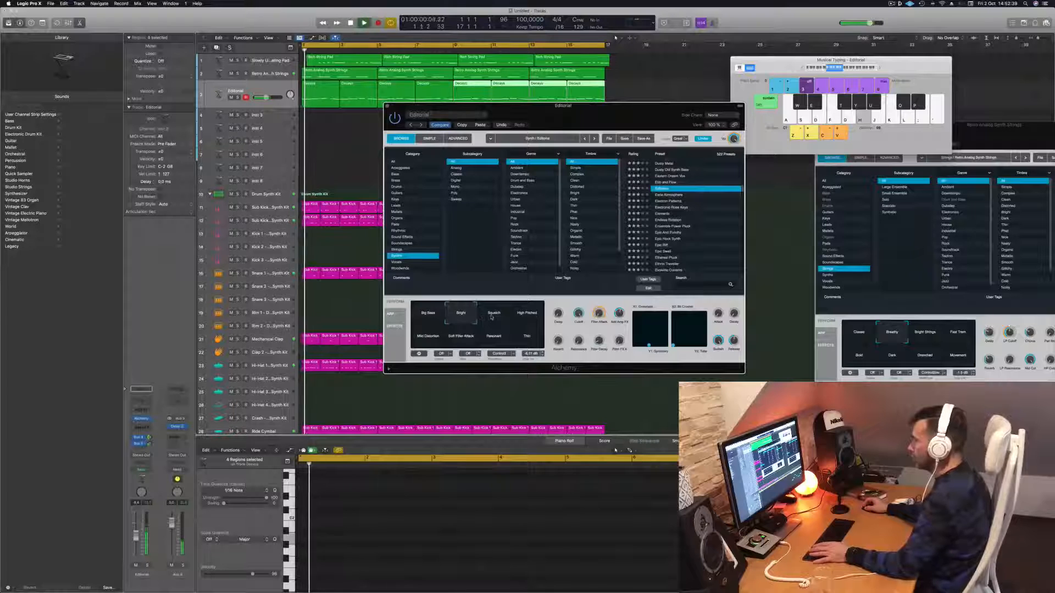
pyautogui.click(492, 317)
pyautogui.press('space')
pyautogui.press('space')
pyautogui.click(459, 315)
pyautogui.press('space')
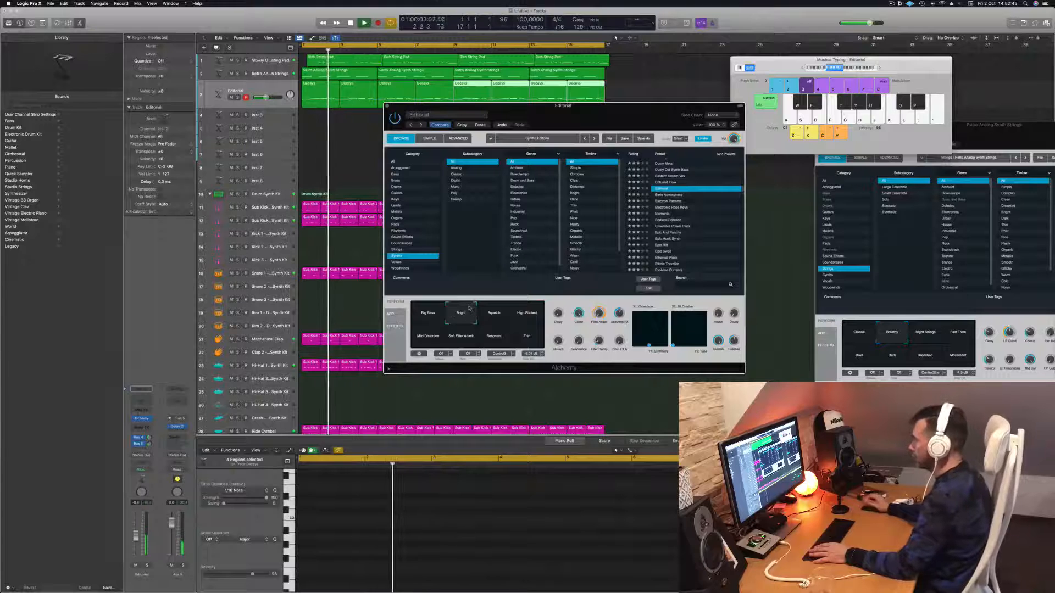
# Audition Editorial's Soft Filter Attack, Resonant and Thin snapshots, then return to Bright
pyautogui.click(466, 338)
pyautogui.press('space')
pyautogui.press('space')
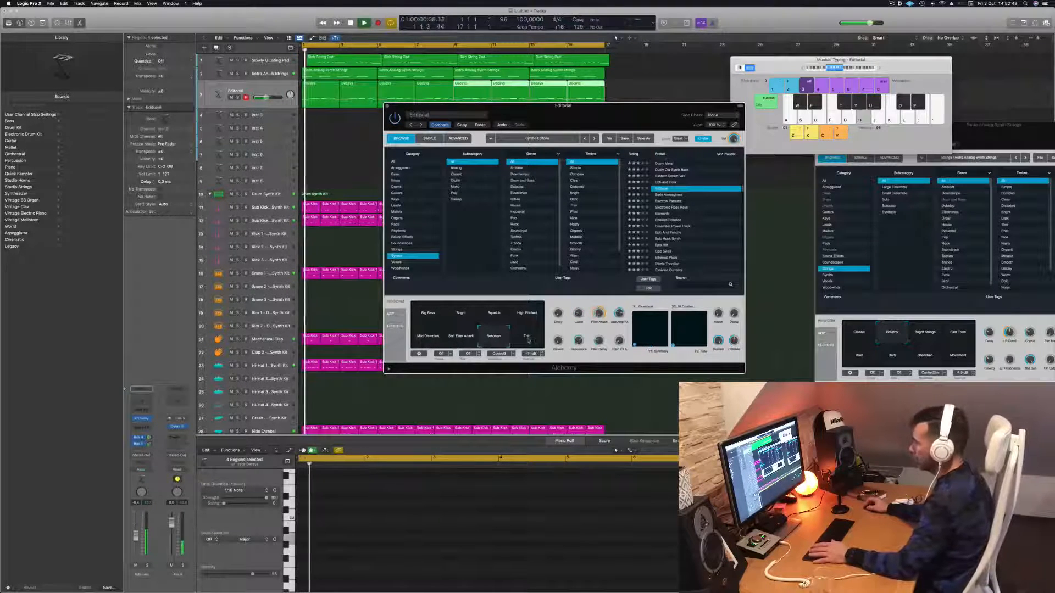
pyautogui.click(527, 339)
pyautogui.click(461, 315)
pyautogui.press('space')
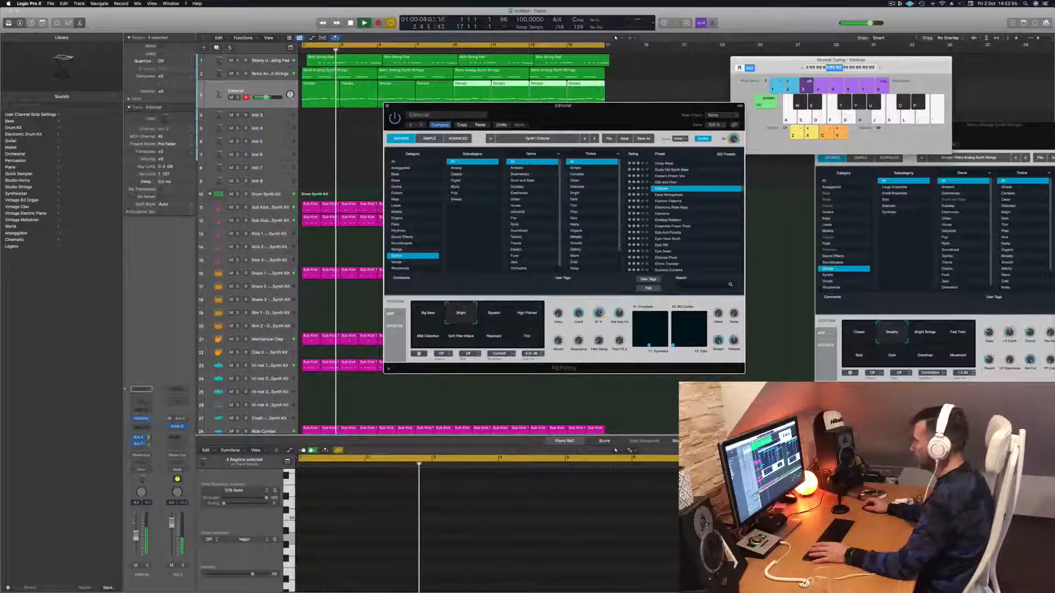
# Adjust the Cutoff and Filter Attack controls of Editorial's Bright snapshot while replaying the arrangement
pyautogui.press('space')
pyautogui.press('space')
pyautogui.moveTo(579, 314); pyautogui.dragTo(580, 345)
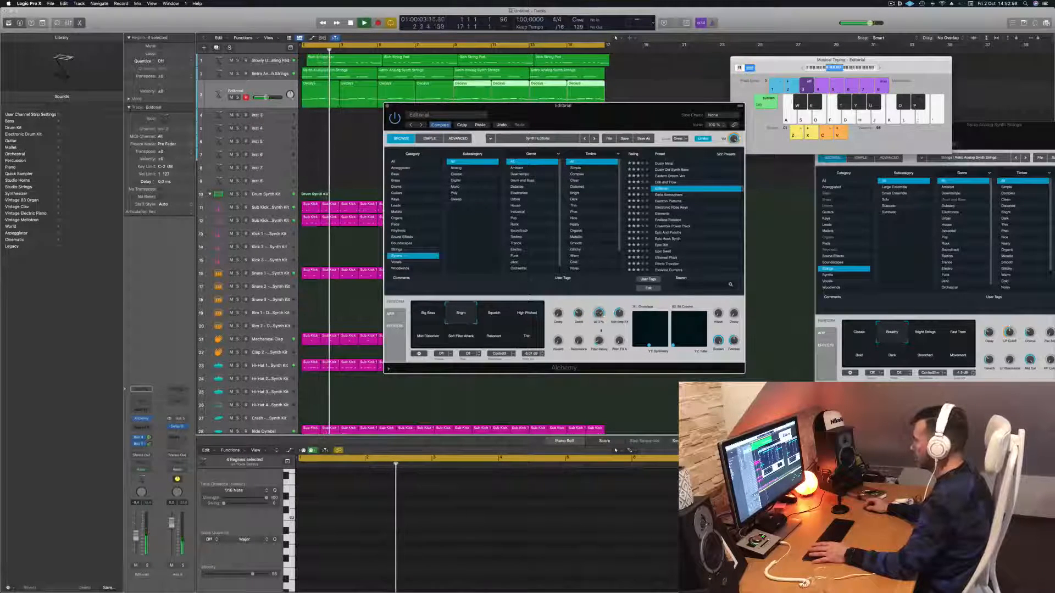
pyautogui.moveTo(605, 362); pyautogui.dragTo(599, 348)
pyautogui.press('space')
pyautogui.press('space')
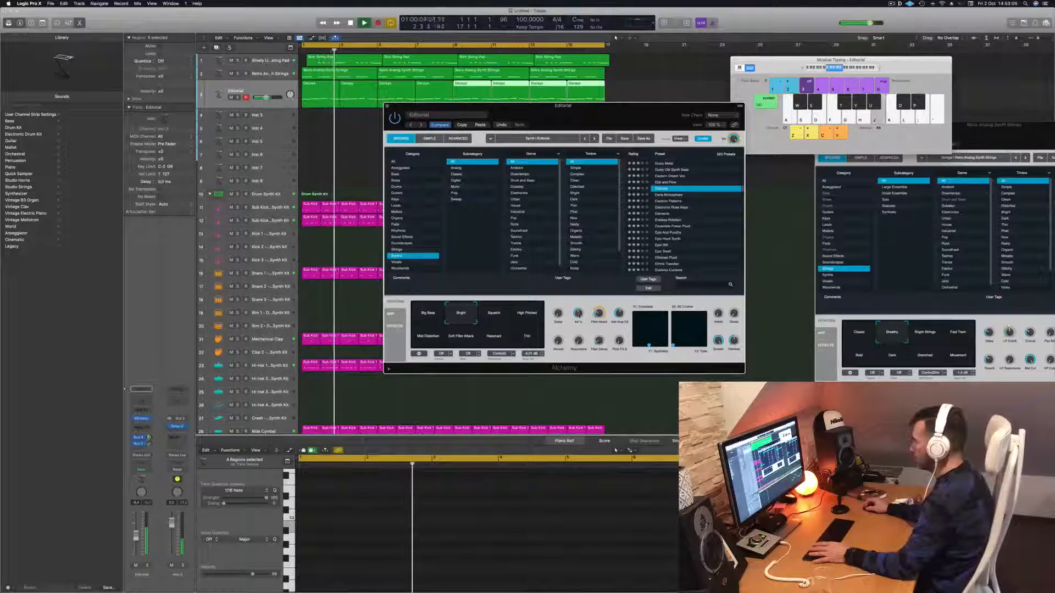
pyautogui.press('space')
pyautogui.press('space')
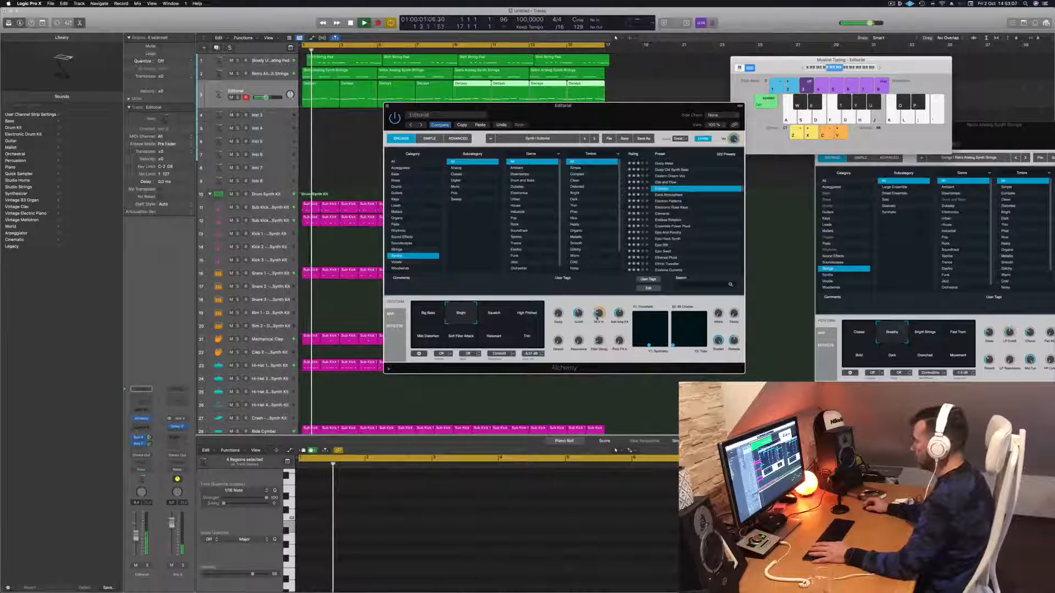
# Fine-tune the Filter Attack of Editorial's Bright snapshot and restart playback with the Alchemy window moved below the melody regions
pyautogui.moveTo(597, 318); pyautogui.dragTo(597, 322)
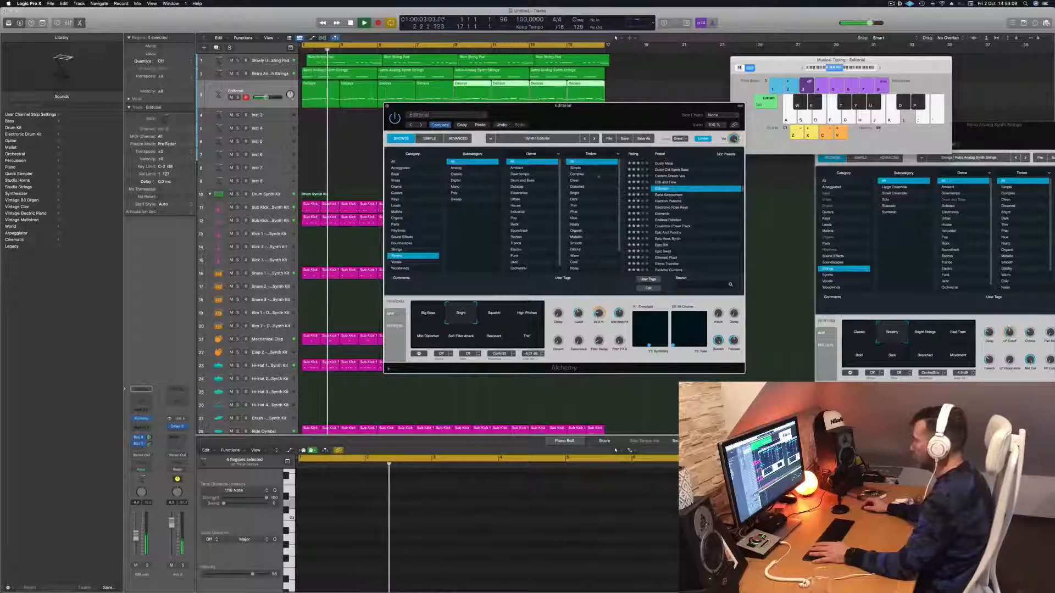
pyautogui.moveTo(636, 117); pyautogui.dragTo(620, 133)
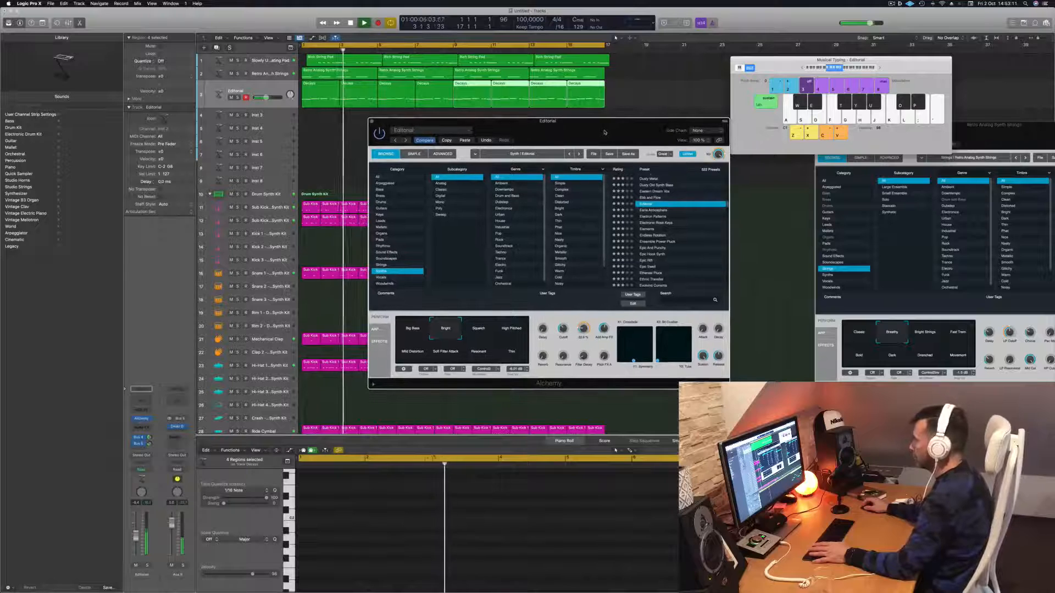
pyautogui.press('space')
# Delete the second, fourth, sixth and eighth melody regions on the Editorial track
pyautogui.click(361, 100)
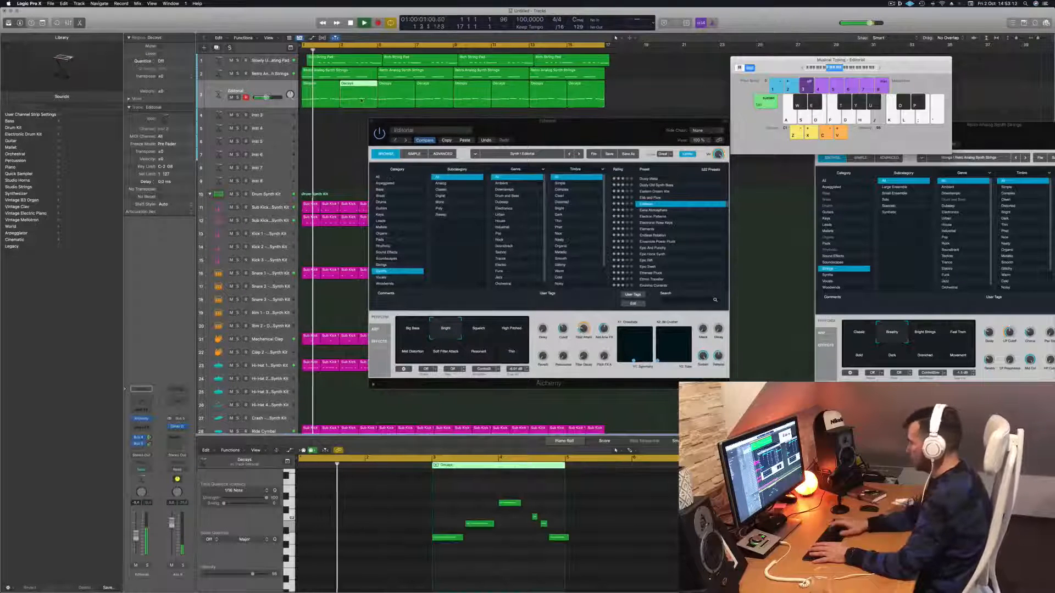
pyautogui.press('Delete')
pyautogui.click(433, 99)
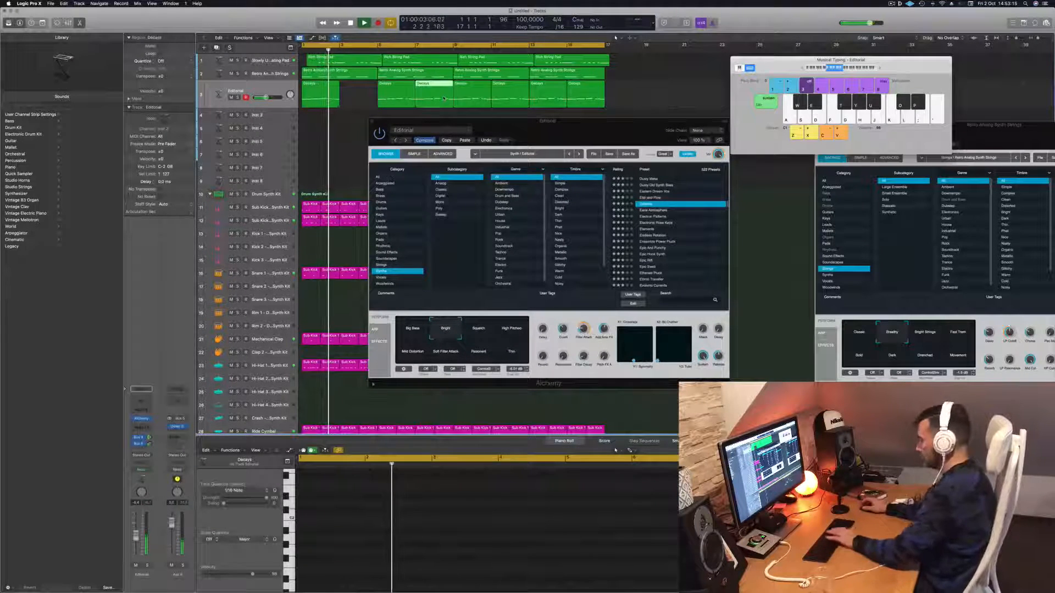
pyautogui.press('Delete')
pyautogui.click(508, 100)
pyautogui.press('Delete')
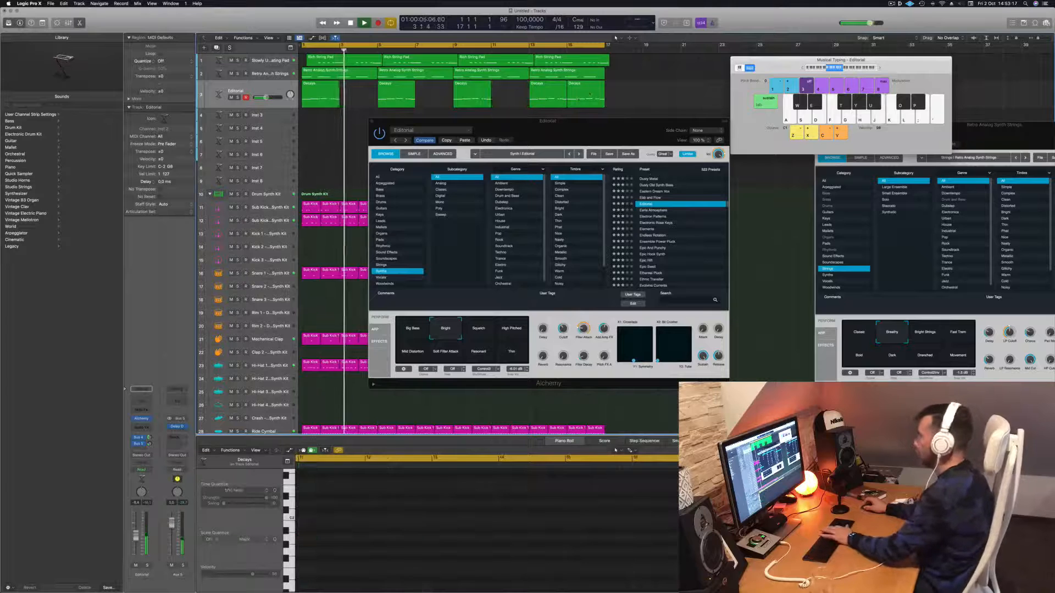
pyautogui.press('Delete')
# Replay the arrangement with the thinned-out melody, keeping the Alchemy window clear of the Editorial regions
pyautogui.moveTo(558, 131); pyautogui.dragTo(553, 157)
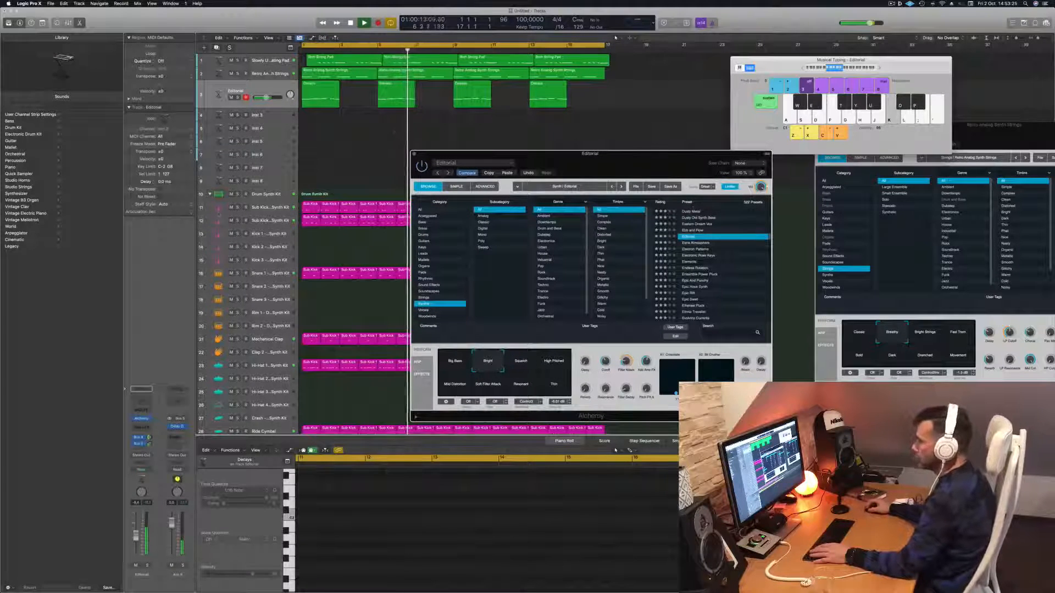
pyautogui.press('space')
pyautogui.press('space')
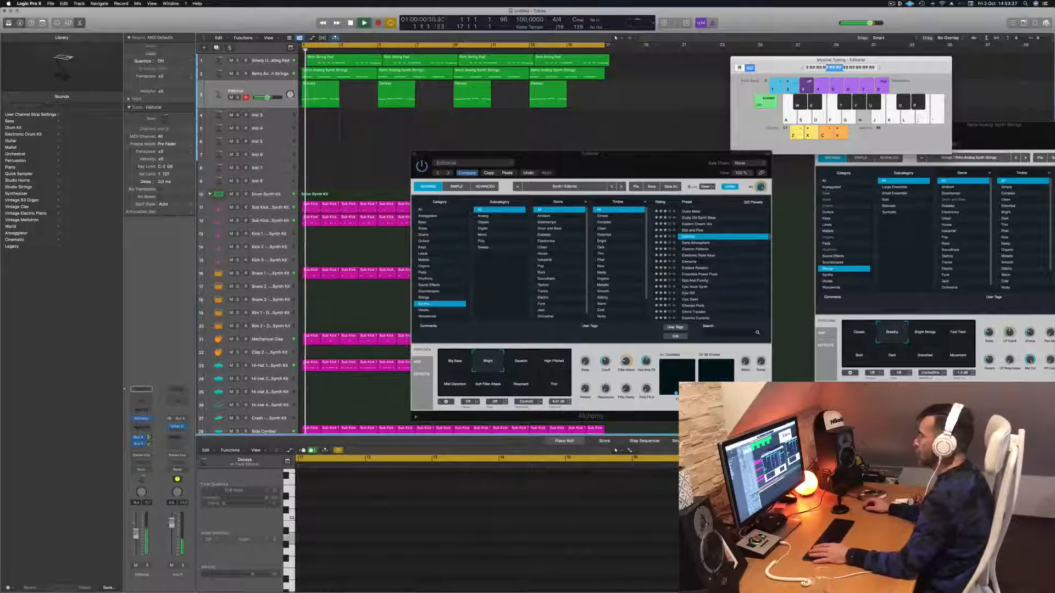
pyautogui.moveTo(553, 155); pyautogui.dragTo(576, 132)
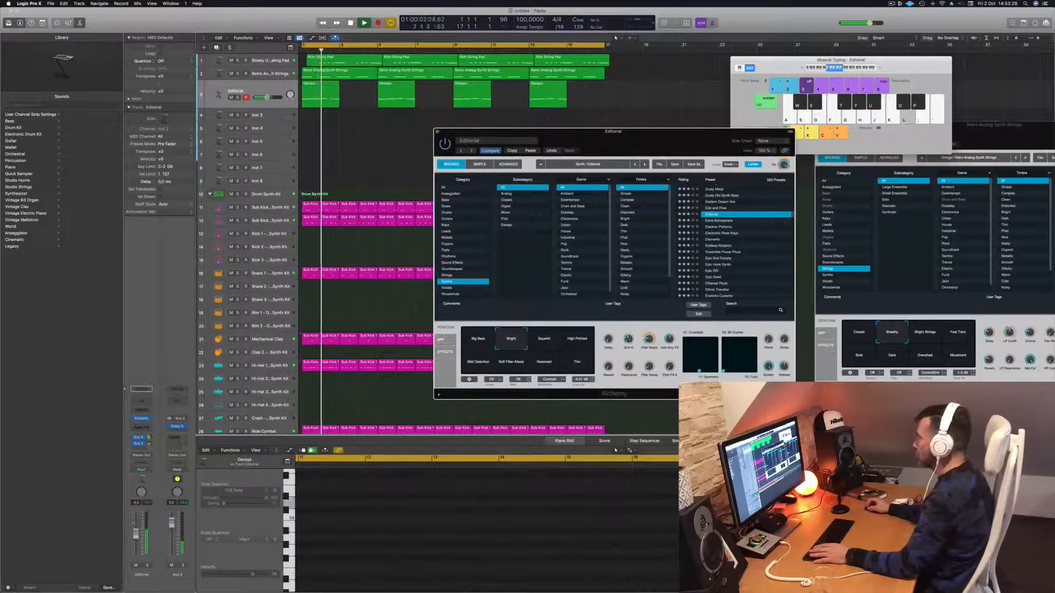
pyautogui.press('k')
pyautogui.press('j')
pyautogui.press('h')
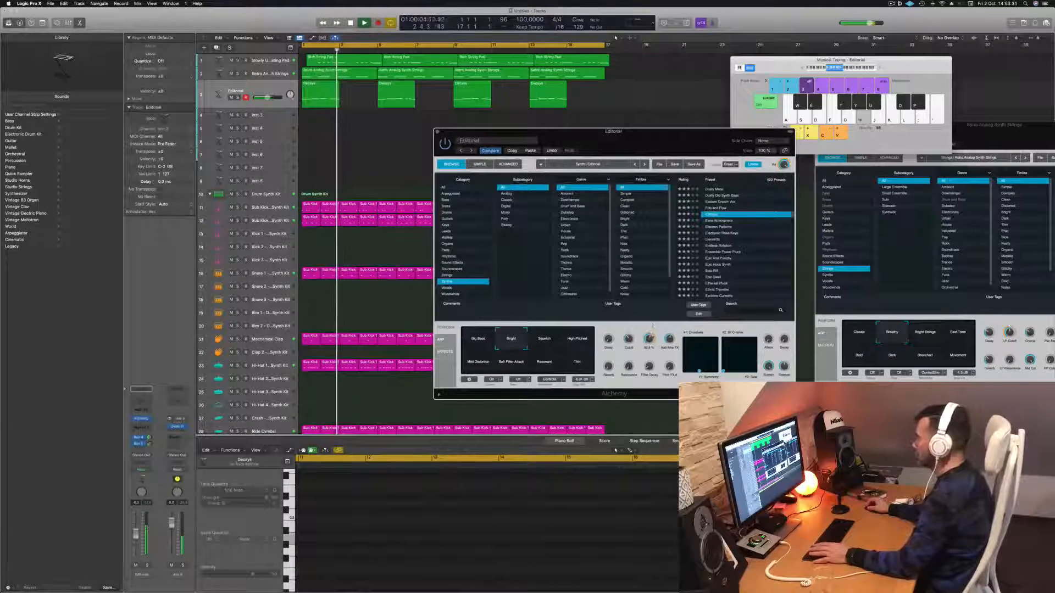
# Readjust the Filter Attack control of the Bright snapshot while replaying the opening bars
pyautogui.press('space')
pyautogui.press('space')
pyautogui.press('h')
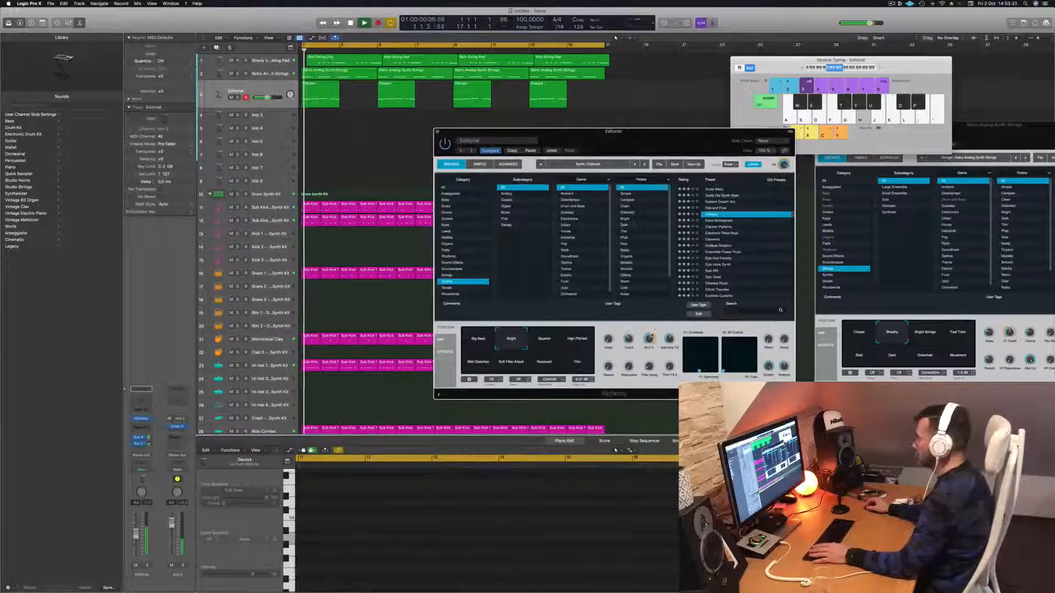
pyautogui.moveTo(650, 340)
pyautogui.mouseDown()
pyautogui.moveTo(654, 320)
pyautogui.moveTo(653, 341)
pyautogui.mouseUp()
pyautogui.press('j')
pyautogui.press('l')
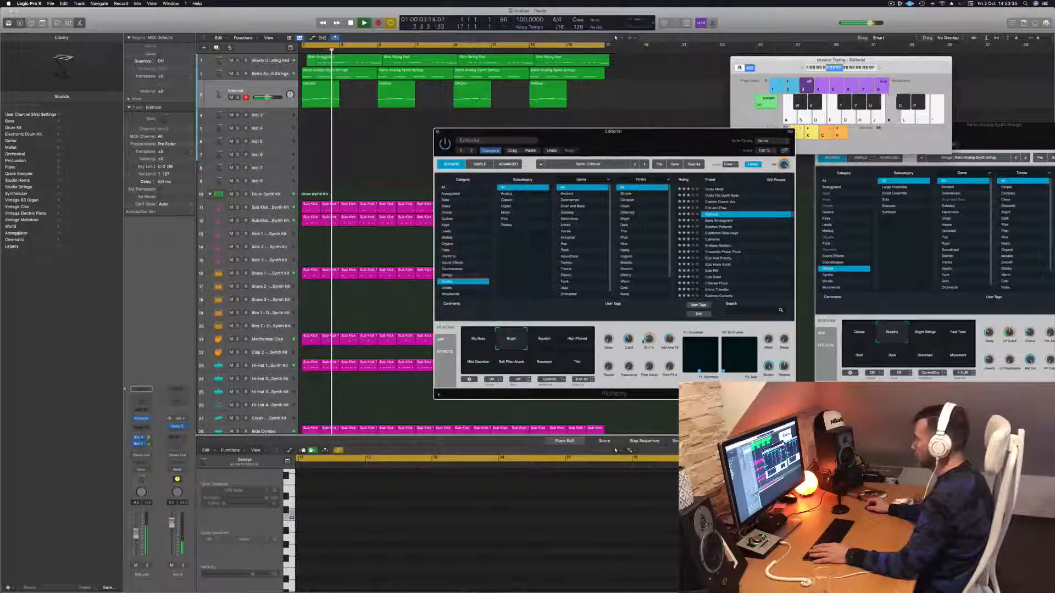
pyautogui.press('j')
pyautogui.press('h')
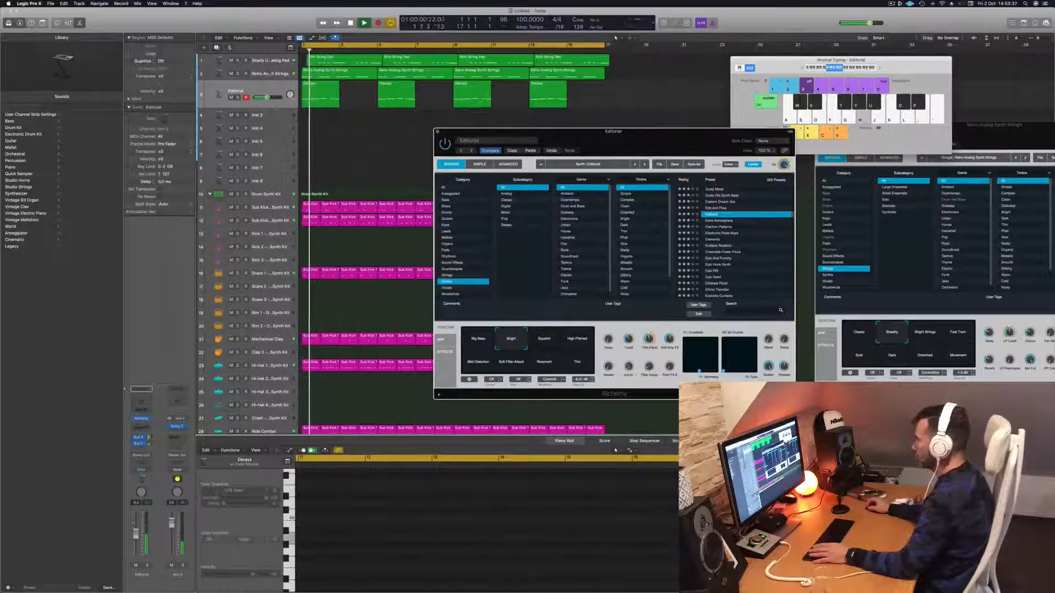
# Adjust the Cutoff control of the Bright snapshot and replay the melody from the start
pyautogui.moveTo(628, 374); pyautogui.dragTo(629, 332)
pyautogui.press('k')
pyautogui.press('j')
pyautogui.press('h')
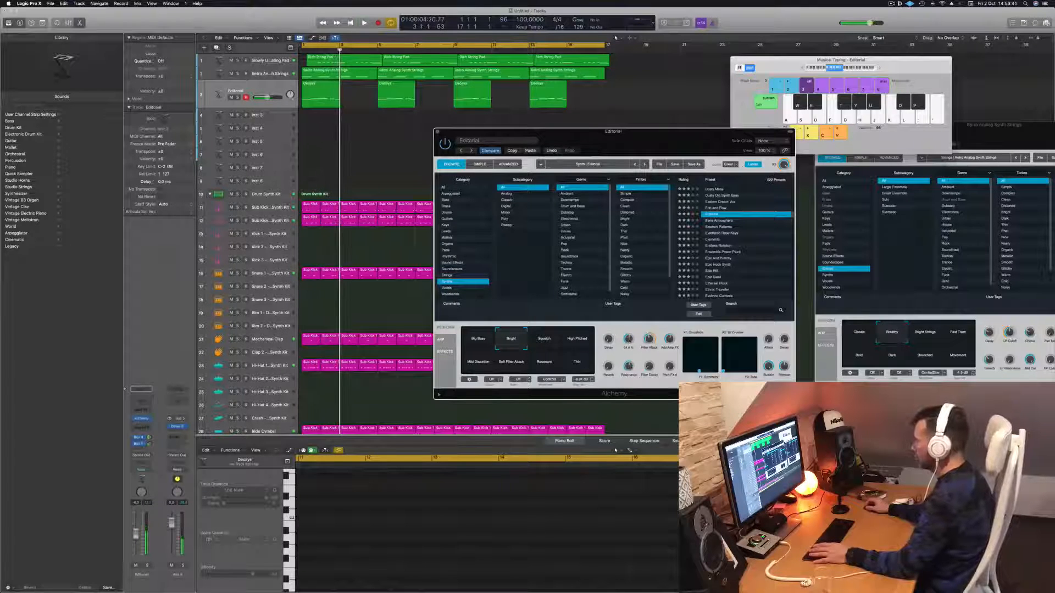
pyautogui.press('j')
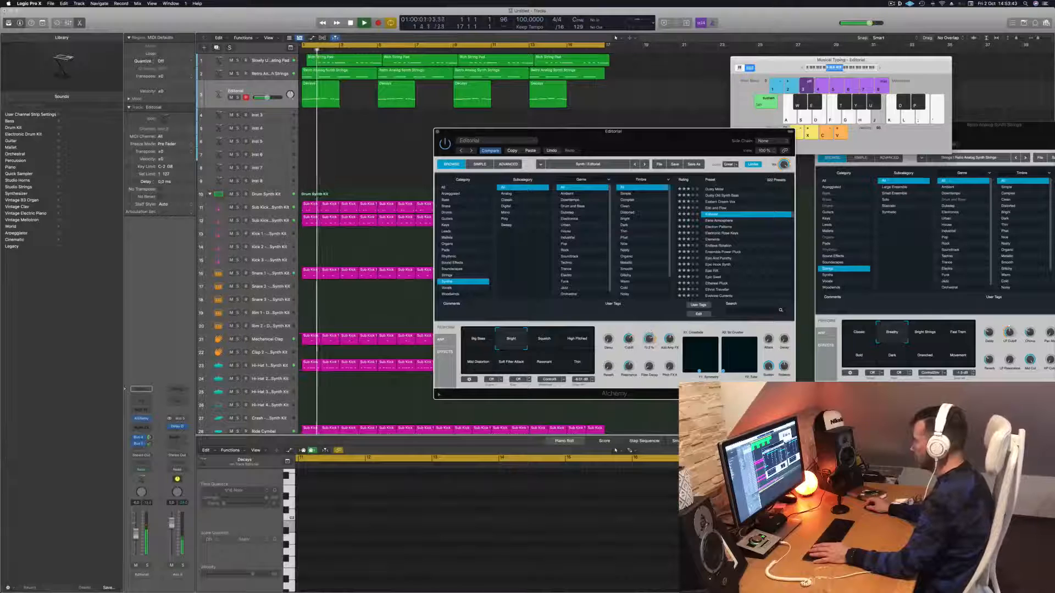
pyautogui.press('k')
# Fine-tune the Filter Attack and Filter Decay controls of the Bright snapshot while listening to the opening bars
pyautogui.moveTo(649, 339); pyautogui.dragTo(649, 340)
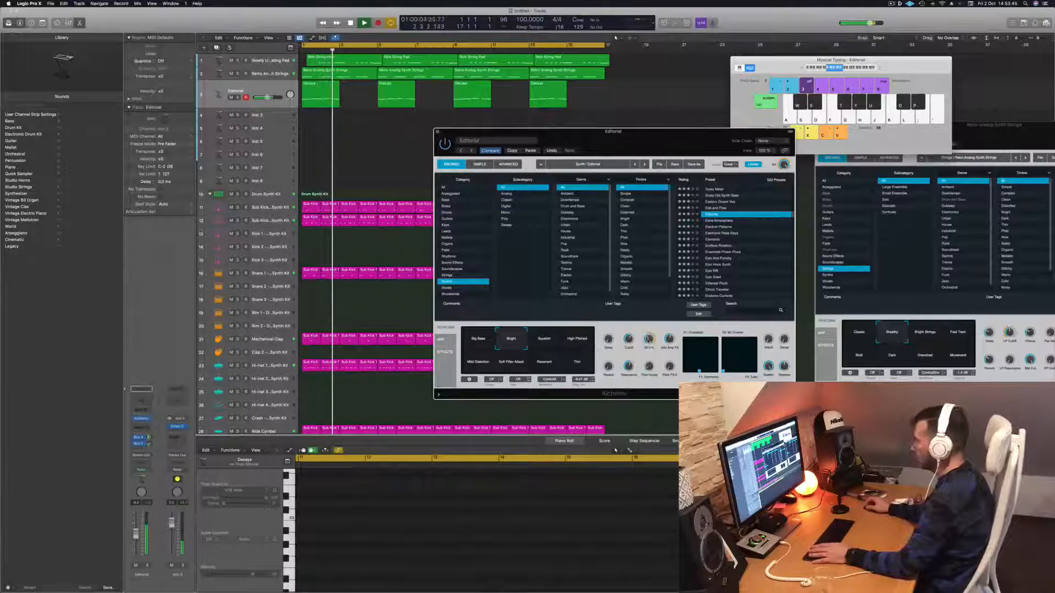
pyautogui.press('j')
pyautogui.press('h')
pyautogui.press('h')
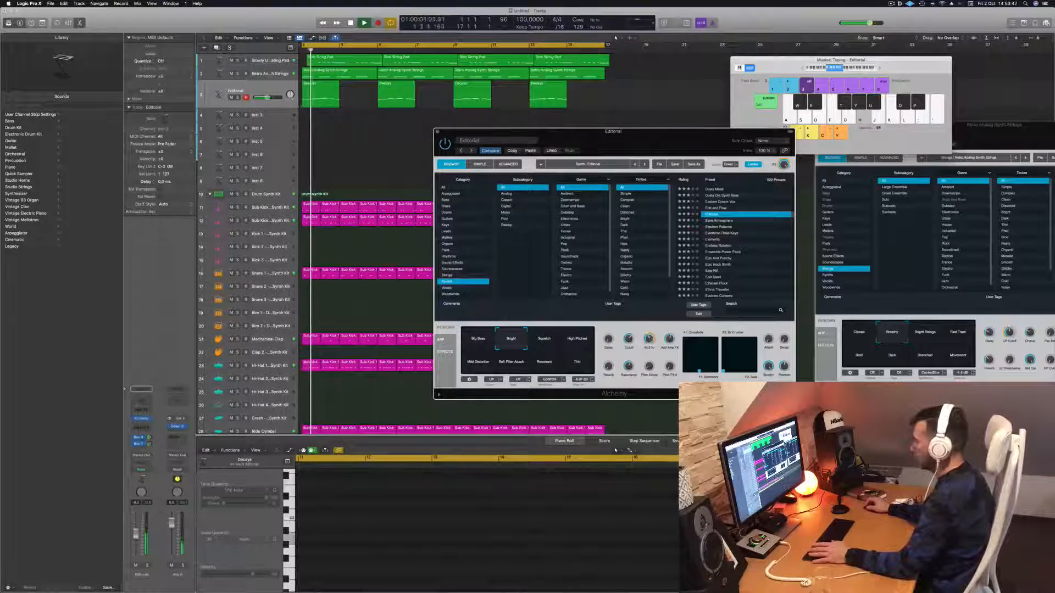
pyautogui.press('j')
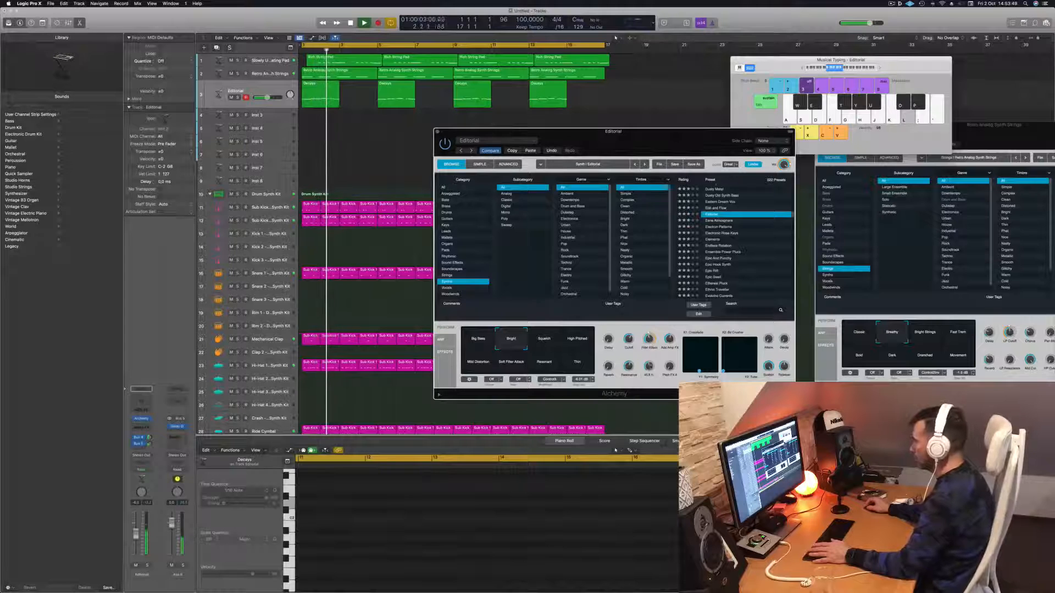
pyautogui.moveTo(649, 366); pyautogui.dragTo(645, 388)
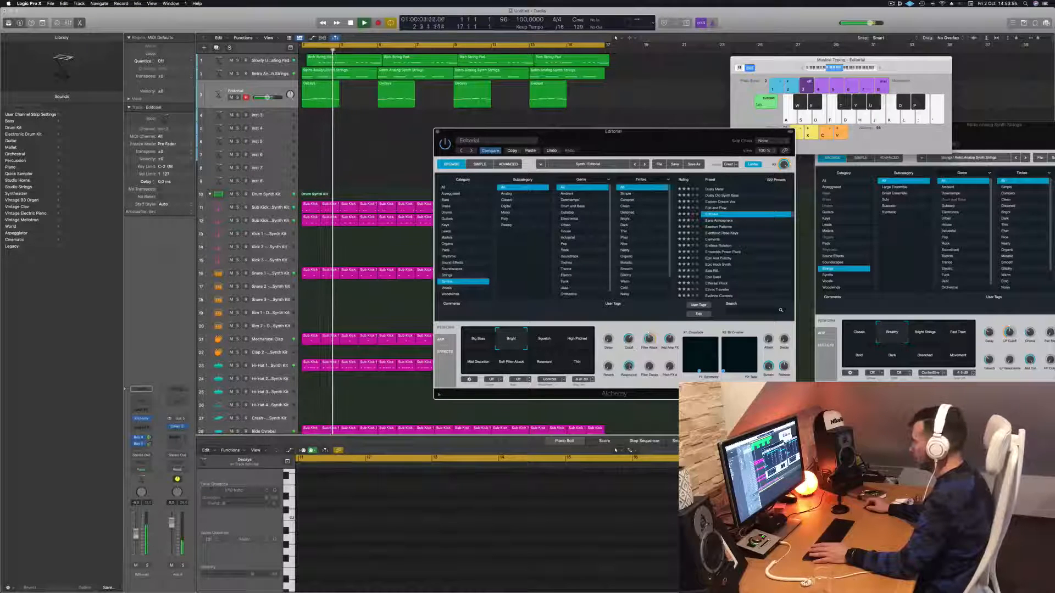
pyautogui.press('space')
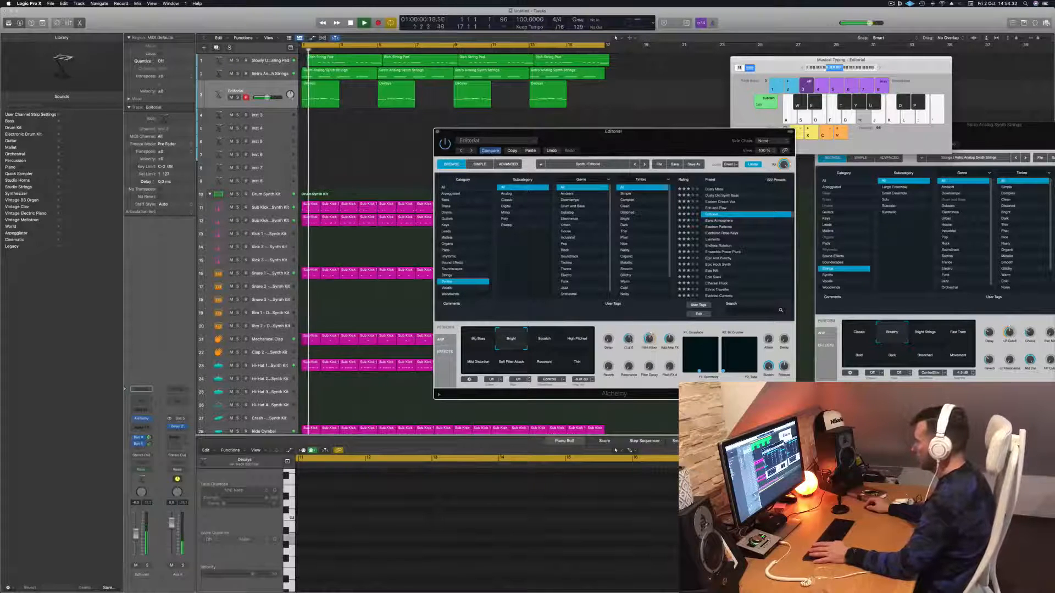
# Close the Editorial track's Alchemy window and restart the arrangement from the beginning
pyautogui.moveTo(676, 132); pyautogui.dragTo(652, 139)
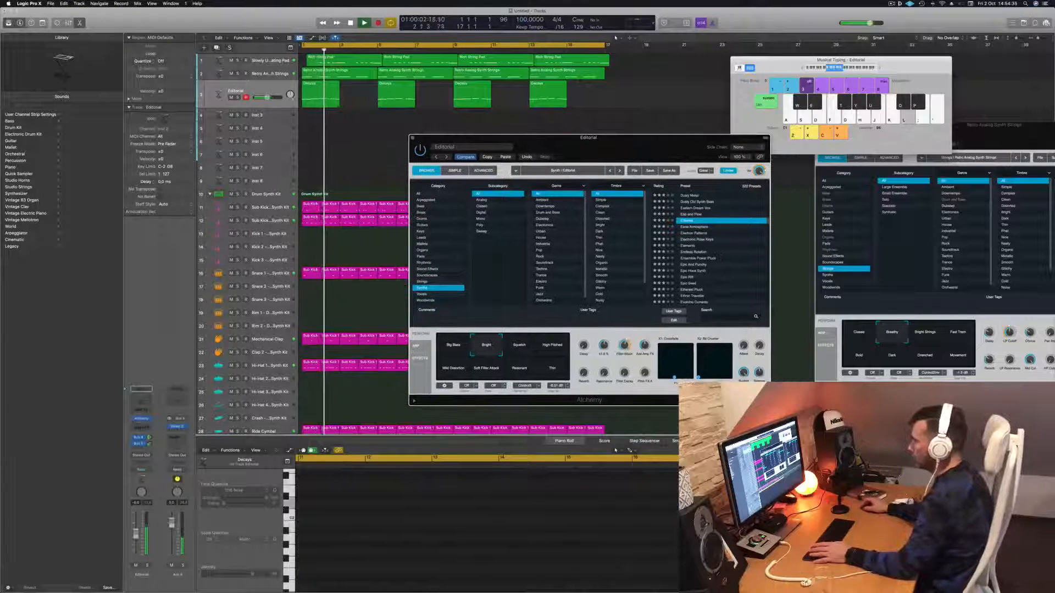
pyautogui.click(412, 139)
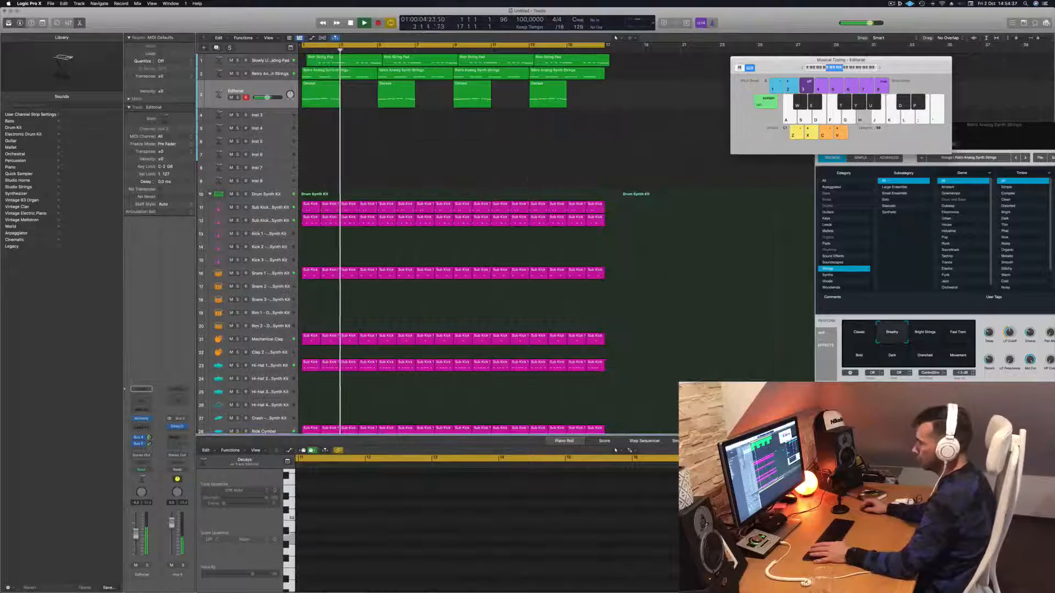
pyautogui.press('space')
pyautogui.press('space')
pyautogui.press('space')
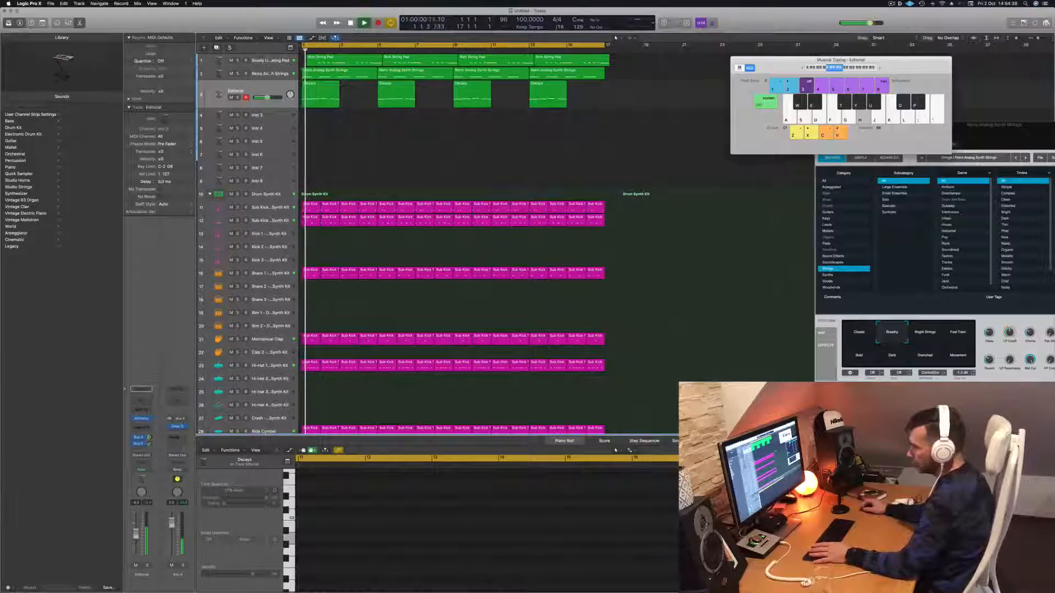
# Insert a Channel EQ on the Aux 4 delay channel fed by the Editorial track's Bus 4 send
pyautogui.click(137, 438)
pyautogui.click(160, 389)
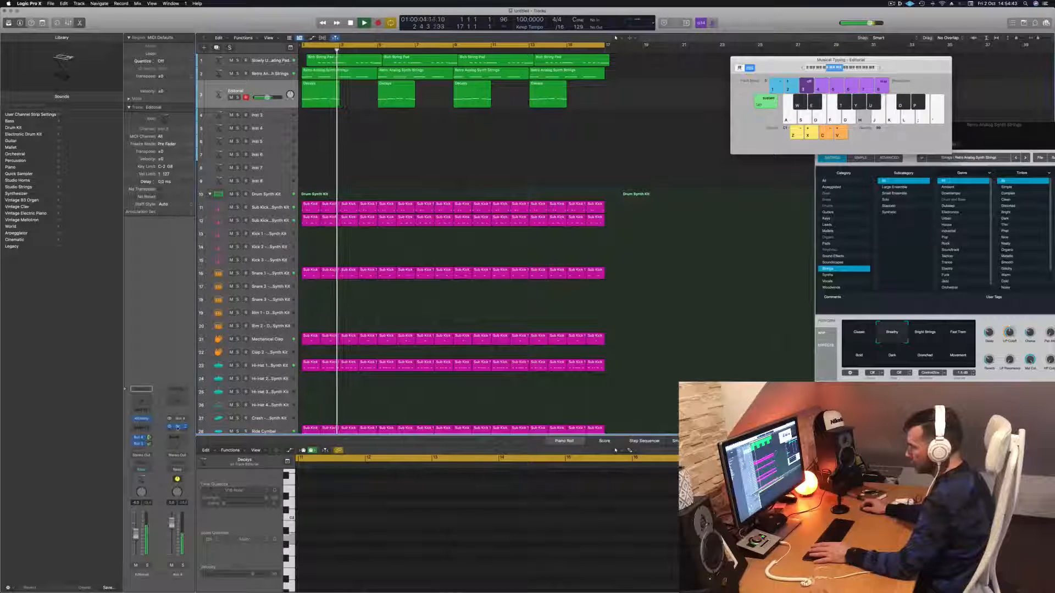
pyautogui.click(176, 391)
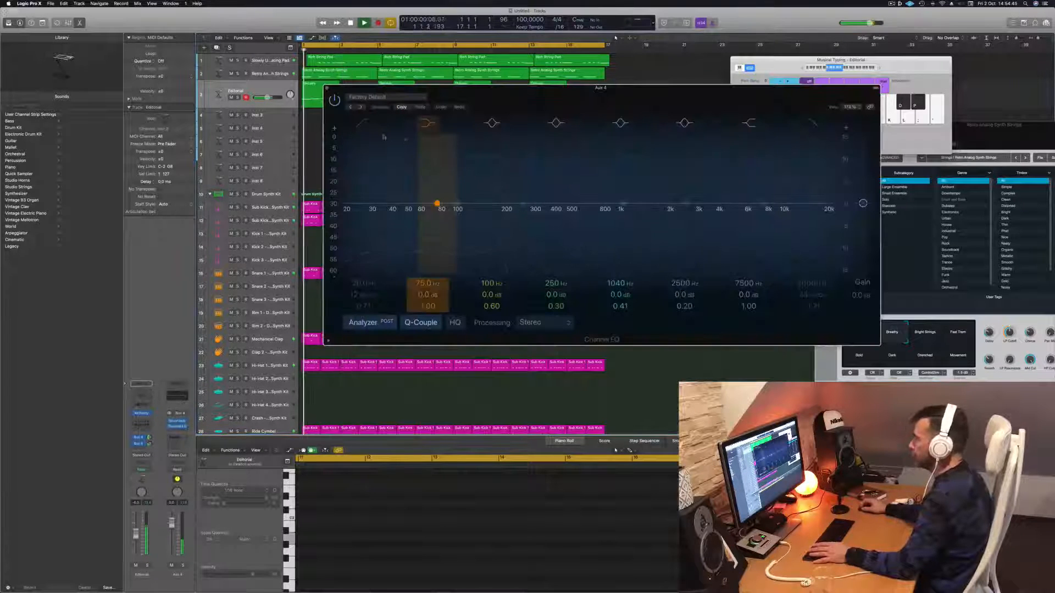
# Enable the low-cut band on the Aux 4 Channel EQ, raise it to about 250 Hz, and close the EQ
pyautogui.click(369, 126)
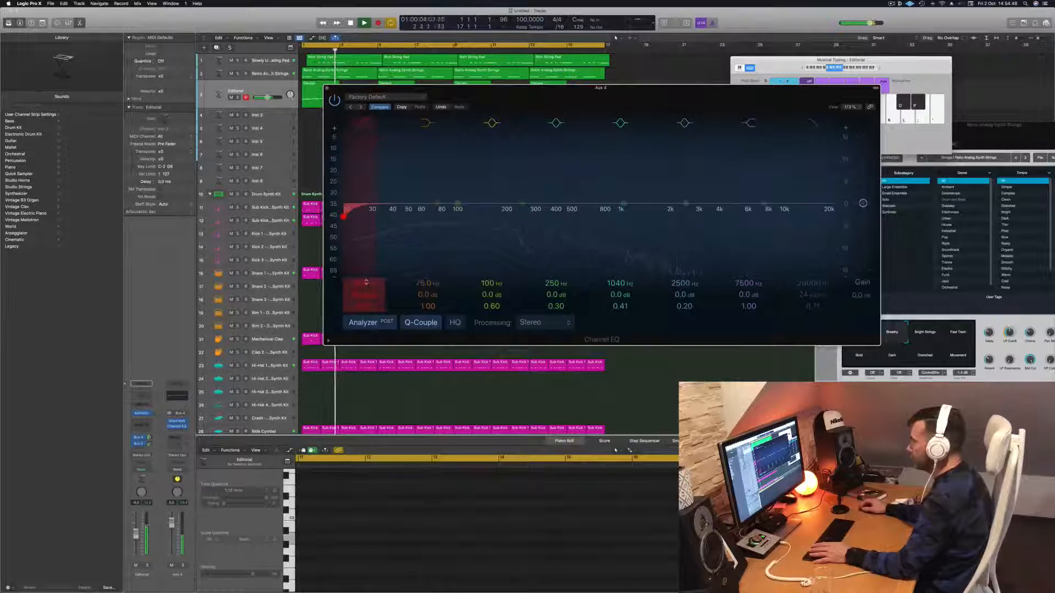
pyautogui.moveTo(343, 216); pyautogui.dragTo(569, 216)
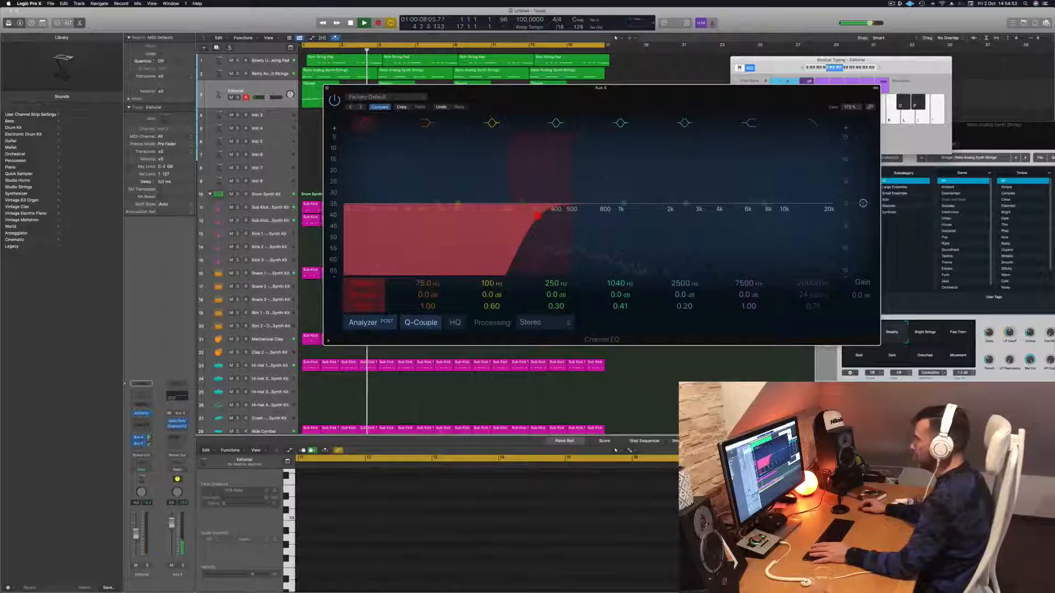
pyautogui.moveTo(537, 216)
pyautogui.mouseDown()
pyautogui.moveTo(514, 216)
pyautogui.moveTo(522, 216)
pyautogui.mouseUp()
pyautogui.press('Return')
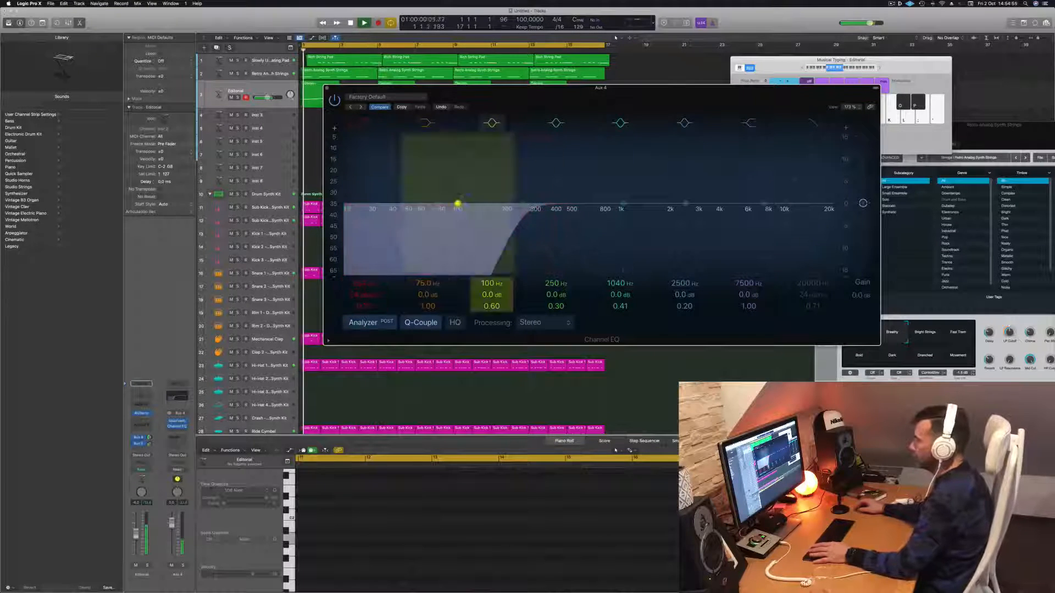
pyautogui.click(327, 88)
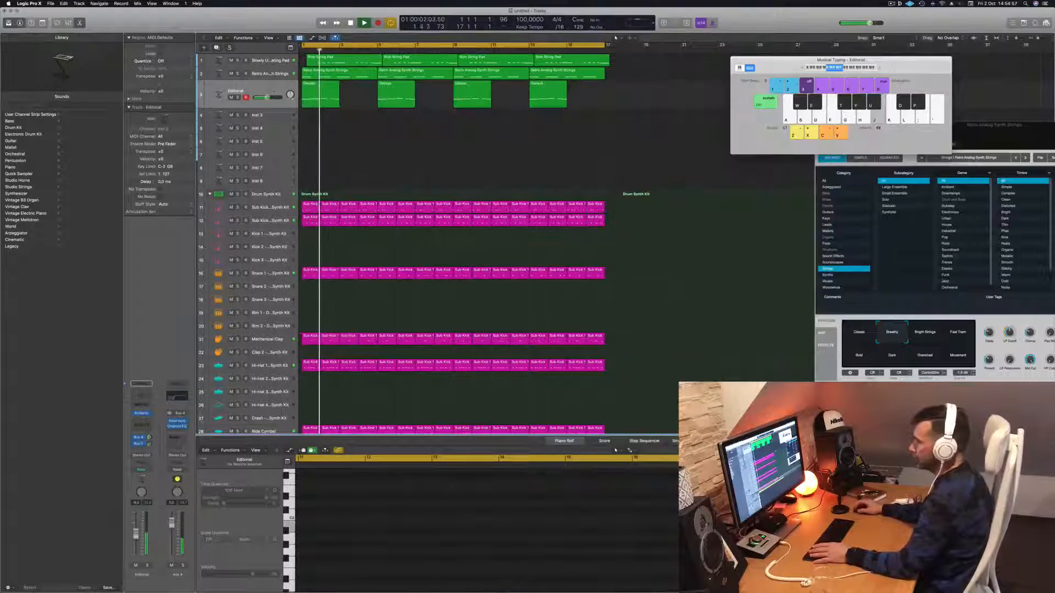
# Select the empty Inst 3 track, enlarge its row in the track list, and stop playback near the start
pyautogui.click(273, 89)
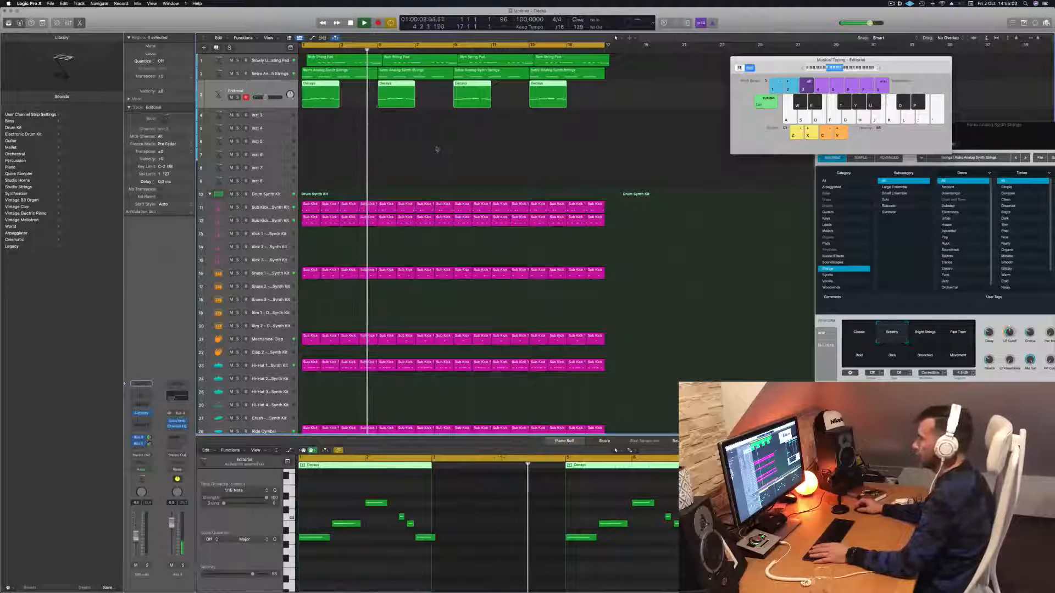
pyautogui.click(401, 170)
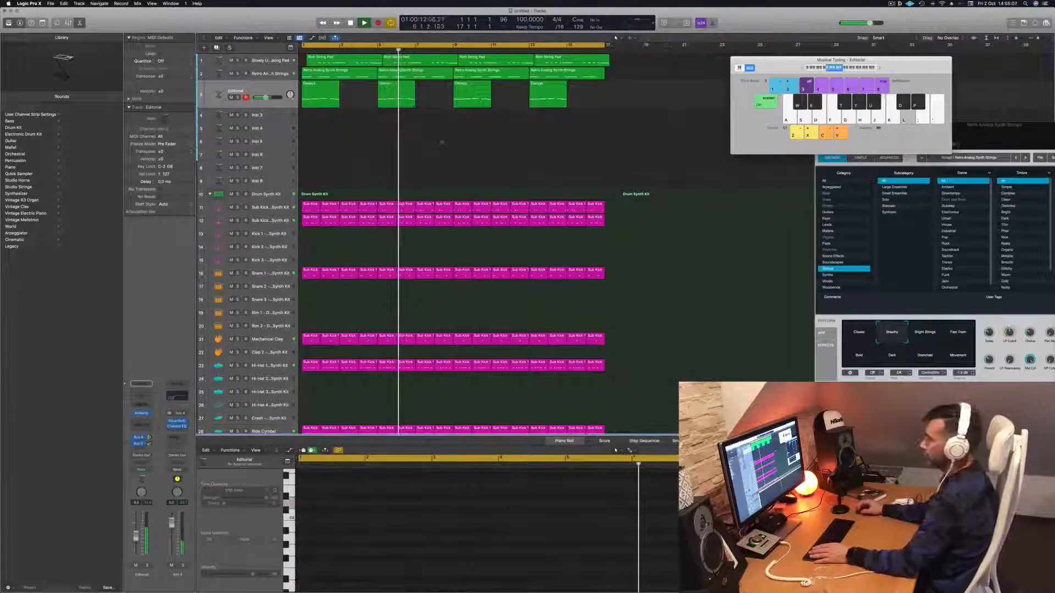
pyautogui.click(271, 120)
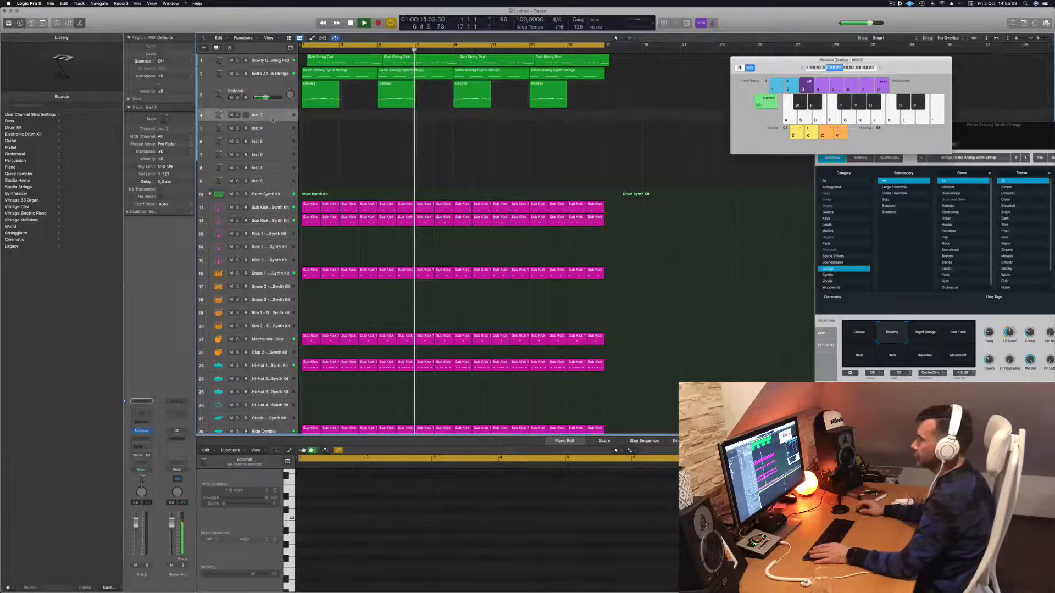
pyautogui.press('Return')
pyautogui.moveTo(270, 142); pyautogui.dragTo(269, 158)
pyautogui.press('space')
pyautogui.press('Return')
pyautogui.press('space')
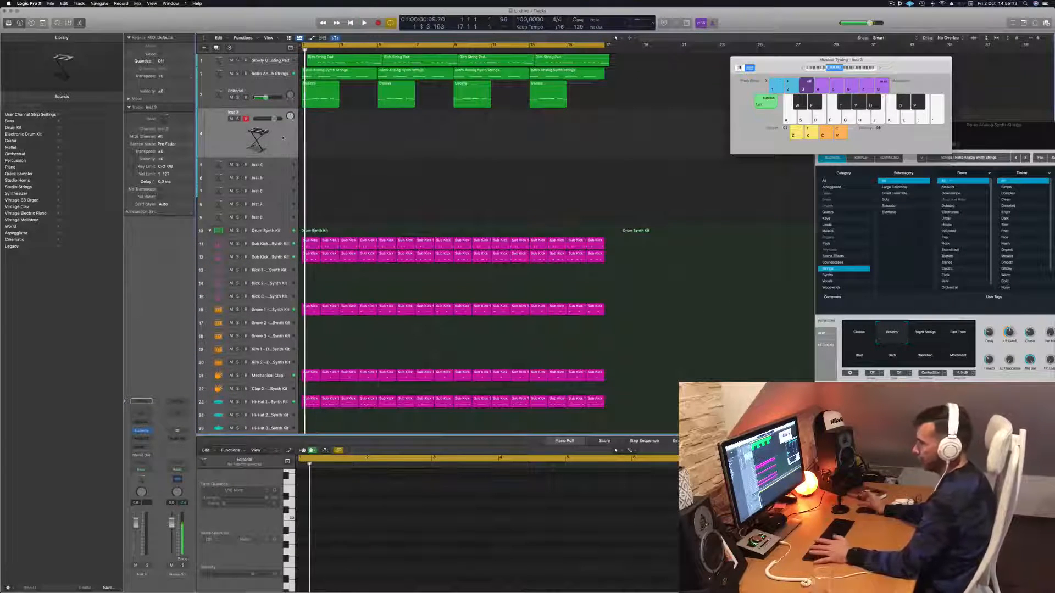
# Open Alchemy on the Inst 3 track and add a send to Bus 4 feeding Aux 4
pyautogui.click(141, 432)
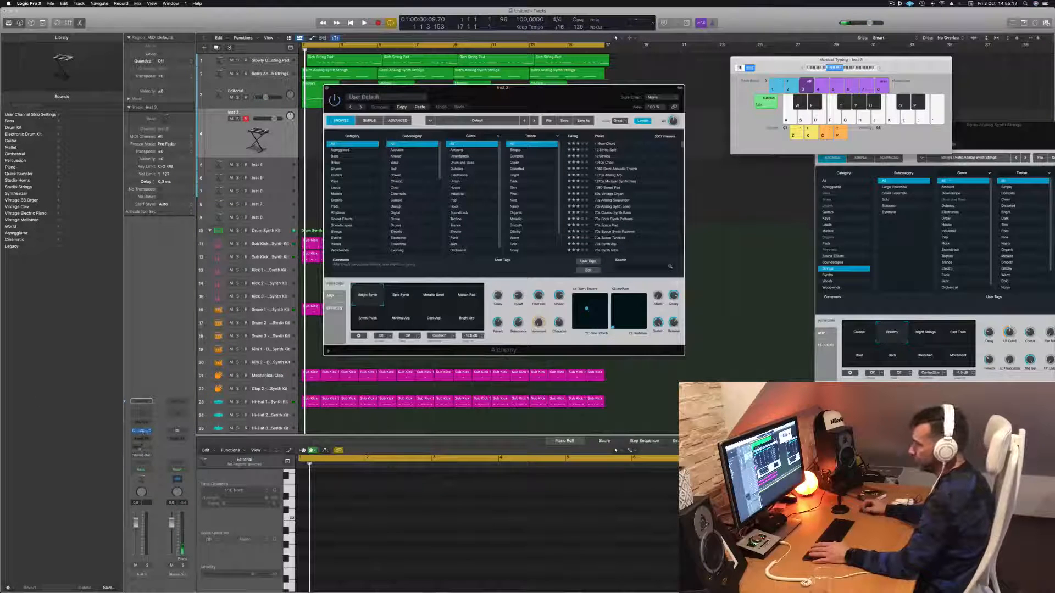
pyautogui.click(141, 444)
pyautogui.moveTo(154, 456)
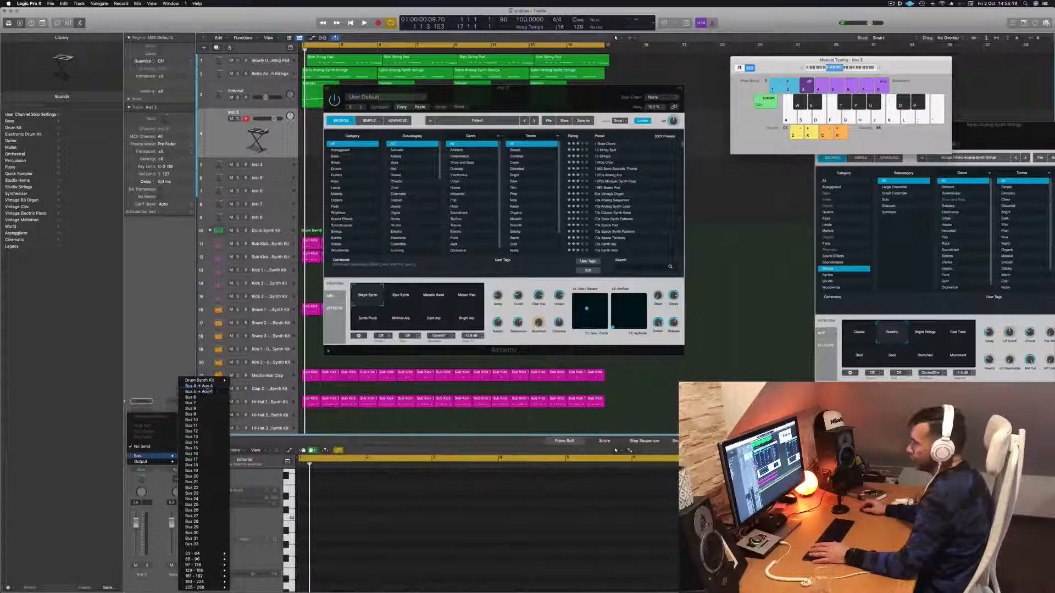
pyautogui.click(199, 386)
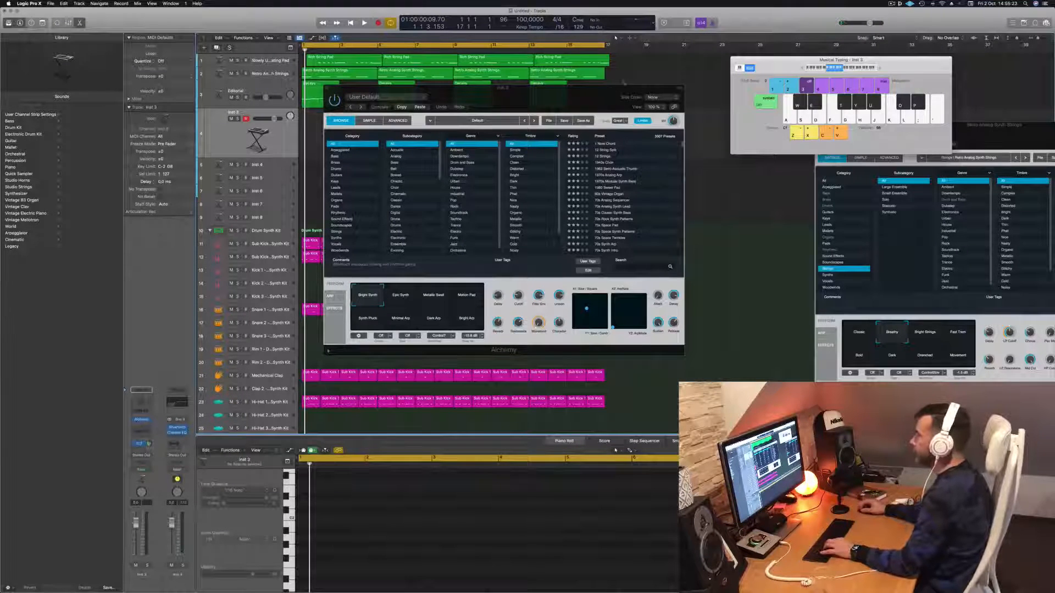
# Filter Alchemy's presets to Pads, load 8mm Film Sequence on the new track, and start playback
pyautogui.moveTo(570, 96); pyautogui.dragTo(644, 105)
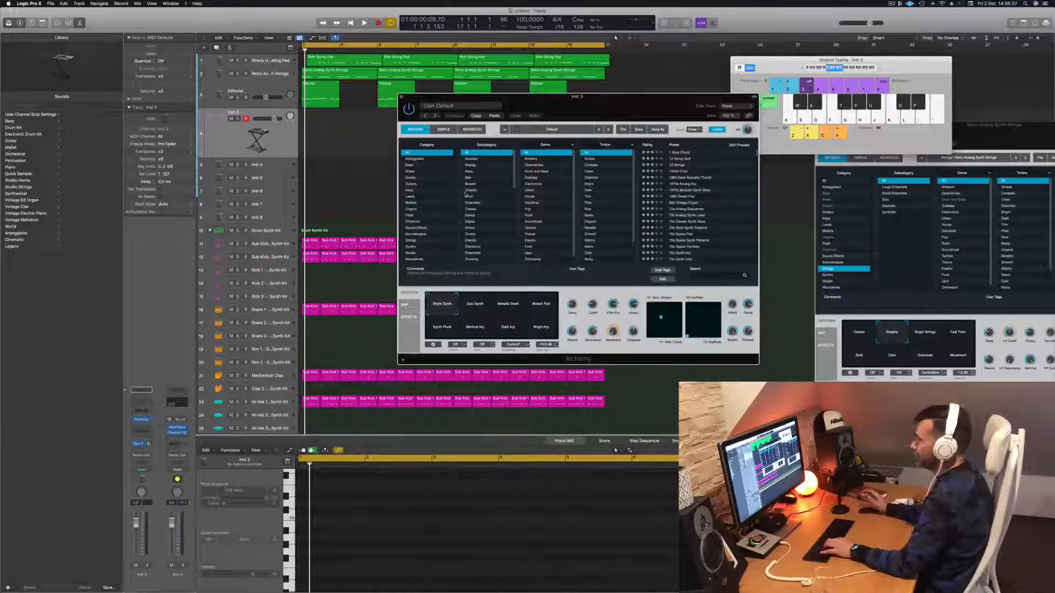
pyautogui.click(415, 214)
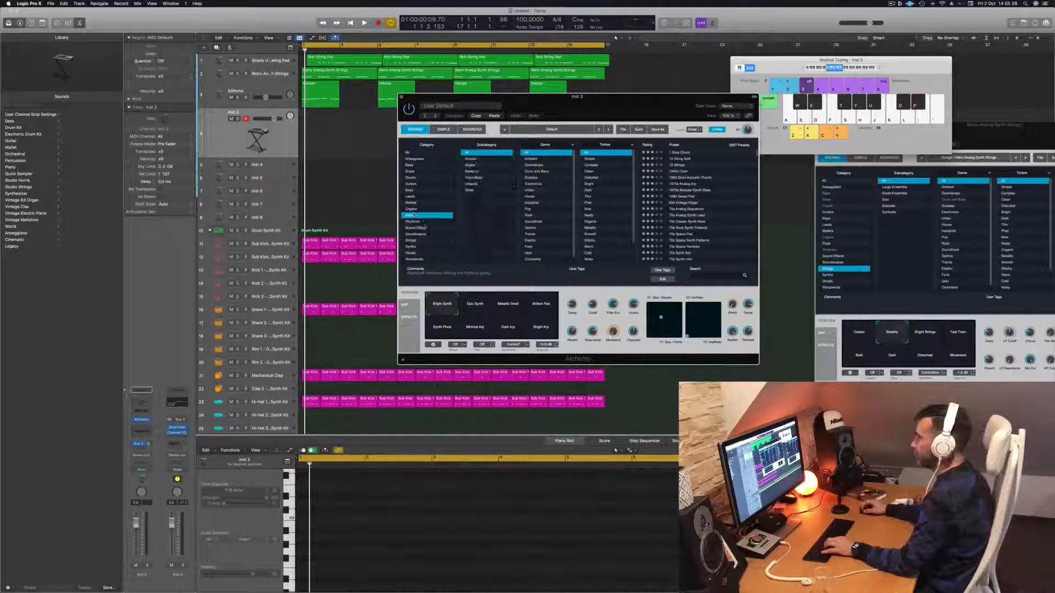
pyautogui.moveTo(679, 104); pyautogui.dragTo(643, 100)
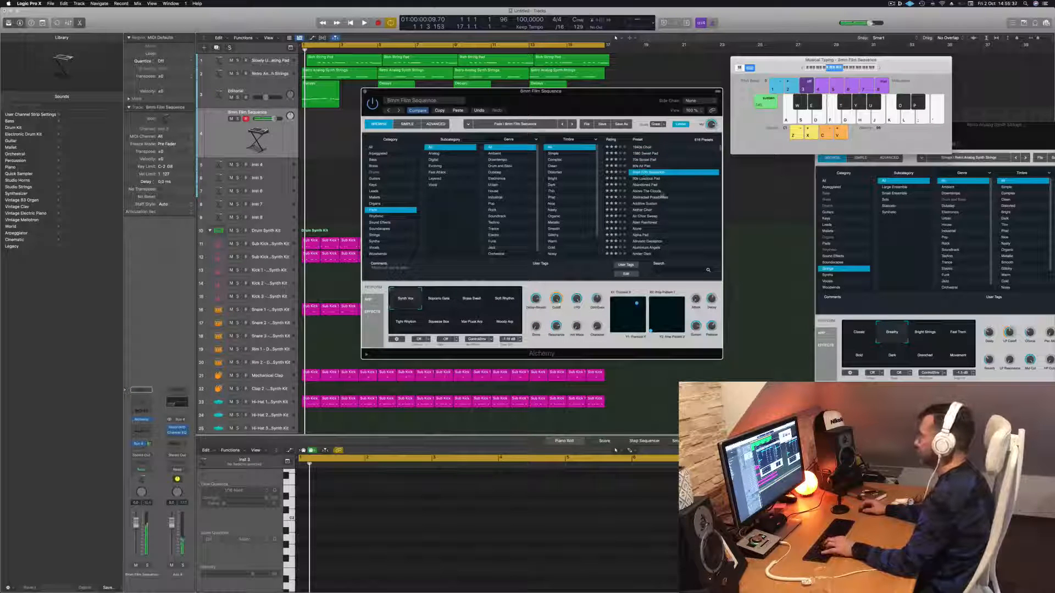
pyautogui.press('b')
pyautogui.press('space')
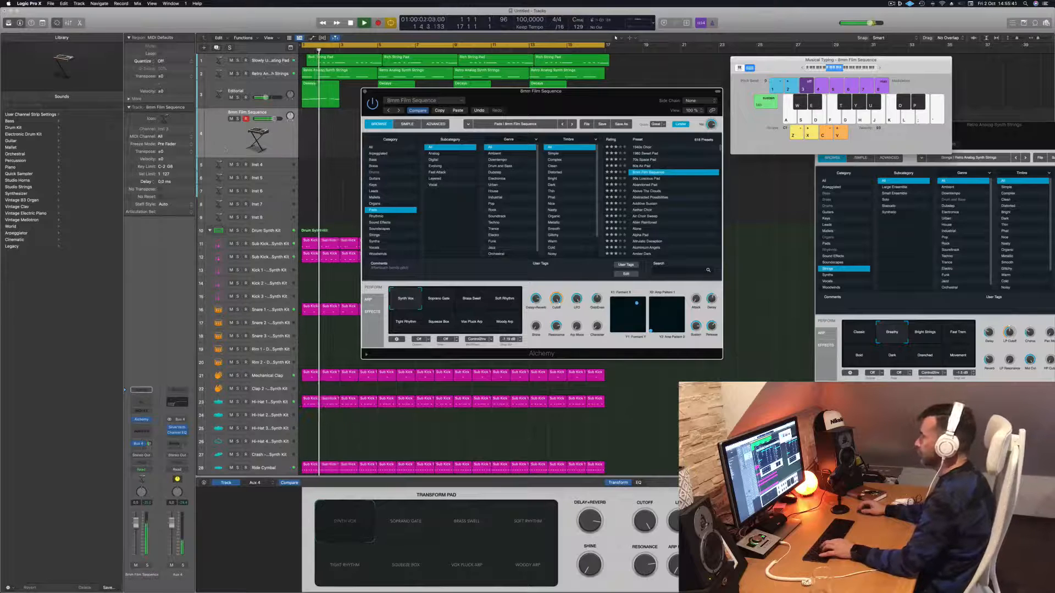
# Lower the track's volume and audition 8mm Film Sequence by playing notes in different octaves over the loop
pyautogui.moveTo(136, 526); pyautogui.dragTo(135, 535)
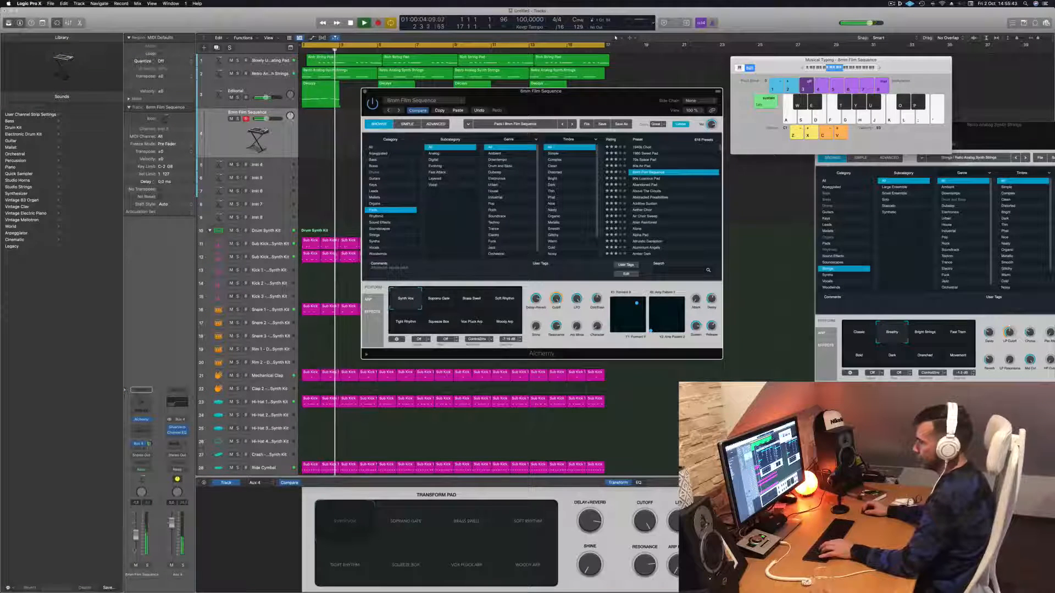
pyautogui.press('g')
pyautogui.press('j')
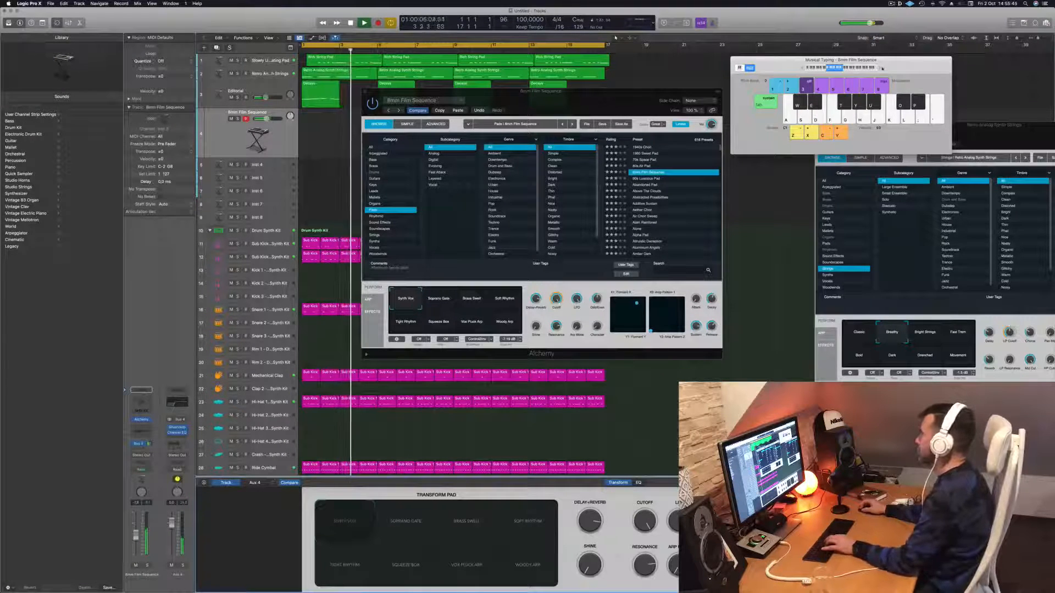
pyautogui.press('x')
pyautogui.press('j')
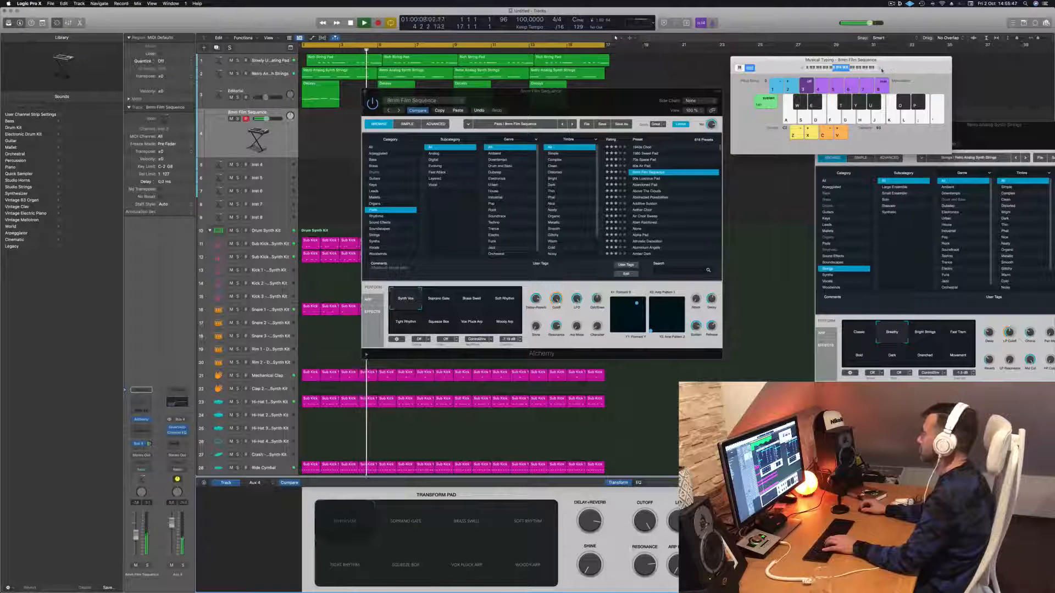
pyautogui.press('j')
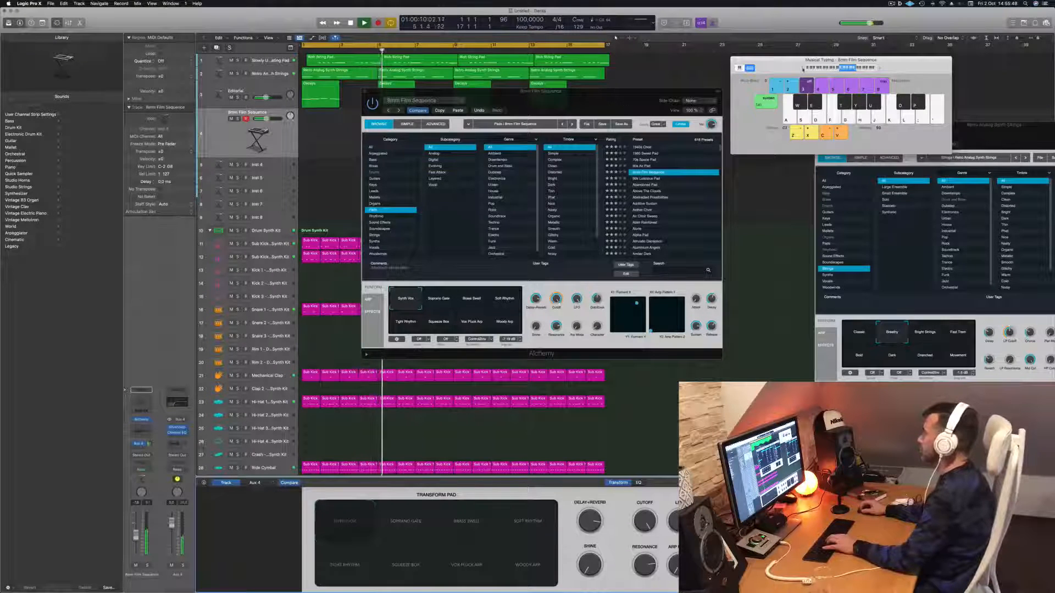
pyautogui.moveTo(608, 96); pyautogui.dragTo(793, 151)
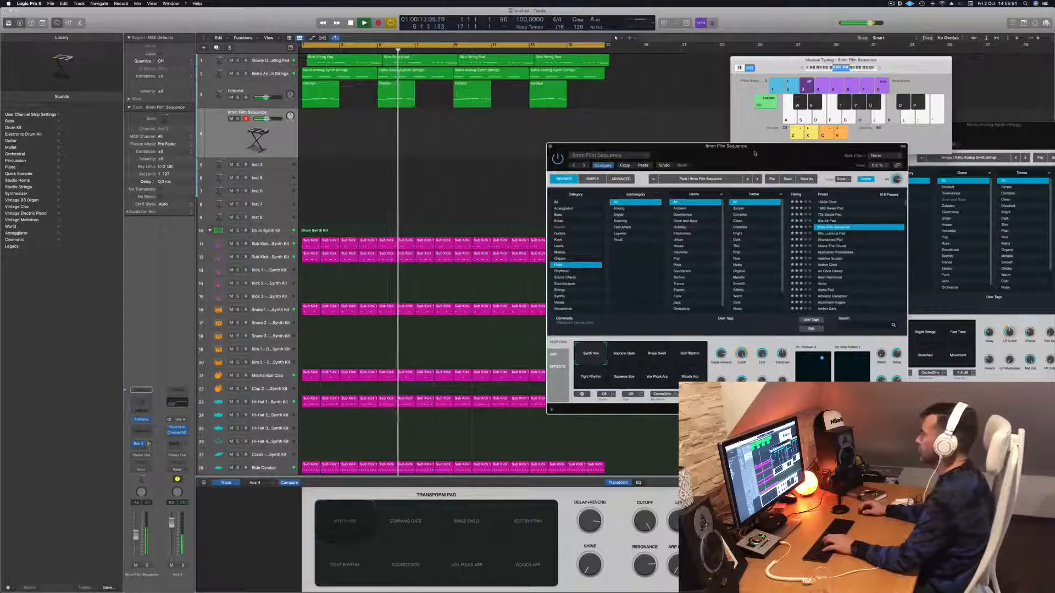
pyautogui.press('s')
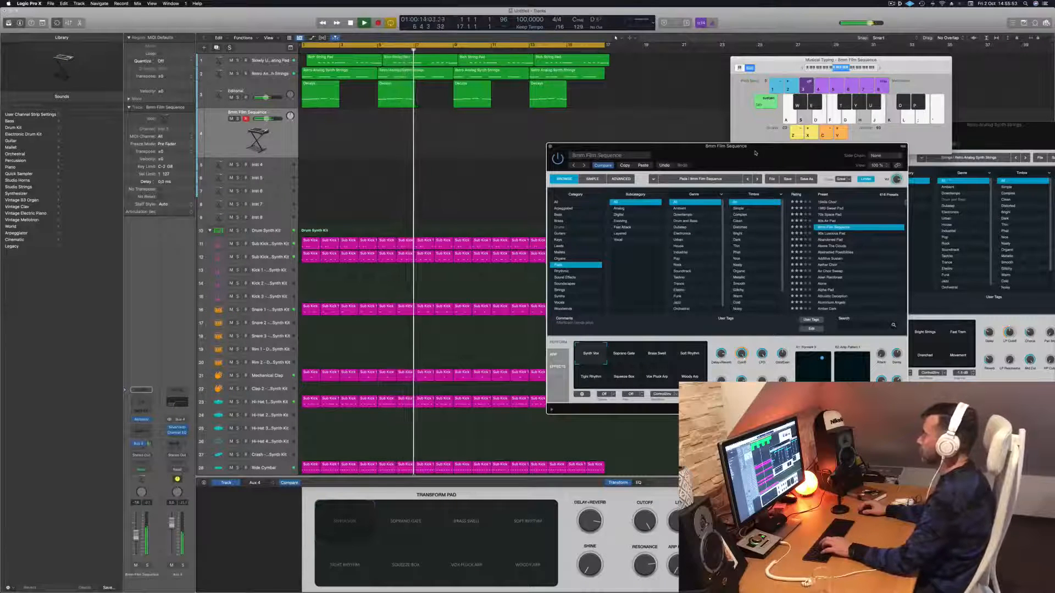
pyautogui.press('a')
pyautogui.press('g')
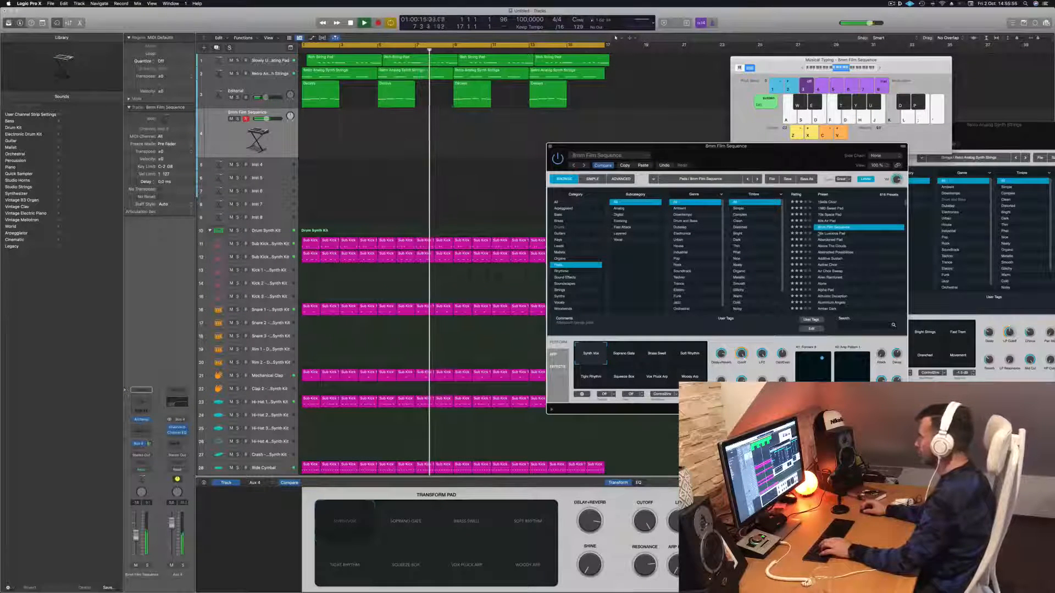
# Try the Abandoned Pad preset in Alchemy, lowering the track's volume and playing notes over the loop
pyautogui.click(828, 240)
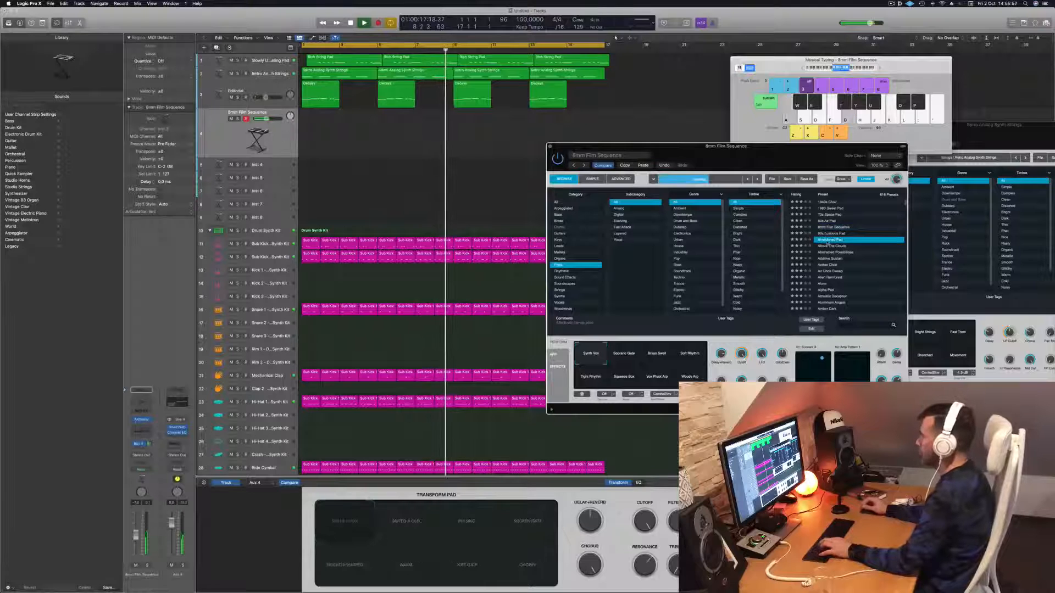
pyautogui.moveTo(739, 147); pyautogui.dragTo(660, 125)
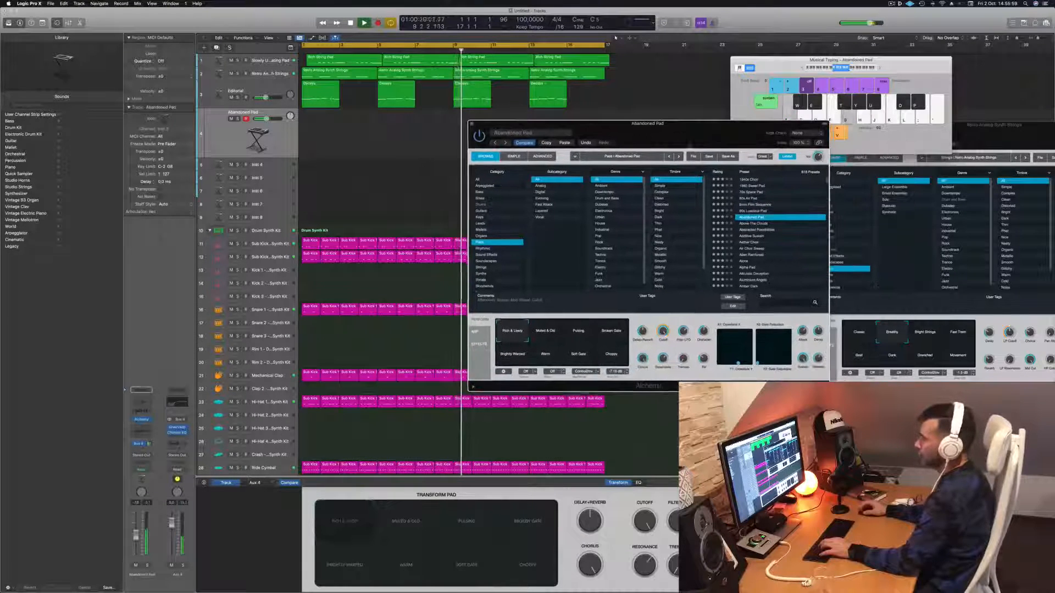
pyautogui.press('d')
pyautogui.press('h')
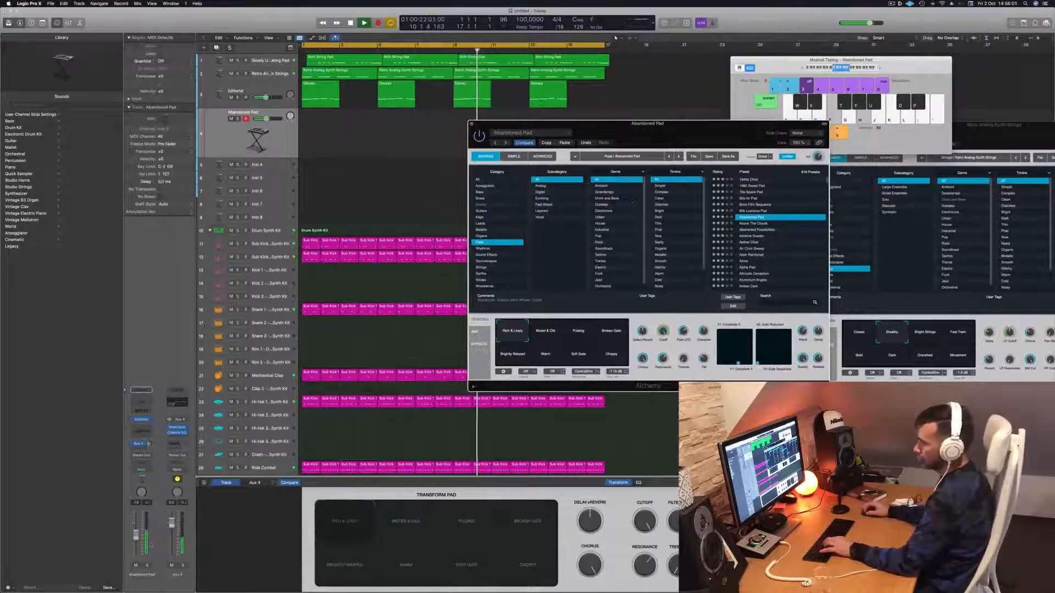
pyautogui.moveTo(136, 540); pyautogui.dragTo(135, 546)
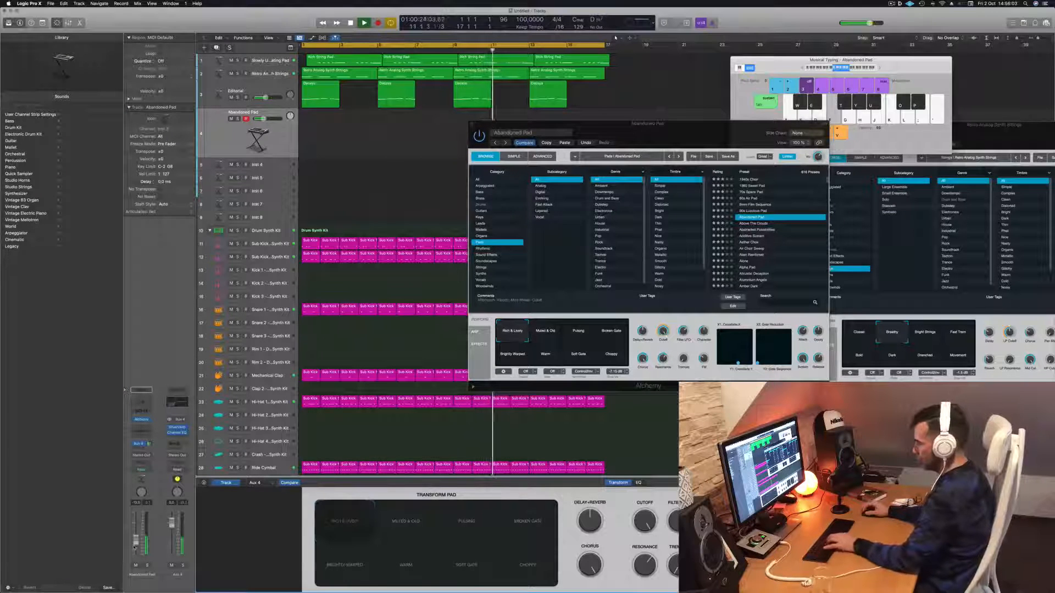
pyautogui.press('j')
pyautogui.press('l')
pyautogui.press('k')
pyautogui.press(';')
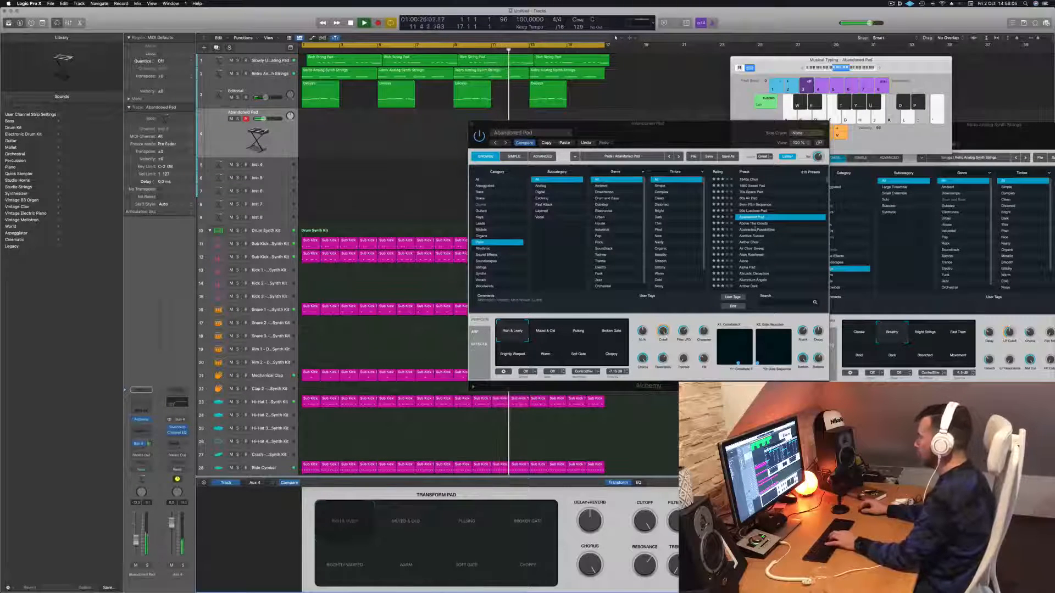
# Load the Above The Clouds preset with its Rich Lead snapshot and balance the track's volume while auditioning notes
pyautogui.click(753, 224)
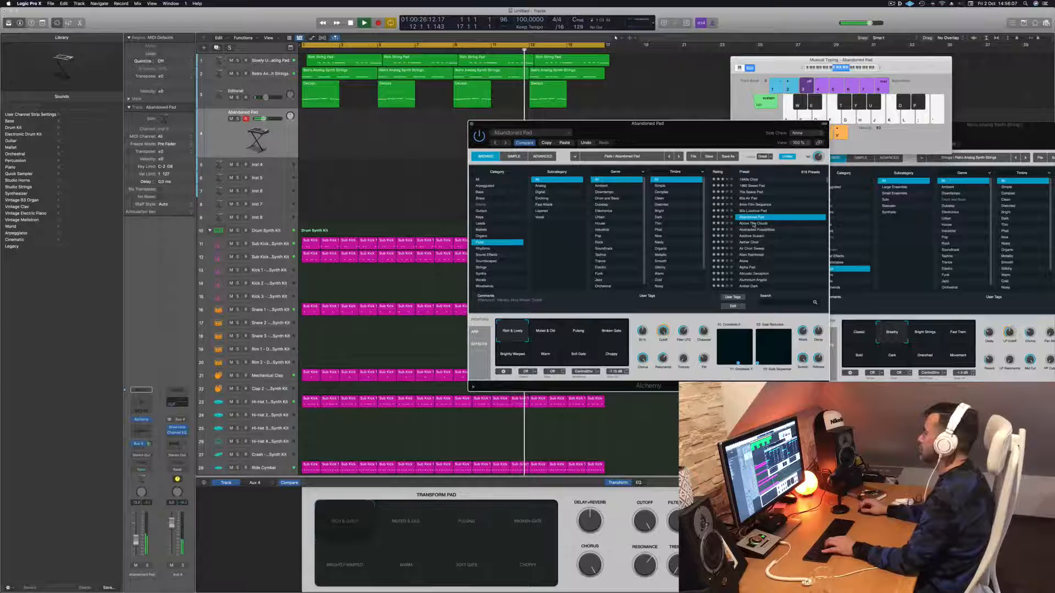
pyautogui.click(753, 223)
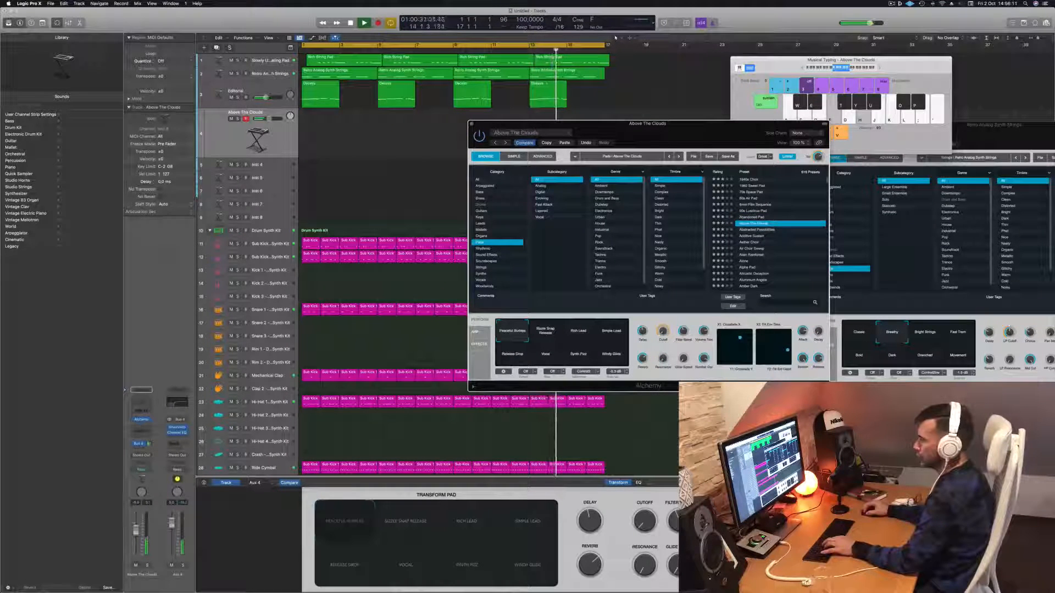
pyautogui.moveTo(136, 522); pyautogui.dragTo(135, 521)
pyautogui.press('d')
pyautogui.press('g')
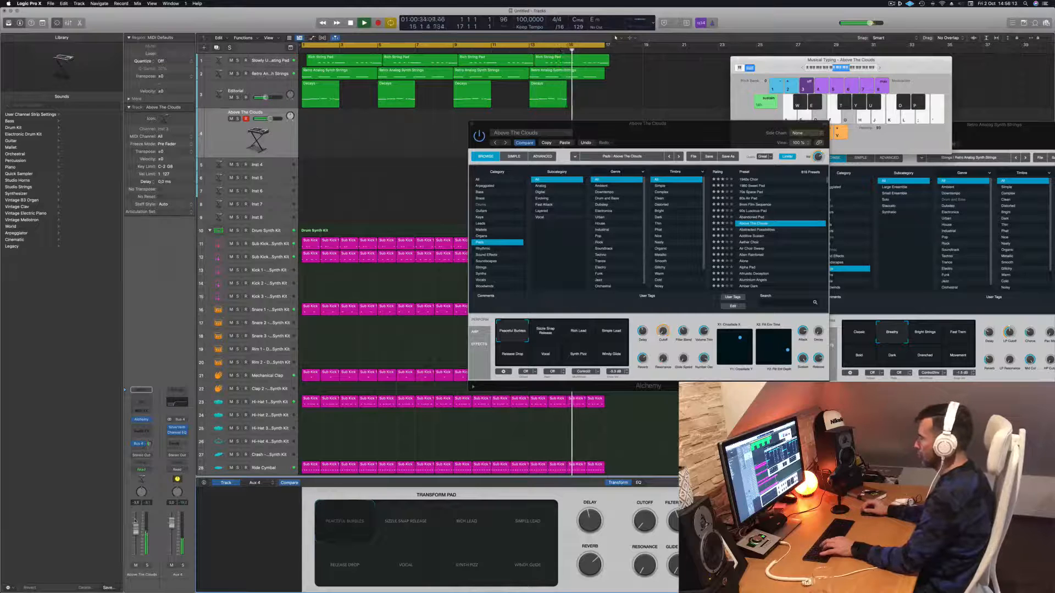
pyautogui.click(577, 338)
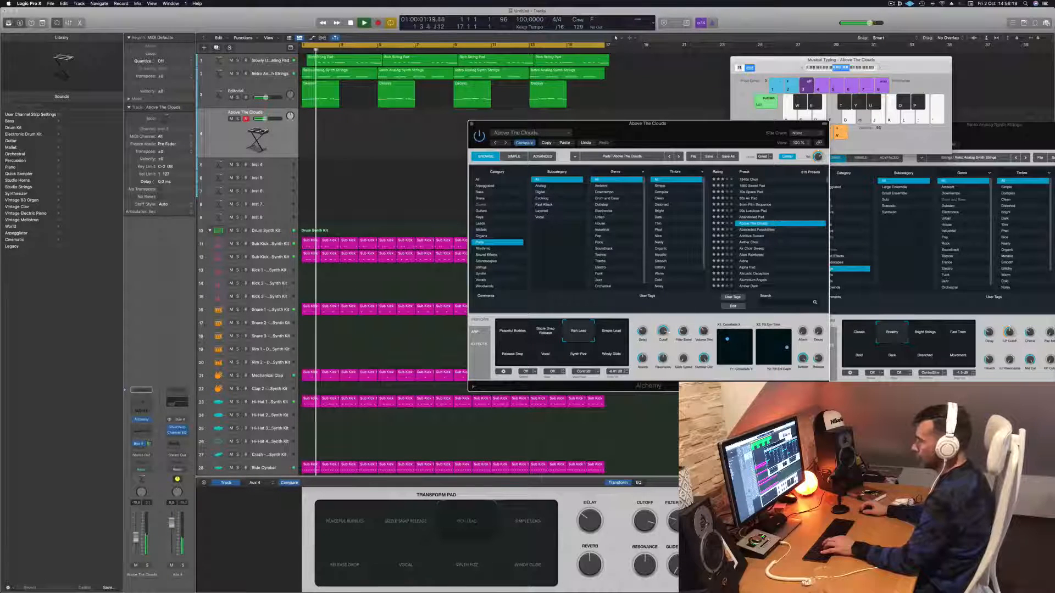
pyautogui.moveTo(264, 119); pyautogui.dragTo(266, 119)
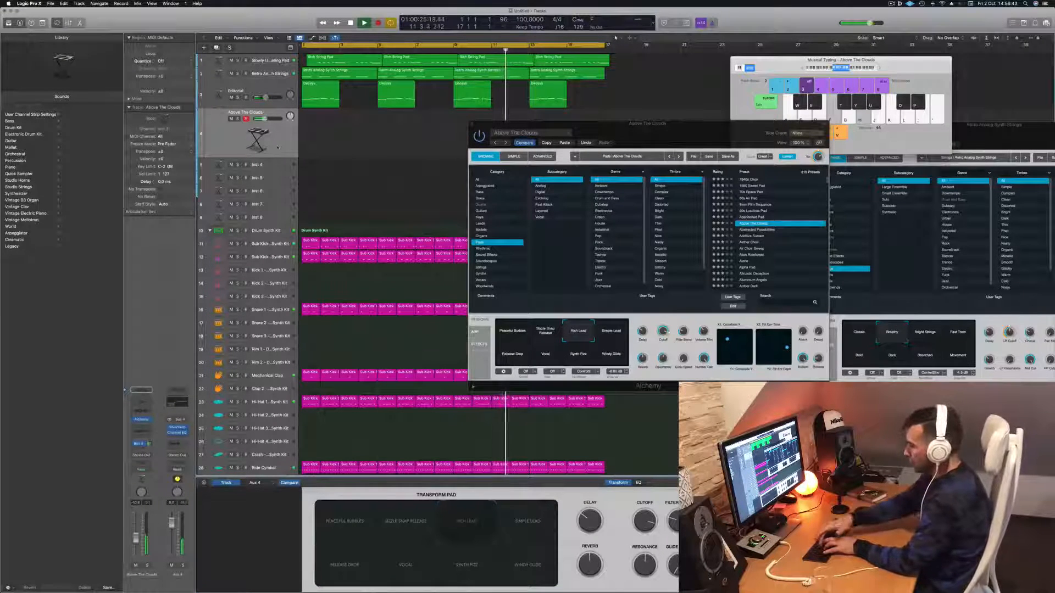
# Record a sustained two-chord part on the Above The Clouds track across the loop restart, moving Alchemy clear of the regions
pyautogui.press('r')
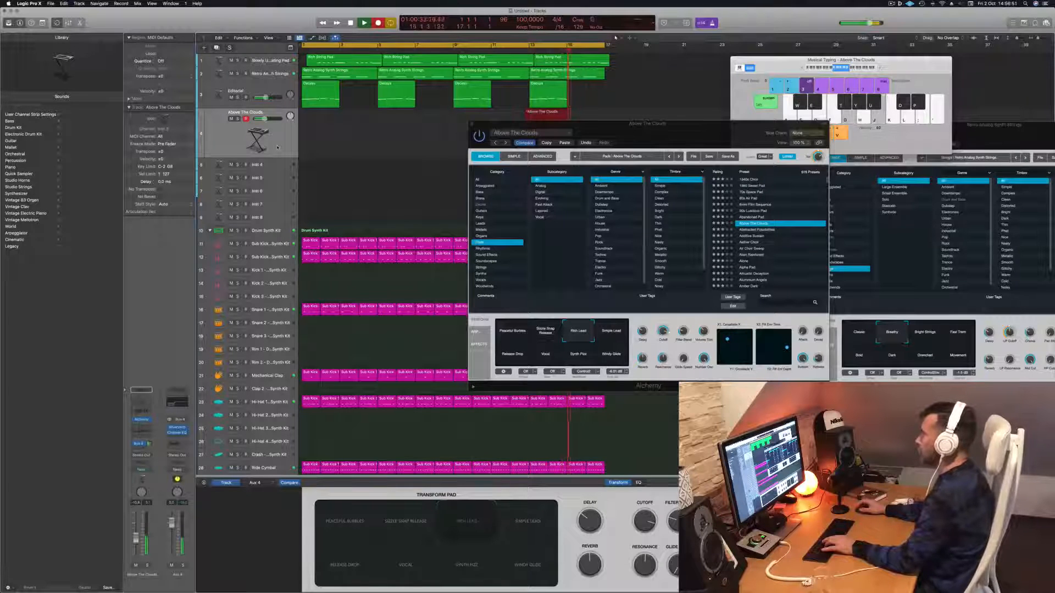
pyautogui.moveTo(675, 123); pyautogui.dragTo(664, 286)
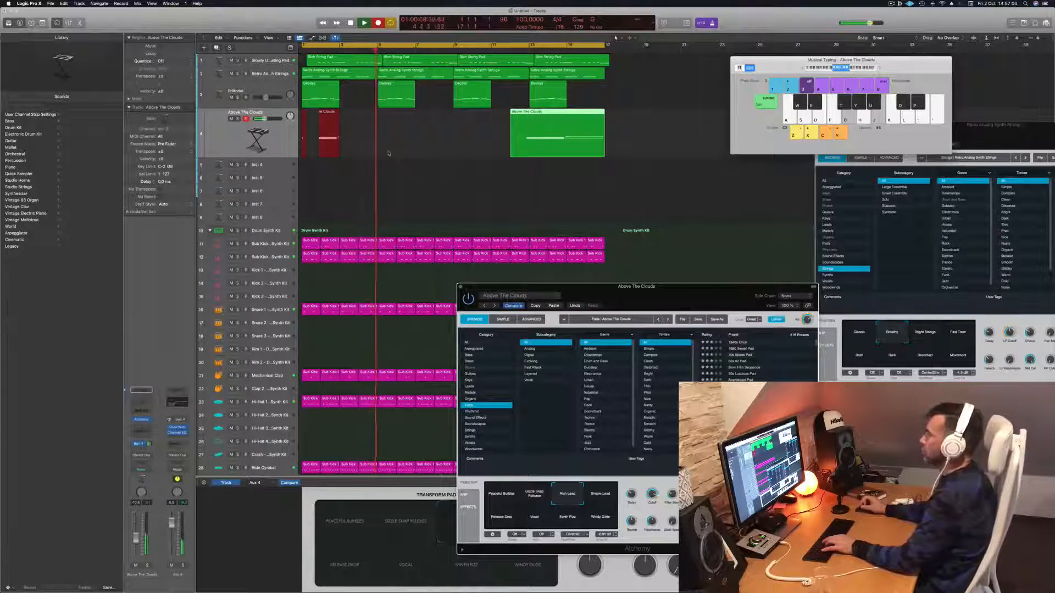
pyautogui.press('space')
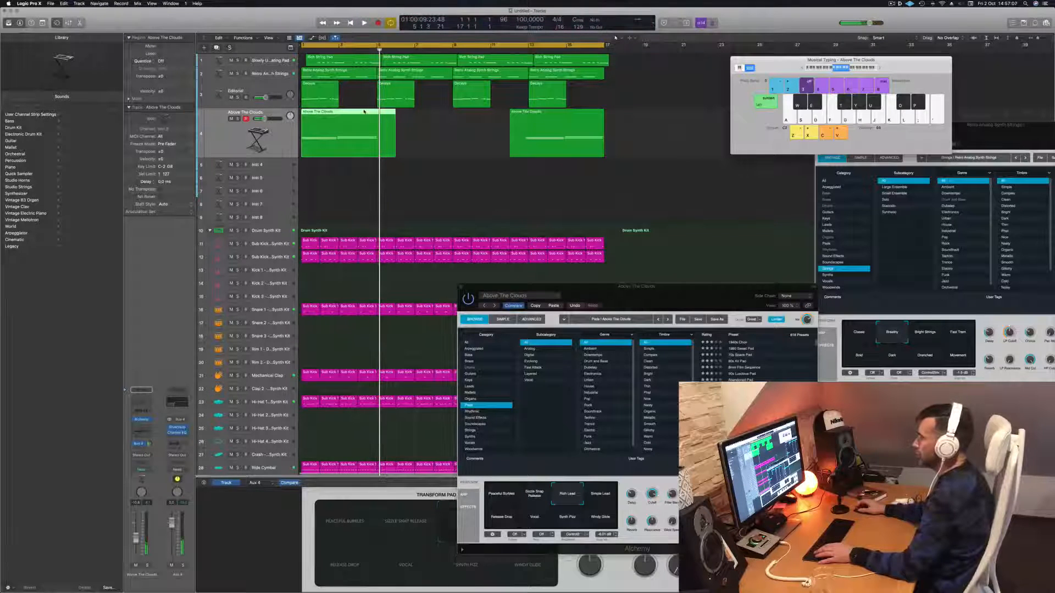
# In the first Above The Clouds region, raise the opening note pair, lower the second pair, and align its start with bar 3
pyautogui.doubleClick(364, 111)
pyautogui.moveTo(600, 297); pyautogui.dragTo(769, 306)
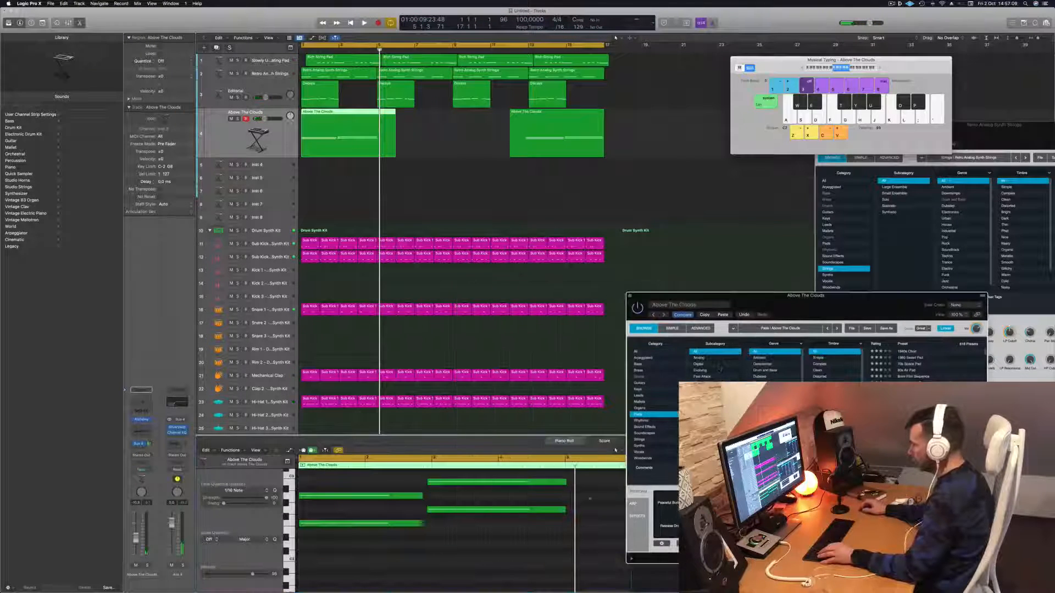
pyautogui.moveTo(379, 472); pyautogui.dragTo(368, 547)
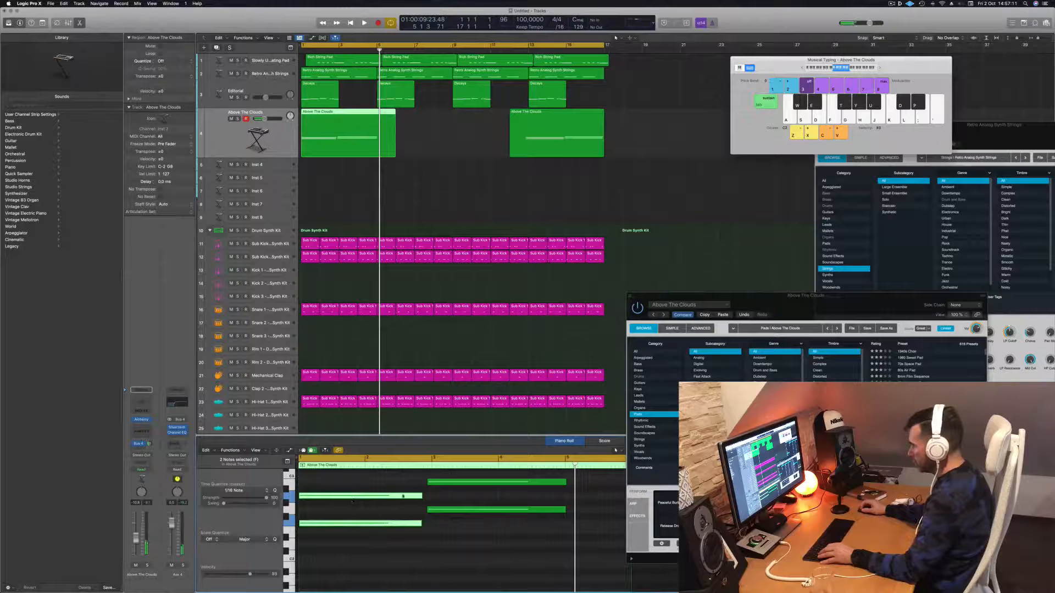
pyautogui.moveTo(352, 502); pyautogui.dragTo(326, 483)
pyautogui.click(416, 491)
pyautogui.press('super+a')
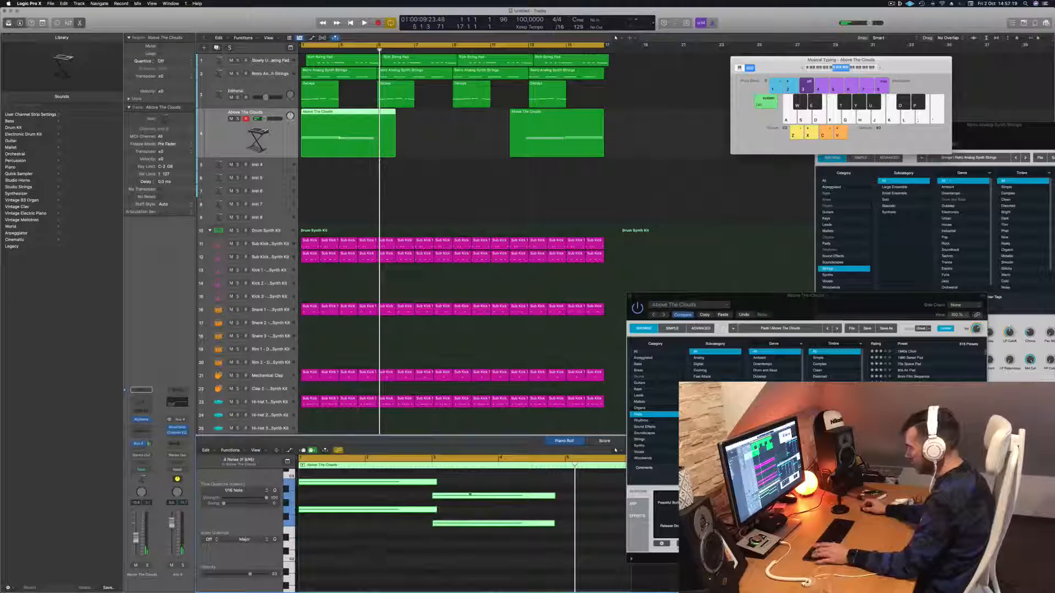
# Shorten the opening note pair to end at bar 3 and lengthen the second pair to just before bar 5
pyautogui.click(470, 482)
pyautogui.moveTo(415, 476); pyautogui.dragTo(425, 512)
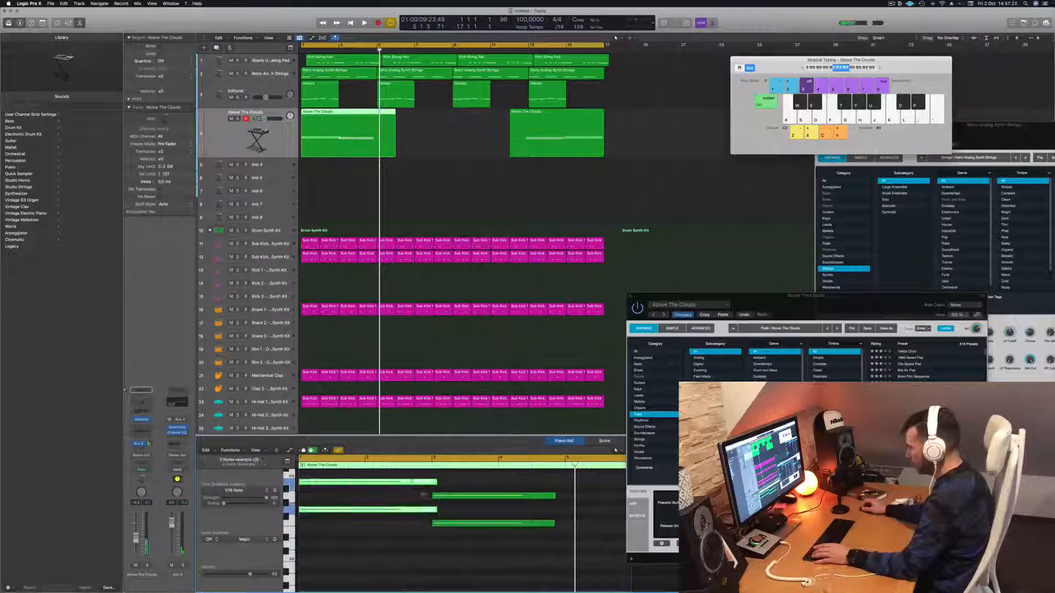
pyautogui.moveTo(497, 489); pyautogui.dragTo(519, 525)
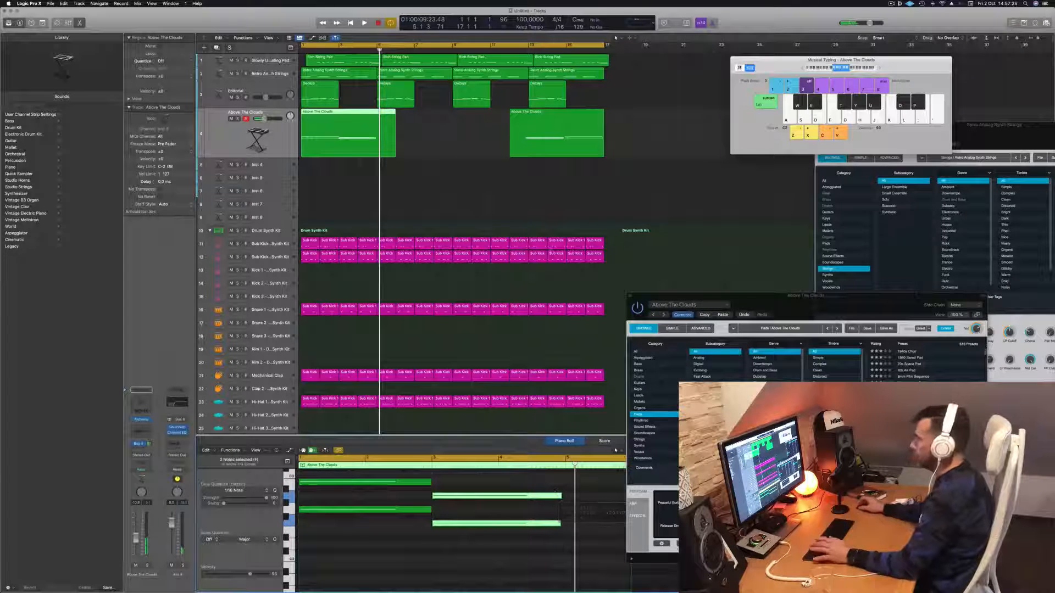
# Play the edited part from the start, split the first Above The Clouds region at bar 5, and delete its tail
pyautogui.press('Return')
pyautogui.press('space')
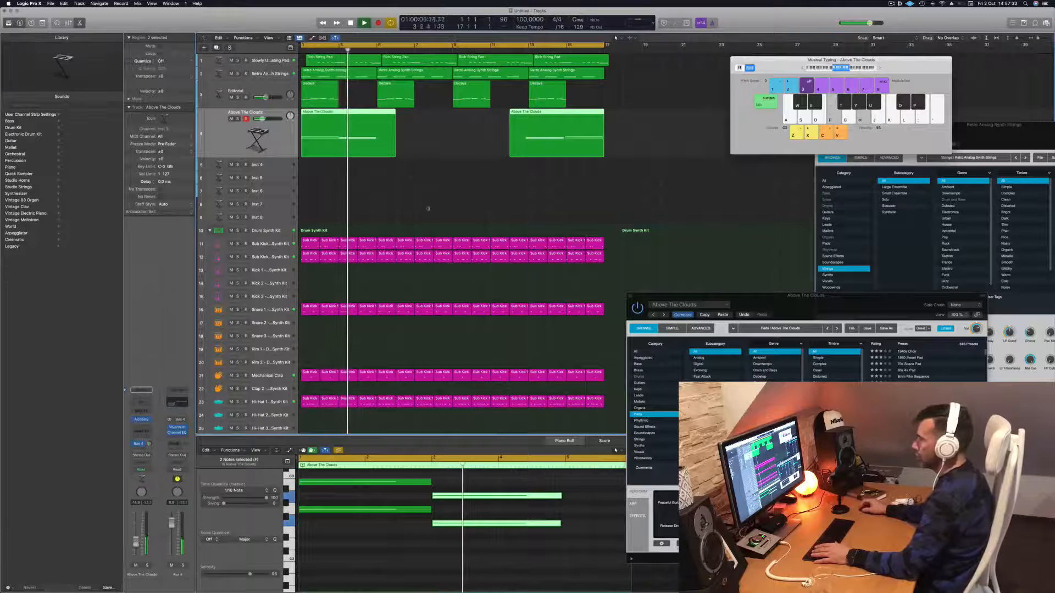
pyautogui.press('Return')
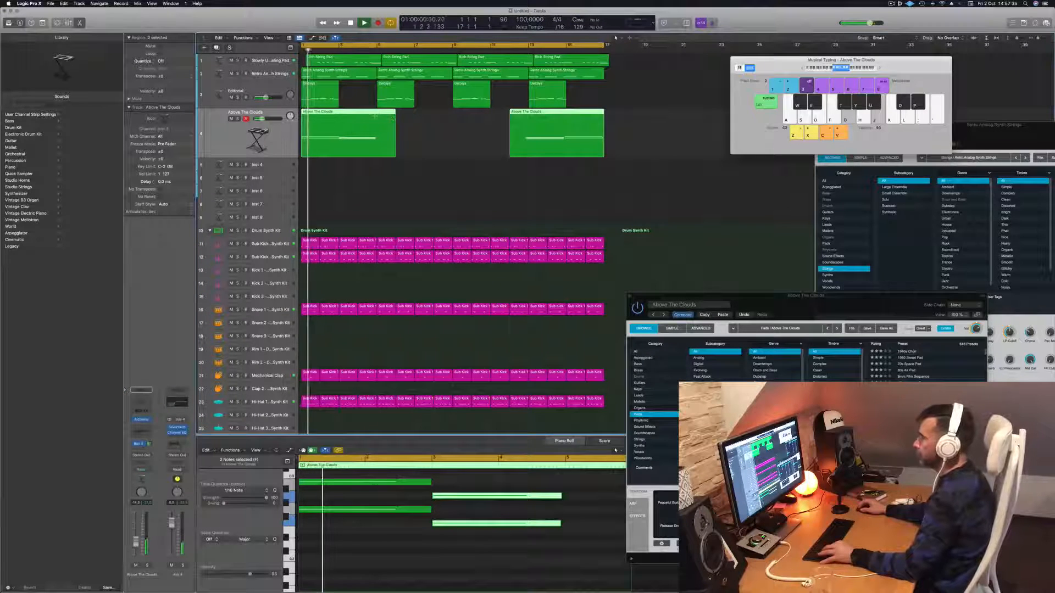
pyautogui.keyDown('super'); pyautogui.doubleClick(376, 117); pyautogui.keyUp('super')
pyautogui.press('BackSpace')
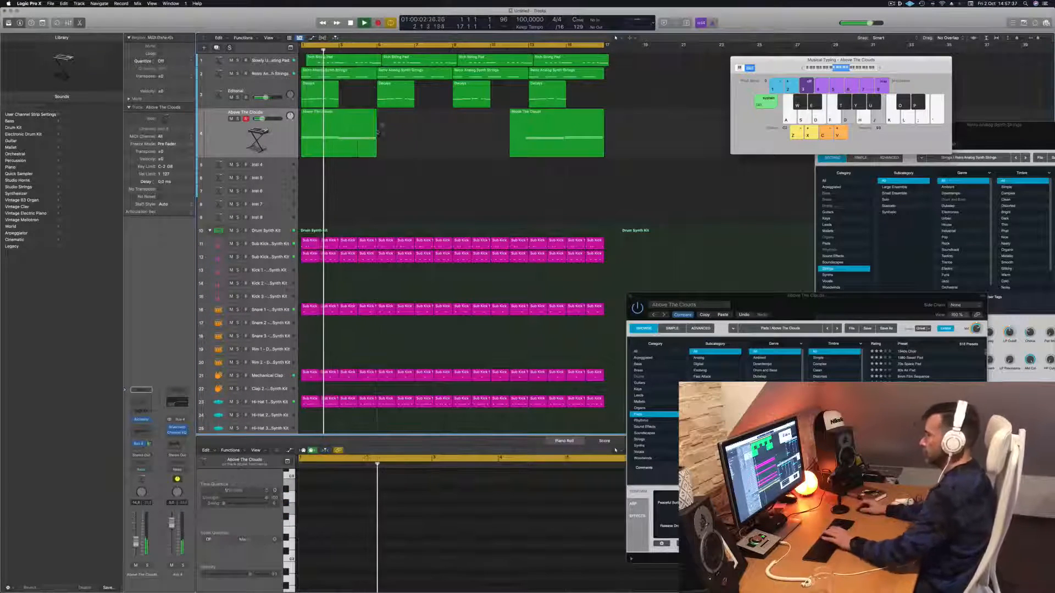
# Select the regions on the Above The Clouds track and replay the arrangement from the start
pyautogui.click(351, 123)
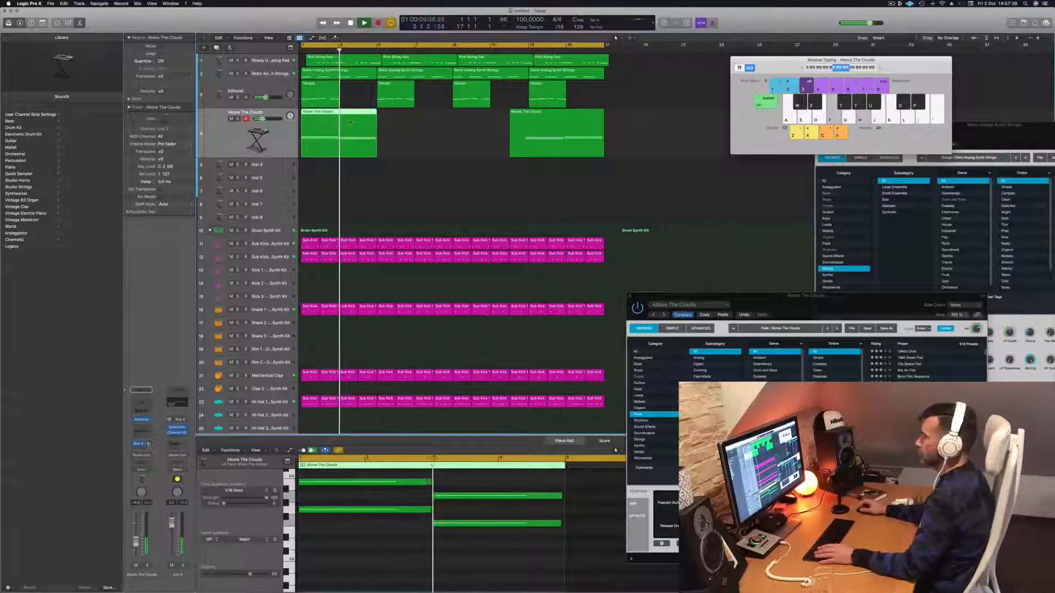
pyautogui.click(276, 147)
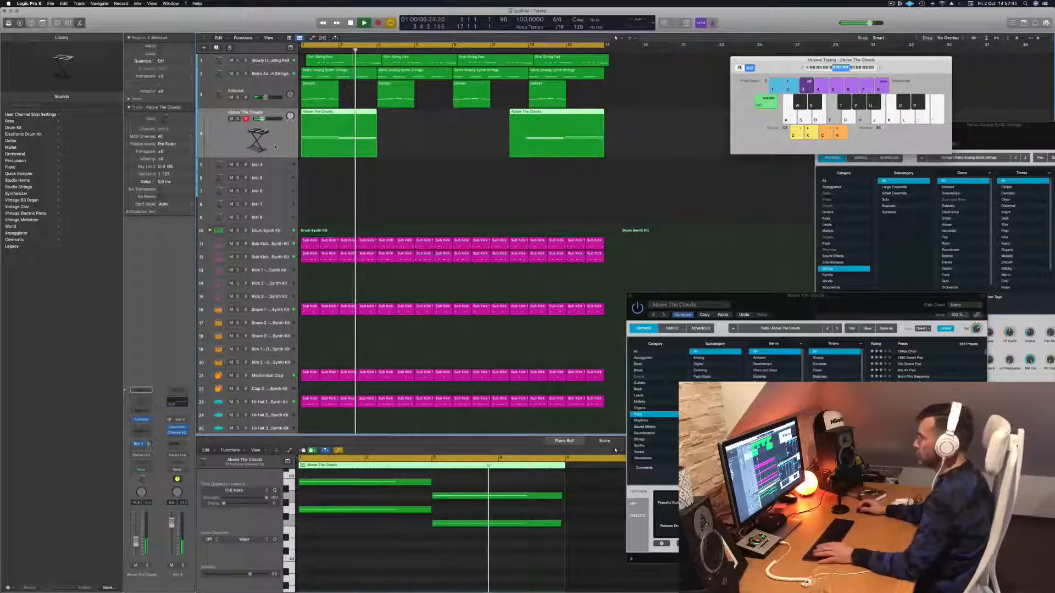
pyautogui.press('space')
pyautogui.press('space')
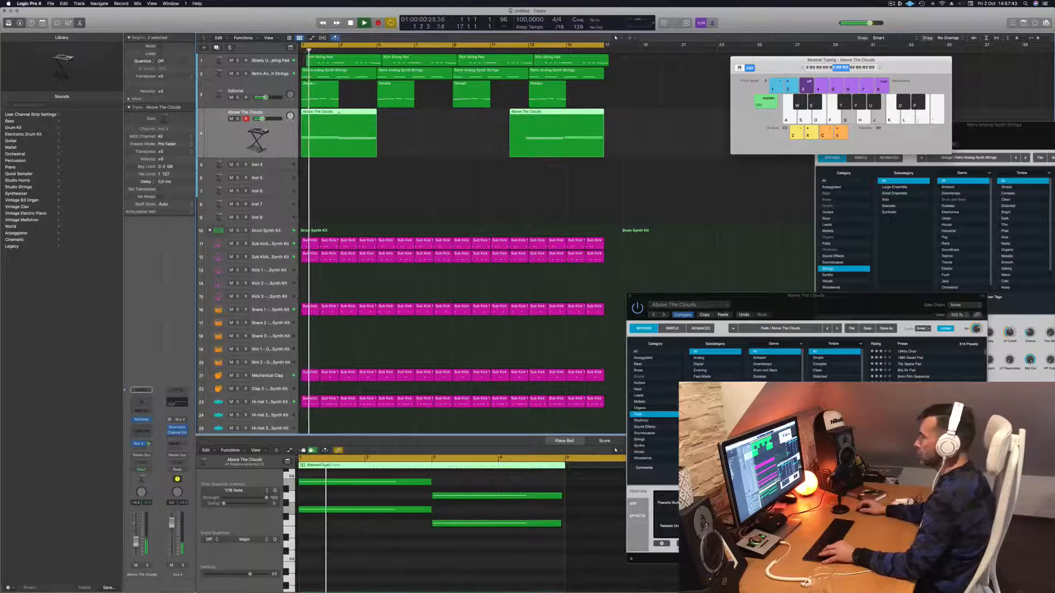
# Try to reposition the two-bar segments of the first Above The Clouds region and delete the later region
pyautogui.click(339, 112)
pyautogui.moveTo(318, 115); pyautogui.dragTo(388, 117)
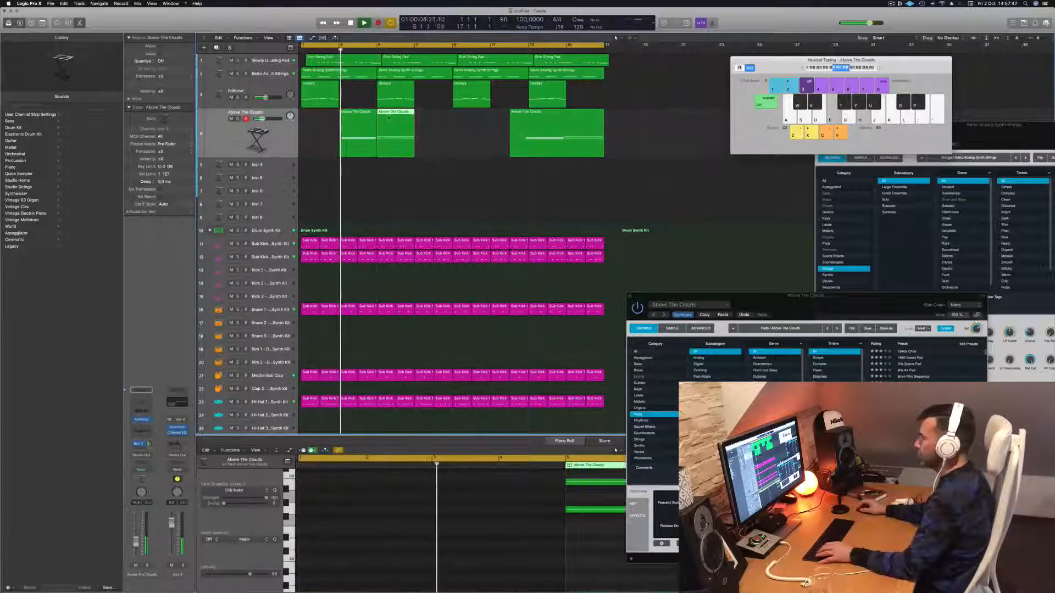
pyautogui.moveTo(313, 125)
pyautogui.mouseDown()
pyautogui.moveTo(387, 131)
pyautogui.moveTo(327, 116)
pyautogui.mouseUp()
pyautogui.press('Return')
pyautogui.click(355, 99)
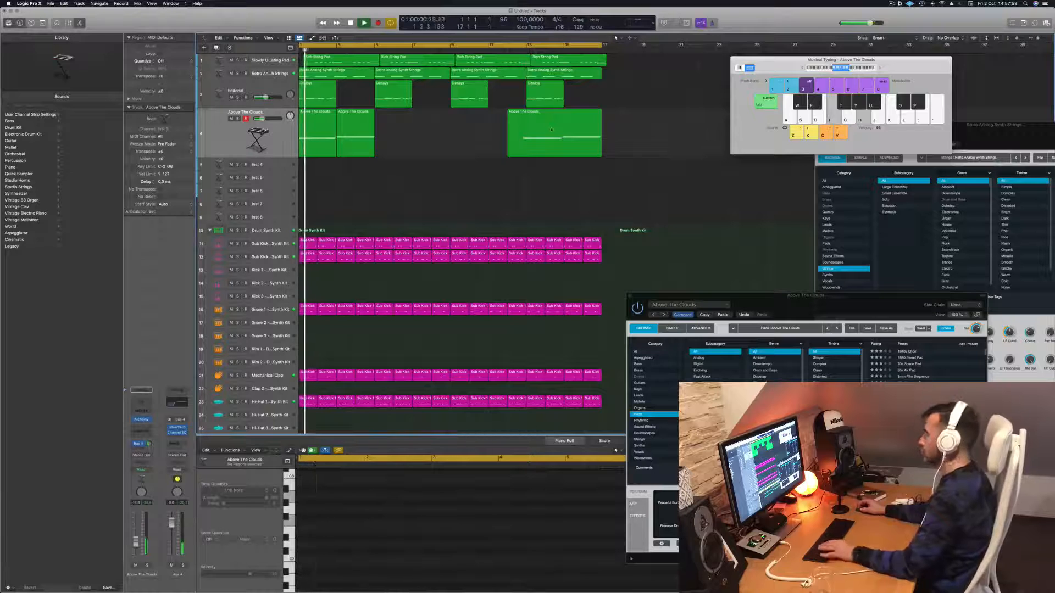
pyautogui.click(532, 135)
pyautogui.press('Delete')
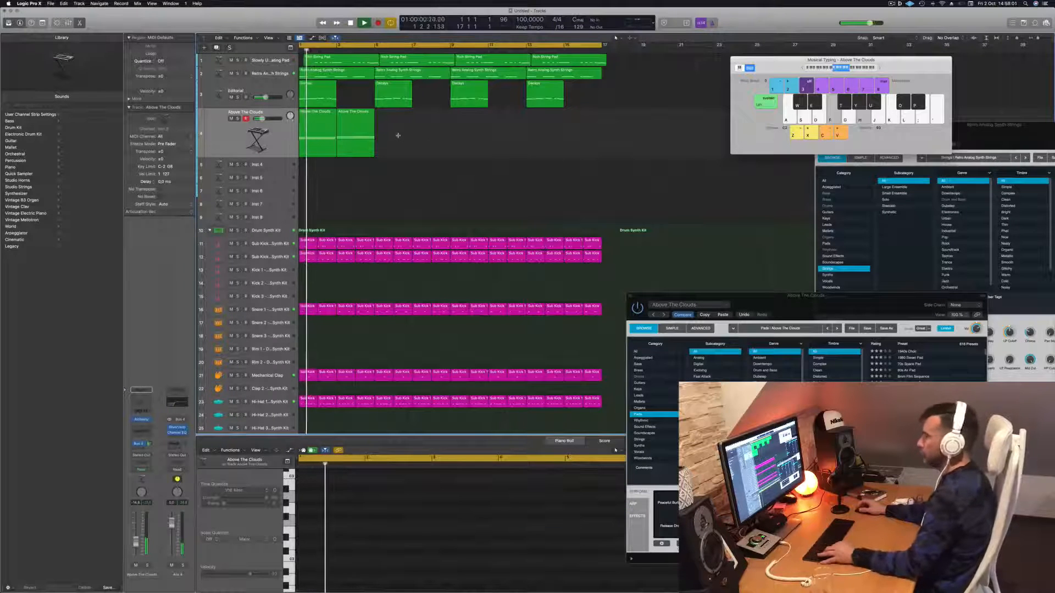
# Undo the deletion and segment changes on the Above The Clouds track until the first region is whole again
pyautogui.press('super+z')
pyautogui.press('super+z')
pyautogui.press('super+z')
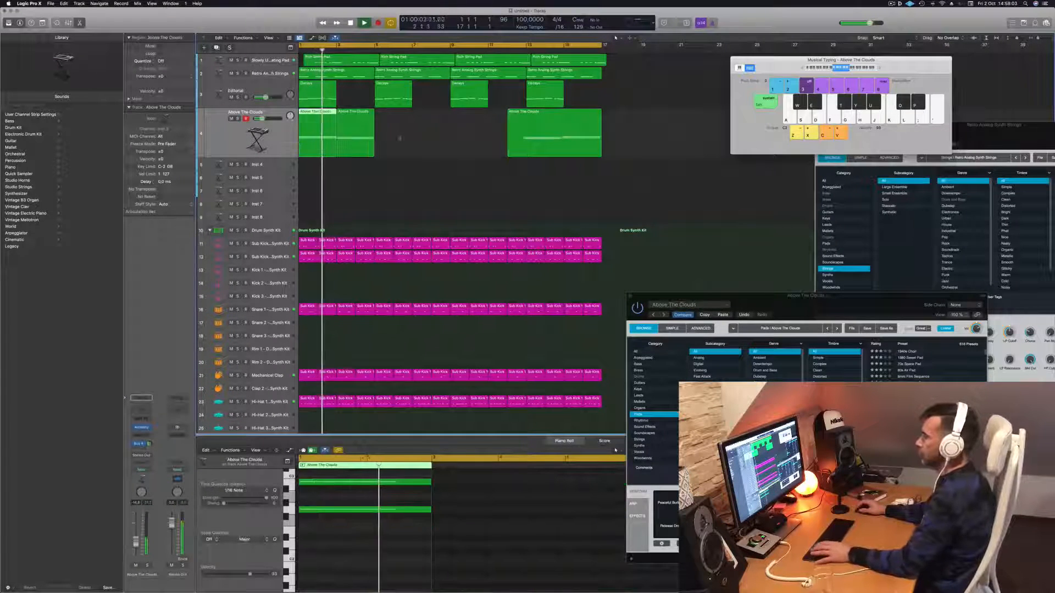
pyautogui.press('super+z')
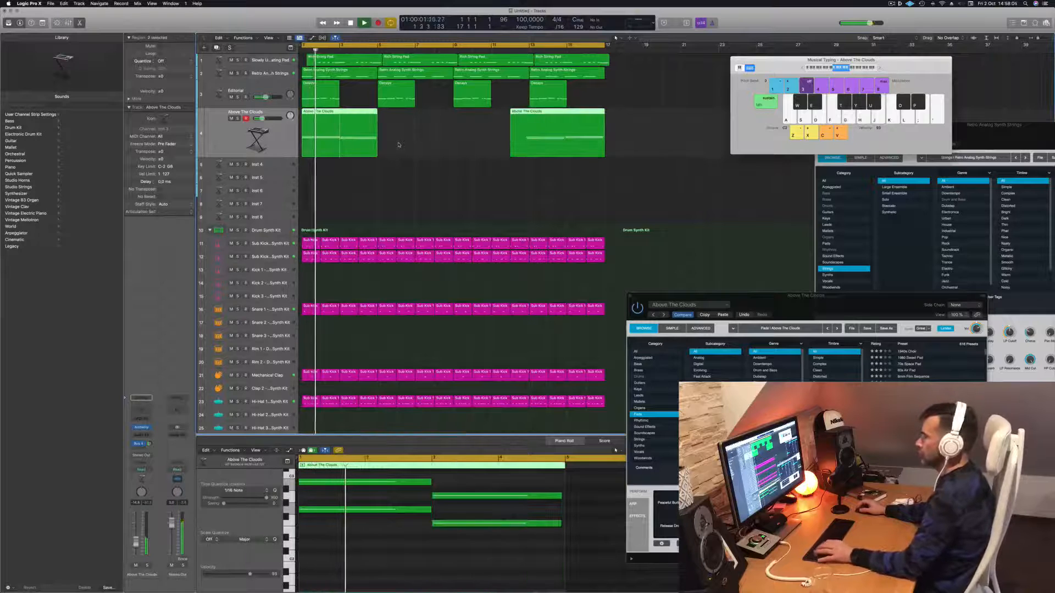
pyautogui.click(405, 144)
# Delete the later Above The Clouds region and copy the first region repeatedly to fill the track up to bar 17
pyautogui.click(330, 128)
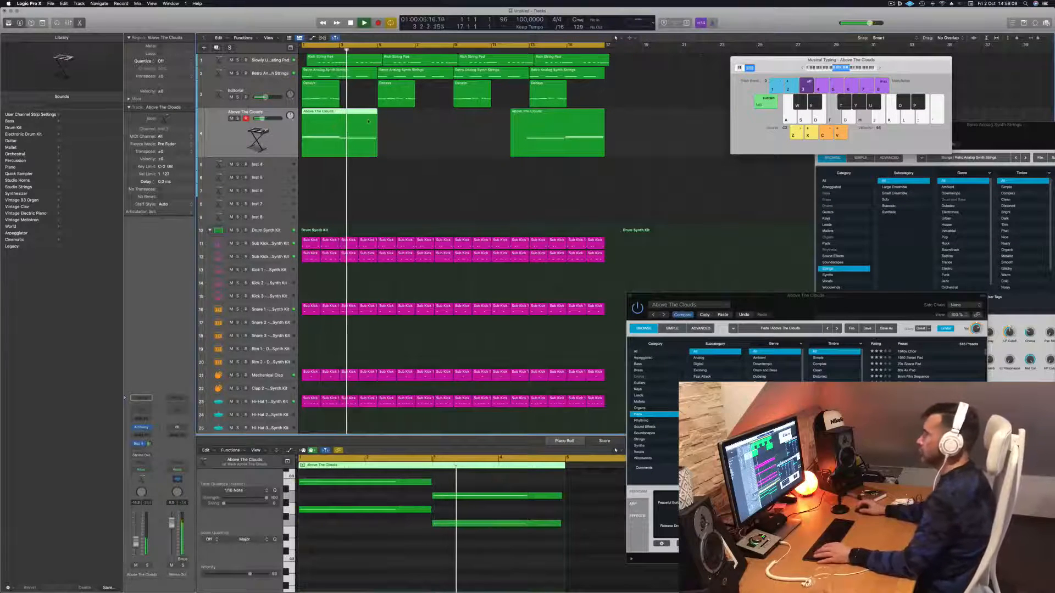
pyautogui.press('Return')
pyautogui.click(541, 133)
pyautogui.press('Delete')
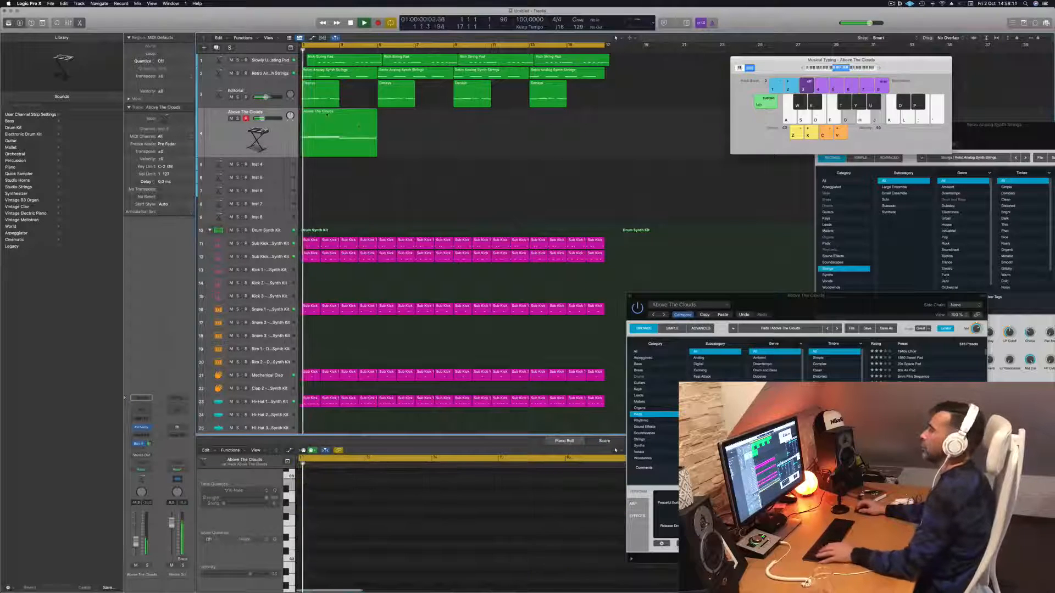
pyautogui.click(326, 121)
pyautogui.moveTo(326, 121); pyautogui.dragTo(518, 121)
pyautogui.press('super+Left')
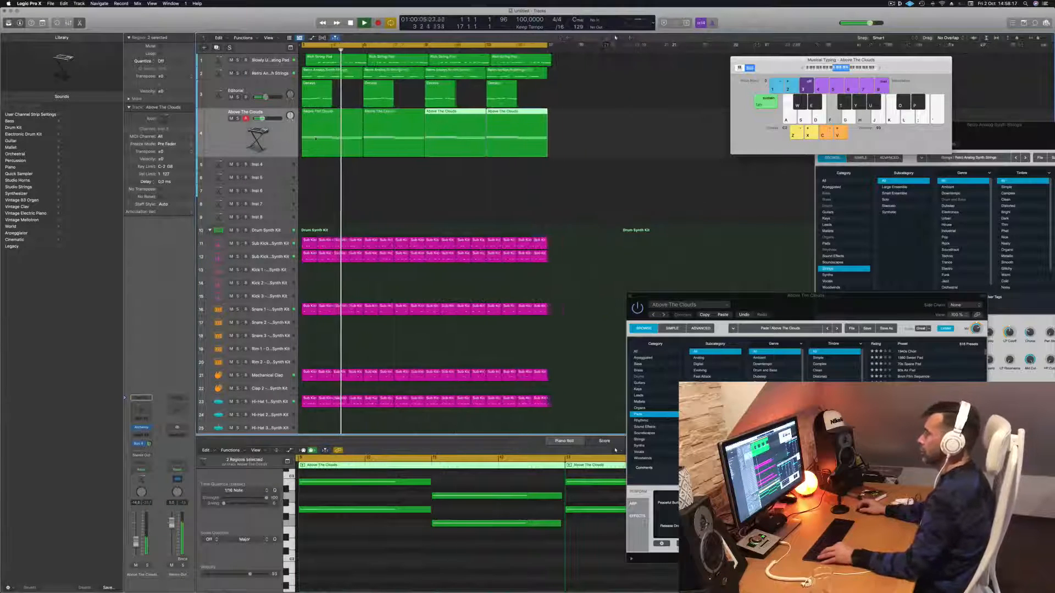
pyautogui.press('Return')
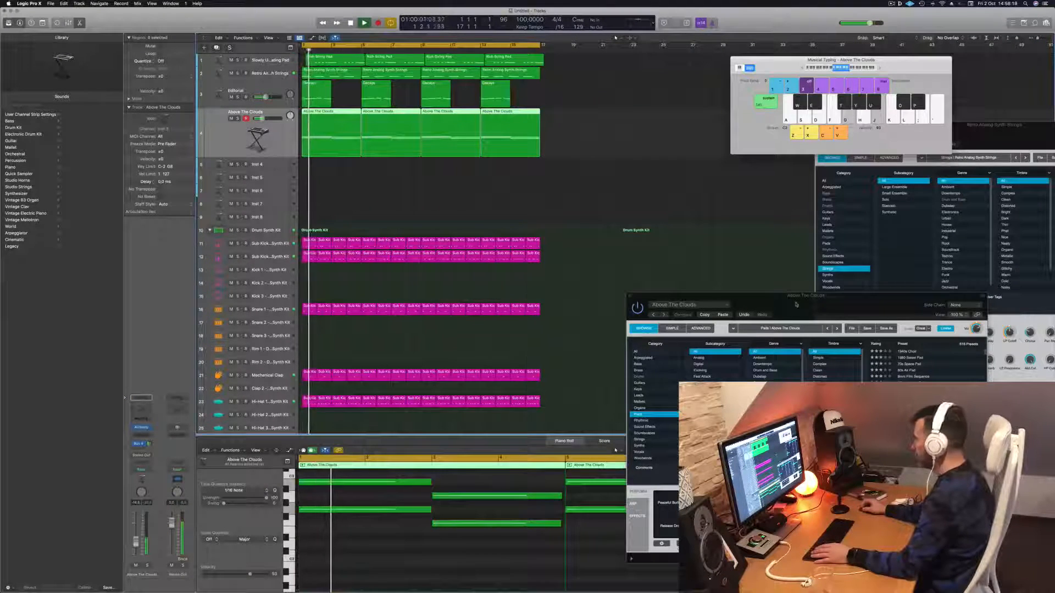
# Adjust the Cutoff of the Above The Clouds pad in Alchemy and replay the arrangement from the start
pyautogui.moveTo(794, 303); pyautogui.dragTo(528, 156)
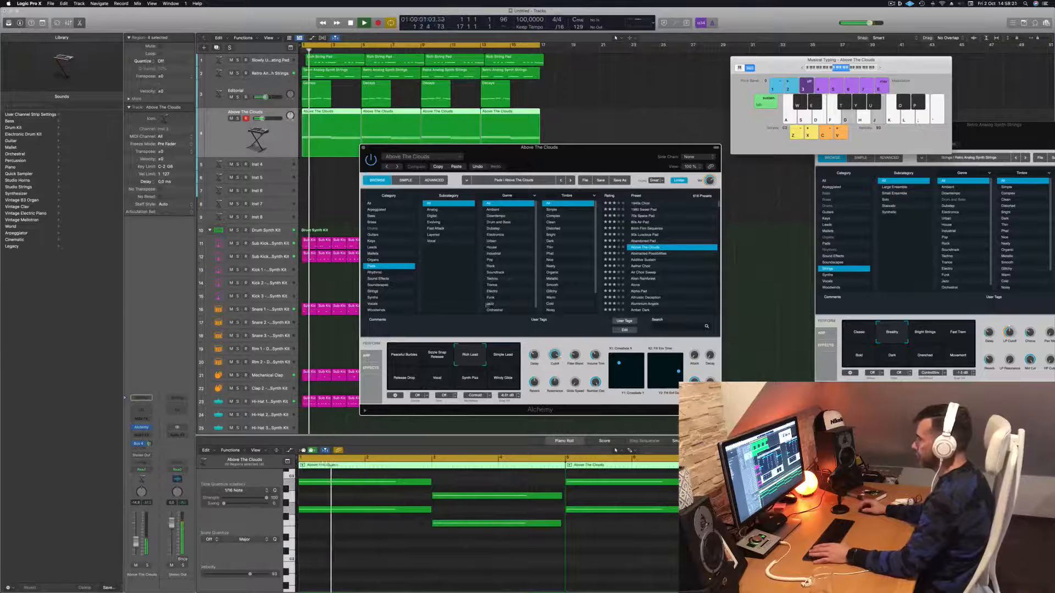
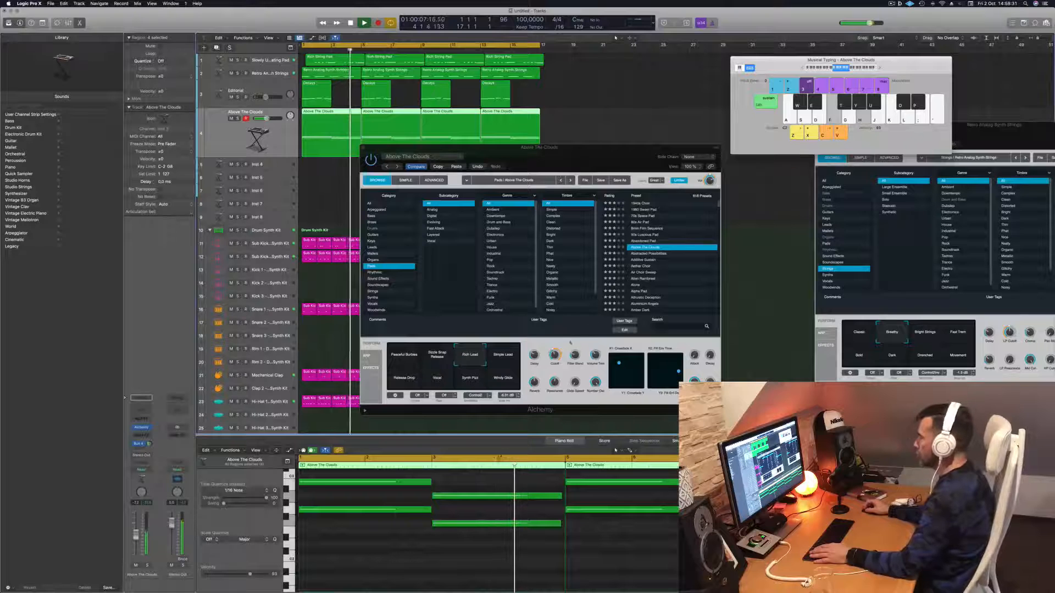
pyautogui.click(552, 363)
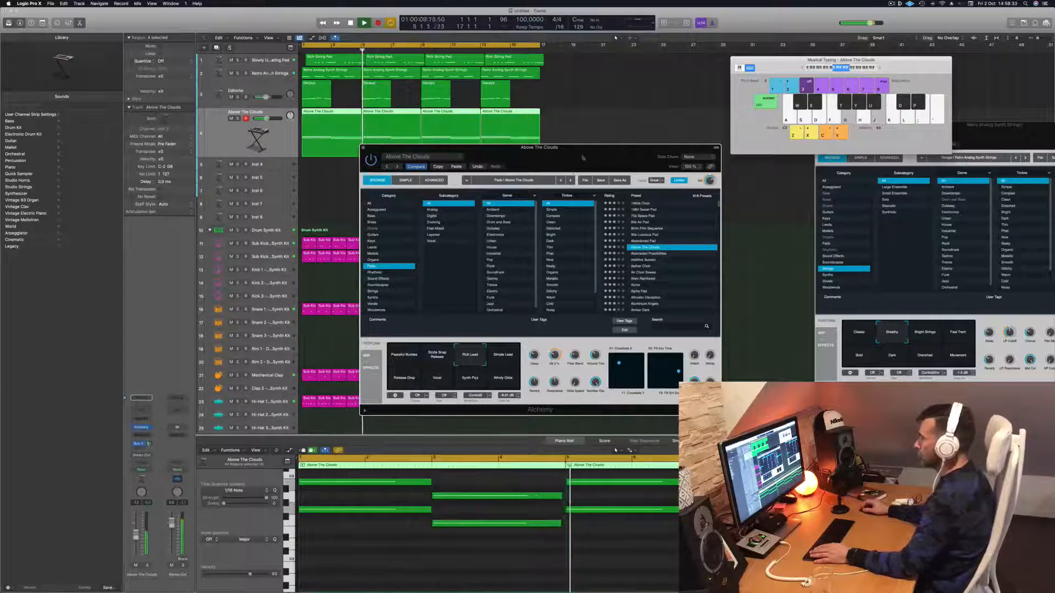
pyautogui.moveTo(549, 147); pyautogui.dragTo(797, 117)
pyautogui.press('Return')
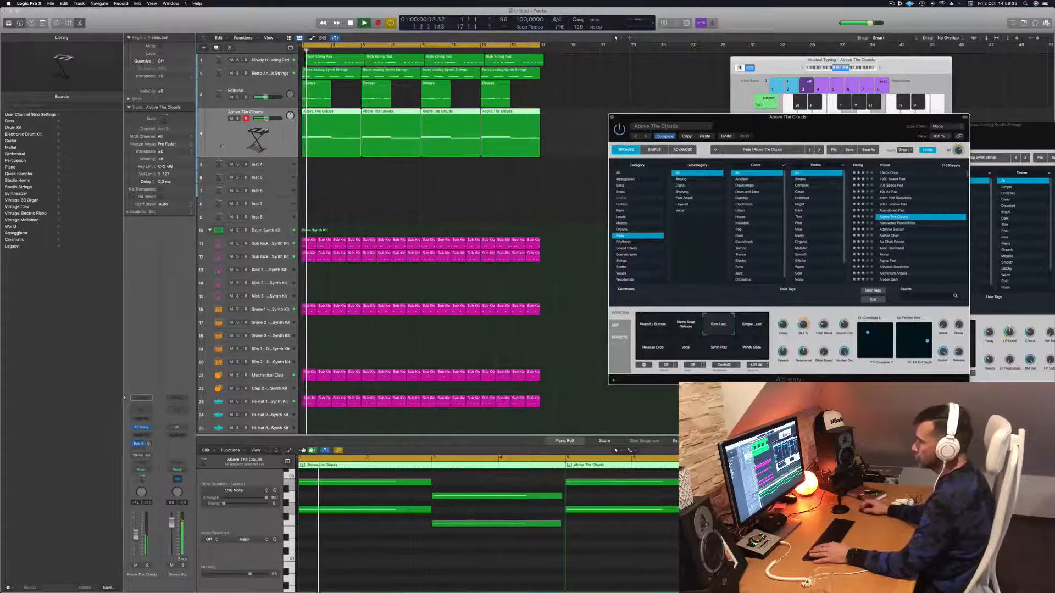
# Add a Bus 5 send to the Above The Clouds channel and replay from the start
pyautogui.click(84, 487)
pyautogui.click(149, 443)
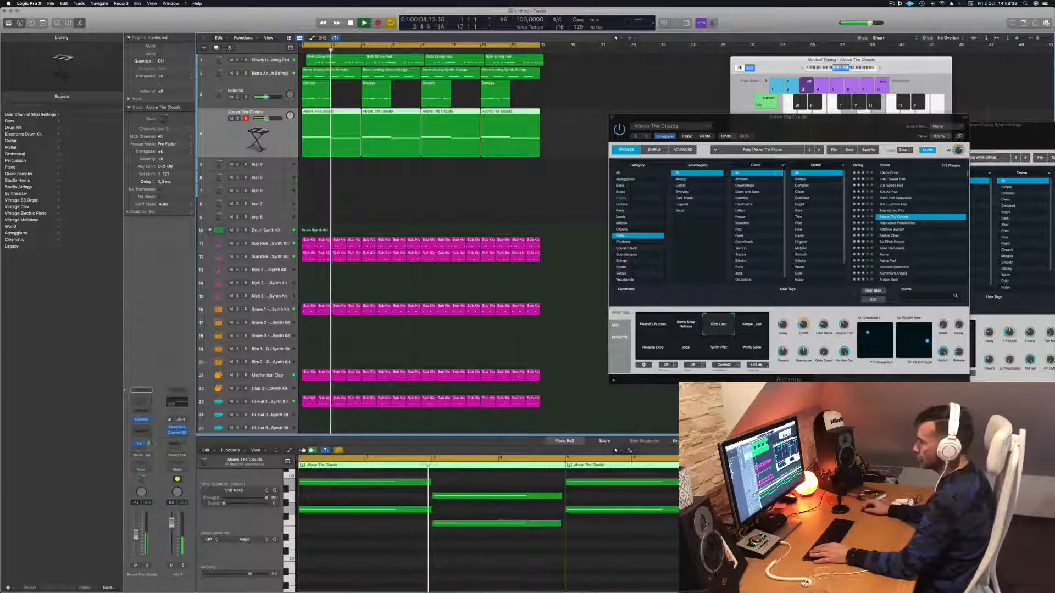
pyautogui.click(142, 443)
pyautogui.moveTo(154, 458)
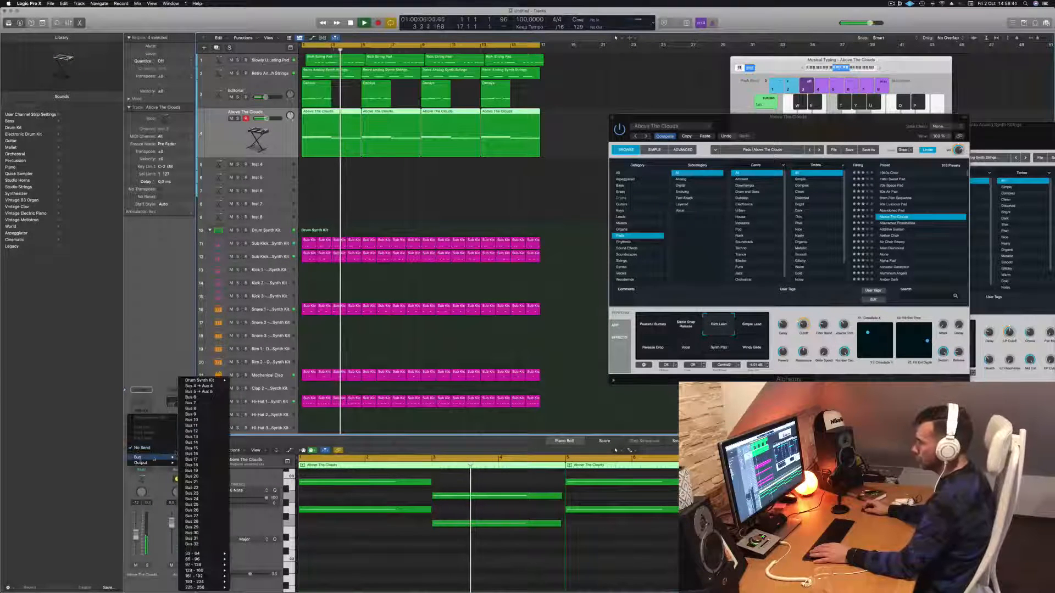
pyautogui.click(199, 392)
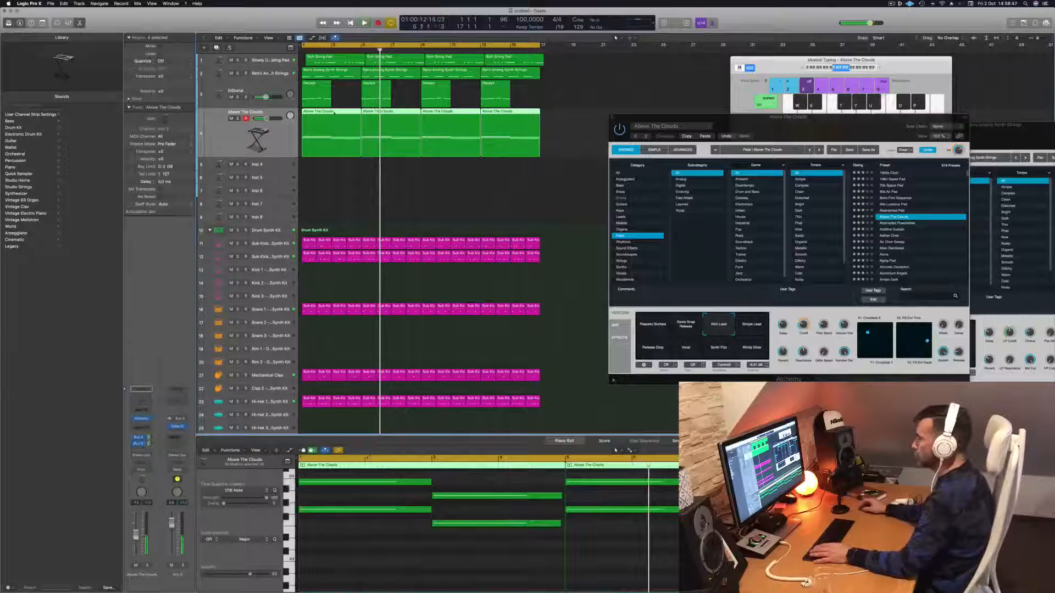
pyautogui.press('Return')
# Lengthen all notes in the four Above The Clouds regions slightly so the second pair in each reaches the region's end
pyautogui.moveTo(337, 198); pyautogui.dragTo(541, 143)
pyautogui.click(414, 556)
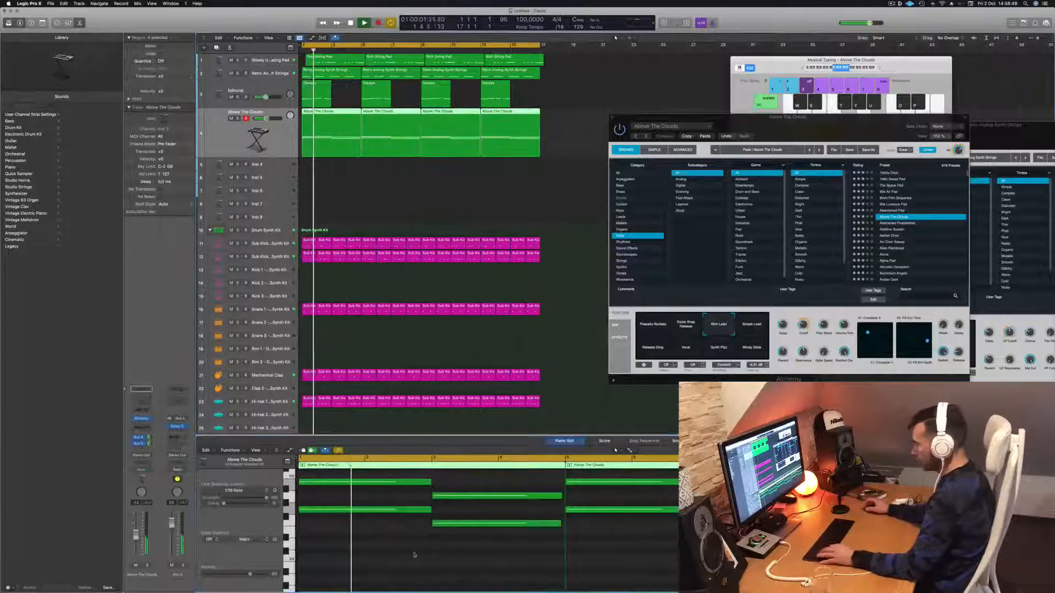
pyautogui.press('super+a')
pyautogui.moveTo(428, 484); pyautogui.dragTo(433, 483)
pyautogui.scroll(-2, 387, 561)
pyautogui.click(387, 560)
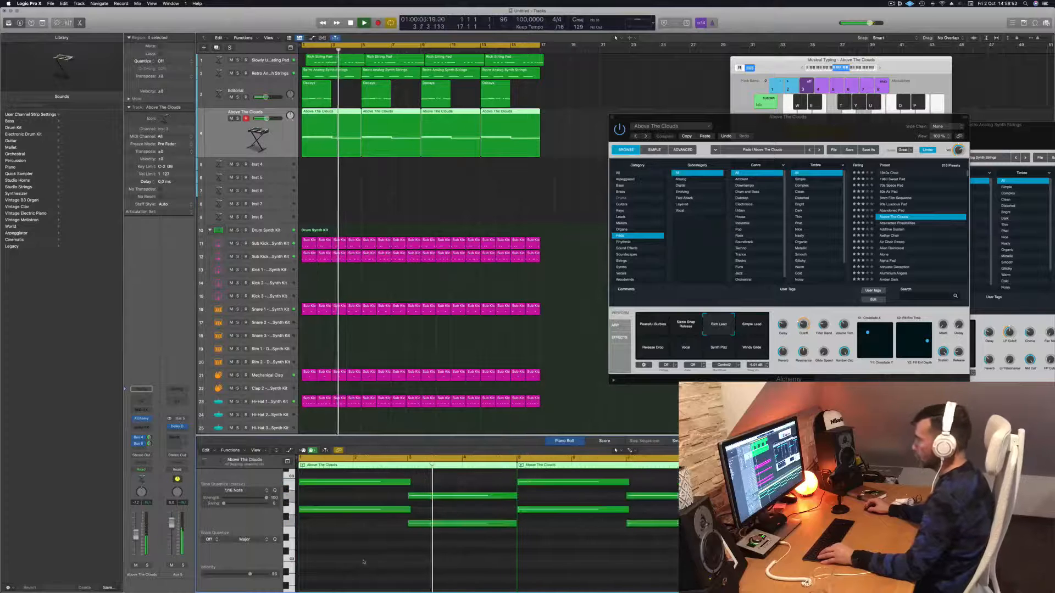
pyautogui.scroll(-5, 387, 560)
pyautogui.click(479, 188)
pyautogui.press('Return')
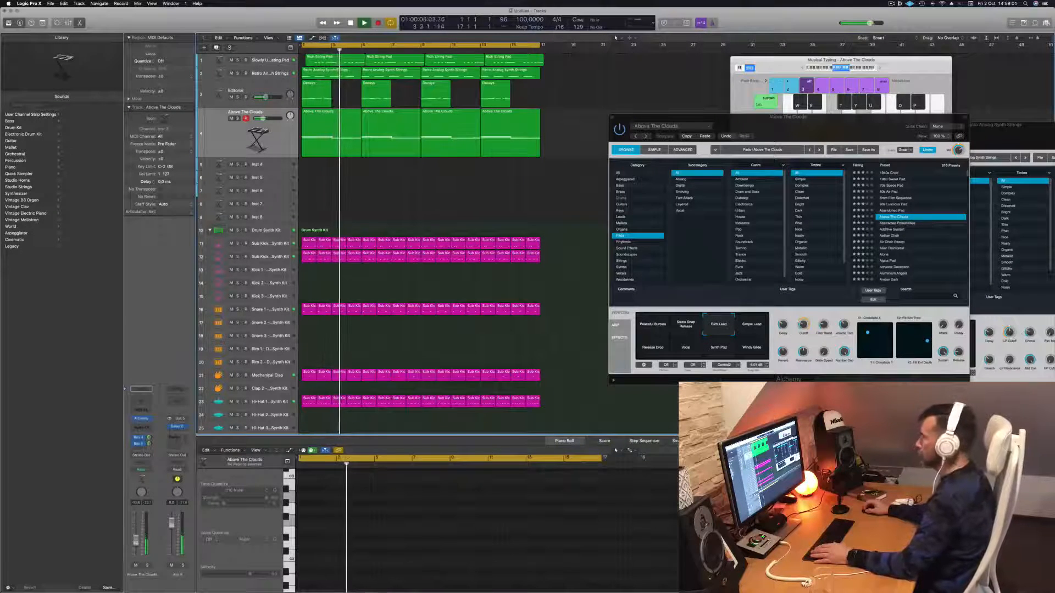
# Close the Above The Clouds Alchemy window and duplicate the Above The Clouds track with its settings
pyautogui.moveTo(659, 116); pyautogui.dragTo(442, 151)
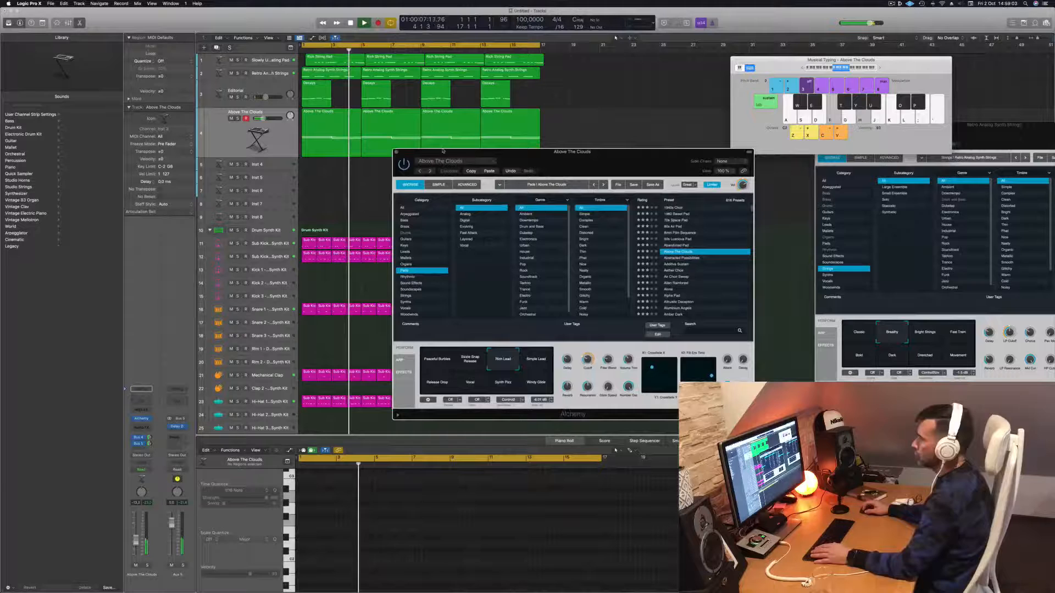
pyautogui.click(396, 151)
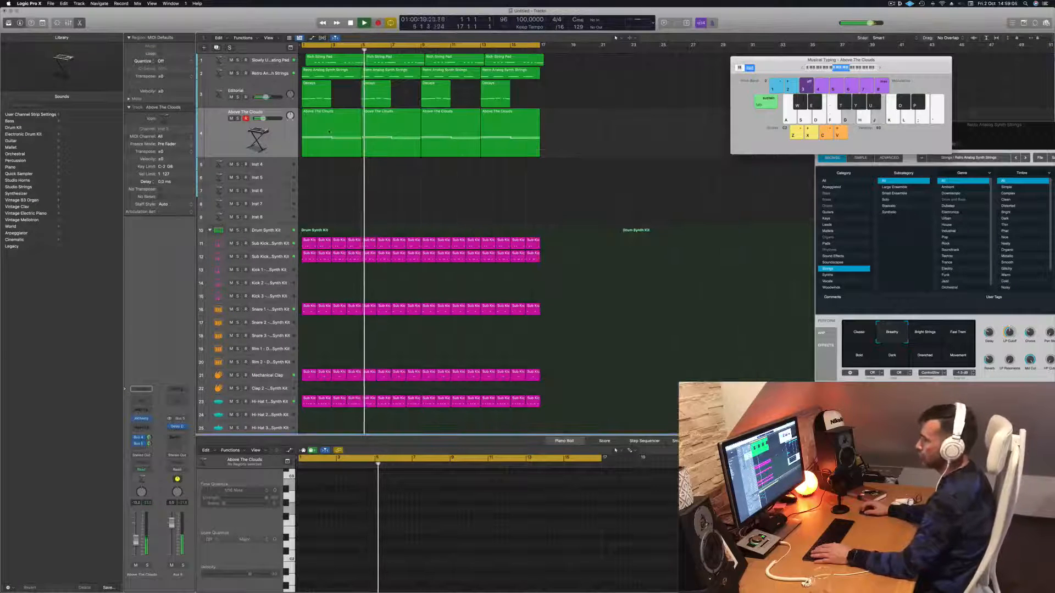
pyautogui.click(337, 128)
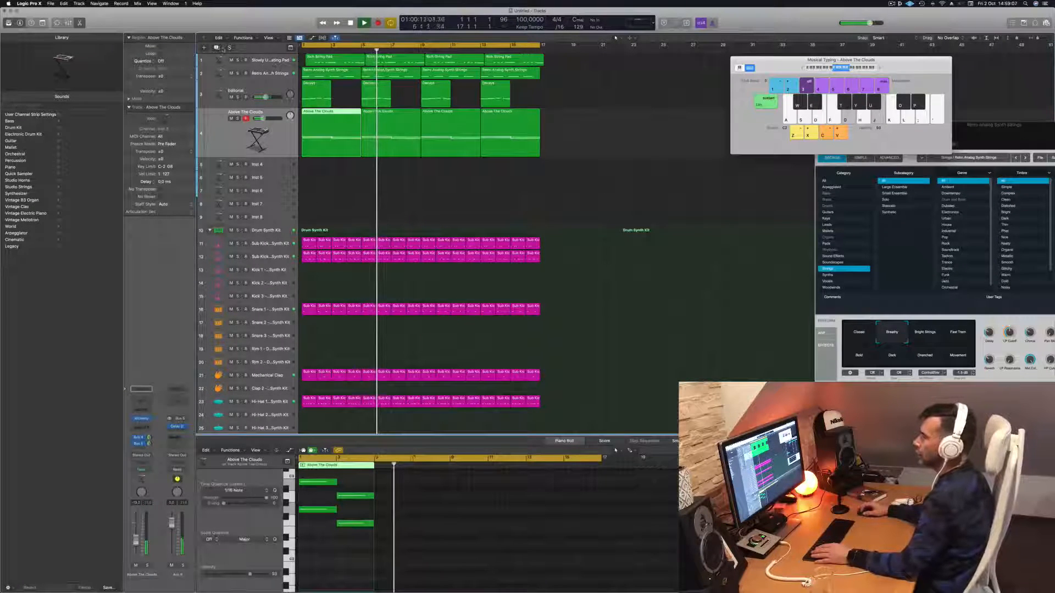
pyautogui.press('super+d')
pyautogui.press('Return')
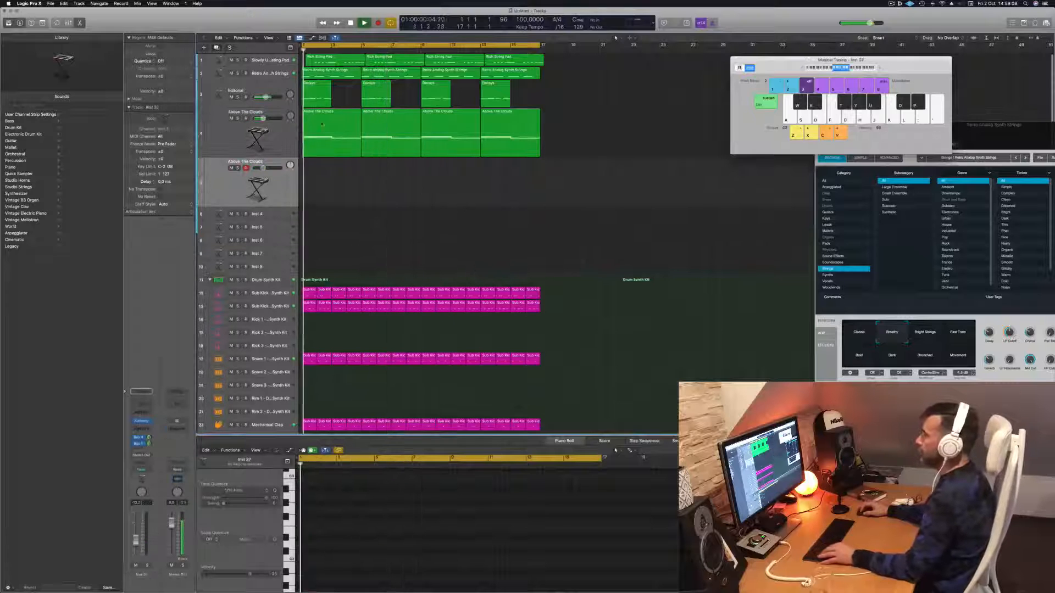
# Copy the first Above The Clouds region onto the duplicate track and delete the two upper notes in the copy
pyautogui.moveTo(317, 130); pyautogui.dragTo(315, 180)
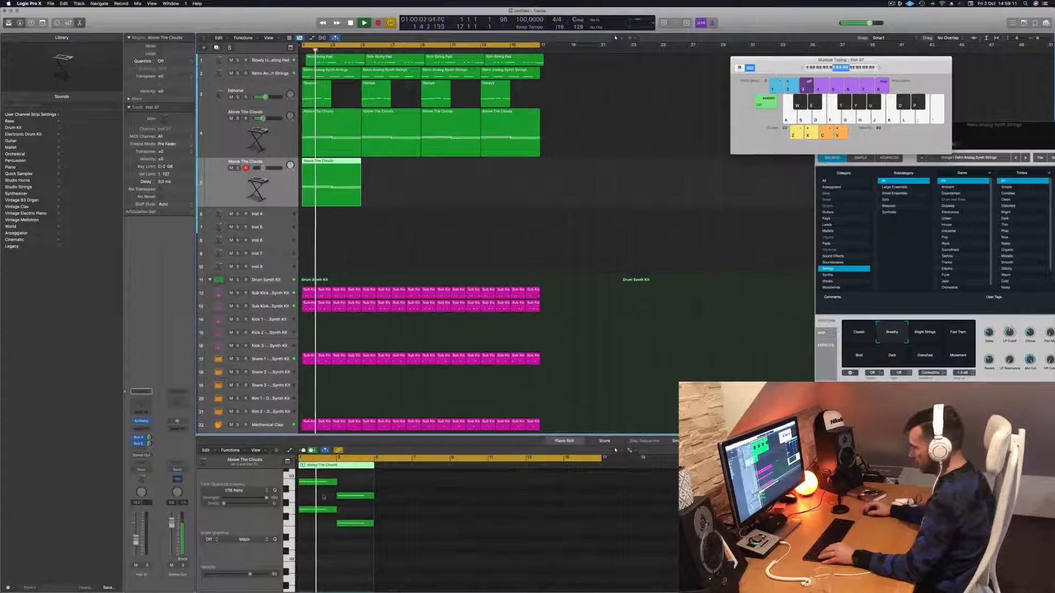
pyautogui.moveTo(329, 476); pyautogui.dragTo(353, 497)
pyautogui.press('Delete')
pyautogui.press('space')
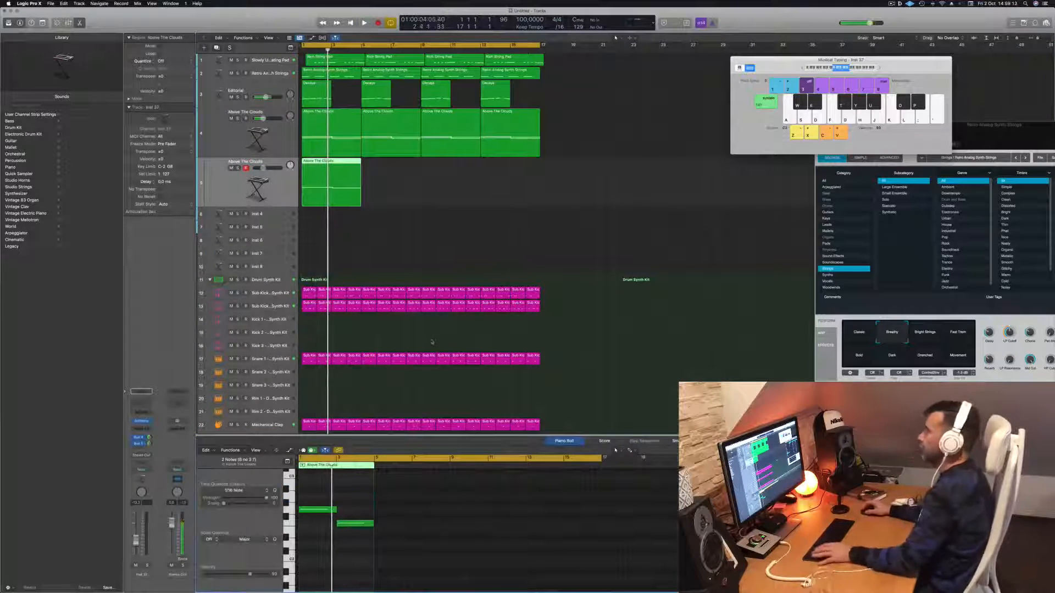
# Transpose the copy's two remaining notes down one octave and reduce the duplicate track's upper bus send
pyautogui.press('space')
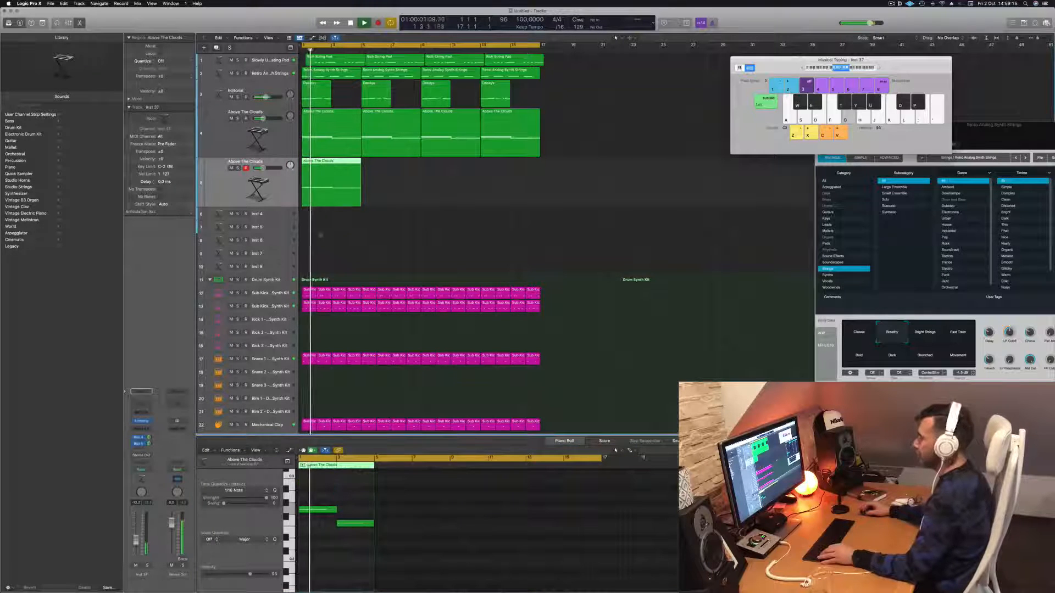
pyautogui.click(337, 529)
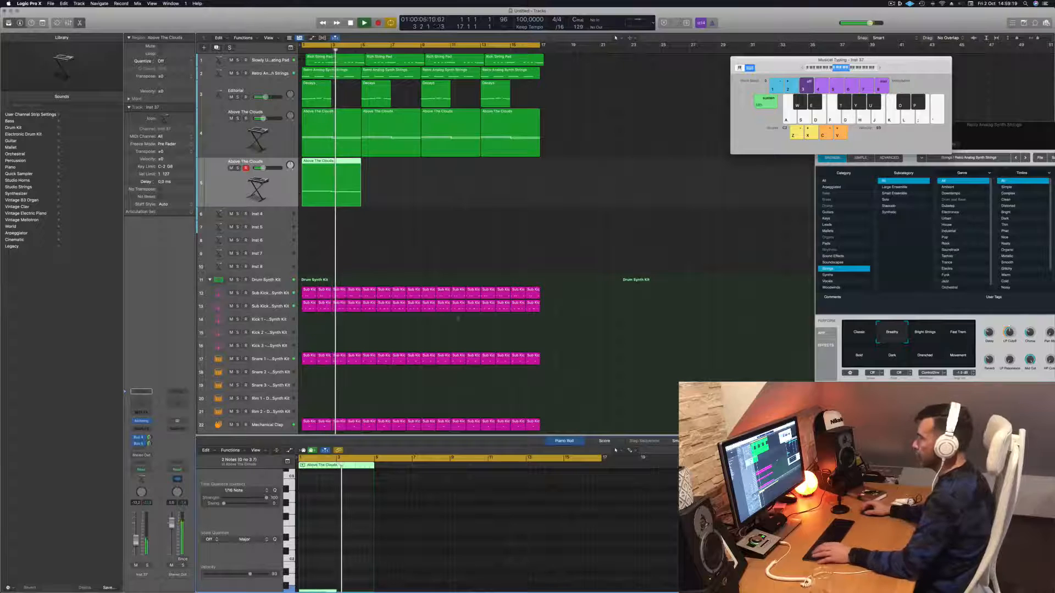
pyautogui.click(283, 195)
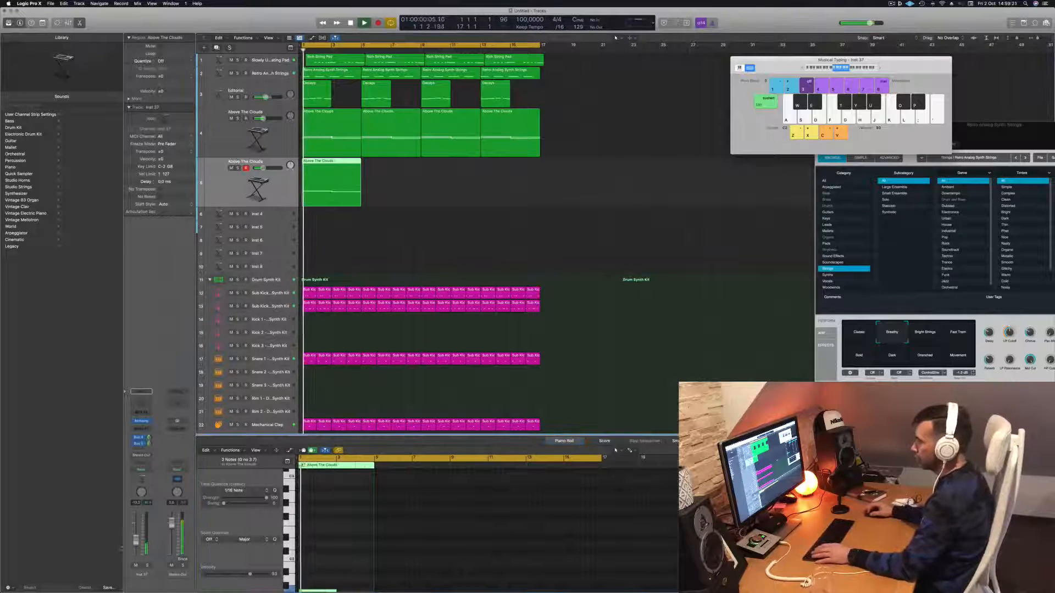
pyautogui.moveTo(149, 438); pyautogui.dragTo(151, 456)
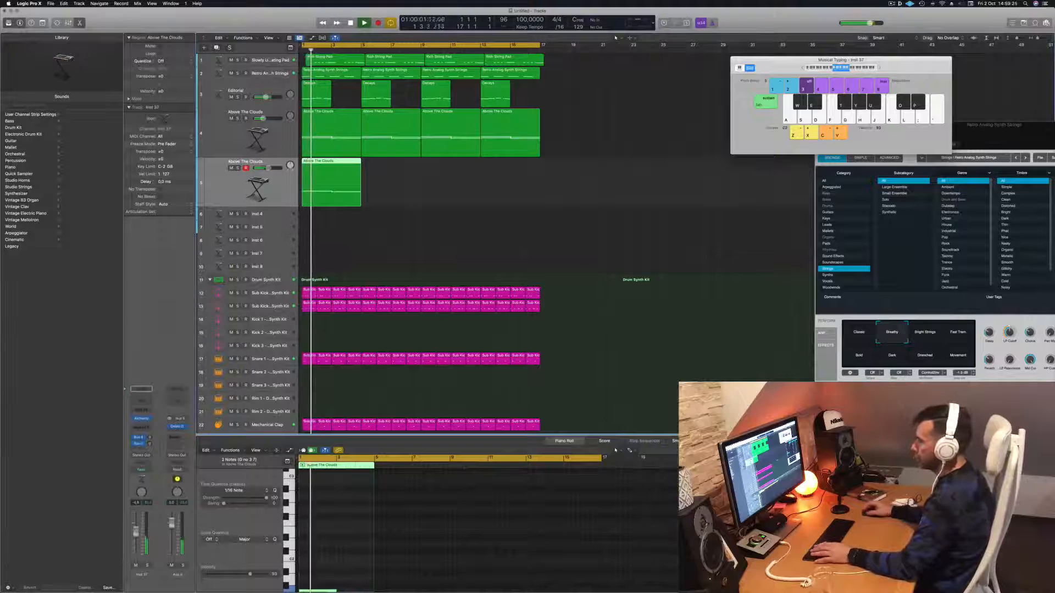
# Copy the lowered two-note region along the duplicate Above The Clouds track to fill it up to bar 17
pyautogui.scroll(-4, 340, 532)
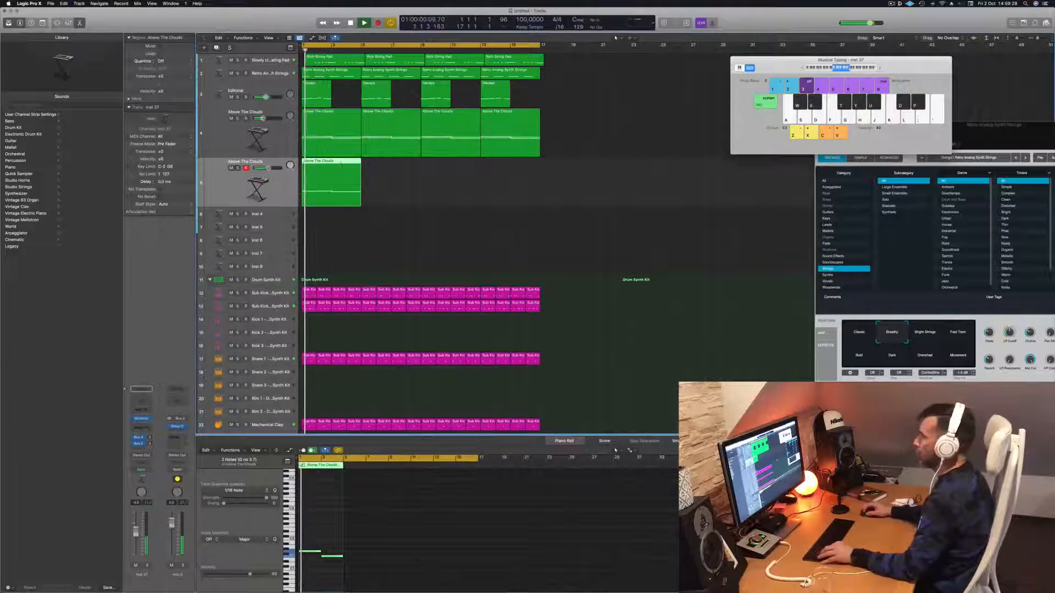
pyautogui.moveTo(341, 163); pyautogui.dragTo(401, 170)
pyautogui.moveTo(444, 183); pyautogui.dragTo(477, 164)
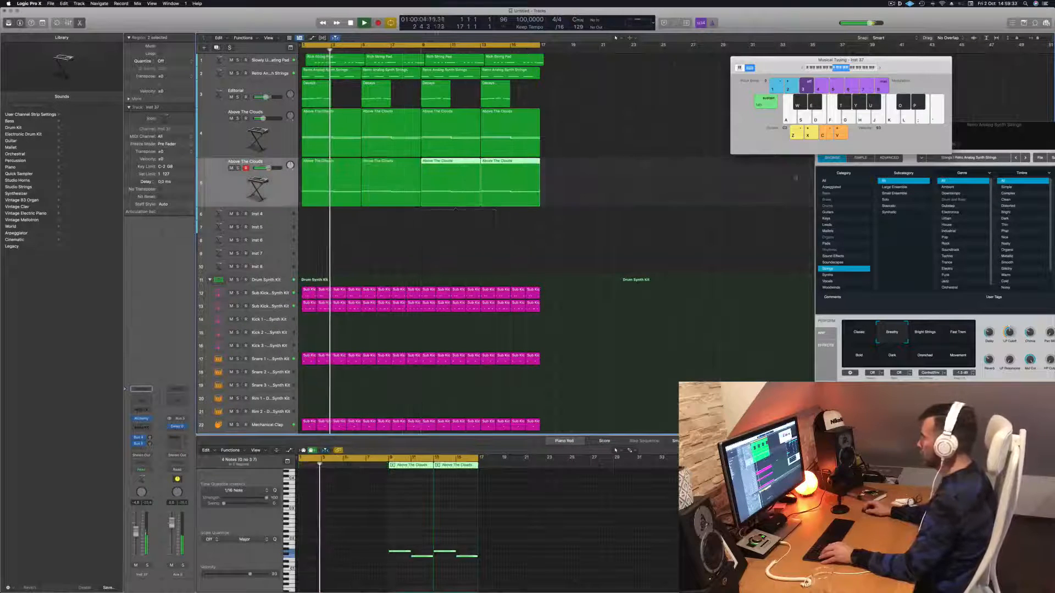
# Audition Rich String Pad on the Retro Analog Synth Strings track, replacing it with the Rich Swirly String Synth preset
pyautogui.moveTo(1015, 125); pyautogui.dragTo(748, 65)
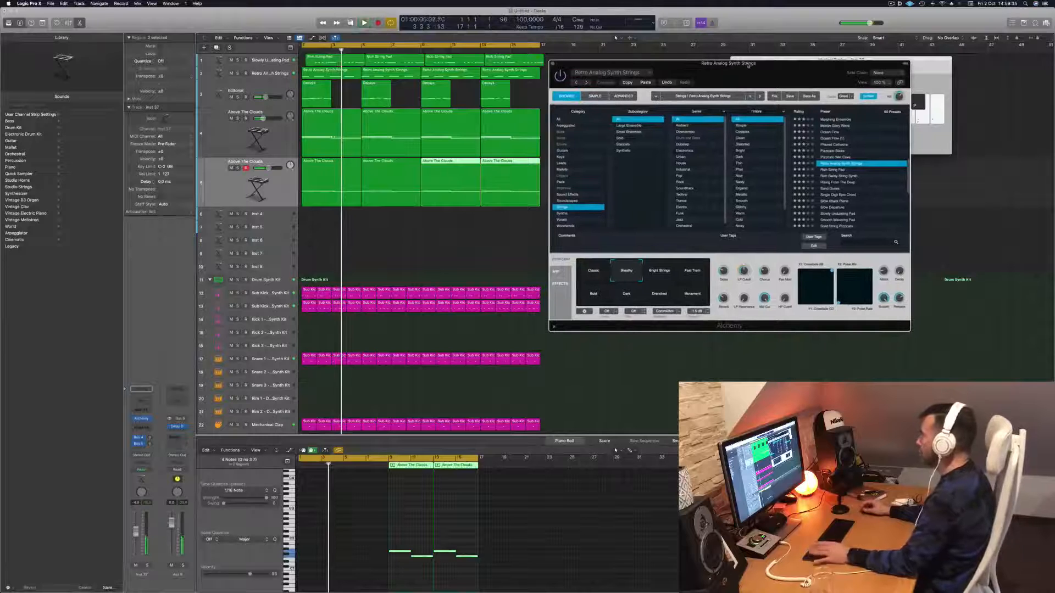
pyautogui.click(828, 170)
pyautogui.press('space')
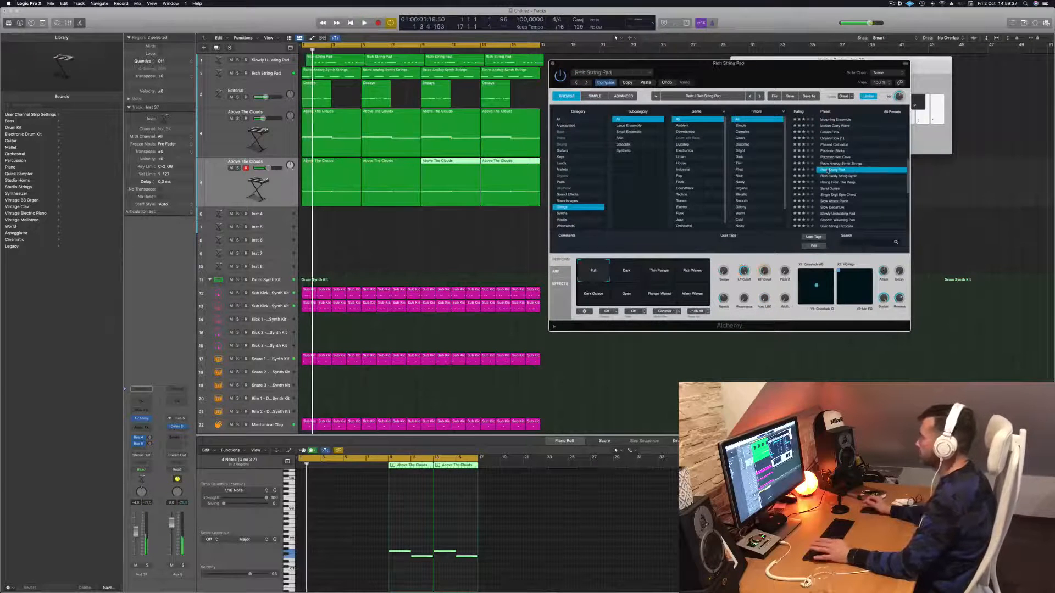
pyautogui.click(839, 175)
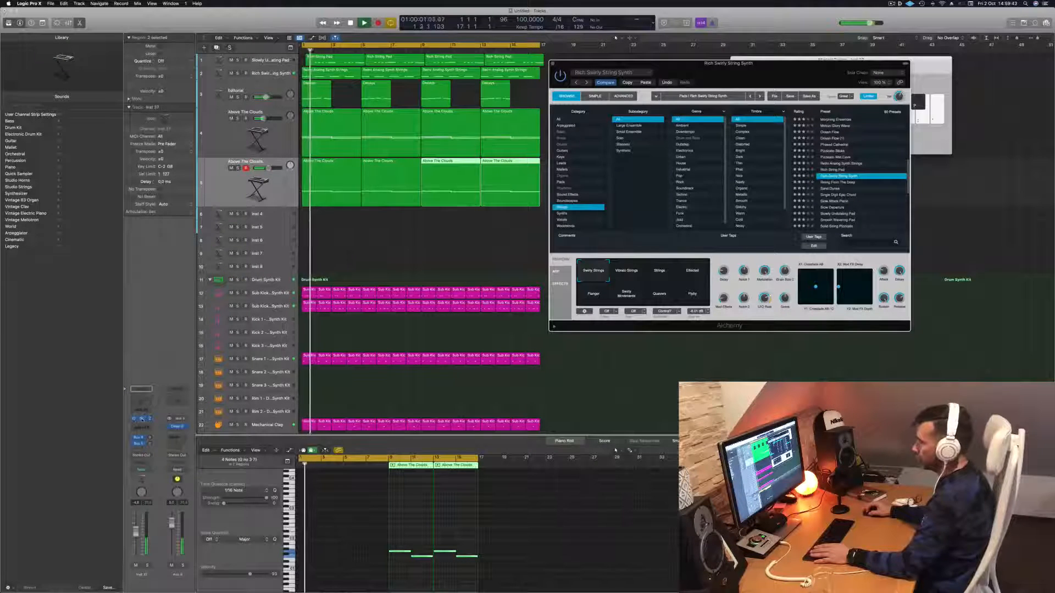
# Open the synth of the duplicate Above The Clouds track and revert the string synth to the Rich String Pad preset
pyautogui.click(141, 420)
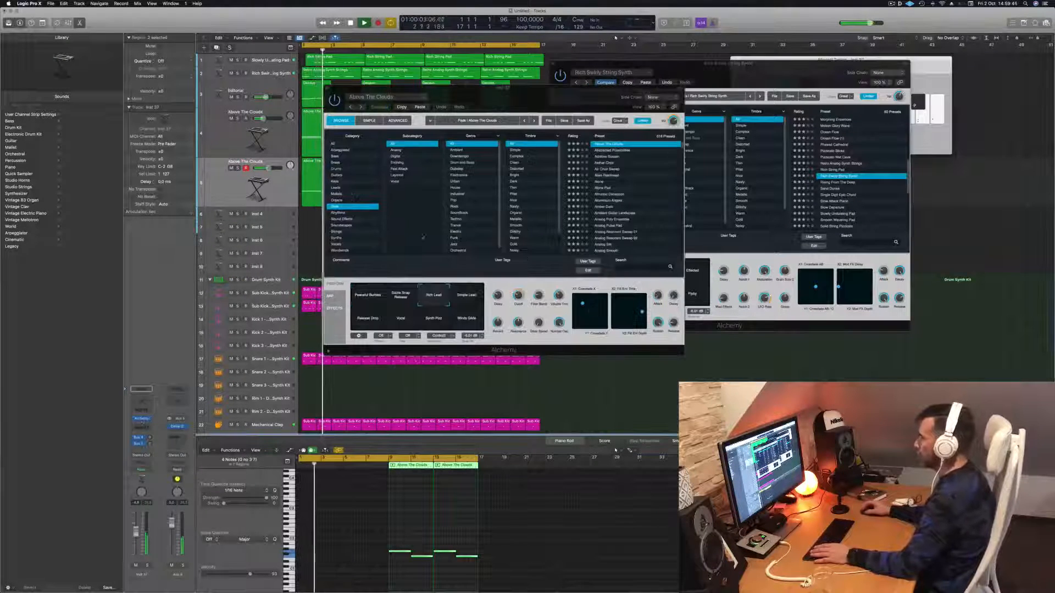
pyautogui.press('space')
pyautogui.moveTo(499, 101); pyautogui.dragTo(565, 321)
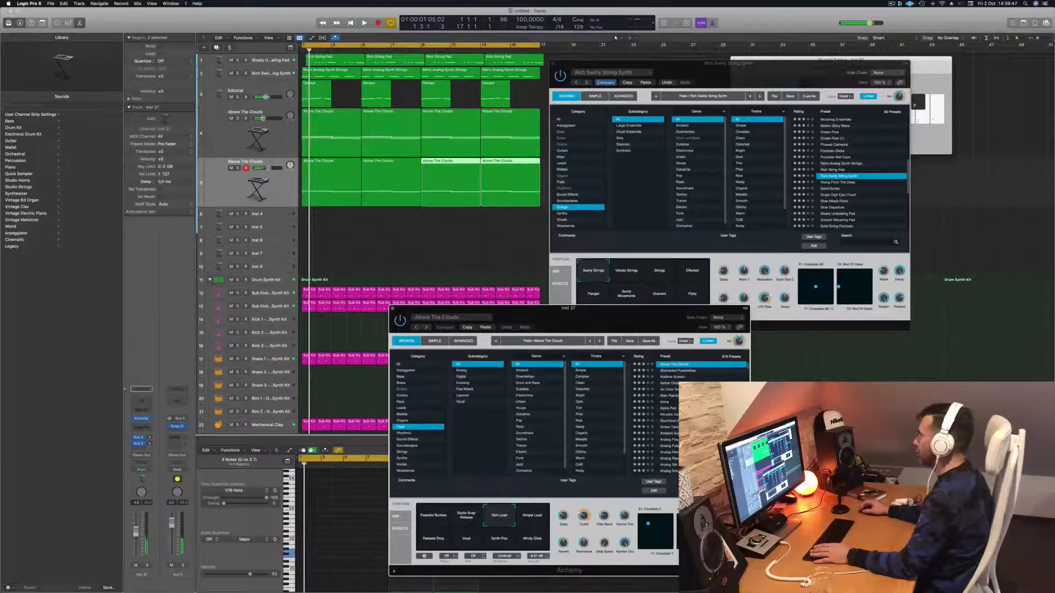
pyautogui.click(666, 82)
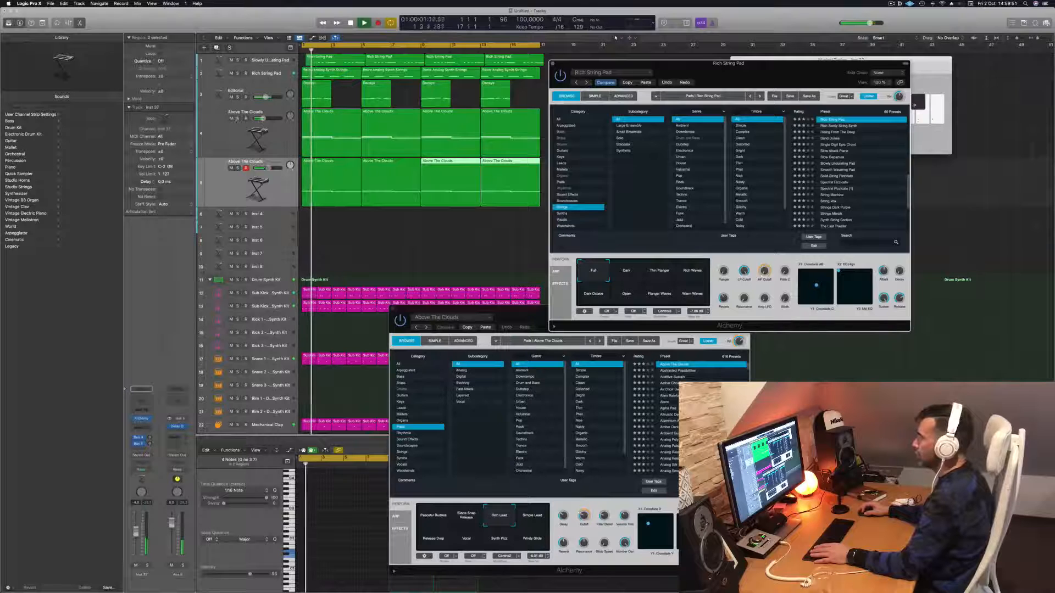
# Listen to the upper and the duplicate Above The Clouds tracks separately in solo
pyautogui.click(237, 118)
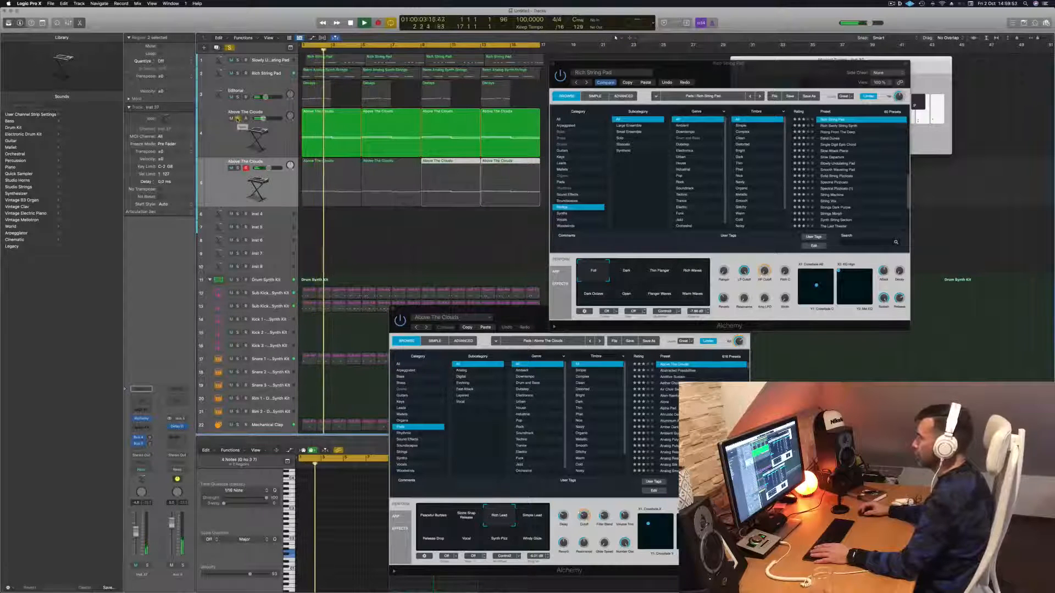
pyautogui.click(237, 119)
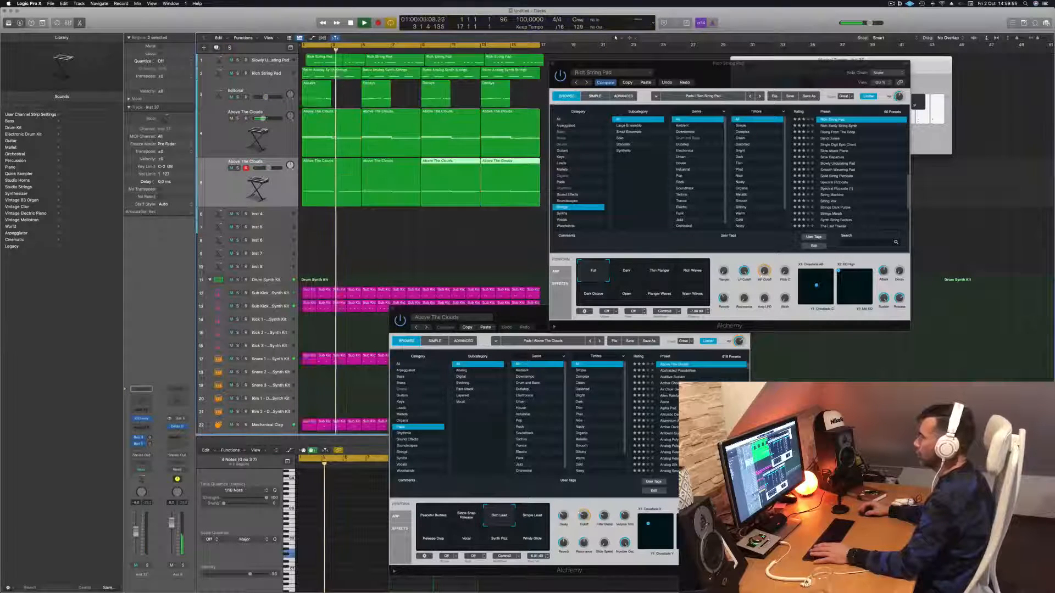
pyautogui.click(230, 186)
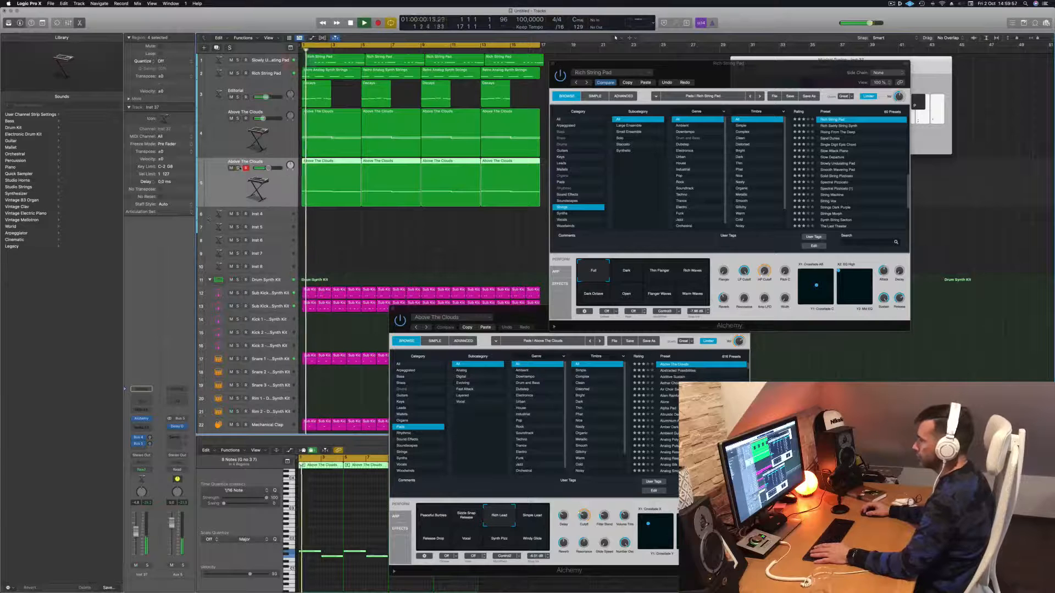
pyautogui.click(238, 169)
pyautogui.click(238, 168)
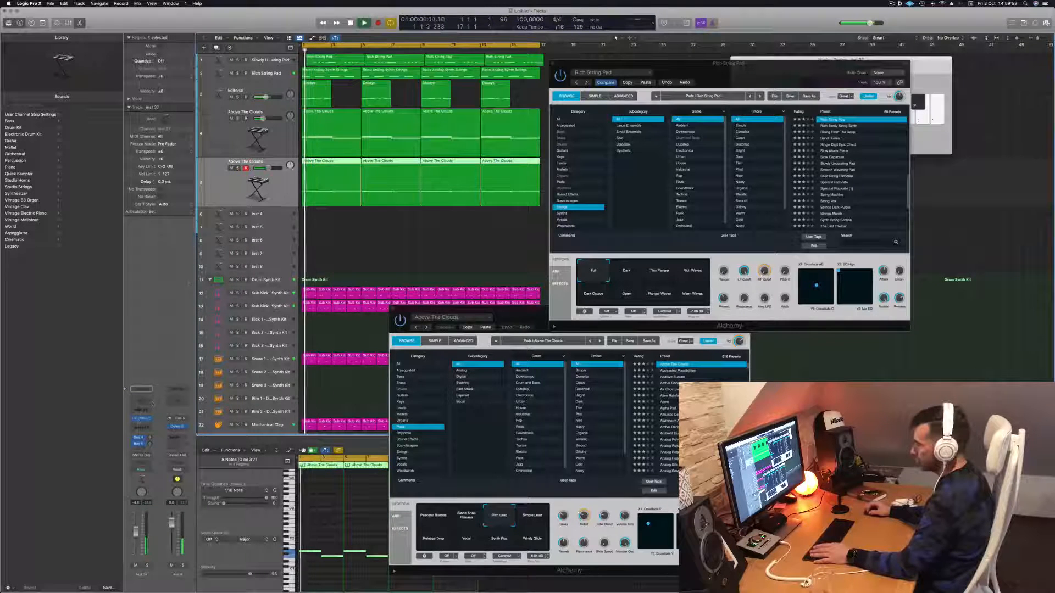
# Try the Analog Poly Ensemble pad preset on the duplicate Above The Clouds track and listen to it from the loop start
pyautogui.click(142, 419)
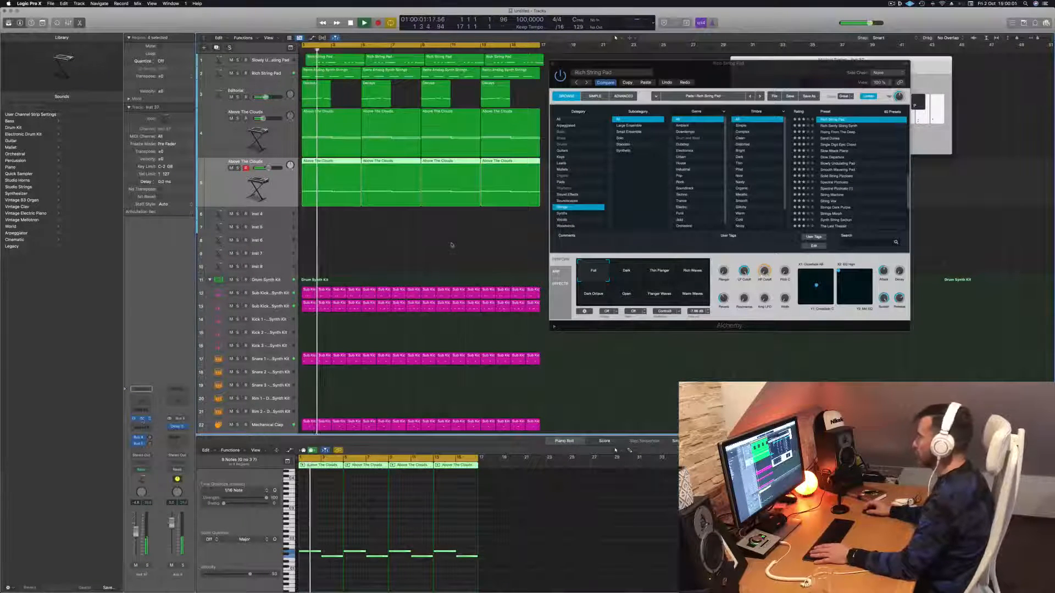
pyautogui.moveTo(558, 313); pyautogui.dragTo(541, 165)
pyautogui.press('space')
pyautogui.press('space')
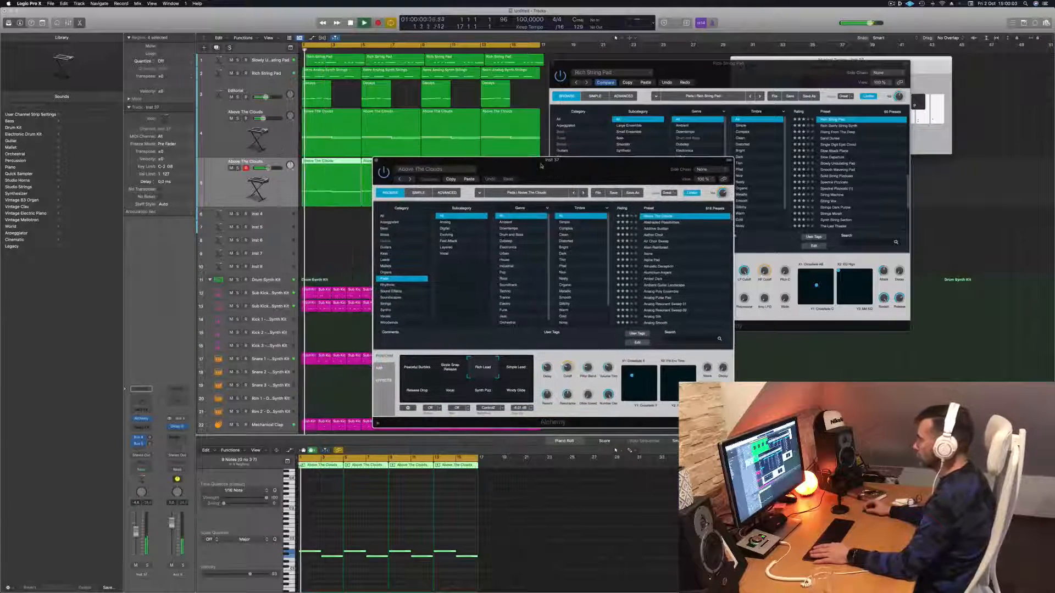
pyautogui.press('space')
pyautogui.click(659, 291)
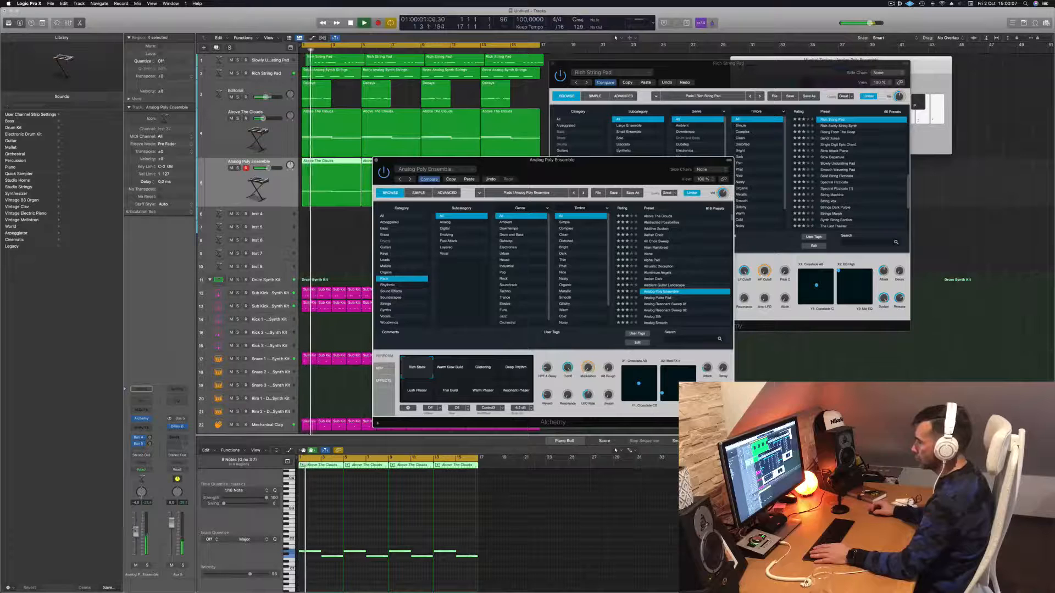
pyautogui.click(352, 375)
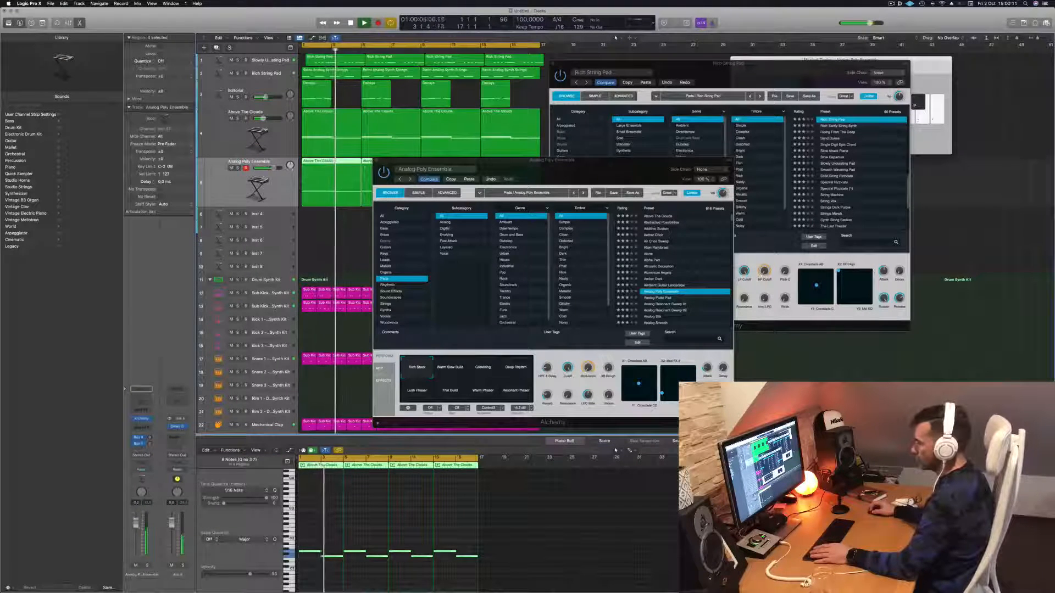
pyautogui.press('space')
pyautogui.press('space')
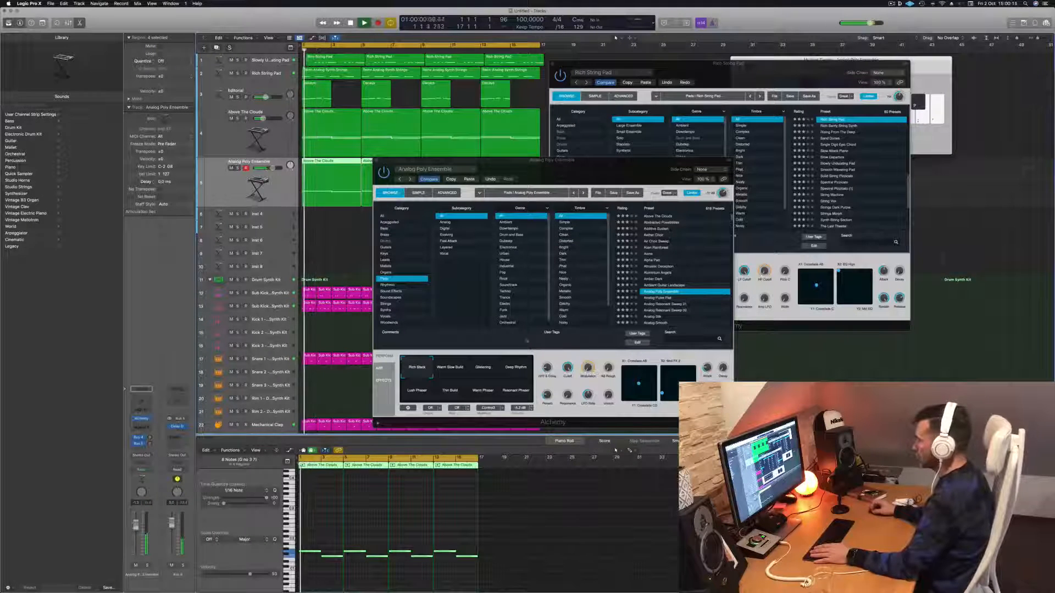
# Audition the Glistening and Deep Rhythm performance variations of the Analog Poly Ensemble preset
pyautogui.click(452, 372)
pyautogui.click(480, 371)
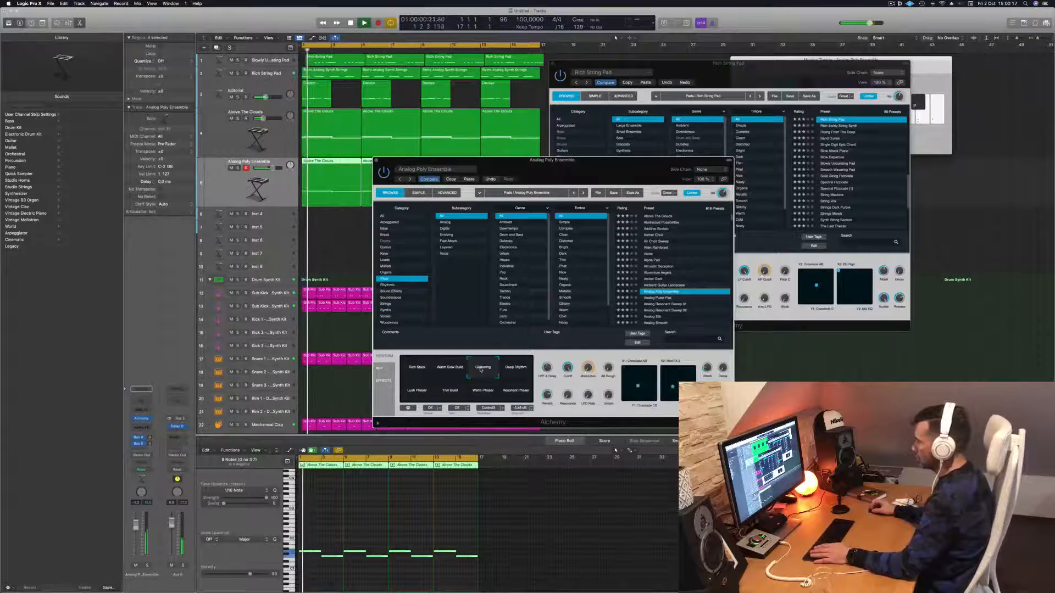
pyautogui.press('space')
pyautogui.click(514, 370)
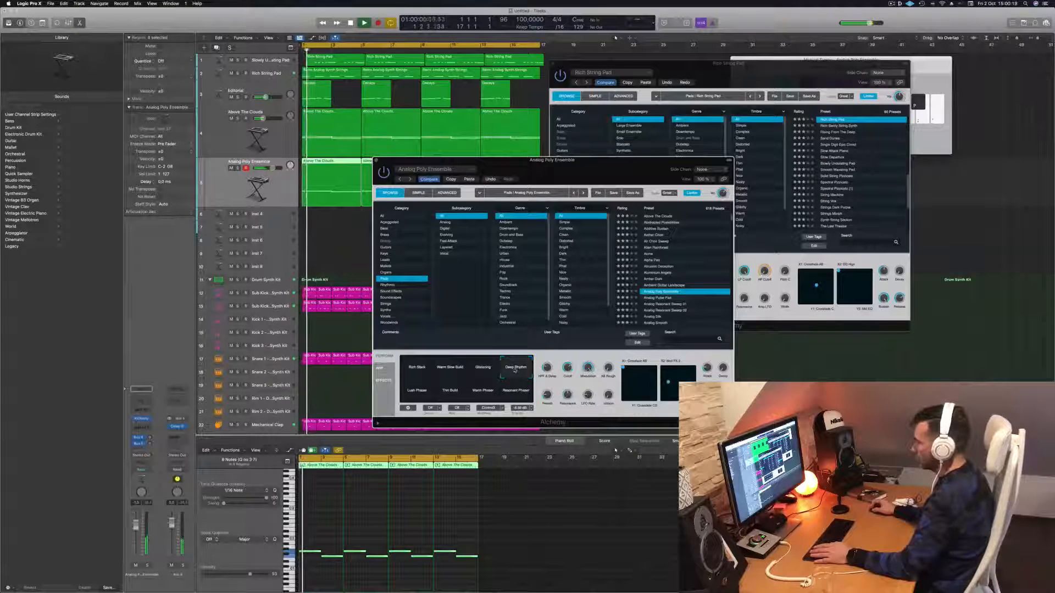
# Audition the Analog Pulse Pad, Analog Resonant Sweep 02 and Analog Sweep presets on the lower pad track
pyautogui.click(667, 297)
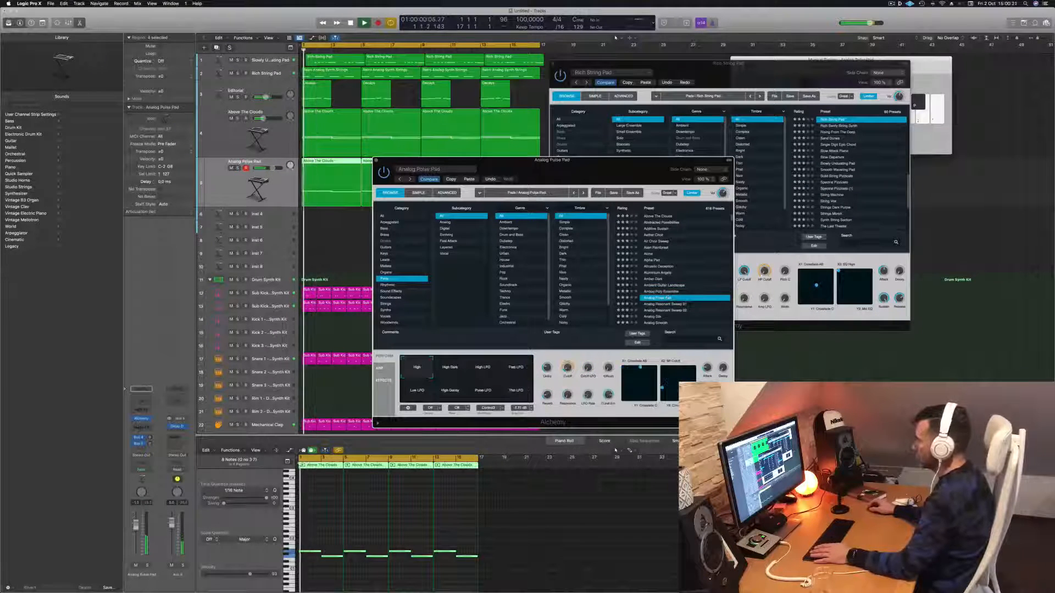
pyautogui.moveTo(550, 159); pyautogui.dragTo(571, 101)
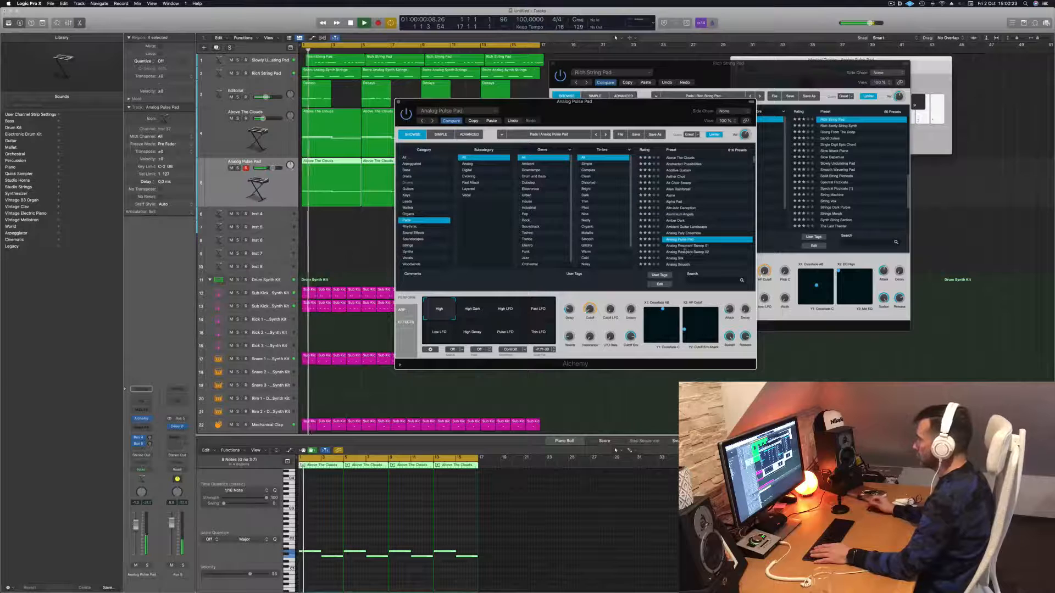
pyautogui.click(685, 252)
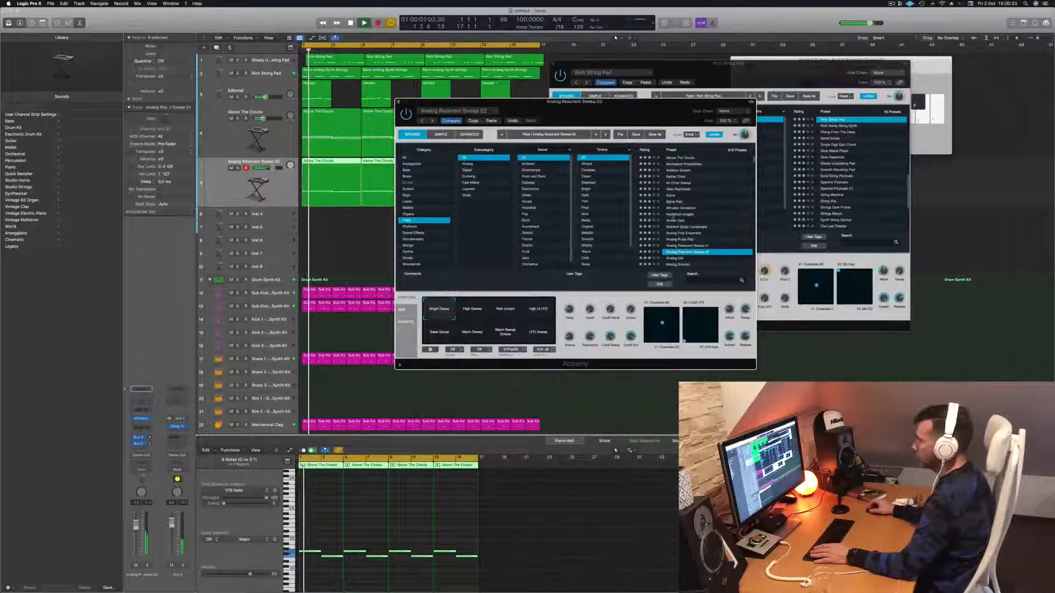
pyautogui.scroll(-3, 654, 195)
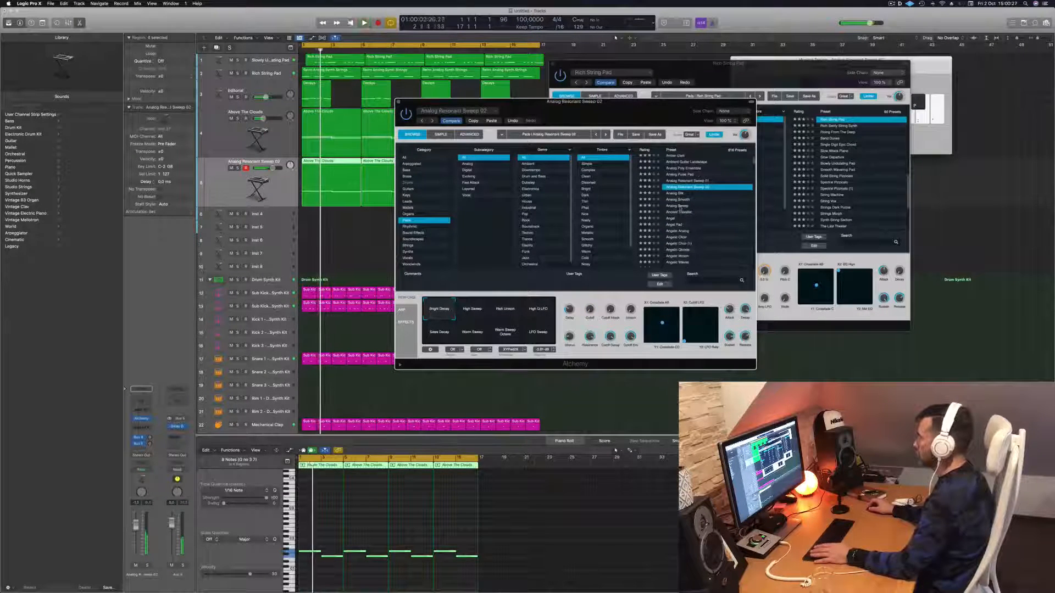
pyautogui.click(680, 206)
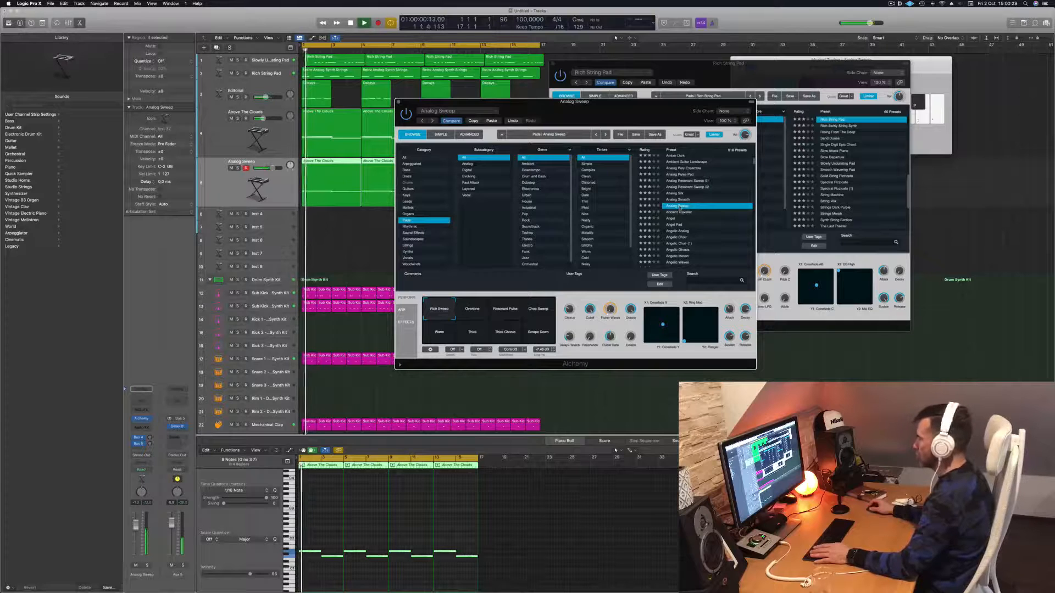
# Audition the Angel and Angelic Choir presets on the lower pad track
pyautogui.scroll(-1, 679, 208)
pyautogui.click(675, 208)
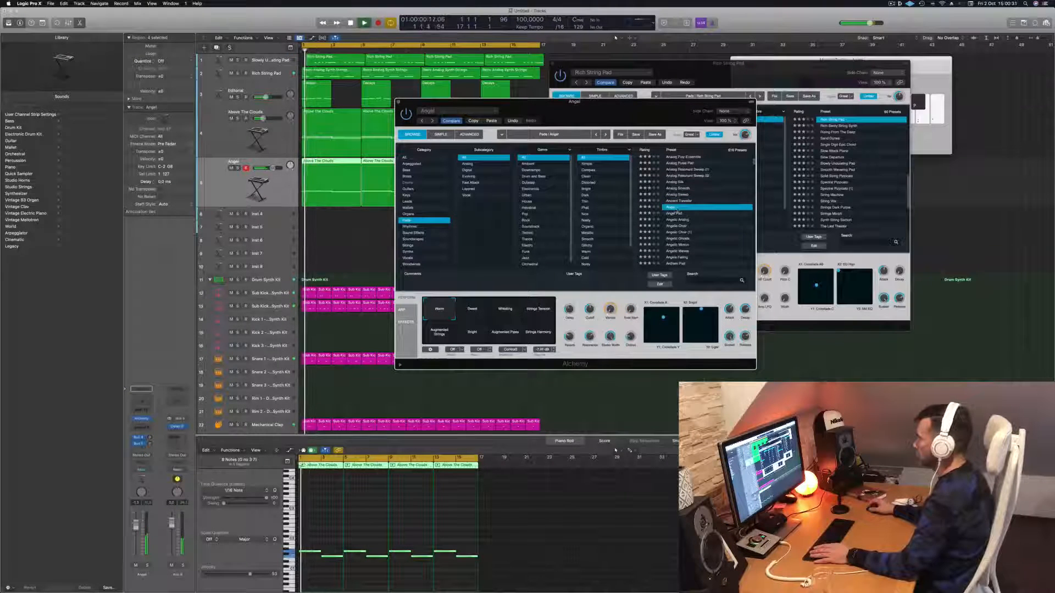
pyautogui.click(696, 225)
pyautogui.press('space')
pyautogui.press('space')
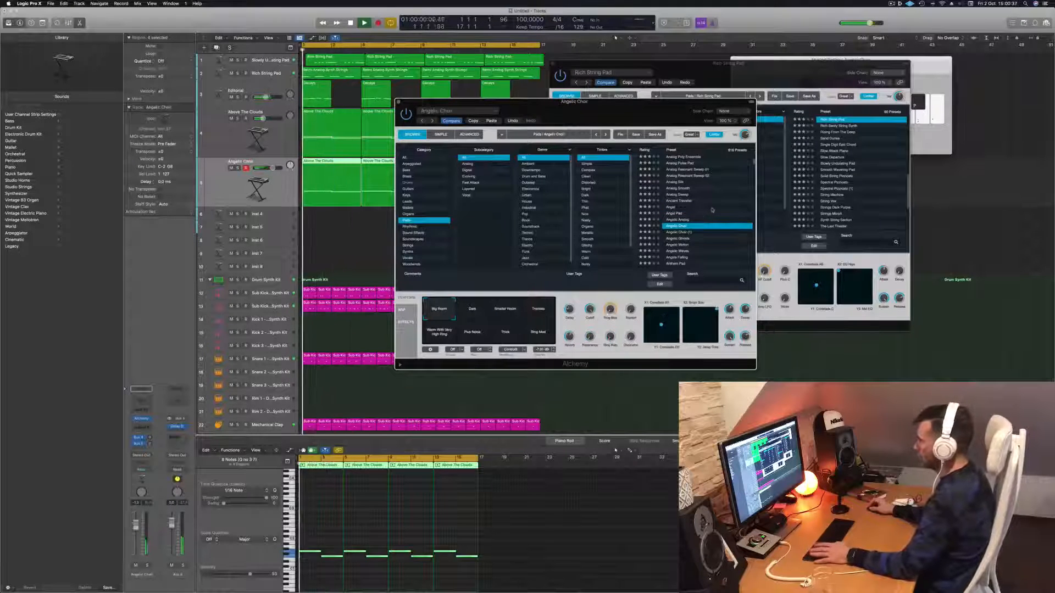
# Audition the Aquamarine Static and Aquatic Symphony presets on the lower pad track
pyautogui.scroll(-3, 711, 235)
pyautogui.click(688, 233)
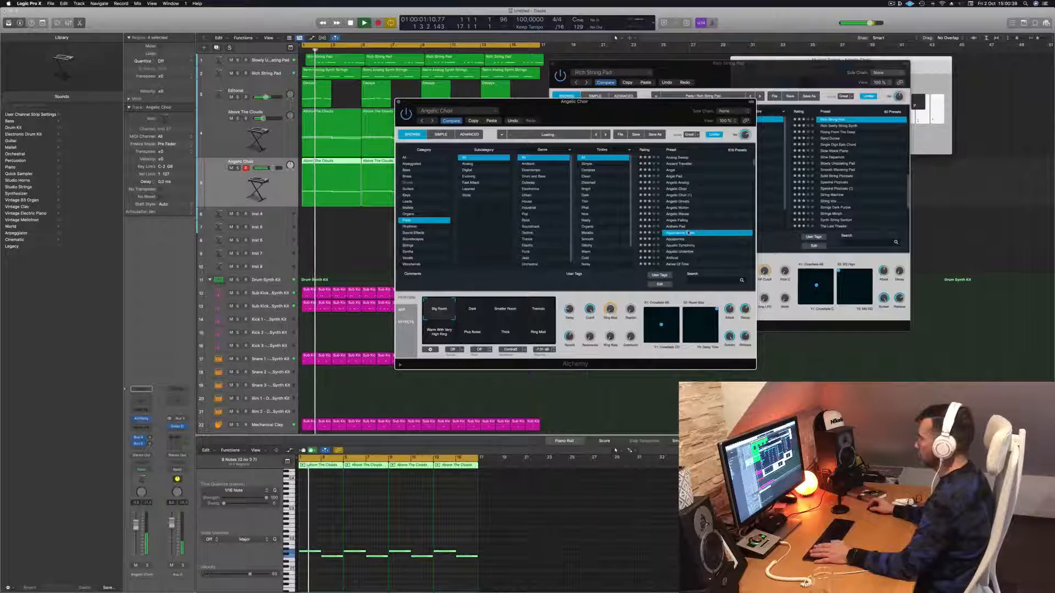
pyautogui.press('space')
pyautogui.scroll(-3, 715, 200)
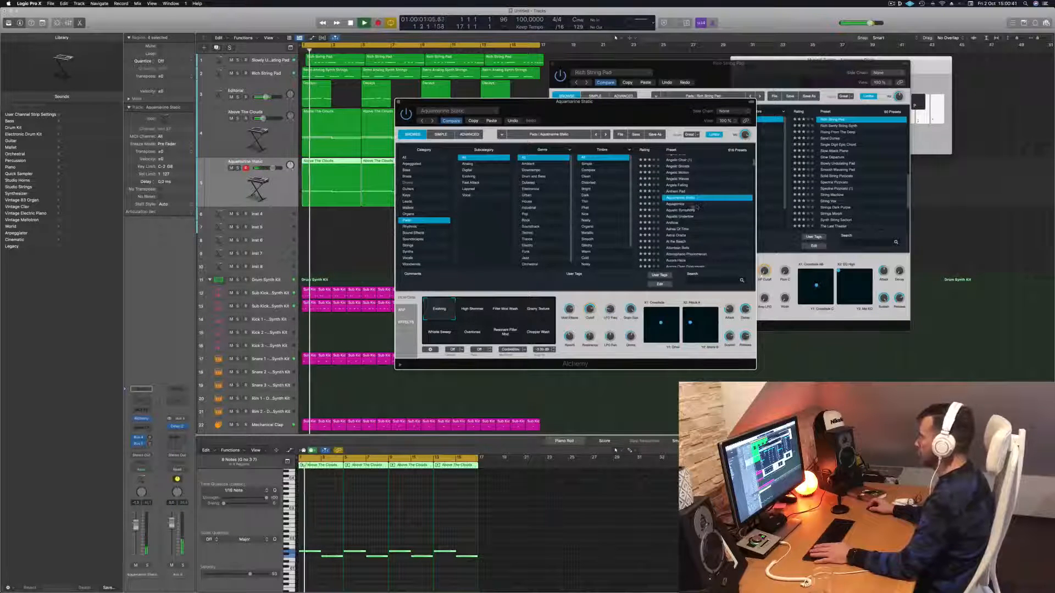
pyautogui.click(682, 210)
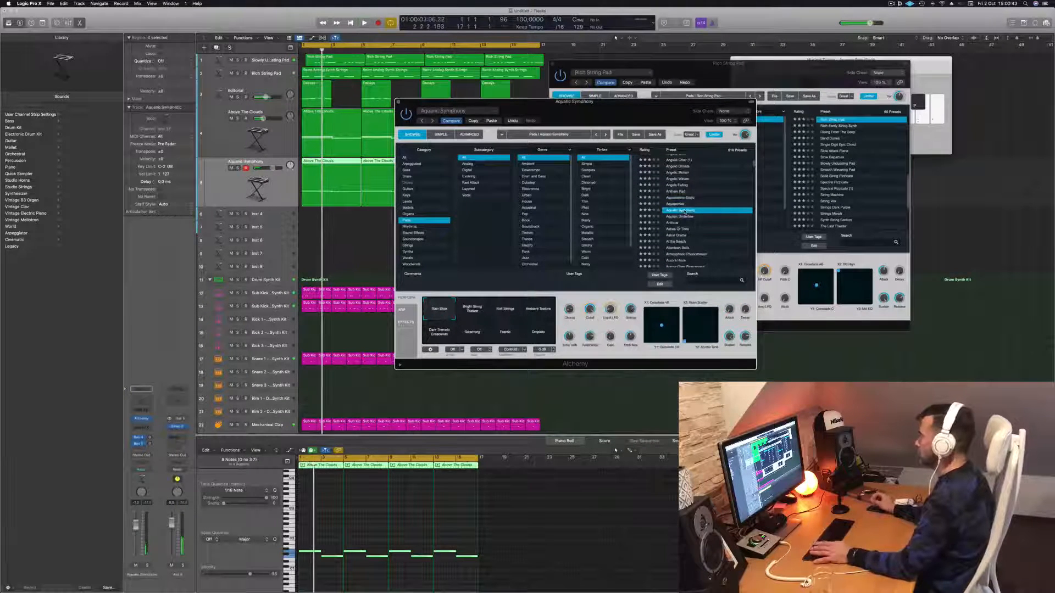
pyautogui.press('space')
# Audition the Atlantean Bells and Autumn presets on the lower pad track
pyautogui.scroll(-1, 700, 233)
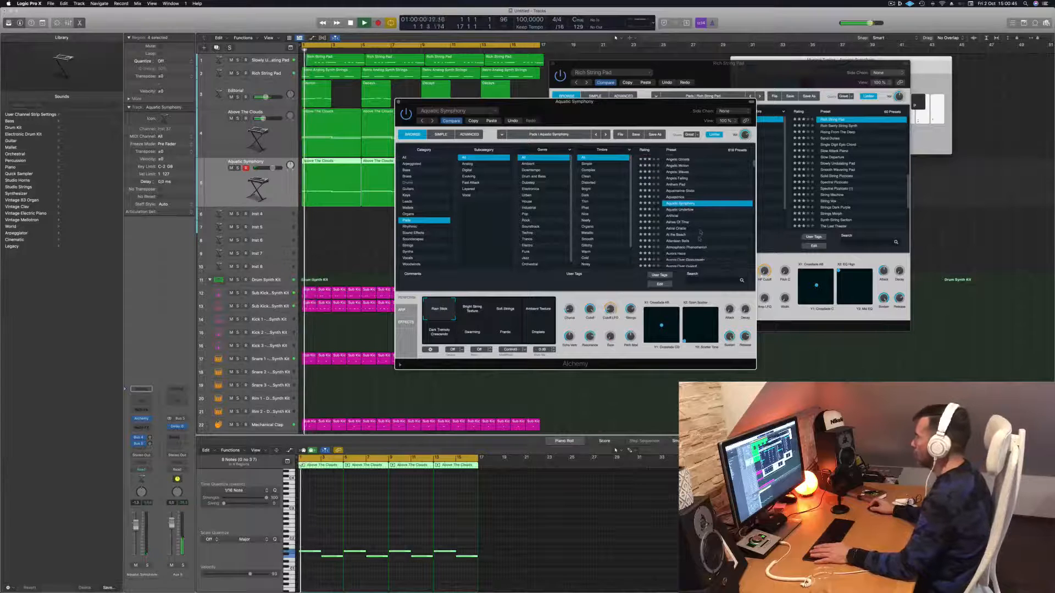
pyautogui.click(679, 241)
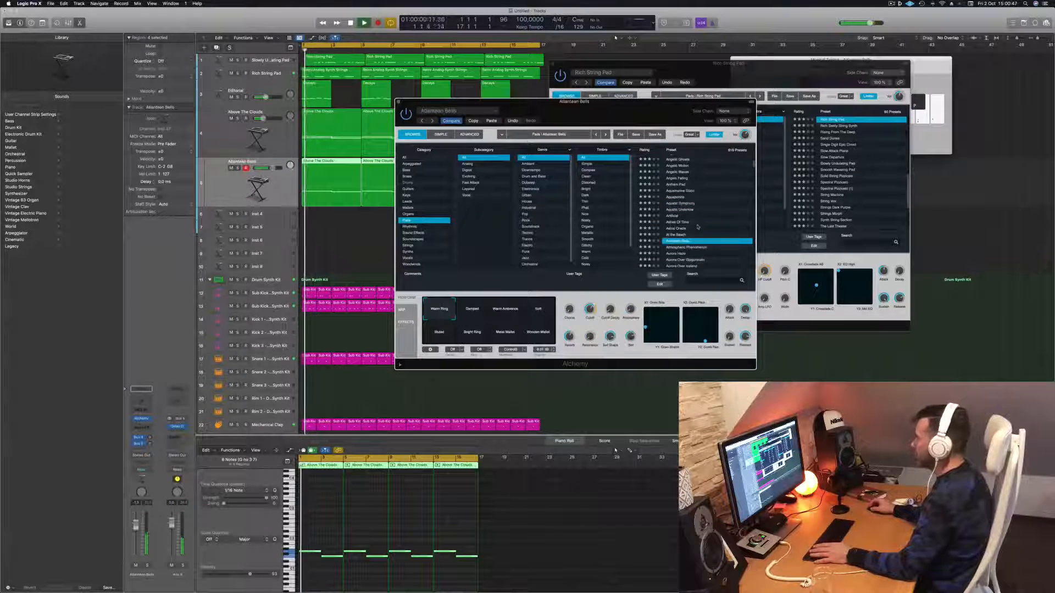
pyautogui.scroll(-4, 697, 227)
pyautogui.scroll(-3, 695, 217)
pyautogui.click(675, 226)
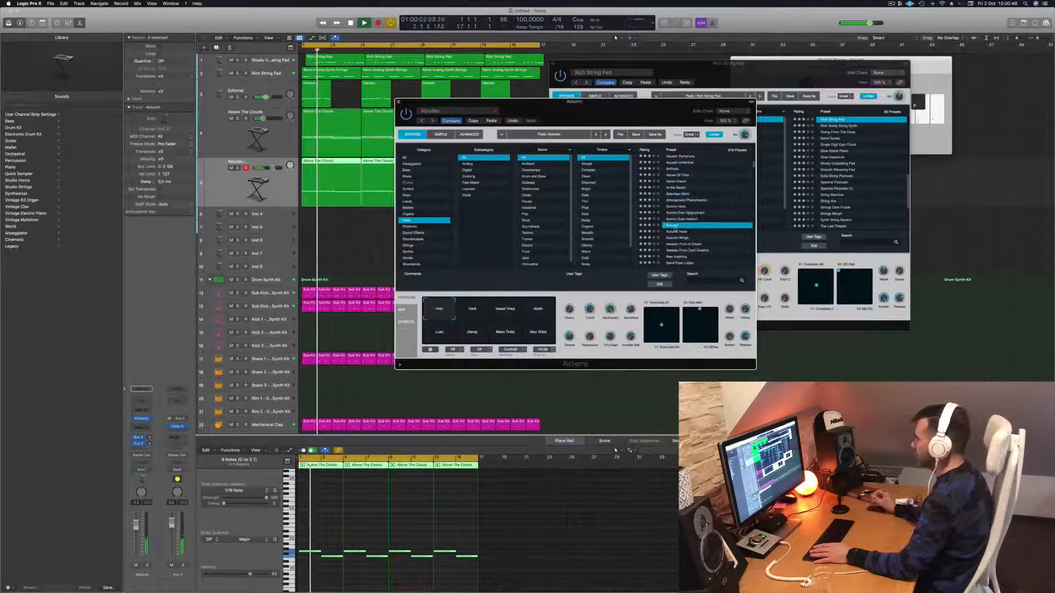
pyautogui.press('space')
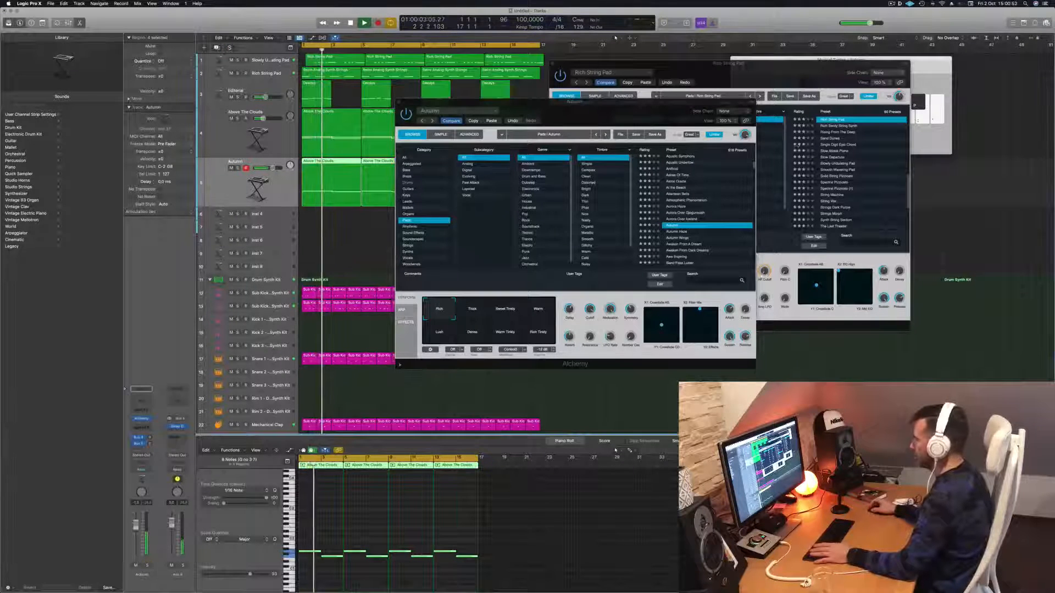
# Audition the Bending Around Synth preset on the lower pad track
pyautogui.scroll(-4, 681, 222)
pyautogui.click(682, 225)
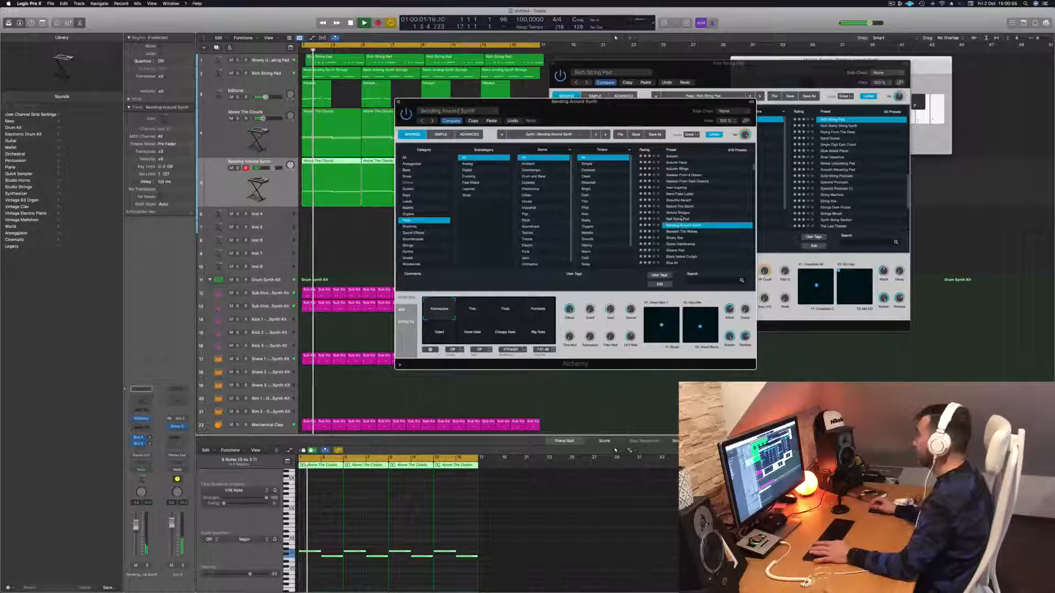
pyautogui.scroll(-2, 713, 212)
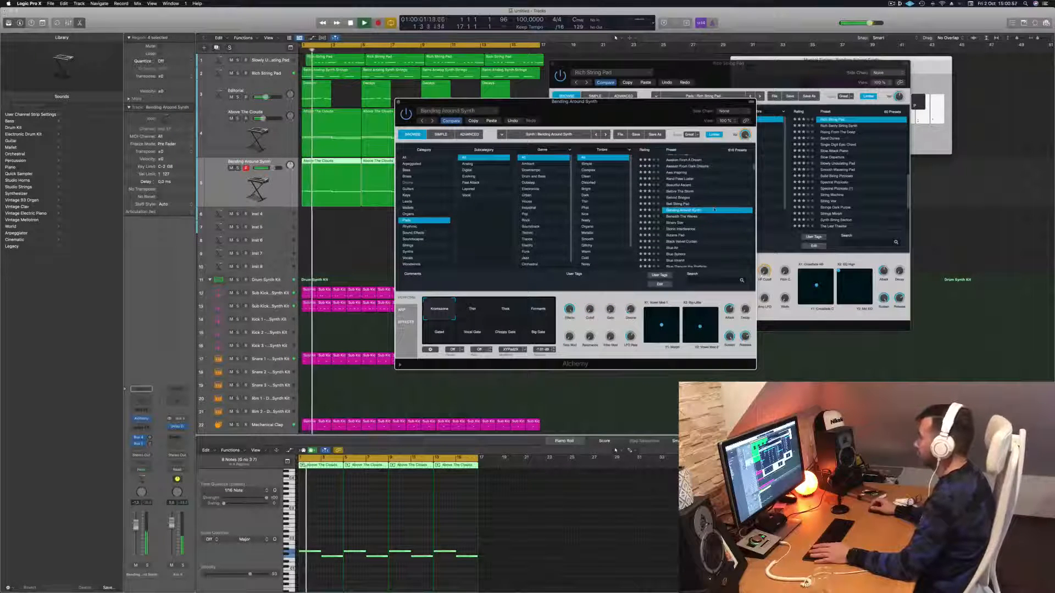
# Load the Binary Star pad preset on the lower pad track and check its sound in solo
pyautogui.click(676, 223)
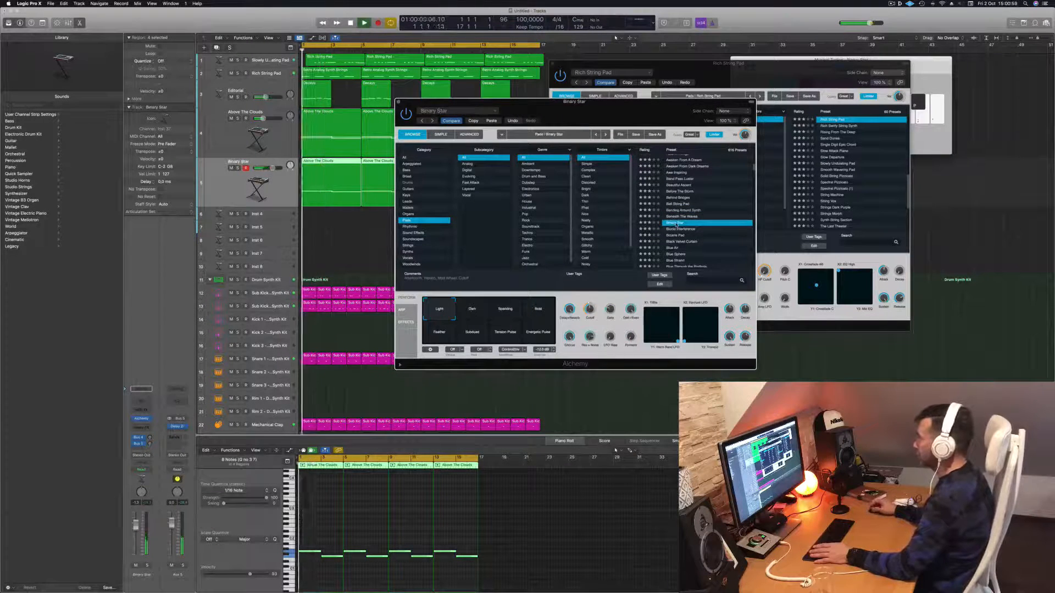
pyautogui.click(147, 565)
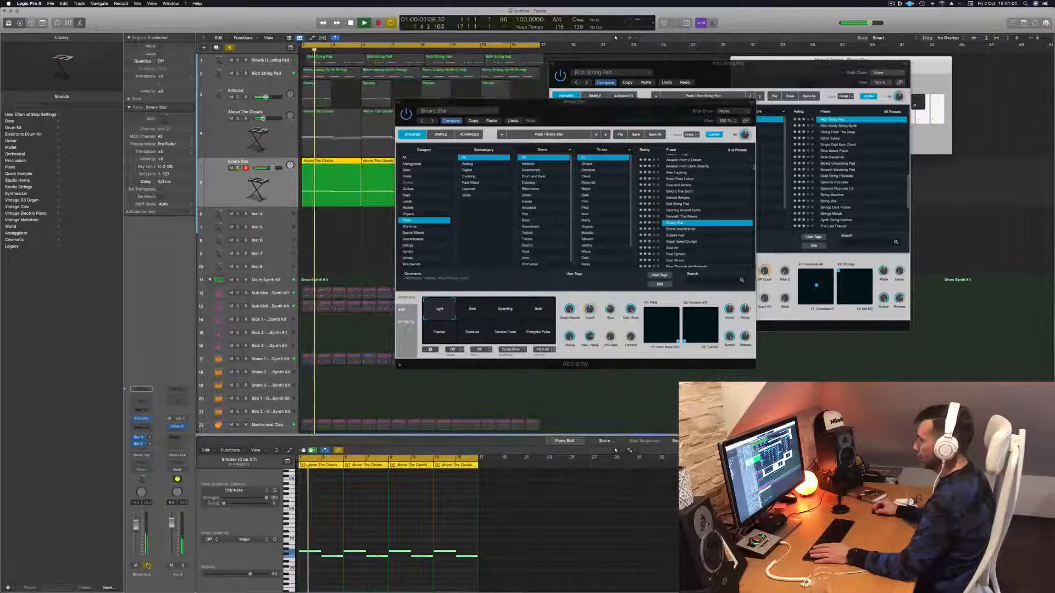
pyautogui.click(147, 565)
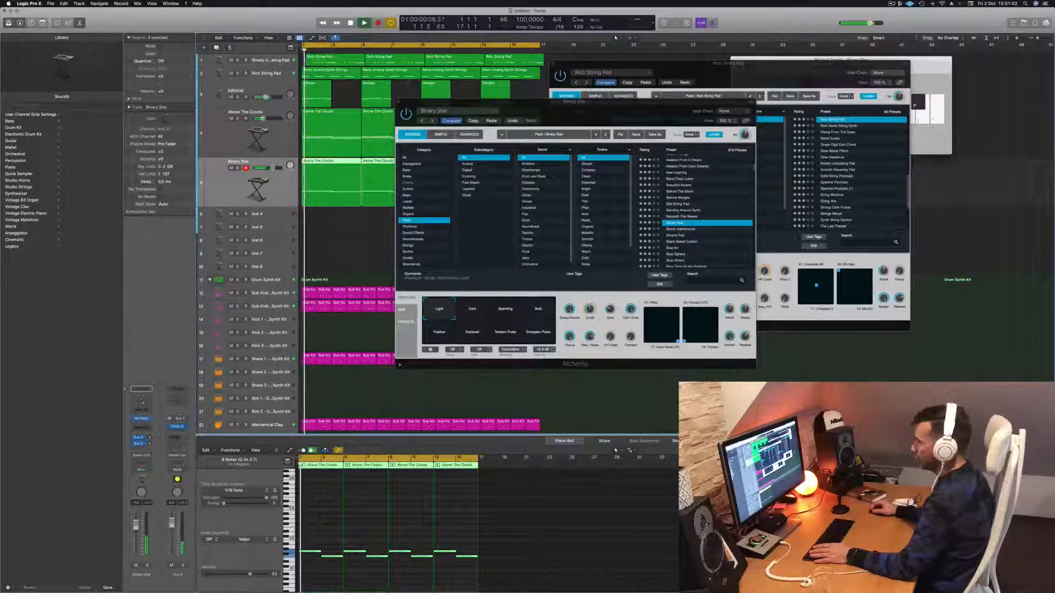
# Insert a Channel EQ on the Binary Star track and set its high cut to 340 Hz at 48 dB/Oct
pyautogui.click(142, 402)
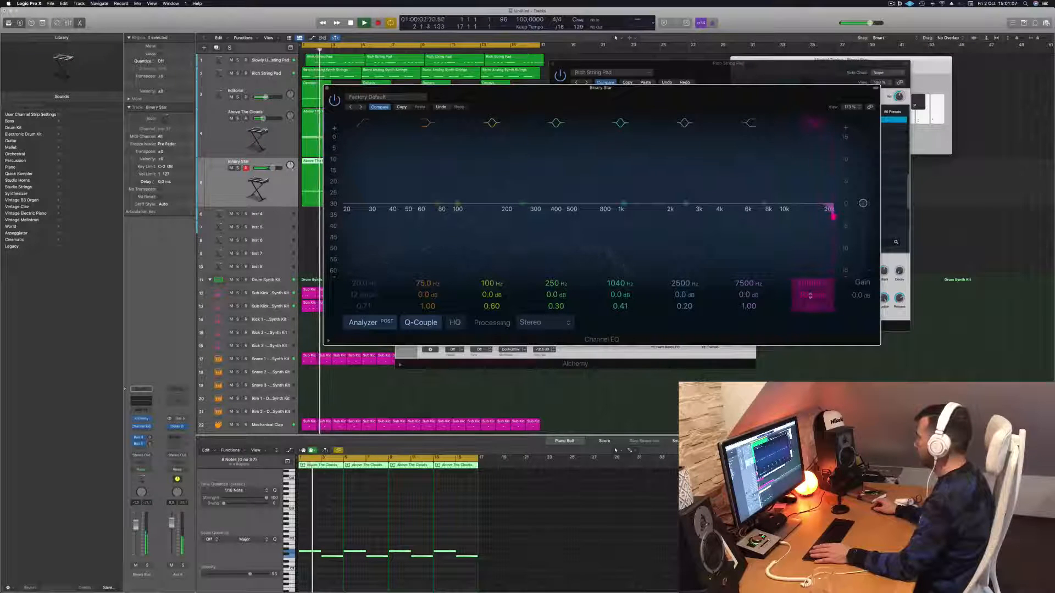
pyautogui.moveTo(811, 284); pyautogui.dragTo(811, 341)
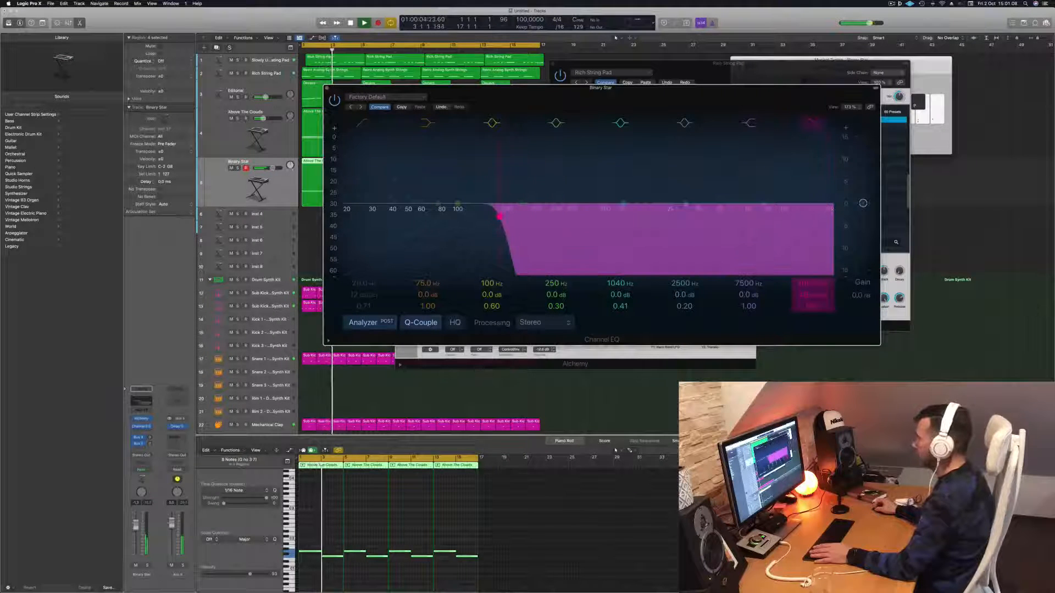
pyautogui.press('space')
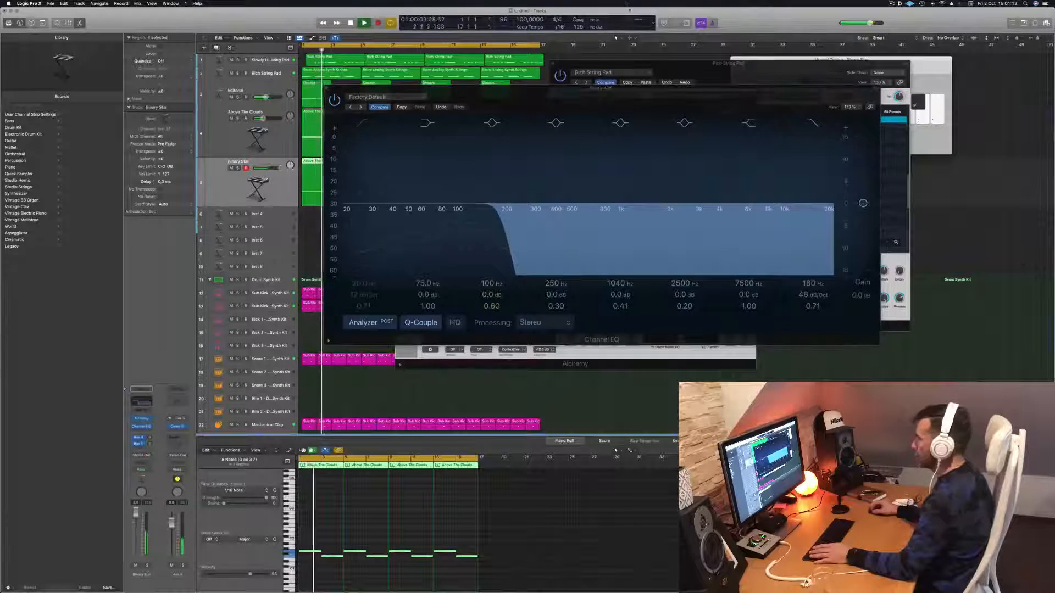
pyautogui.moveTo(585, 97); pyautogui.dragTo(714, 113)
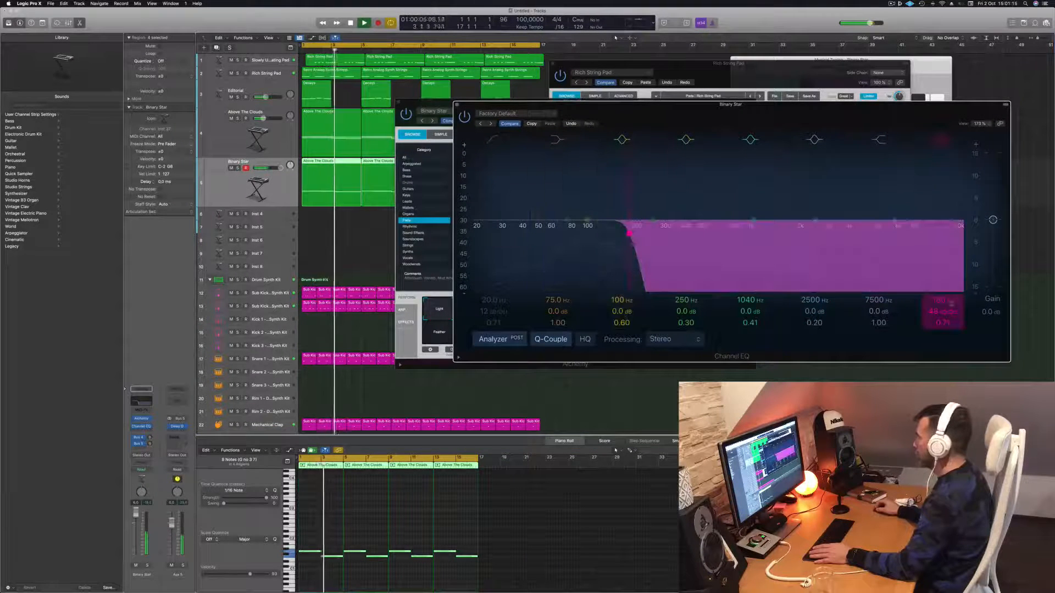
pyautogui.moveTo(629, 233); pyautogui.dragTo(675, 233)
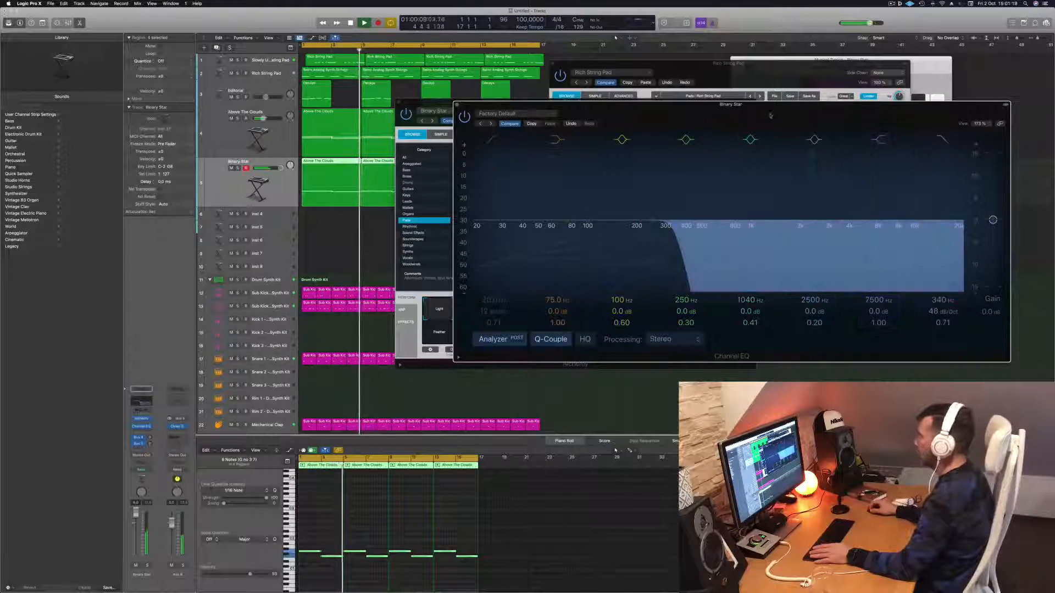
pyautogui.moveTo(772, 107); pyautogui.dragTo(614, 243)
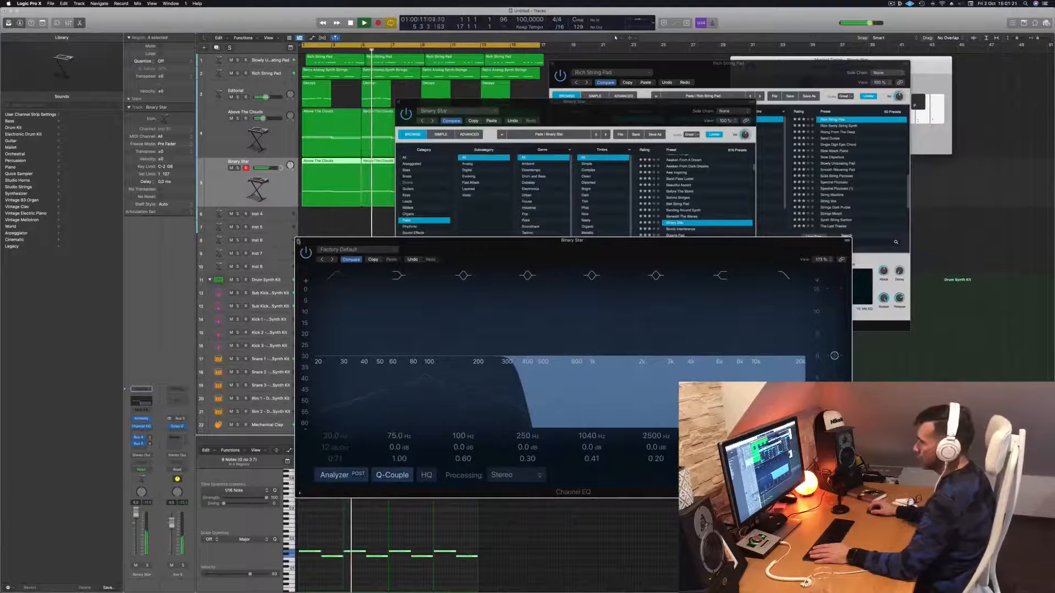
pyautogui.click(298, 241)
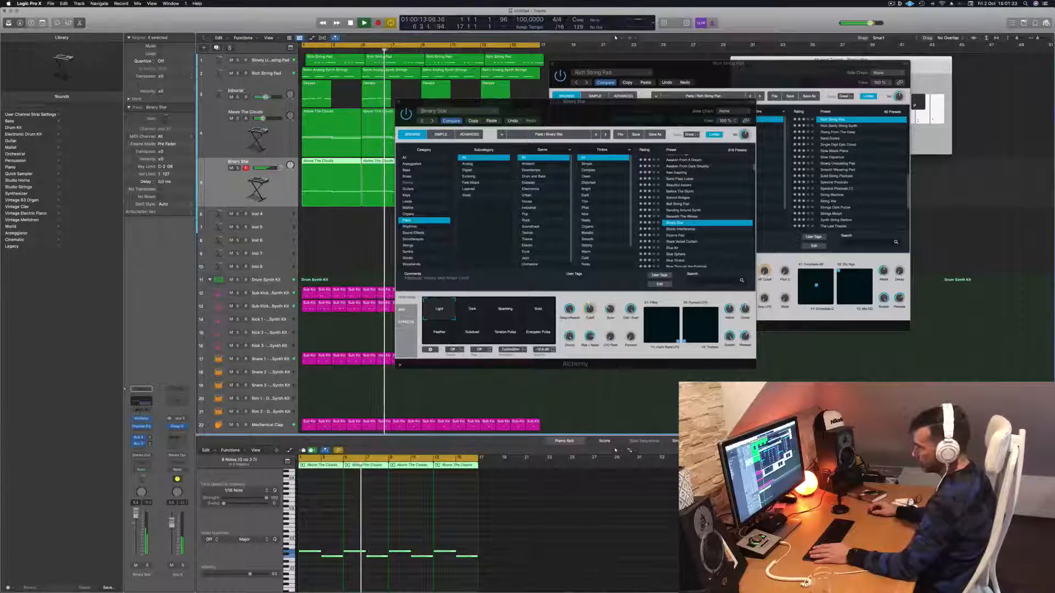
# Insert a stereo Compressor on the Binary Star track and rebalance its instrument output and channel volume
pyautogui.moveTo(744, 134); pyautogui.dragTo(745, 125)
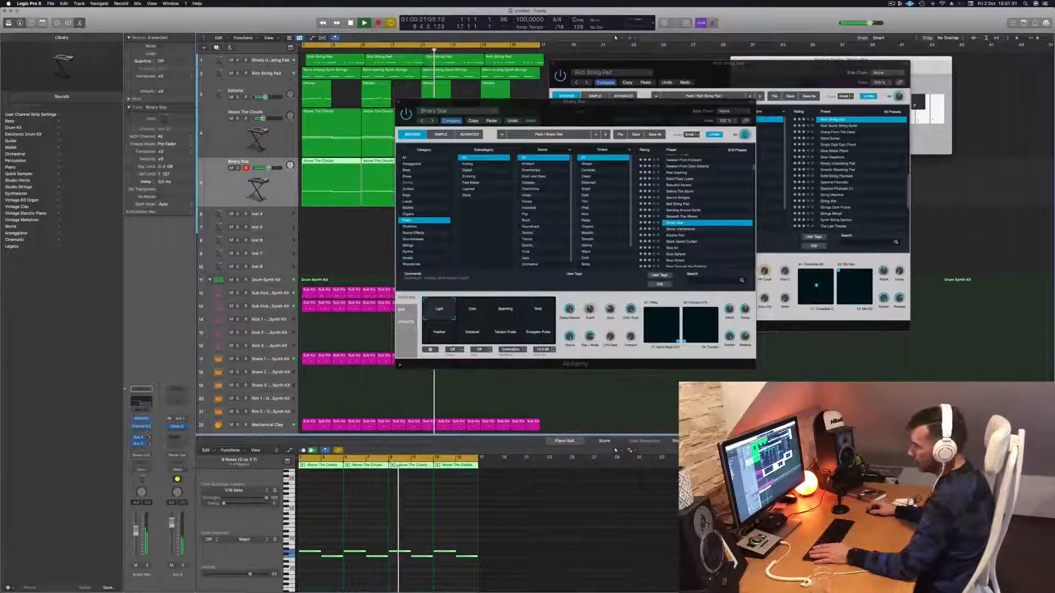
pyautogui.click(145, 432)
pyautogui.moveTo(160, 468)
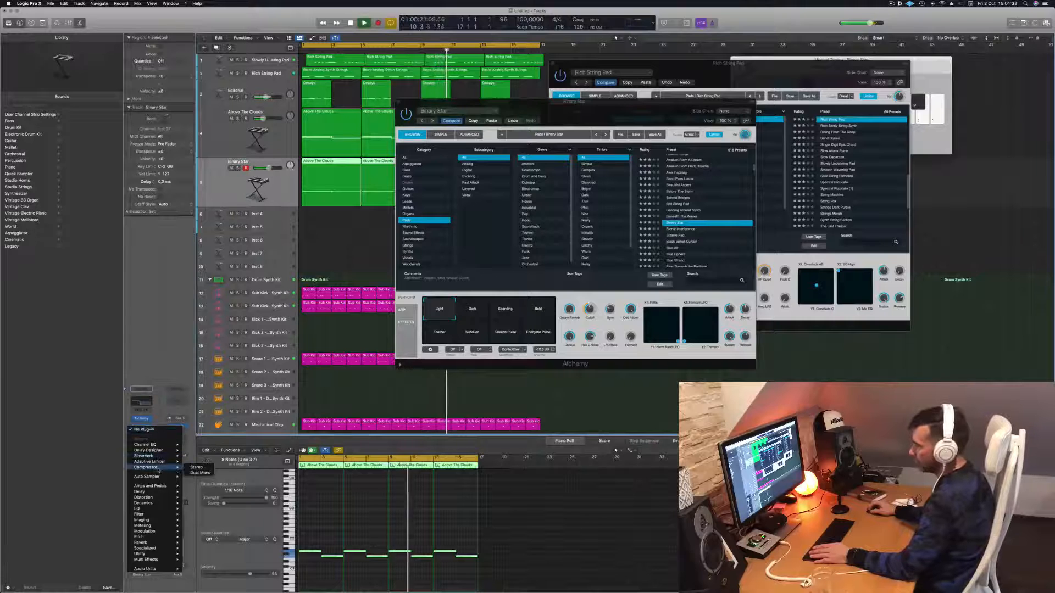
pyautogui.click(197, 468)
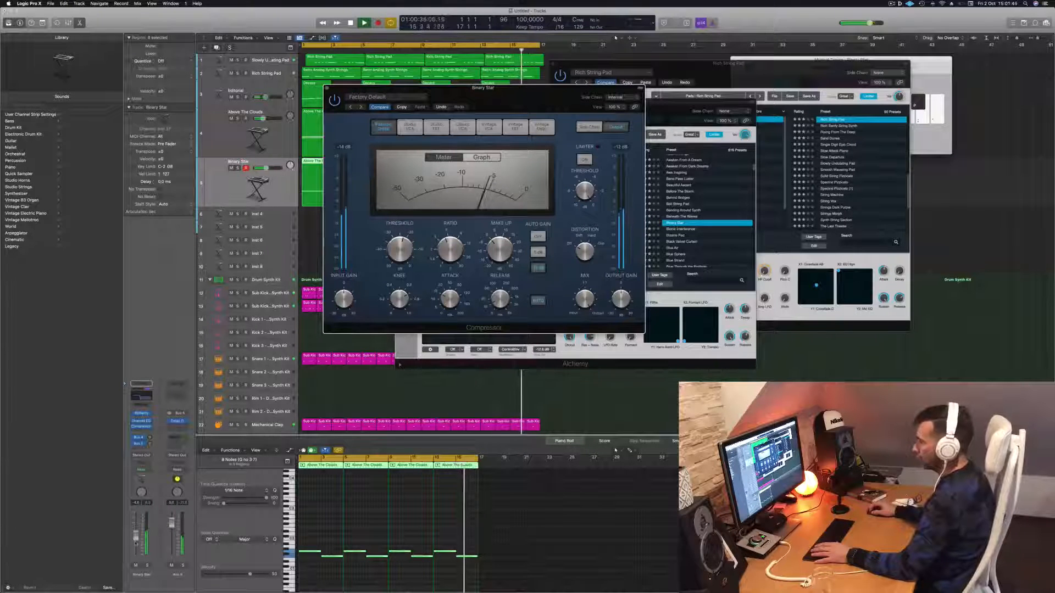
pyautogui.moveTo(136, 541); pyautogui.dragTo(135, 543)
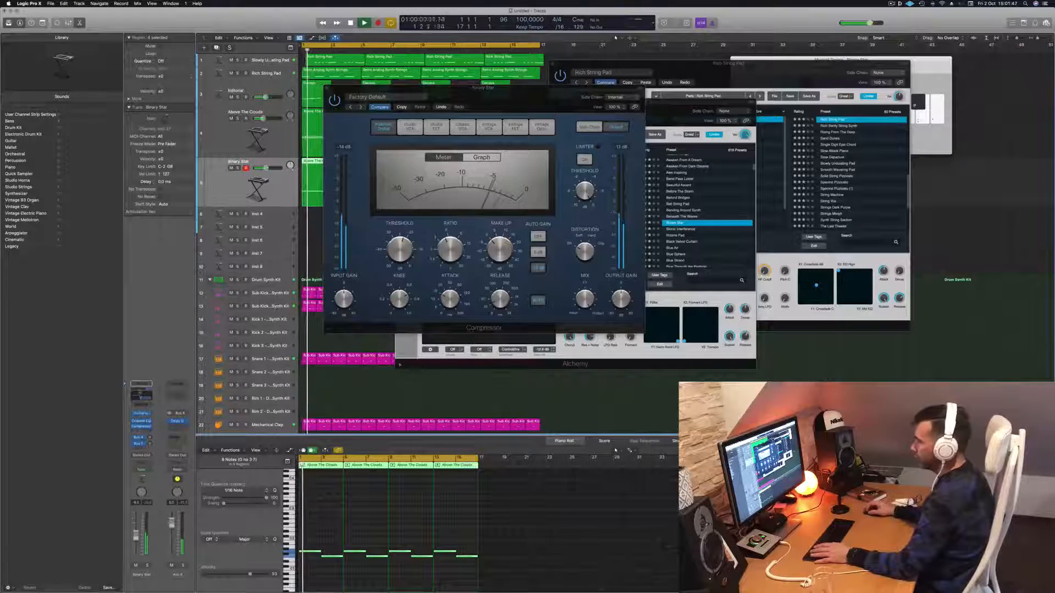
# Set the gain of the 75 Hz low shelf in the Binary Star Channel EQ to -2.4 dB
pyautogui.click(141, 394)
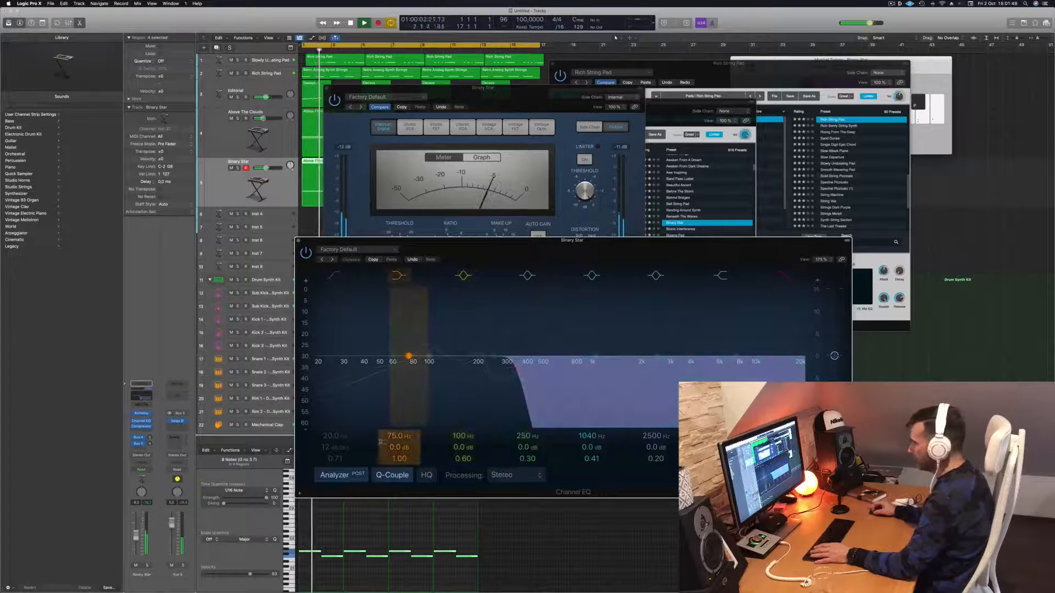
pyautogui.moveTo(399, 447); pyautogui.dragTo(400, 440)
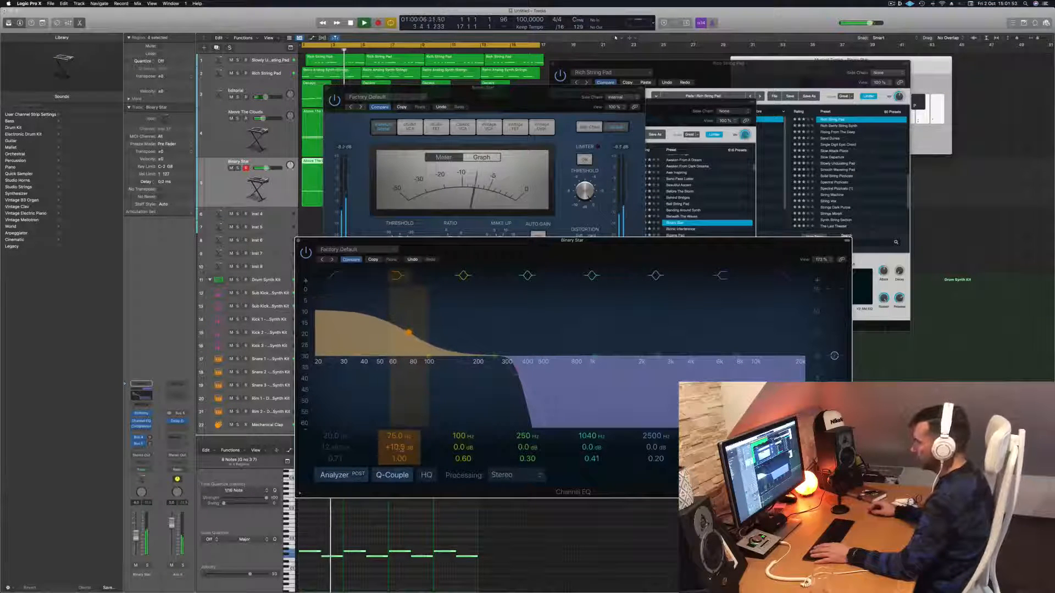
pyautogui.moveTo(515, 243); pyautogui.dragTo(611, 204)
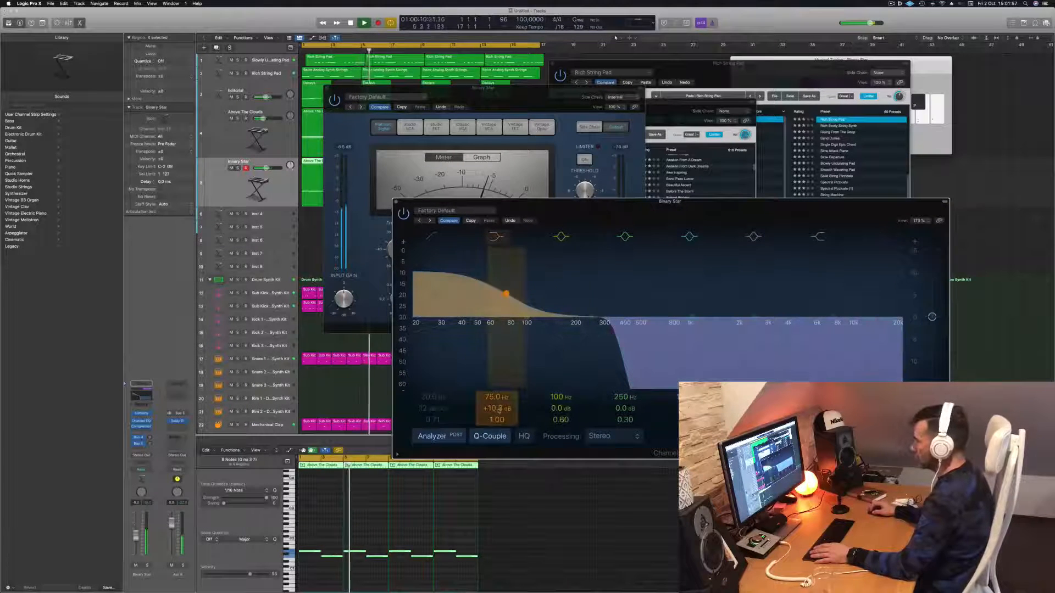
pyautogui.moveTo(496, 408); pyautogui.dragTo(496, 417)
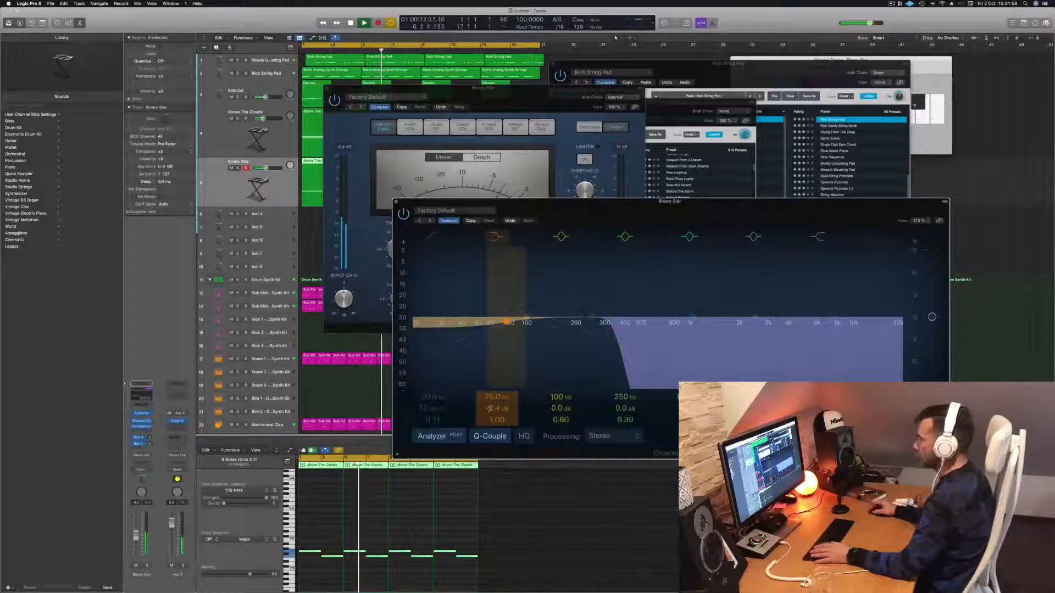
pyautogui.press('Return')
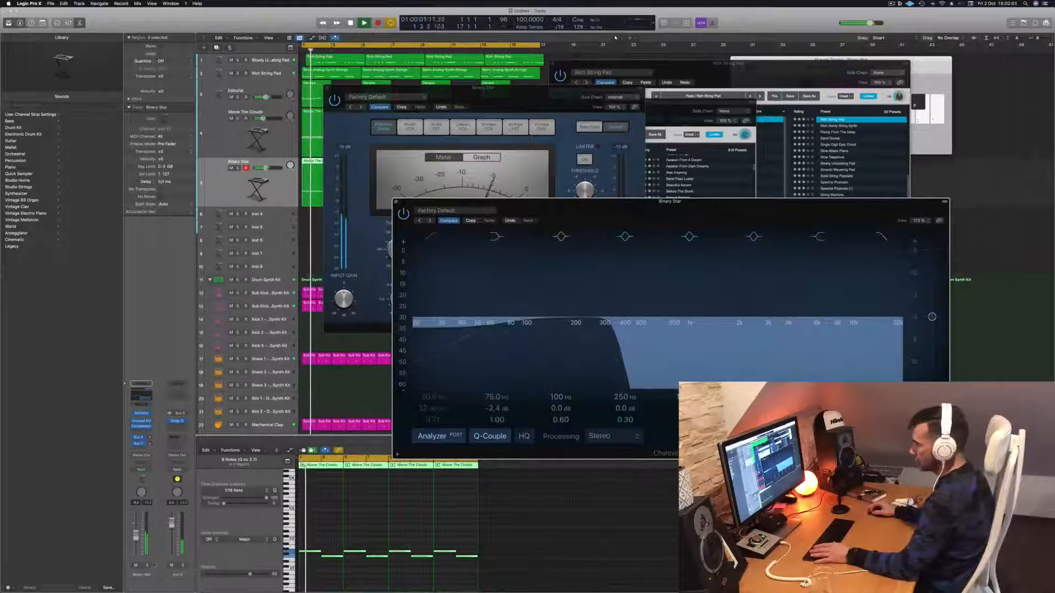
# Compare the Binary Star track in and out of solo, and raise its EQ high cut to 426 Hz
pyautogui.click(147, 565)
pyautogui.click(147, 565)
pyautogui.press('space')
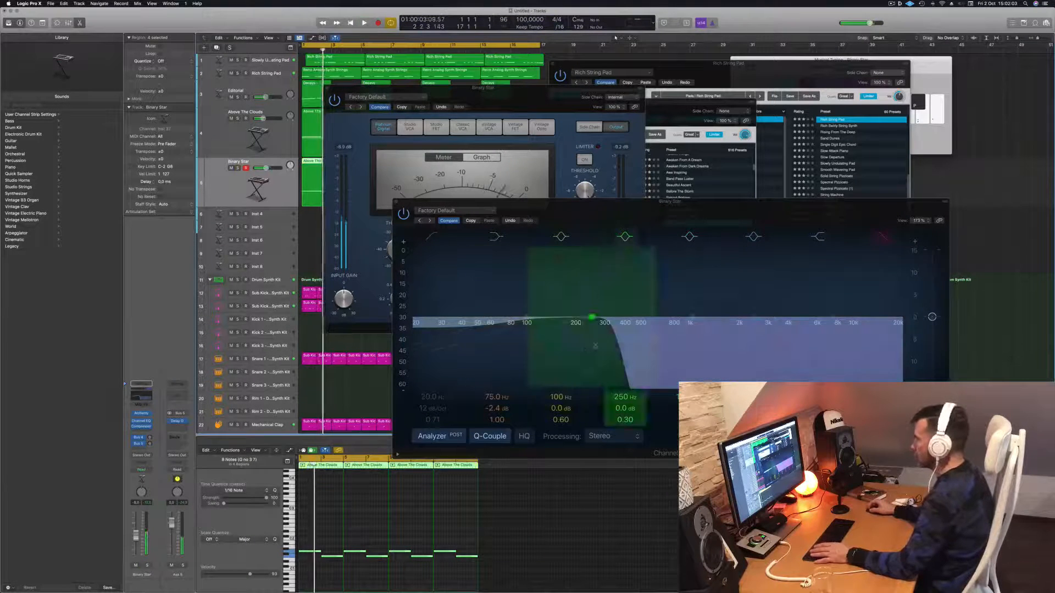
pyautogui.press('space')
pyautogui.moveTo(614, 332)
pyautogui.mouseDown()
pyautogui.moveTo(889, 332)
pyautogui.moveTo(631, 334)
pyautogui.mouseUp()
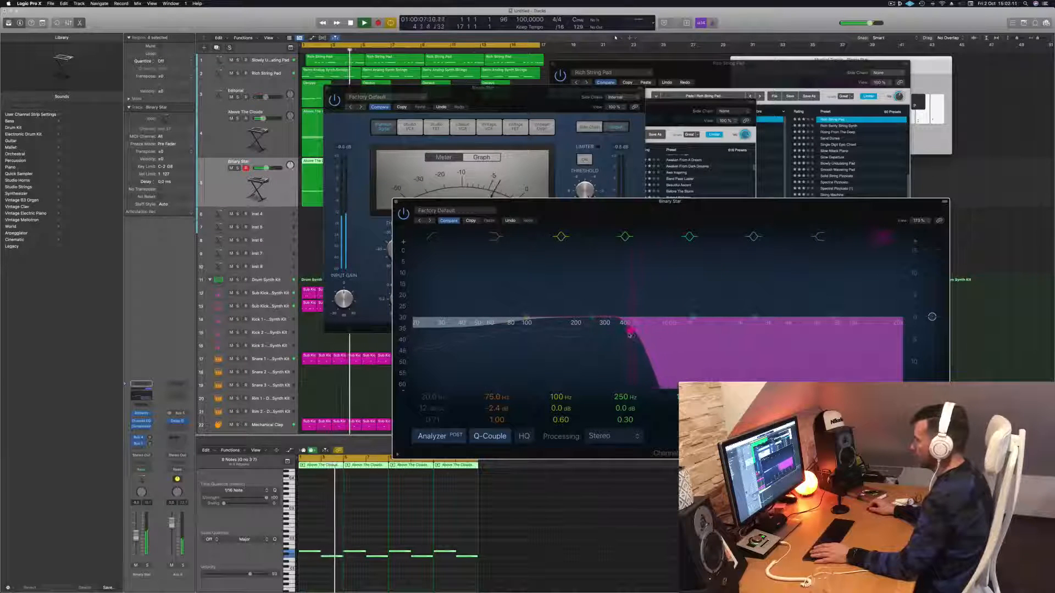
# Close the Compressor and Rich String Pad windows and move the Binary Star synth and EQ windows clear of the regions
pyautogui.moveTo(494, 88); pyautogui.dragTo(722, 92)
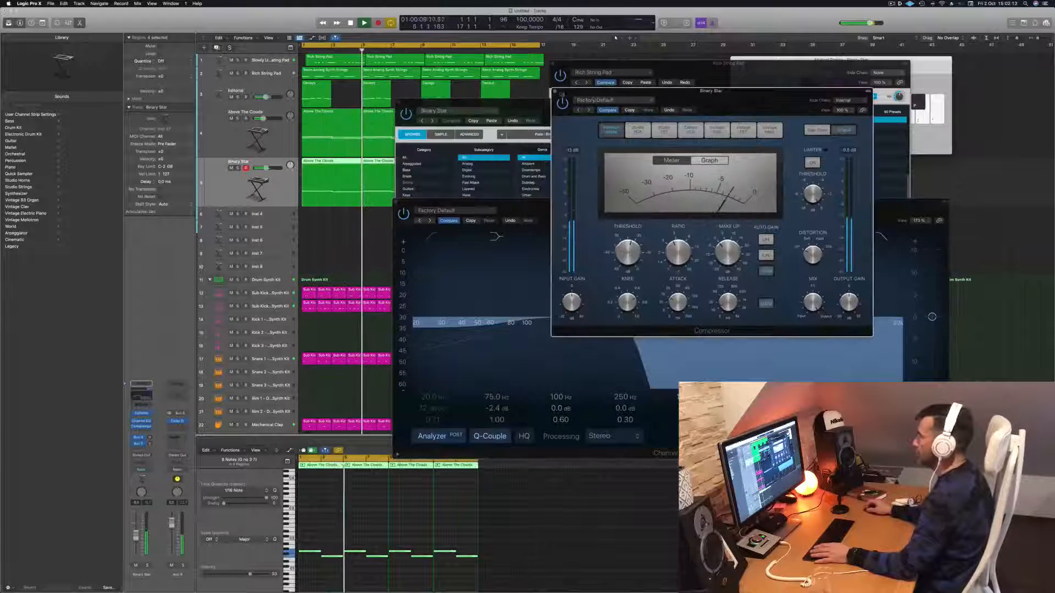
pyautogui.click(555, 92)
pyautogui.click(554, 64)
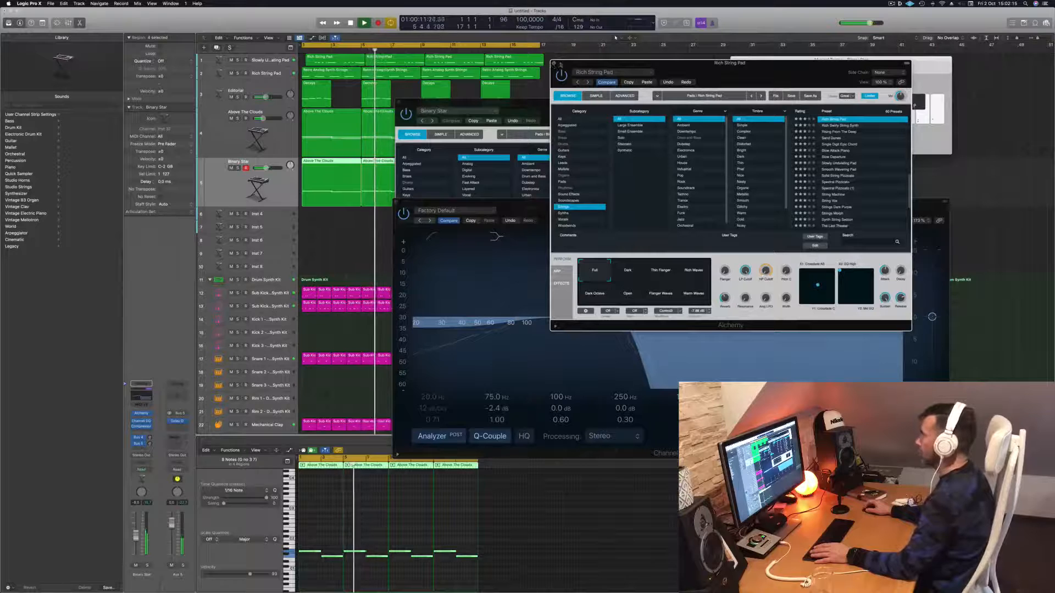
pyautogui.click(554, 64)
pyautogui.moveTo(555, 105); pyautogui.dragTo(887, 81)
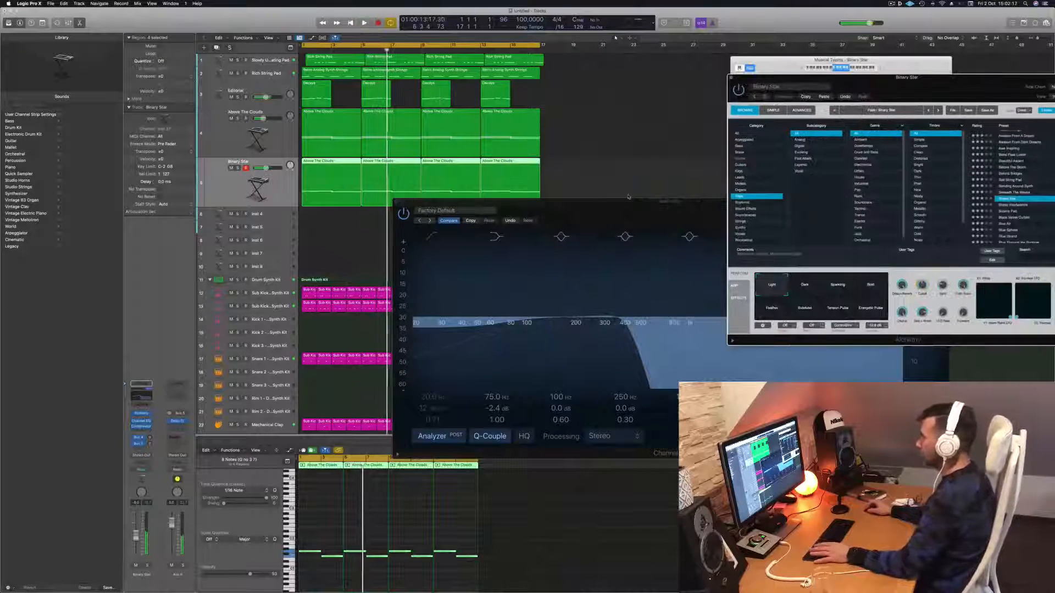
pyautogui.moveTo(587, 215); pyautogui.dragTo(732, 169)
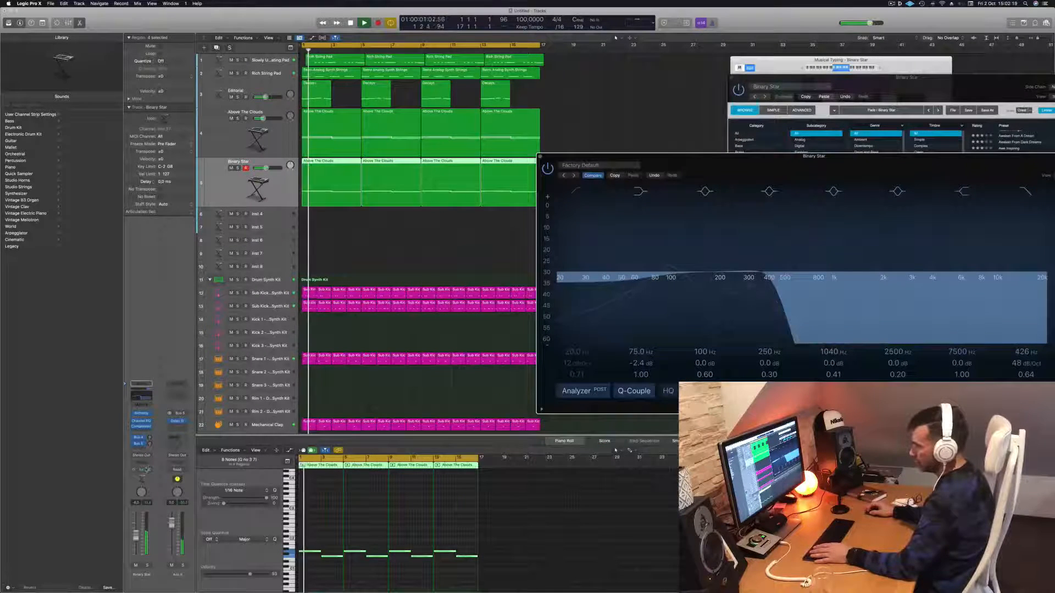
# Record a high cut frequency sweep on the Binary Star EQ in Touch automation mode, then return the track to Read
pyautogui.click(141, 470)
pyautogui.click(146, 476)
pyautogui.moveTo(714, 156); pyautogui.dragTo(502, 188)
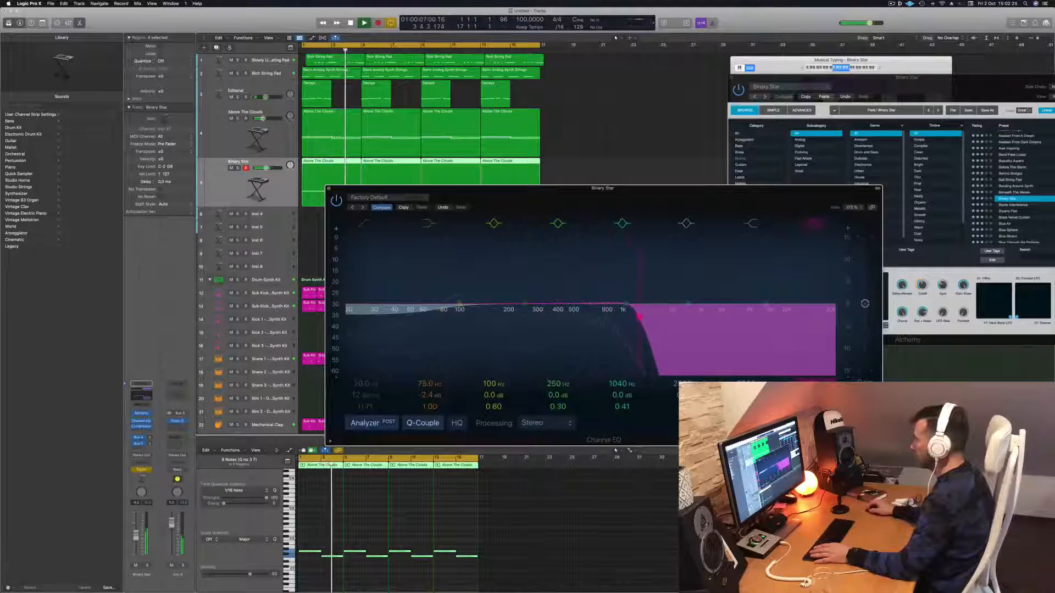
pyautogui.moveTo(639, 317); pyautogui.dragTo(543, 317)
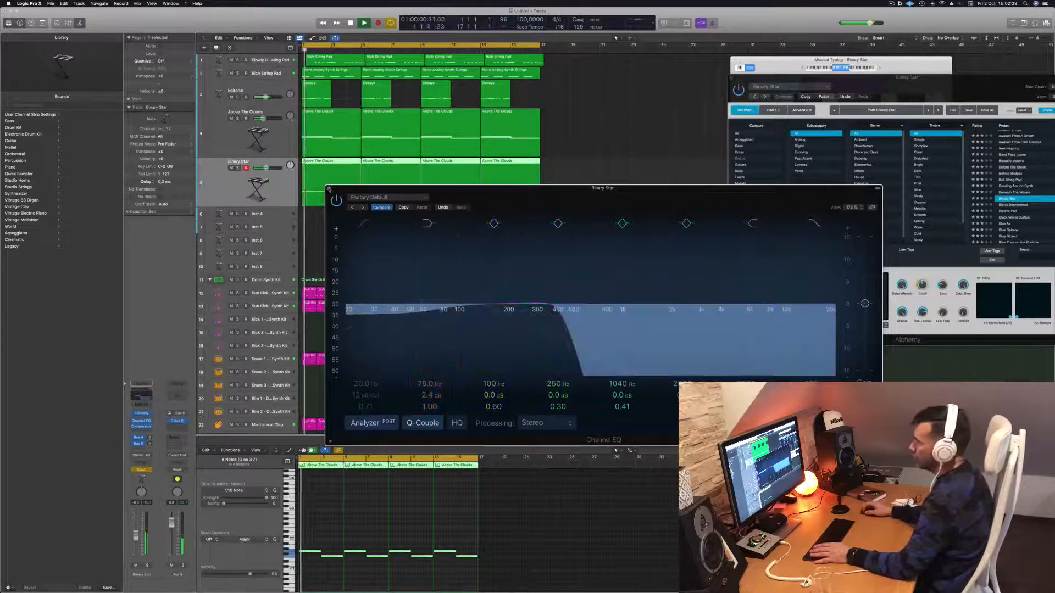
pyautogui.click(329, 189)
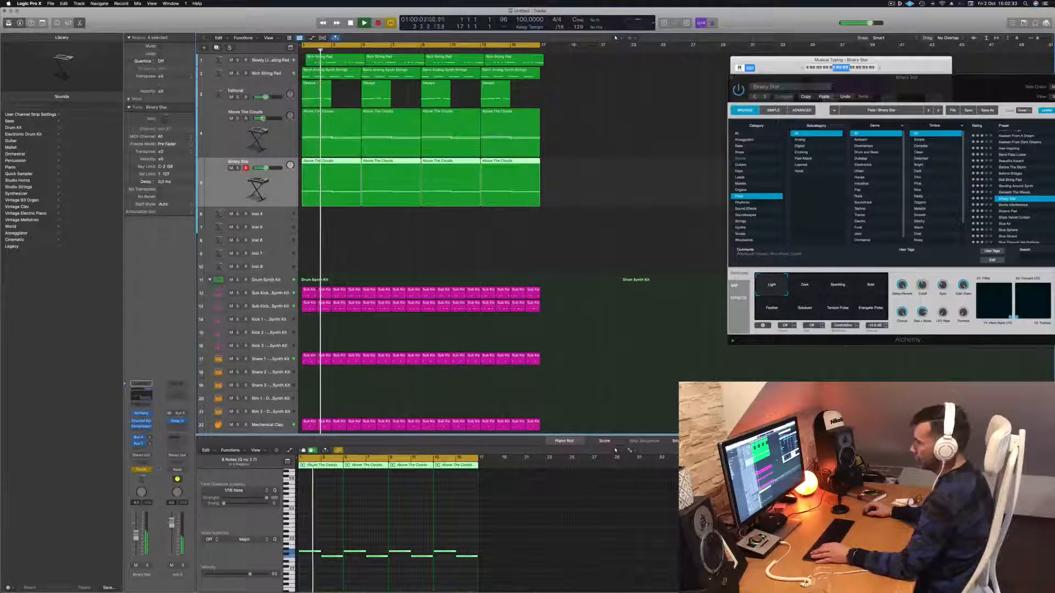
pyautogui.click(147, 470)
pyautogui.click(146, 465)
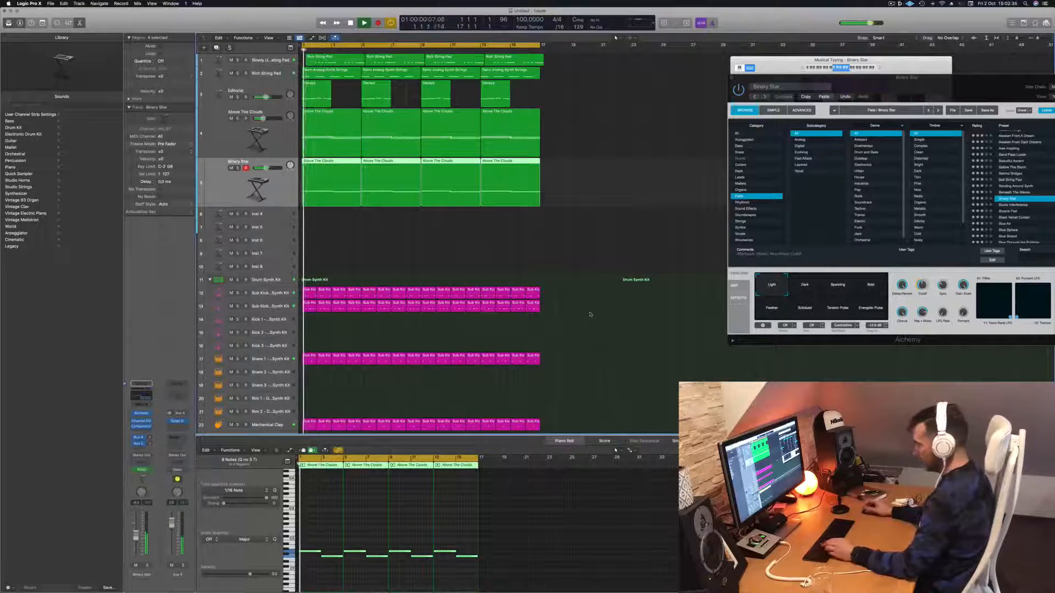
# Hide Musical Typing and display the Channel EQ High Cut Frequency automation on the Binary Star track
pyautogui.press('super+k')
pyautogui.press('a')
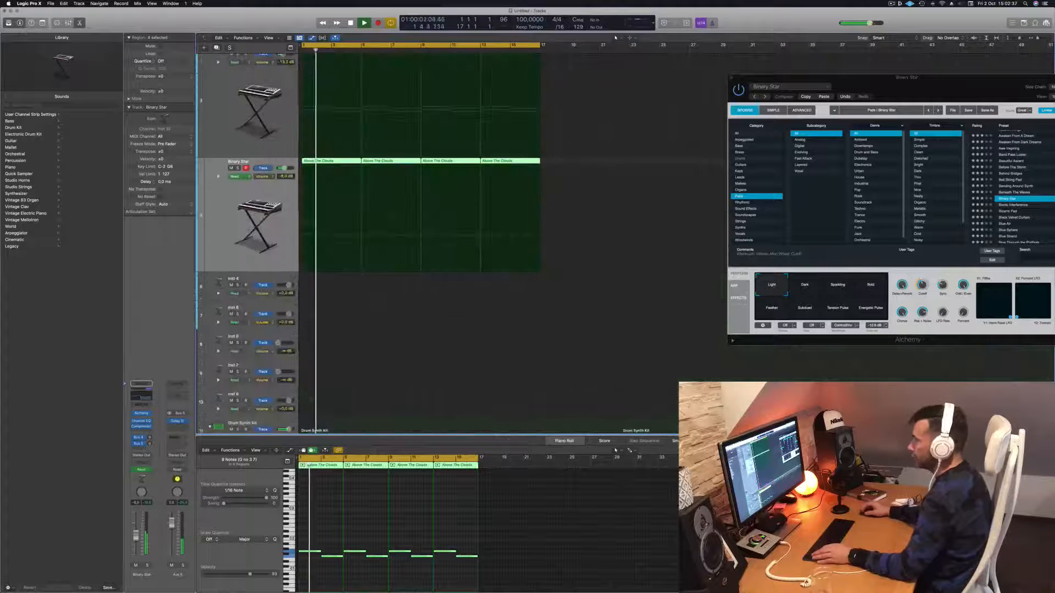
pyautogui.click(262, 176)
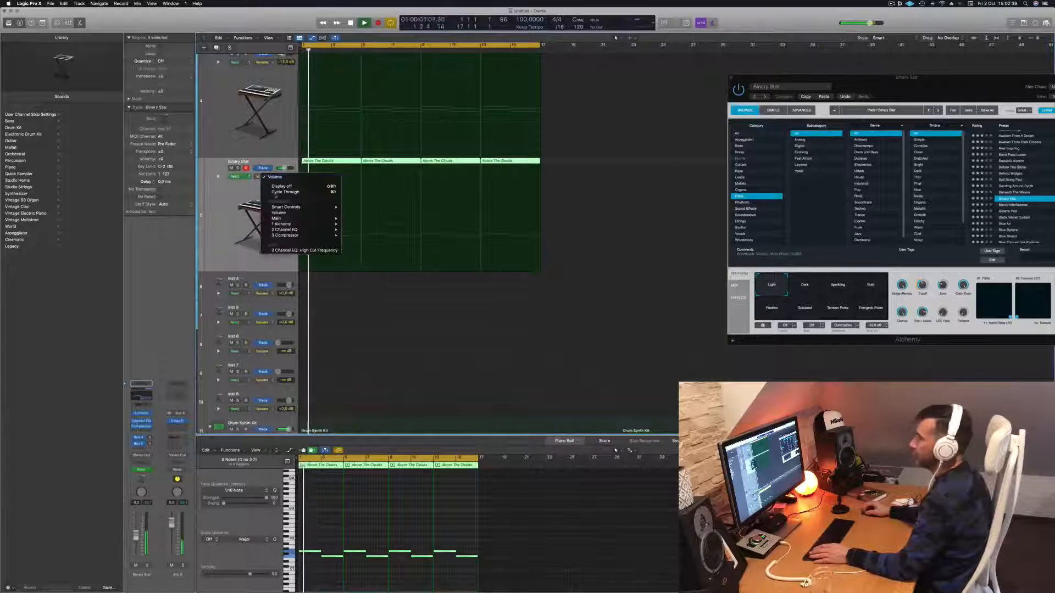
pyautogui.click(296, 249)
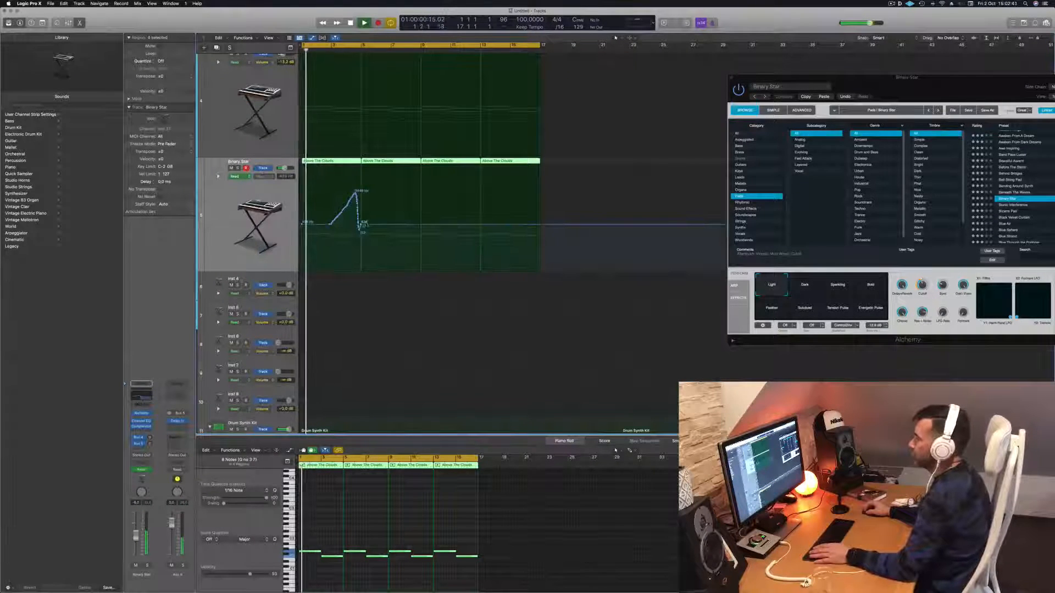
# Replace the recorded sweep with a straight high cut ramp rising from bar 3 to bar 5 and dropping back to the base frequency
pyautogui.moveTo(361, 224); pyautogui.dragTo(302, 225)
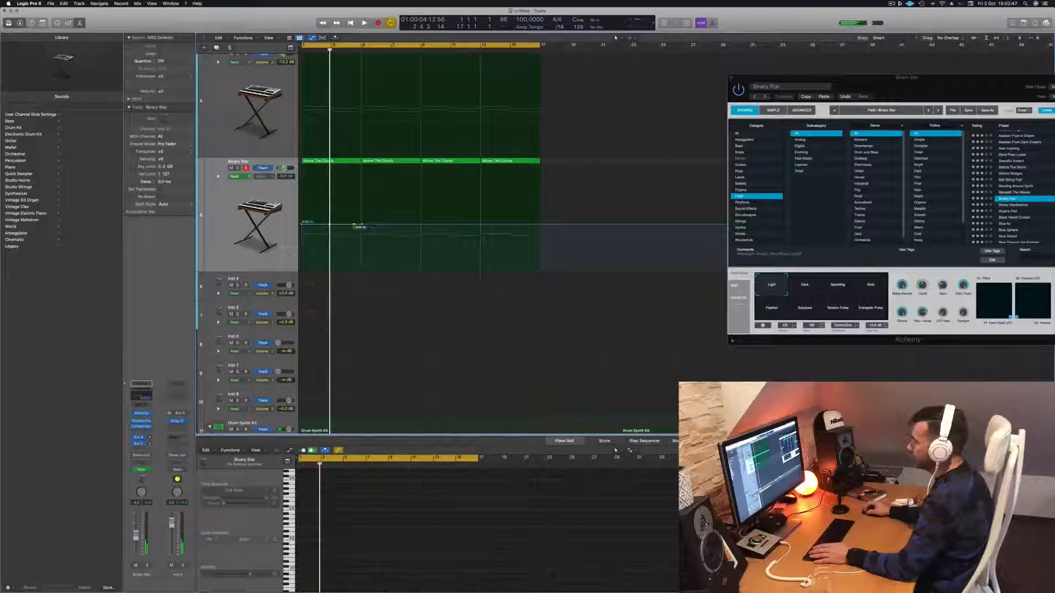
pyautogui.moveTo(354, 225); pyautogui.dragTo(356, 183)
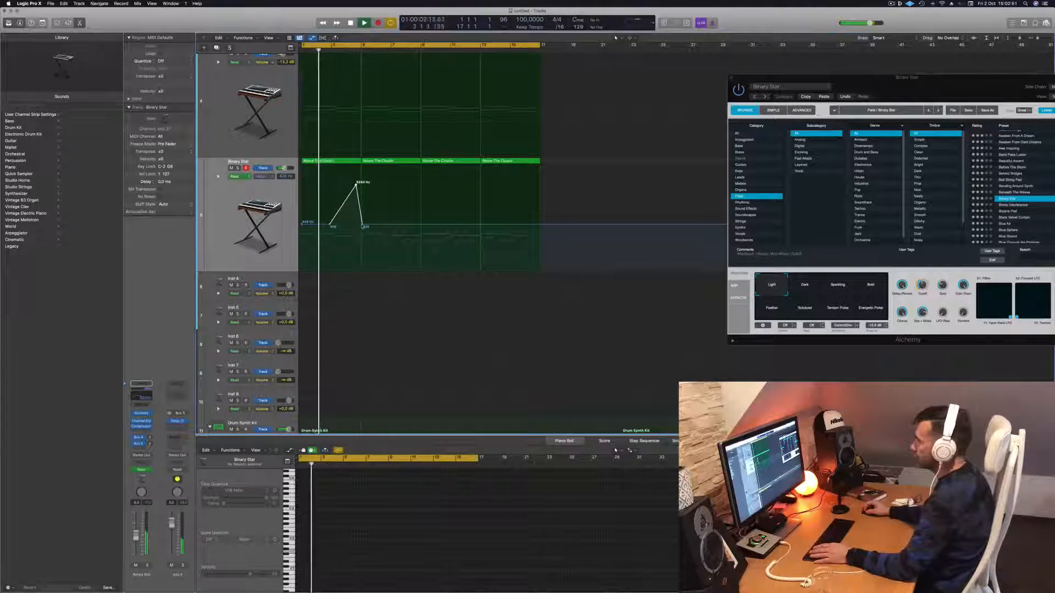
pyautogui.moveTo(362, 225); pyautogui.dragTo(360, 226)
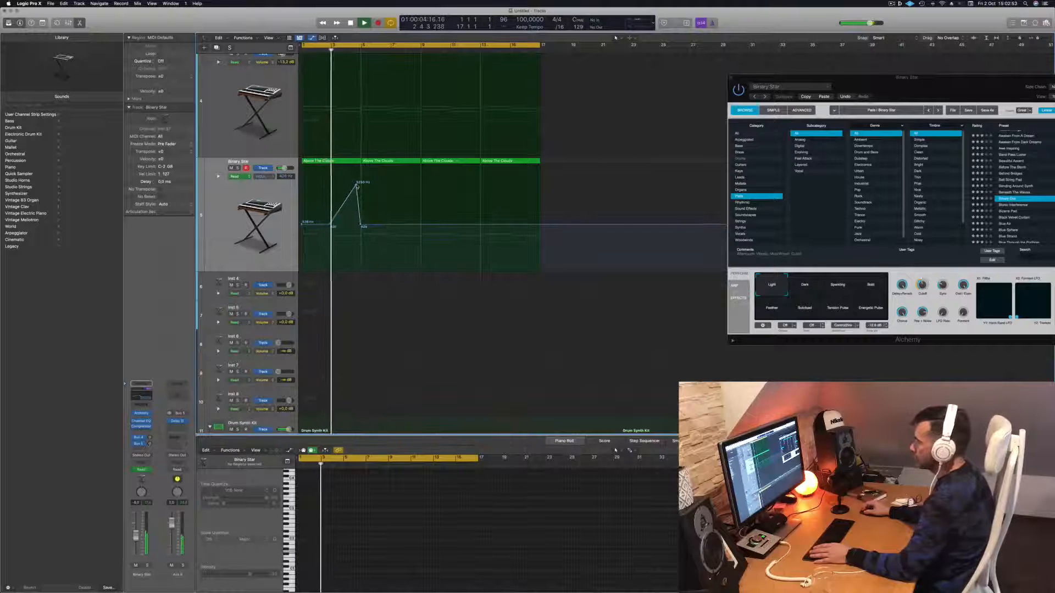
pyautogui.moveTo(357, 186); pyautogui.dragTo(360, 187)
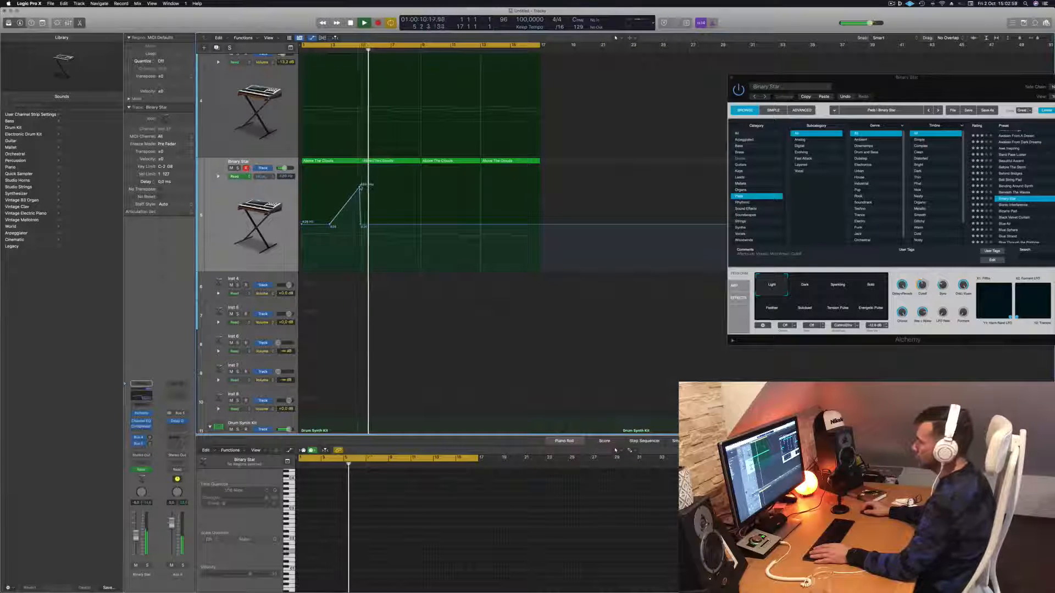
# Return playback to the start and delete the three repeated Binary Star regions after the first one
pyautogui.press('Return')
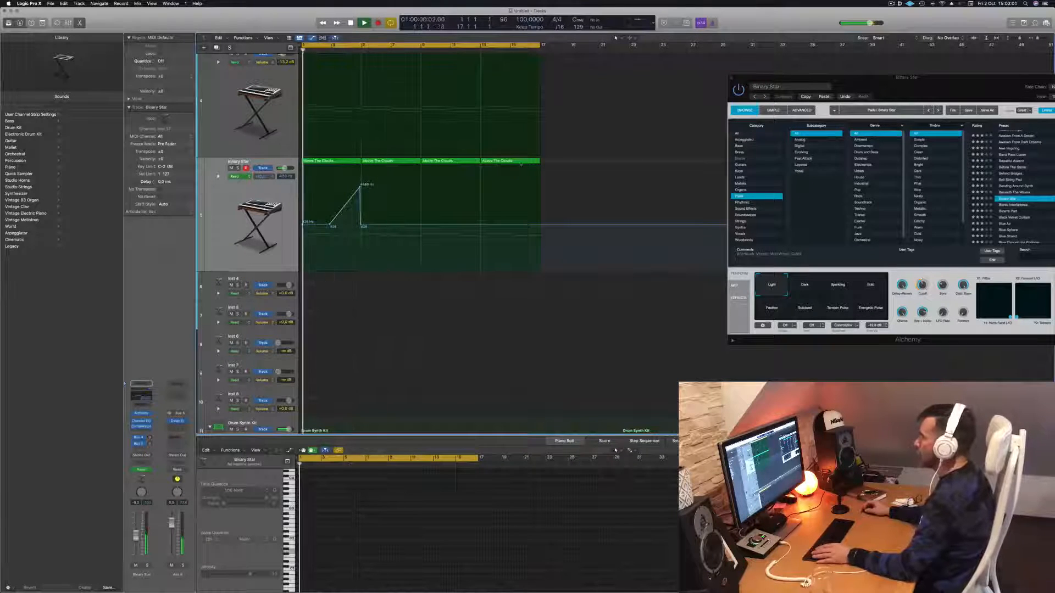
pyautogui.moveTo(550, 161); pyautogui.dragTo(399, 163)
pyautogui.press('Delete')
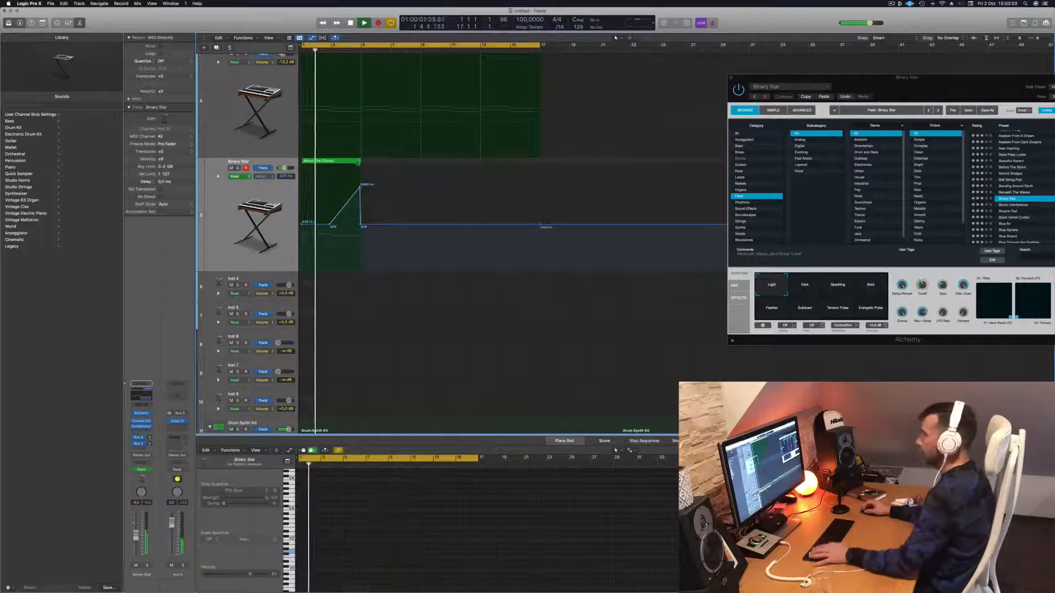
# Restart playback and repeat the first Binary Star region with its high cut automation three times, filling the track up to bar 17
pyautogui.press('Return')
pyautogui.moveTo(333, 165); pyautogui.dragTo(455, 165)
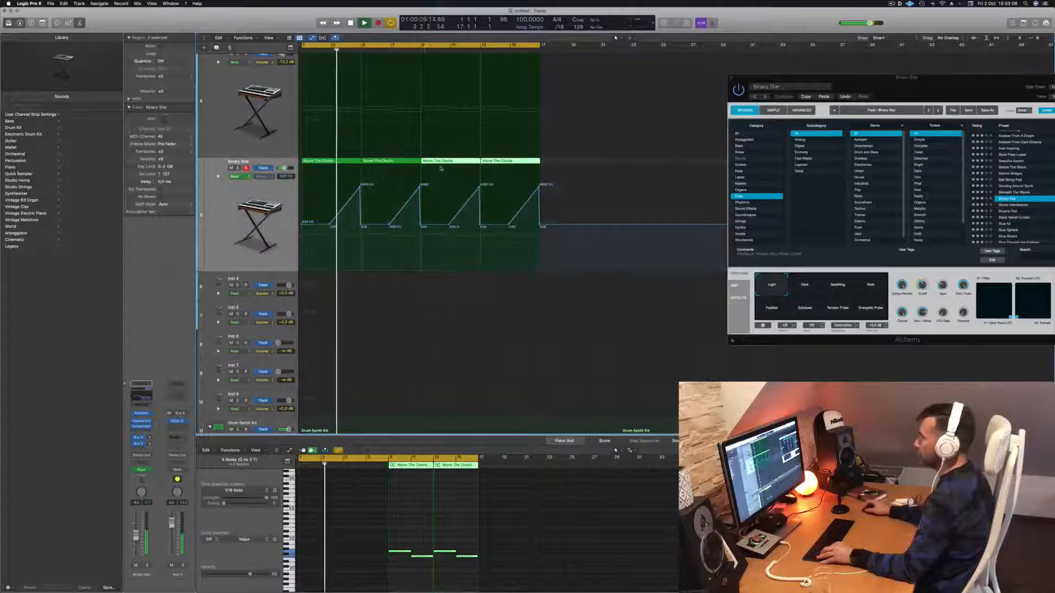
# Select all regions on every track and repeat them once so the whole arrangement extends from bar 17 to bar 33
pyautogui.scroll(-4, 436, 171)
pyautogui.scroll(-6, 411, 195)
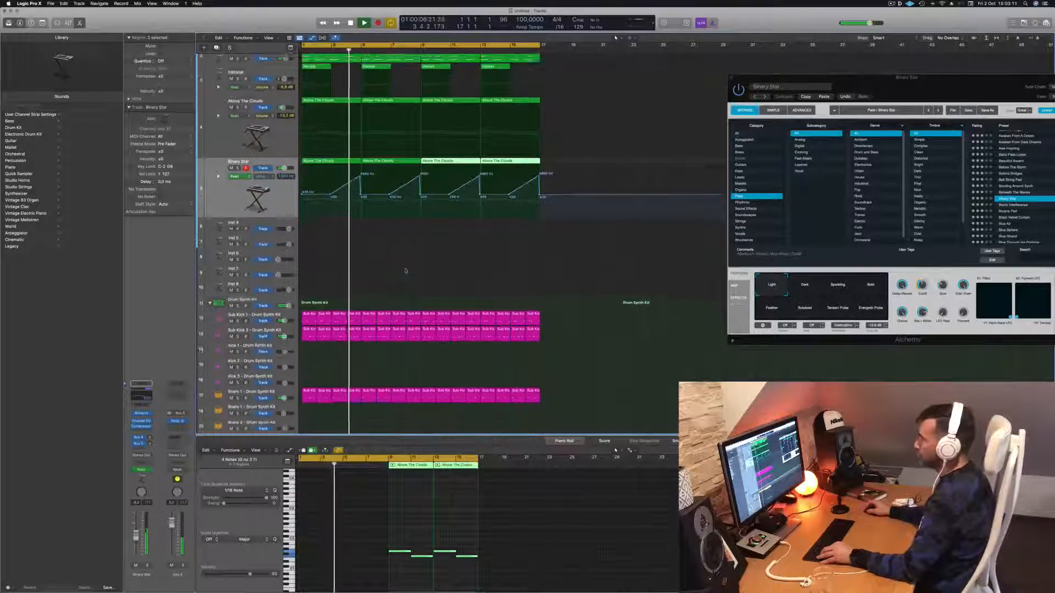
pyautogui.scroll(-2, 444, 202)
pyautogui.press('super+a')
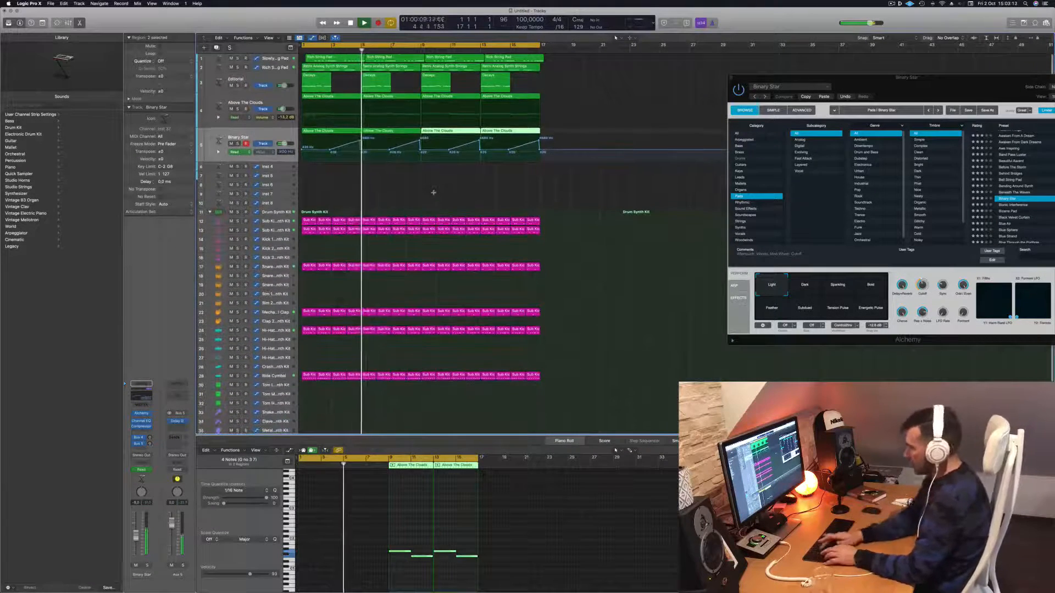
pyautogui.press('super+r')
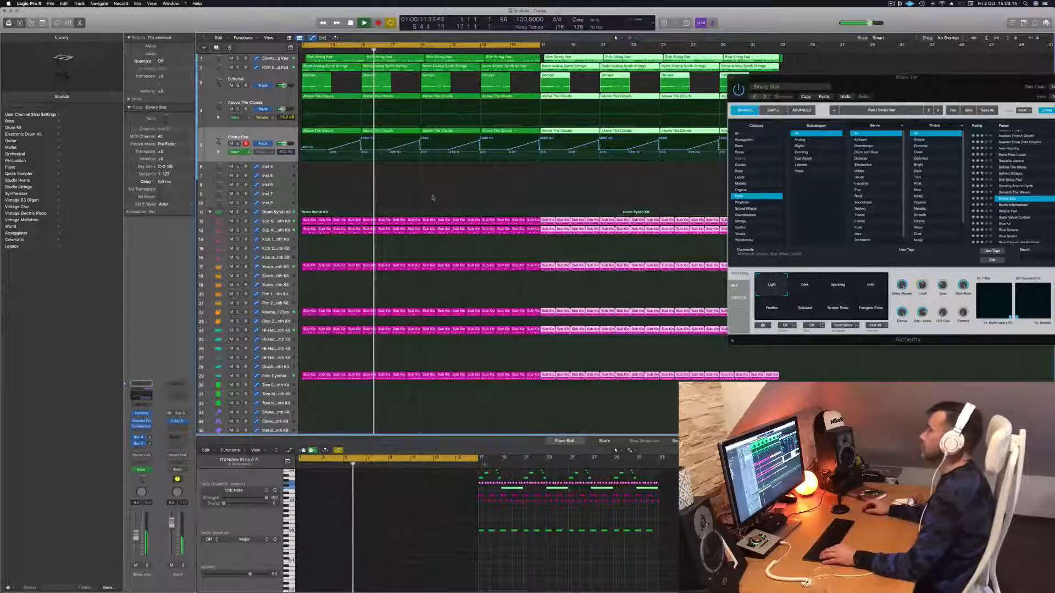
pyautogui.hscroll(-5, 433, 193)
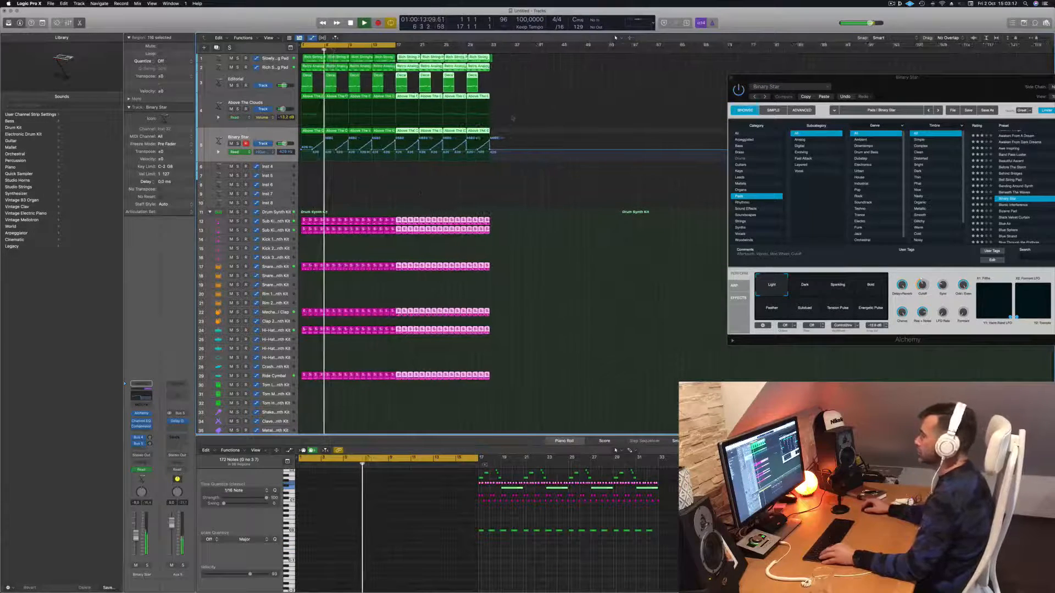
pyautogui.scroll(2, 550, 88)
pyautogui.scroll(2, 549, 88)
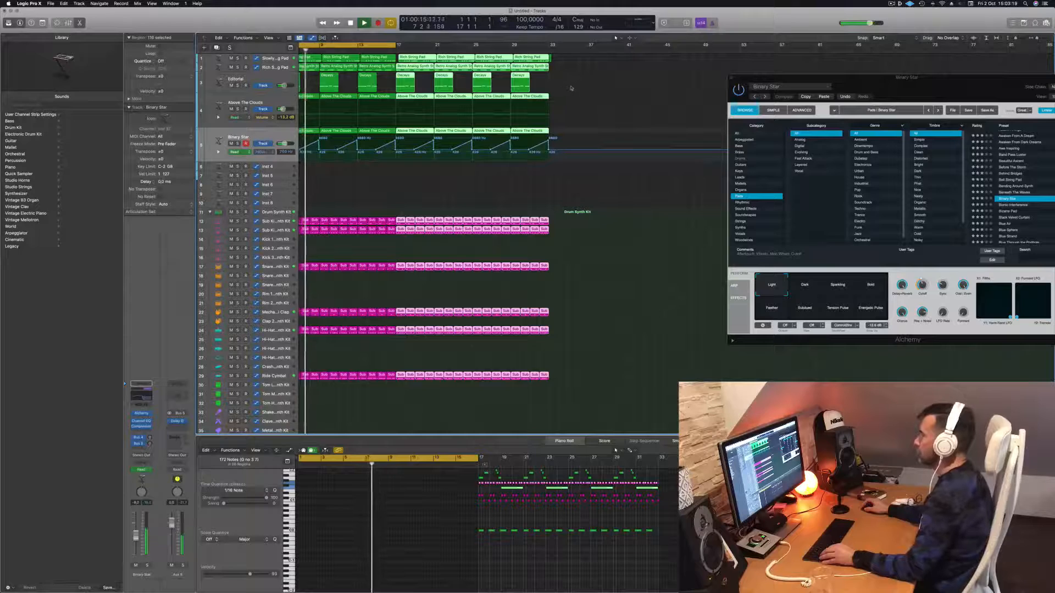
pyautogui.scroll(2, 601, 87)
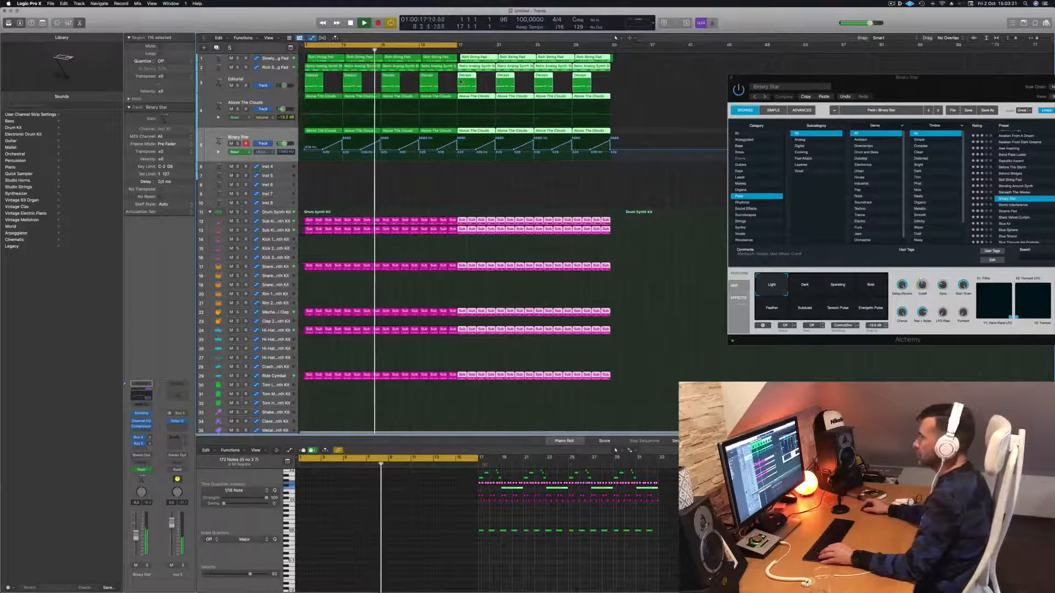
pyautogui.click(344, 184)
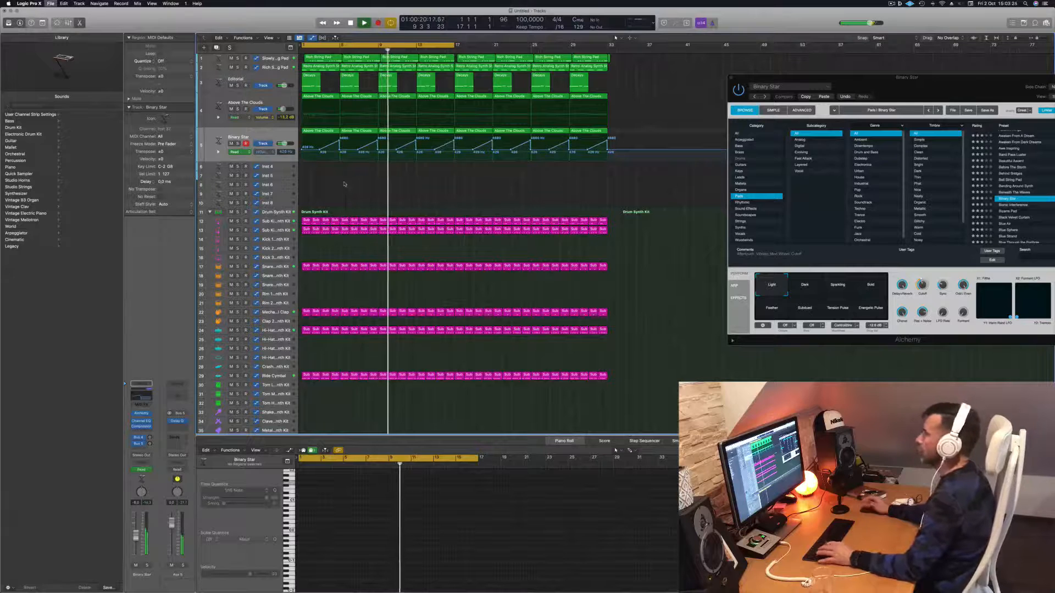
# Save the project in the Logic folder under the name Episode 142 guys
pyautogui.press('super+s')
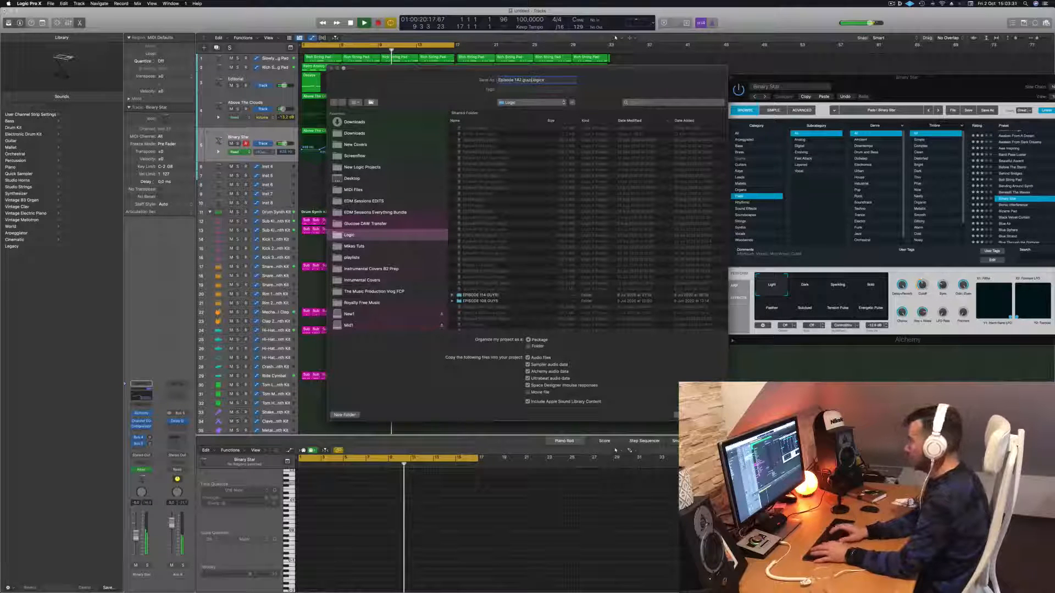
pyautogui.press('Return')
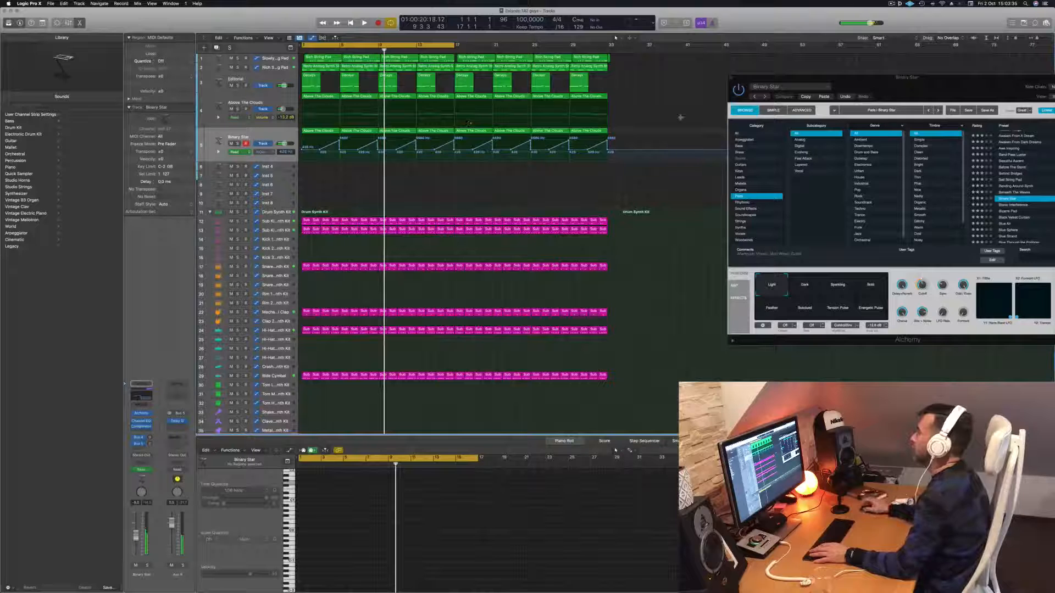
pyautogui.click(891, 3)
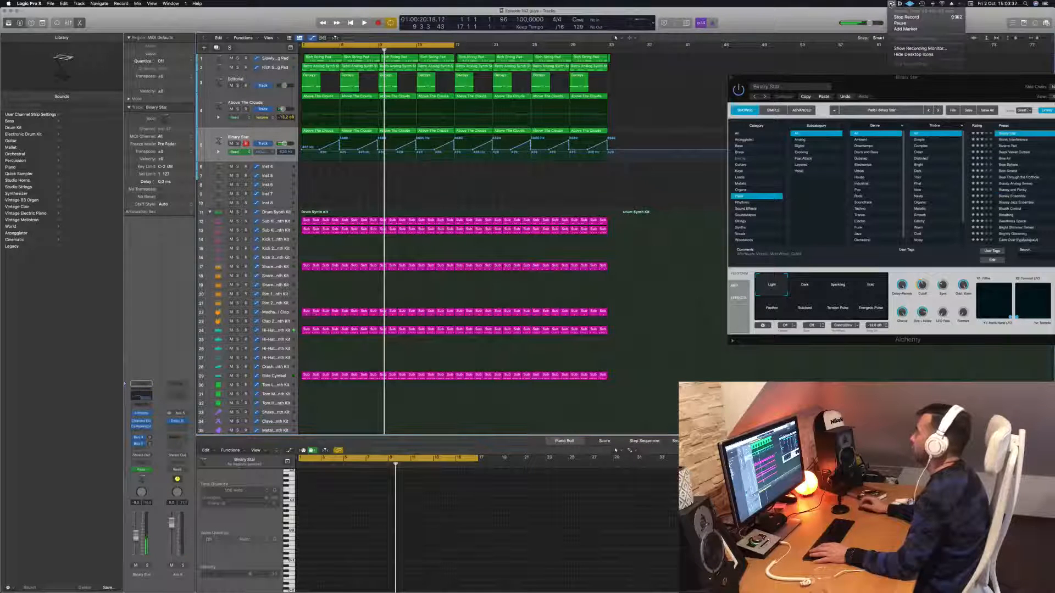
pyautogui.click(797, 20)
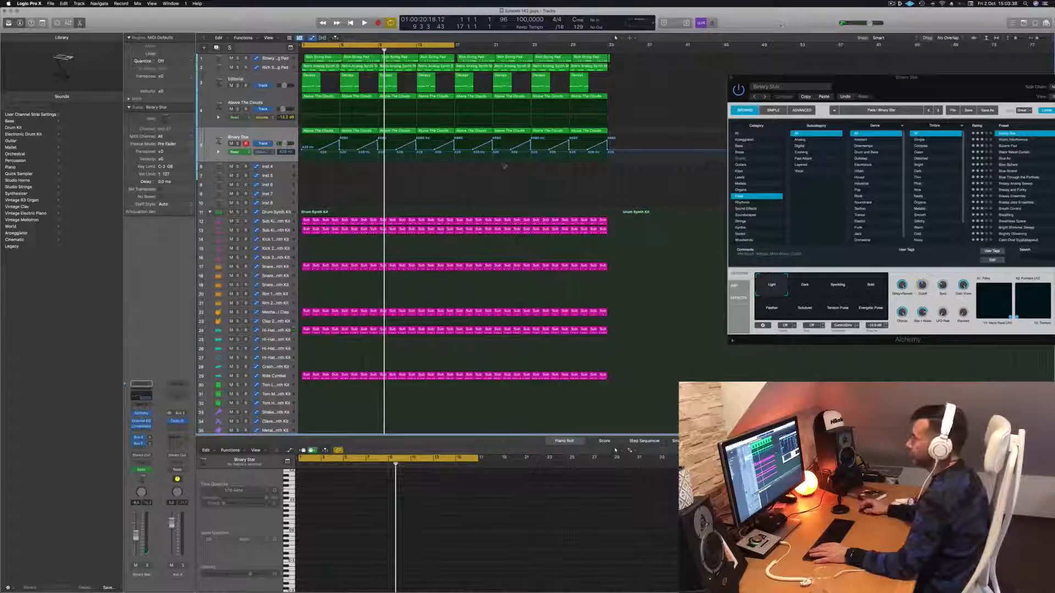
# Extend the looped cycle range to bar 33, then select and enlarge the empty Inst 4 track while playback runs from the start
pyautogui.press('space')
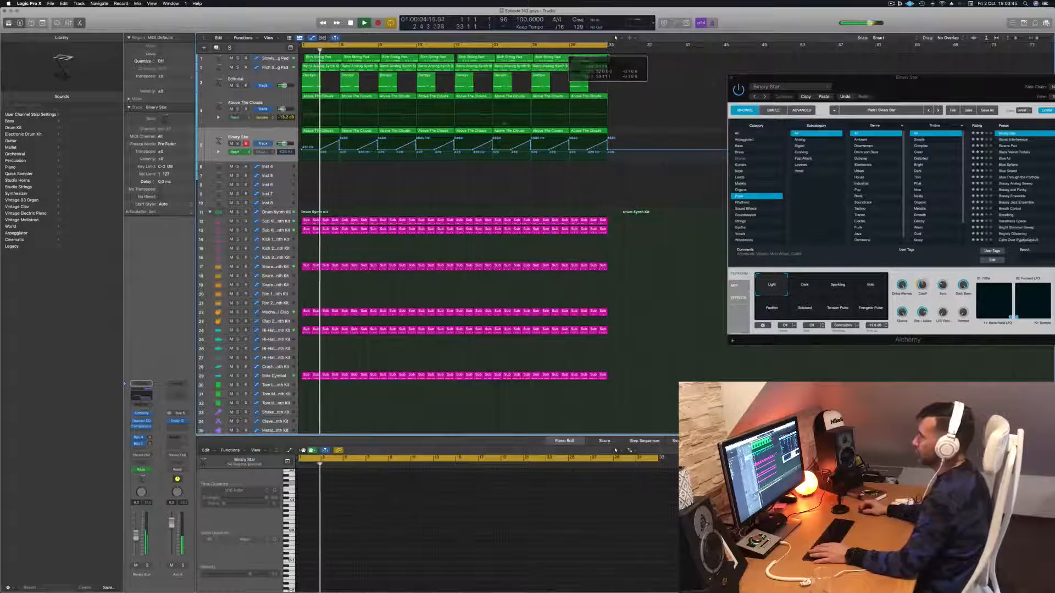
pyautogui.click(282, 168)
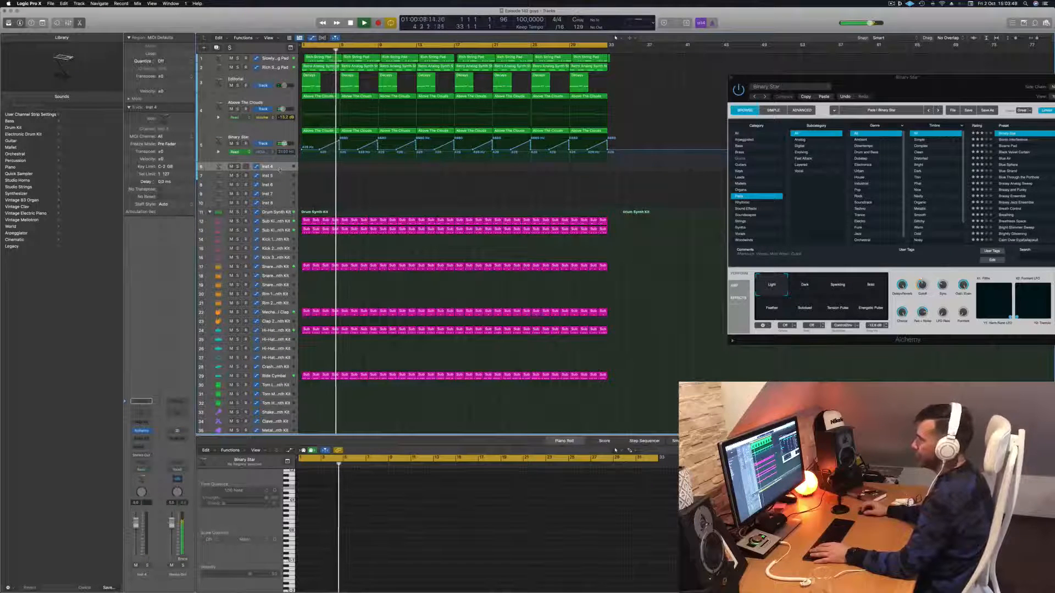
pyautogui.moveTo(253, 171); pyautogui.dragTo(249, 203)
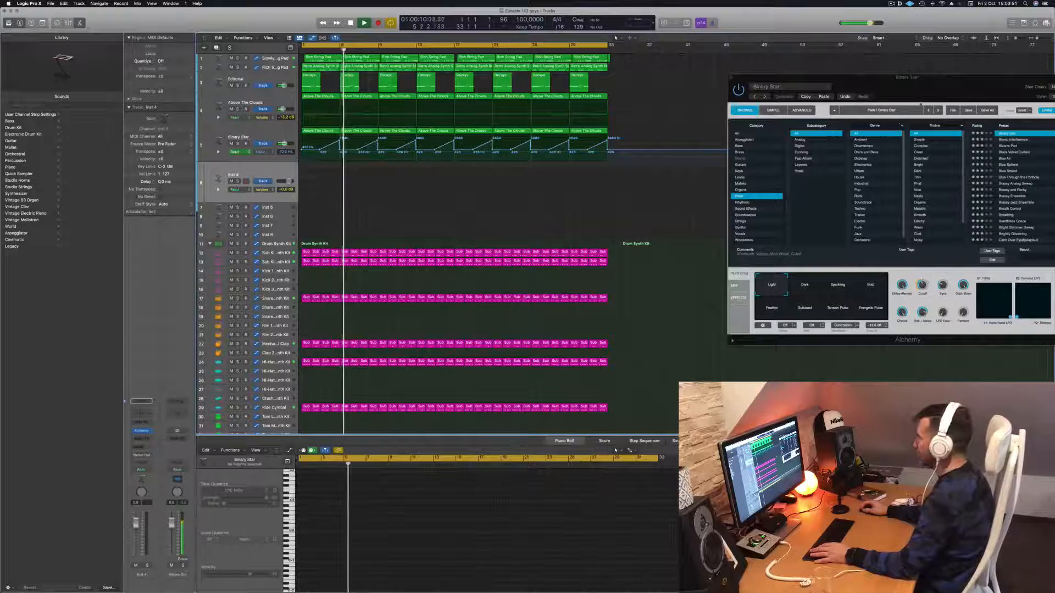
pyautogui.moveTo(934, 91); pyautogui.dragTo(703, 131)
pyautogui.press('Return')
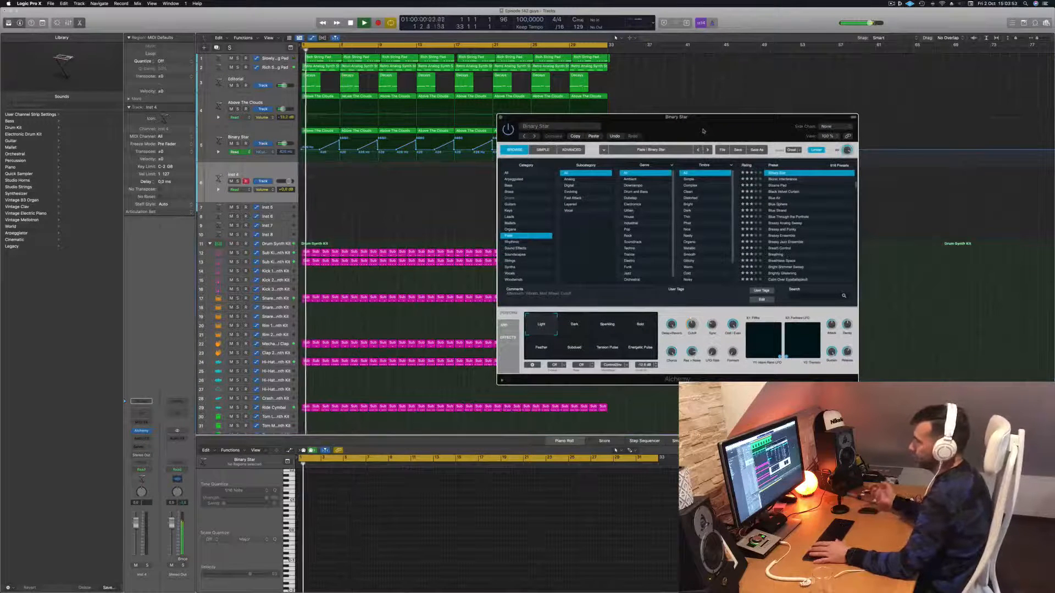
# Add sends to Bus 4 and Bus 5 on the Inst 4 channel strip
pyautogui.click(141, 446)
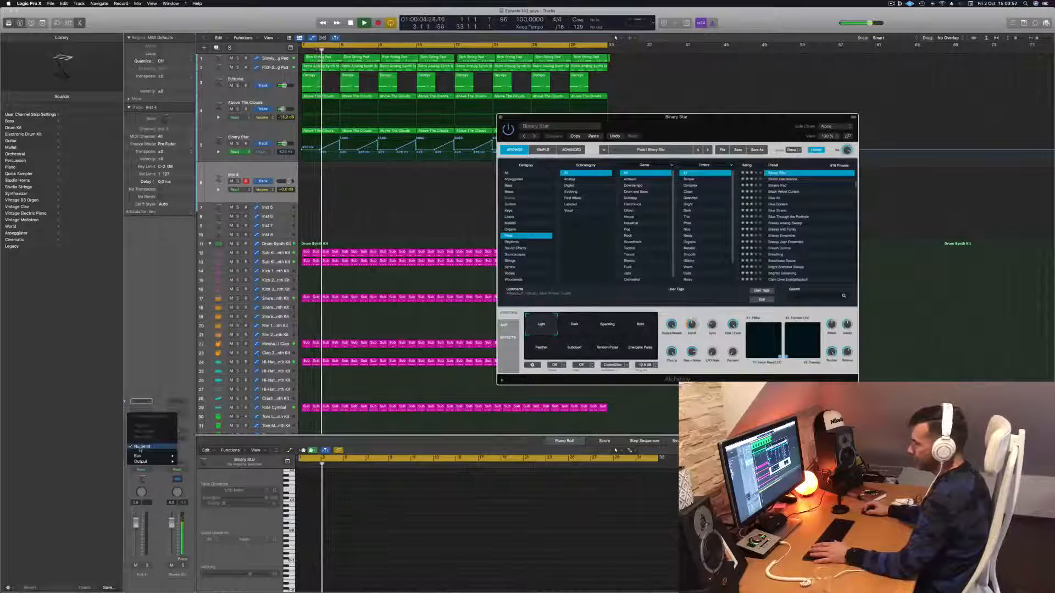
pyautogui.moveTo(139, 456)
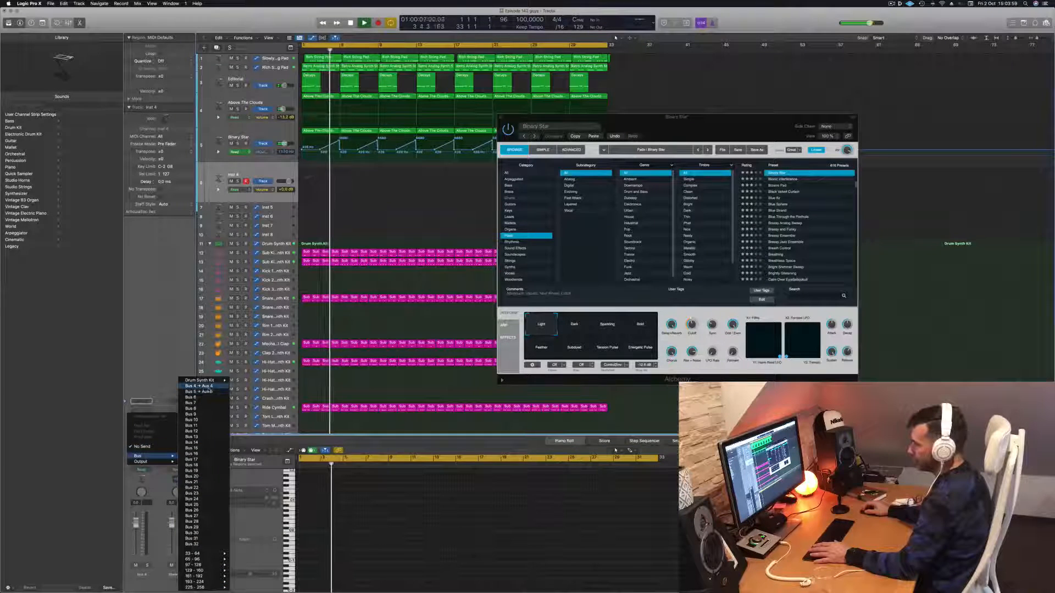
pyautogui.click(206, 391)
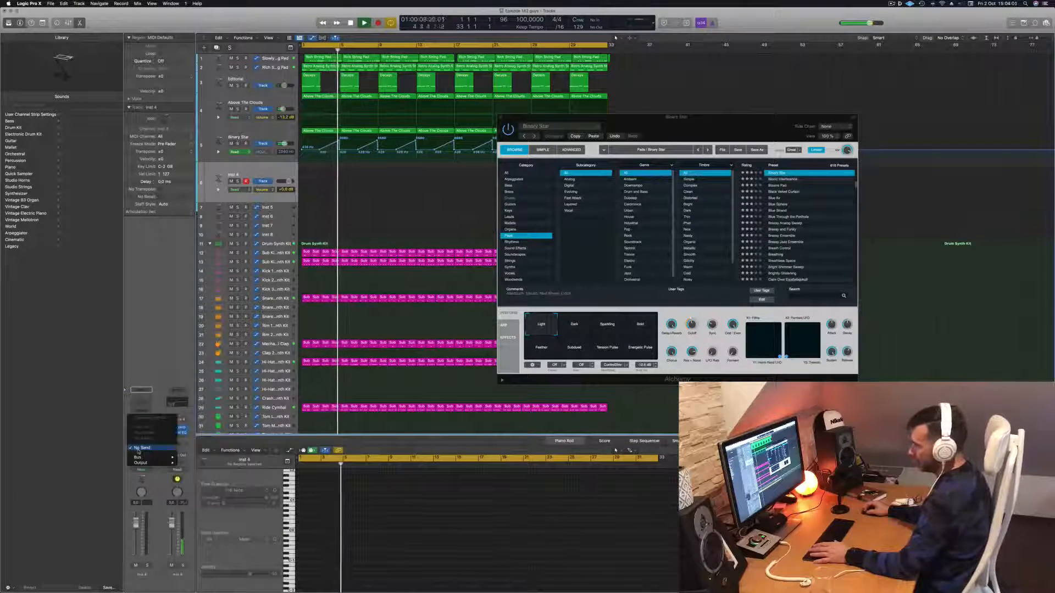
pyautogui.click(138, 451)
pyautogui.moveTo(154, 457)
pyautogui.click(211, 392)
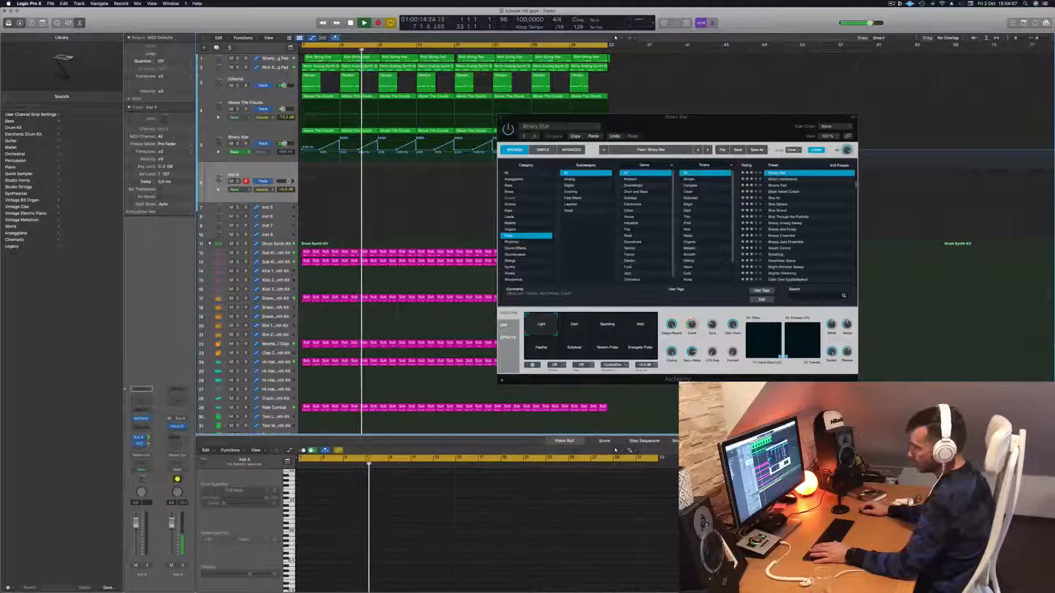
# Open Alchemy on the Inst 4 track and load the Autoharp-Binaural preset from the Guitars category
pyautogui.moveTo(739, 119); pyautogui.dragTo(808, 121)
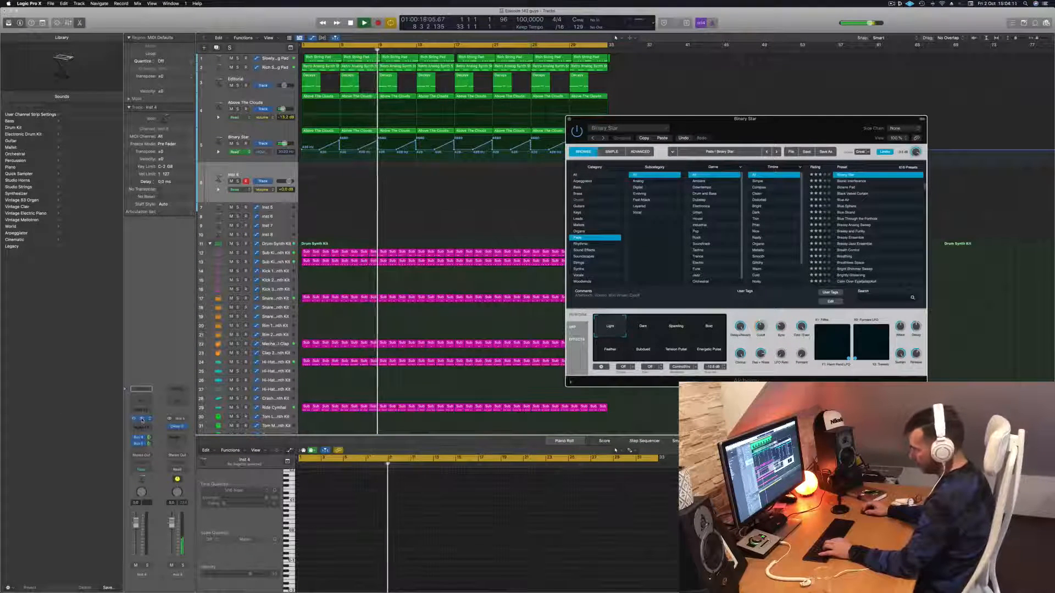
pyautogui.click(142, 420)
pyautogui.click(141, 420)
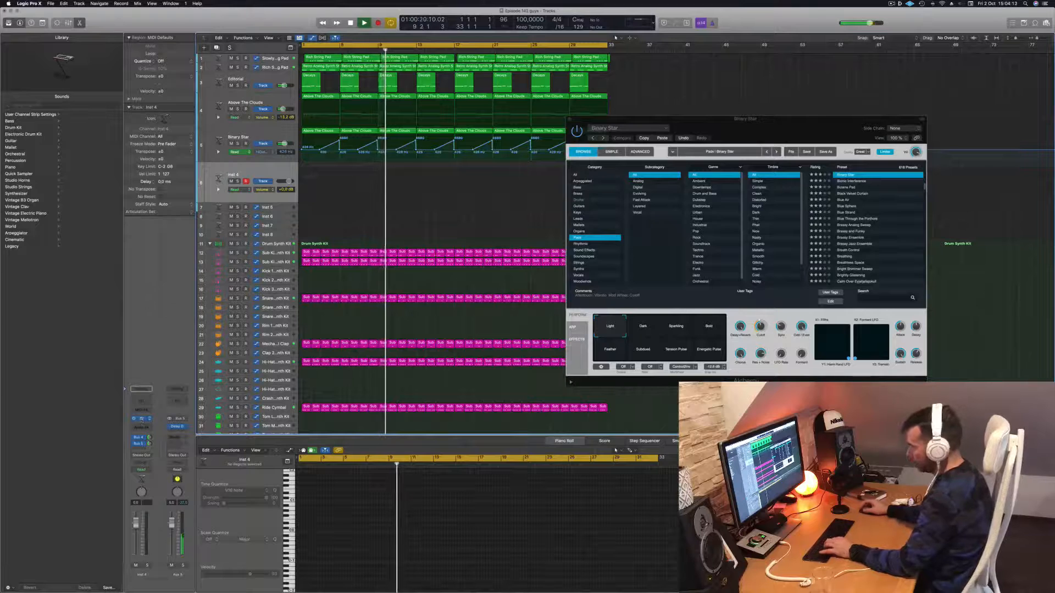
pyautogui.click(141, 421)
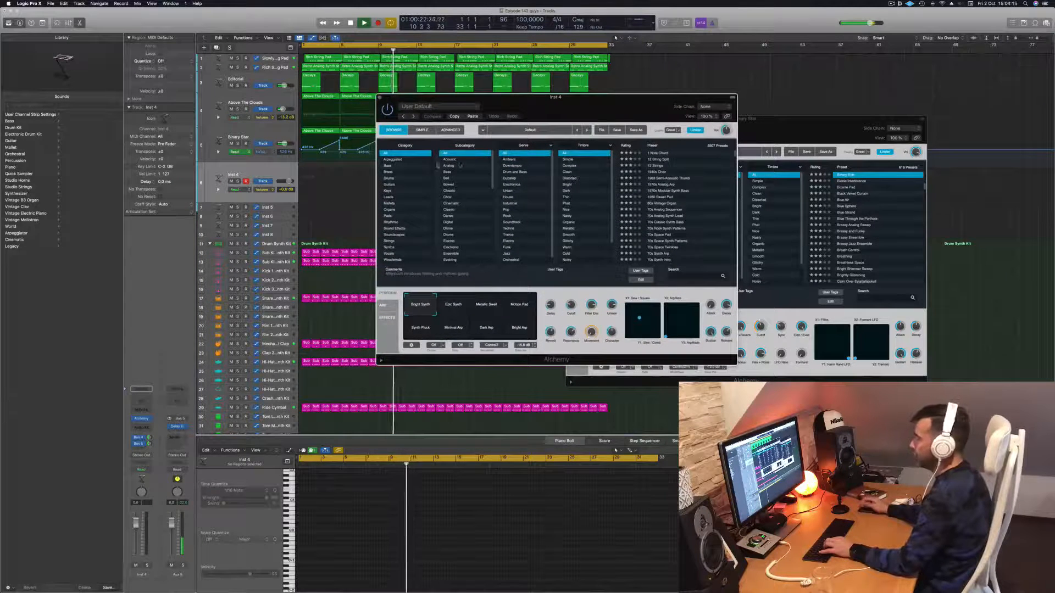
pyautogui.click(393, 185)
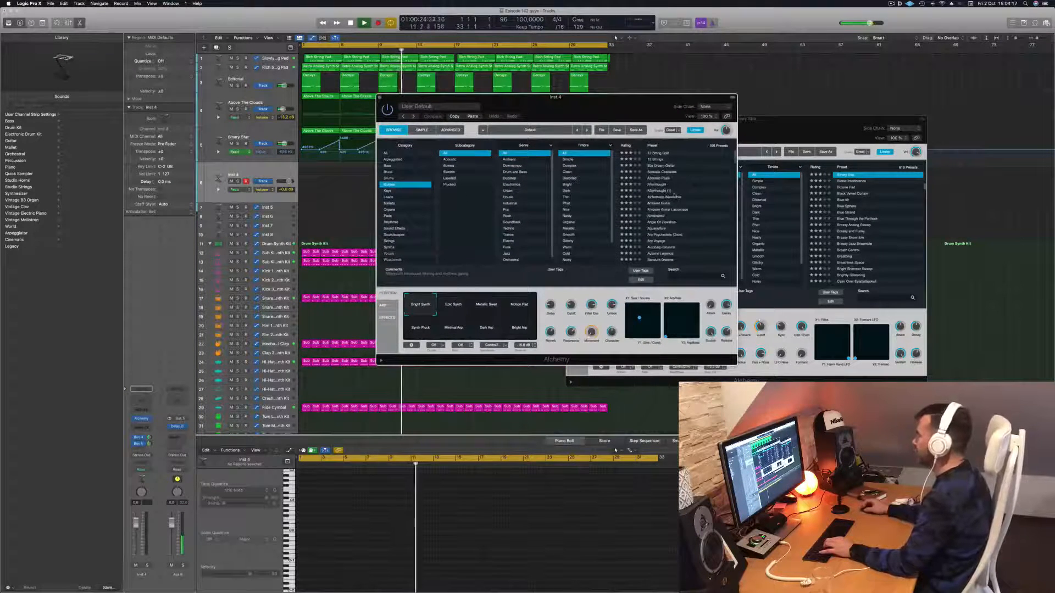
pyautogui.scroll(-3, 670, 198)
pyautogui.click(665, 196)
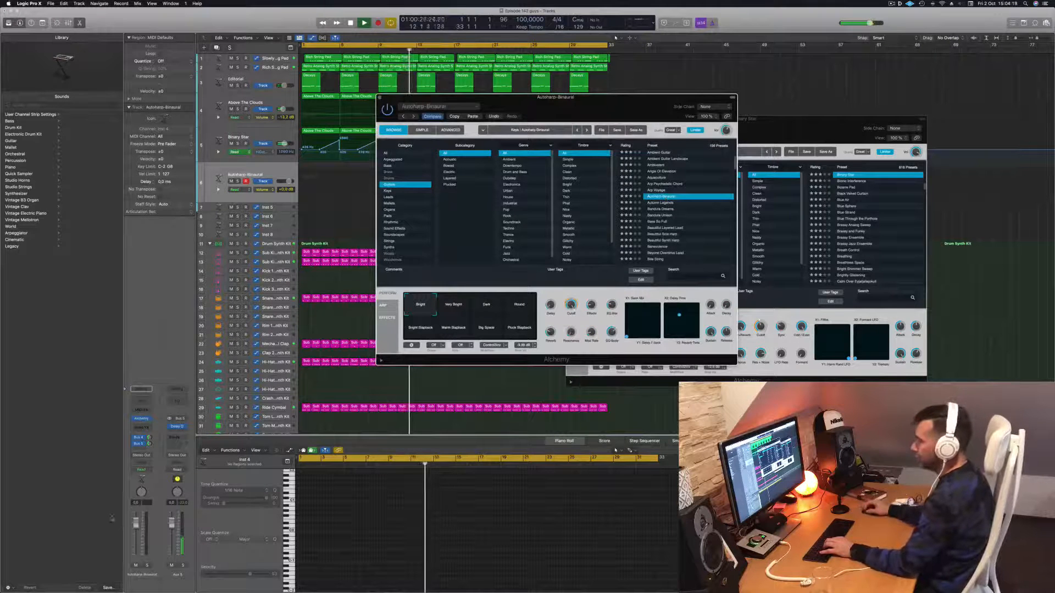
# Lower the Autoharp-Binaural track's volume slightly and show Musical Typing beside its Alchemy window
pyautogui.press('h')
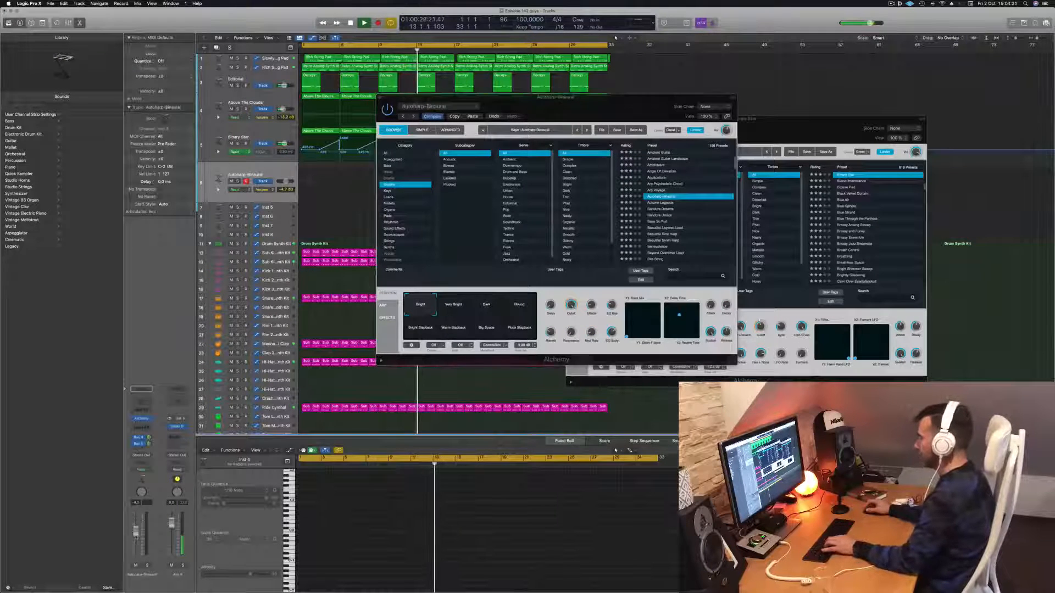
pyautogui.press('g')
pyautogui.press('g')
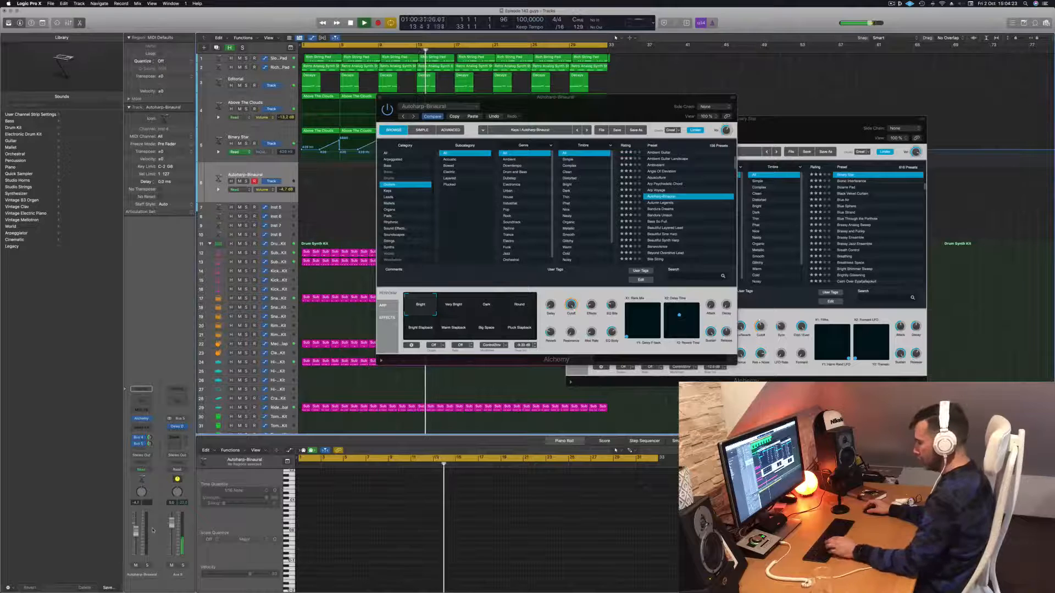
pyautogui.press('super+k')
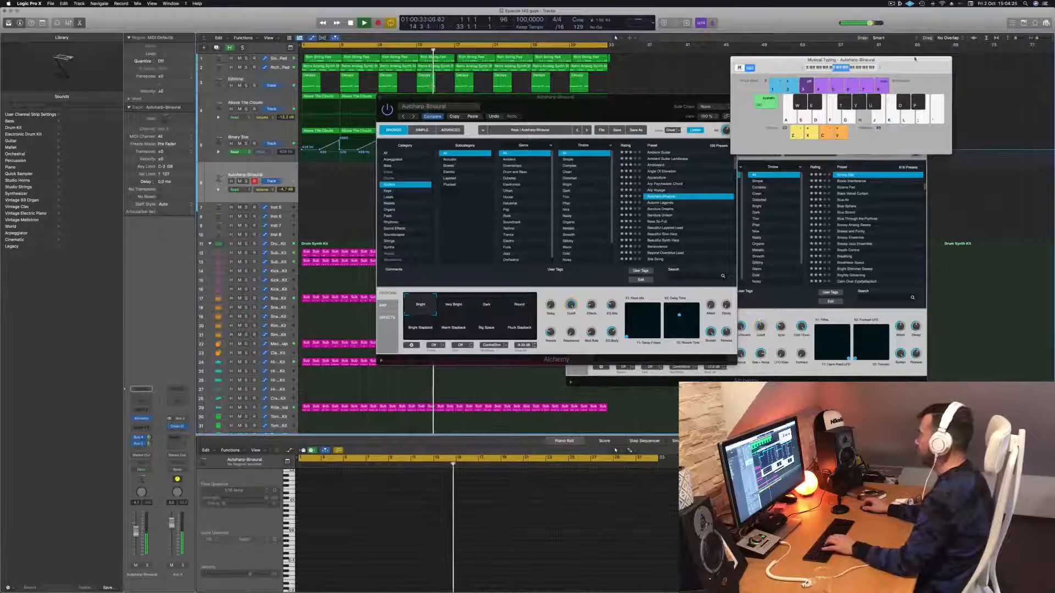
pyautogui.moveTo(915, 58); pyautogui.dragTo(894, 99)
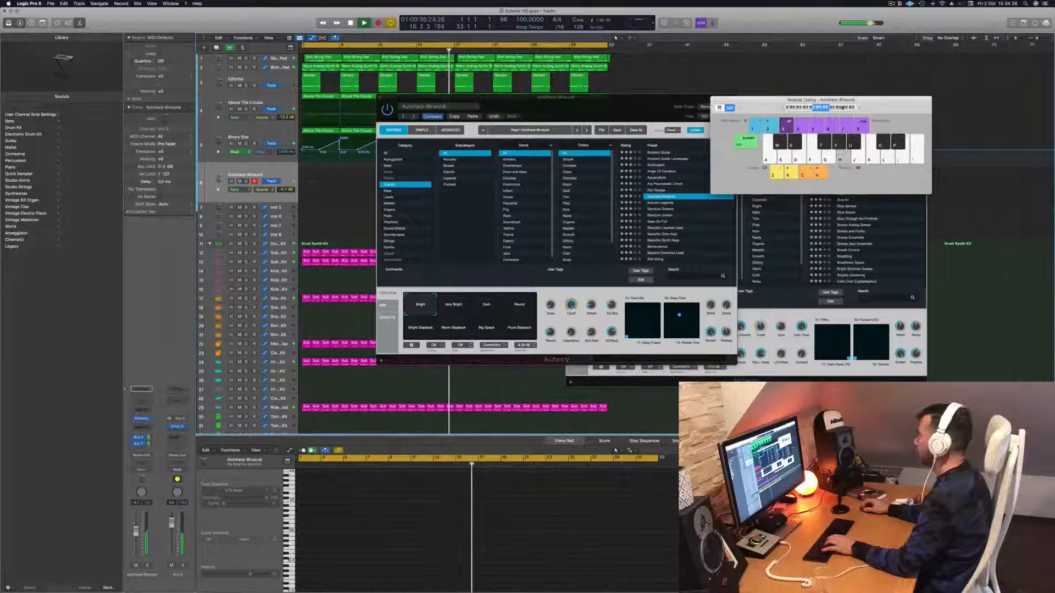
pyautogui.moveTo(733, 104); pyautogui.dragTo(753, 114)
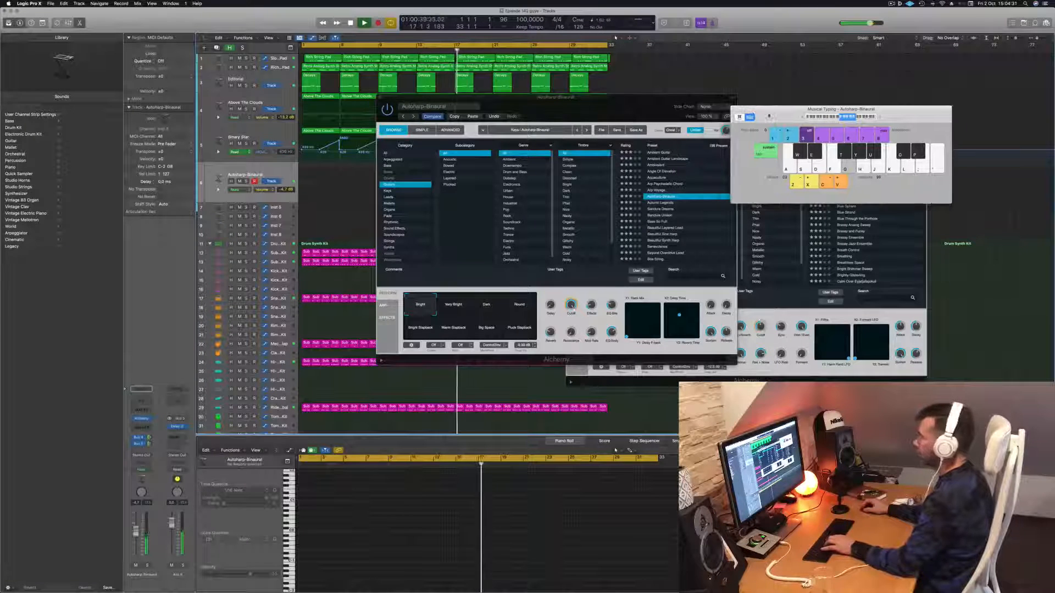
# Audition the Autoharp-Binaural sound with a few notes in different octaves and switch its Alchemy performance snapshot to Round
pyautogui.press('h')
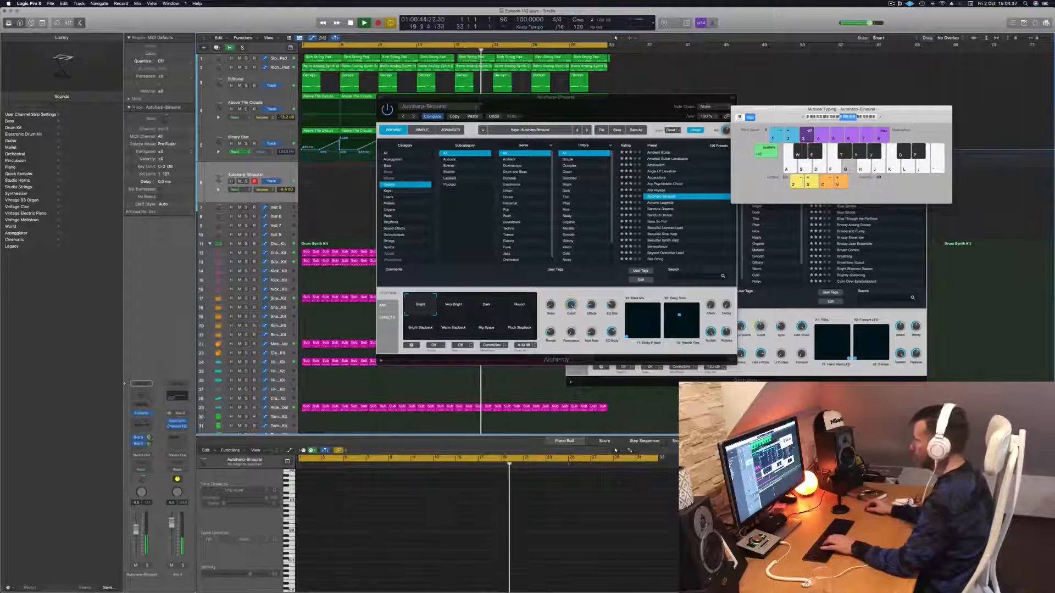
pyautogui.click(803, 117)
pyautogui.moveTo(797, 113); pyautogui.dragTo(791, 111)
pyautogui.press('j')
pyautogui.press('d')
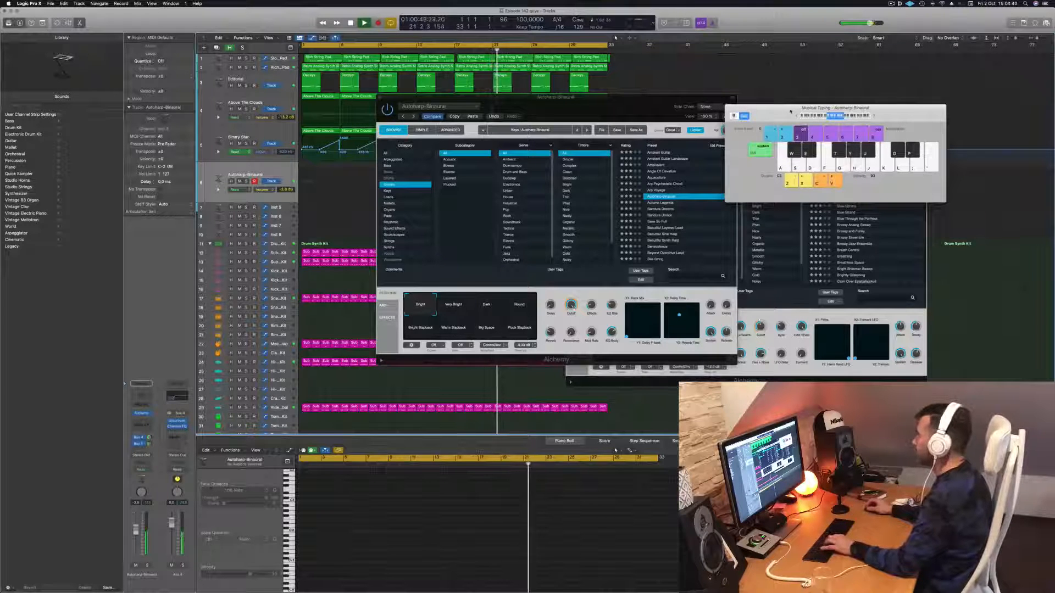
pyautogui.press('j')
pyautogui.press('j')
pyautogui.press('g')
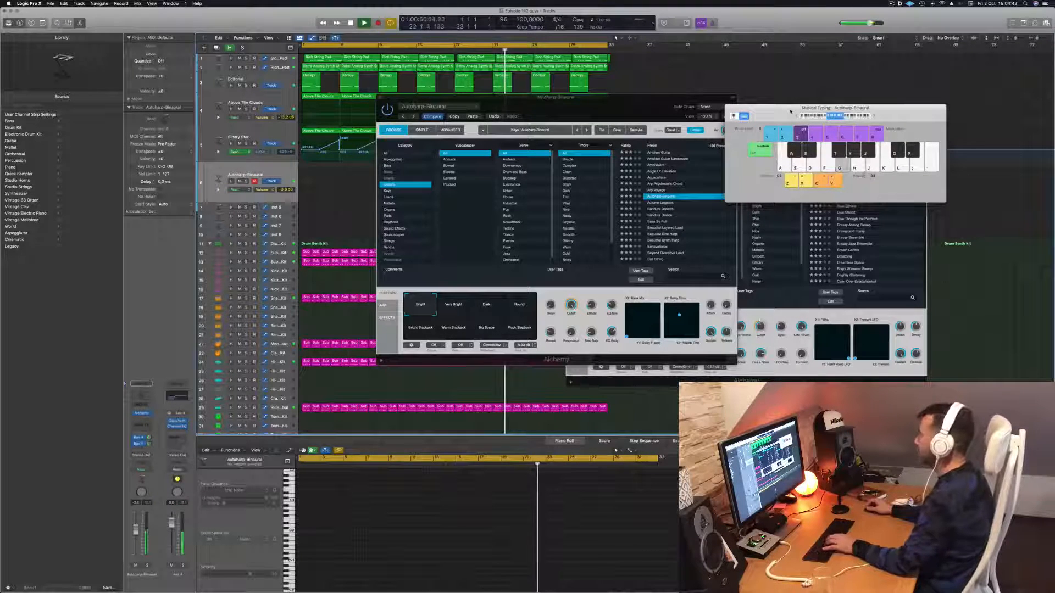
pyautogui.press('j')
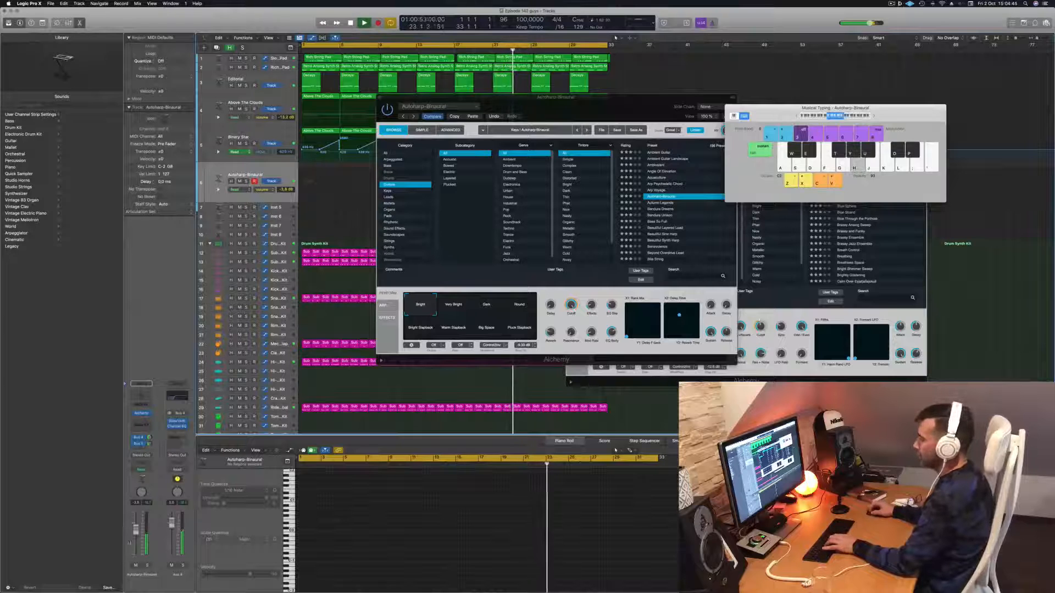
pyautogui.click(520, 309)
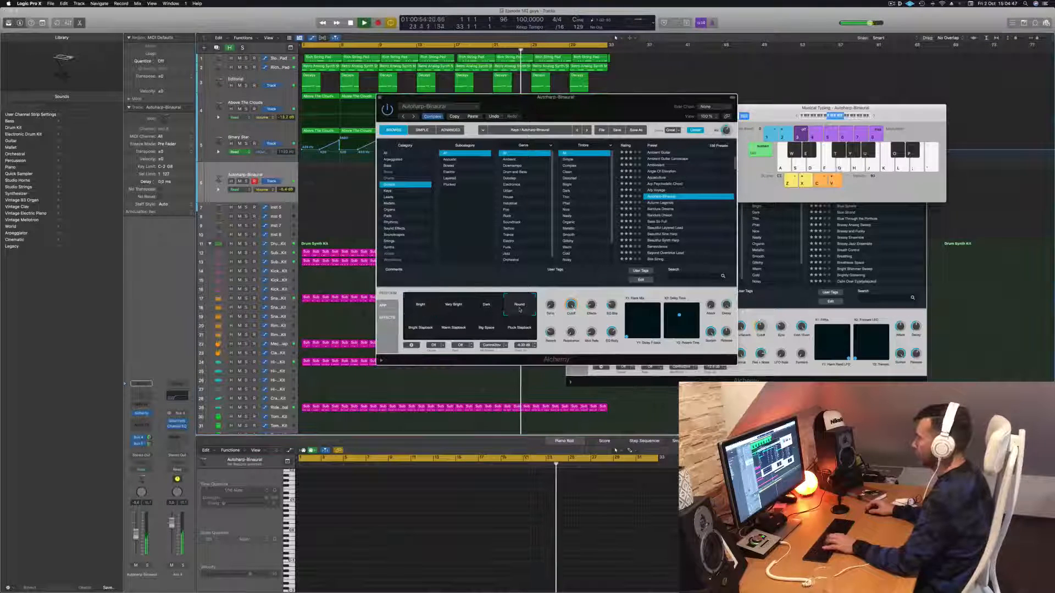
# Audition the Autoharp-Binaural sound with its Very Bright and Dark performance snapshots while playing a few notes
pyautogui.click(491, 310)
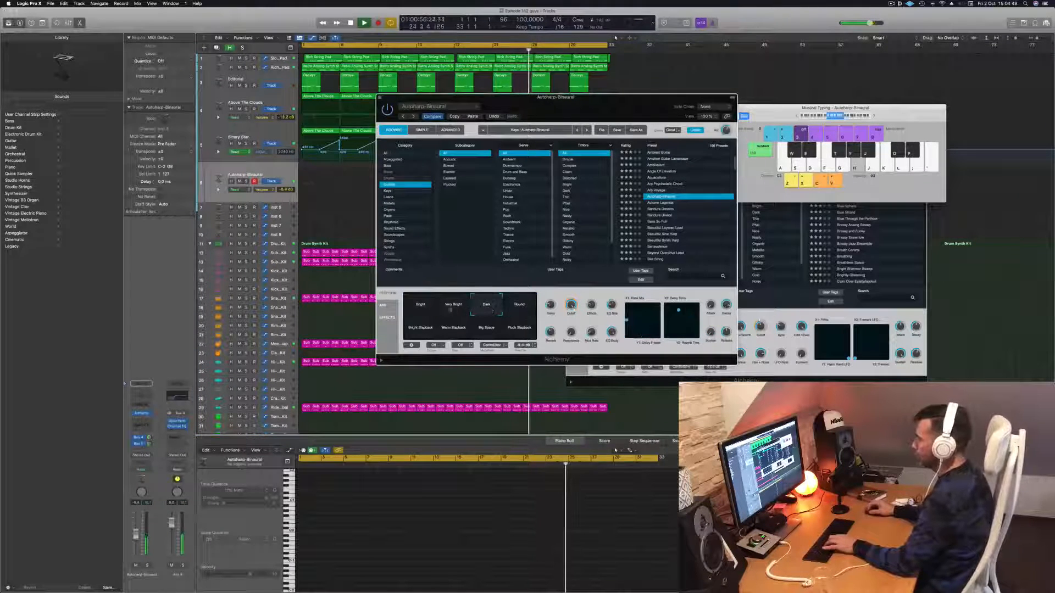
pyautogui.click(451, 310)
pyautogui.click(489, 311)
pyautogui.press('j')
pyautogui.press('g')
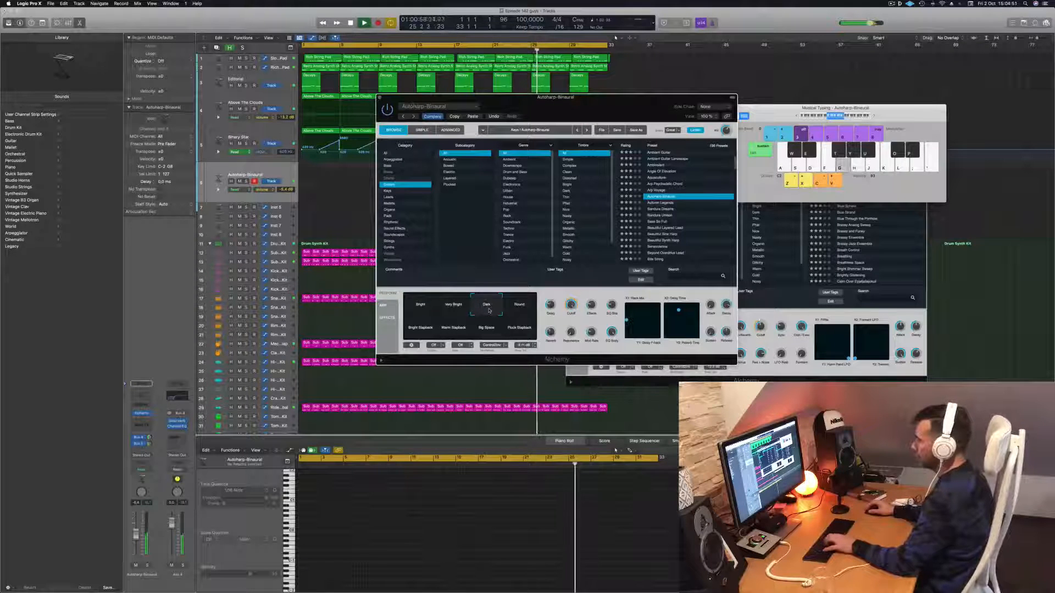
pyautogui.press('d')
pyautogui.press('d')
pyautogui.press('s')
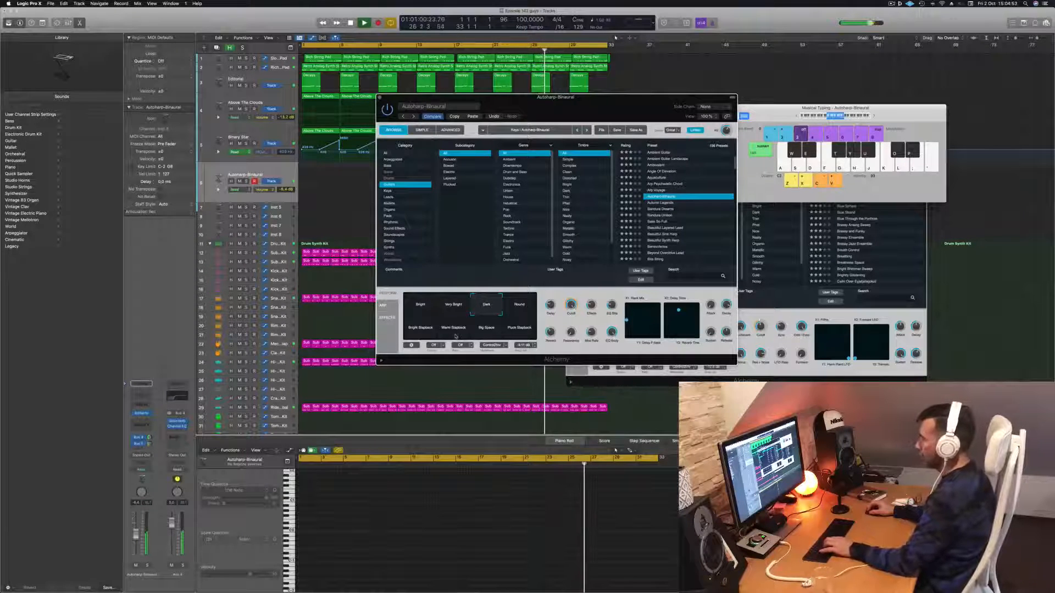
# Compare the Warm Slapback, Big Space and Bright Slapback snapshots of Autoharp-Binaural, ending on Bright Slapback
pyautogui.click(454, 330)
pyautogui.click(421, 328)
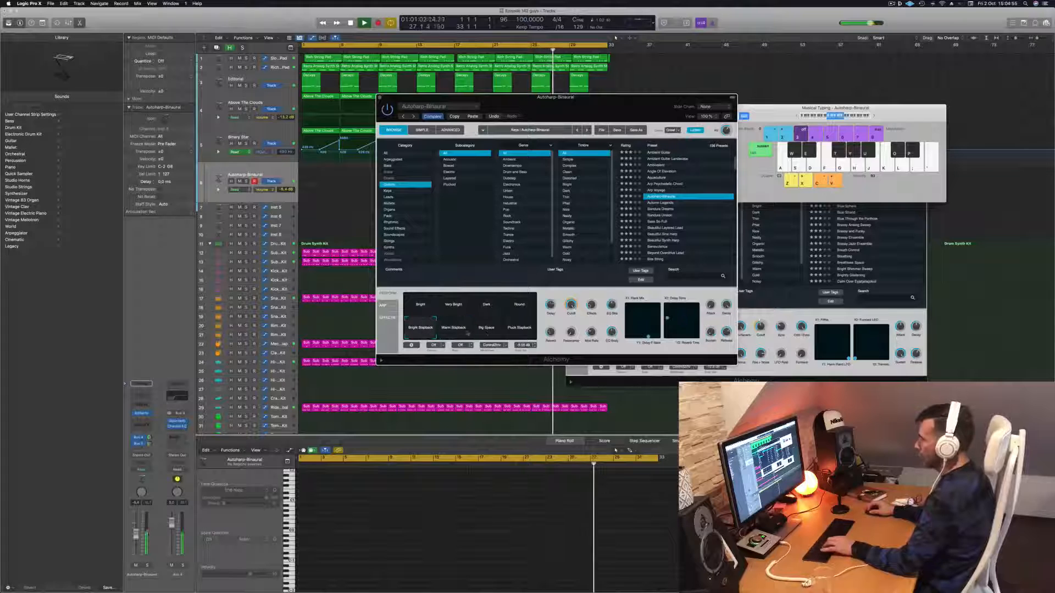
pyautogui.click(486, 330)
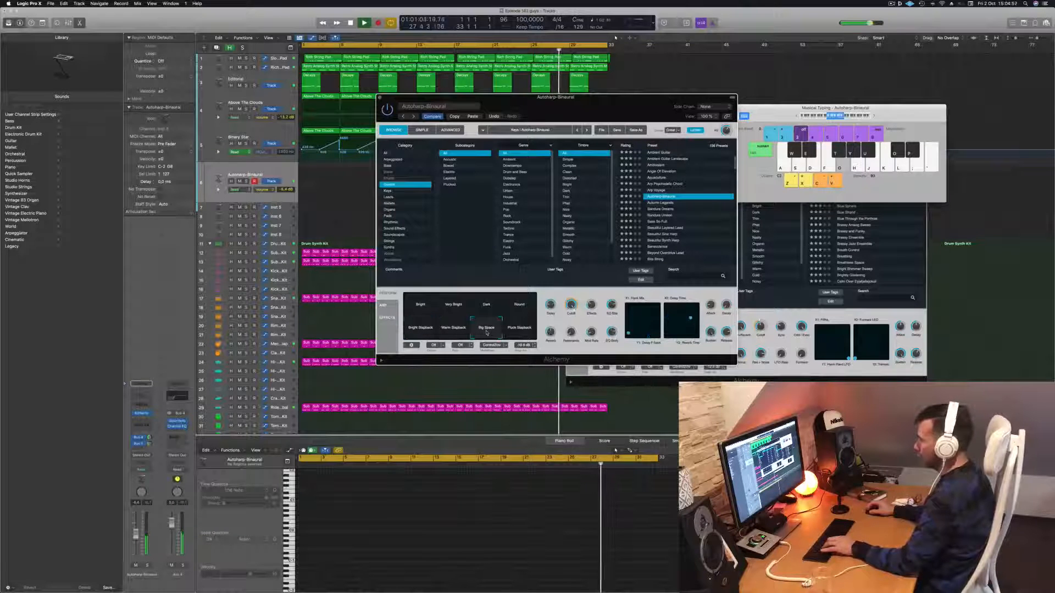
pyautogui.click(427, 332)
pyautogui.press('f')
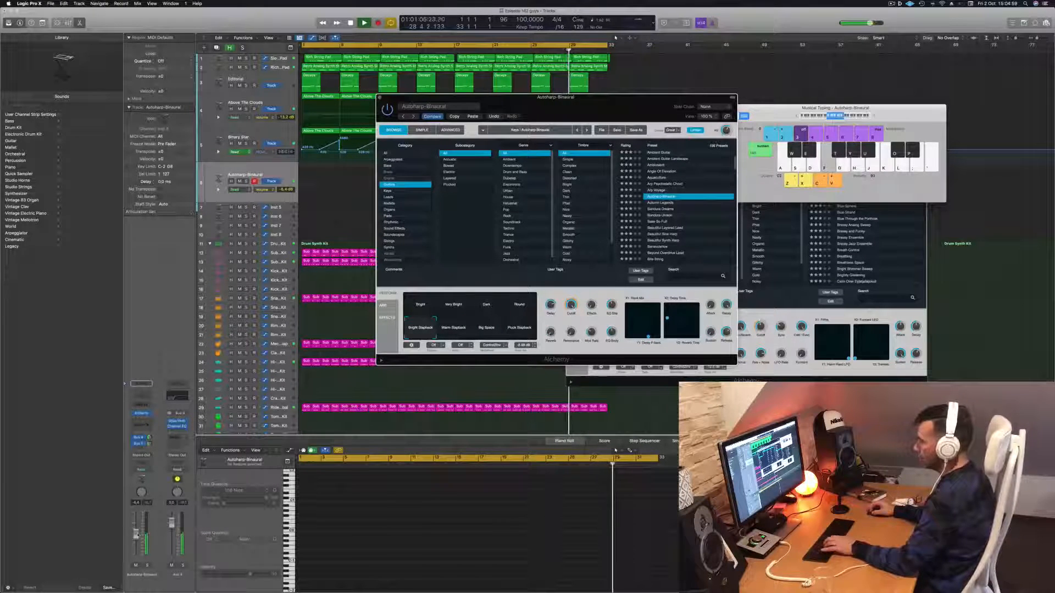
# Raise the Autoharp-Binaural track's volume slightly while playing a few notes
pyautogui.moveTo(136, 533); pyautogui.dragTo(138, 526)
pyautogui.press('g')
pyautogui.press('h')
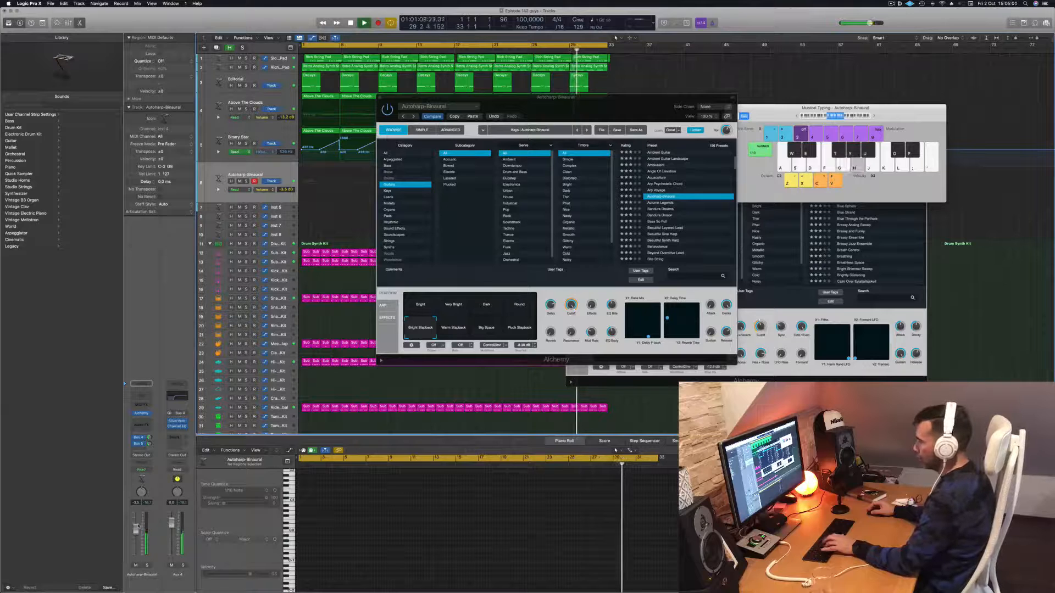
pyautogui.press('f')
pyautogui.press('g')
# Try the Pluck Slapback snapshot, return to Bright Slapback and play a few notes with it
pyautogui.click(525, 330)
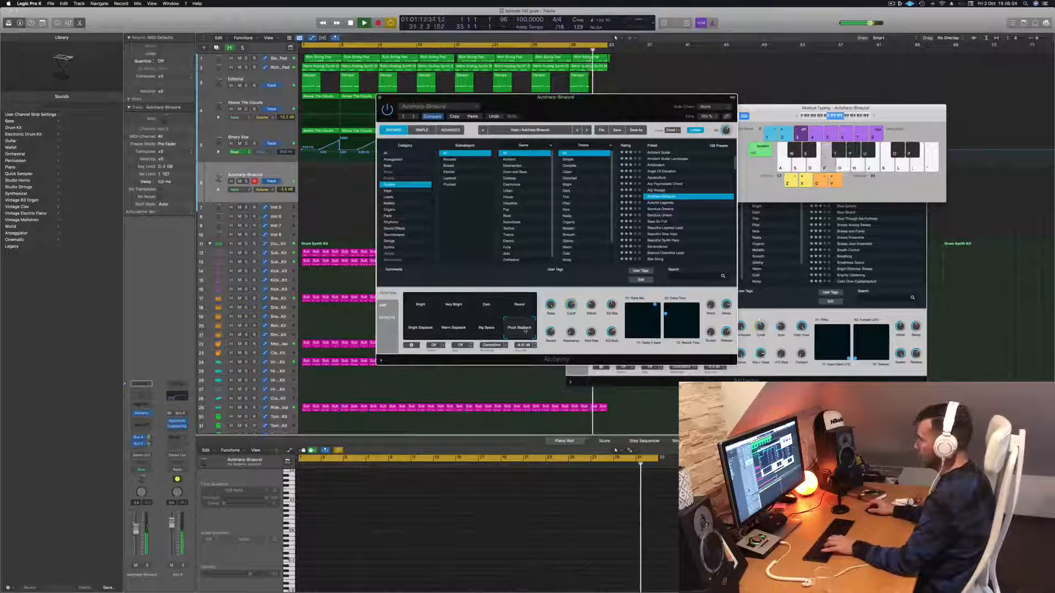
pyautogui.click(422, 328)
pyautogui.press('h')
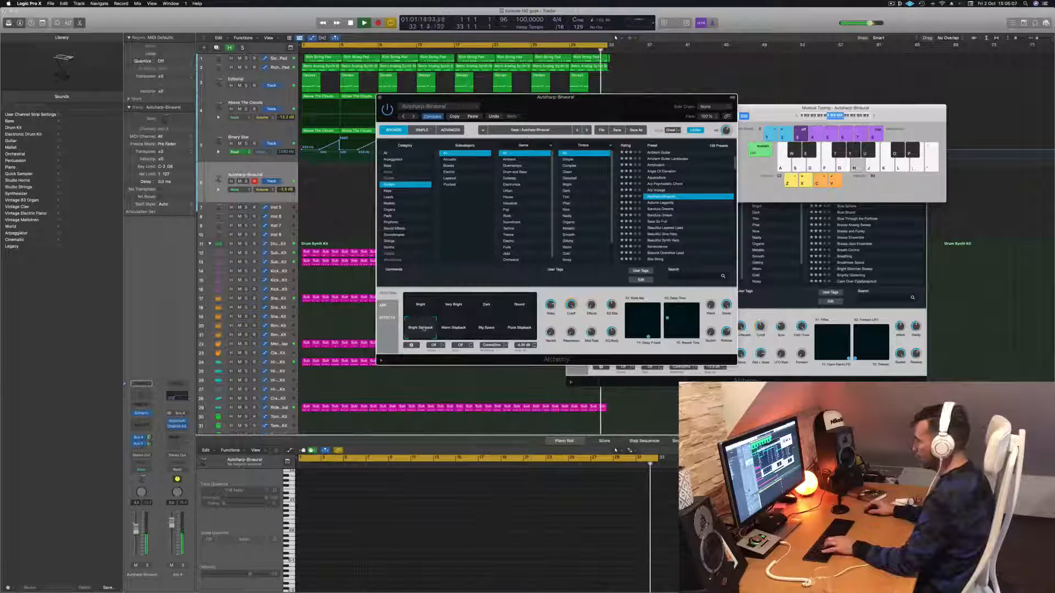
pyautogui.press('f')
pyautogui.press('h')
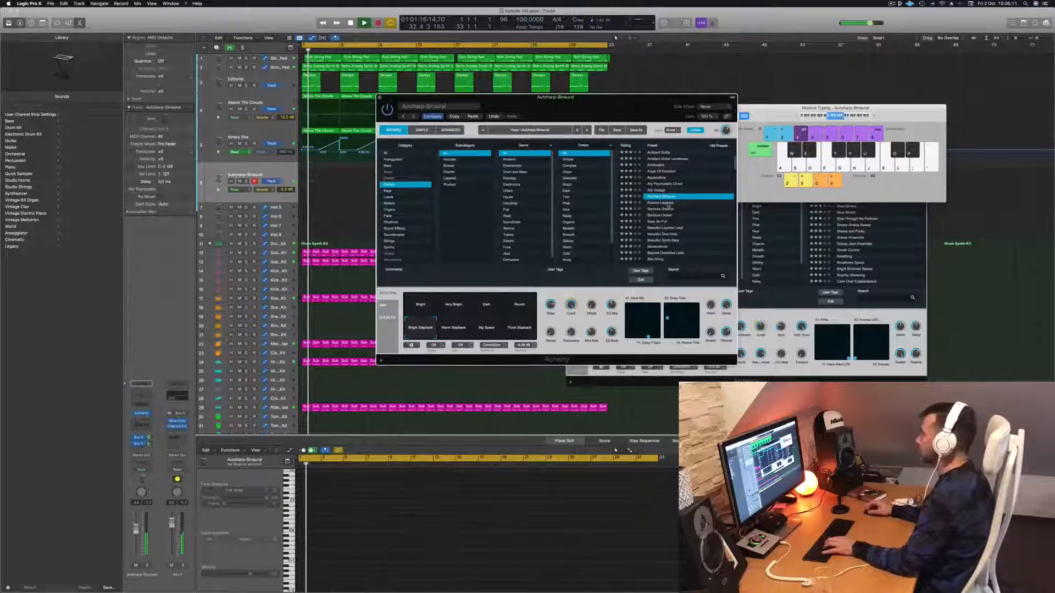
# Load the Bandura Dreams preset in Alchemy and compare its two delay snapshots with Dark Pitch Wavering
pyautogui.click(668, 206)
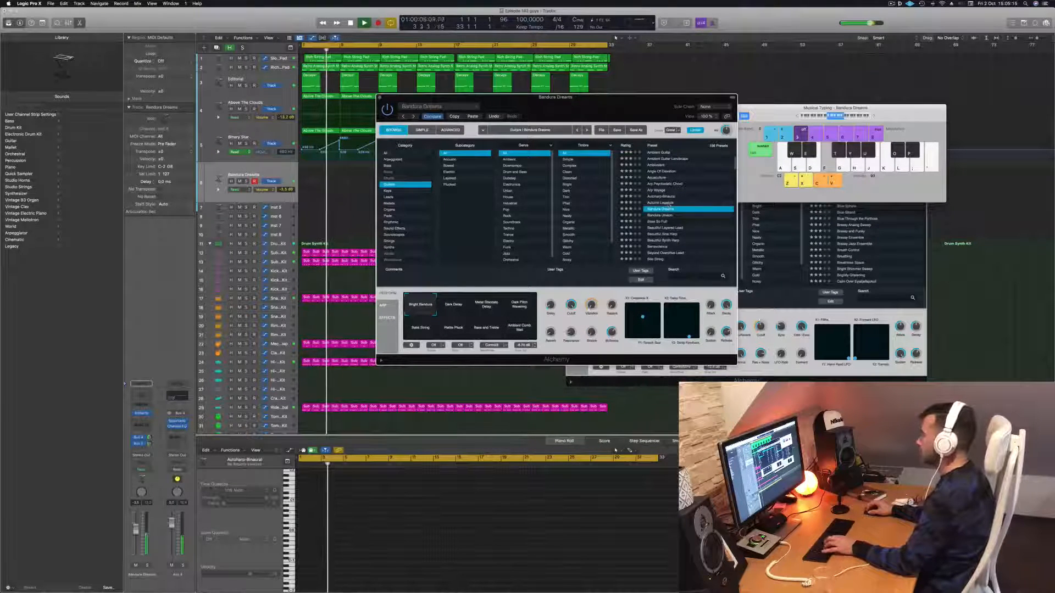
pyautogui.click(486, 305)
pyautogui.press('g')
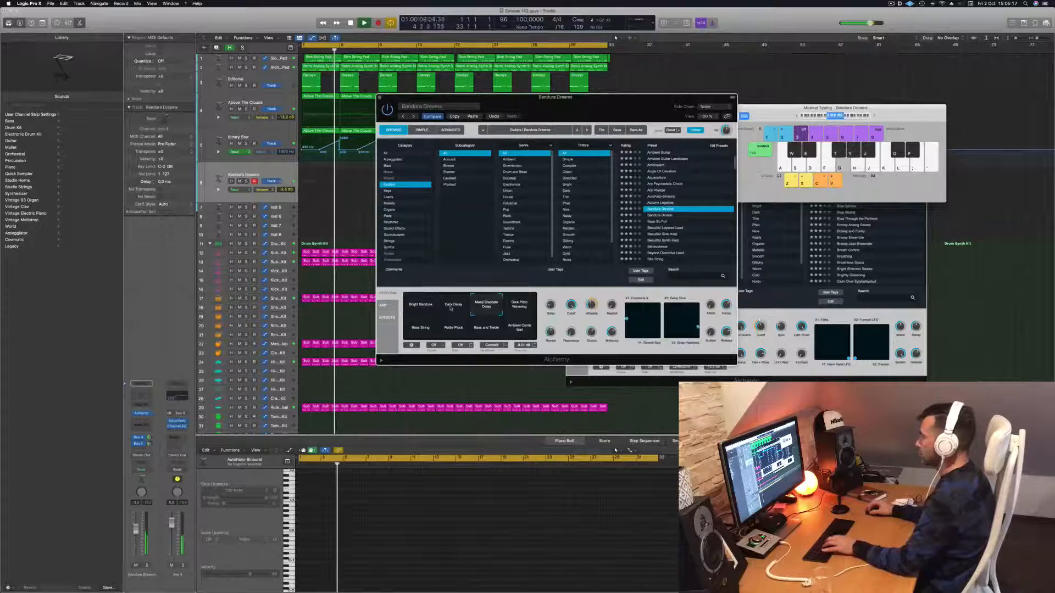
pyautogui.click(450, 307)
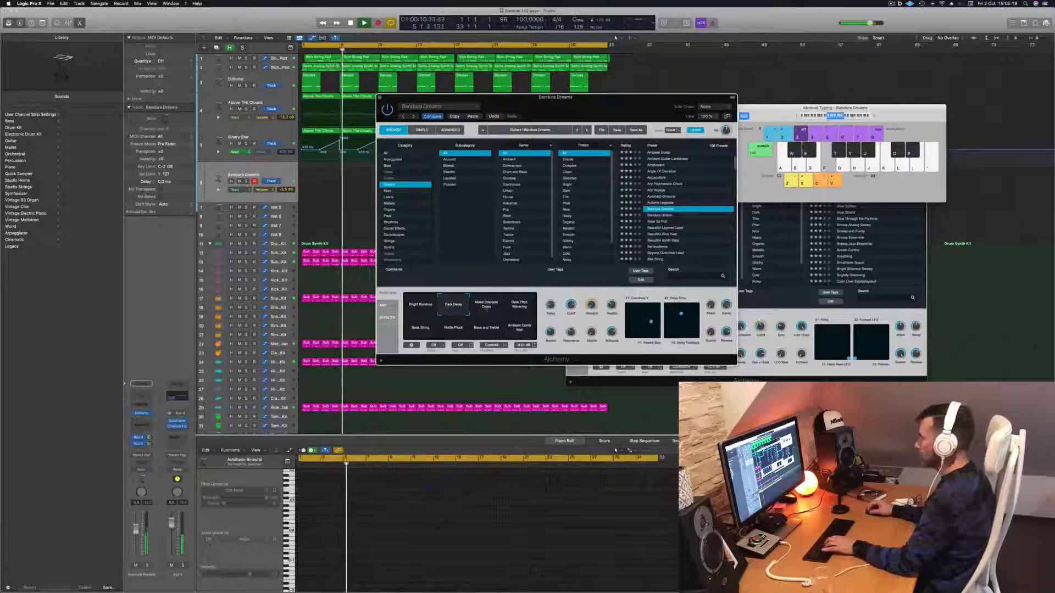
pyautogui.click(518, 306)
pyautogui.press('g')
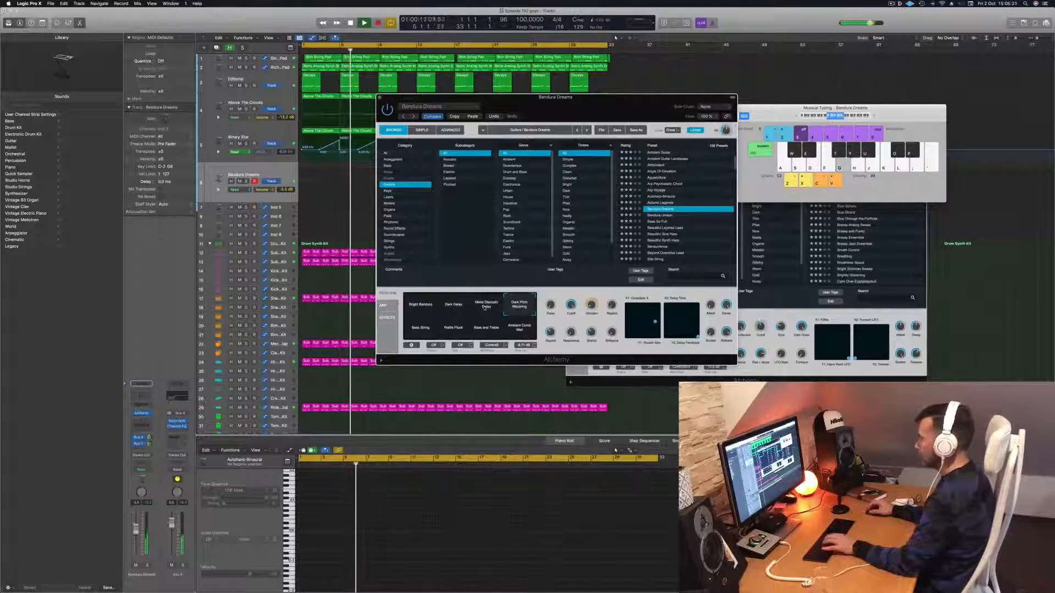
pyautogui.click(485, 305)
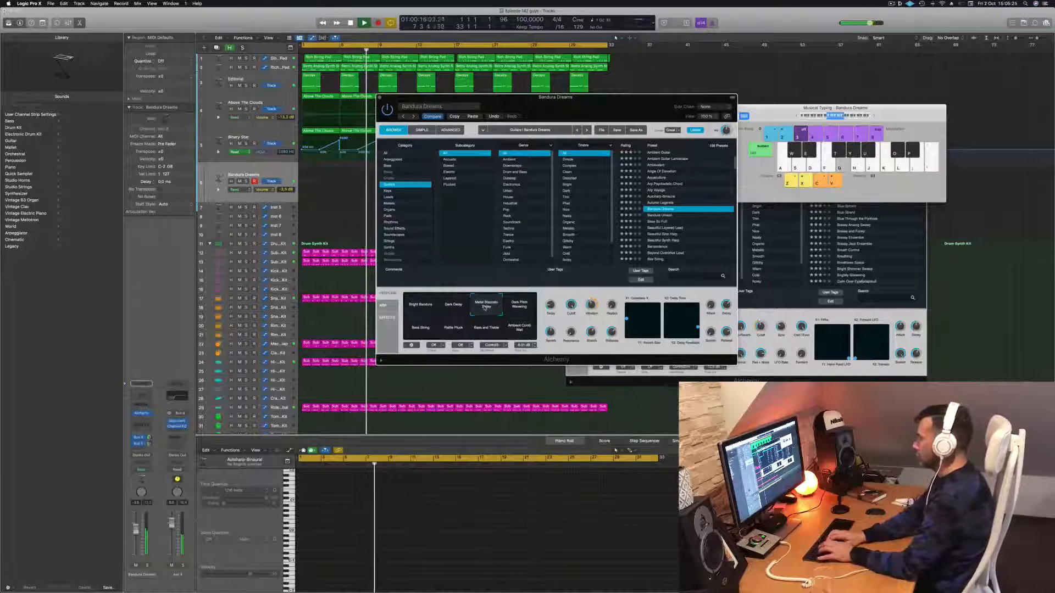
# Audition the selected Bandura Dreams delay snapshot with a descending run of notes
pyautogui.press('l')
pyautogui.press('k')
pyautogui.press('j')
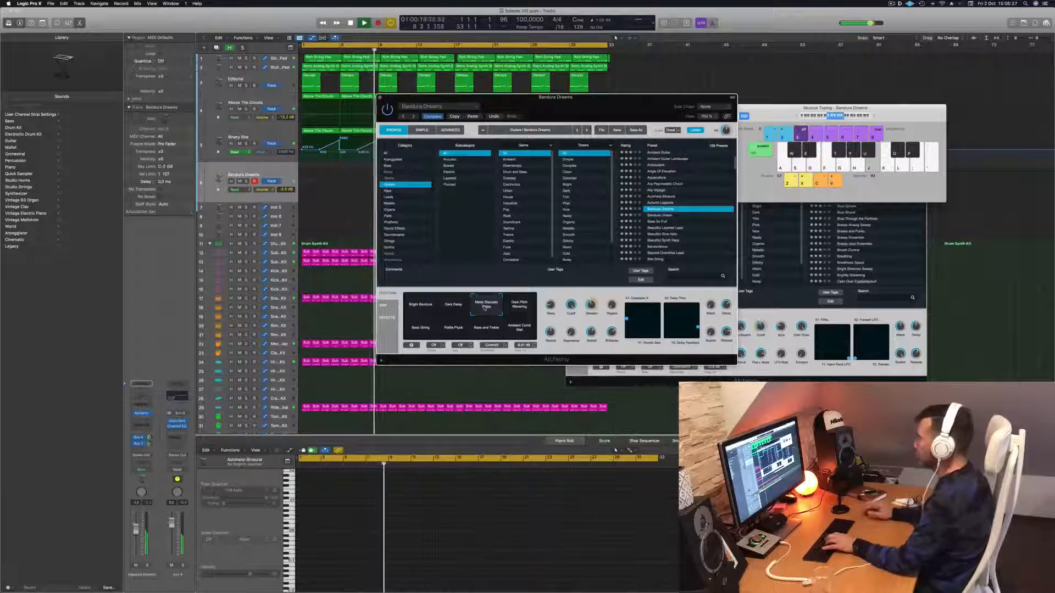
pyautogui.press('h')
pyautogui.press('k')
pyautogui.press('j')
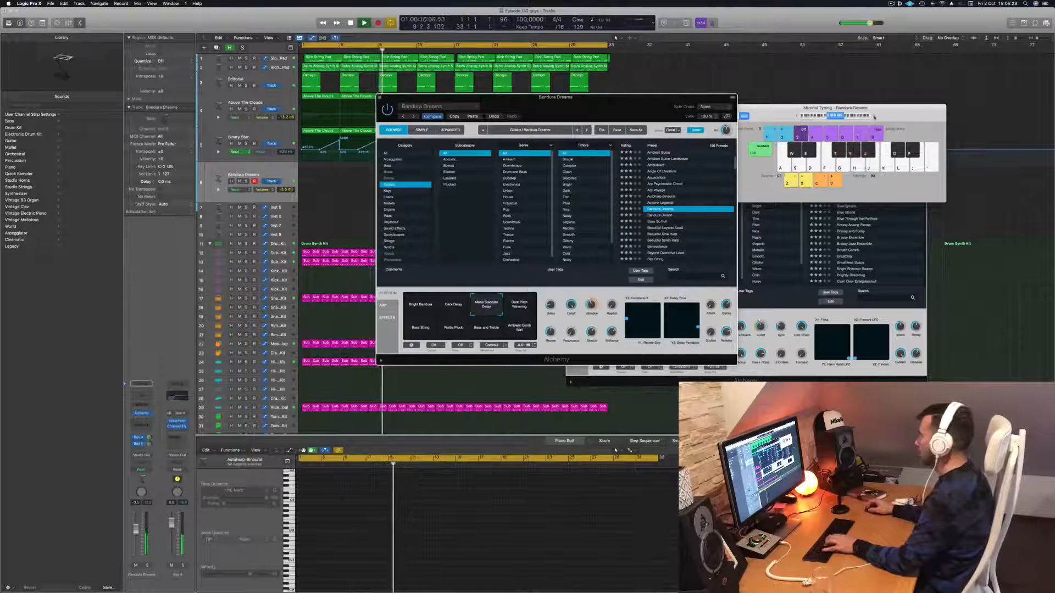
pyautogui.press('g')
# Move the Musical Typing window farther away from the Alchemy window while playing a short phrase in Bandura Dreams
pyautogui.moveTo(878, 113); pyautogui.dragTo(923, 96)
pyautogui.press('f')
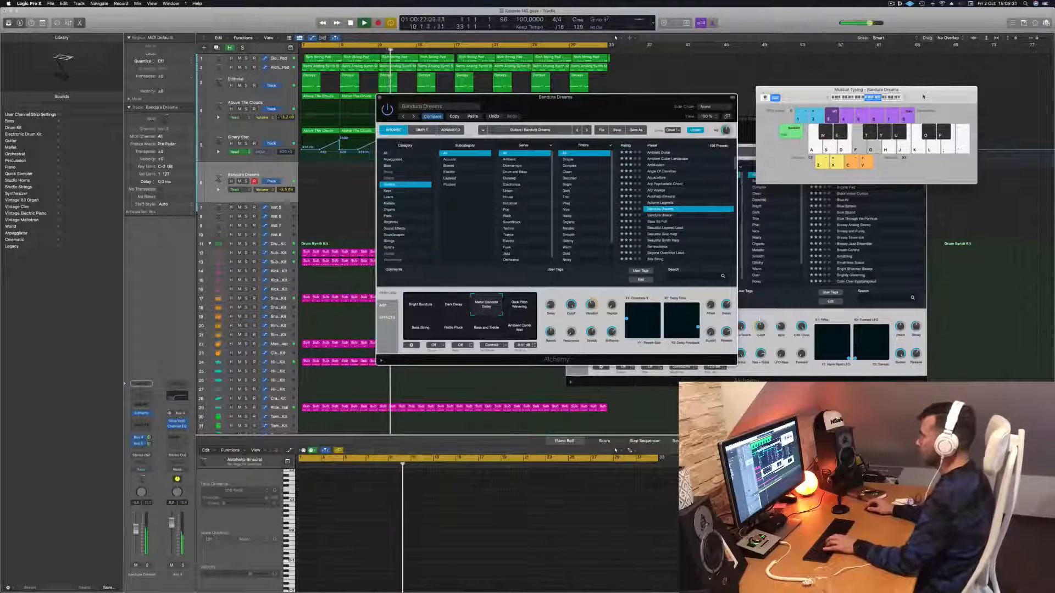
pyautogui.press('h')
pyautogui.press('g')
pyautogui.press('h')
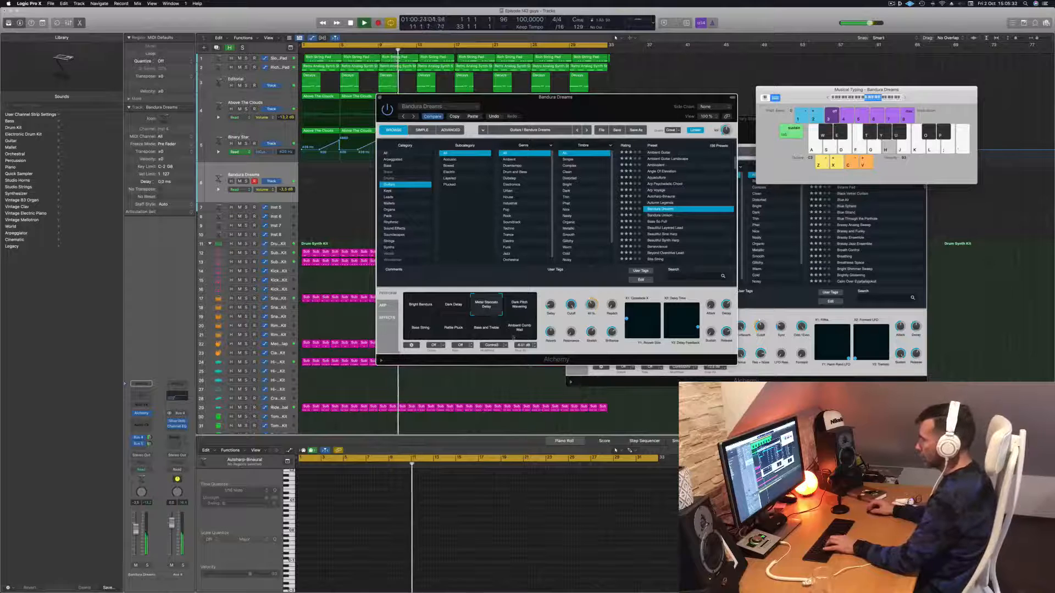
pyautogui.press('j')
# Compare the ambient, Base and Treble and pluck snapshots of Bandura Dreams with short notes, and select the pluck snapshot
pyautogui.click(521, 331)
pyautogui.press('g')
pyautogui.press('h')
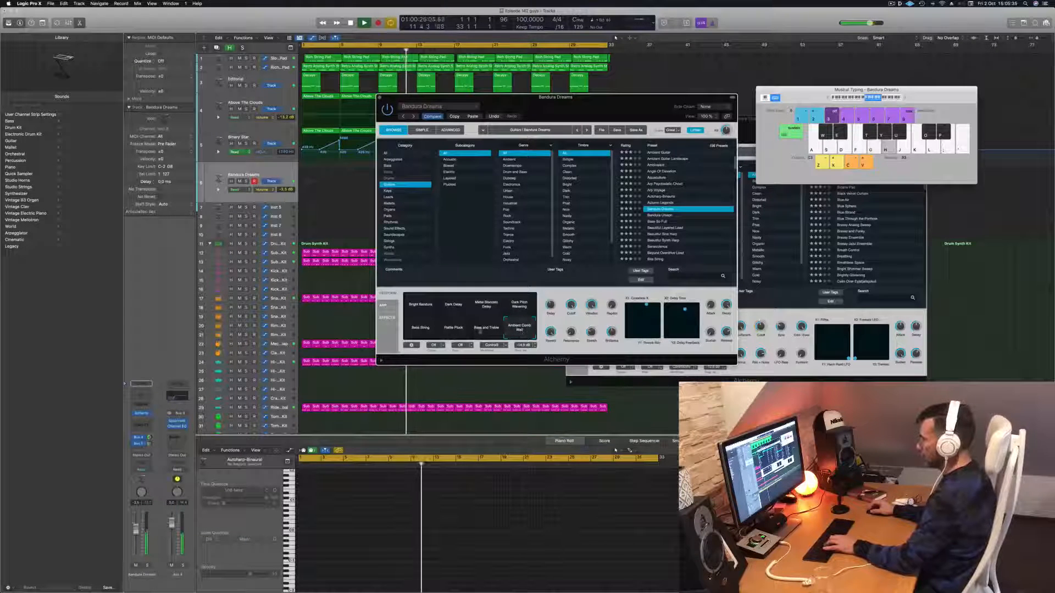
pyautogui.click(485, 330)
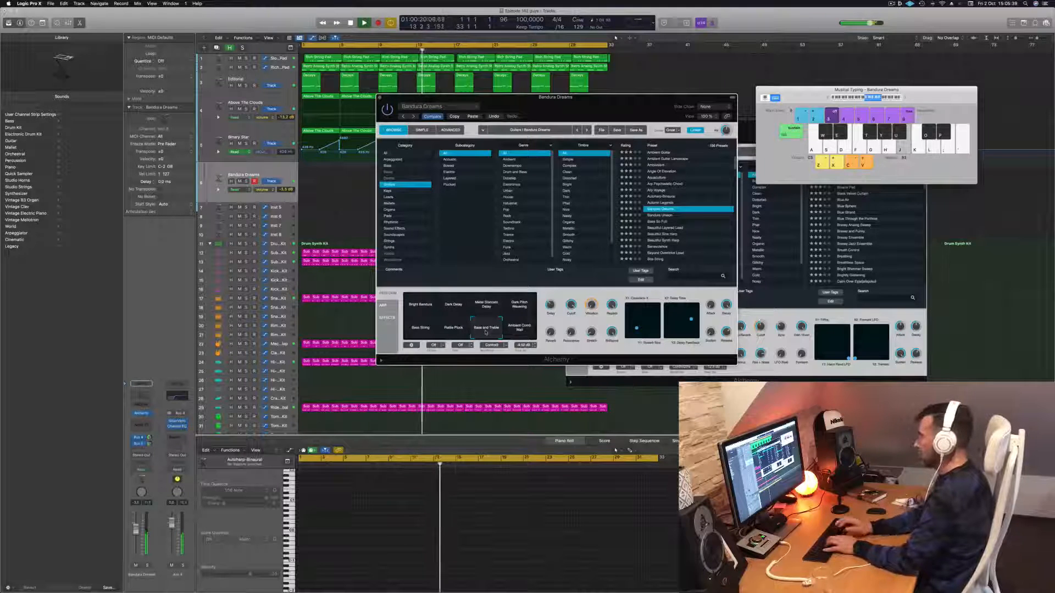
pyautogui.click(461, 329)
pyautogui.press('g')
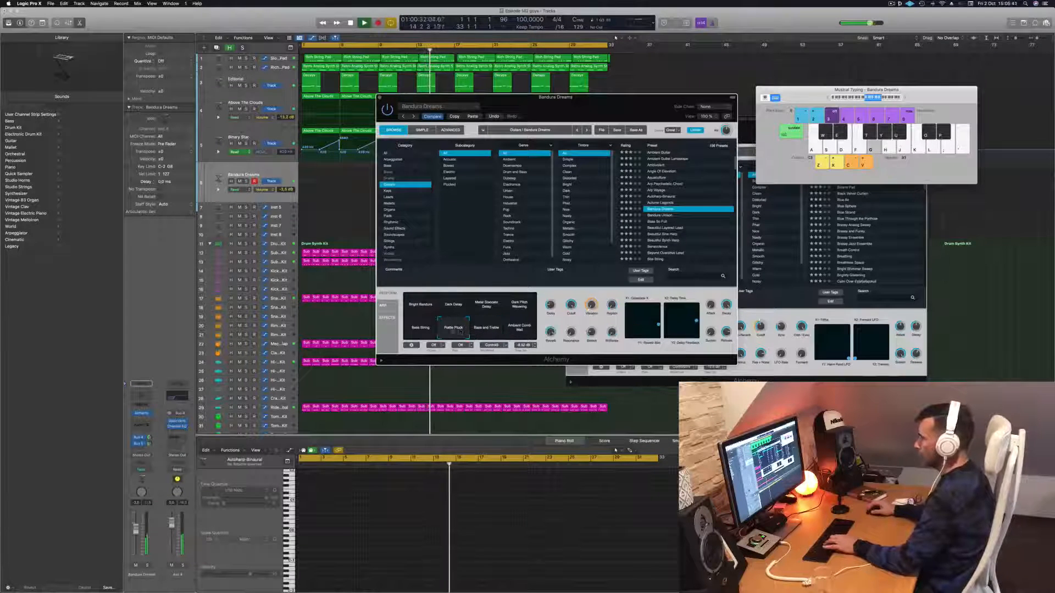
pyautogui.press('h')
pyautogui.click(426, 331)
pyautogui.press('g')
pyautogui.press('h')
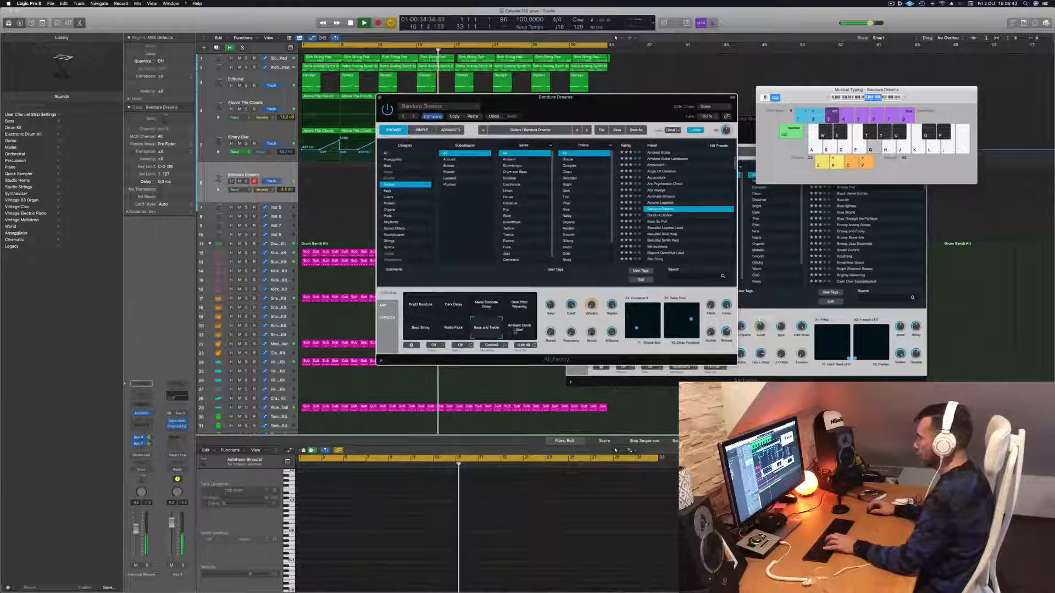
pyautogui.click(453, 329)
pyautogui.press('h')
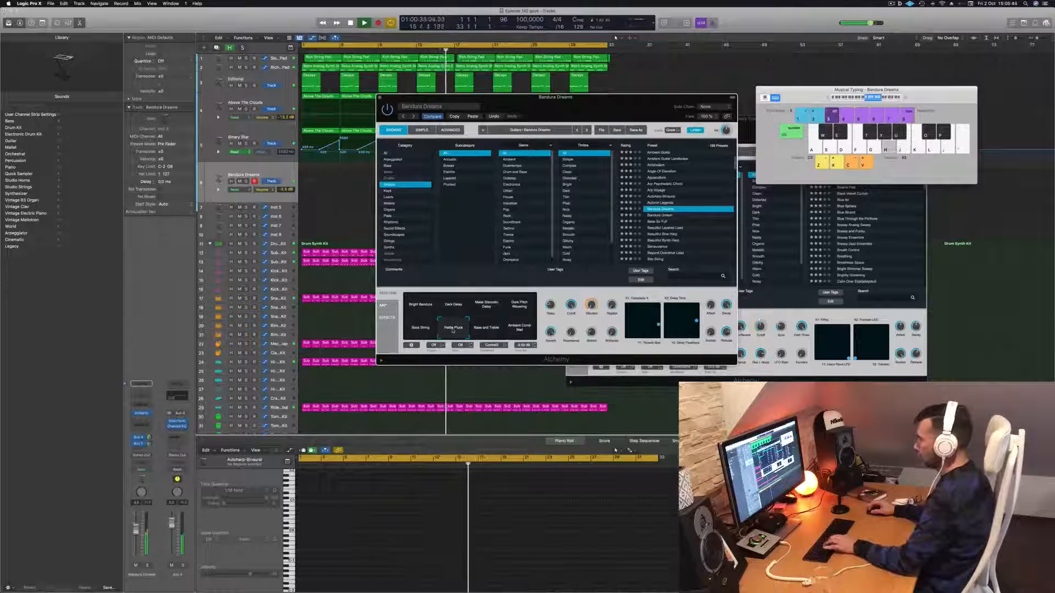
# Audition the Bandura Dreams pluck snapshot with a short melodic phrase
pyautogui.press(';')
pyautogui.press('l')
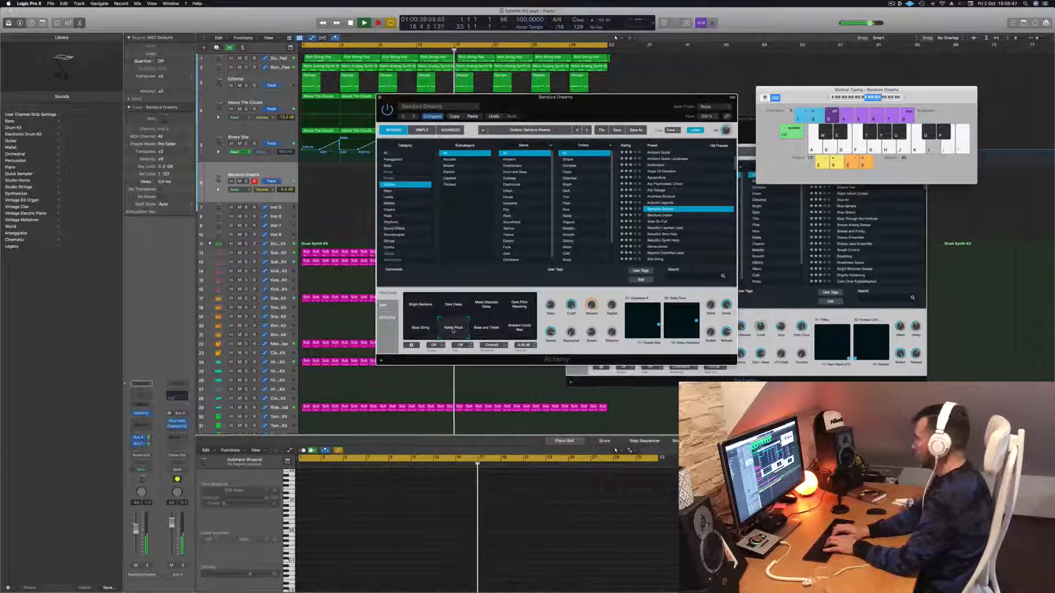
pyautogui.press('j')
pyautogui.press('g')
pyautogui.press('h')
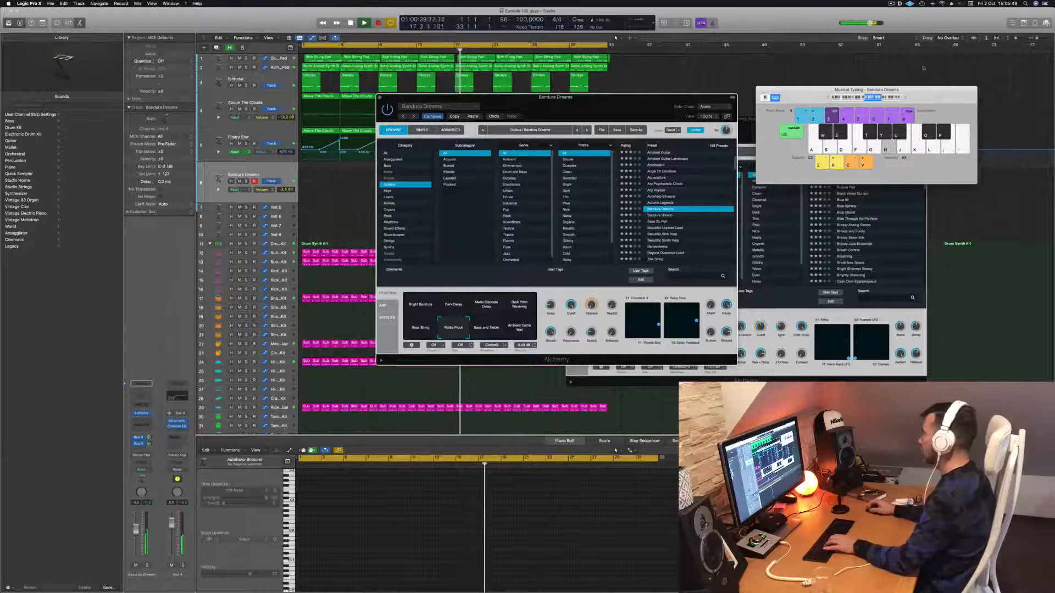
# Try a couple of notes in a higher Musical Typing octave range, and return to the previous range
pyautogui.click(905, 98)
pyautogui.press('h')
pyautogui.press('j')
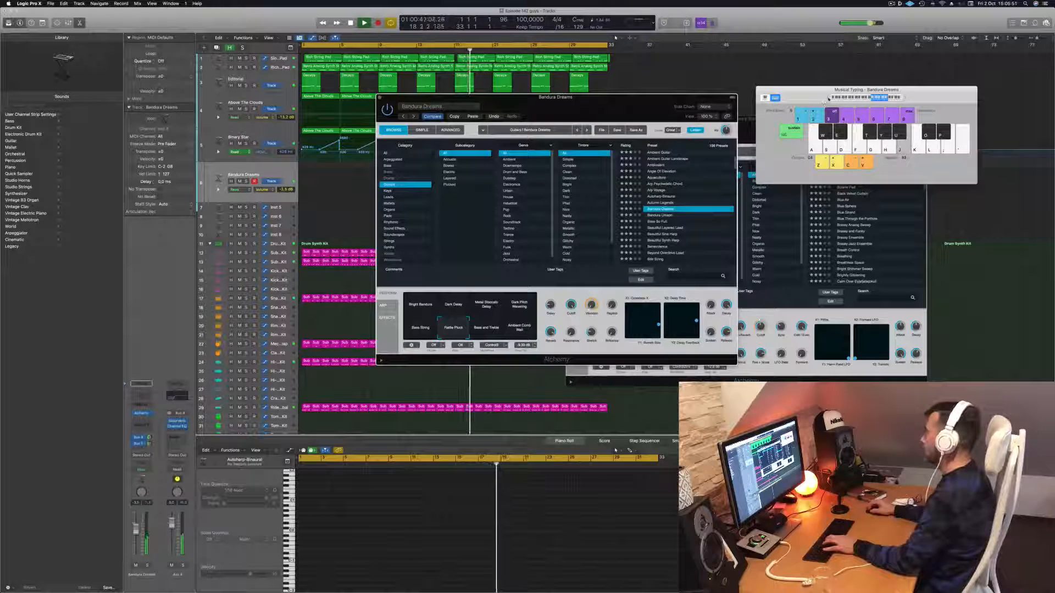
pyautogui.click(828, 99)
# Play a repeated three-note descending phrase with the Bandura Dreams pluck sound against the arrangement
pyautogui.press(';')
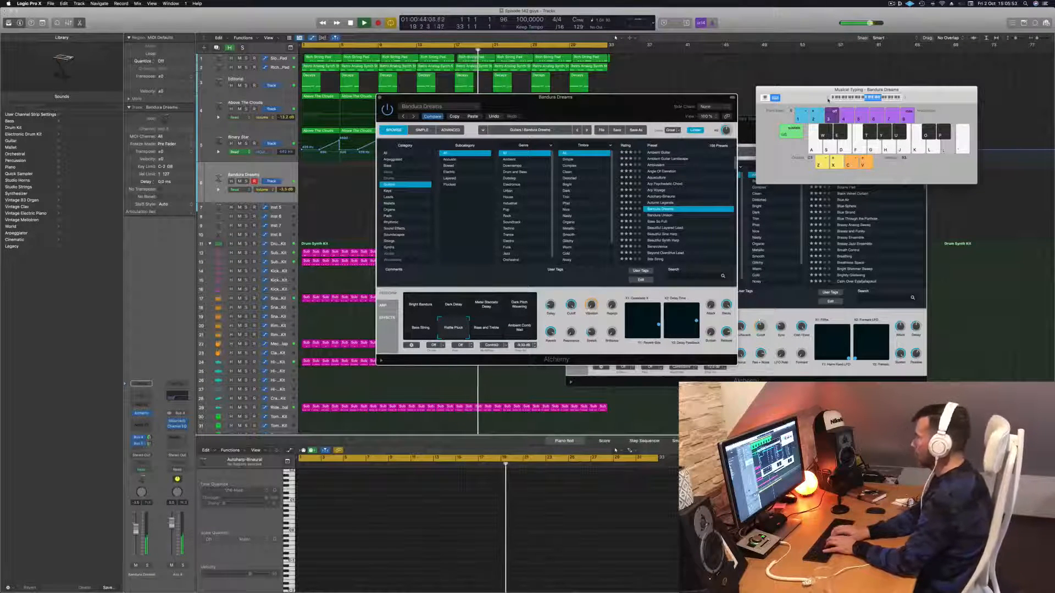
pyautogui.press('l')
pyautogui.press('k')
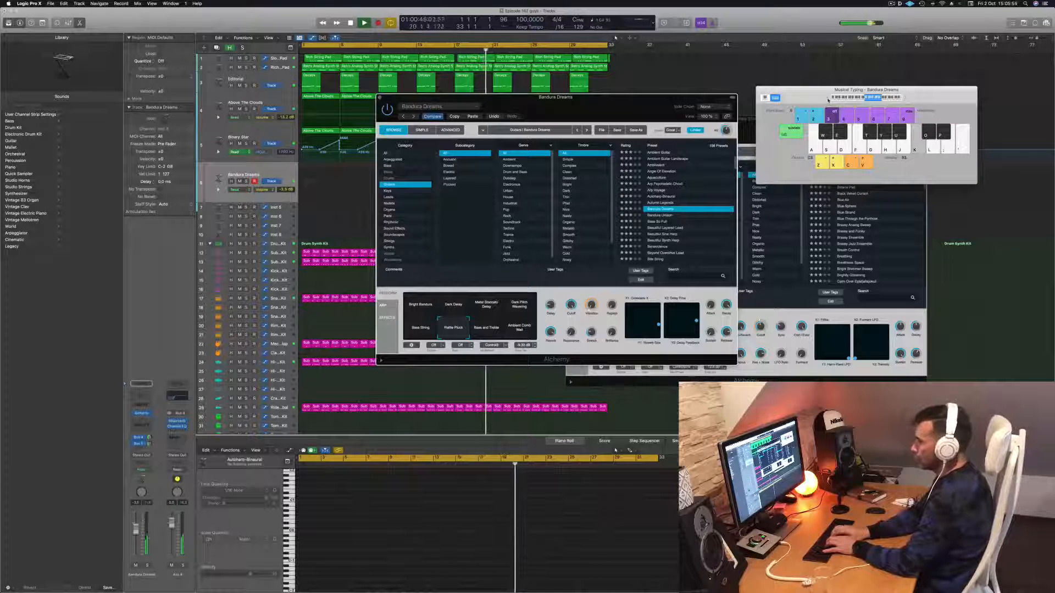
pyautogui.press(';')
pyautogui.press('l')
pyautogui.press('k')
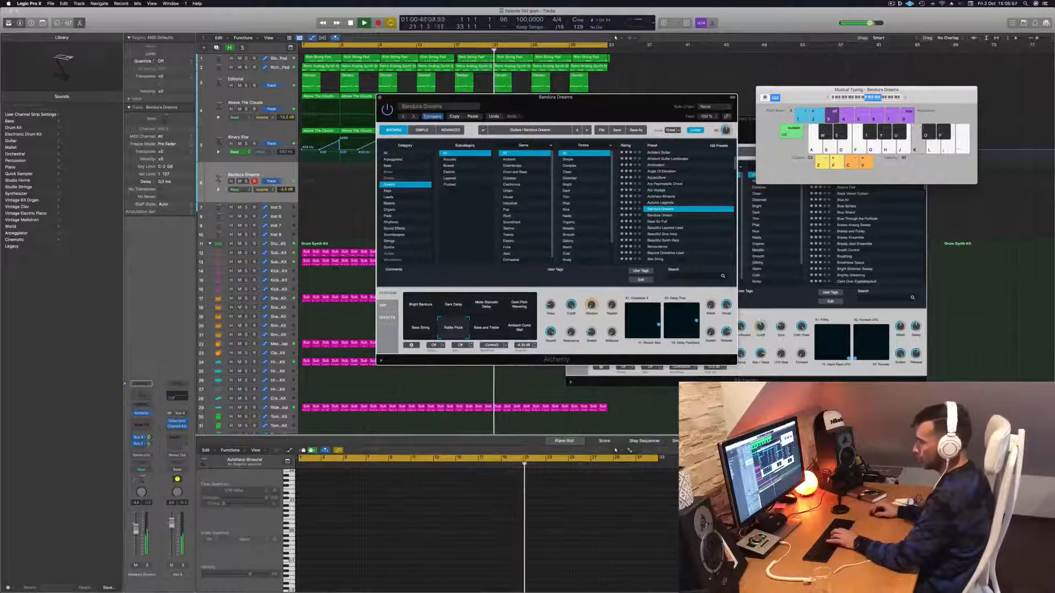
# Adjust the Bandura Dreams track's lower bus send and raise its volume slightly while playing notes
pyautogui.click(149, 444)
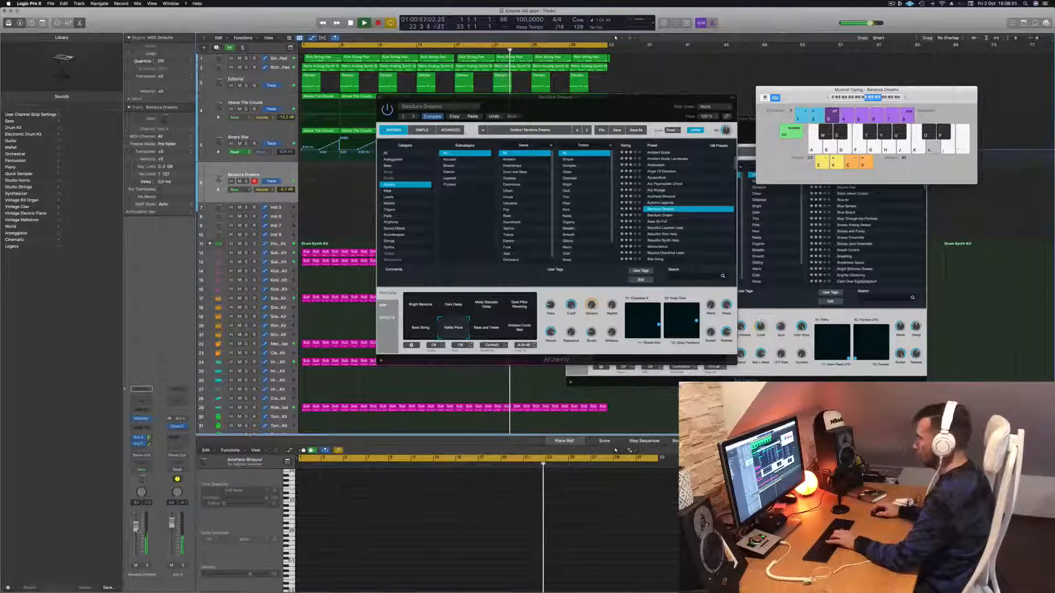
pyautogui.press(';')
pyautogui.press('k')
# Raise the Cutoff performance control of Bandura Dreams in Alchemy while playing notes
pyautogui.moveTo(572, 304); pyautogui.dragTo(578, 292)
pyautogui.press('l')
pyautogui.press('k')
pyautogui.press('l')
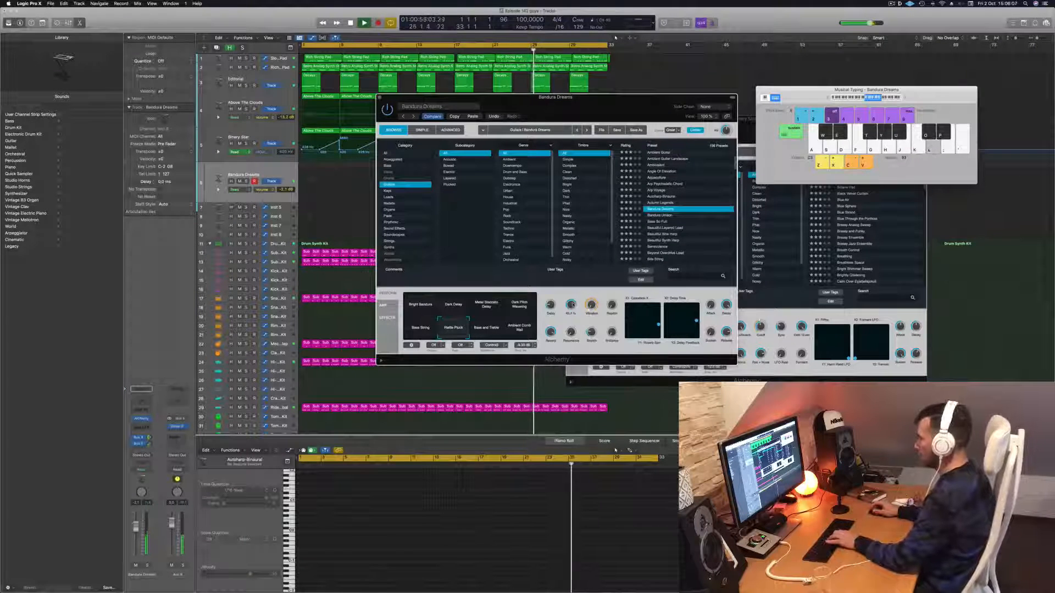
# Try out melody ideas in the upper Musical Typing notes with the adjusted Bandura Dreams sound over the loop
pyautogui.press(';')
pyautogui.press('k')
pyautogui.press('l')
pyautogui.press(';')
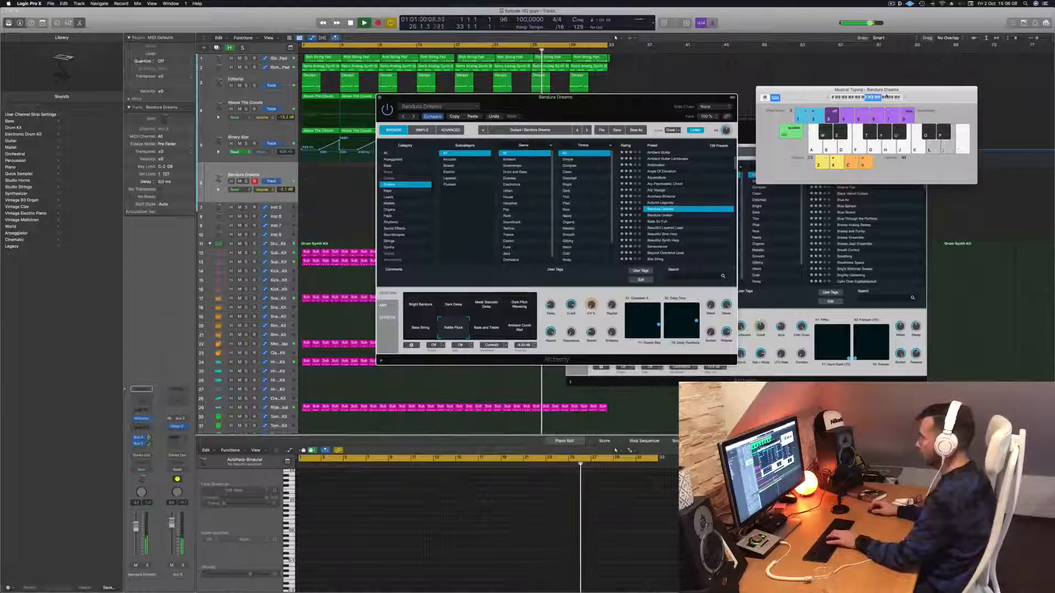
pyautogui.press("'")
pyautogui.press('k')
pyautogui.press('l')
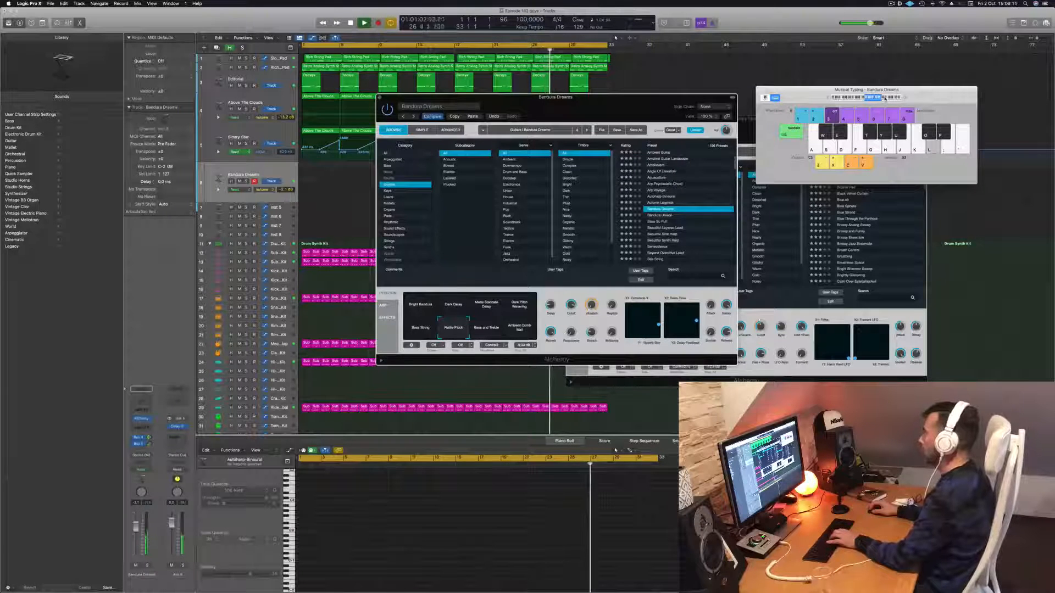
pyautogui.press('l')
pyautogui.press('k')
pyautogui.press('l')
pyautogui.press(';')
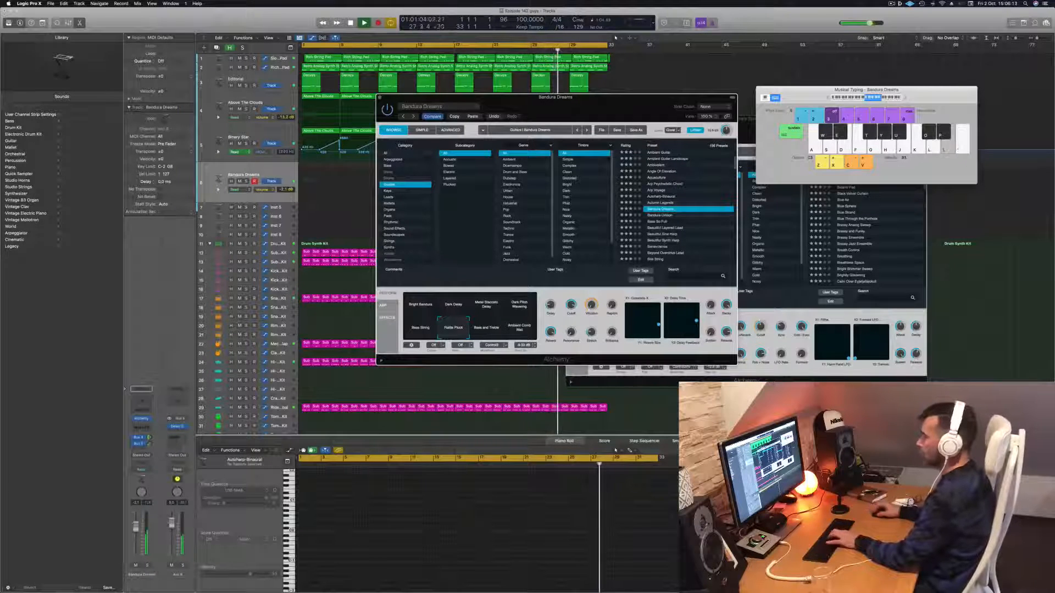
# Play short phrases in the upper Musical Typing notes with Bandura Dreams through the last part of the loop
pyautogui.press('k')
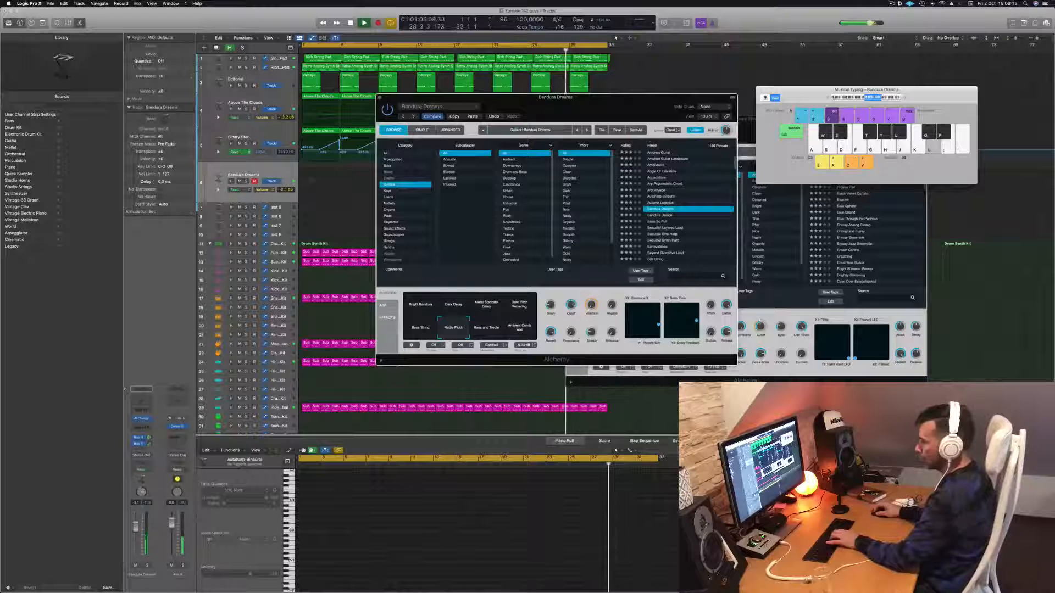
pyautogui.press('k')
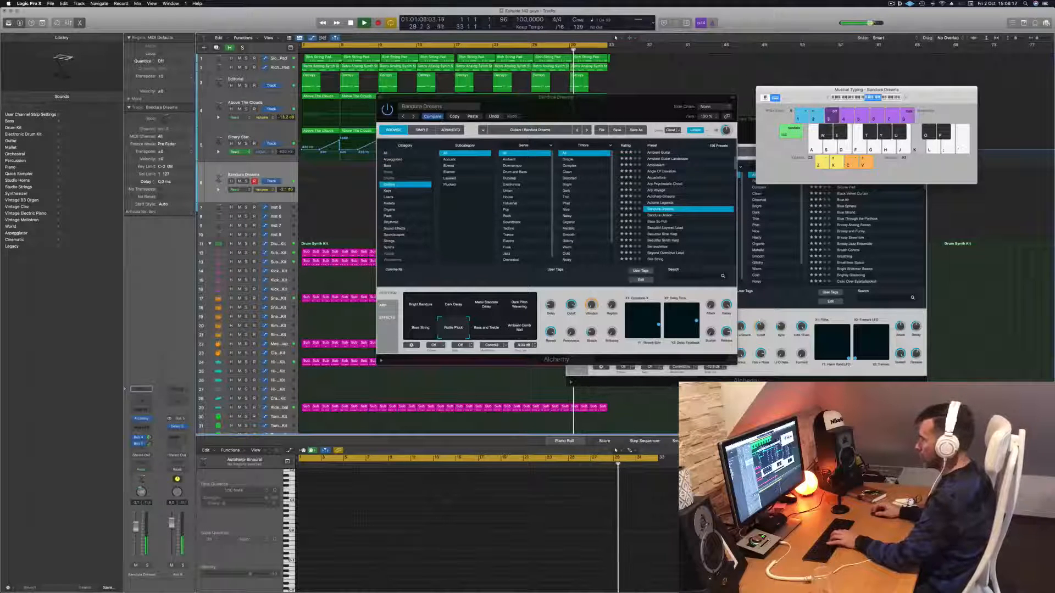
pyautogui.press('l')
pyautogui.press(';')
pyautogui.press('k')
pyautogui.press('l')
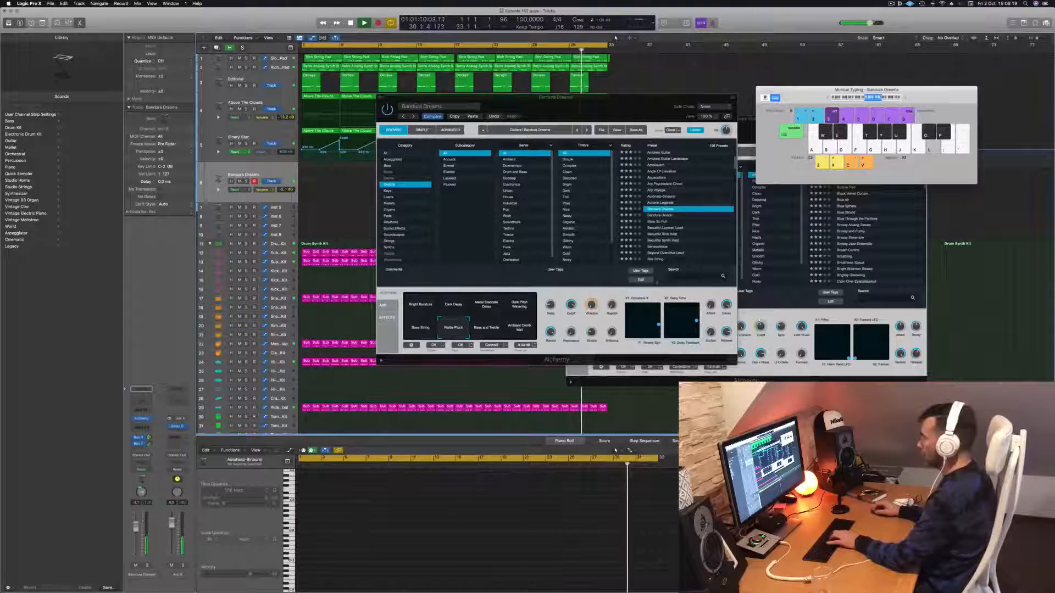
# Load the Bandura Unison preset with its Dark Delay variation and test it with a few notes
pyautogui.click(659, 215)
pyautogui.press('k')
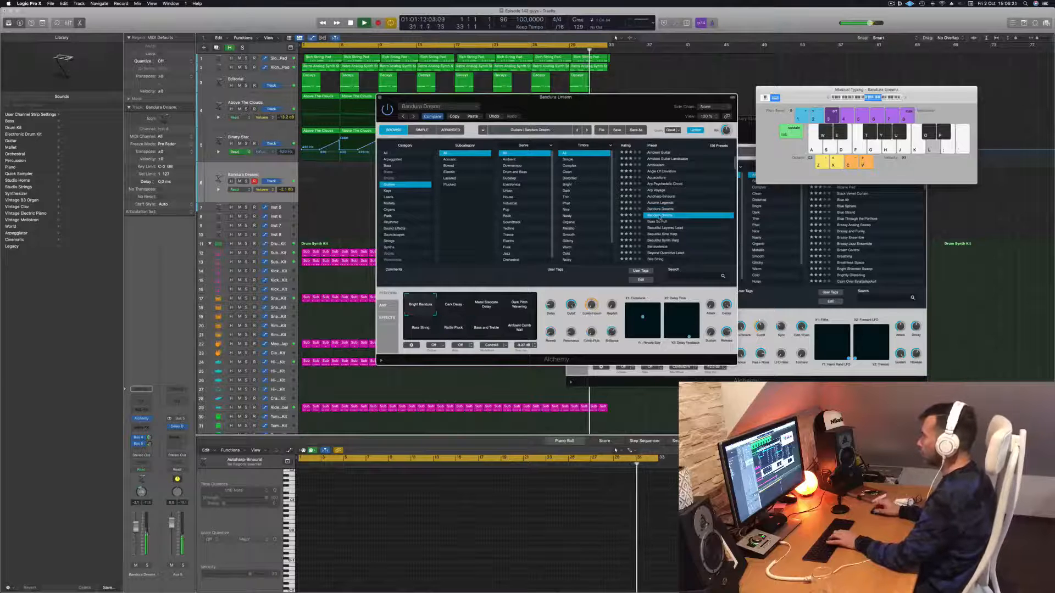
pyautogui.click(451, 309)
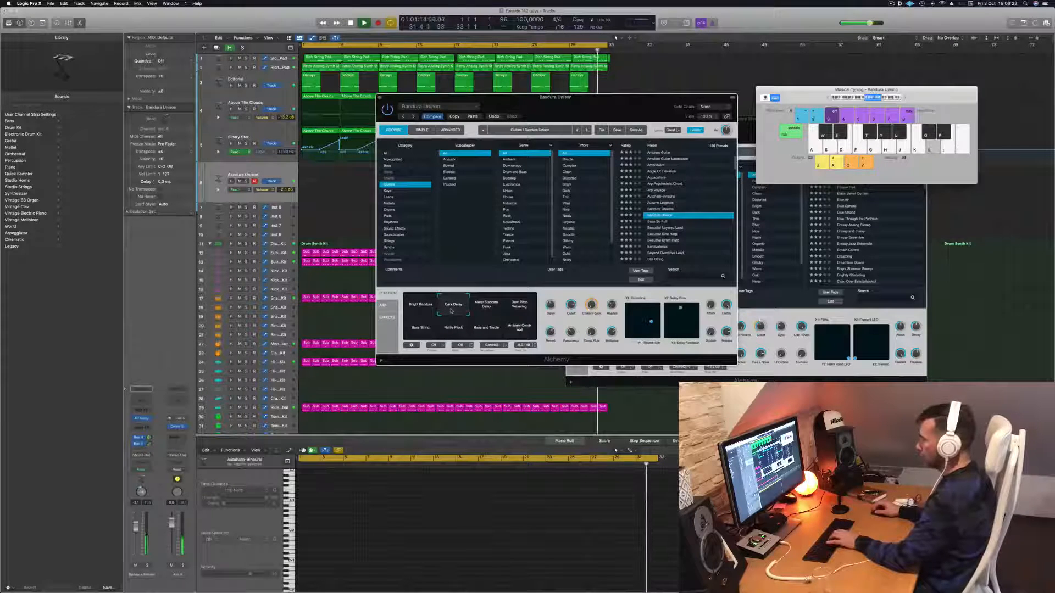
pyautogui.press('k')
pyautogui.press('l')
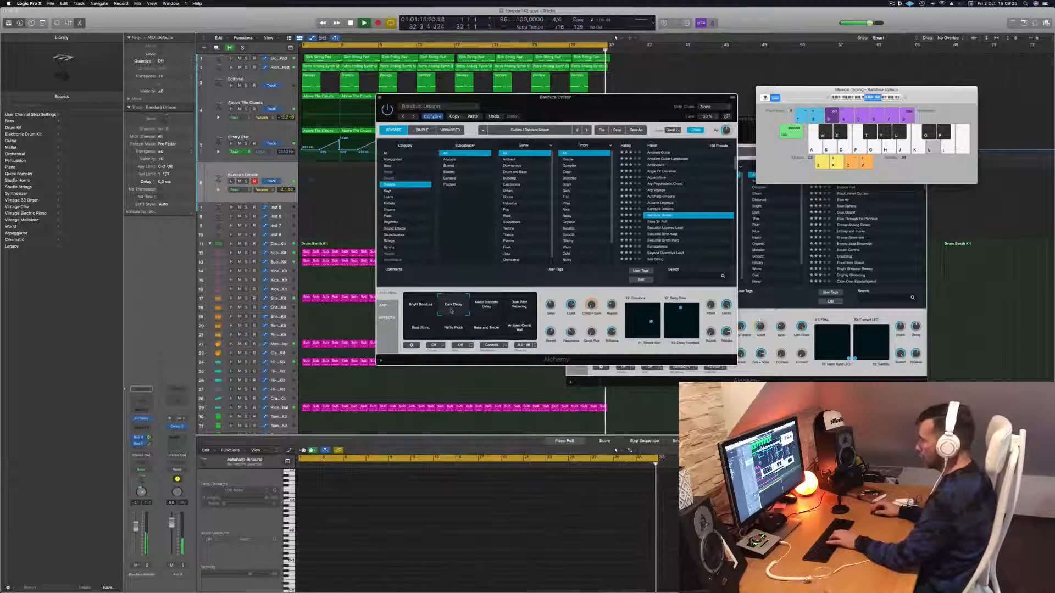
pyautogui.press(';')
# Audition the other Bandura Unison variations, including Bass String and Bass and Treble, and return to Dark Delay
pyautogui.click(486, 306)
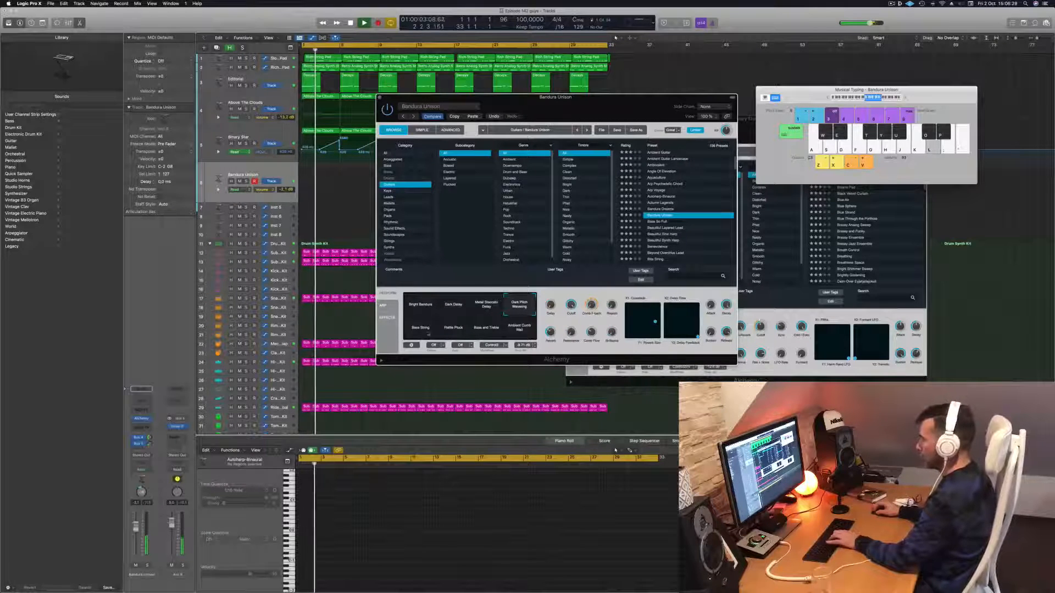
pyautogui.click(416, 333)
pyautogui.click(453, 329)
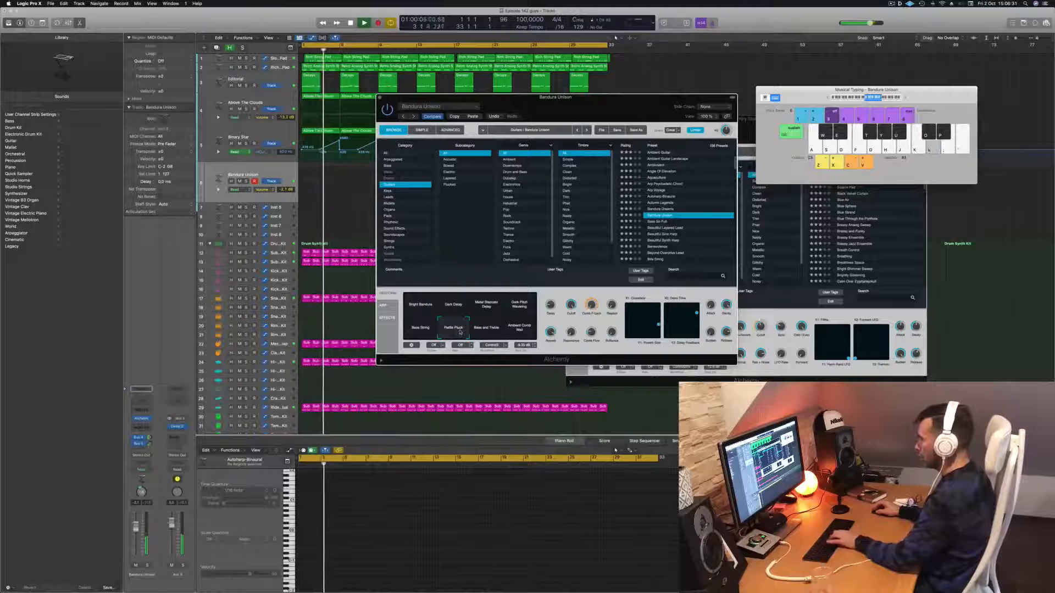
pyautogui.click(486, 330)
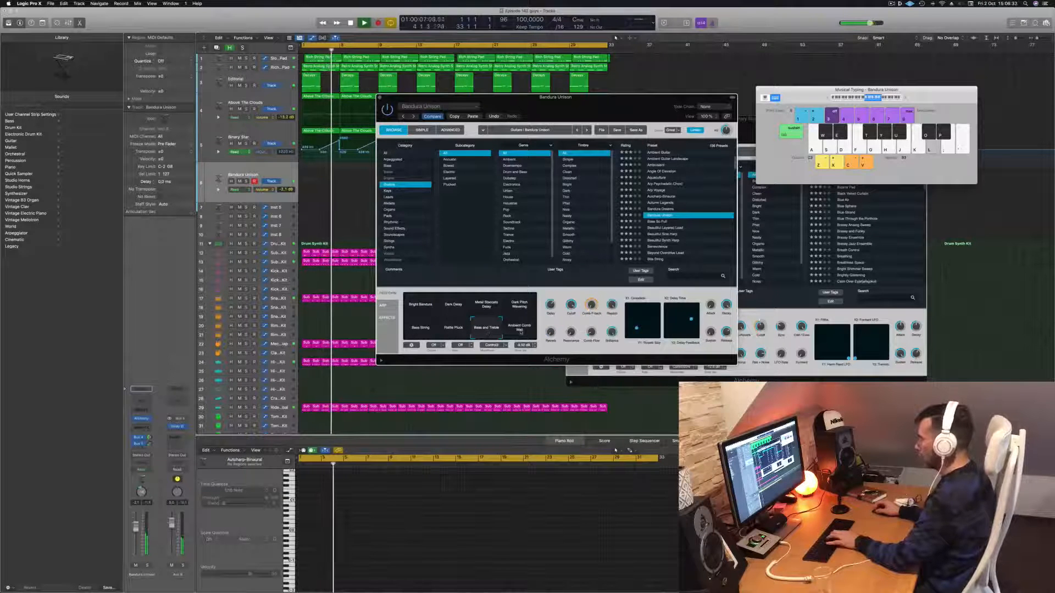
pyautogui.click(478, 309)
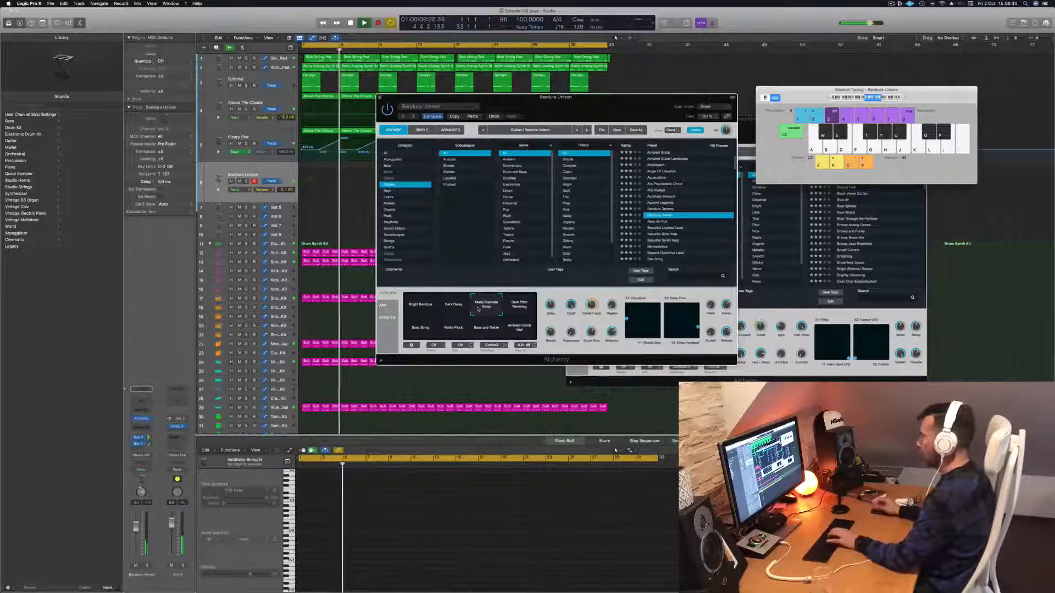
pyautogui.click(450, 310)
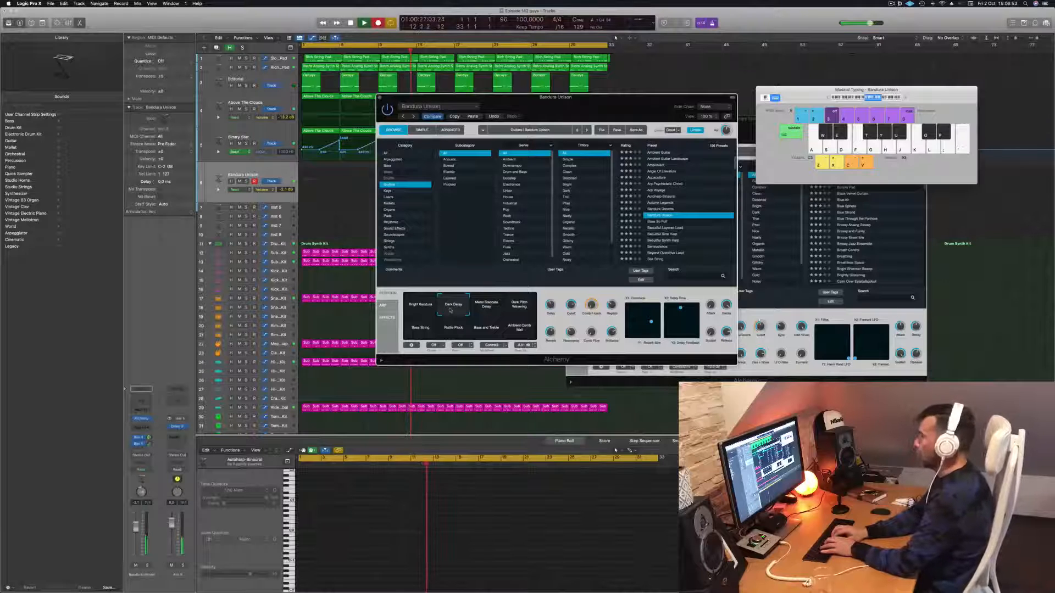
# Record a Bandura Unison melody from bar 15 to bar 25 and move the Alchemy window off the recorded region
pyautogui.press('r')
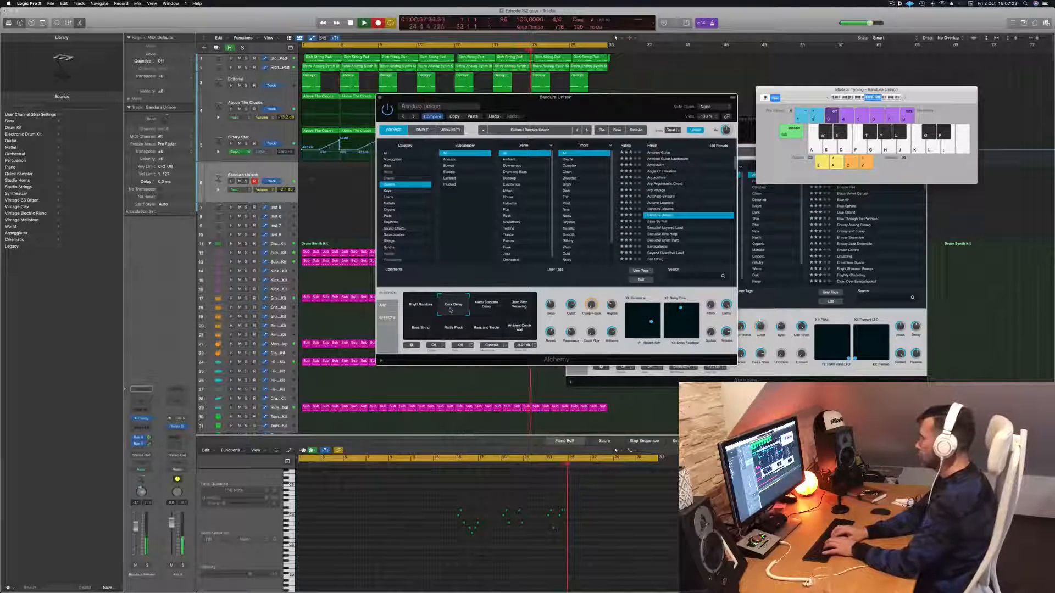
pyautogui.press('space')
pyautogui.press('space')
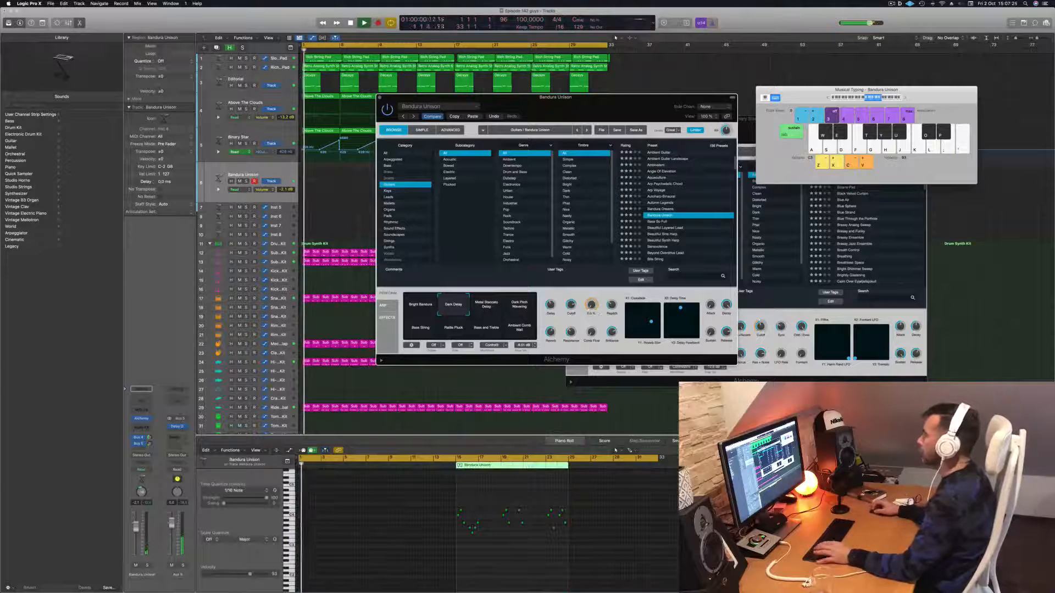
pyautogui.moveTo(577, 97); pyautogui.dragTo(892, 83)
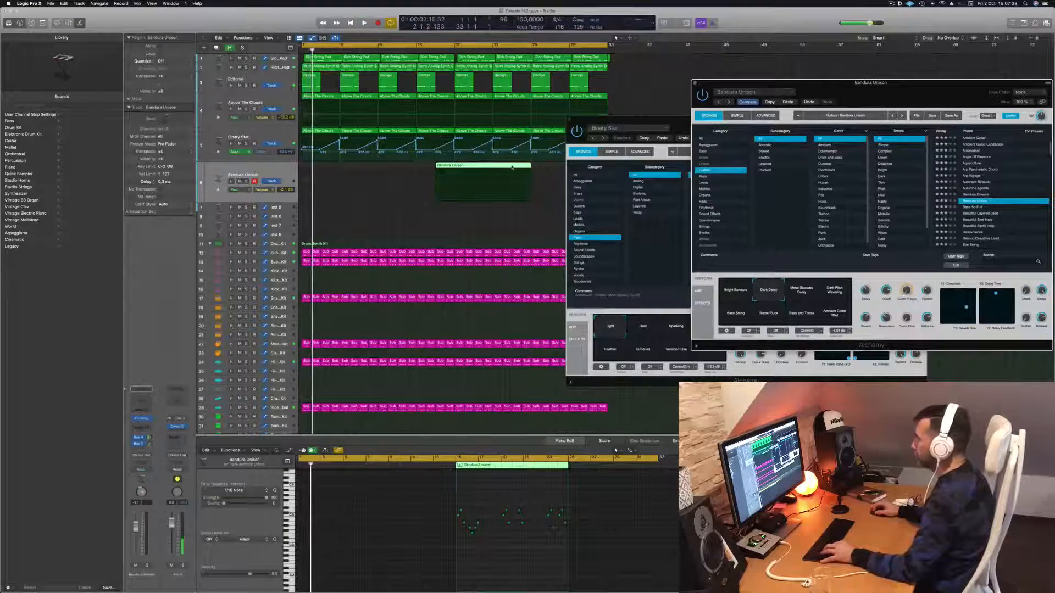
pyautogui.press('space')
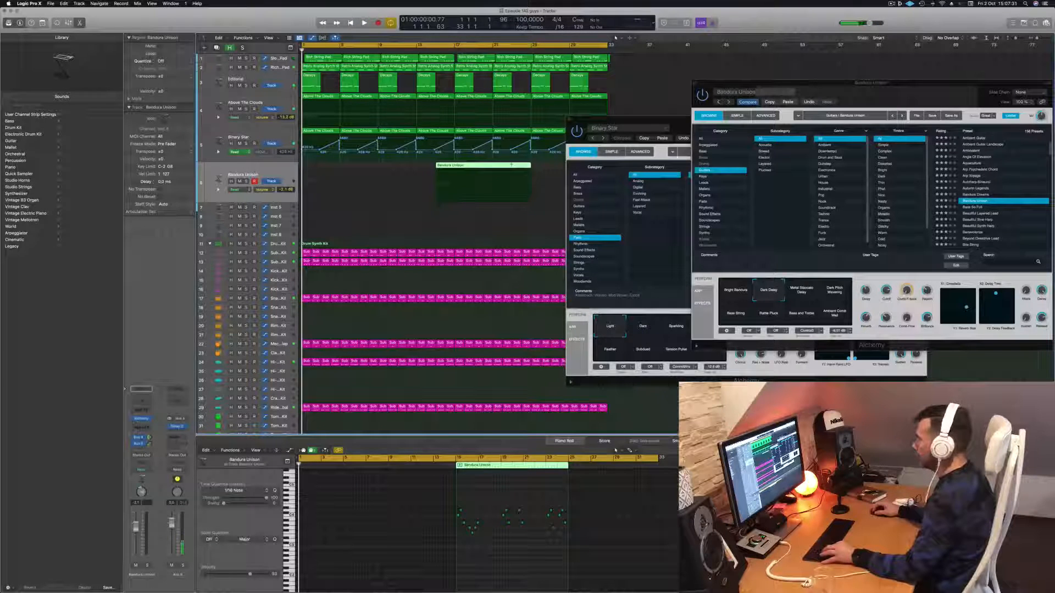
# Separate the last two bars of the Bandura Unison recording, place them at bar 1, and mute the Editorial track
pyautogui.keyDown('super'); pyautogui.doubleClick(511, 164); pyautogui.keyUp('super')
pyautogui.moveTo(521, 171); pyautogui.dragTo(334, 171)
pyautogui.press('super+z')
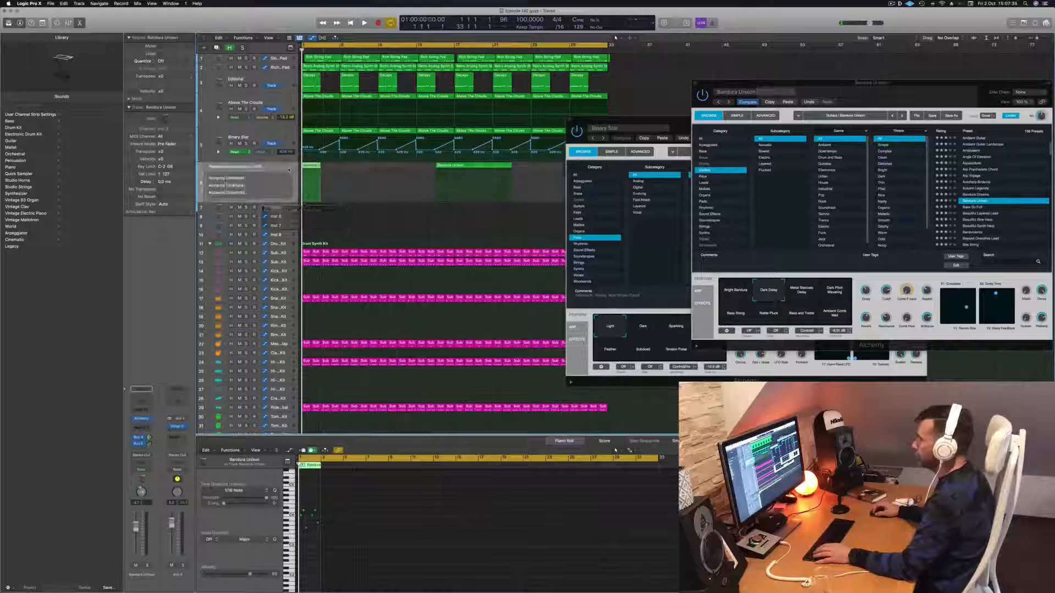
pyautogui.click(240, 86)
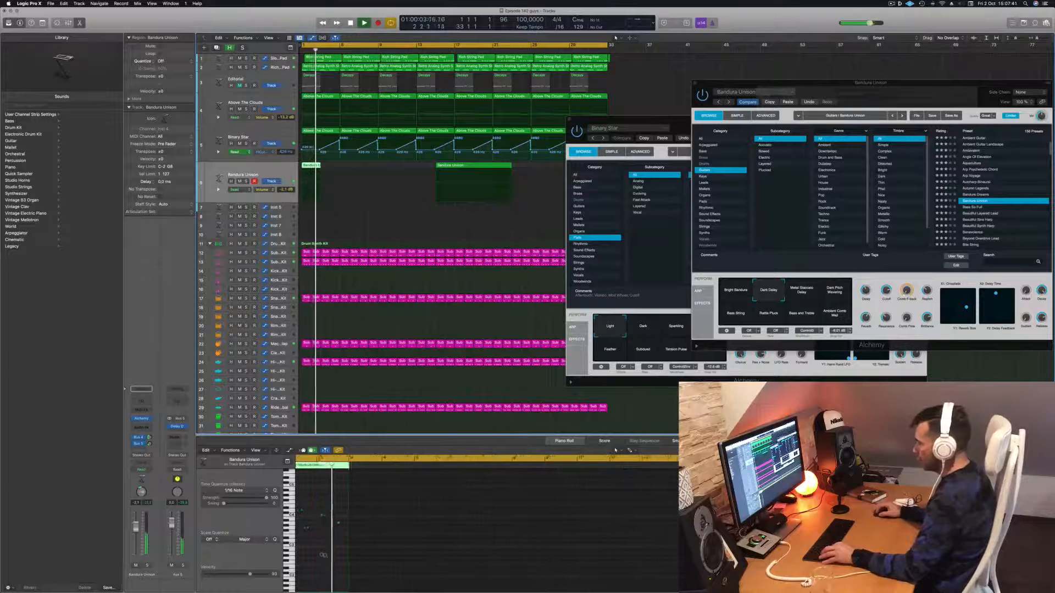
# Check the six notes of the two-bar Bandura Unison region and move the region to bar 3
pyautogui.hscroll(-3, 327, 556)
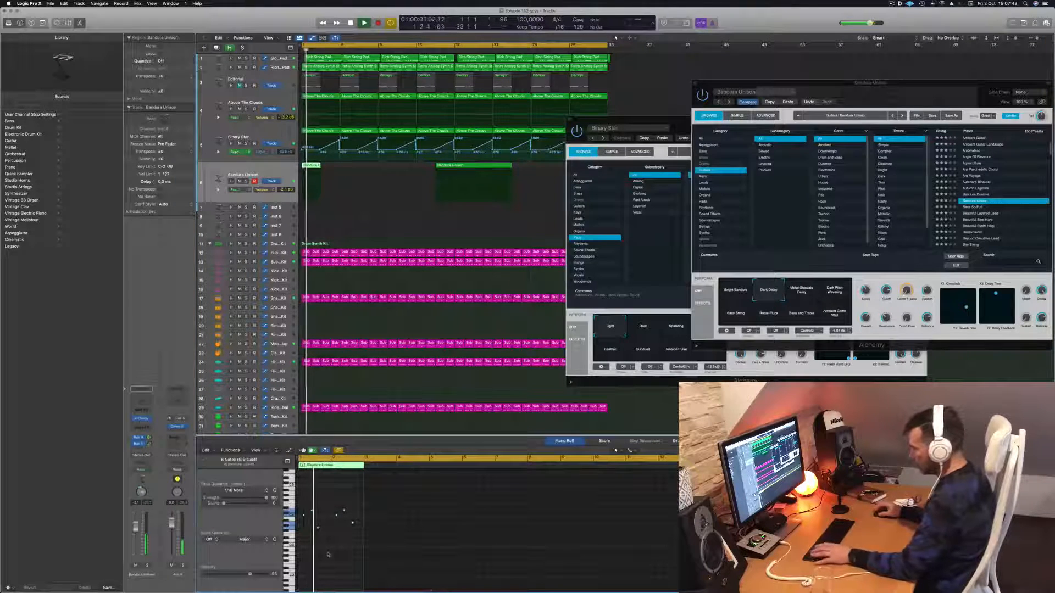
pyautogui.hscroll(3, 344, 541)
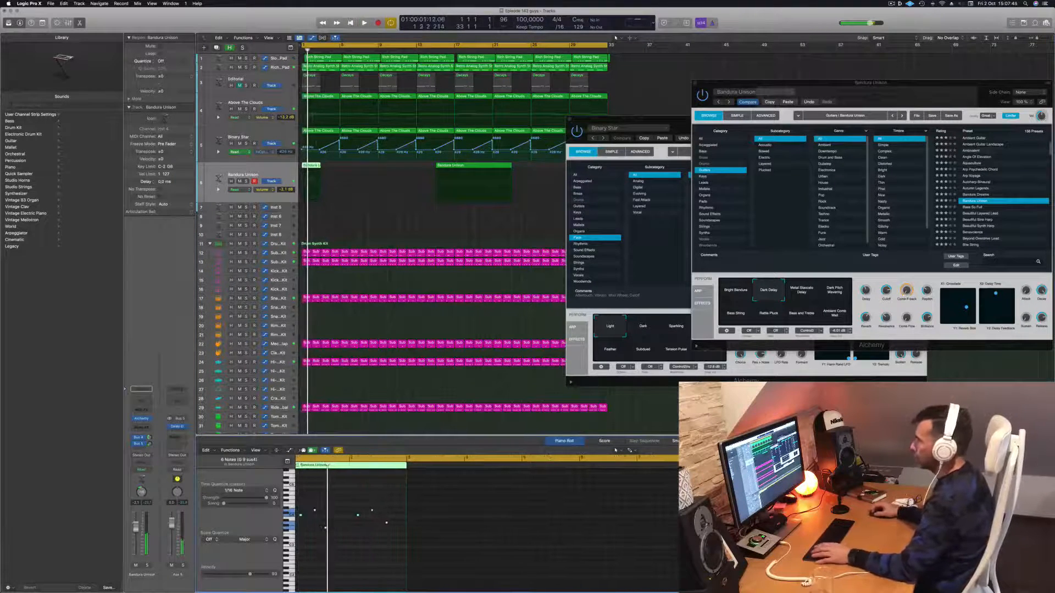
pyautogui.press('space')
pyautogui.moveTo(311, 166); pyautogui.dragTo(328, 167)
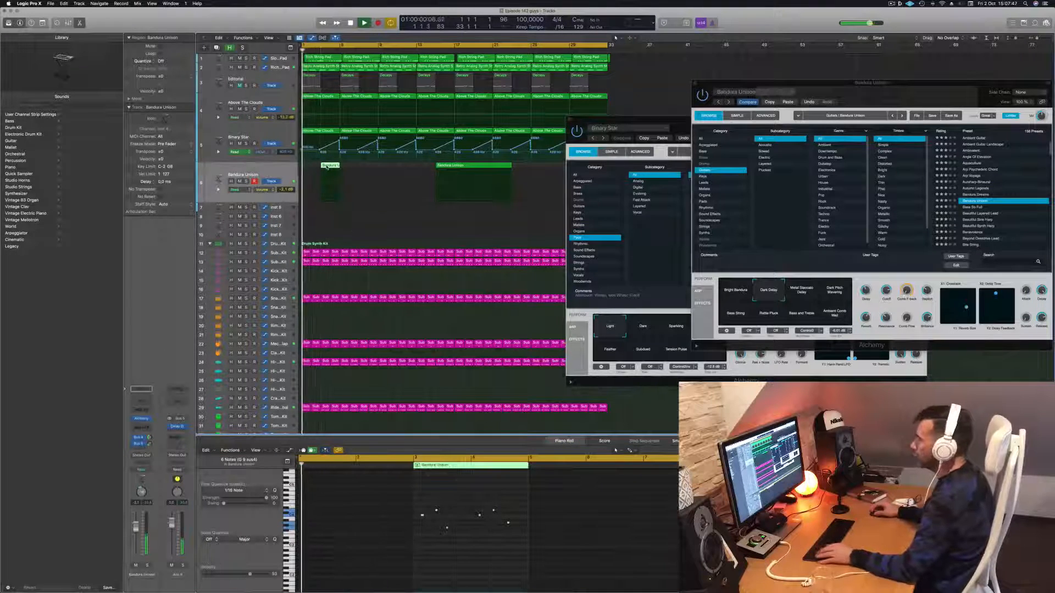
# Shift the third note of the two-bar phrase slightly later and replay the arrangement from the start
pyautogui.hscroll(5, 327, 167)
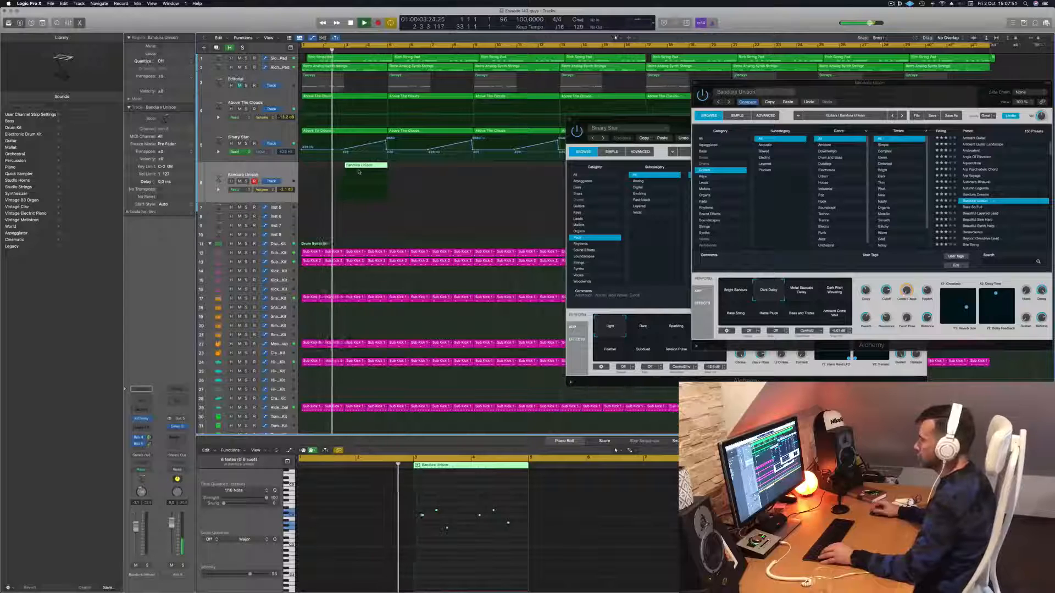
pyautogui.hscroll(-2, 359, 172)
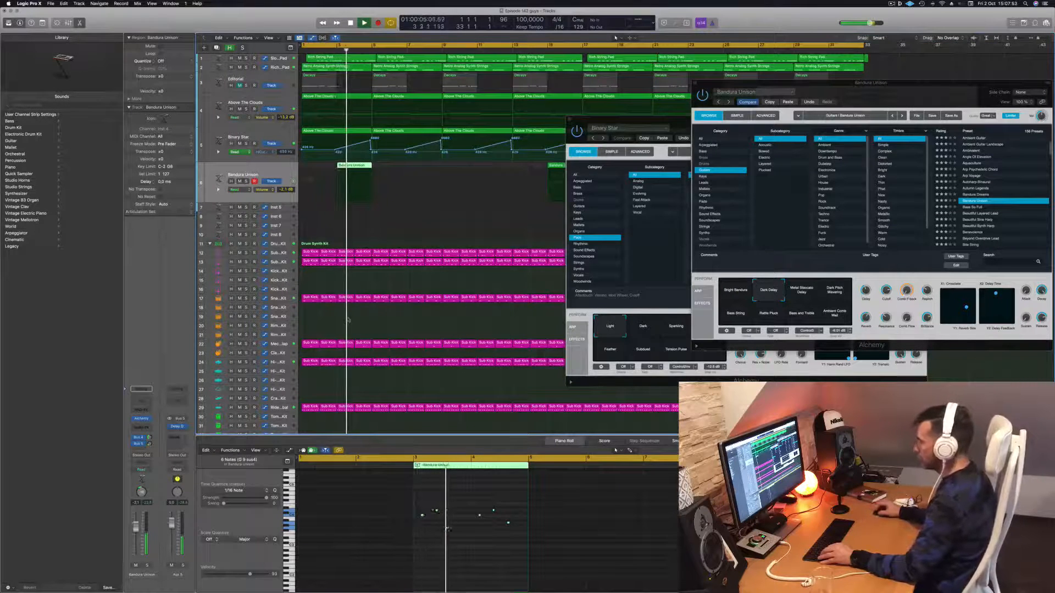
pyautogui.hscroll(2, 492, 558)
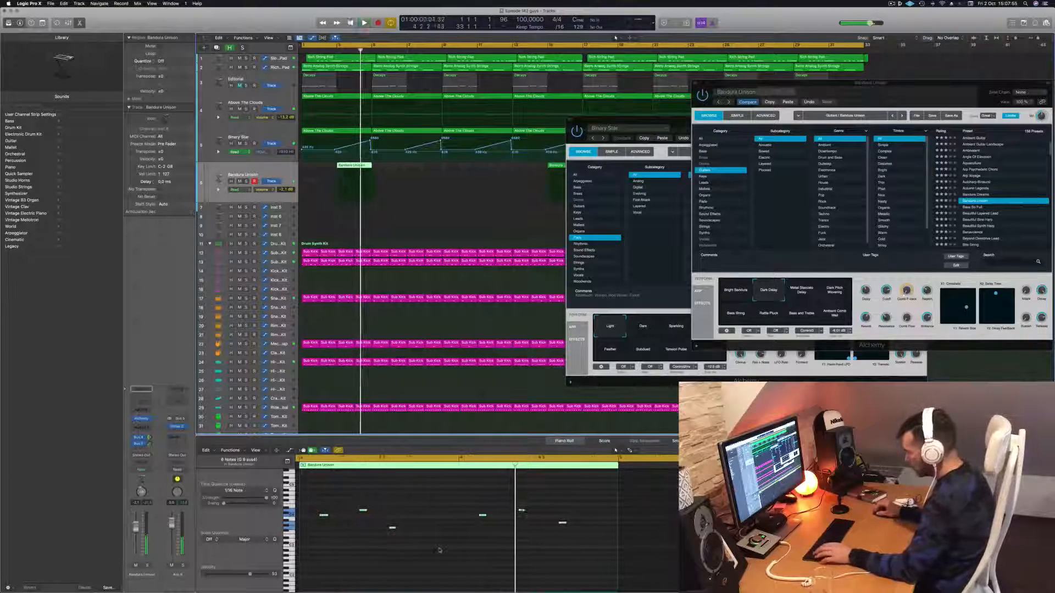
pyautogui.press('Return')
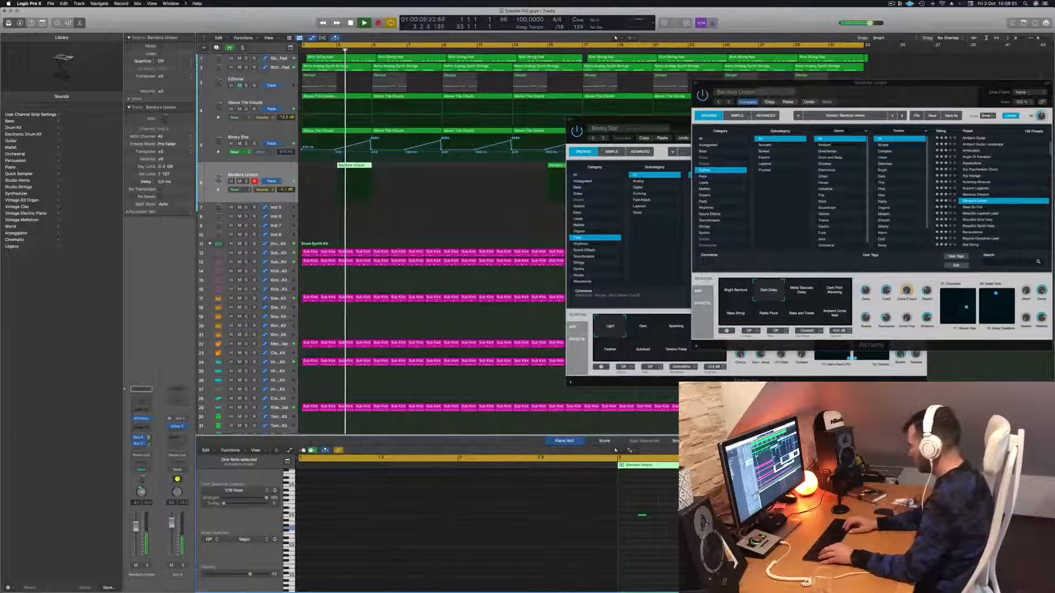
pyautogui.press('Return')
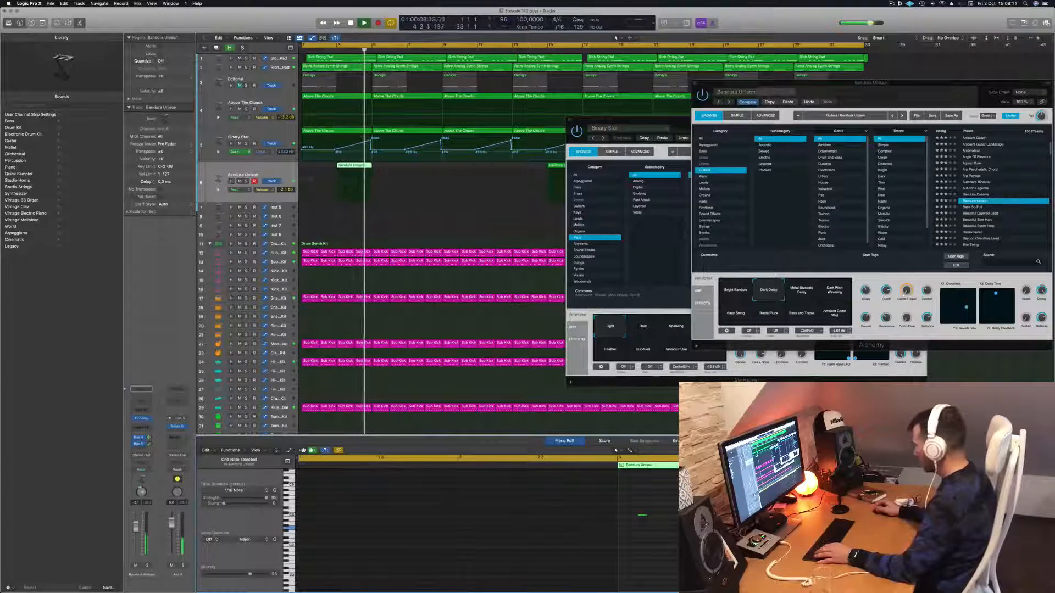
pyautogui.press('Return')
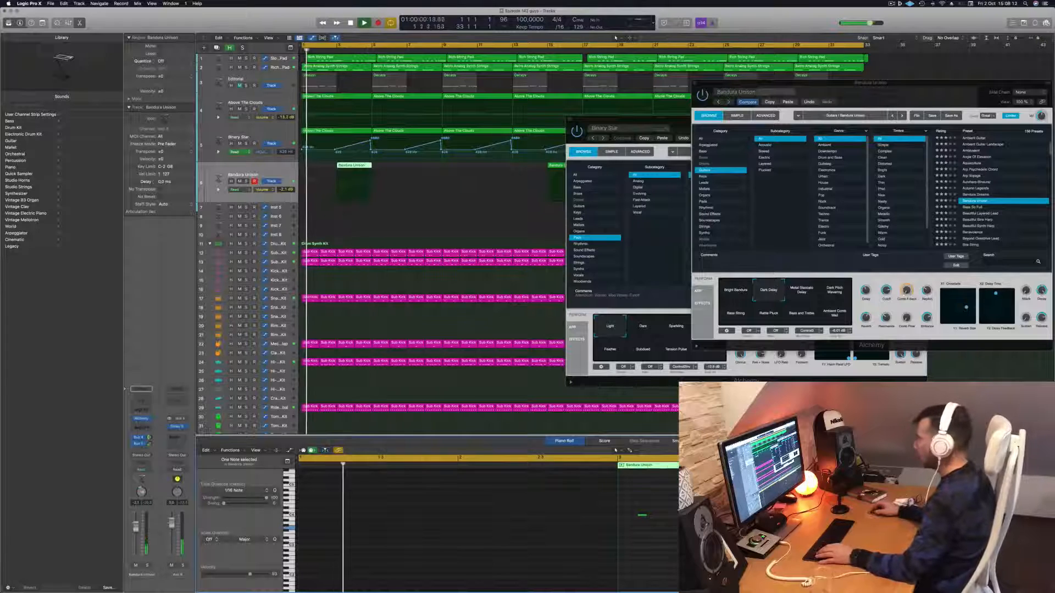
# Split the two-bar Bandura Unison region into one-bar halves and place them in swapped order at bar 1
pyautogui.click(354, 172)
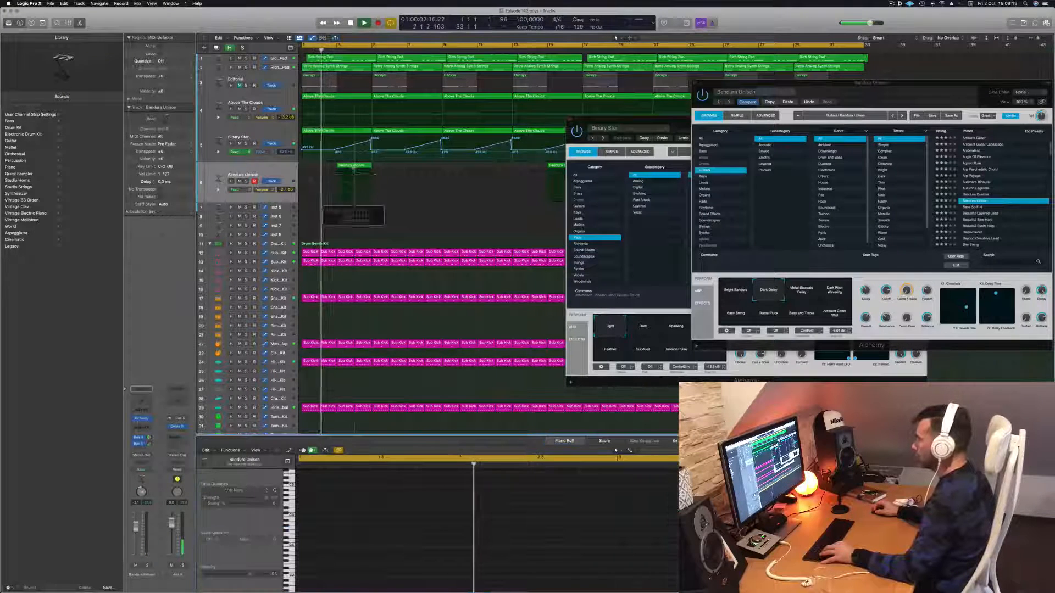
pyautogui.moveTo(330, 170)
pyautogui.mouseDown()
pyautogui.moveTo(312, 167)
pyautogui.moveTo(348, 166)
pyautogui.moveTo(326, 174)
pyautogui.mouseUp()
pyautogui.press('Return')
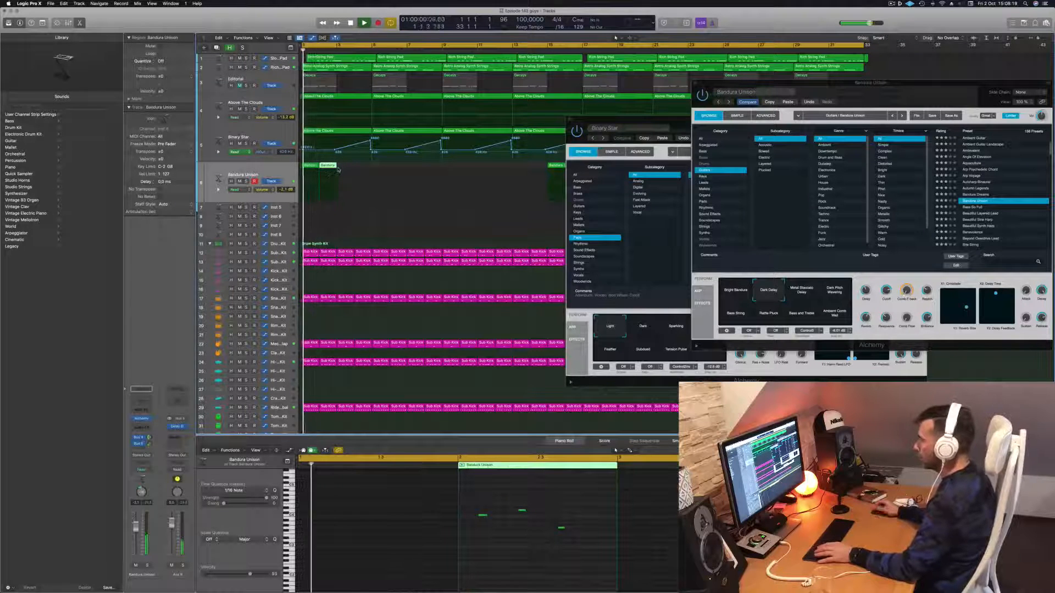
pyautogui.click(336, 239)
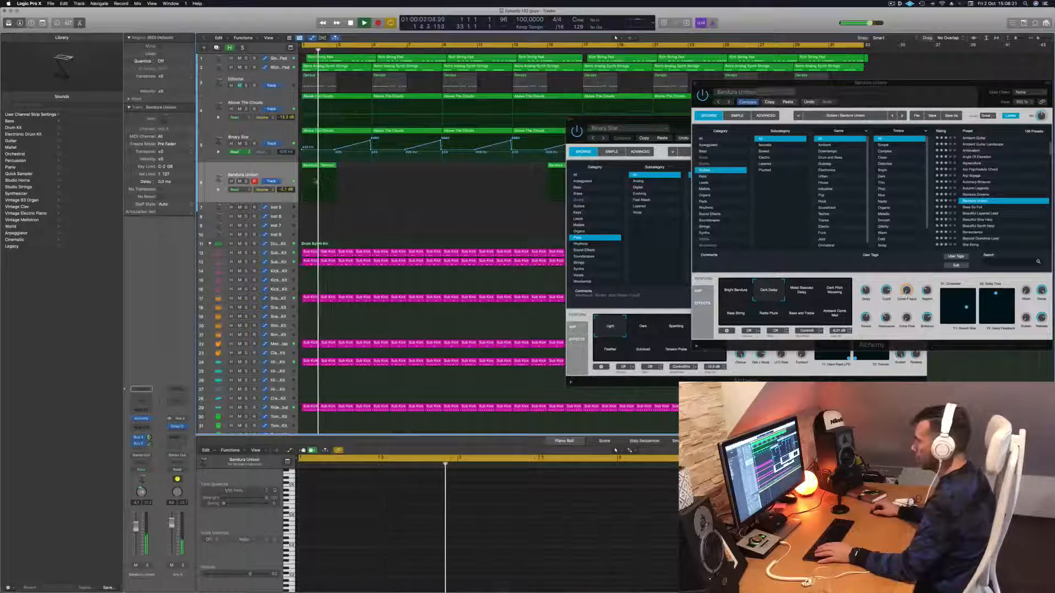
pyautogui.click(308, 167)
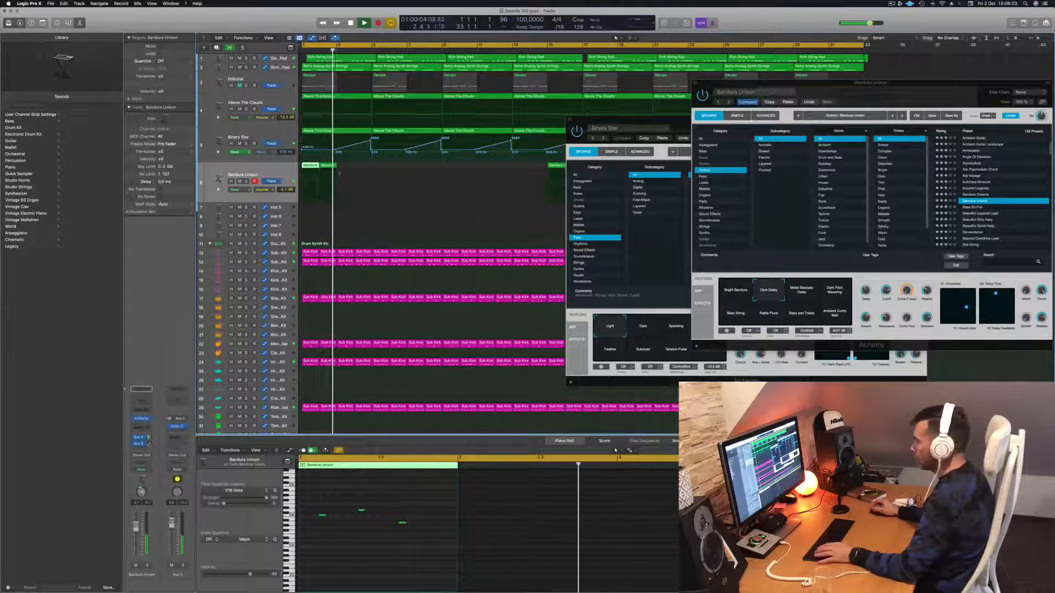
# Copy the two one-bar Bandura Unison regions to bar 3 and delete the leftover recording at bar 15
pyautogui.moveTo(349, 174)
pyautogui.mouseDown()
pyautogui.moveTo(309, 170)
pyautogui.moveTo(346, 169)
pyautogui.mouseUp()
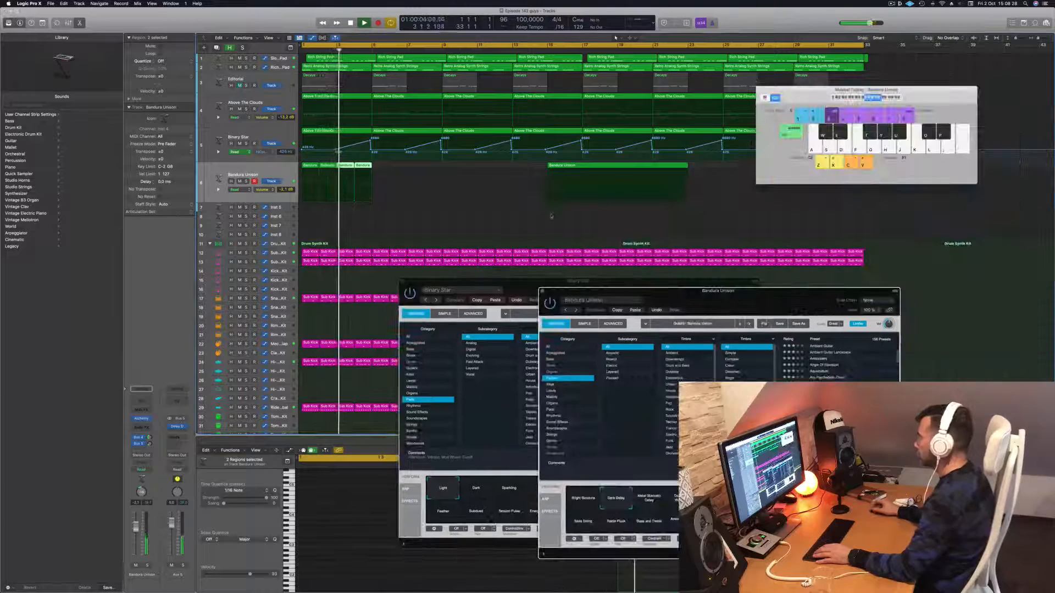
pyautogui.click(610, 168)
pyautogui.press('Delete')
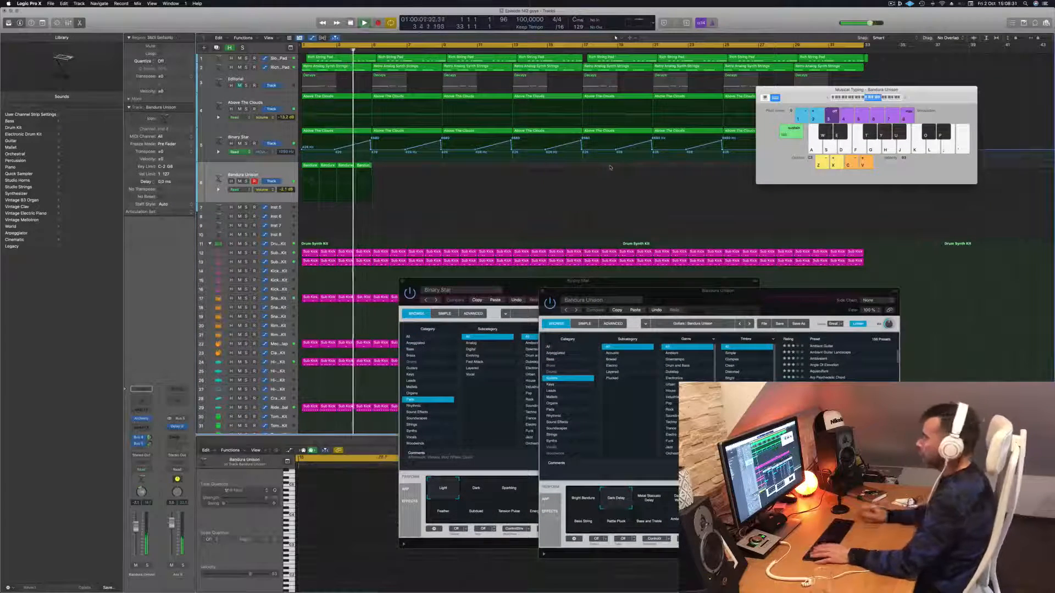
# Copy the four Bandura Unison regions to bar 5, and copy the resulting eight-bar block to bar 9
pyautogui.press('Return')
pyautogui.moveTo(420, 170); pyautogui.dragTo(379, 169)
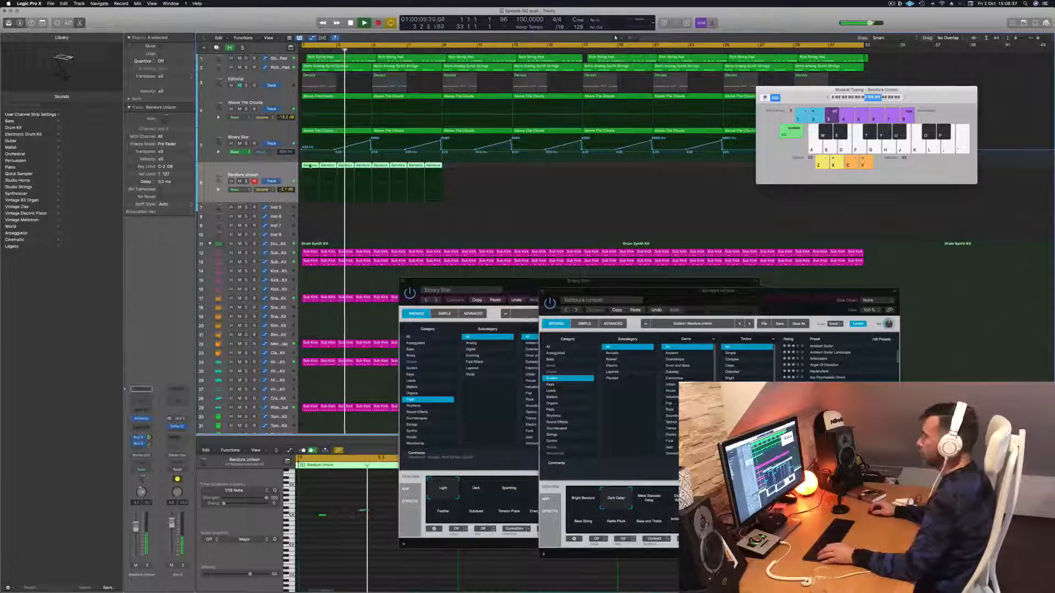
pyautogui.press('super+r')
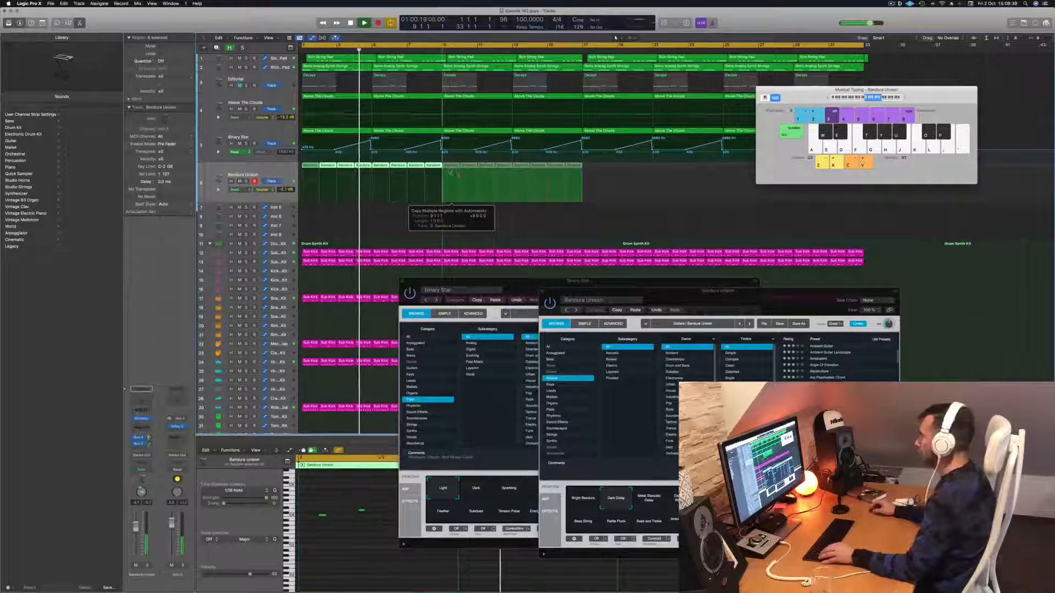
pyautogui.press('super+k')
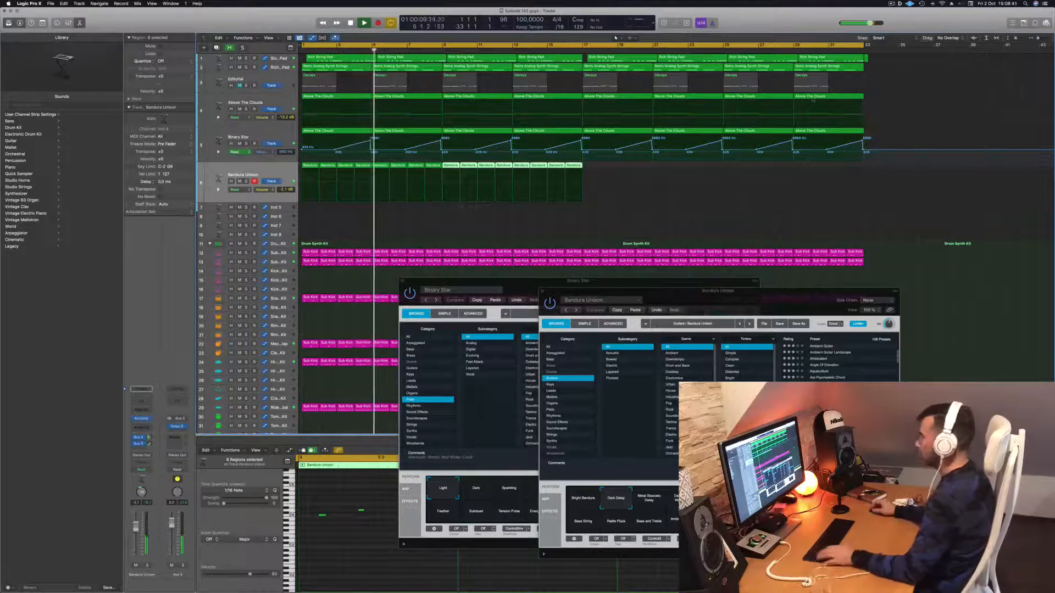
# Copy the sixteen one-bar Bandura Unison regions to bar 17 and replay the arrangement from the start
pyautogui.moveTo(594, 171)
pyautogui.mouseDown()
pyautogui.moveTo(310, 166)
pyautogui.moveTo(600, 172)
pyautogui.mouseUp()
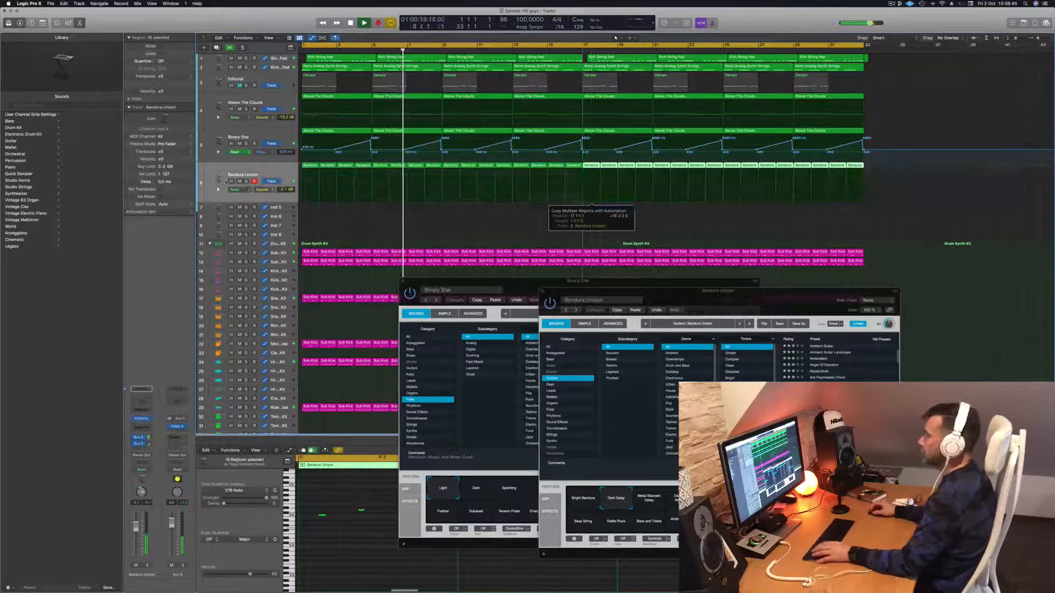
pyautogui.press('Return')
# Lower the Bandura Unison track's volume while replaying the arrangement from the start to check its level
pyautogui.click(281, 173)
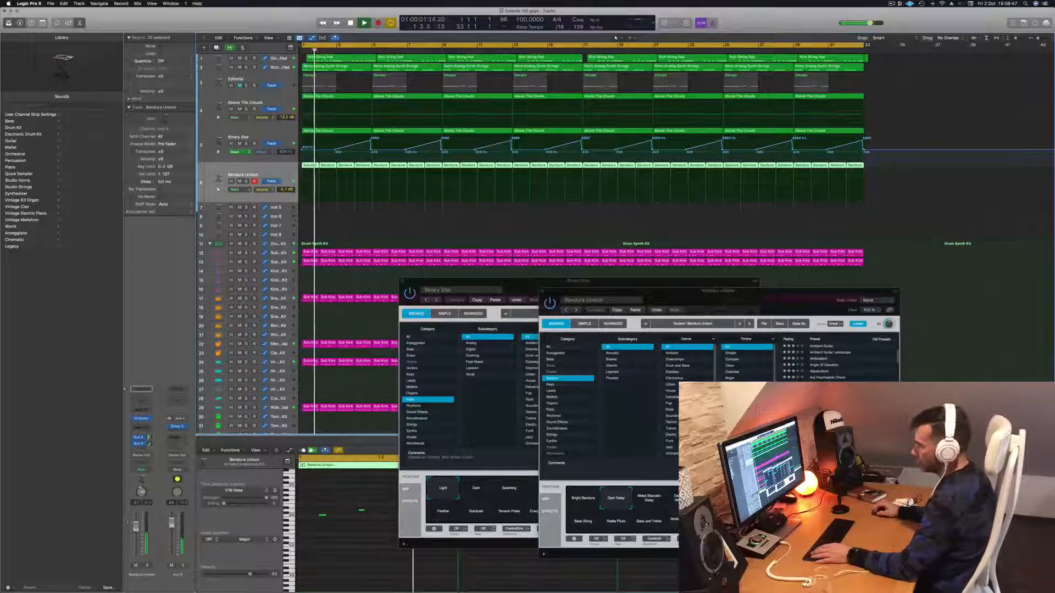
pyautogui.moveTo(136, 527); pyautogui.dragTo(135, 530)
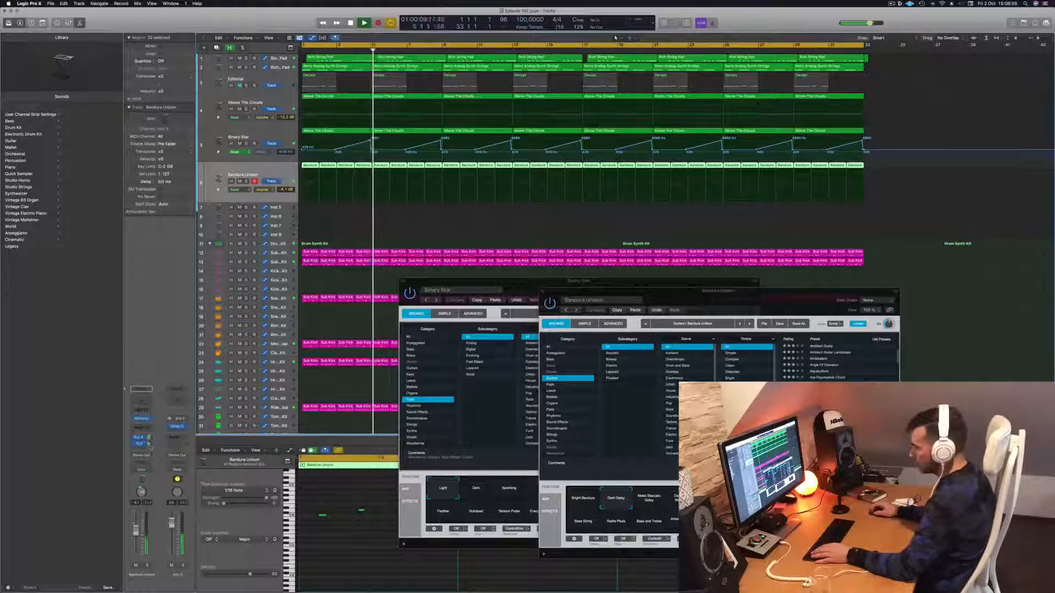
pyautogui.press('Return')
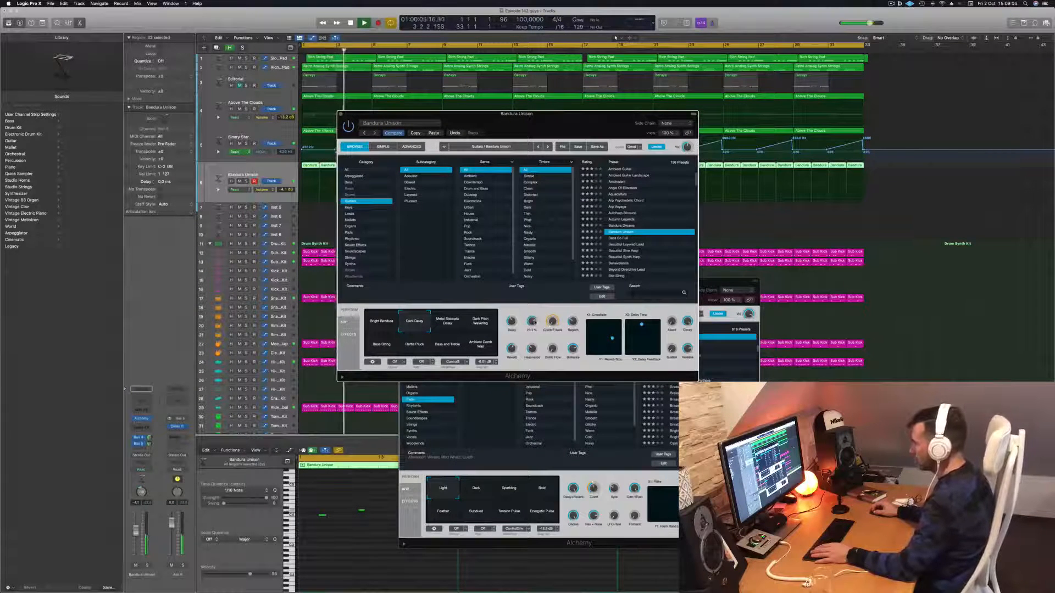
pyautogui.press('space')
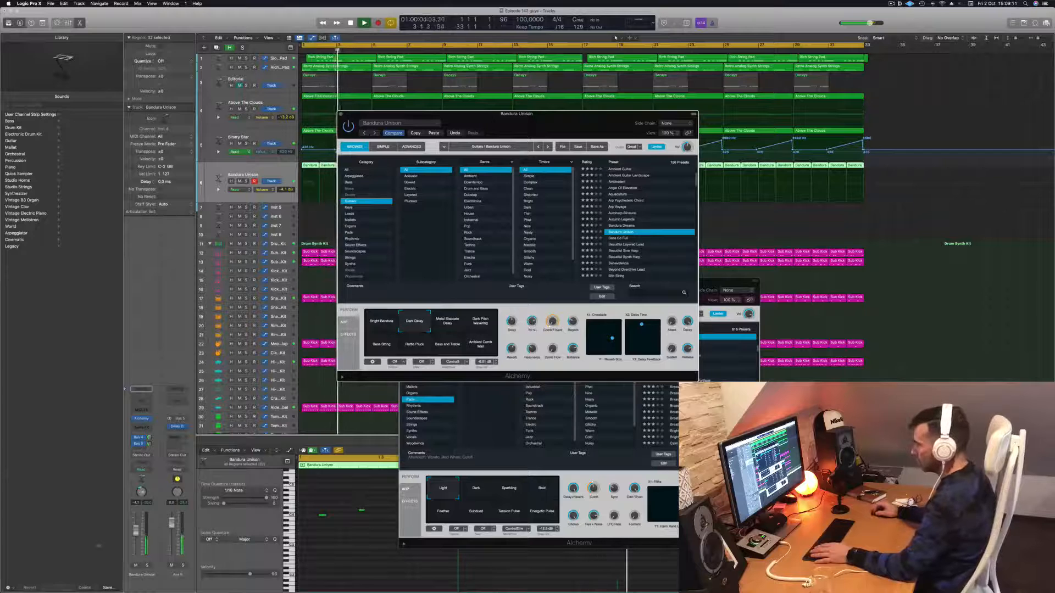
pyautogui.press('super+w')
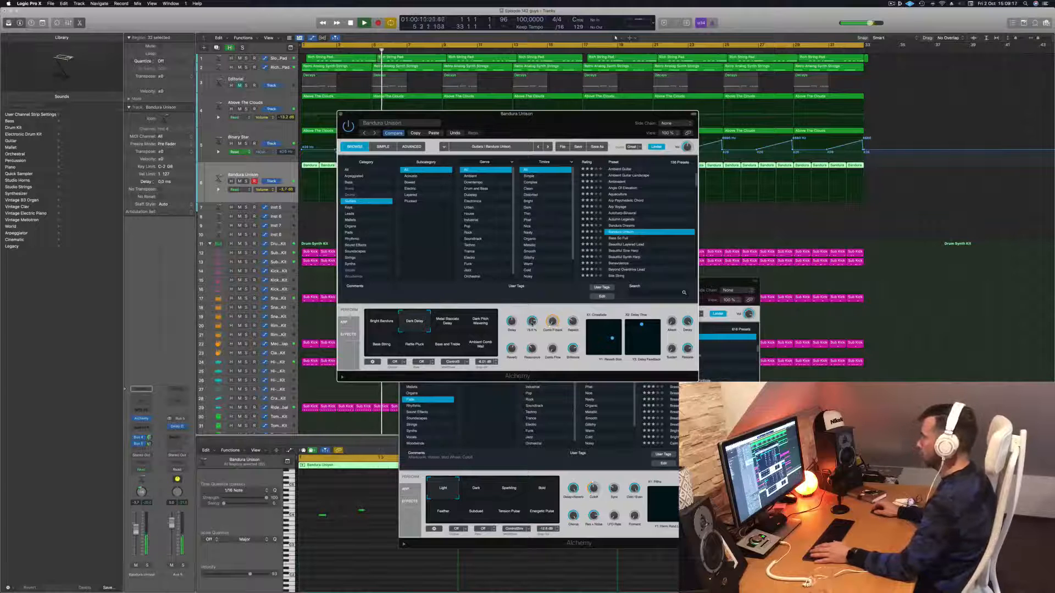
# Audition other performance variations of Bandura Unison, including Dark Pitch Wavering, Bass String and Bright Bandura, and return to Dark Delay
pyautogui.click(449, 324)
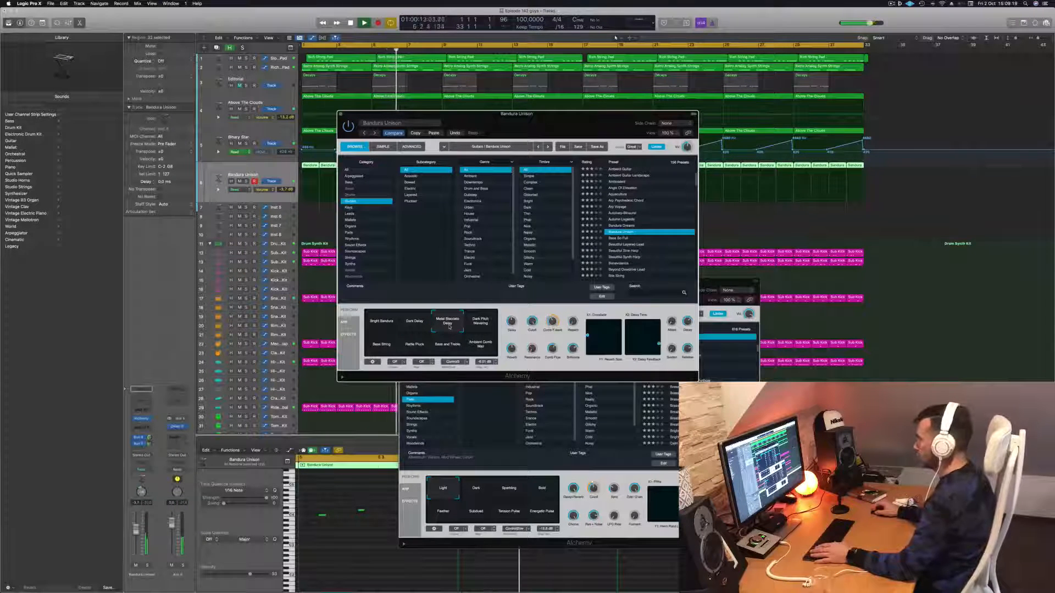
pyautogui.click(481, 326)
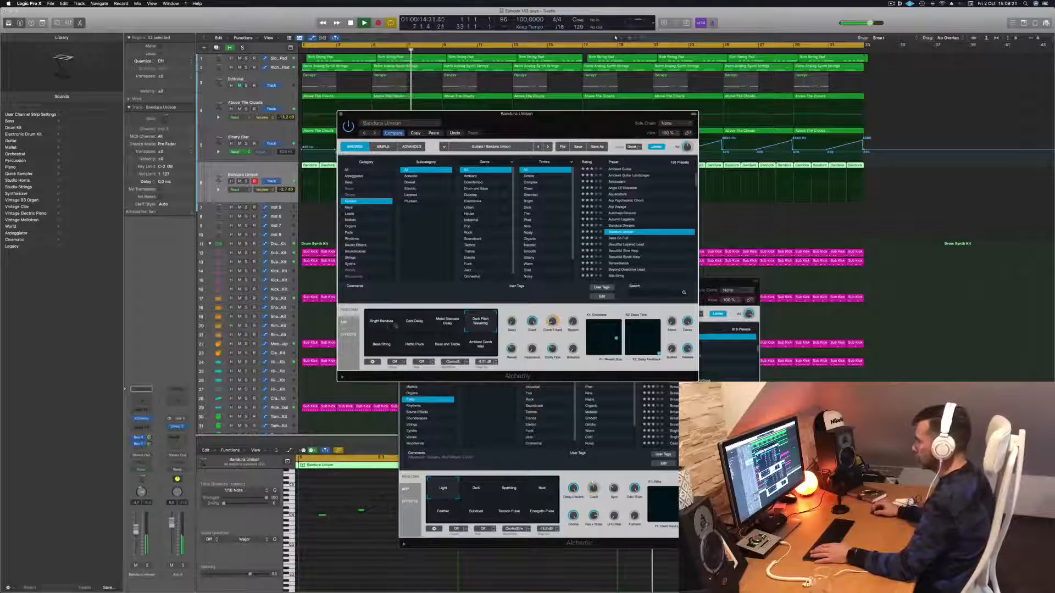
pyautogui.click(375, 325)
pyautogui.click(378, 346)
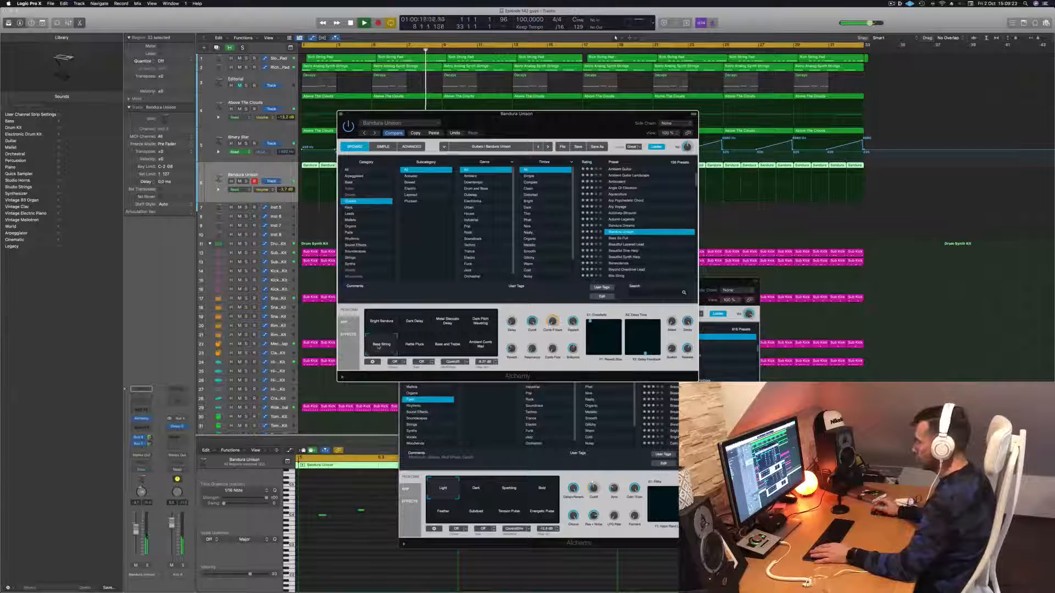
pyautogui.click(377, 326)
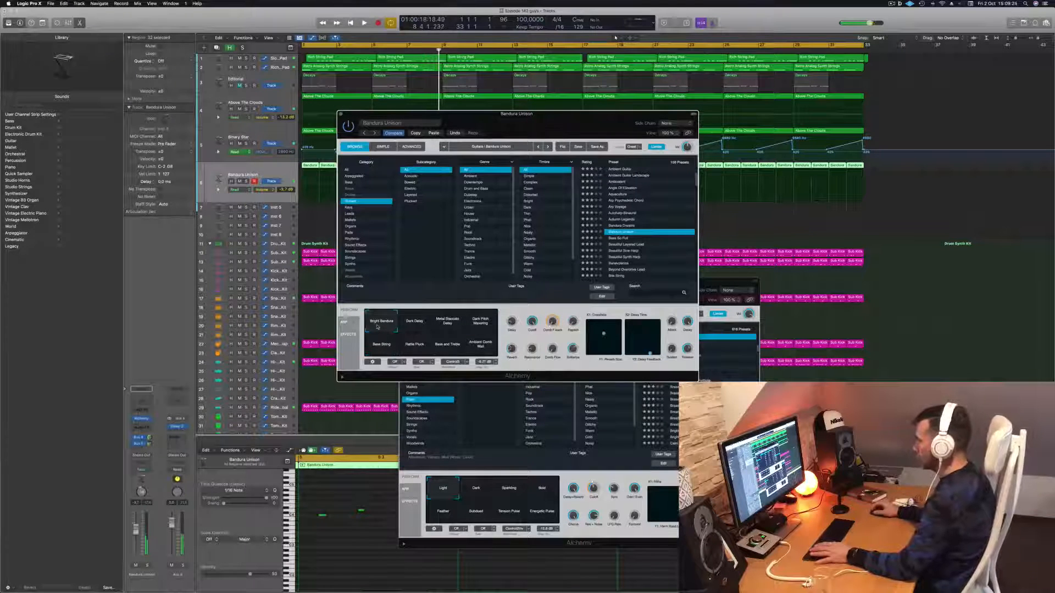
pyautogui.press('space')
pyautogui.click(418, 325)
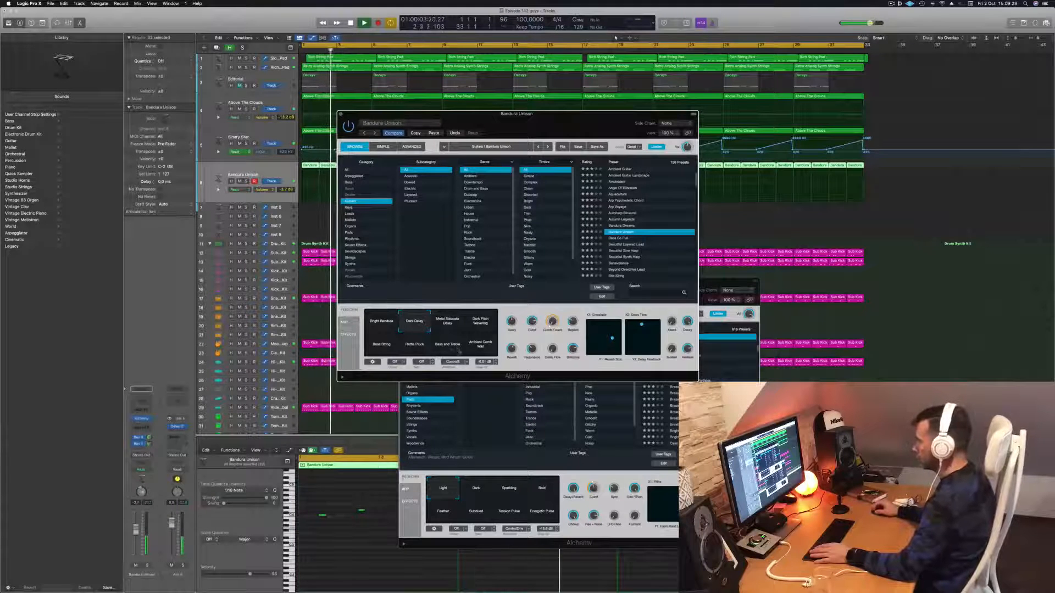
# Move the Bandura Unison instrument window off the track area and close it
pyautogui.moveTo(467, 114); pyautogui.dragTo(663, 93)
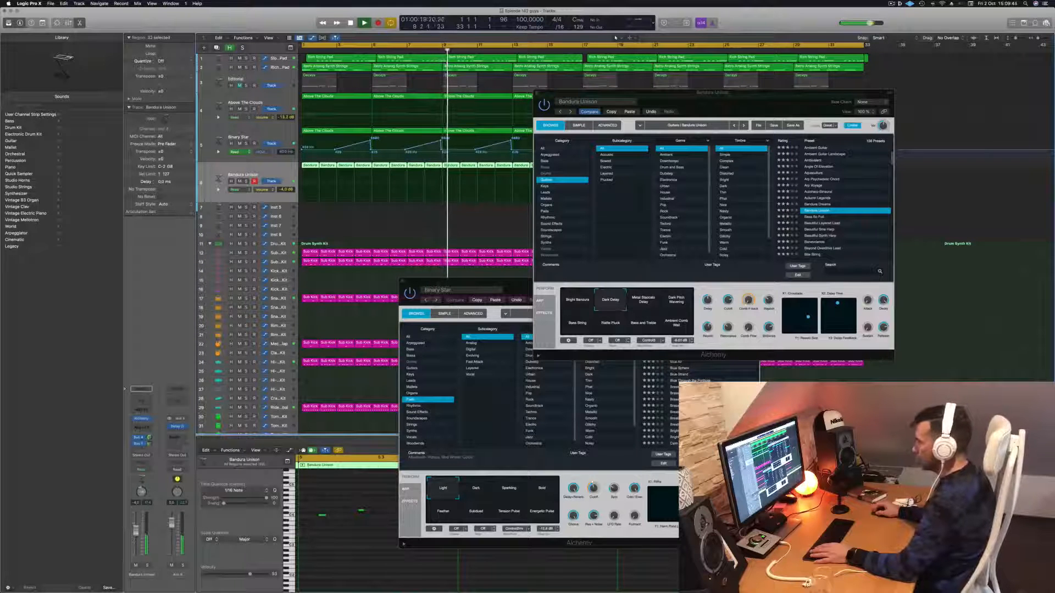
pyautogui.moveTo(784, 112); pyautogui.dragTo(665, 123)
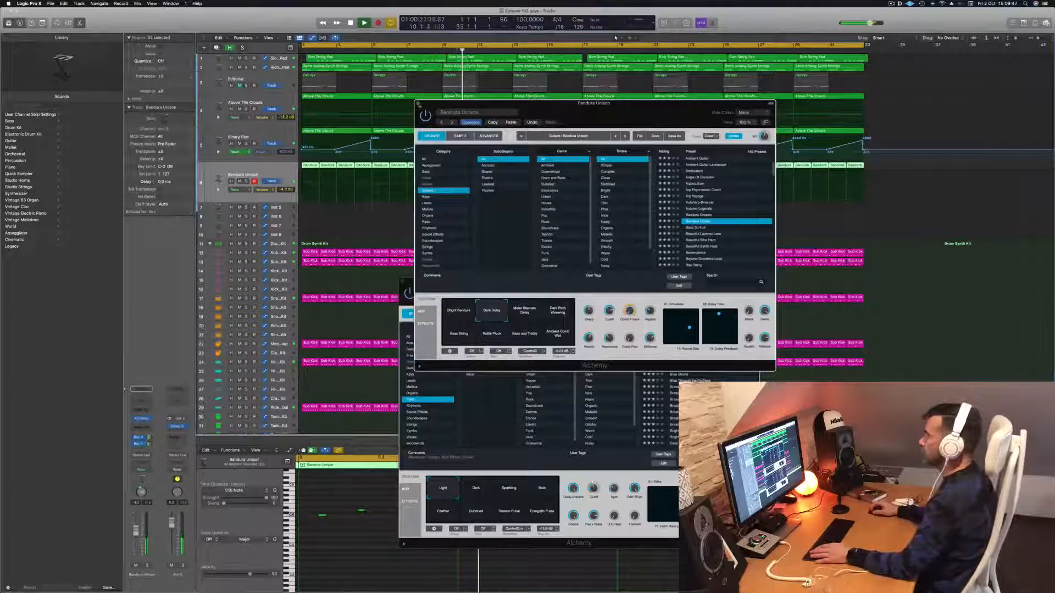
pyautogui.press('super+w')
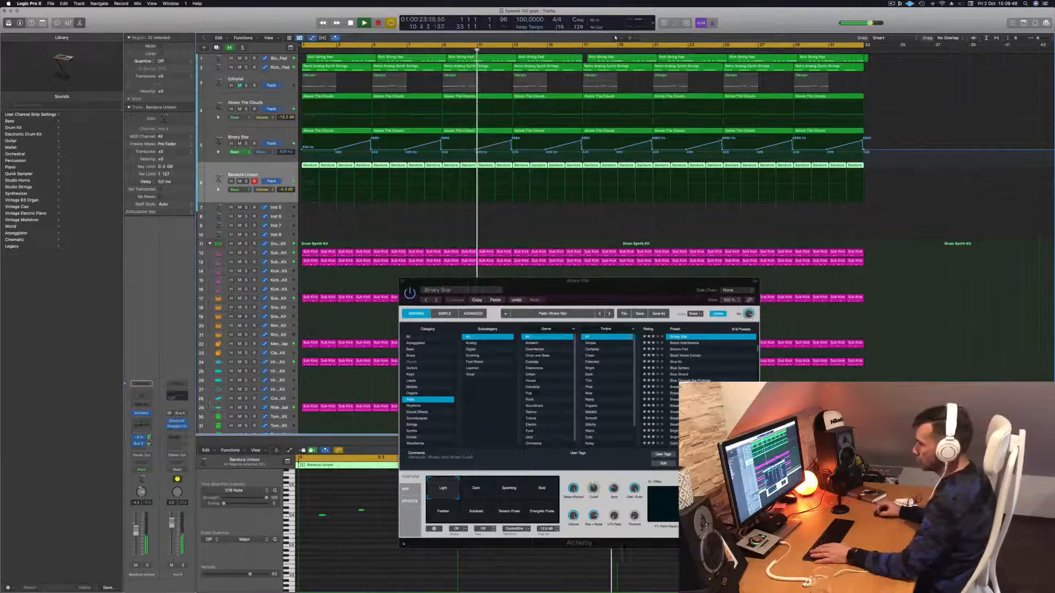